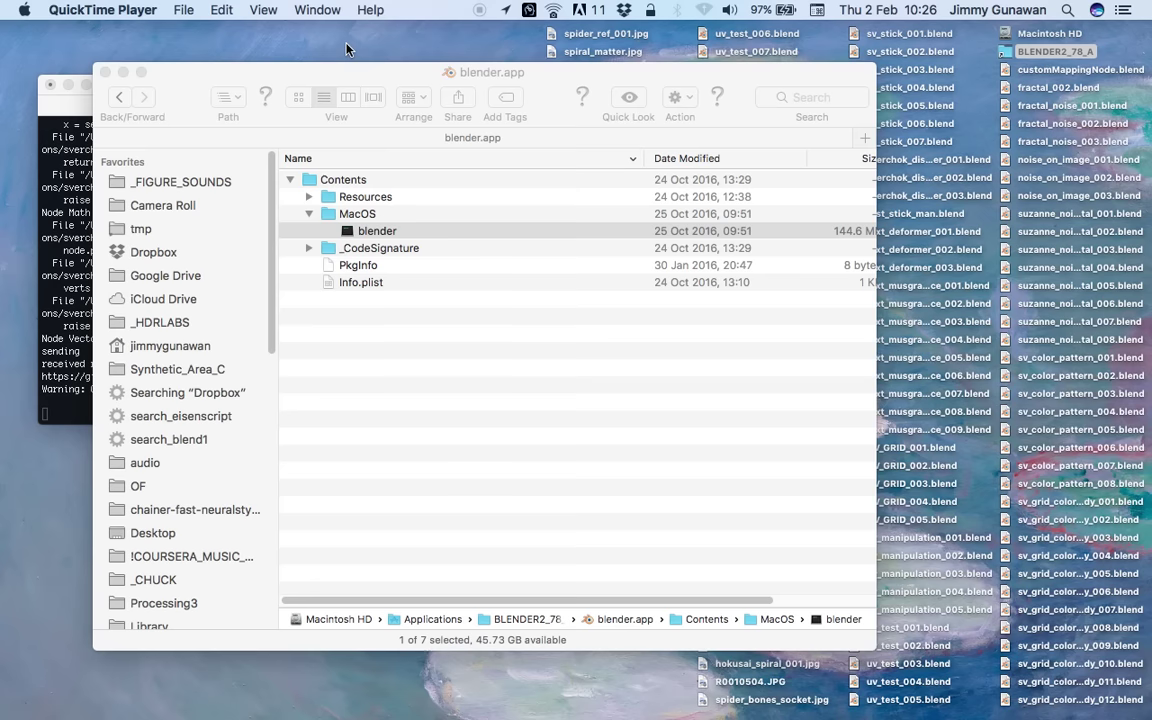
Switch to Safari and preview the rainbow UV grid ash_uvgrid03.jpg from PixelCG in the "uv grid" image results
key("ctrl+Right")
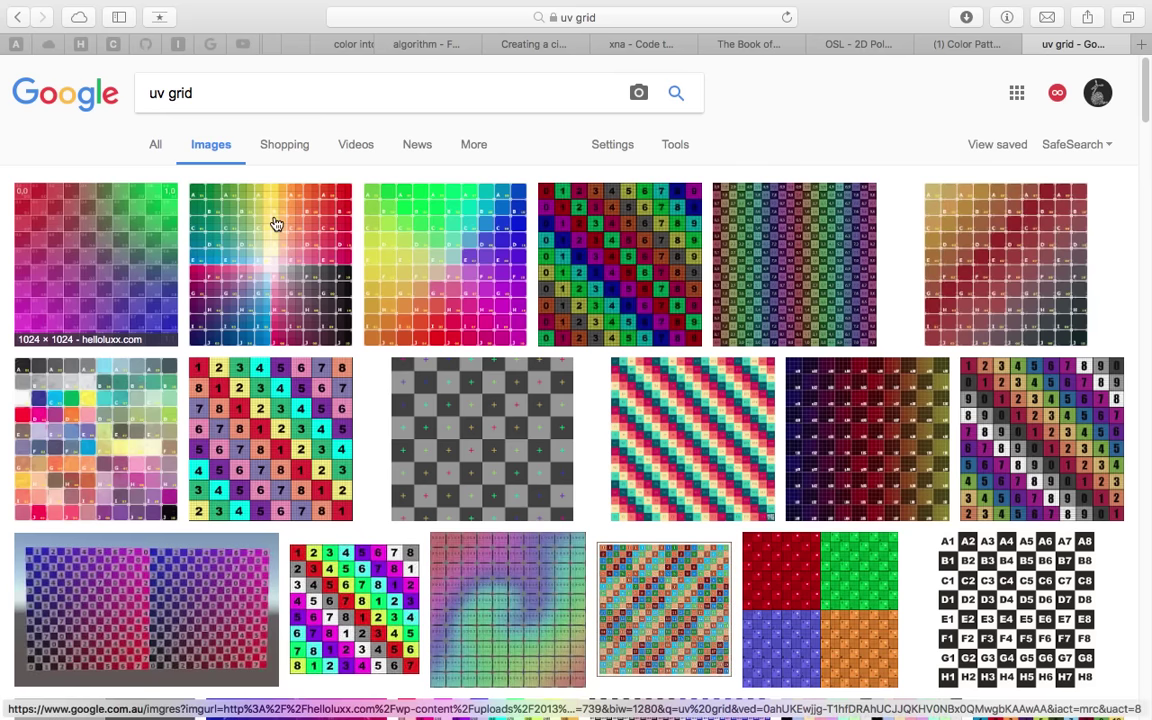
scroll(600, 318, "down", 1)
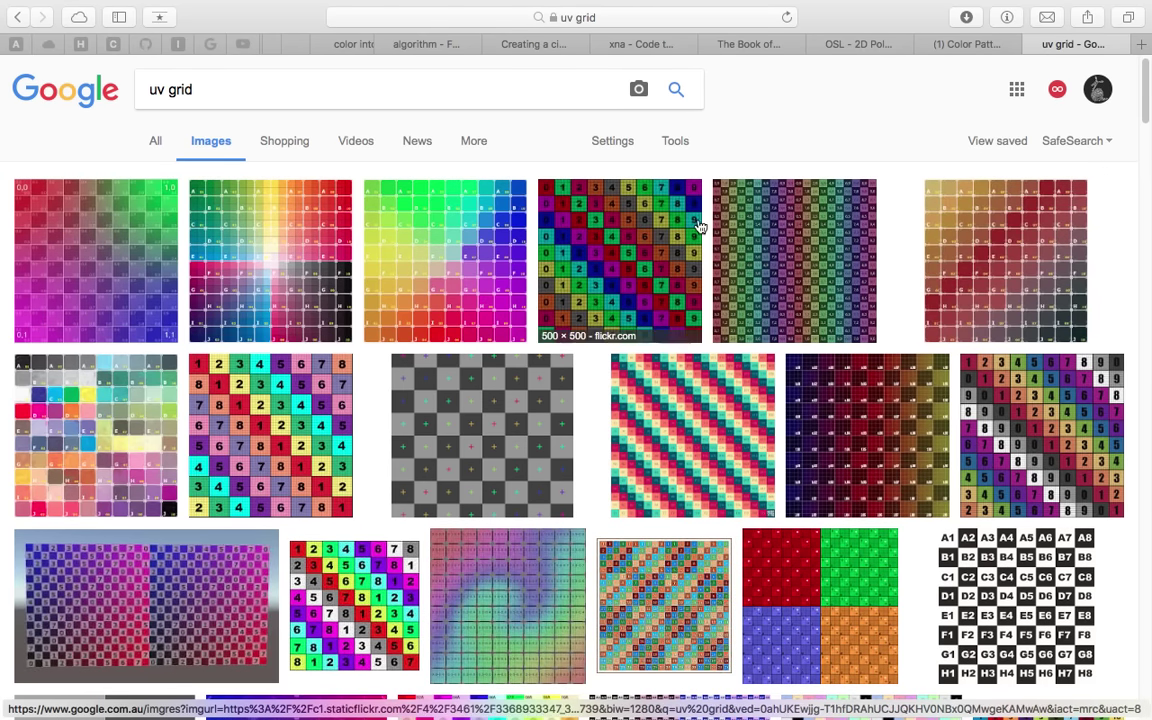
scroll(330, 410, "down", 1)
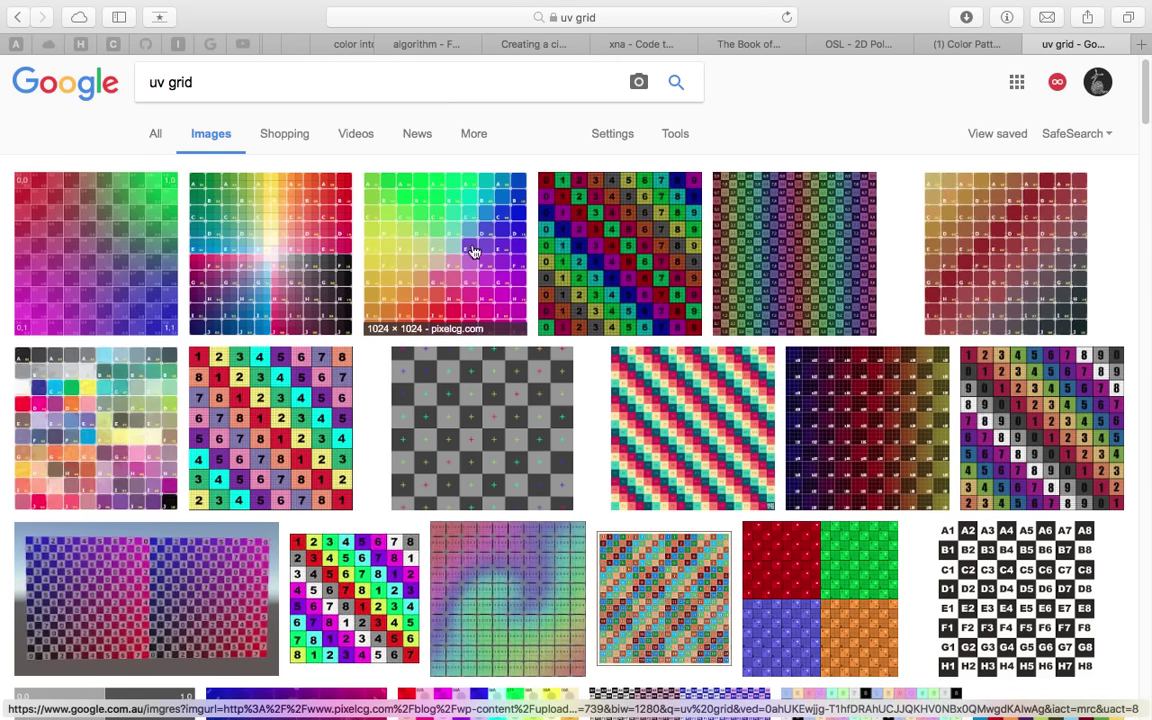
left_click(458, 278)
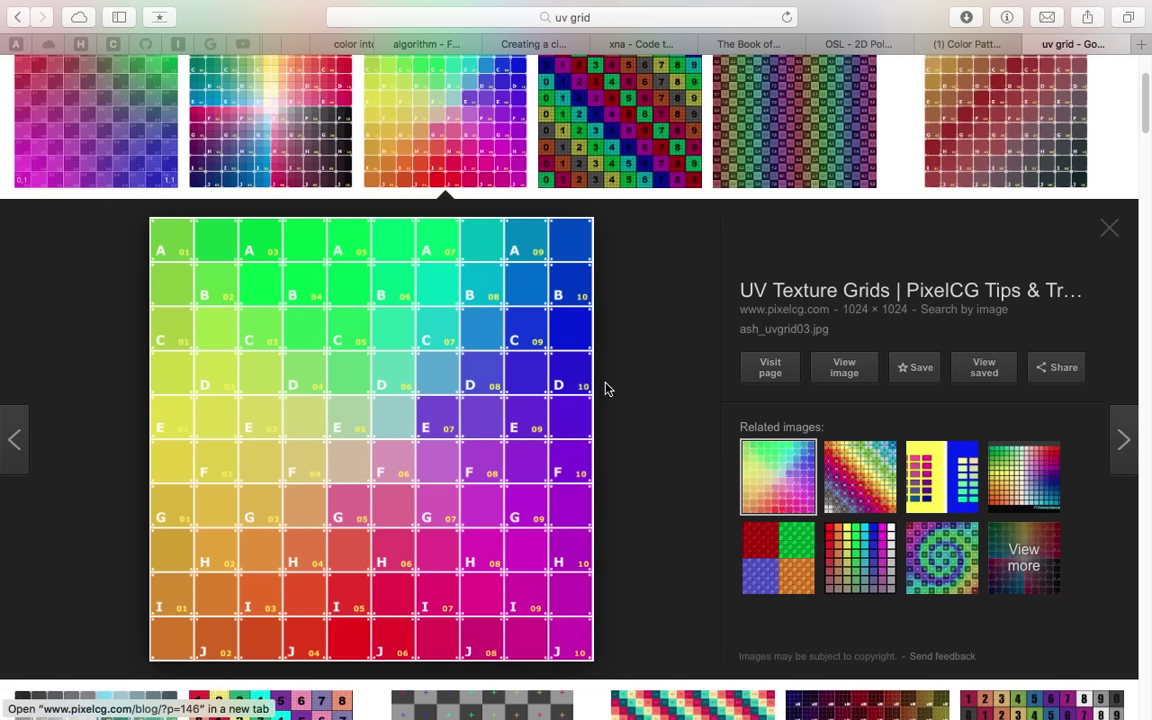
left_click(1116, 230)
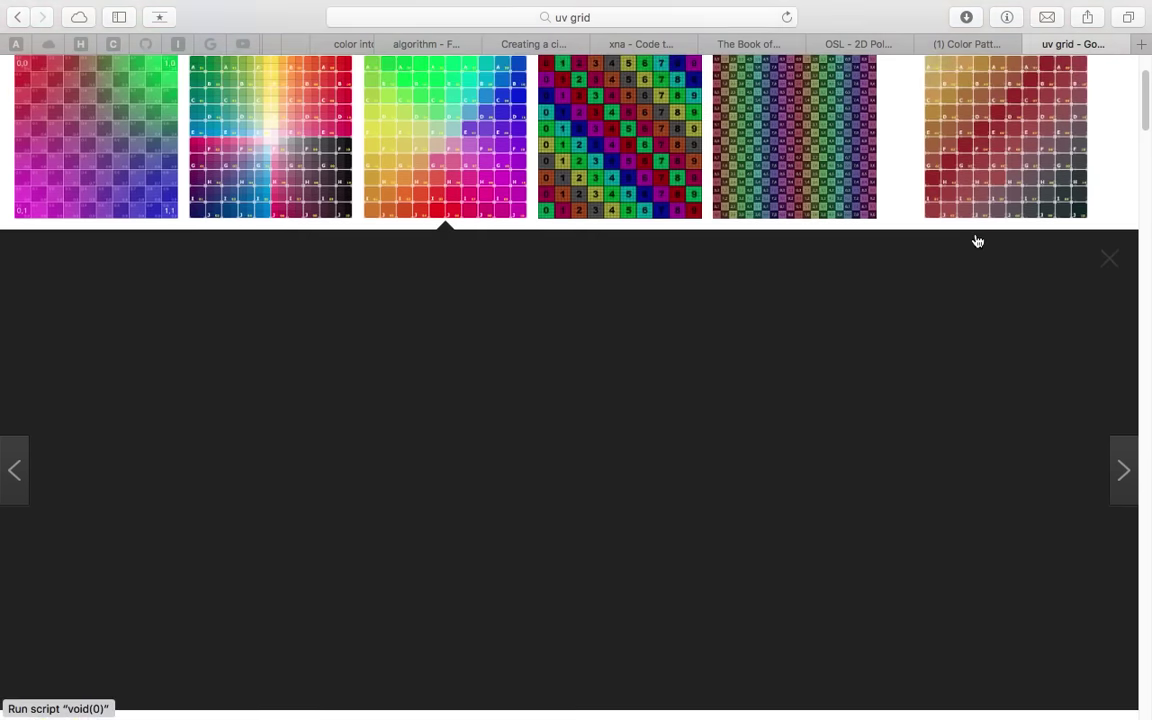
Preview the swirl-gradient UV grid from Pinterest and examine its colours and coordinate-labelled cells
scroll(477, 296, "down", 1)
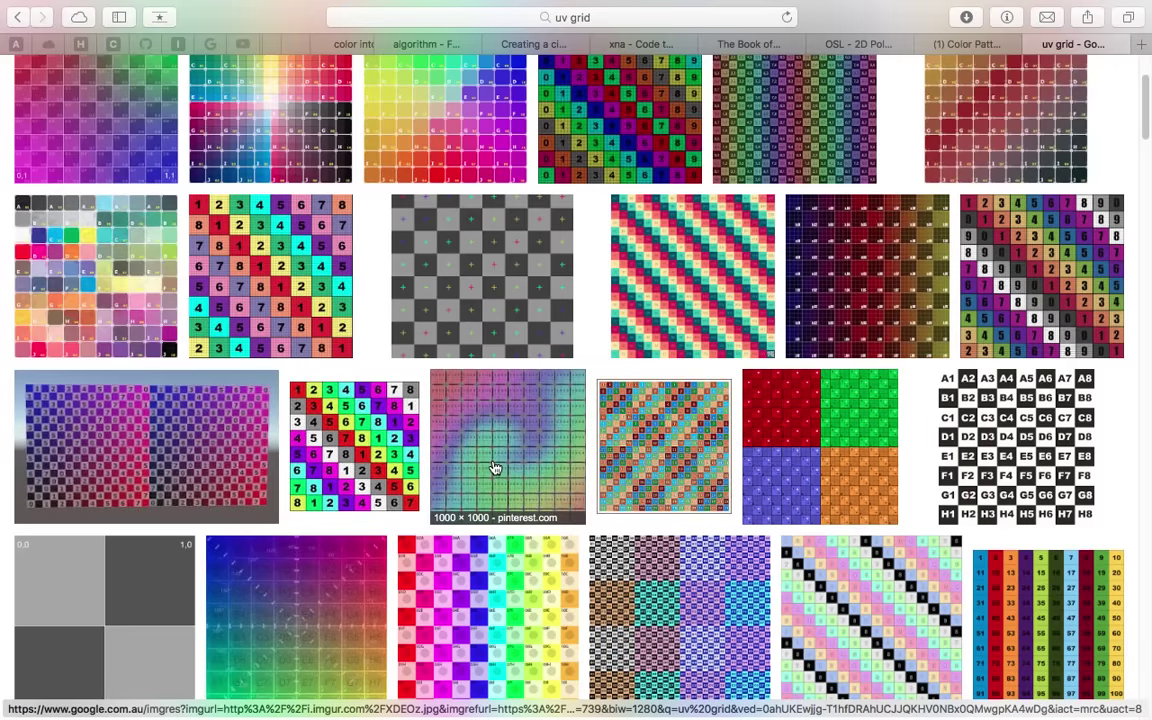
left_click(480, 465)
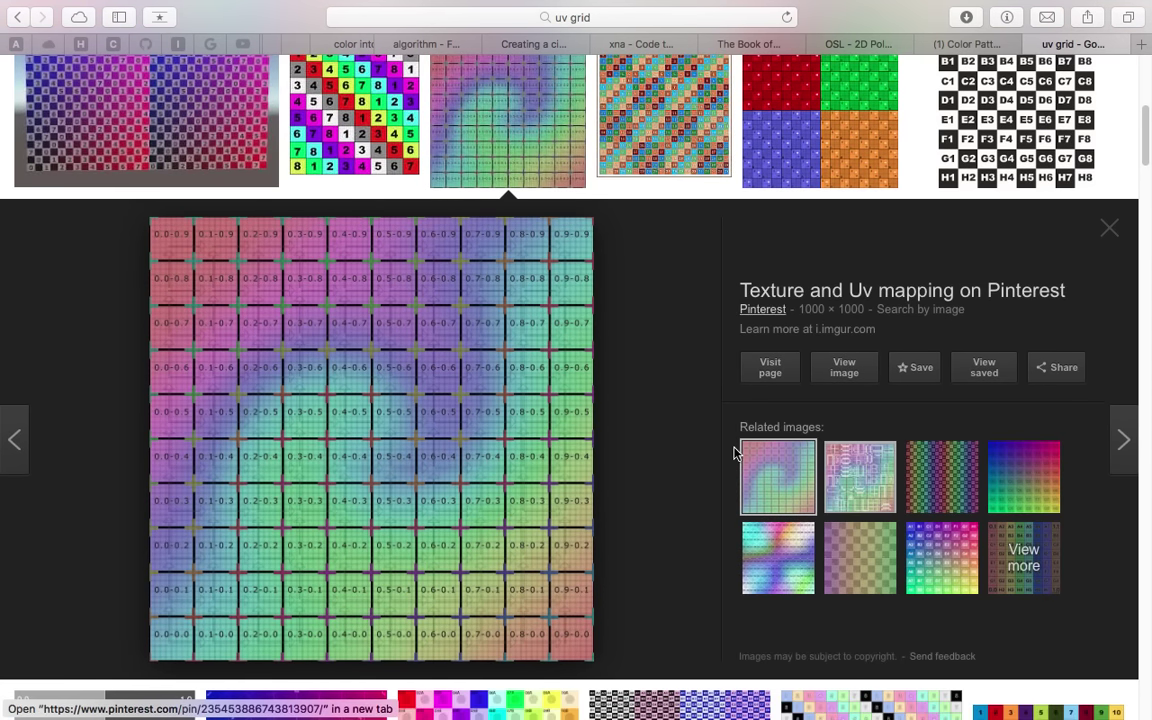
scroll(648, 483, "down", 3)
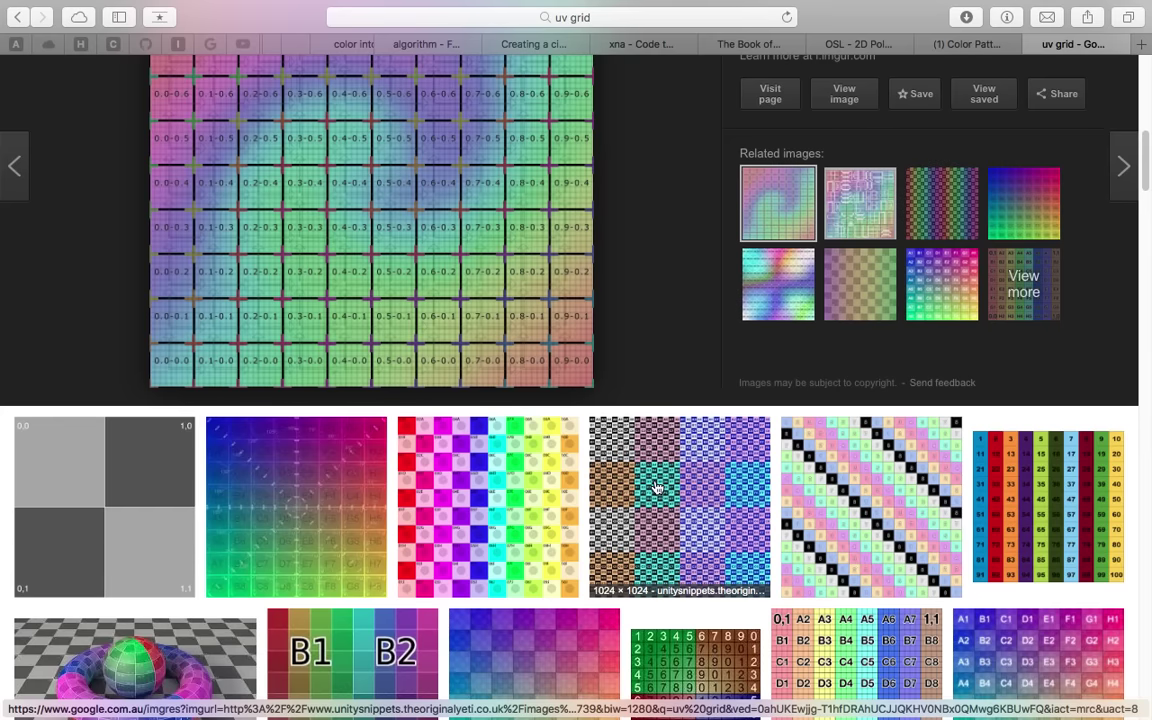
scroll(655, 480, "up", 8)
scroll(507, 425, "down", 1)
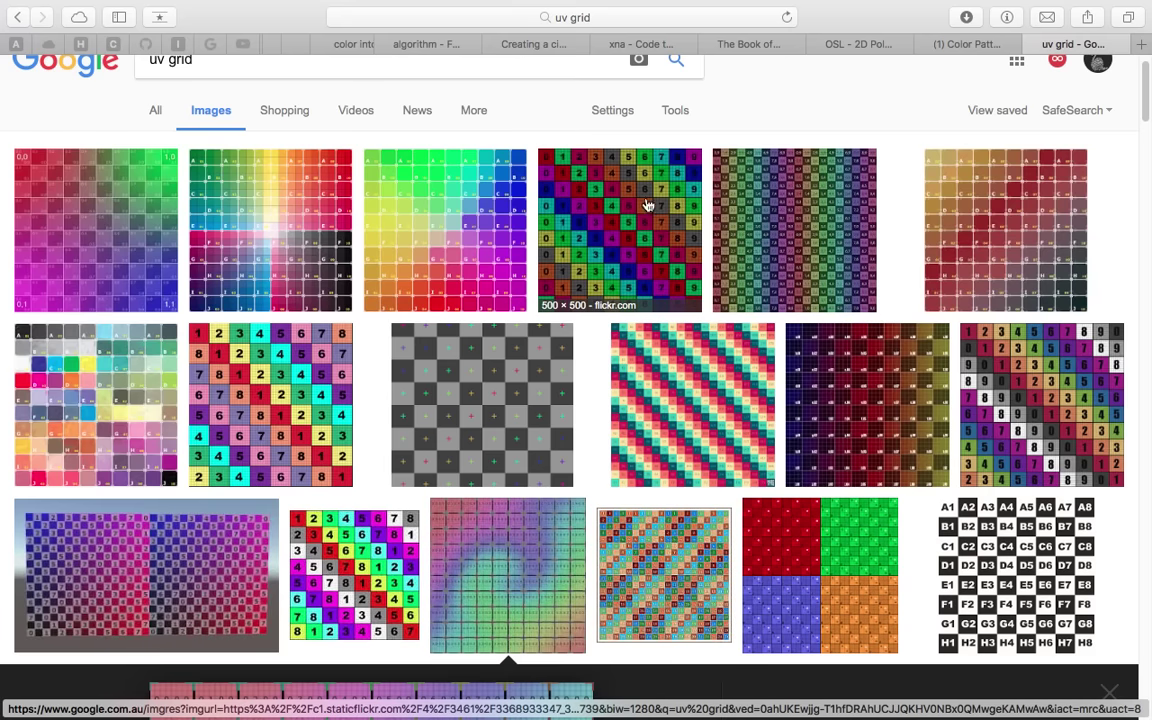
scroll(760, 385, "down", 5)
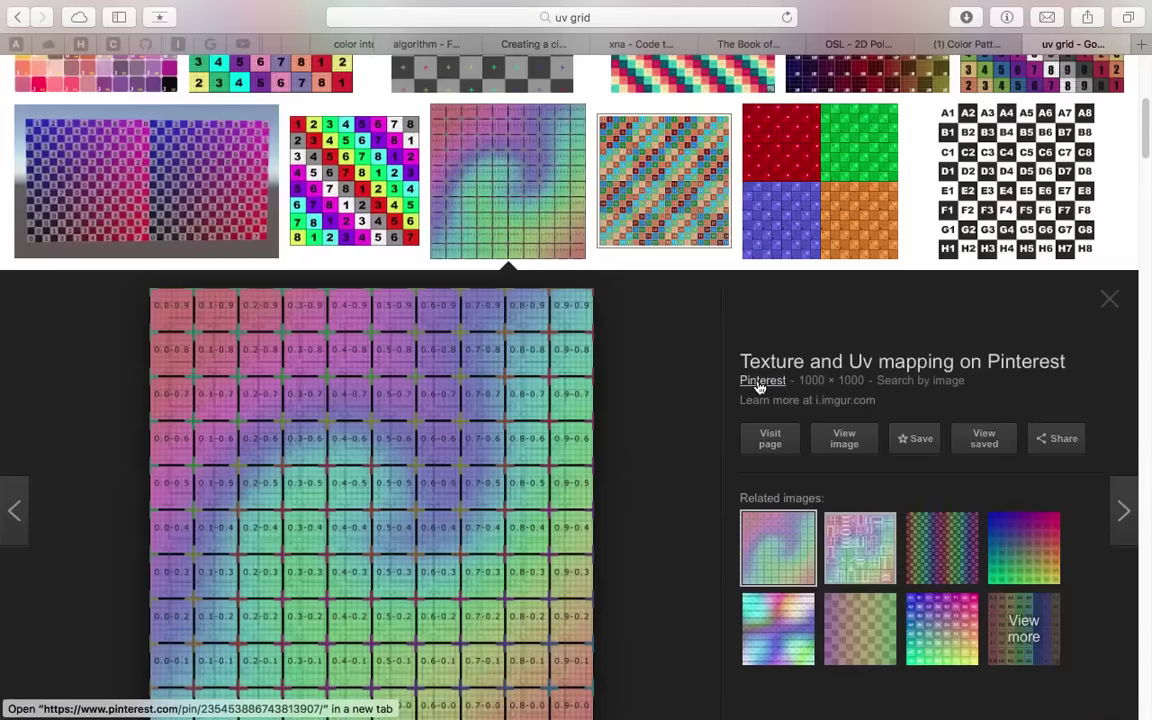
scroll(757, 385, "down", 4)
scroll(746, 381, "up", 5)
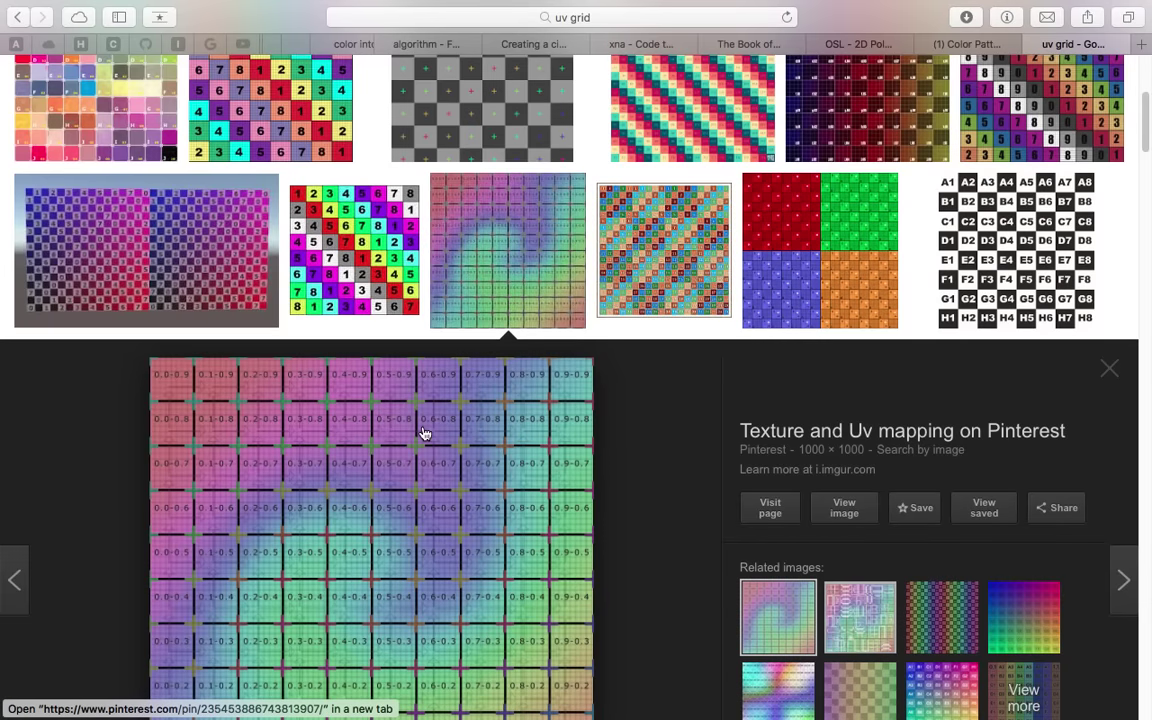
scroll(463, 417, "down", 2)
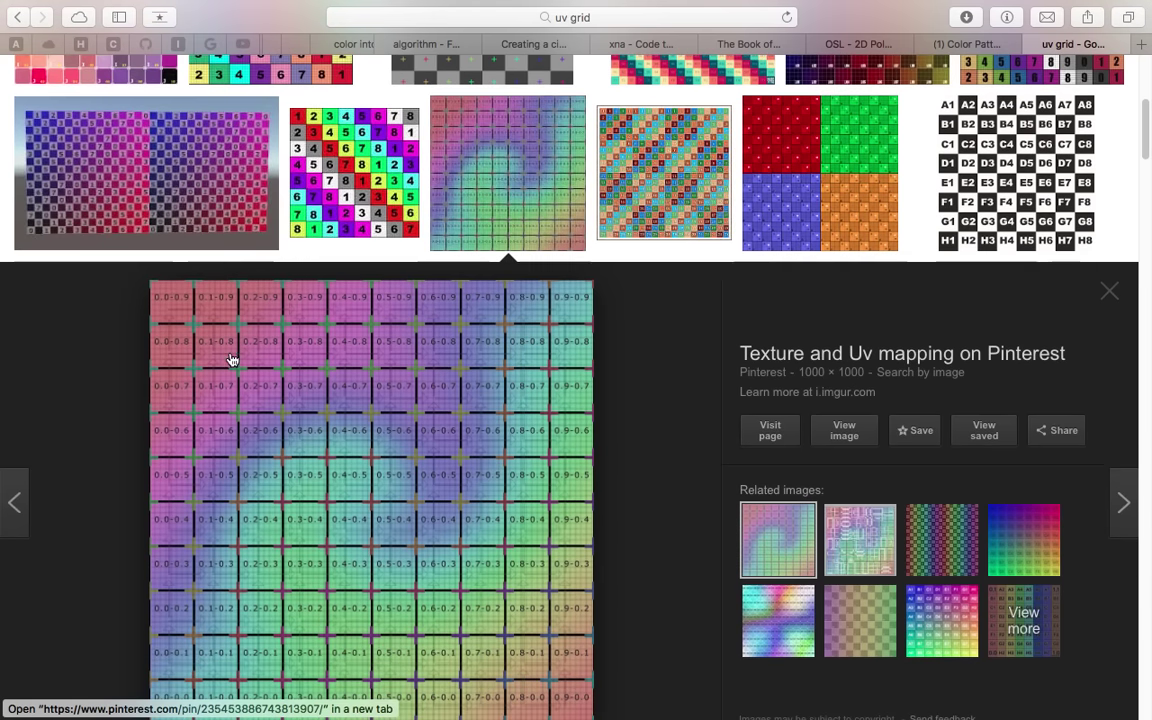
scroll(400, 450, "down", 5)
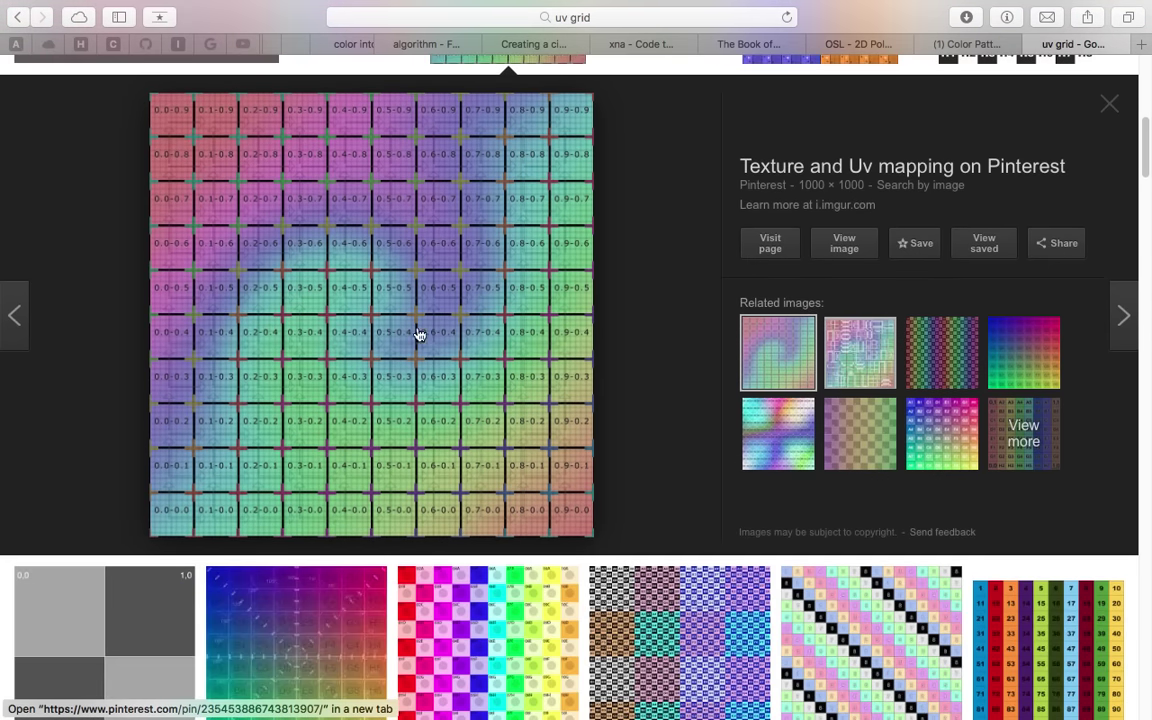
Browse further through the "uv grid" image results for other colour and checker patterns
scroll(335, 316, "down", 15)
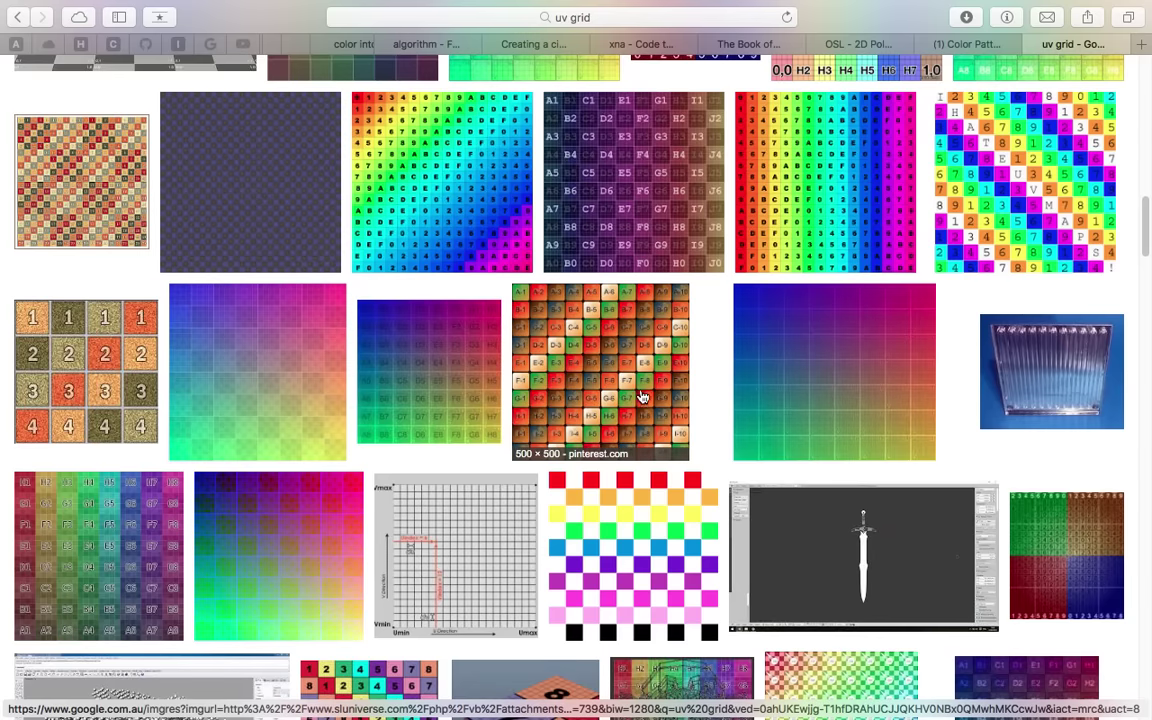
scroll(672, 391, "up", 13)
scroll(672, 391, "up", 19)
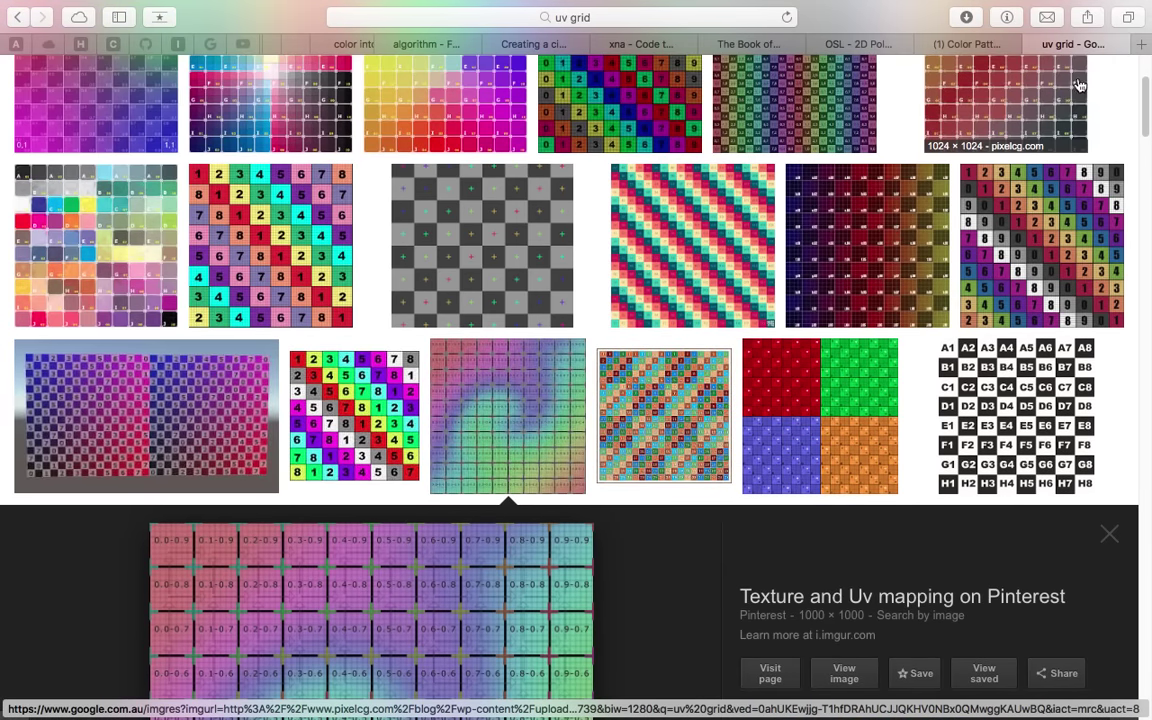
Search the web for "inigo quilez" and open an additional empty browser tab
left_click(735, 18)
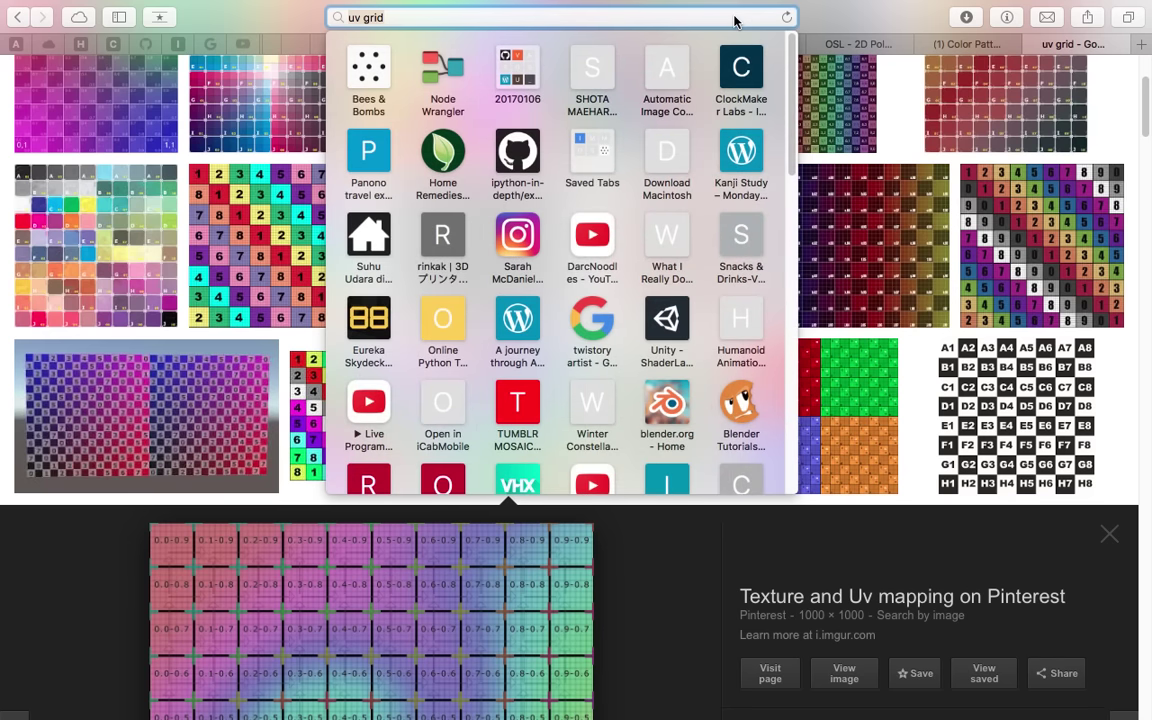
key("BackSpace")
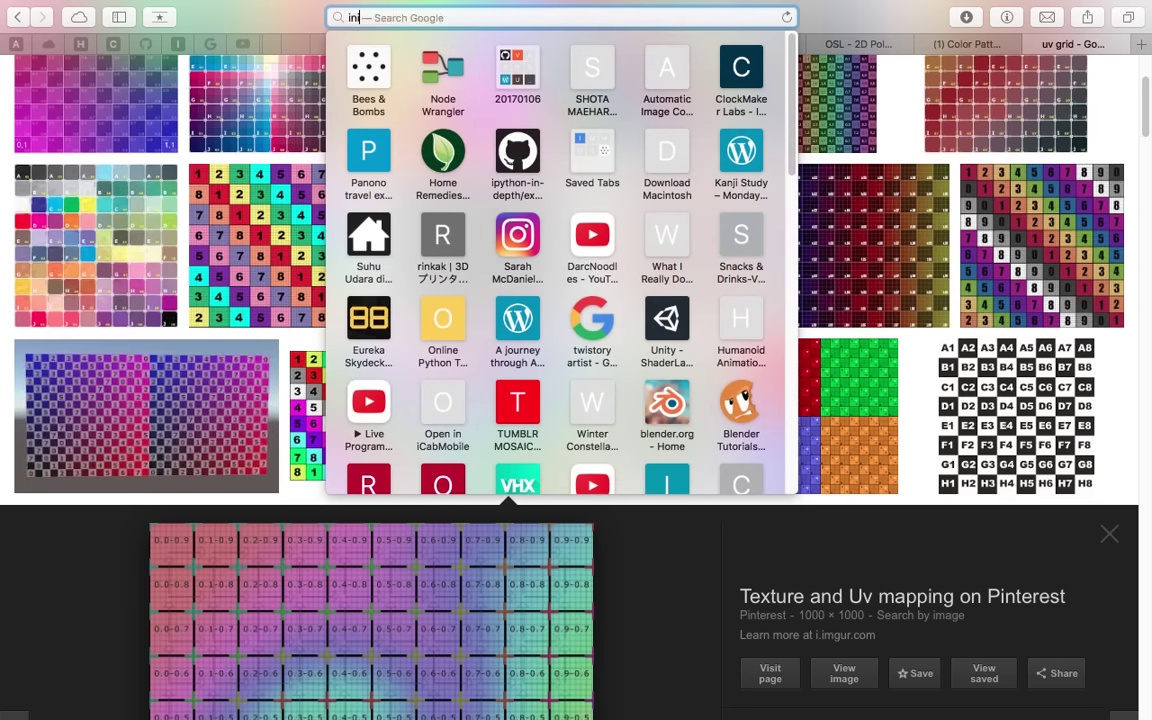
type("inigo qui")
type("lez")
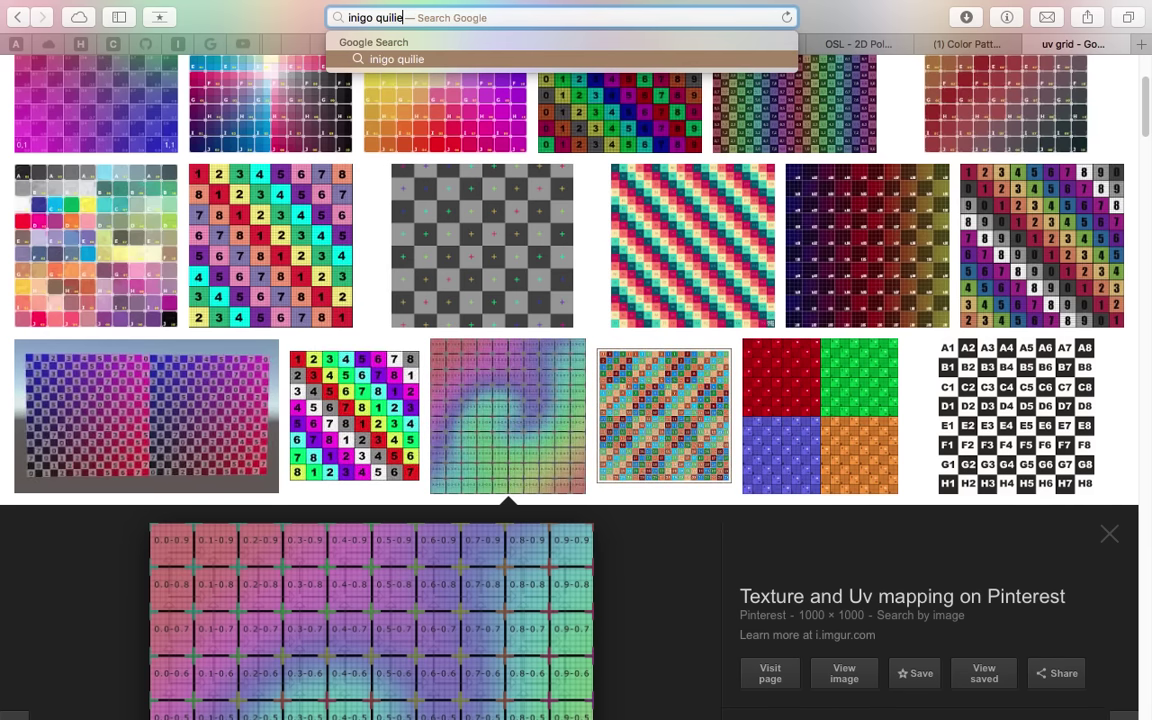
key("Return")
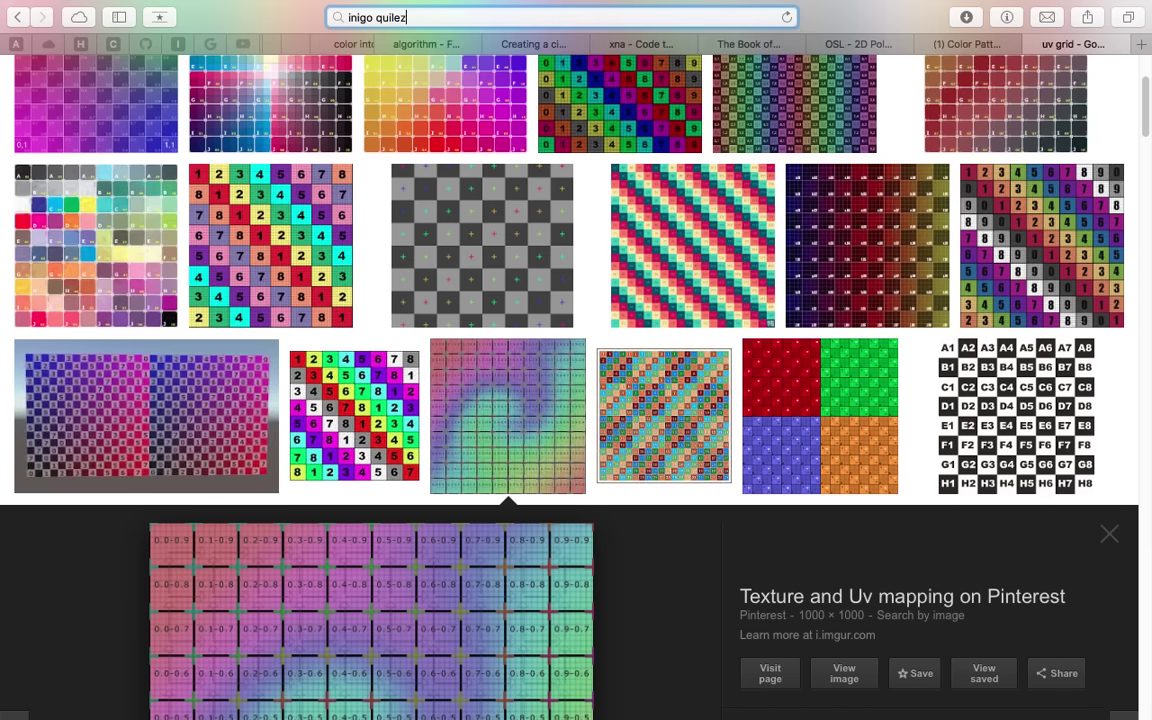
left_click(1141, 45)
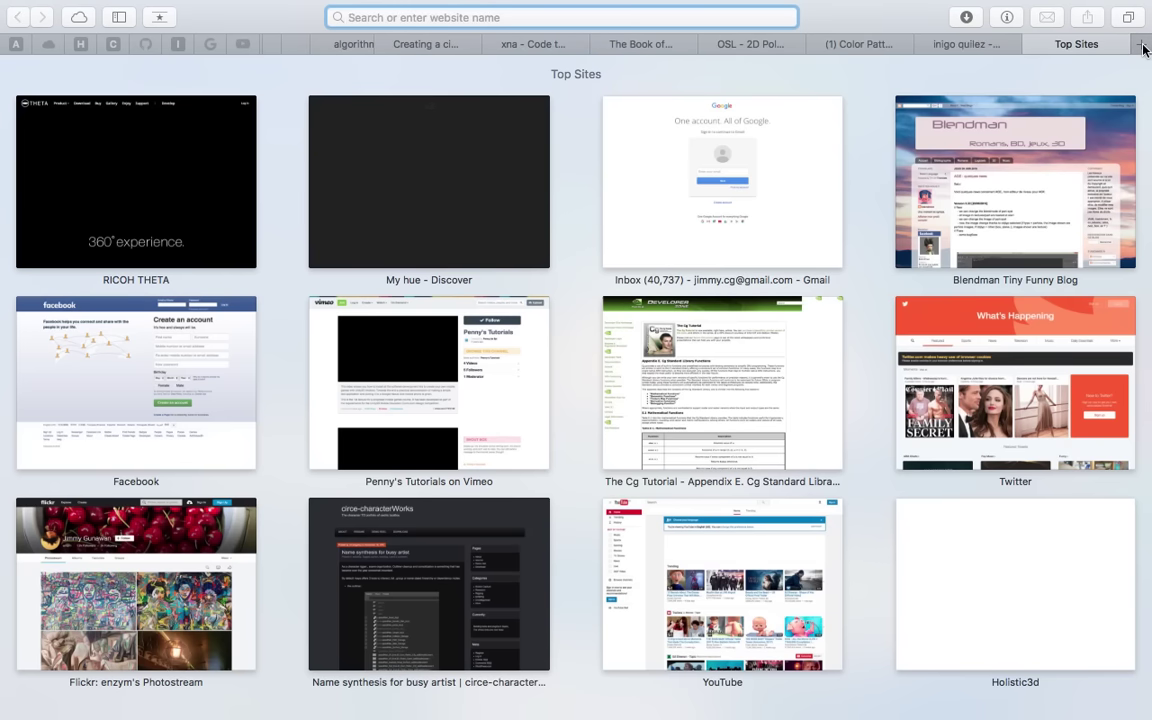
Return to the "inigo quilez" search, show its image results and browse them for procedural and fractal renders
left_click(964, 46)
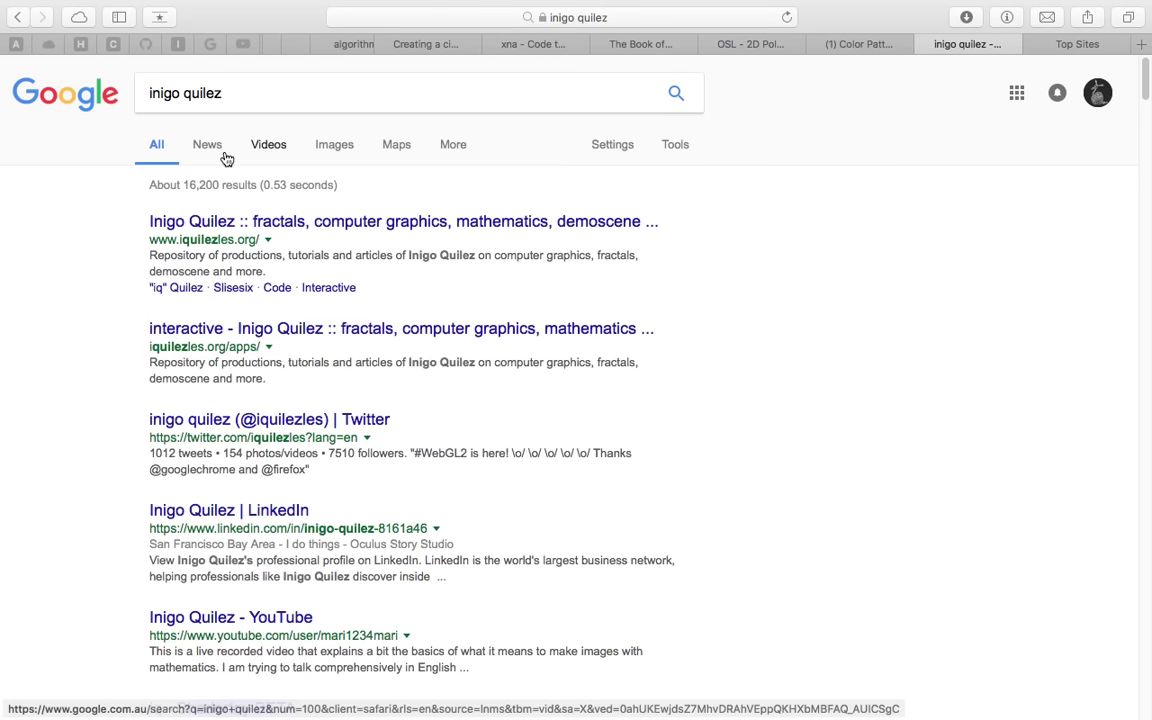
left_click(331, 146)
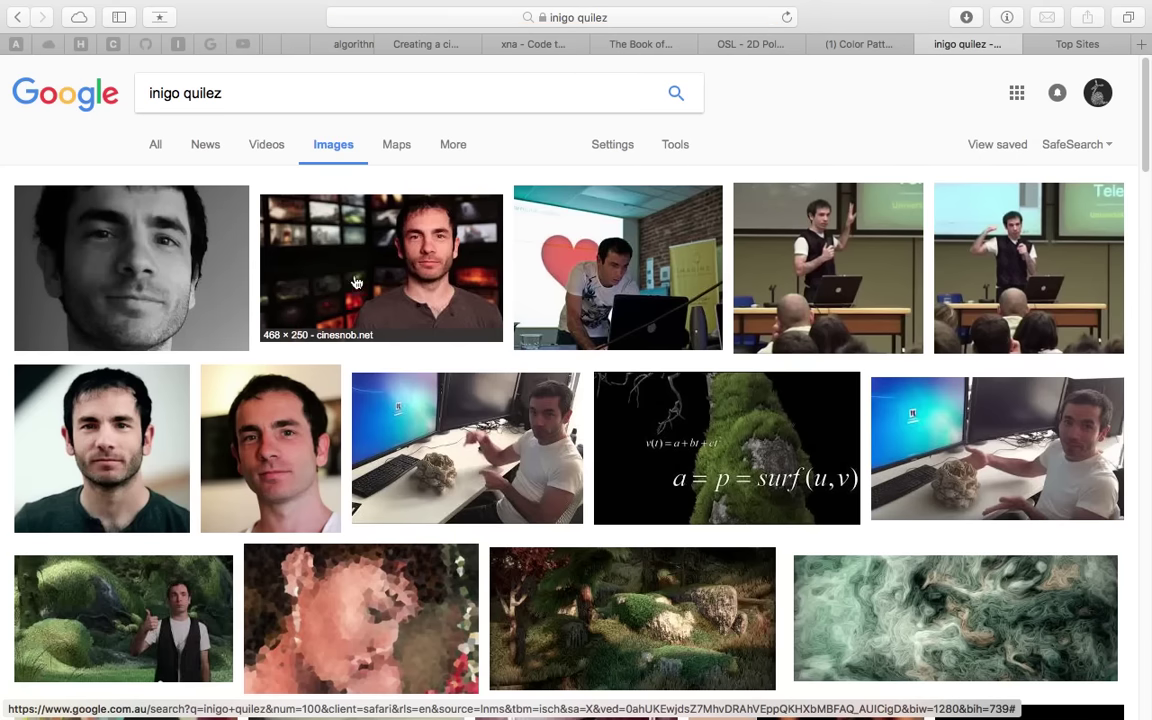
scroll(582, 386, "down", 5)
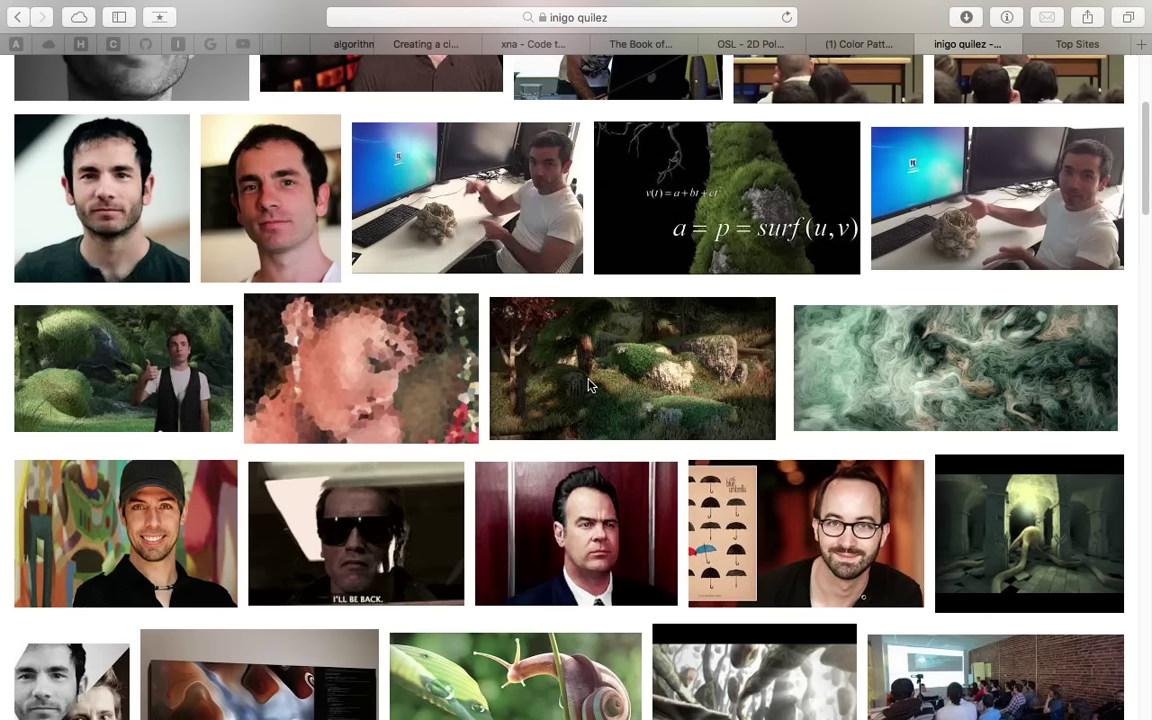
scroll(366, 355, "down", 7)
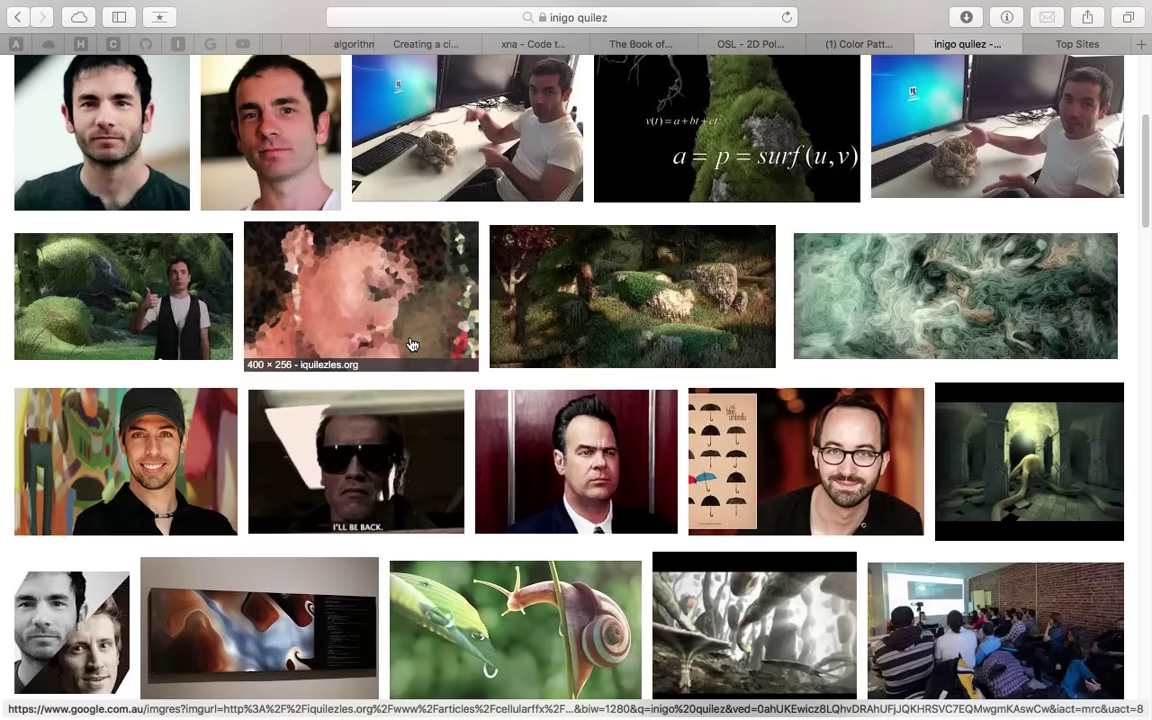
scroll(590, 381, "down", 6)
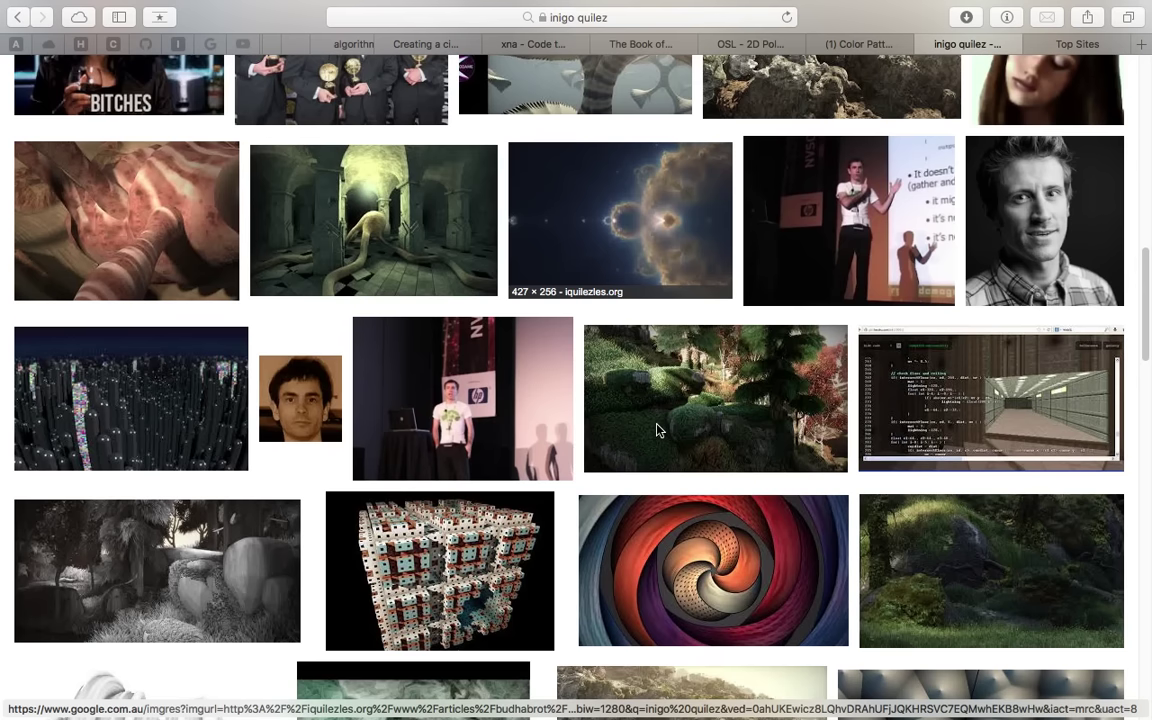
scroll(660, 436, "down", 1)
scroll(645, 432, "down", 6)
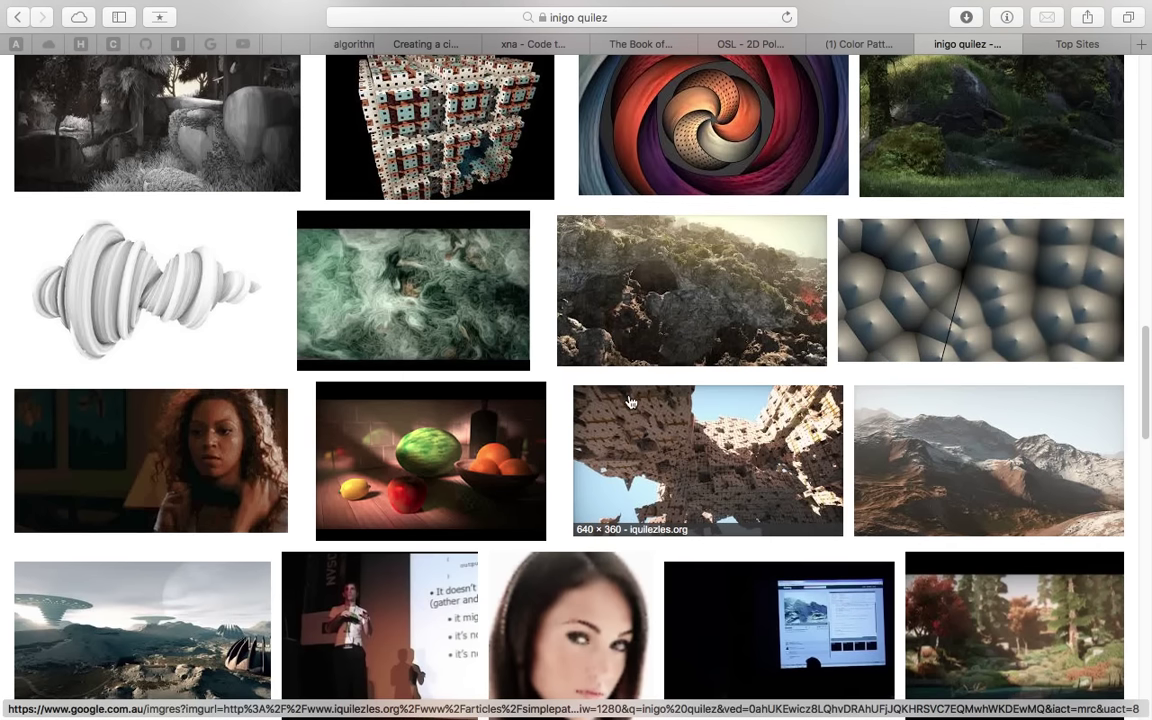
scroll(428, 323, "down", 2)
scroll(428, 323, "down", 5)
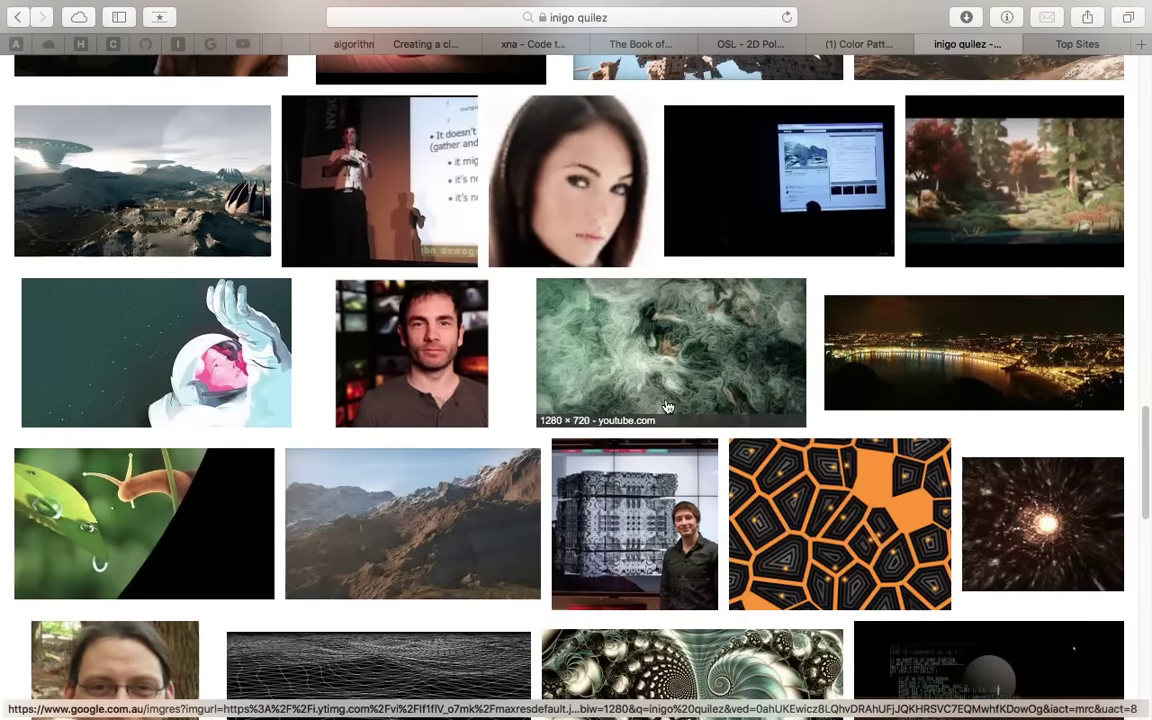
scroll(658, 406, "down", 3)
scroll(658, 406, "up", 15)
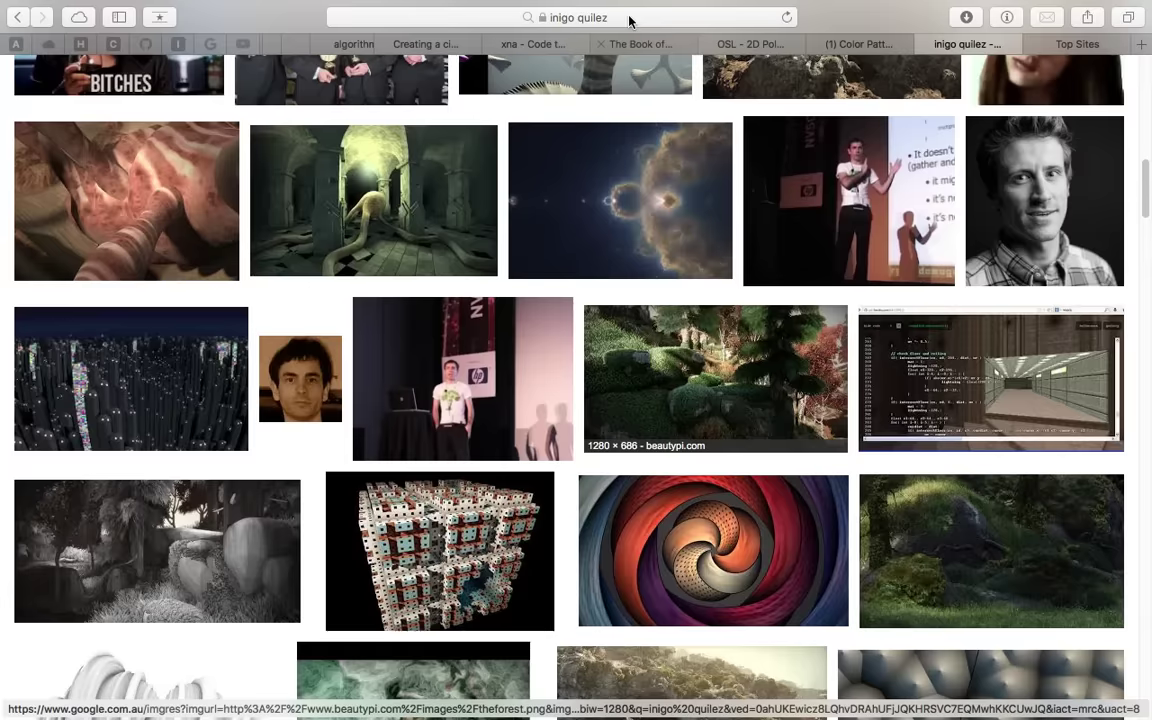
Search the web for "open shading book" in place of the "inigo quilez" image search
left_click(629, 18)
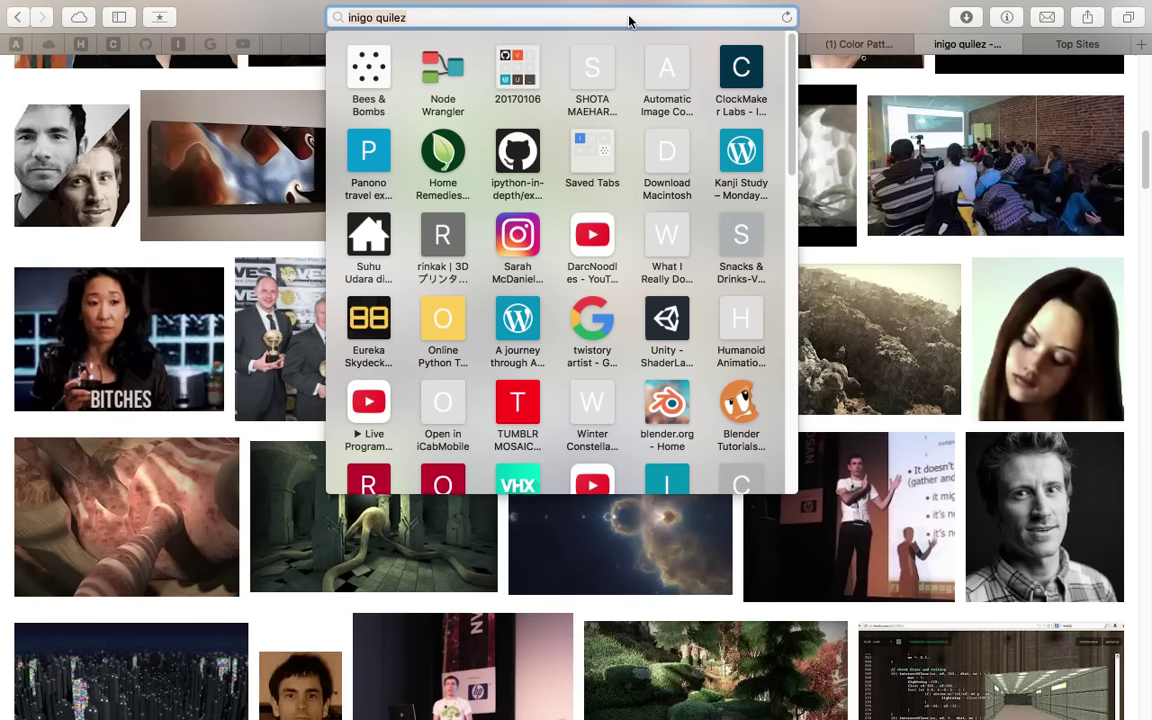
type("shading")
key("BackSpace")
key("BackSpace")
key("BackSpace")
key("BackSpace")
key("BackSpace")
key("BackSpace")
key("BackSpace")
type("ope")
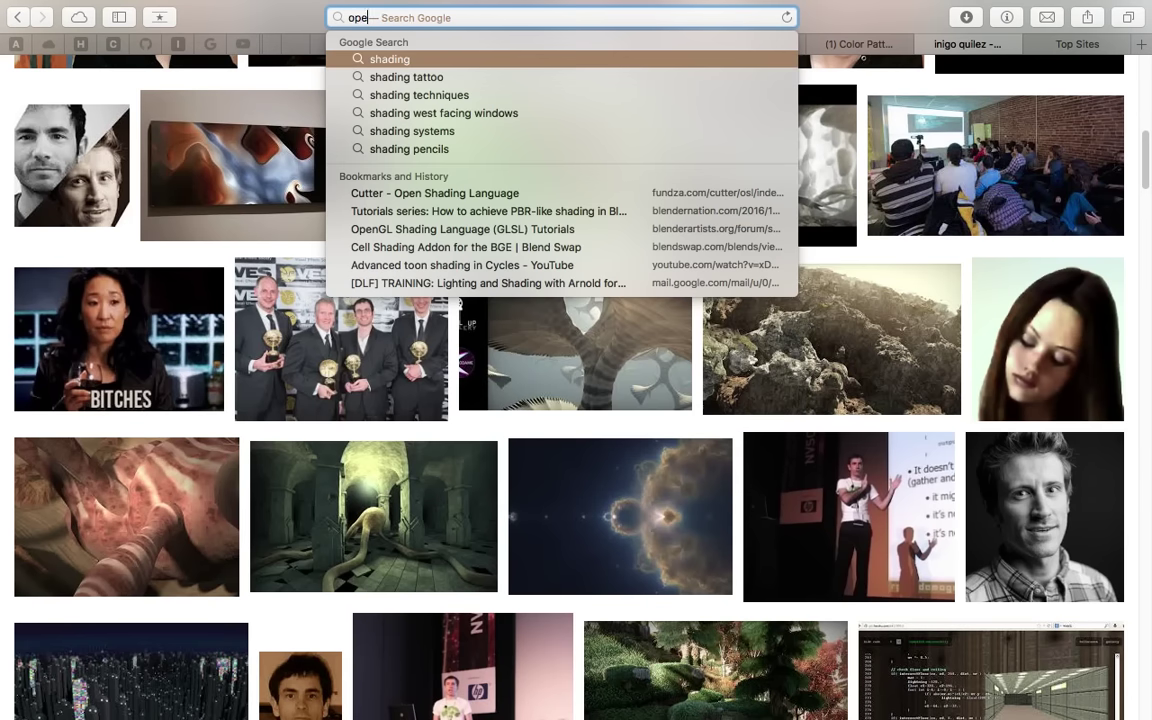
type("n shading book")
key("Return")
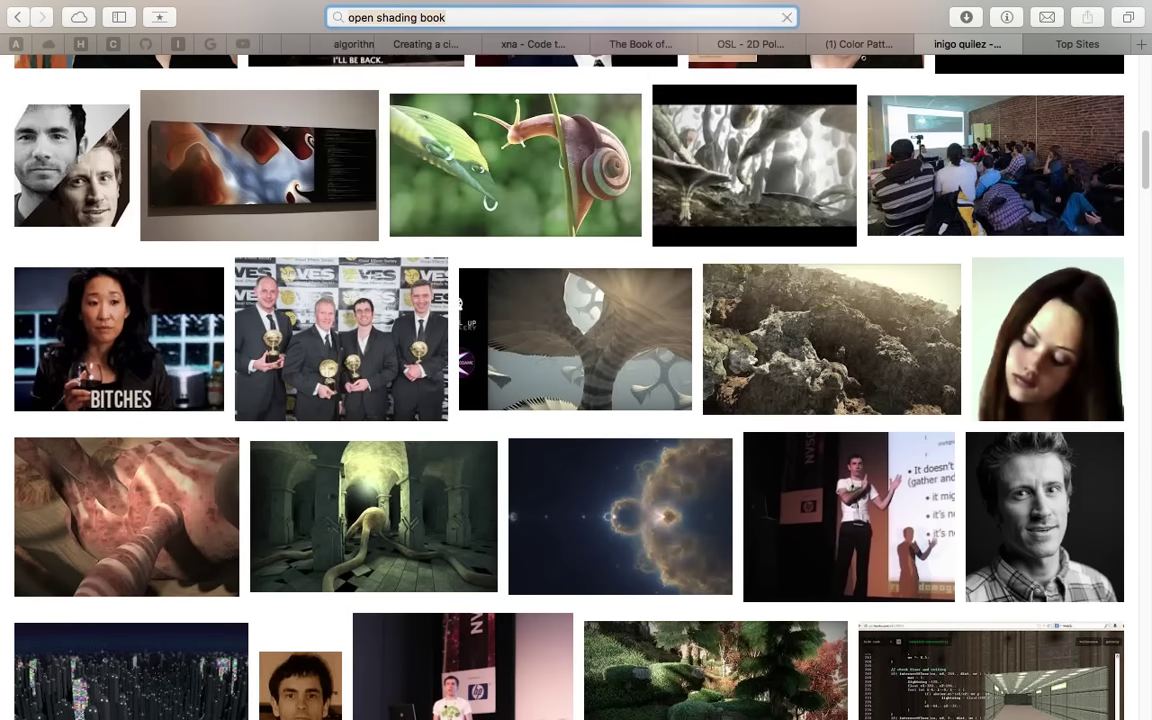
Load fundza.com in the empty Top Sites tab and return to the "open shading book" search results
key("super+l")
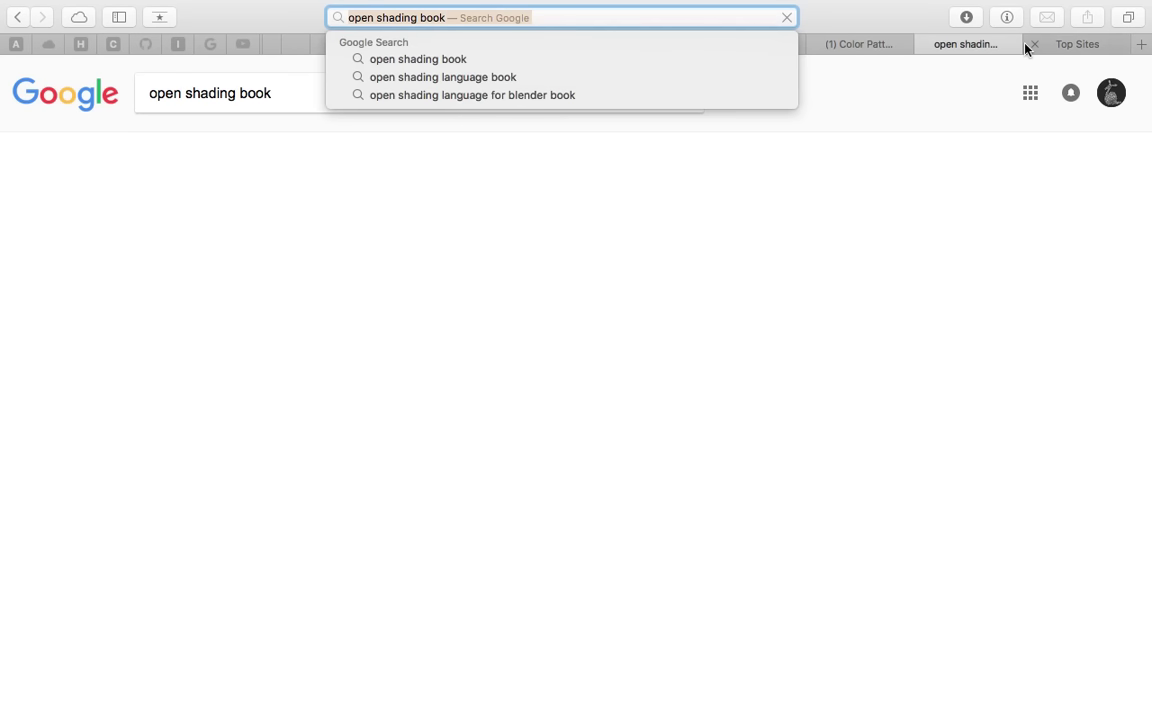
left_click(1026, 48)
type("fundza")
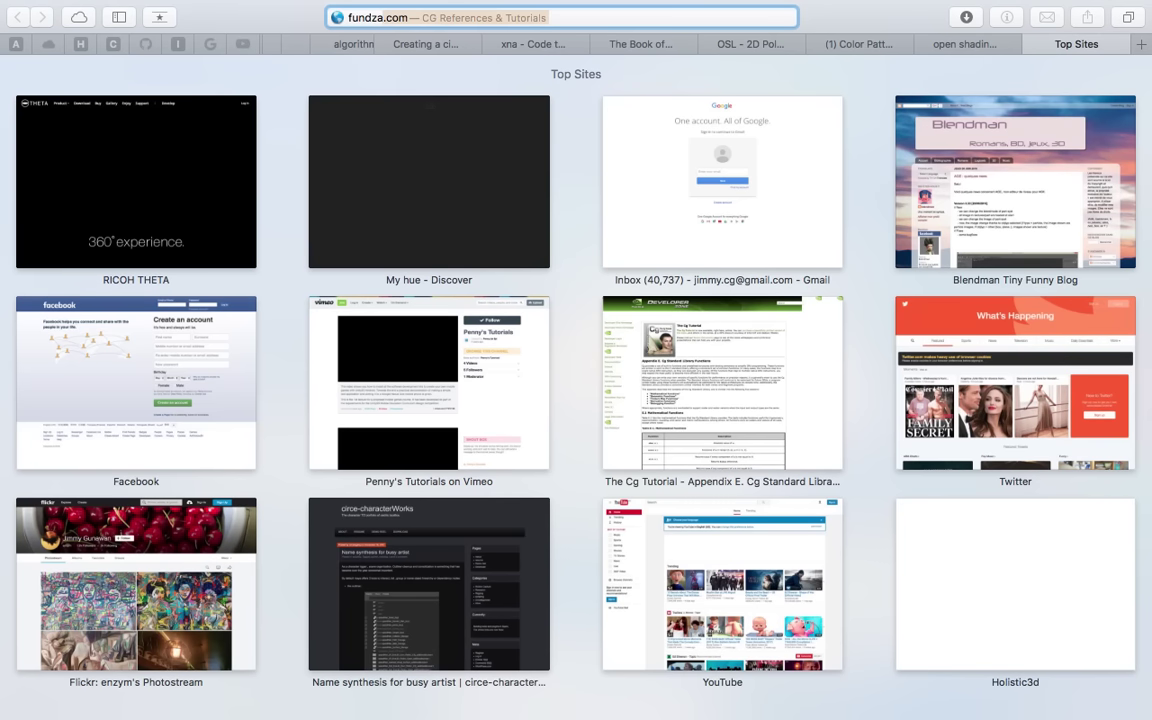
key("Return")
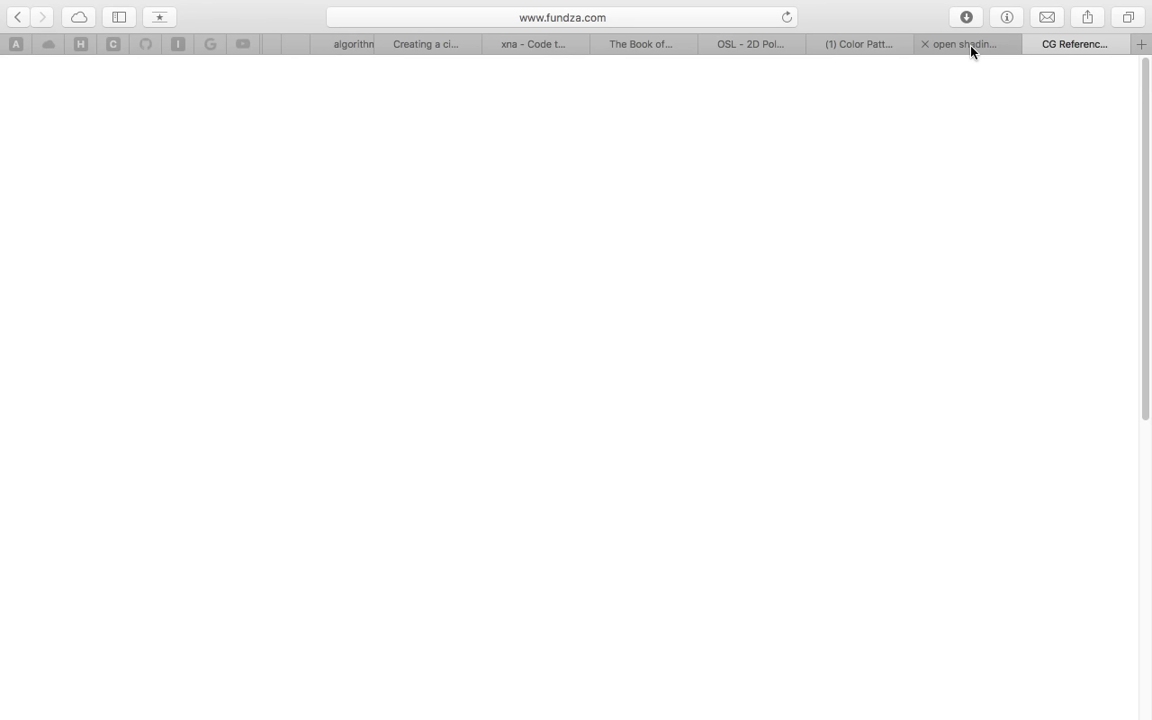
left_click(968, 45)
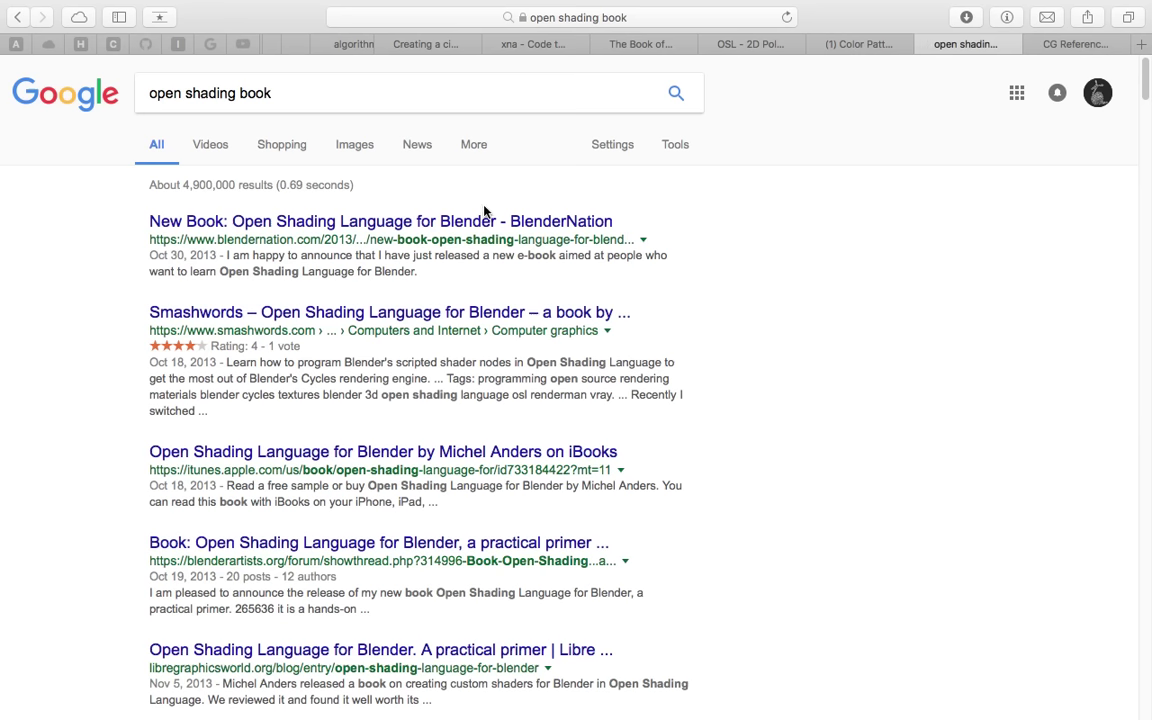
Look through the "open shading book" search results for books on Open Shading Language for Blender
scroll(336, 300, "down", 5)
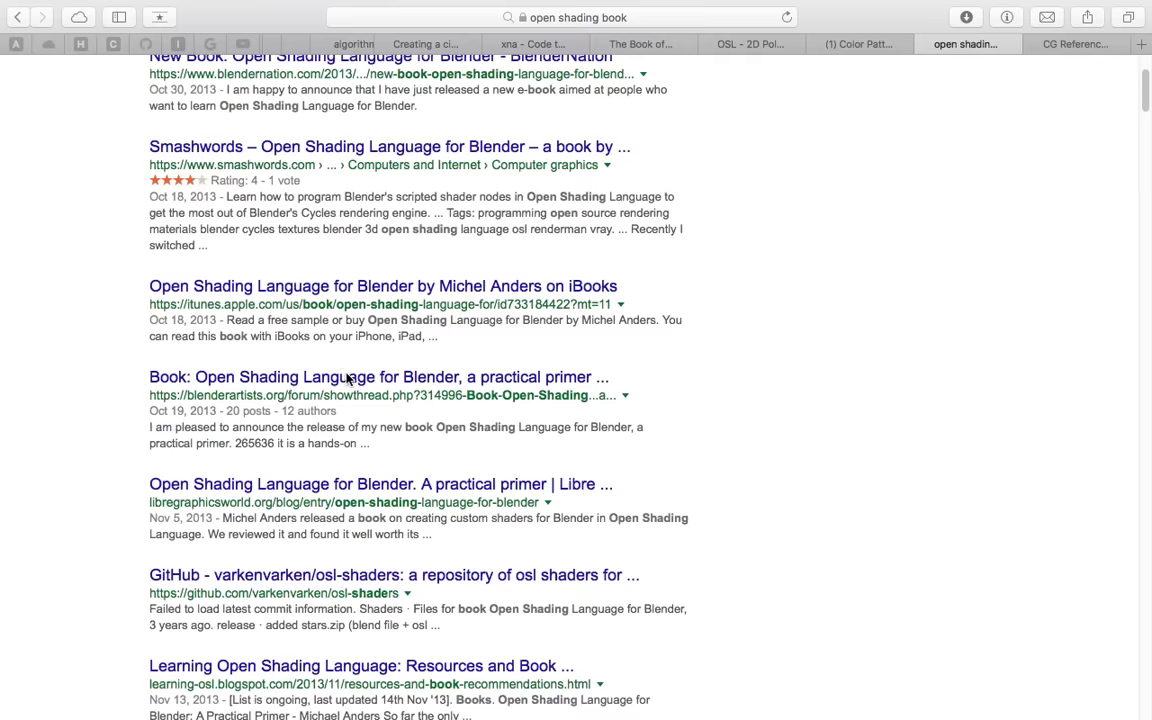
scroll(350, 380, "down", 8)
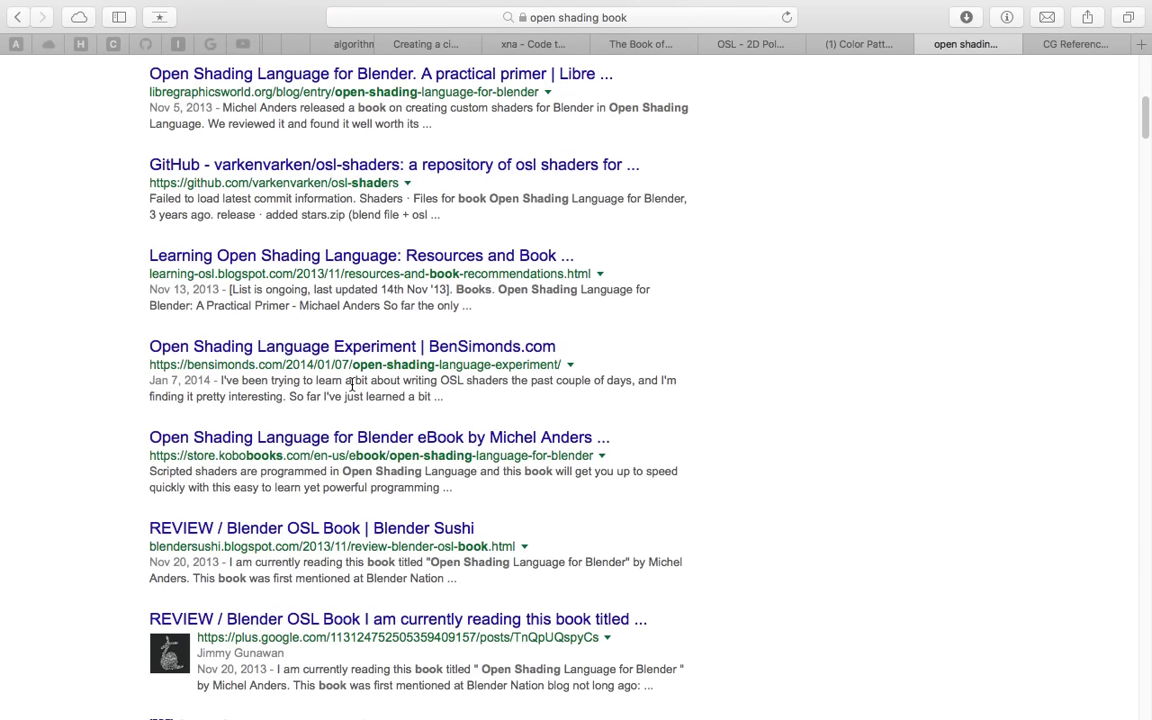
scroll(352, 384, "down", 3)
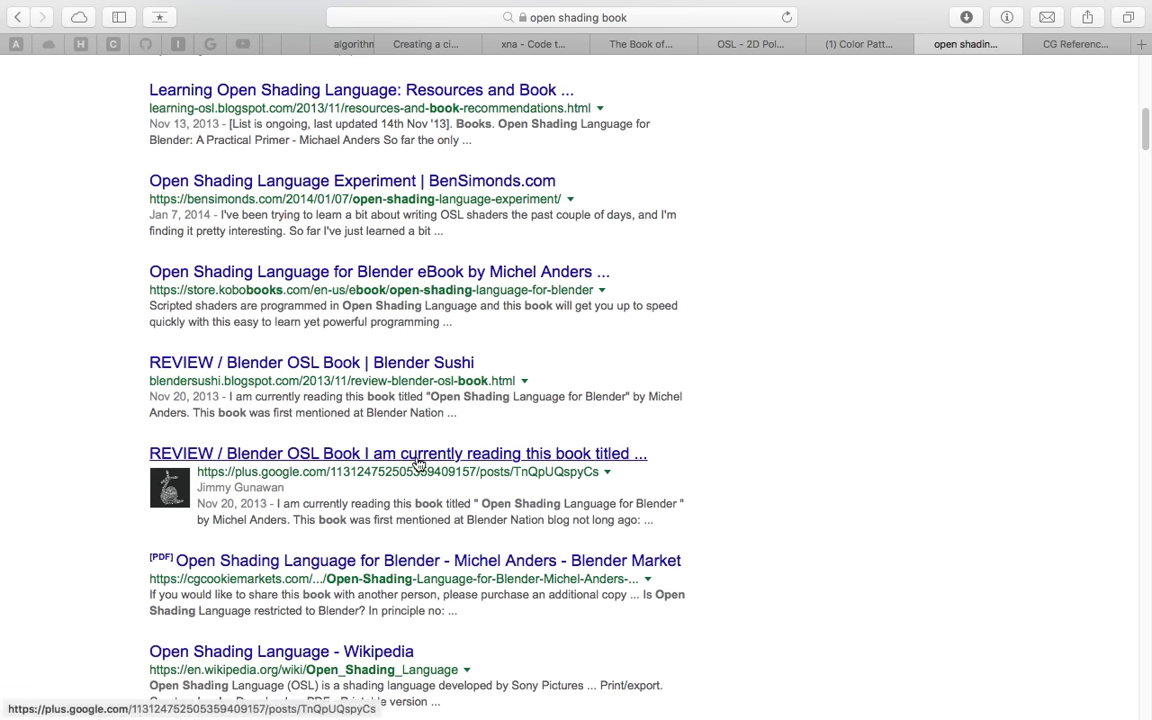
scroll(418, 464, "down", 1)
scroll(337, 520, "down", 1)
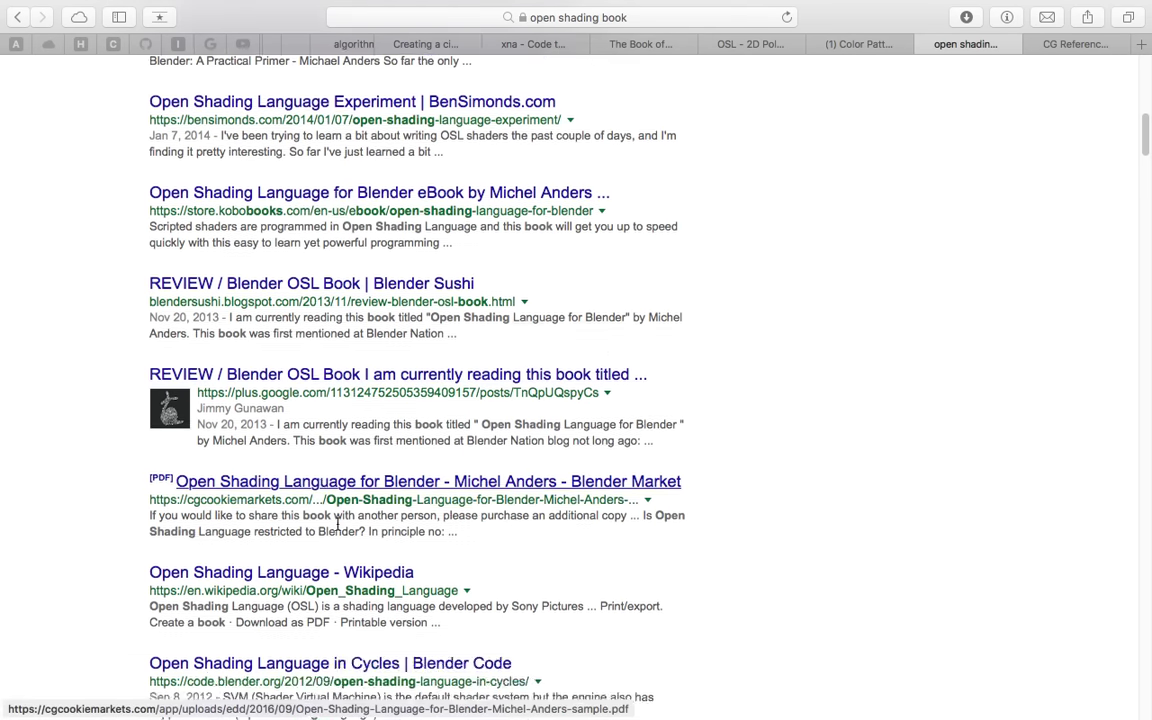
scroll(337, 520, "down", 2)
scroll(352, 414, "up", 12)
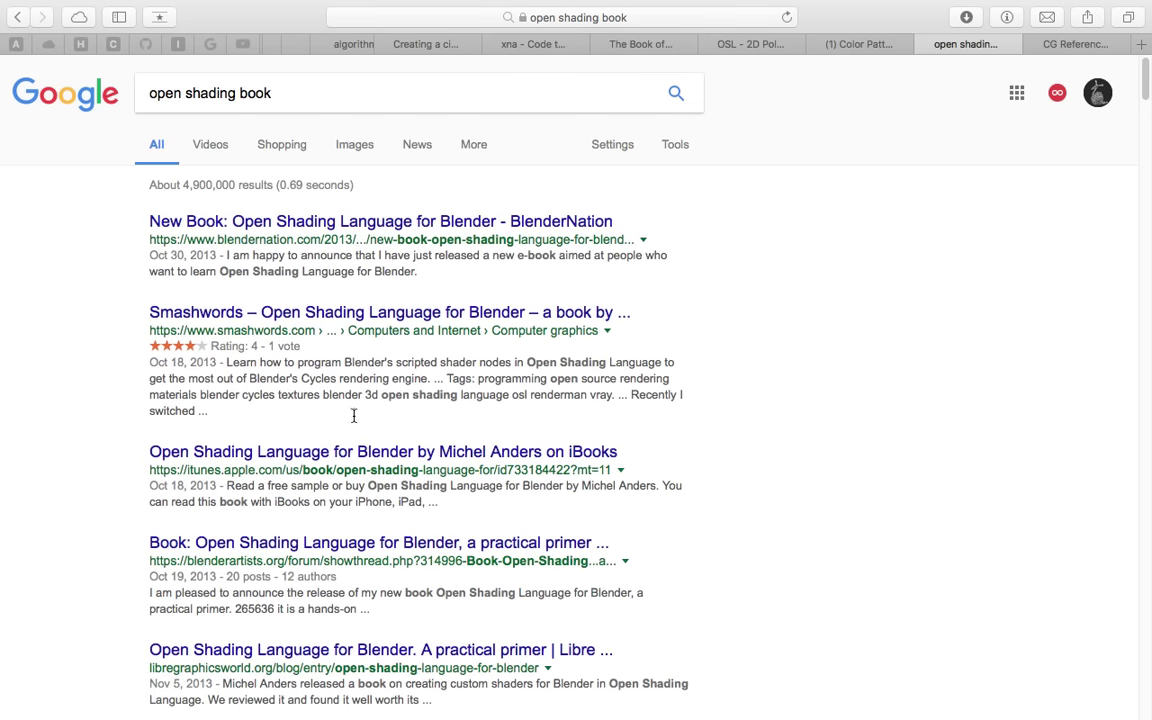
Search the web for "shader book" and open The Book of Shaders website
triple_click(353, 108)
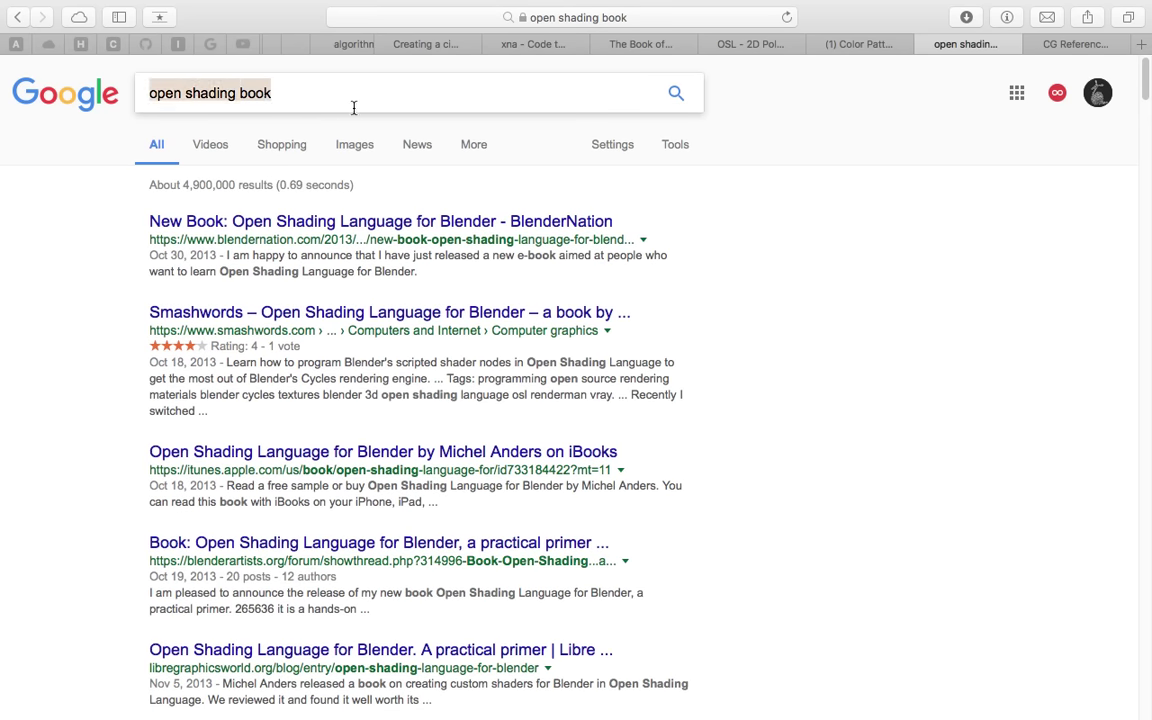
type("shader book")
key("Return")
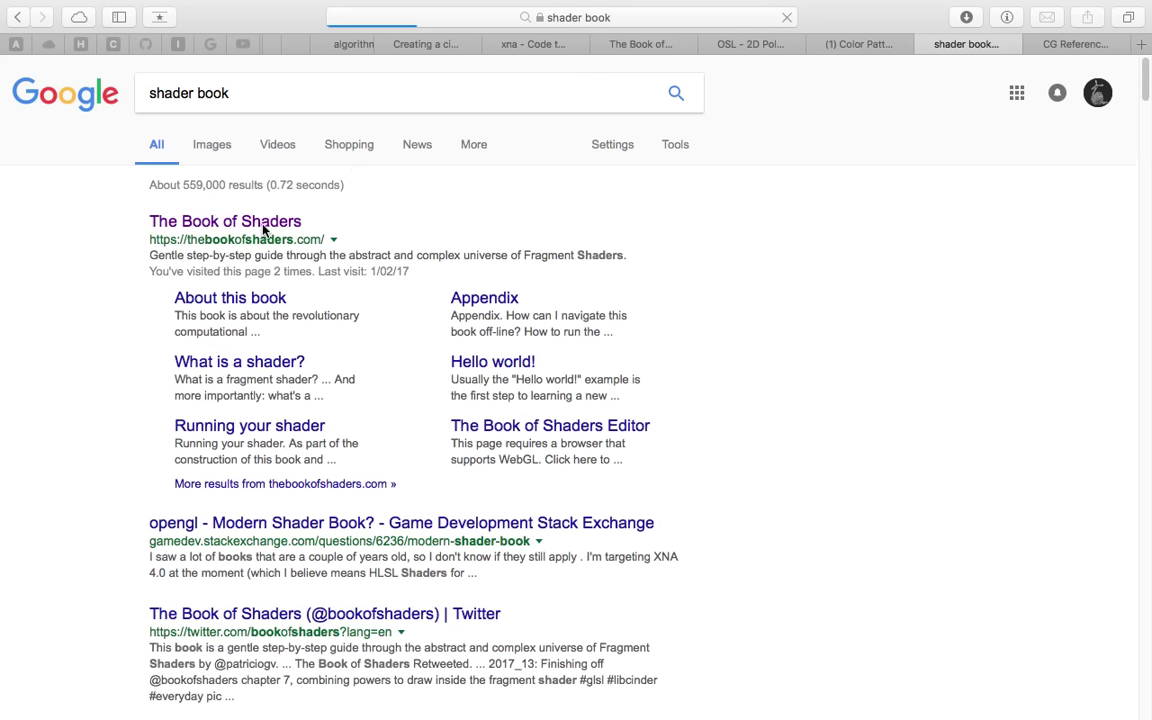
left_click(285, 220)
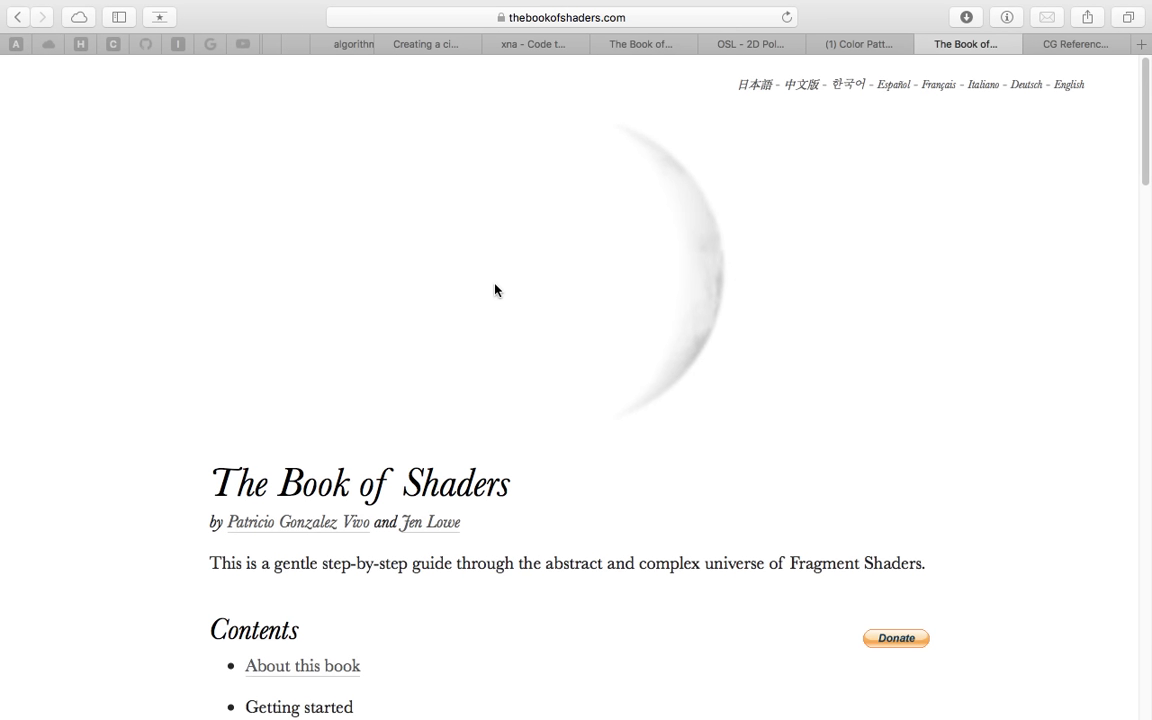
Browse the contents list of The Book of Shaders and open the Random chapter under Generative designs
scroll(600, 240, "down", 10)
scroll(470, 360, "down", 14)
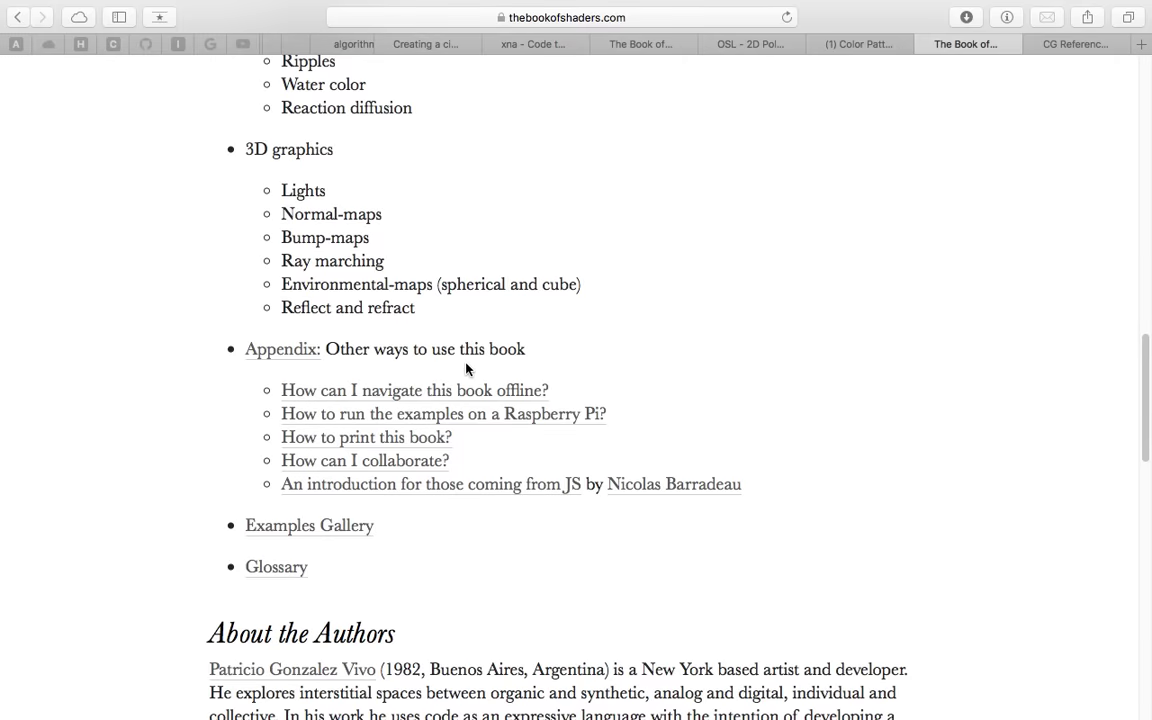
scroll(465, 368, "up", 12)
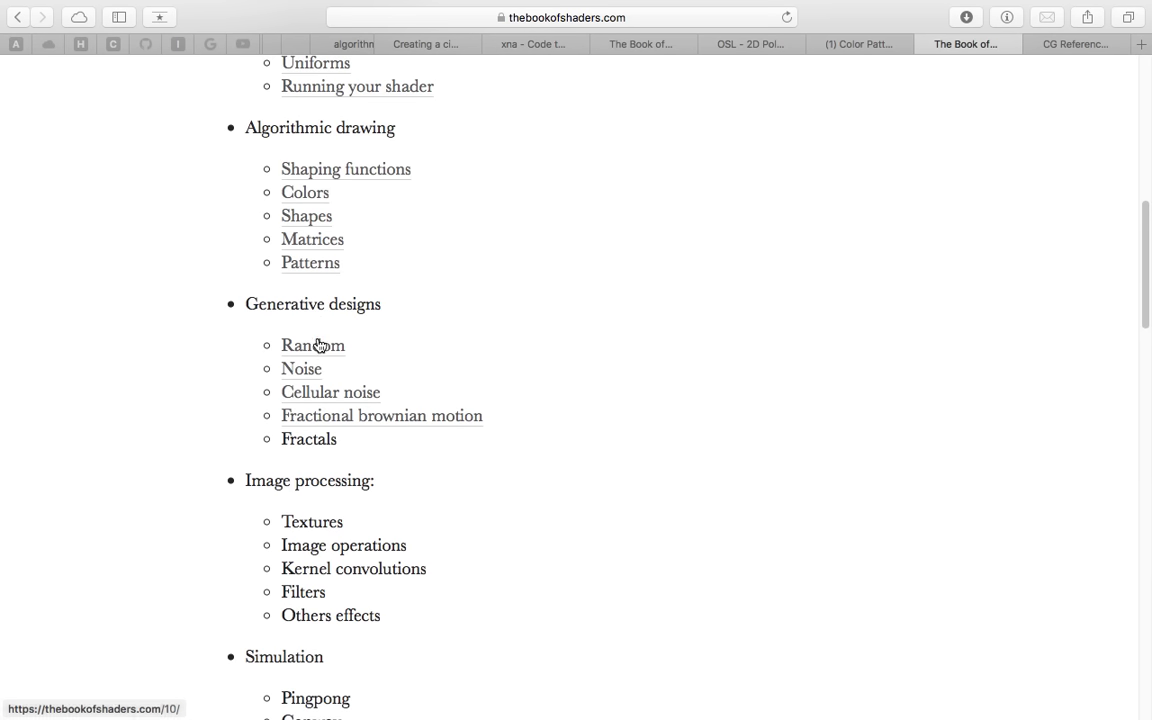
left_click(317, 347)
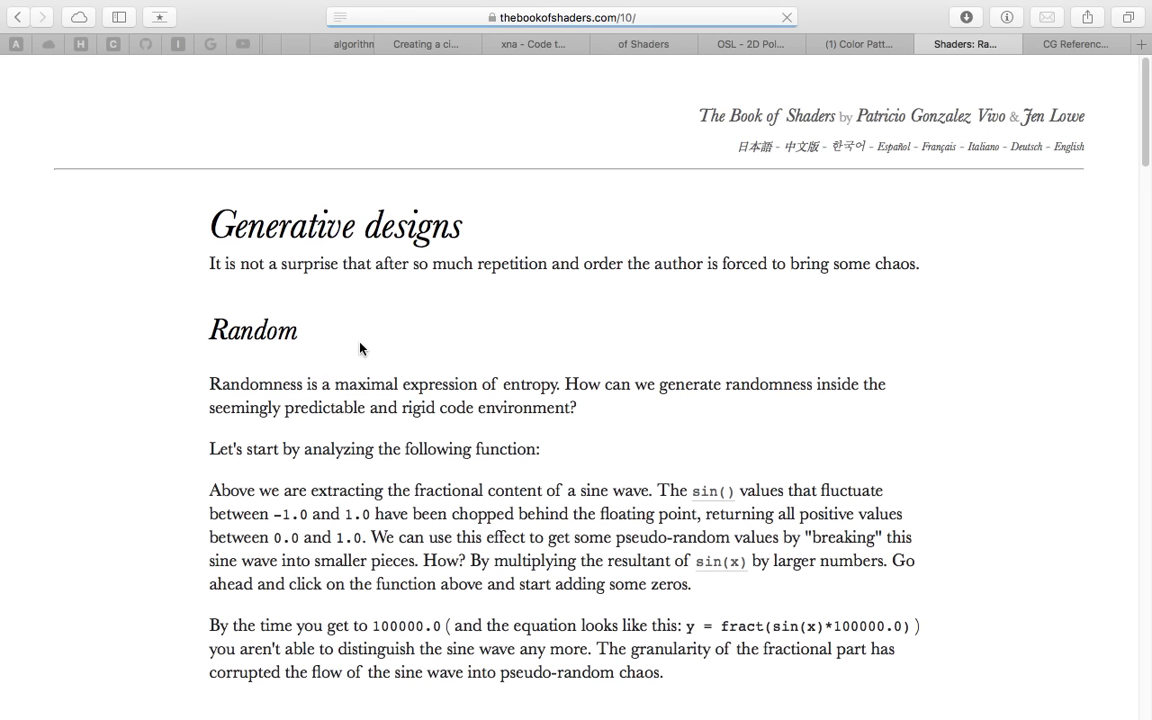
Look through the Random chapter, including its test pattern image and the fract(sin(x)) randomness function
scroll(371, 349, "down", 20)
scroll(430, 357, "down", 5)
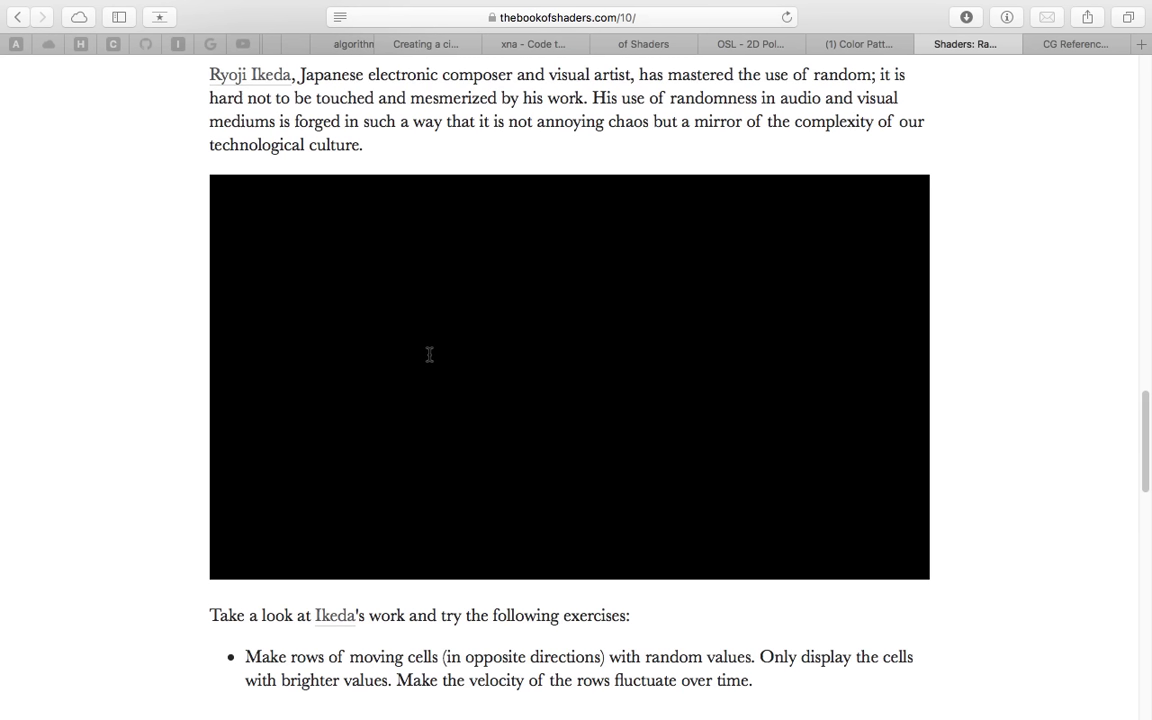
scroll(618, 350, "down", 3)
scroll(626, 356, "down", 5)
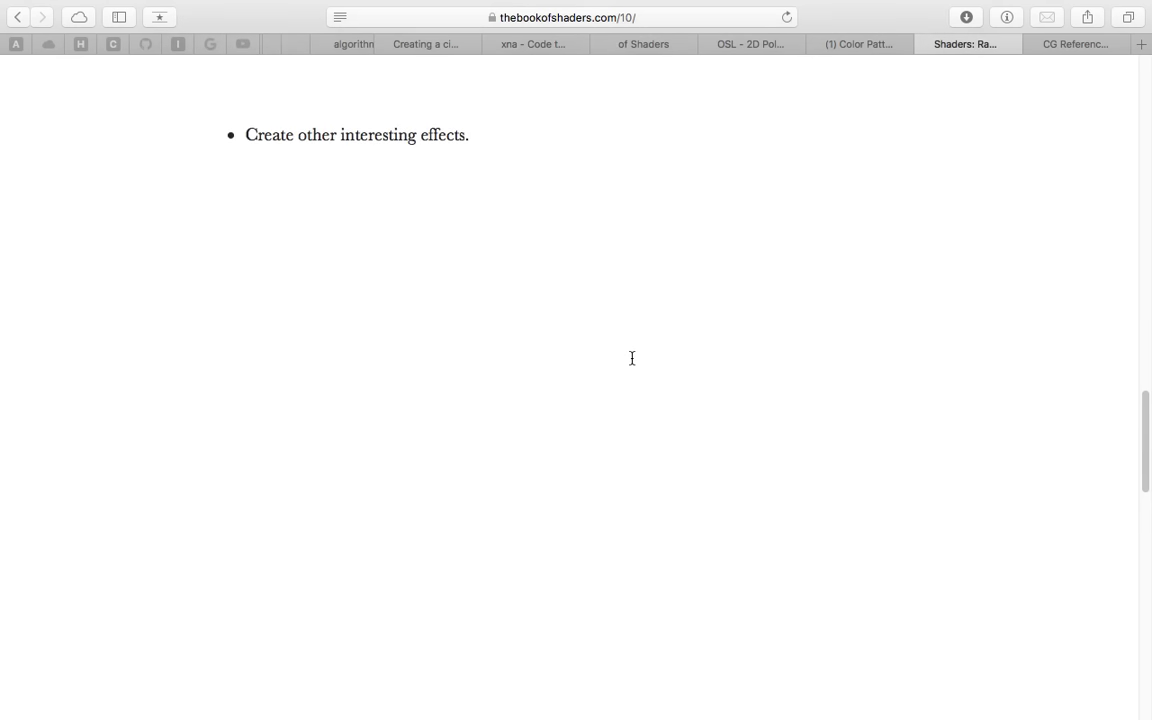
scroll(630, 357, "up", 20)
scroll(640, 355, "up", 20)
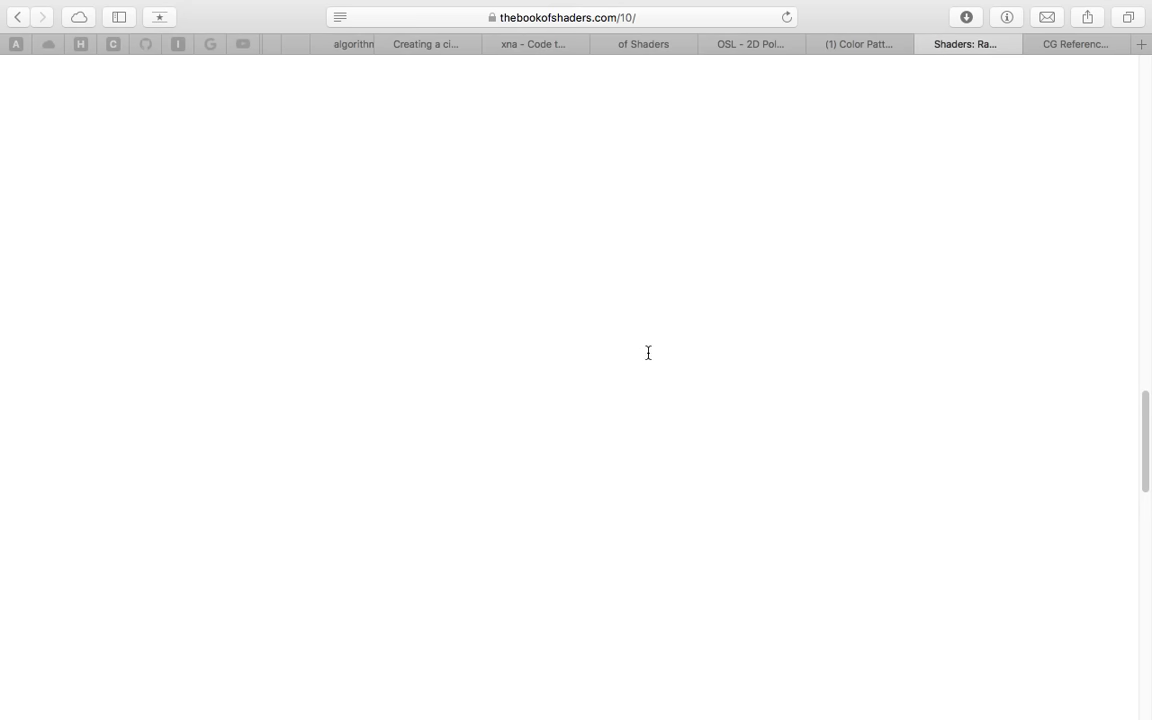
scroll(900, 340, "down", 2)
scroll(998, 380, "down", 1)
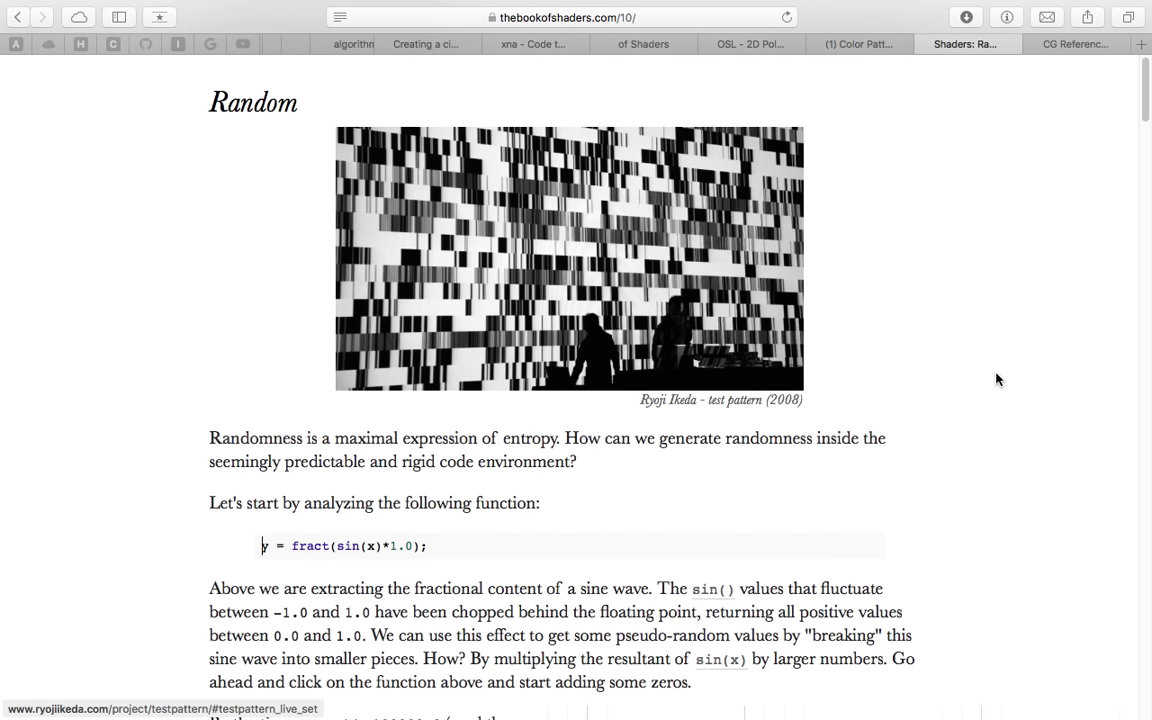
scroll(998, 380, "up", 1)
left_click(1147, 300)
left_click_drag(1147, 300, 1140, 178)
Close the Book of Shaders chapter, return to the "Color Pattern Study 10 x 10 grid" GitHub issue and reload it
left_click(926, 47)
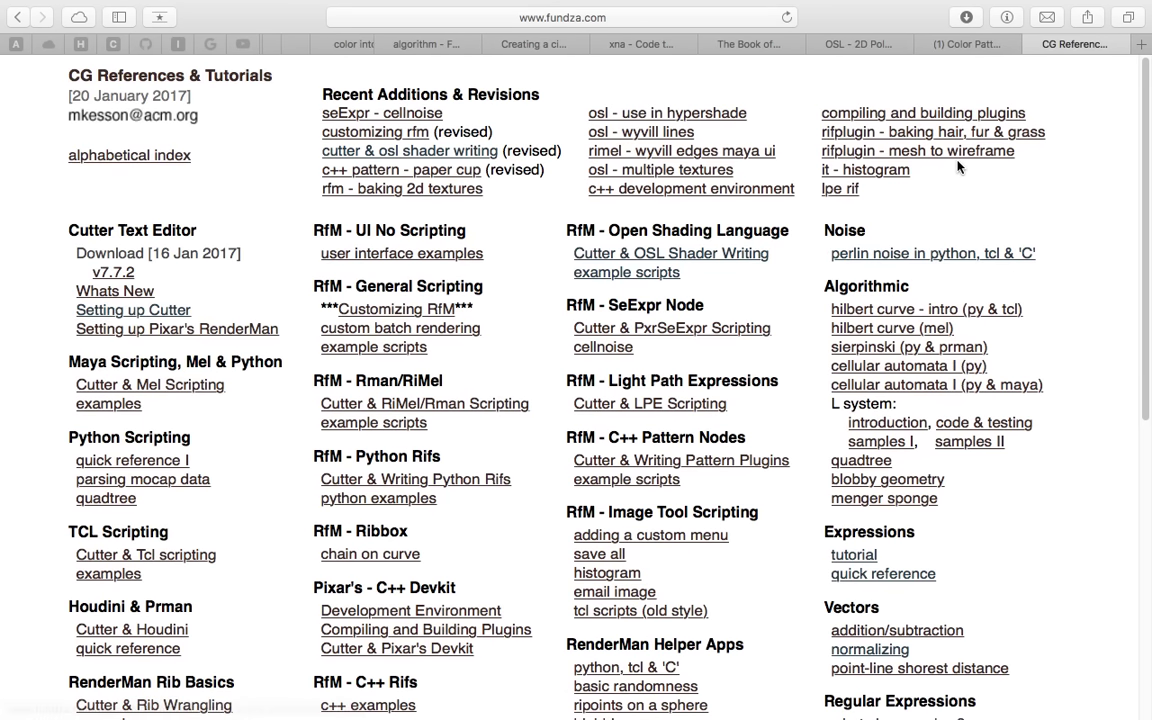
left_click(966, 46)
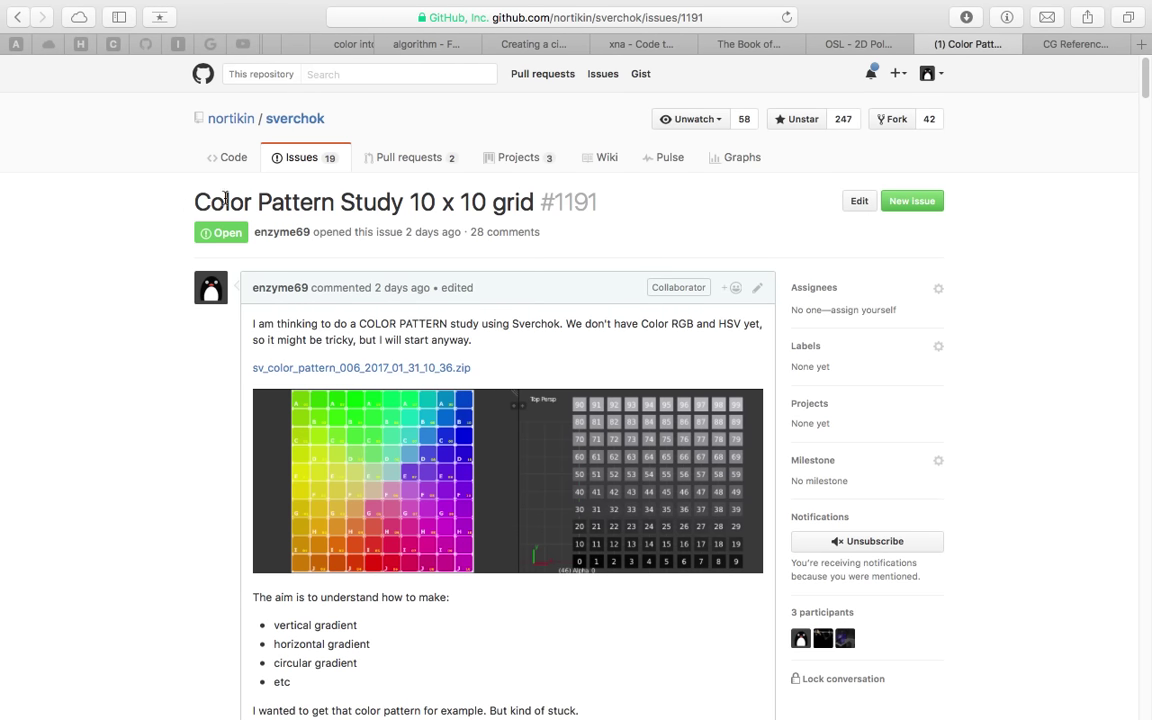
left_click(787, 17)
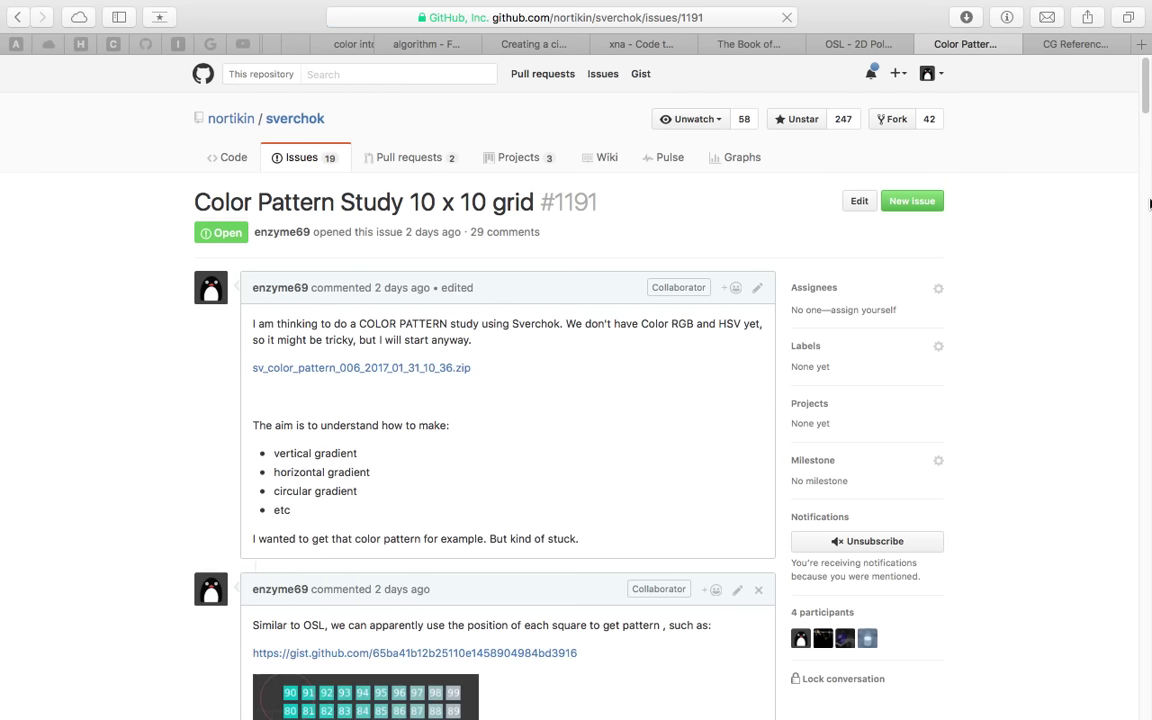
Read through the issue's comments, examining the node setups, UV grid images and the four-color gradient example near the end
scroll(1149, 204, "down", 5)
left_click_drag(1147, 136, 1149, 210)
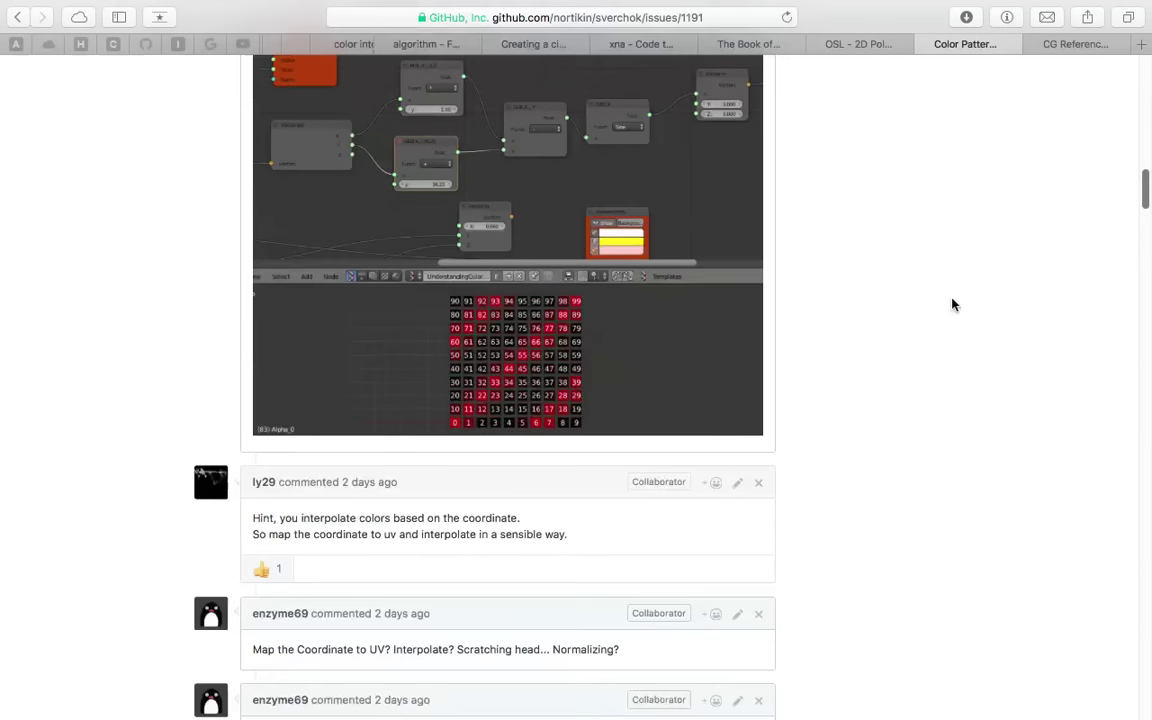
left_click_drag(1147, 309, 1147, 667)
scroll(710, 566, "down", 3)
scroll(640, 428, "down", 3)
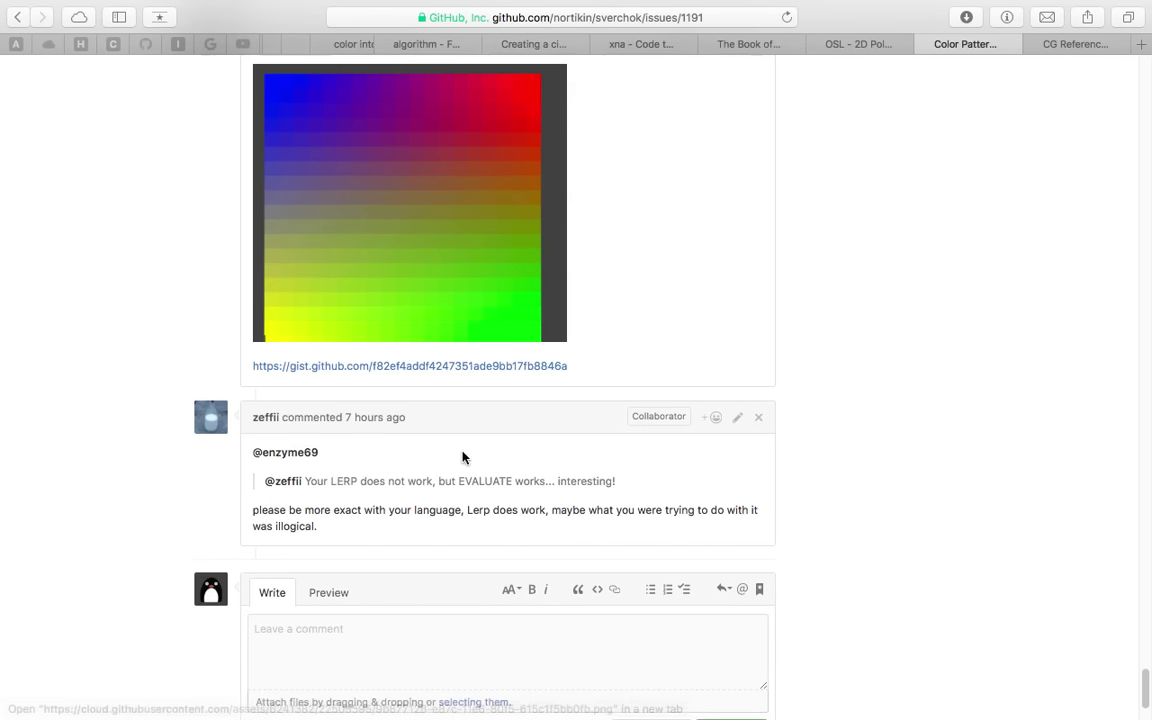
scroll(386, 378, "up", 2)
scroll(447, 310, "up", 2)
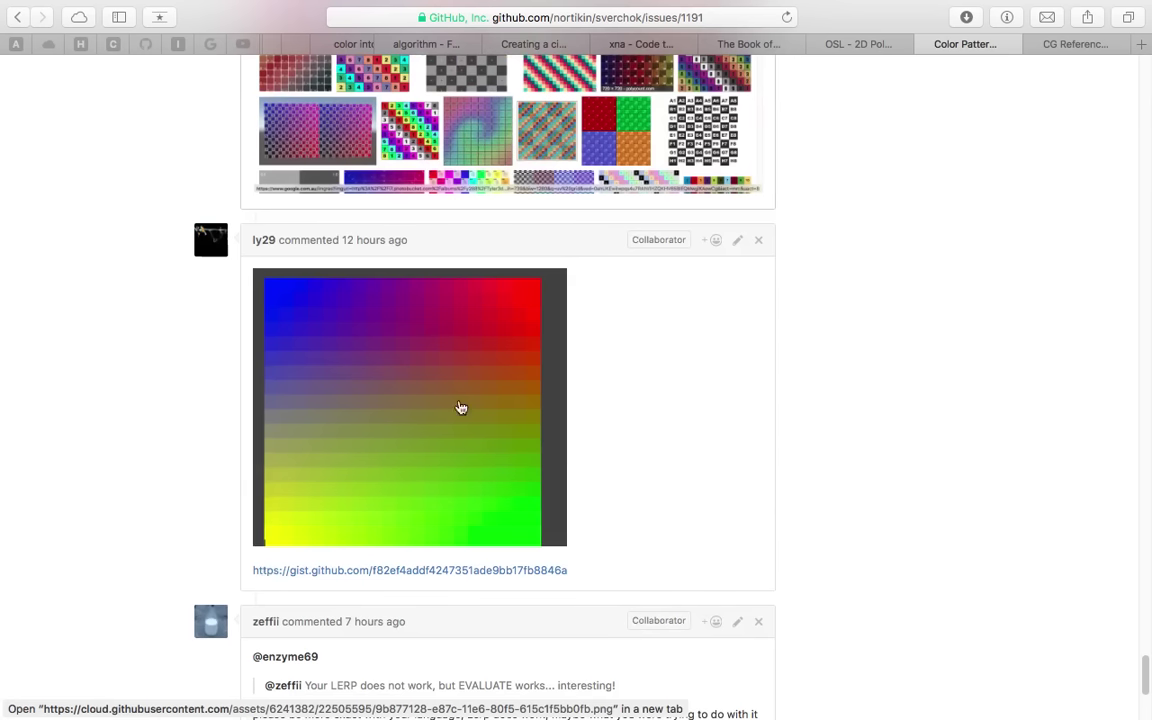
scroll(400, 350, "down", 1)
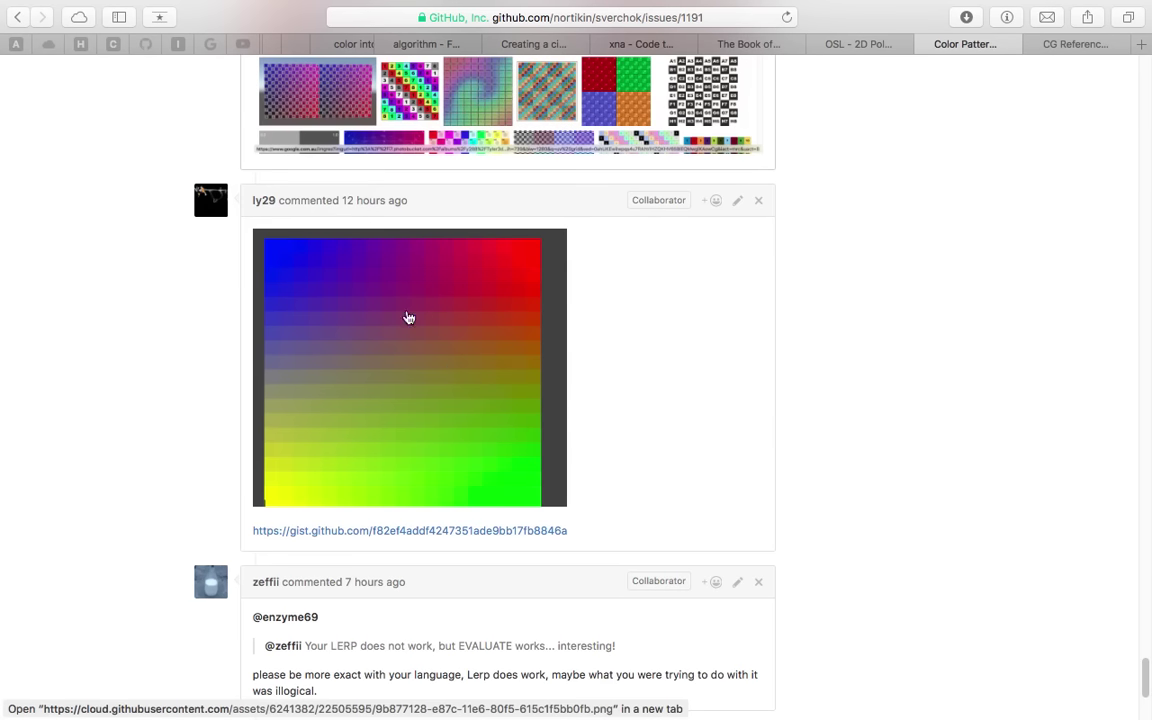
scroll(1145, 420, "up", 15)
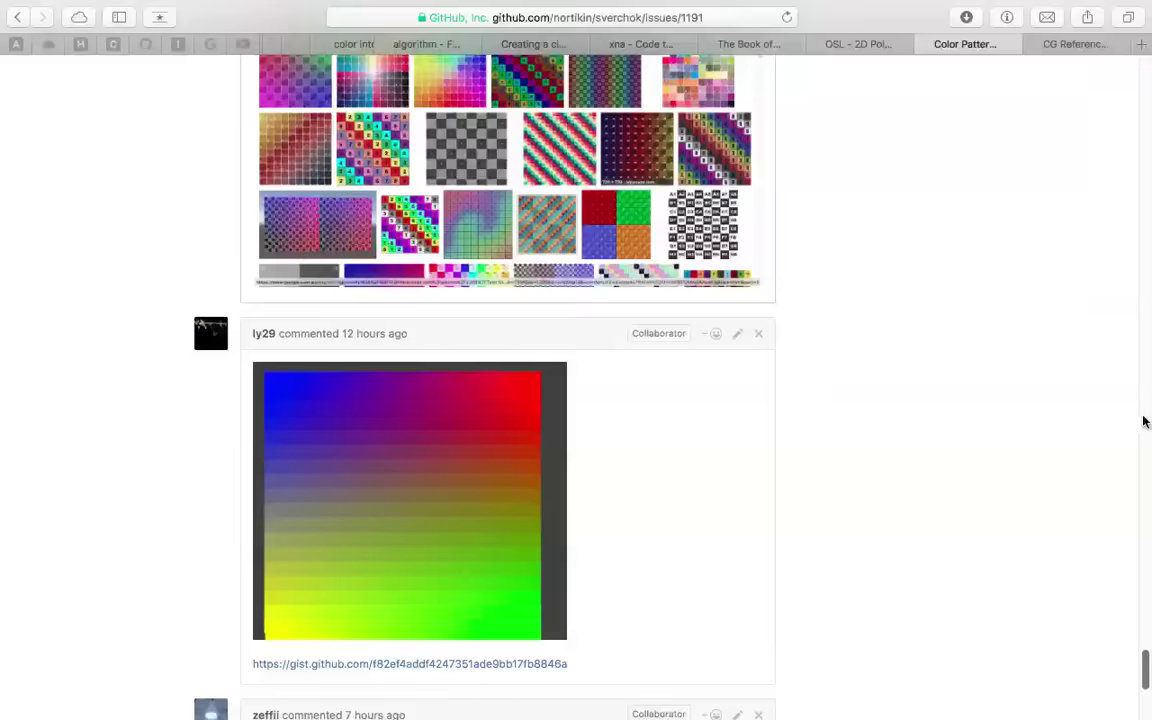
scroll(1145, 555, "up", 15)
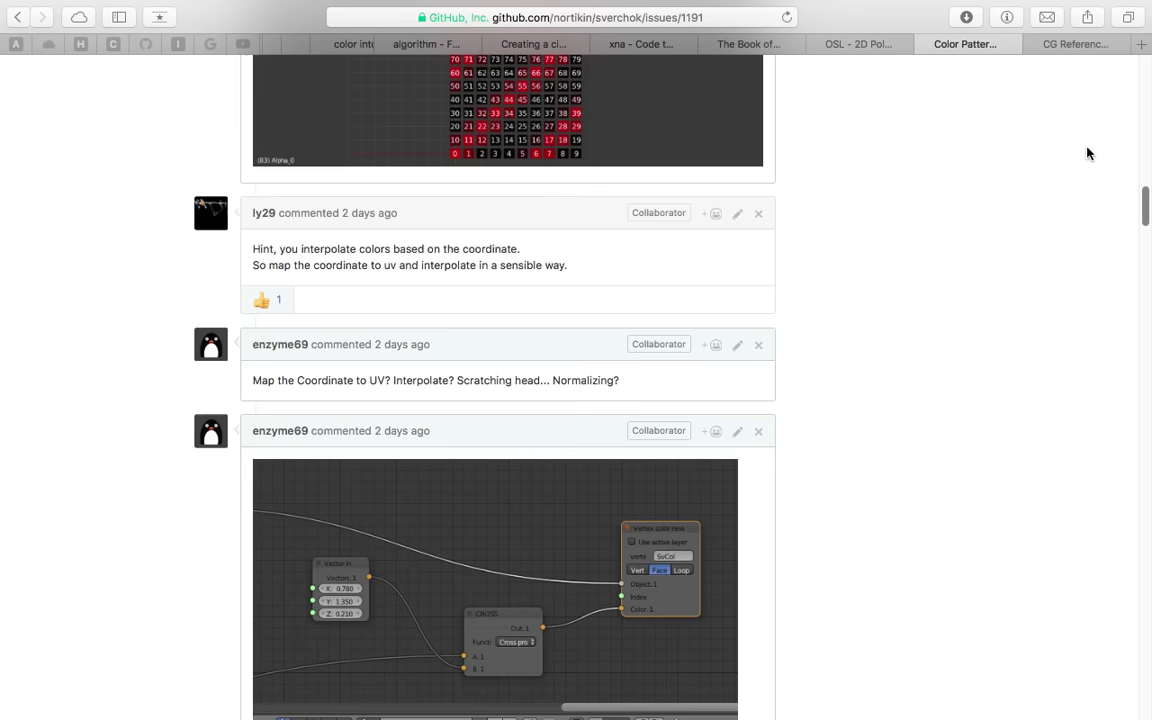
Quit Safari and return to the Sverchok node tree in Blender
mouse_move(8, 14)
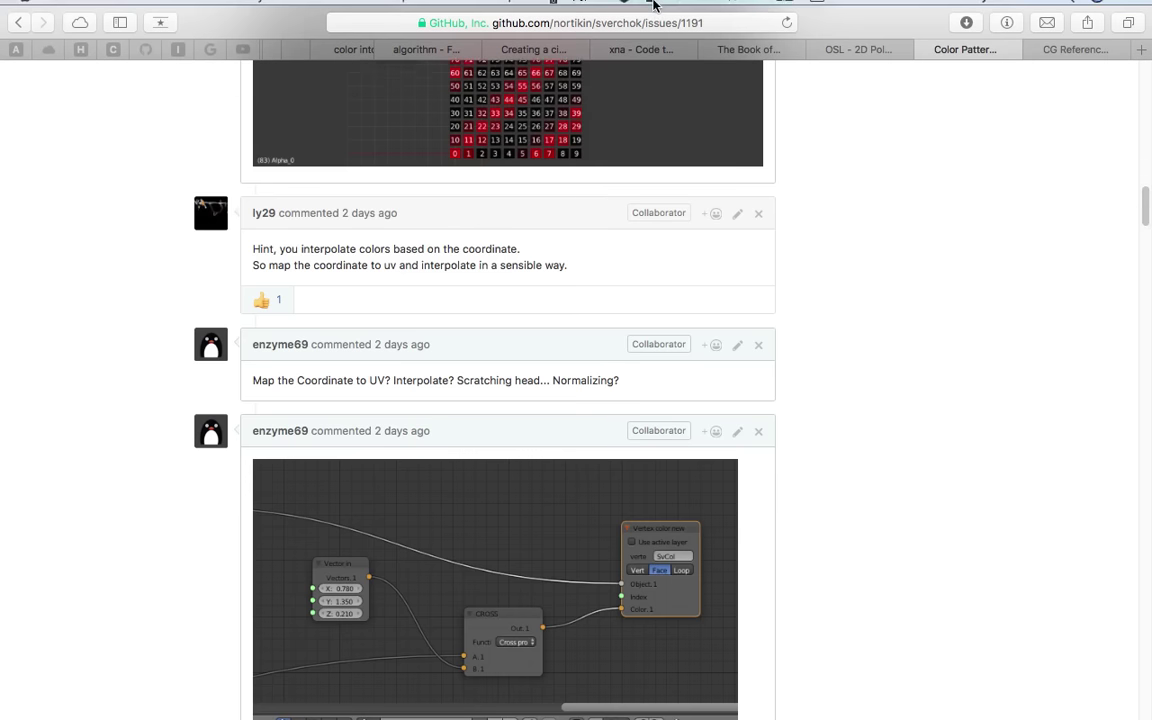
left_click(62, 9)
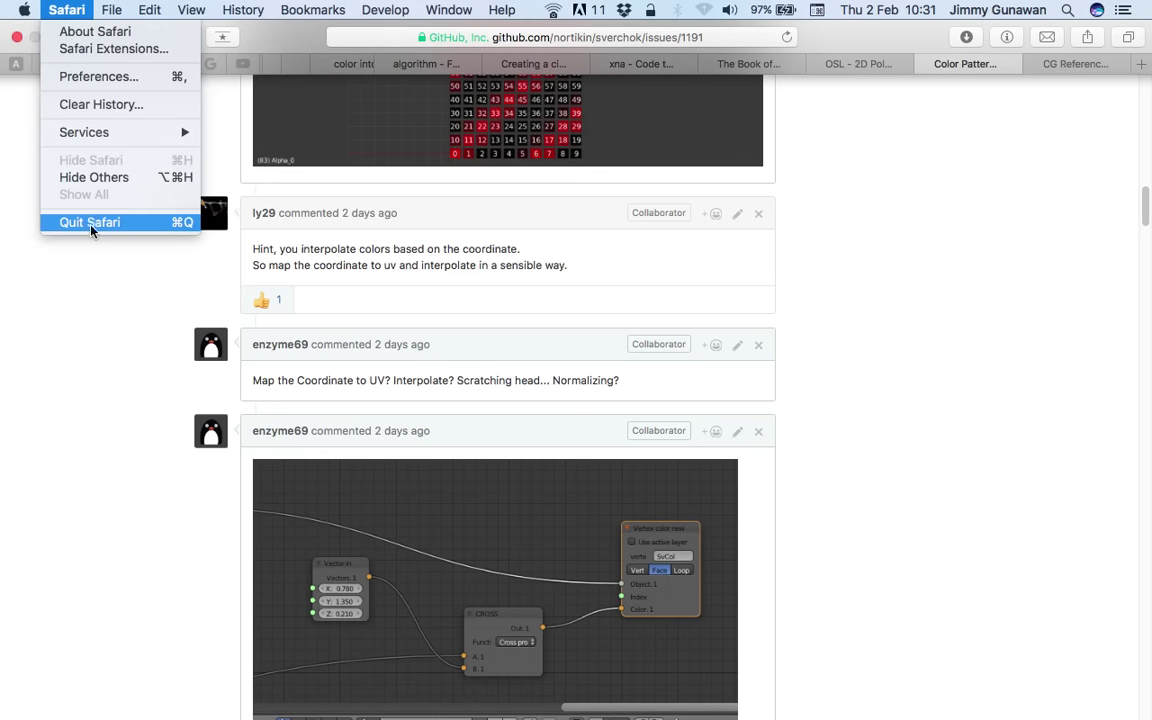
left_click(82, 219)
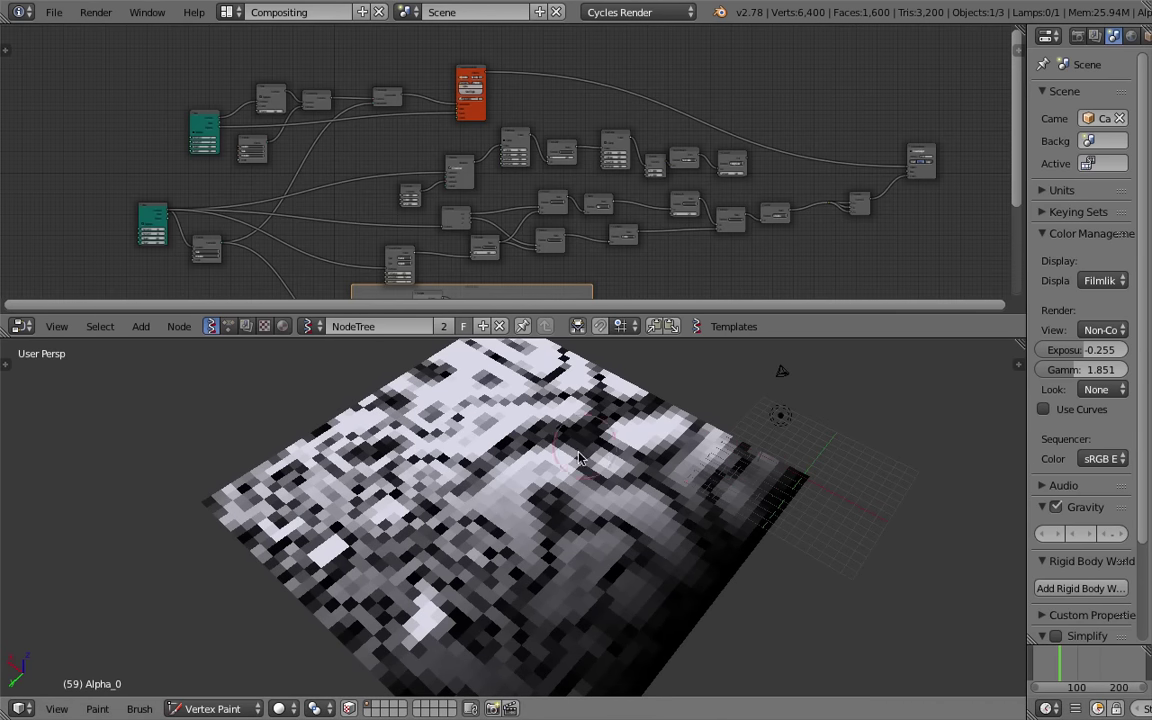
Examine the grayscale grid from another angle and the chain of math nodes that drives its pattern
middle_click_drag(874, 656, 647, 454)
scroll(542, 239, "up", 3)
middle_click_drag(542, 239, 588, 91)
middle_click_drag(735, 70, 618, 195)
scroll(620, 195, "up", 4)
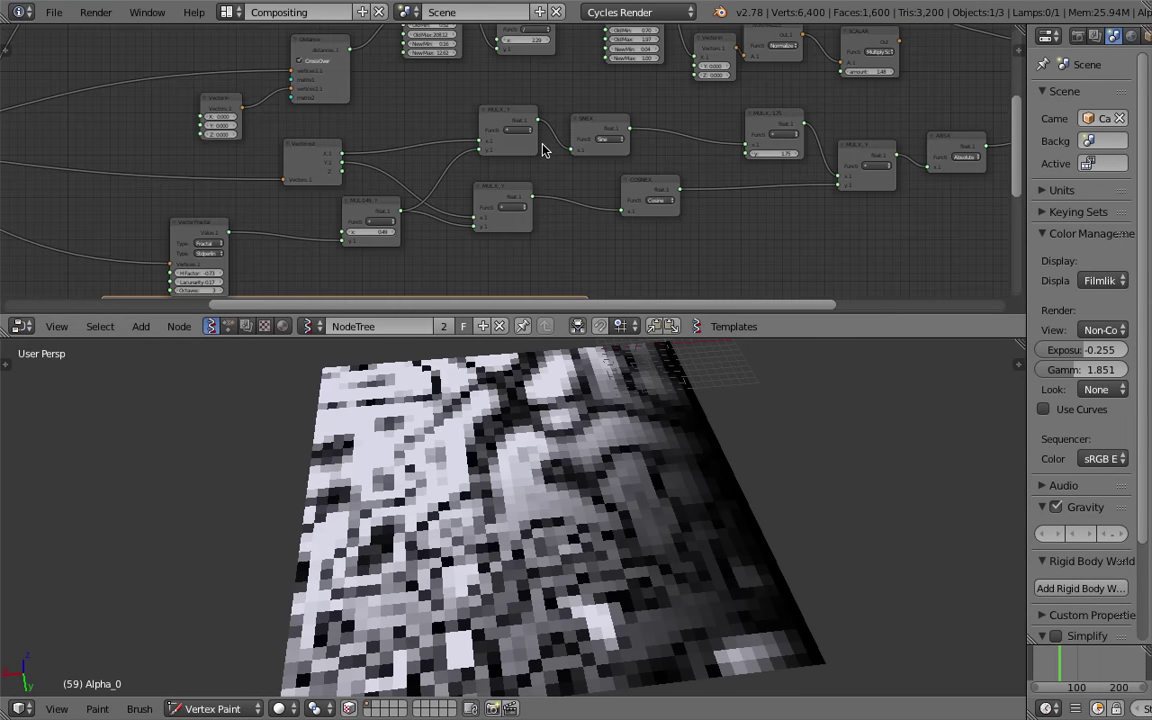
middle_click_drag(420, 111, 422, 135)
middle_click_drag(380, 172, 770, 107)
scroll(725, 147, "up", 5)
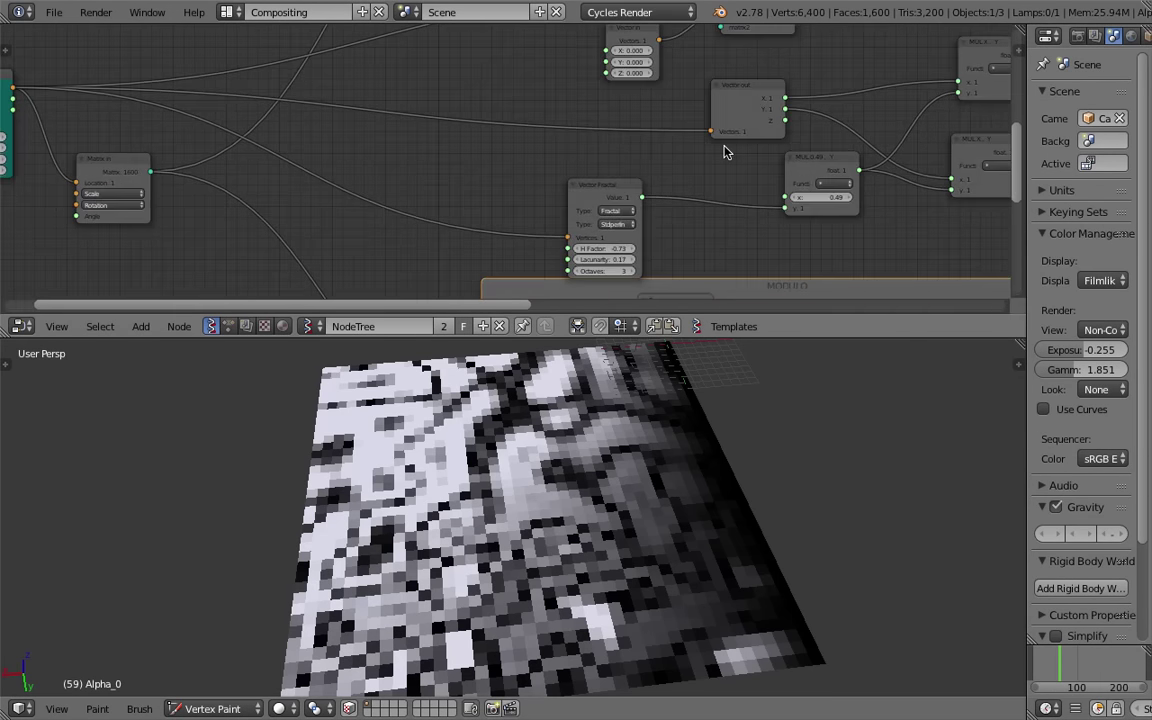
Select the Vector Fractal node and examine its settings up close alongside the resulting grid pattern
middle_click_drag(678, 144, 450, 66)
scroll(420, 76, "up", 6)
left_click_drag(342, 84, 351, 48)
middle_click_drag(351, 48, 386, 54)
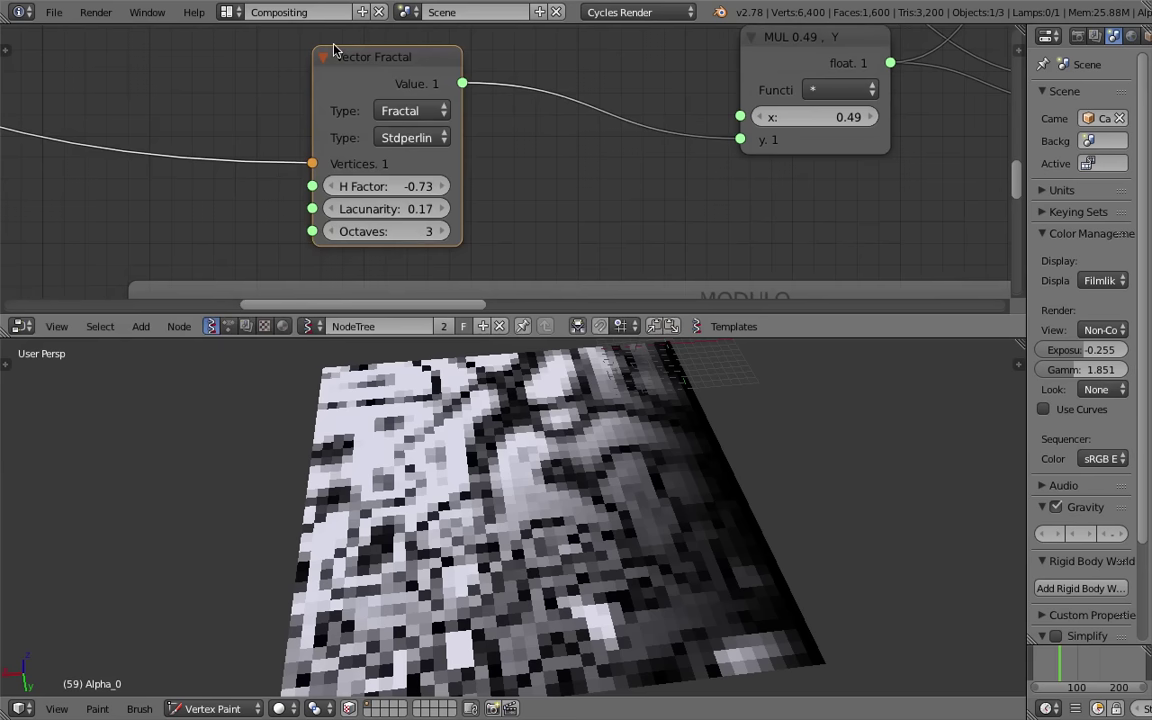
scroll(422, 66, "up", 1)
middle_click_drag(500, 103, 531, 117)
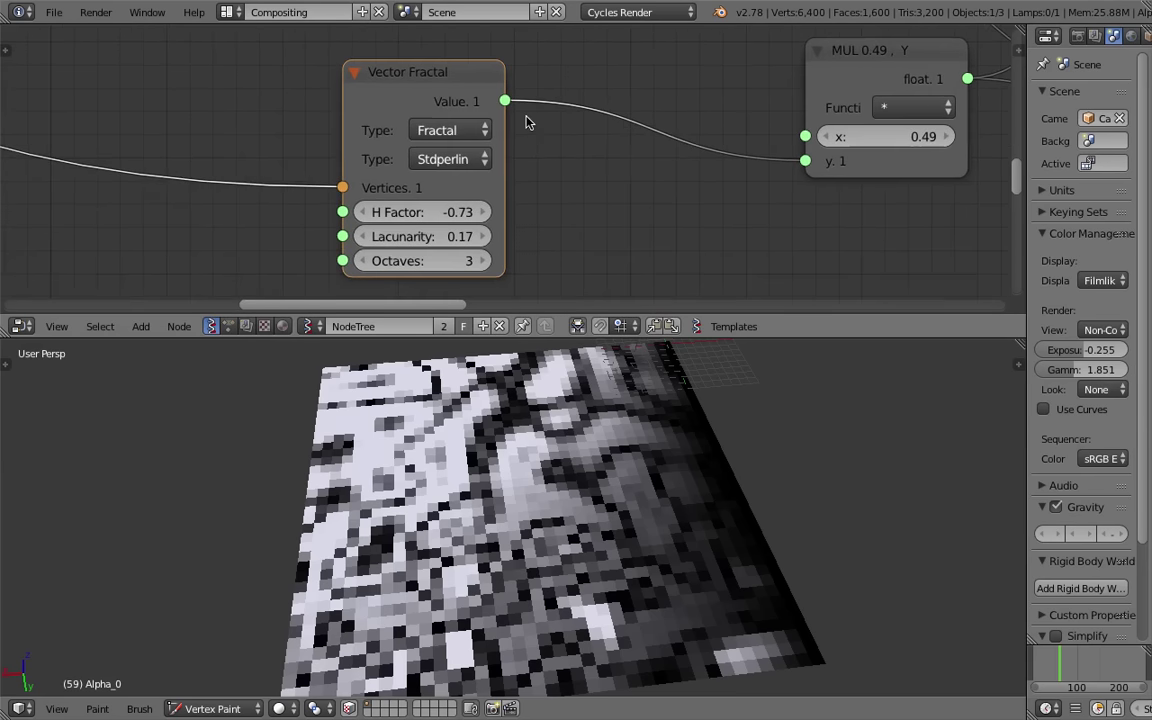
middle_click_drag(560, 415, 530, 468)
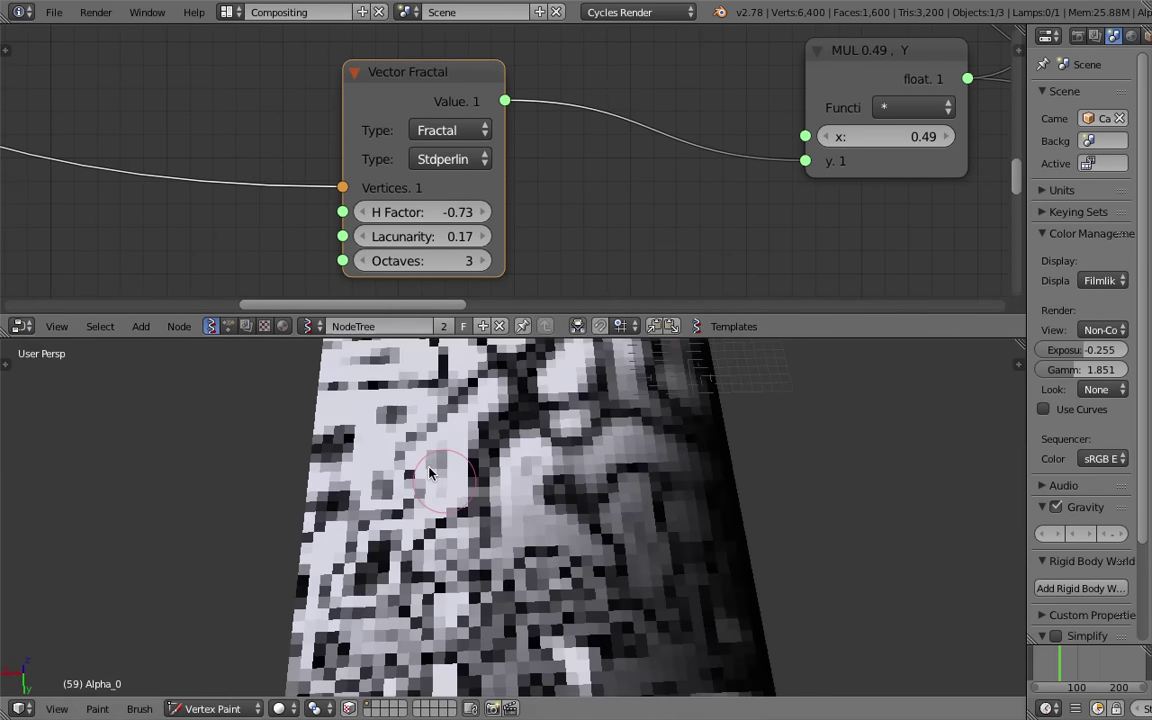
mouse_move(592, 535)
middle_mouse_down()
mouse_move(533, 519)
mouse_move(592, 507)
middle_mouse_up()
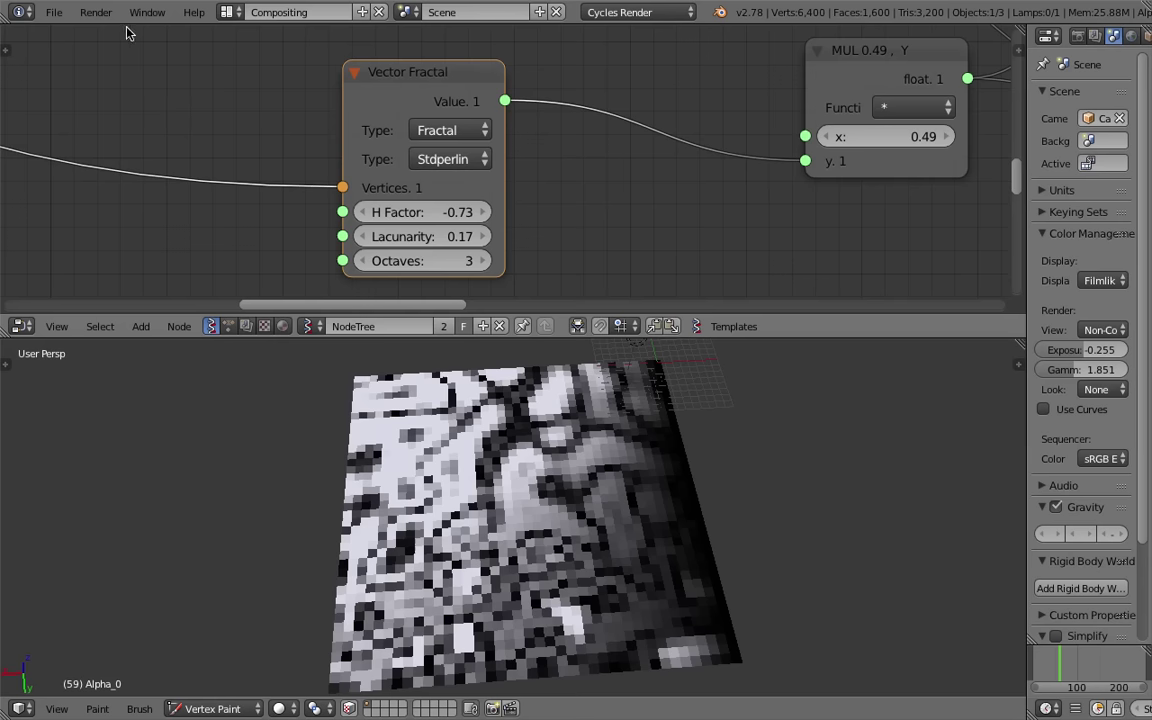
Quit Blender and close its leftover Terminal window, terminating the running blender process
left_click(53, 12)
left_click(158, 404)
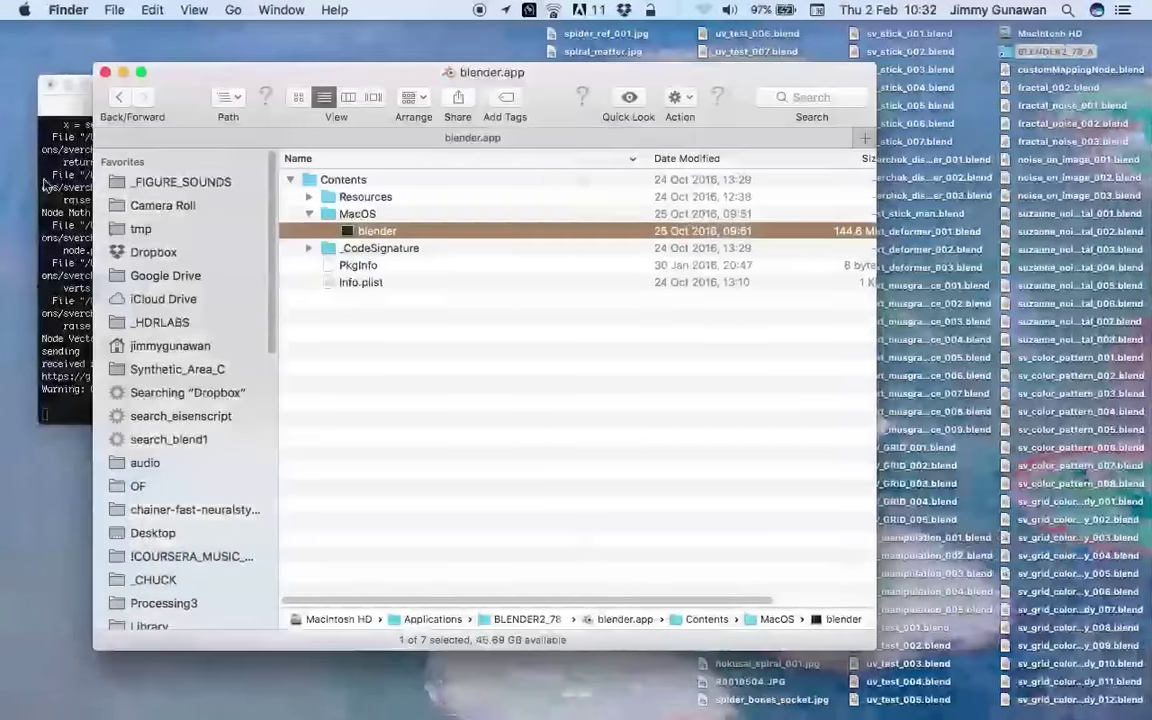
left_click(48, 88)
left_click(48, 88)
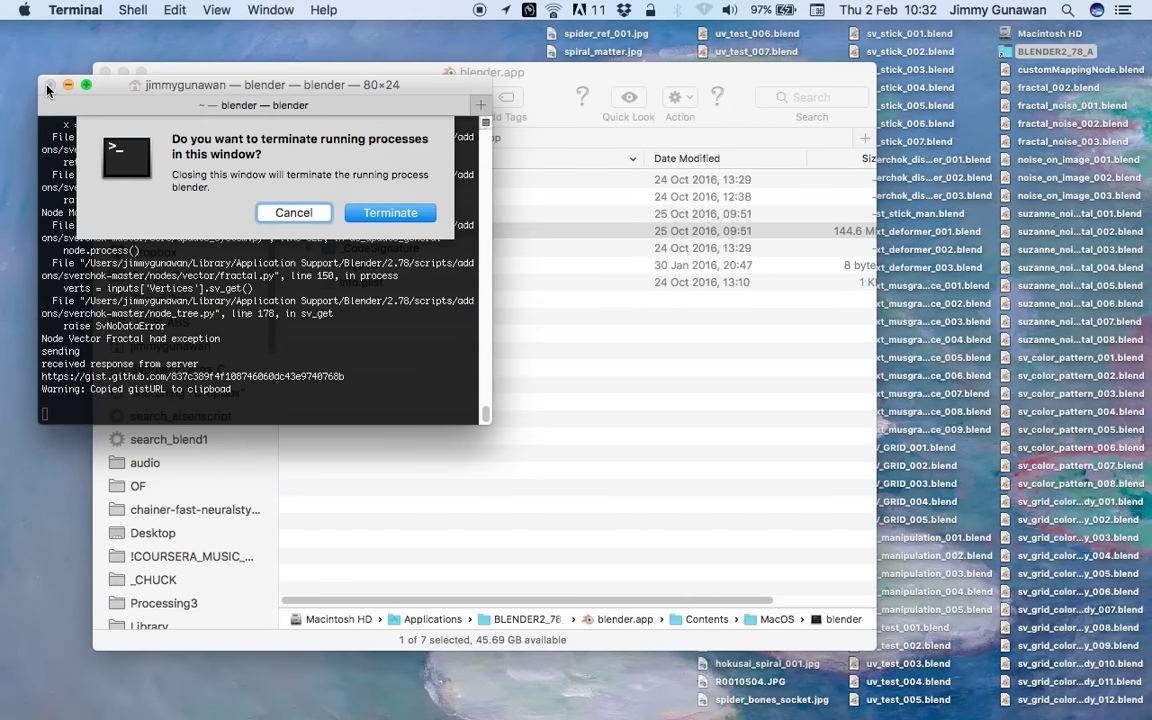
left_click(378, 213)
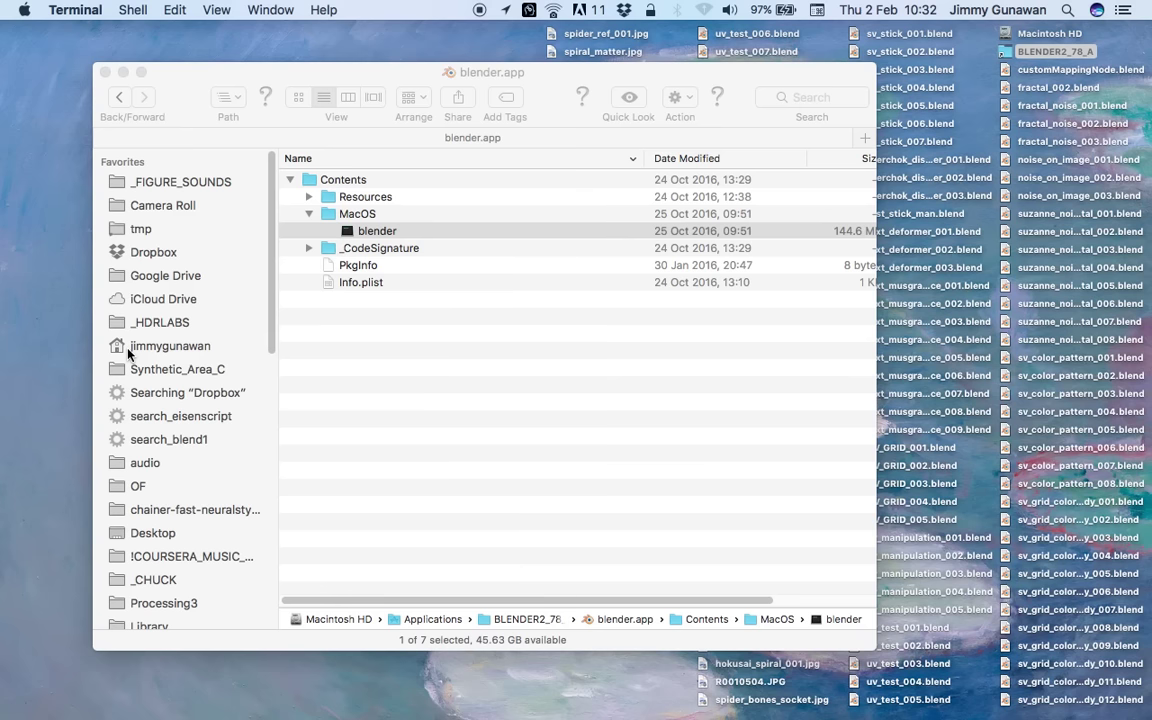
Launch a fresh Blender session from the blender executable in blender.app's MacOS folder
left_click(383, 242)
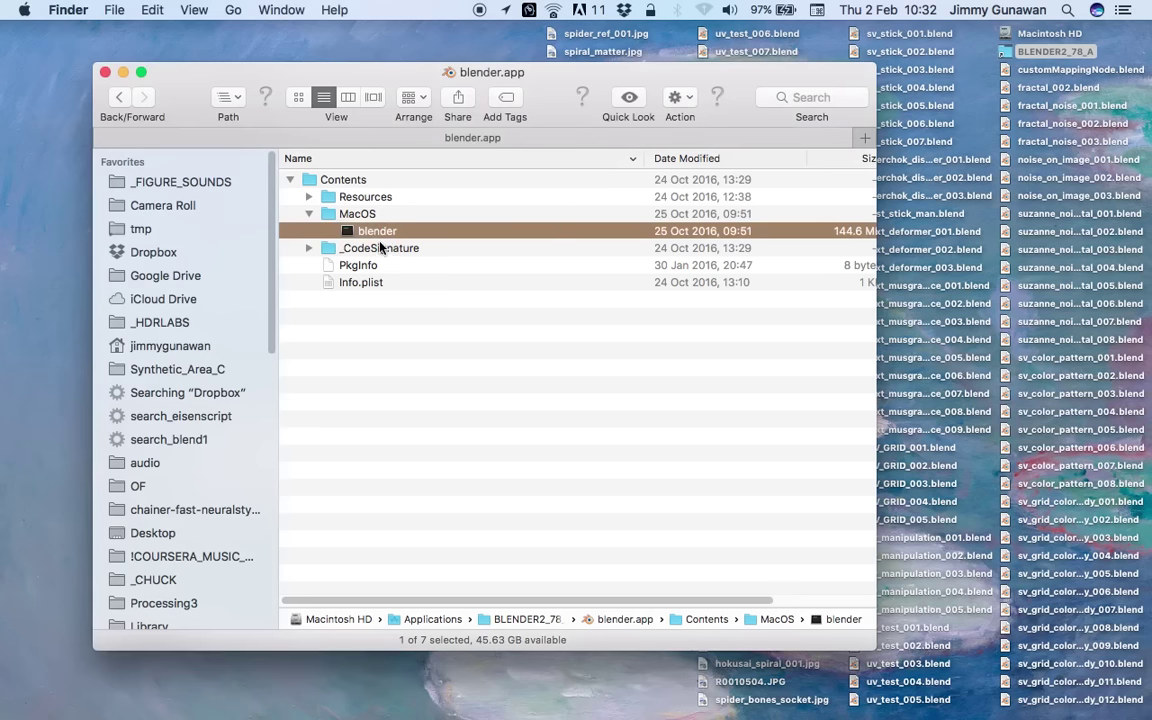
left_click(381, 247)
double_click(382, 234)
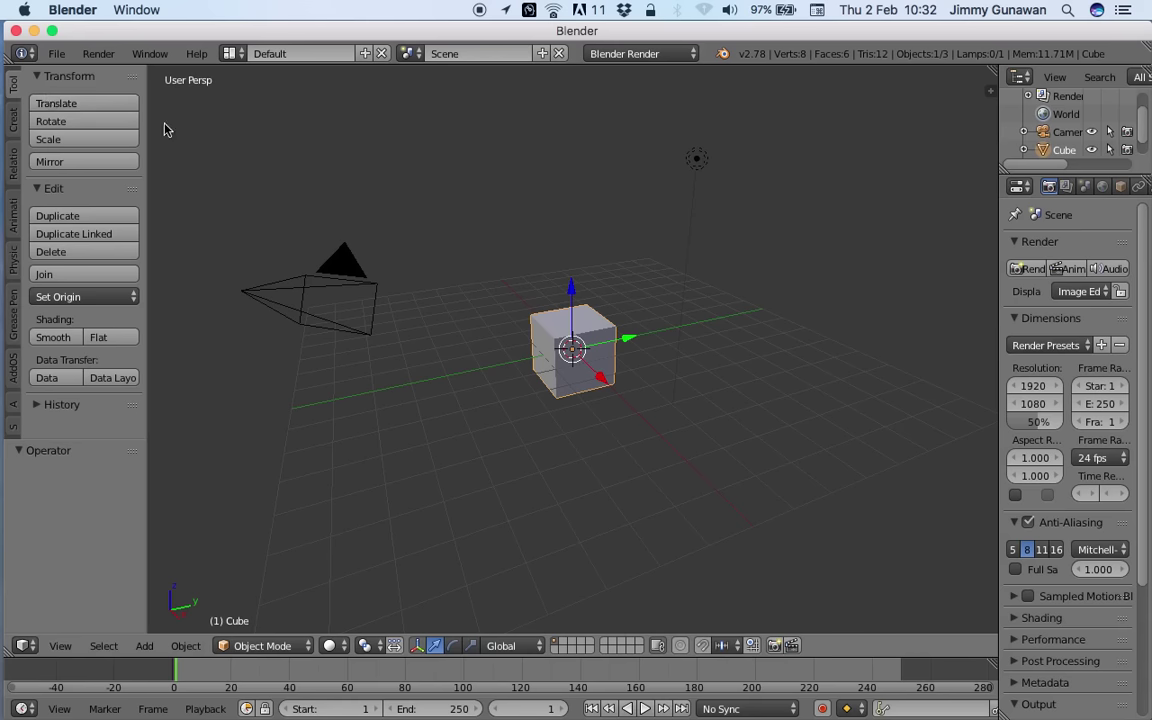
Delete all the default objects, the cube, camera and lamp, to empty the scene
middle_click_drag(689, 360, 660, 343)
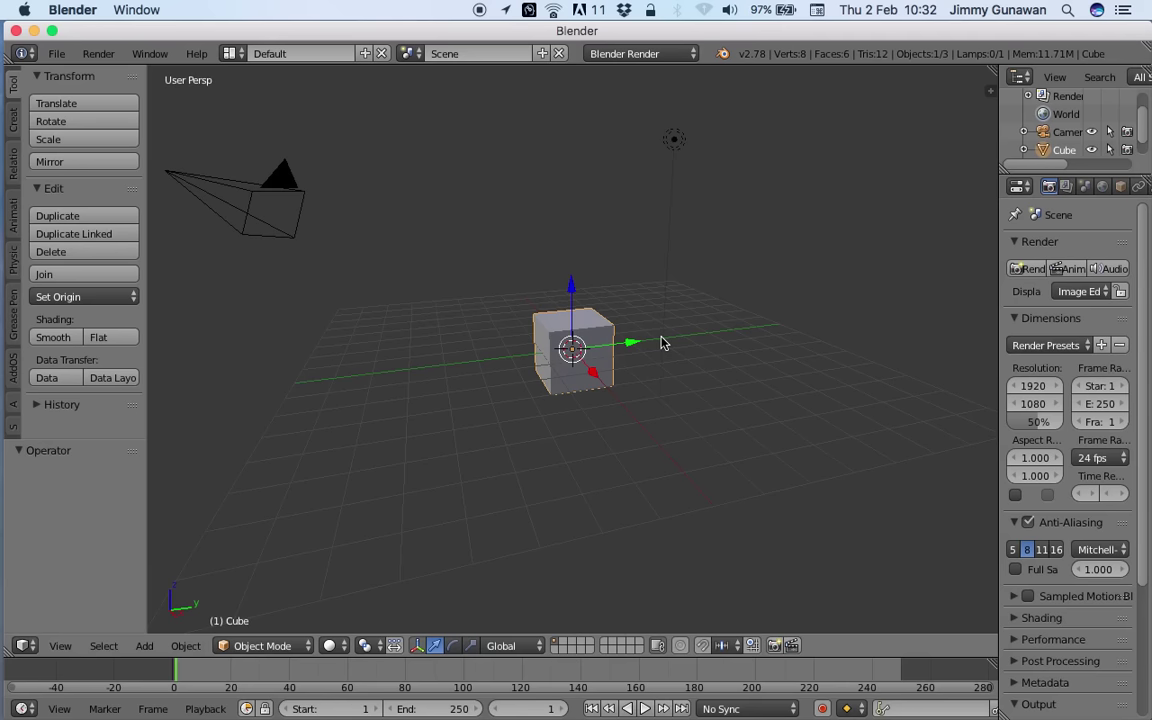
middle_click_drag(660, 343, 707, 386)
key("a")
key("a")
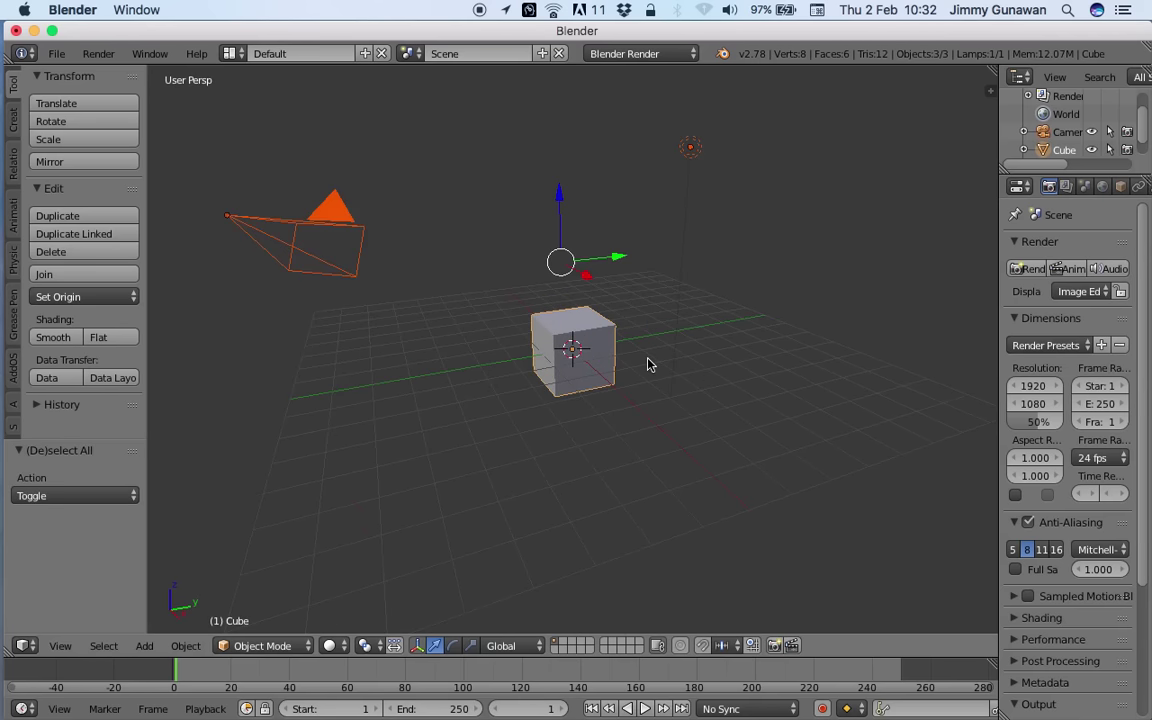
key("x")
left_click(621, 362)
Save the empty scene to the Desktop as sv_grid_creation_001.blend
left_click(57, 53)
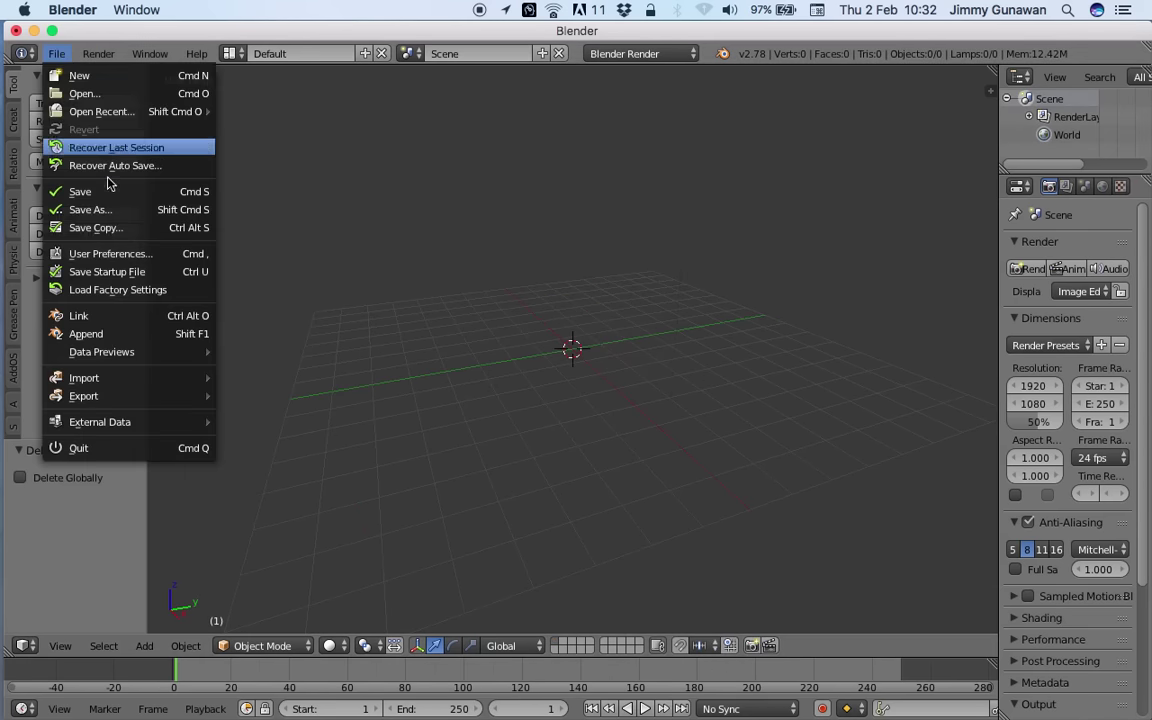
left_click(116, 215)
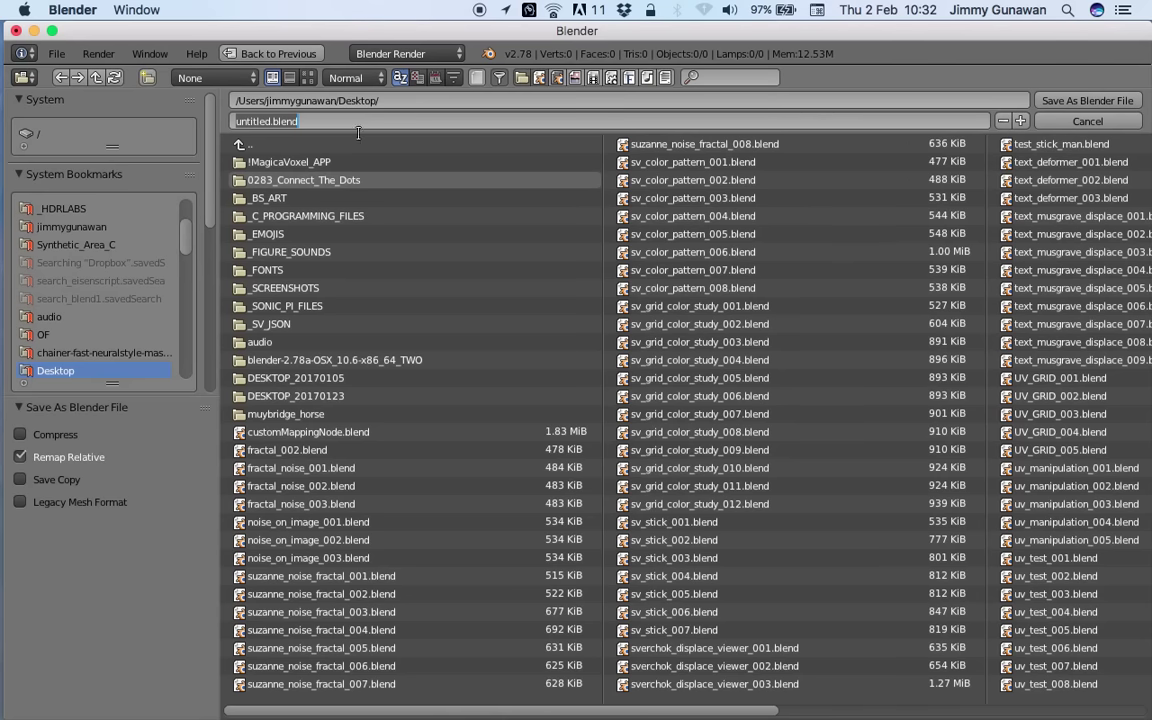
type("sv_grid_creation_")
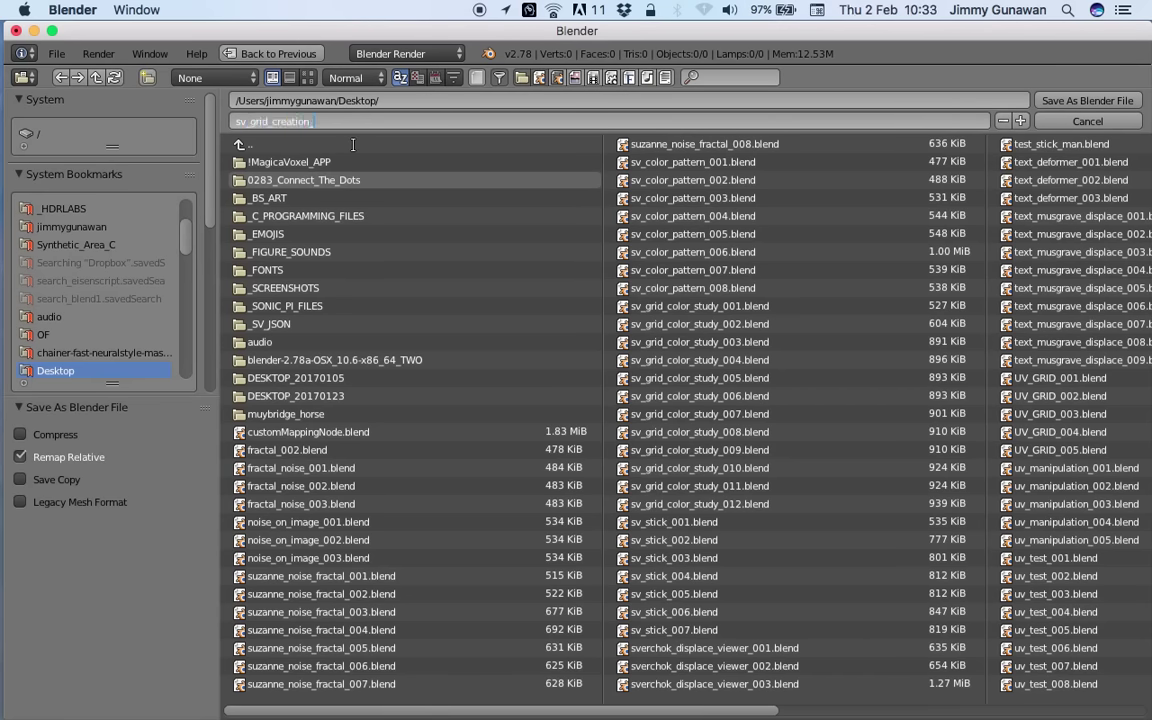
type("001.blend")
key("Return")
key("Return")
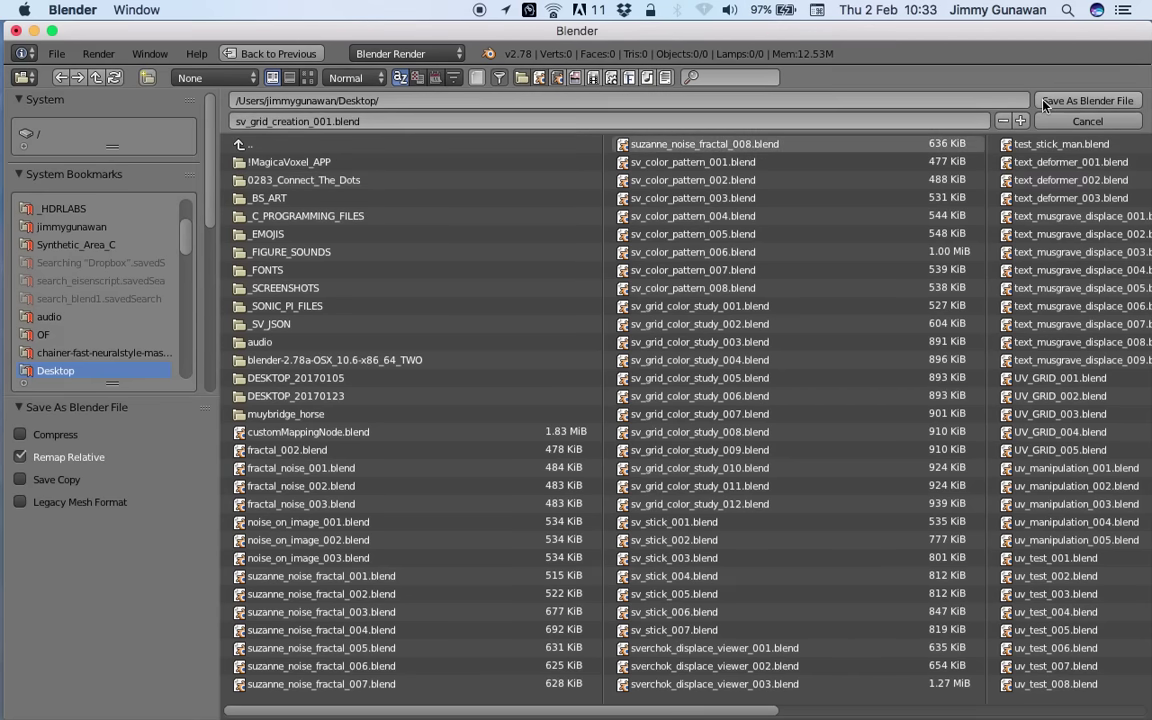
Switch to the Compositing screen layout in full screen and set the render engine to Cycles Render
left_click(230, 53)
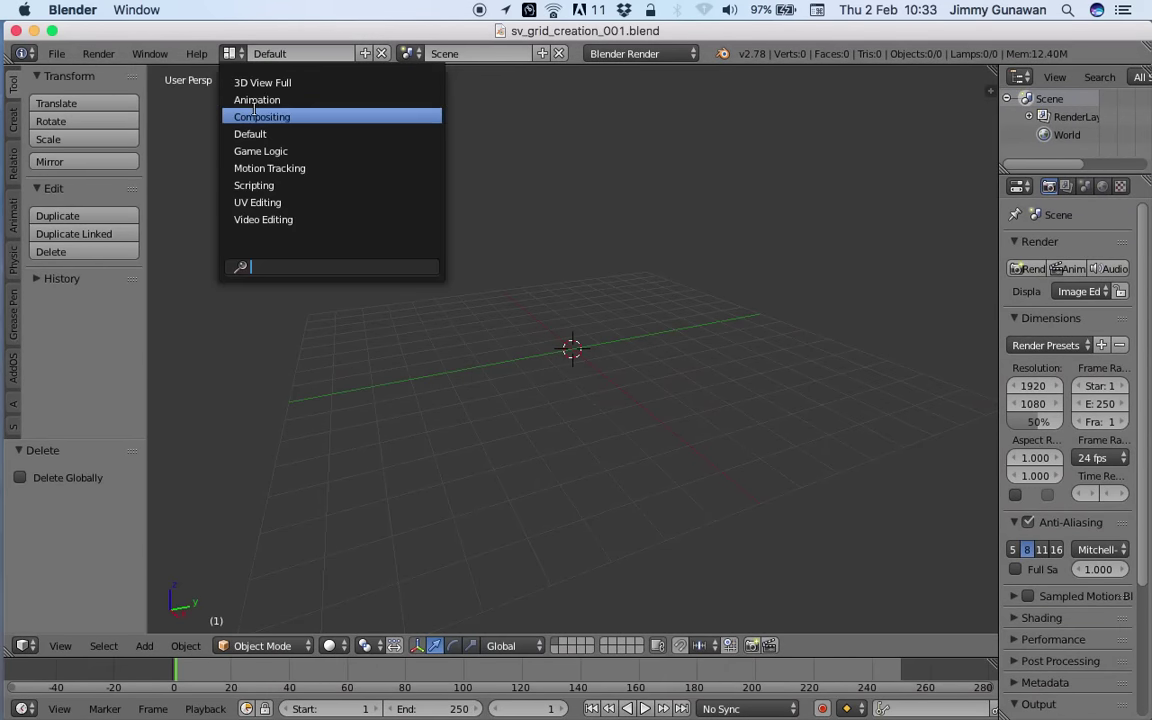
left_click(262, 113)
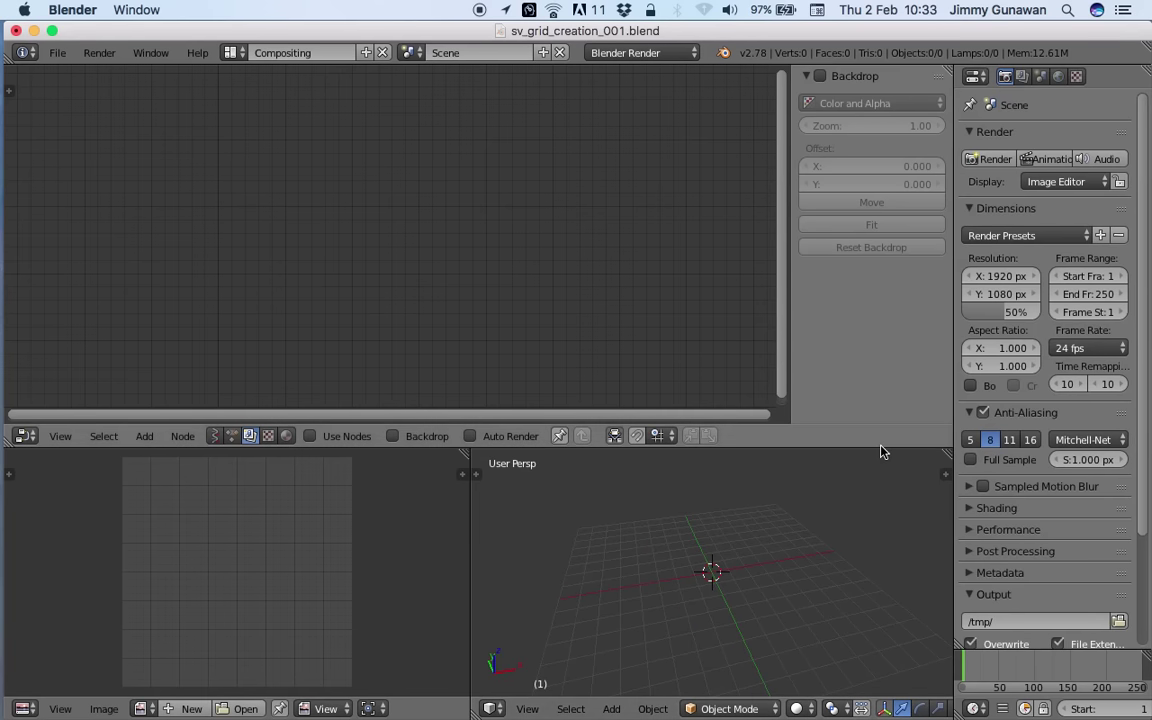
left_click_drag(879, 447, 879, 420)
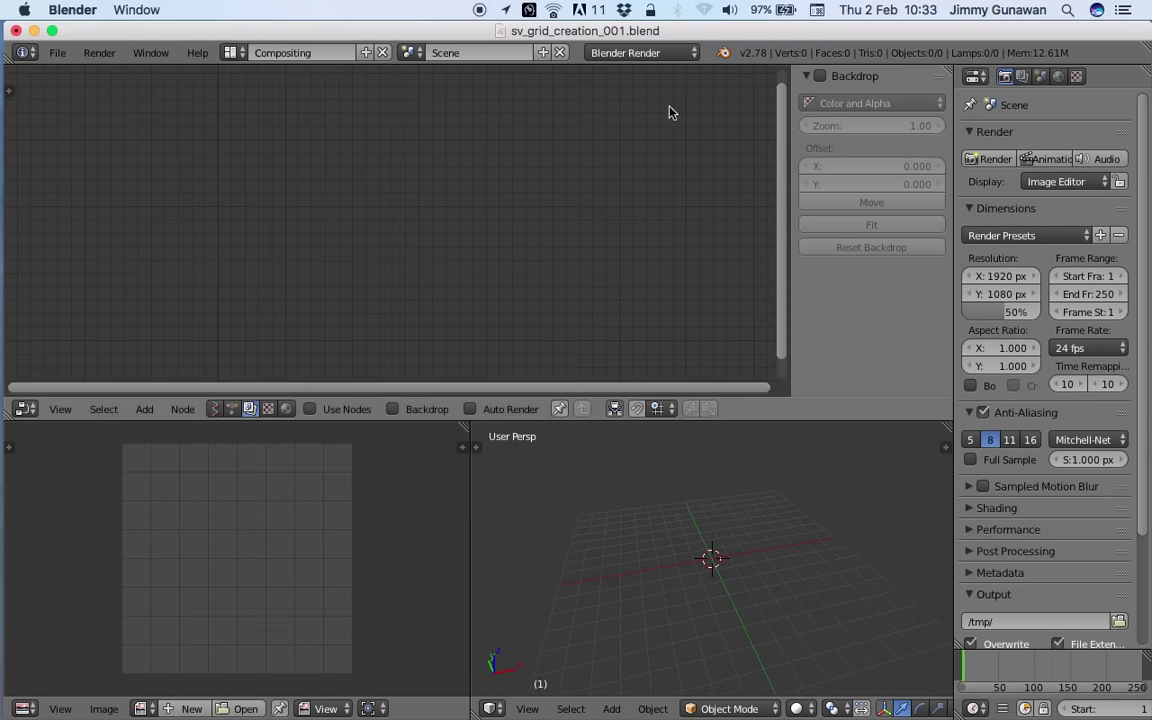
left_click(652, 53)
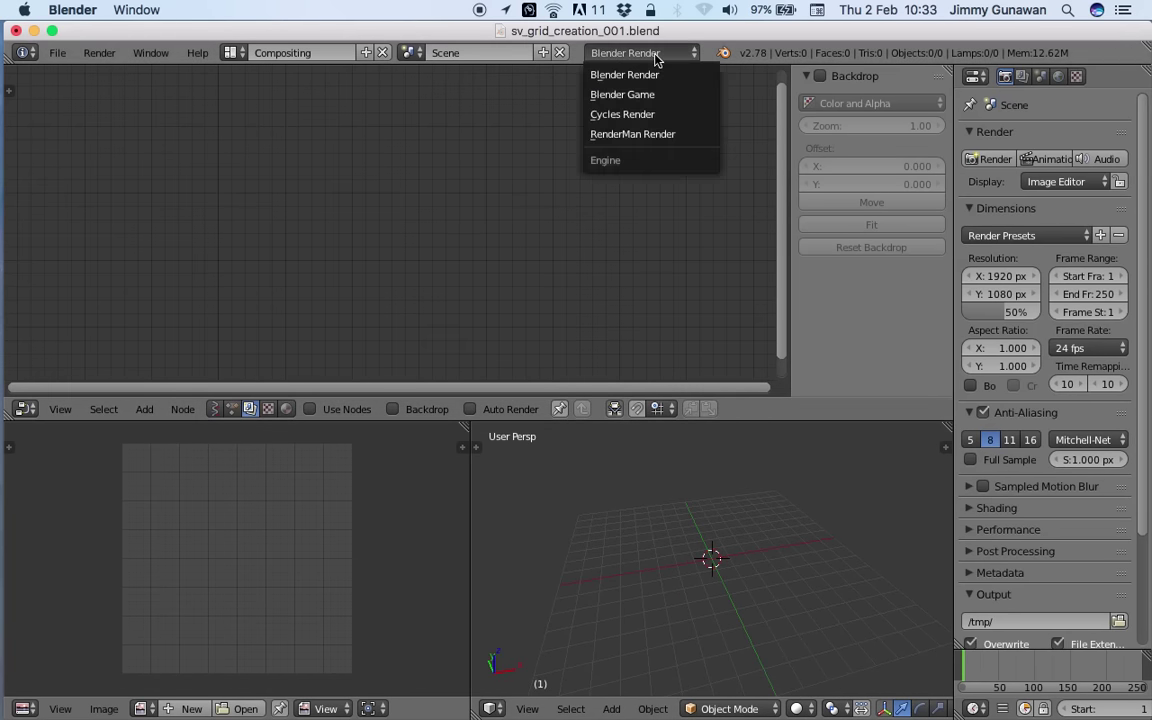
left_click(655, 114)
left_click(57, 53)
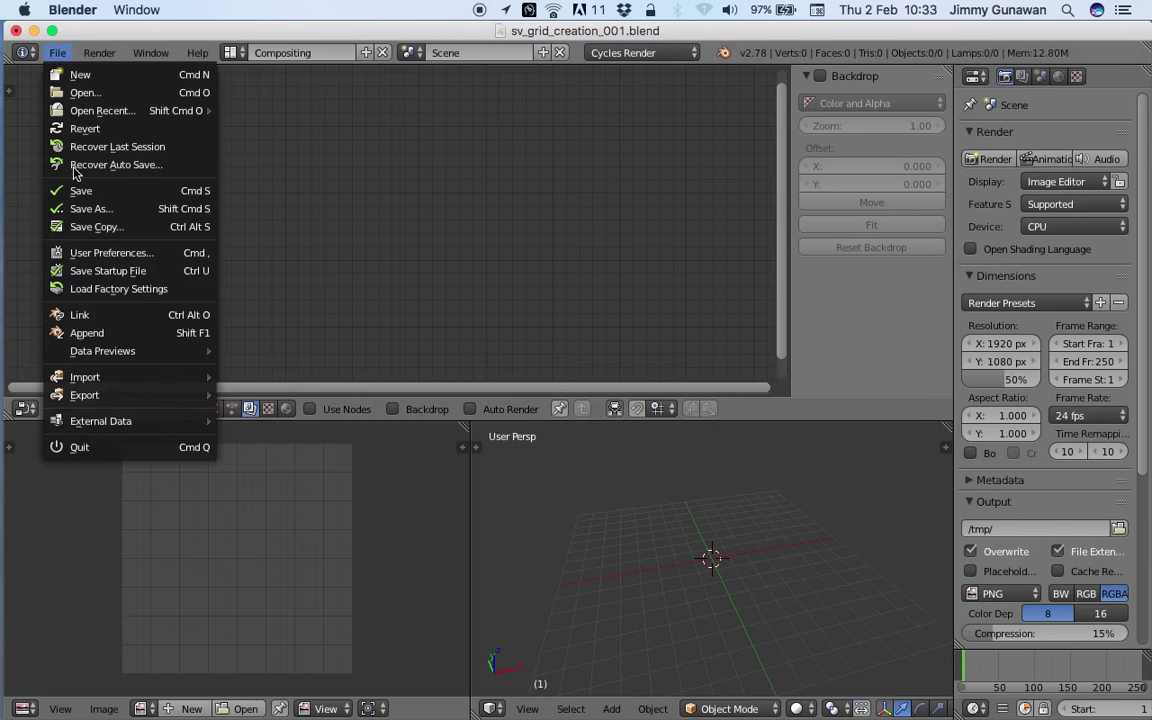
left_click(52, 30)
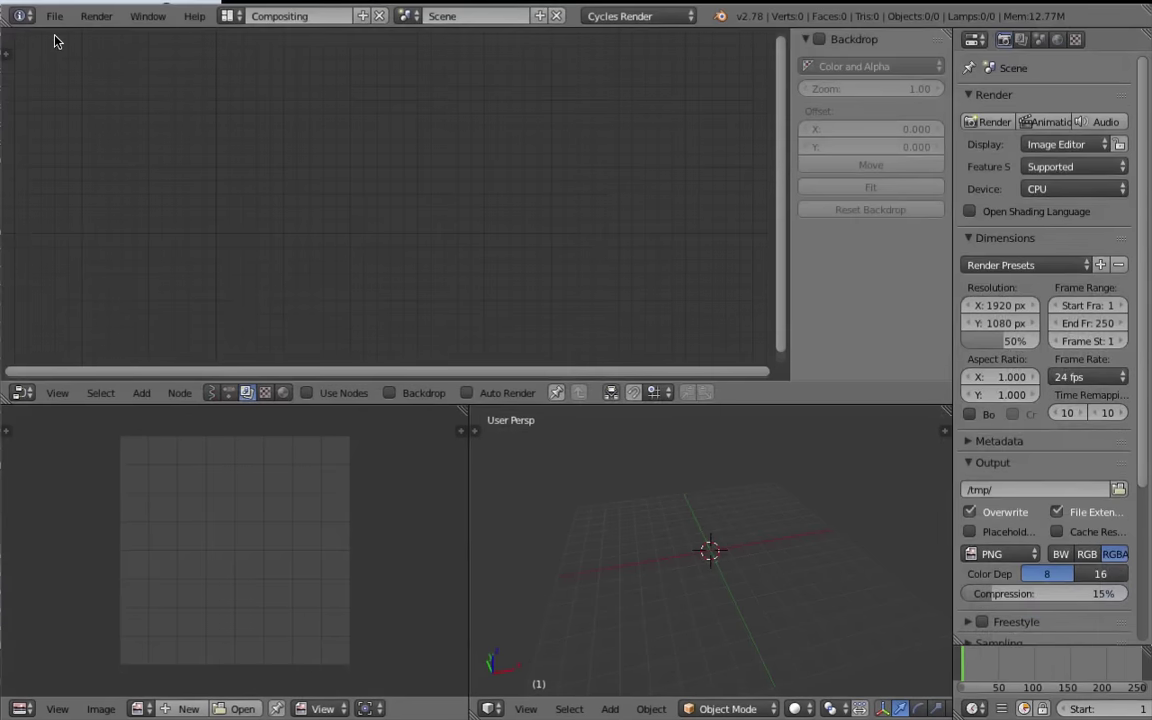
Create a new Sverchok node tree and expand the 3D view over the image editor area
left_click(211, 391)
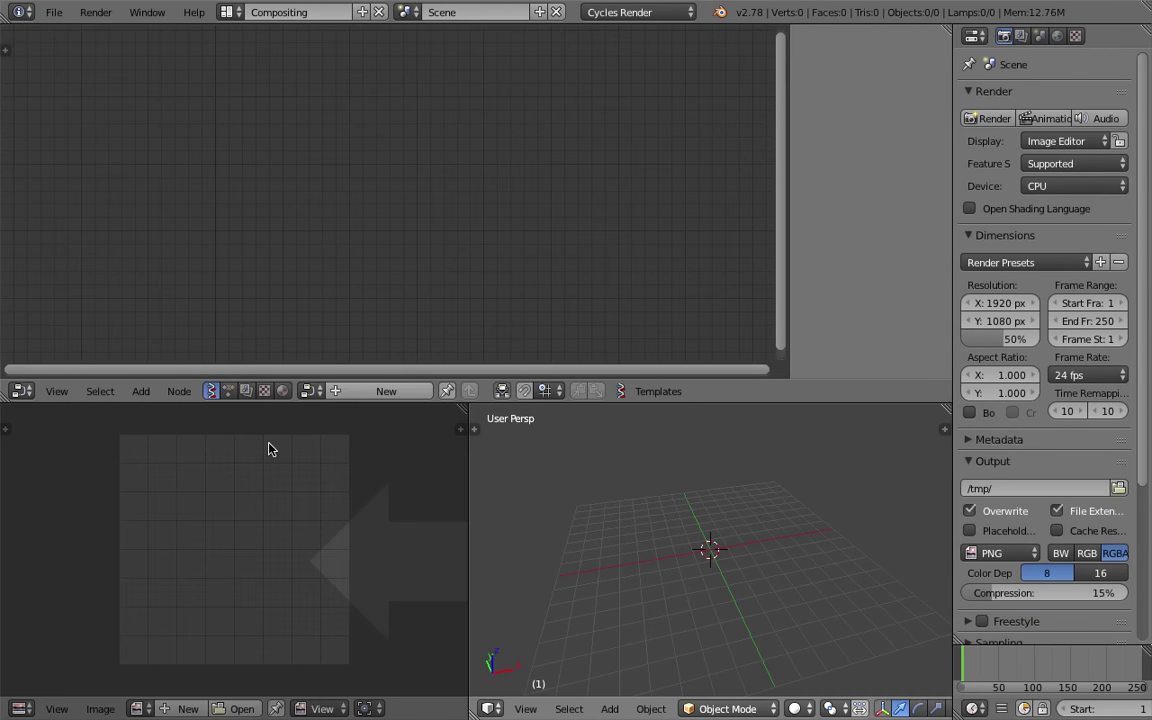
left_click_drag(268, 449, 386, 476)
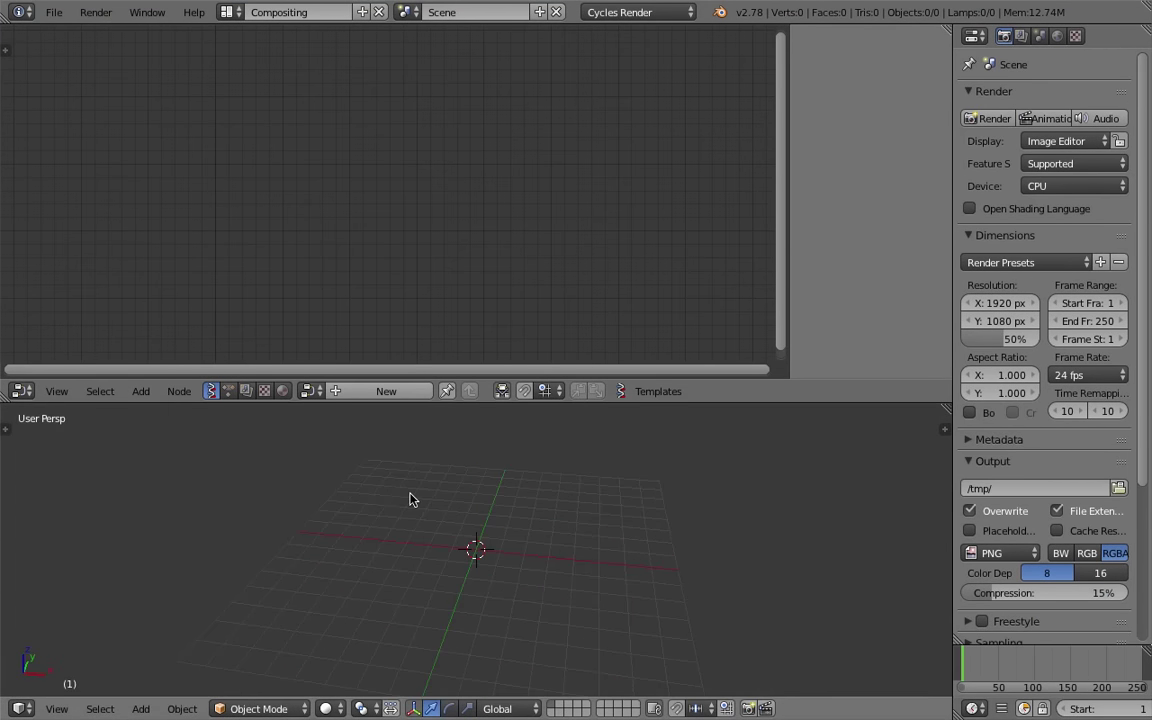
left_click(386, 391)
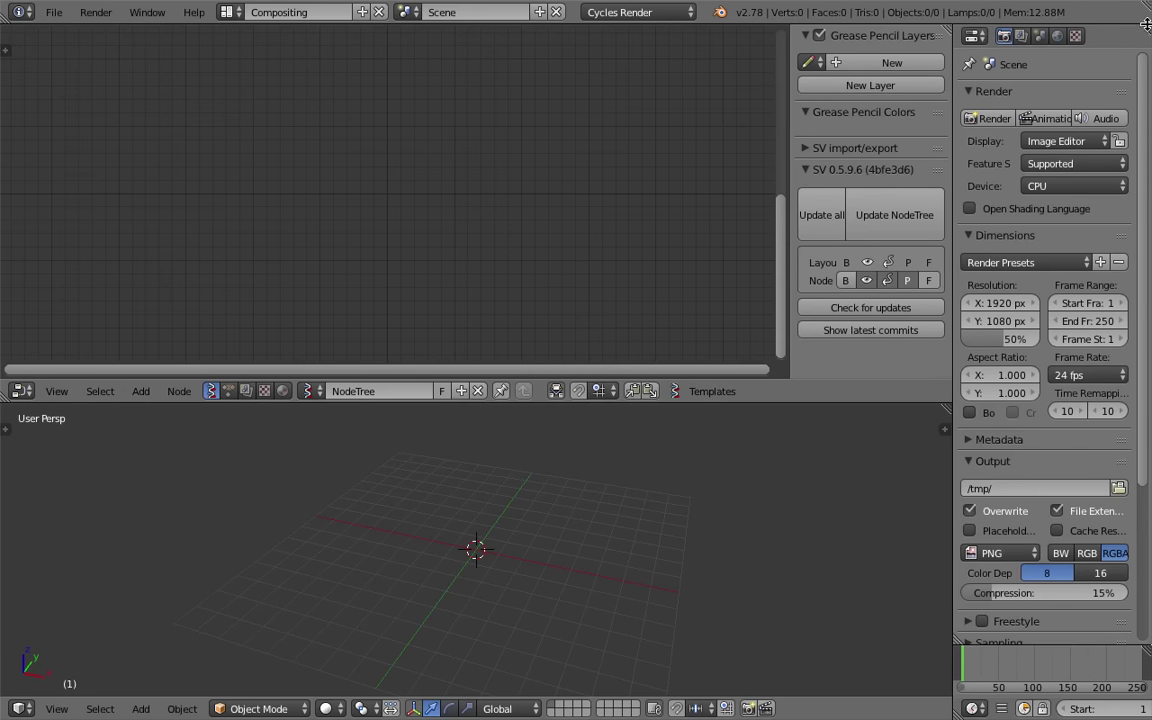
Split a small area off above the Properties editor and turn it into an Outliner
left_click_drag(1147, 24, 1144, 144)
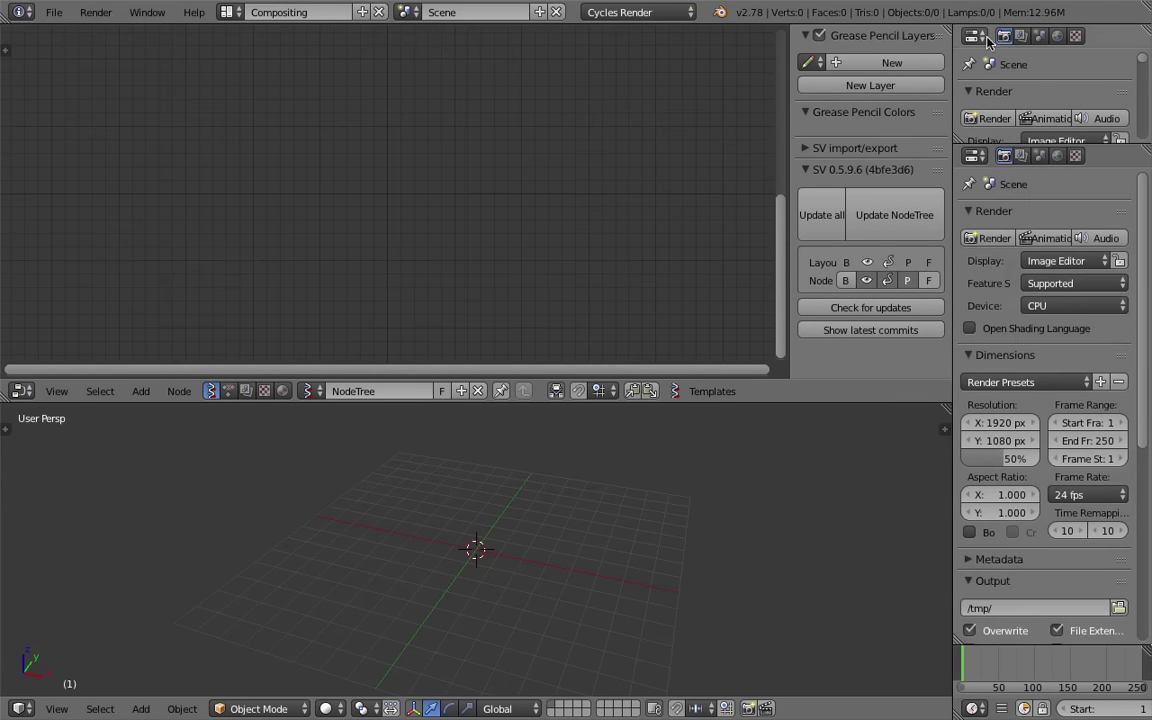
left_click(984, 36)
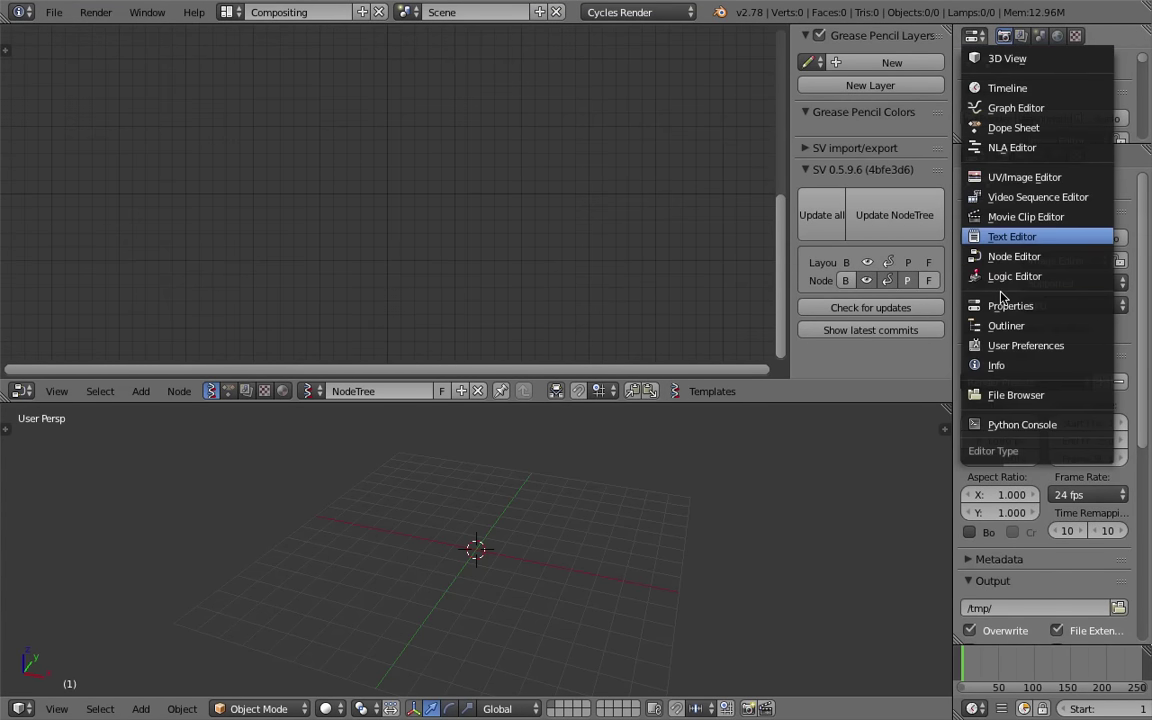
Add a Plane node to the empty Sverchok node tree
key("shift+a")
left_click(345, 252)
type("plane")
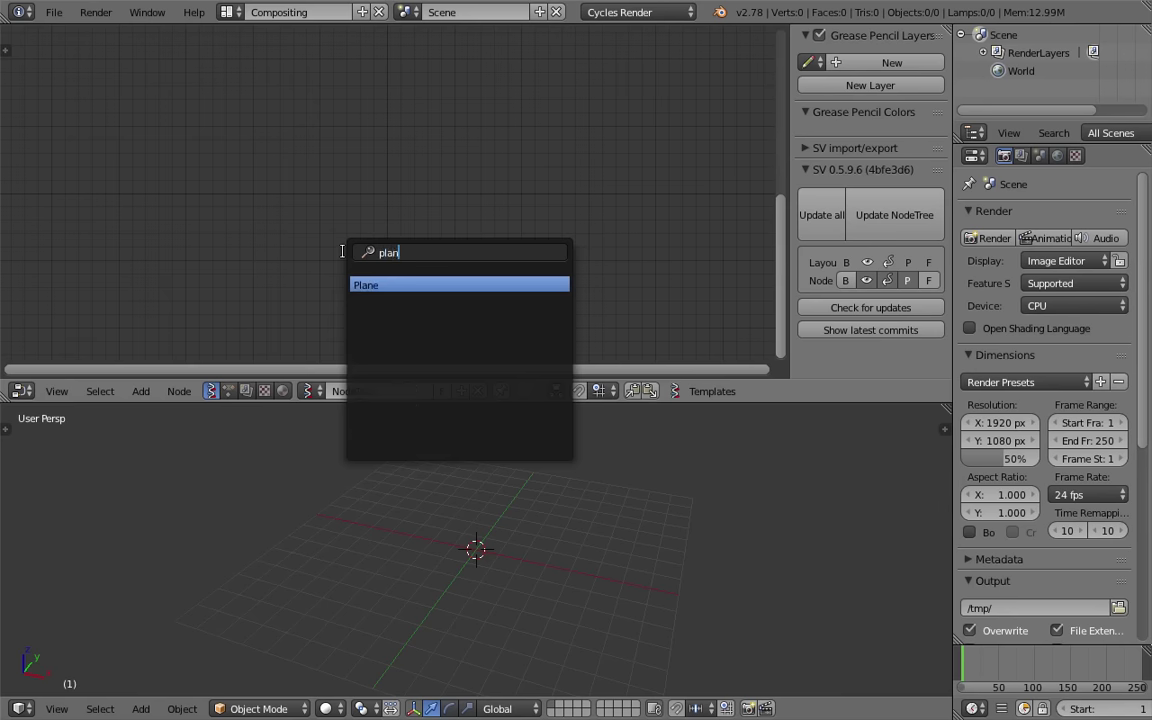
key("Return")
left_click(216, 147)
Add a Viewer Draw node to the right of the Plane node
key("shift+a")
left_click(494, 158)
type("view")
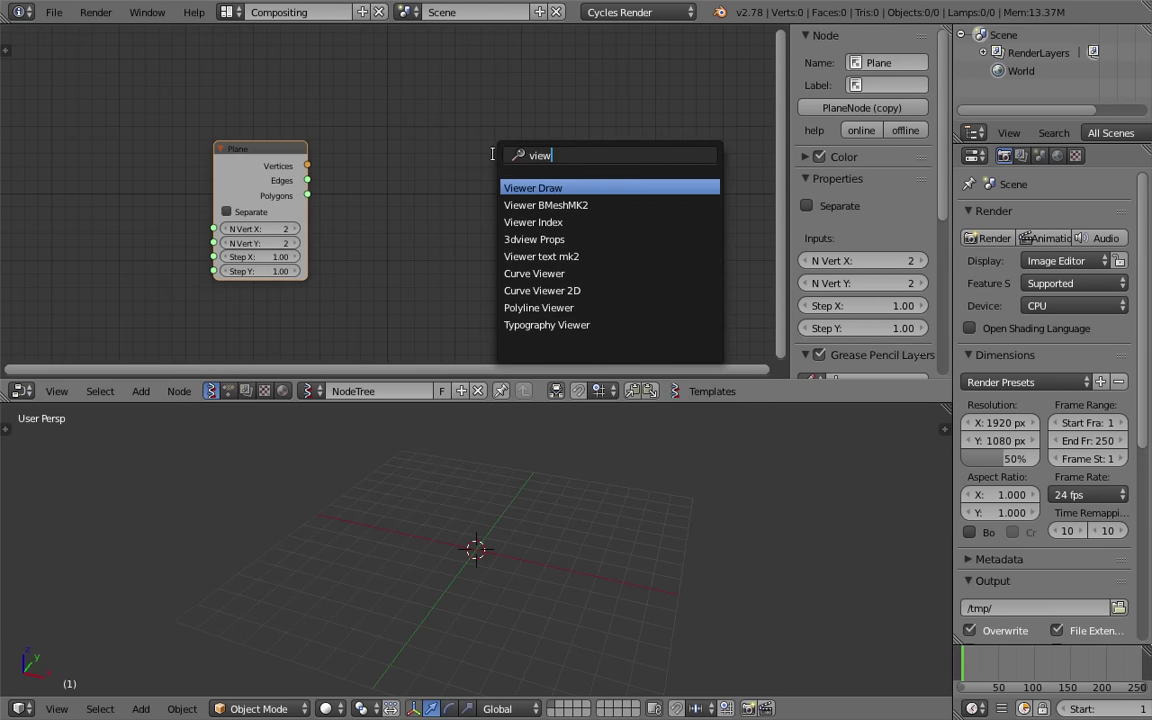
key("Return")
left_click(477, 130)
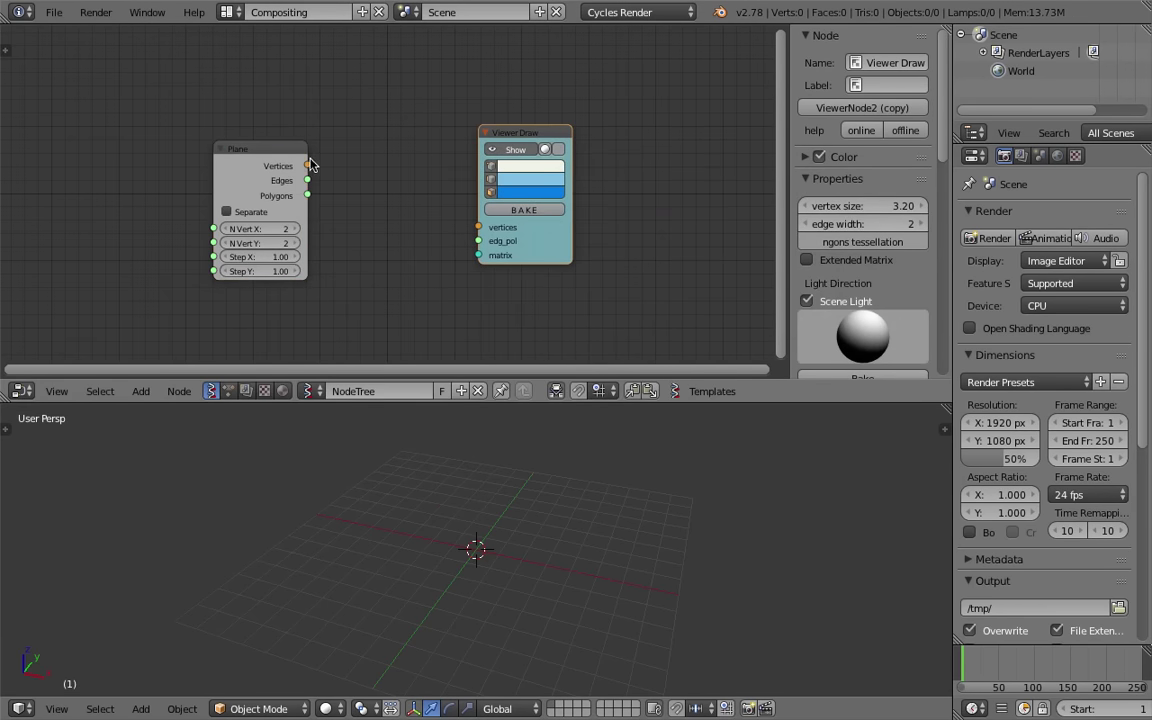
Connect the Plane node's Vertices and Polygons outputs to the Viewer Draw node's vertices and edg_pol inputs
left_click_drag(307, 165, 480, 227)
left_click_drag(540, 254, 545, 203)
scroll(640, 493, "up", 2)
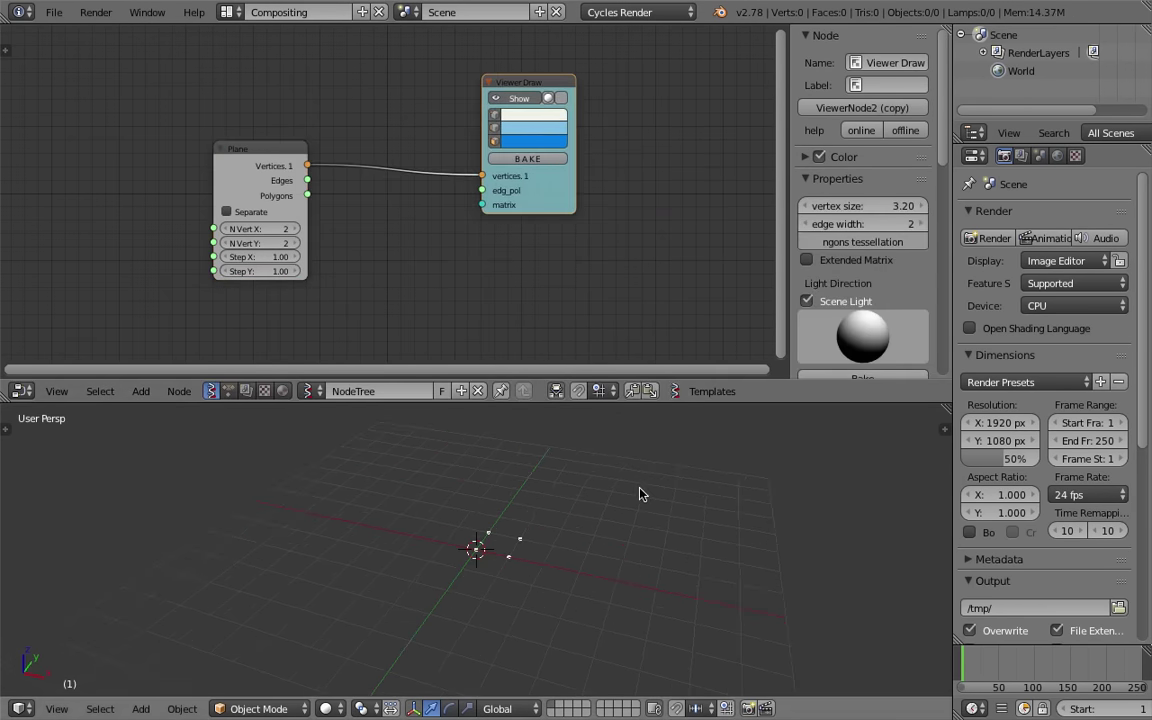
middle_click_drag(640, 493, 525, 561)
key("n")
left_click_drag(377, 188, 551, 183)
middle_click_drag(500, 541, 424, 565)
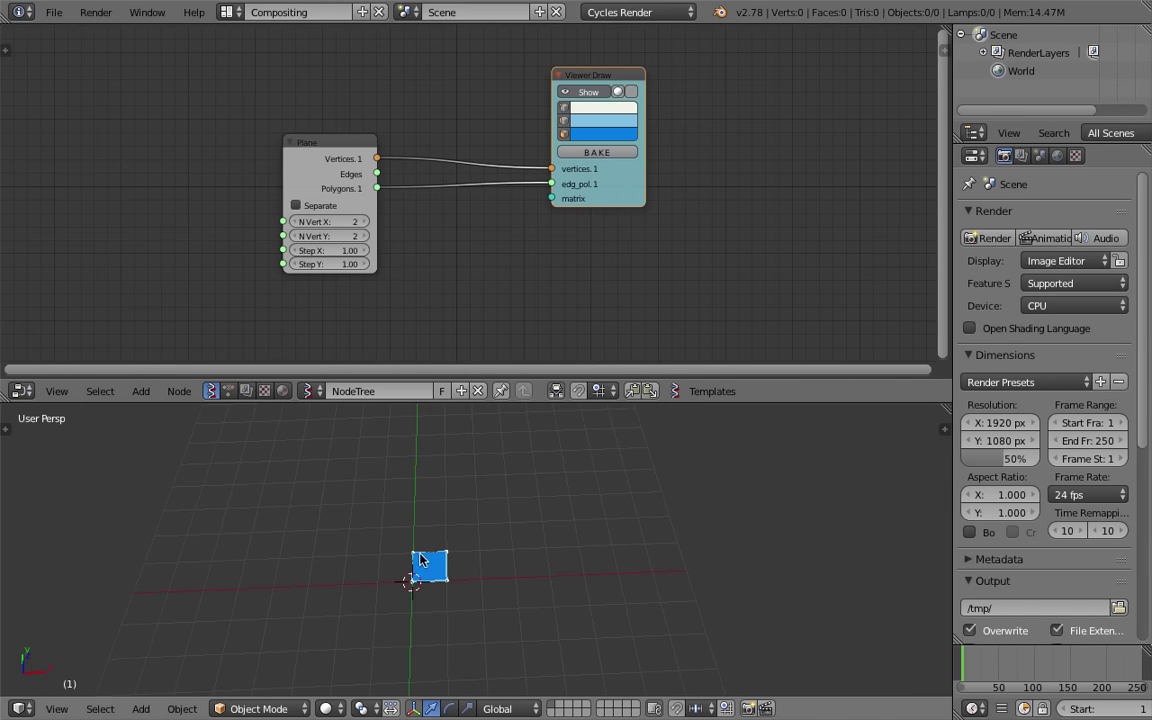
Enlarge the 3D view area below the node editor and save over sv_grid_creation_001.blend
left_click_drag(522, 403, 522, 342)
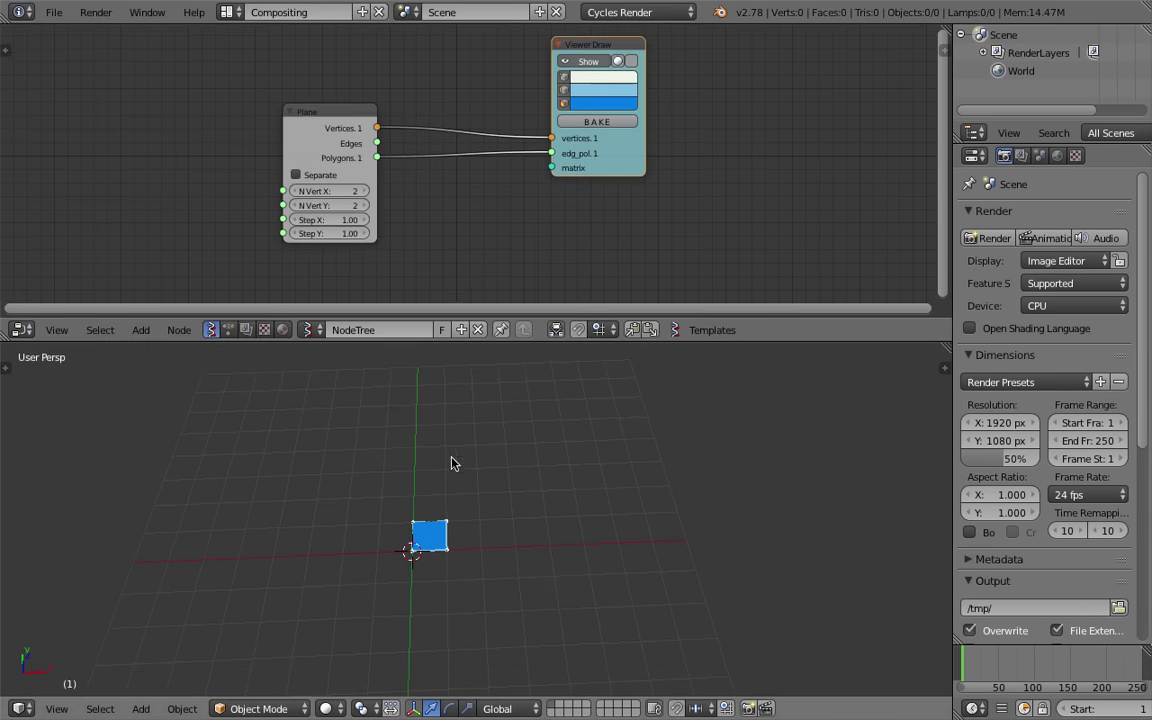
middle_click_drag(581, 465, 537, 446)
key("ctrl+s")
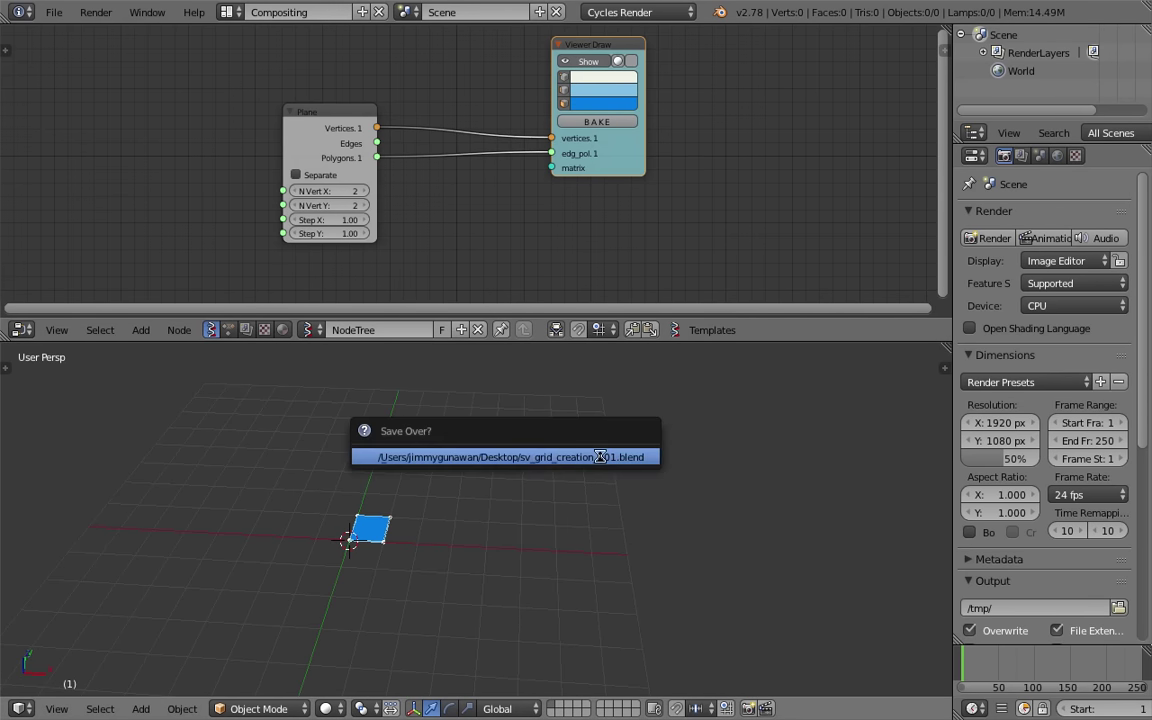
key("Return")
Spread the Plane and Viewer Draw nodes further apart and save the file over itself
left_click_drag(594, 168, 671, 172)
left_click_drag(345, 119, 342, 58)
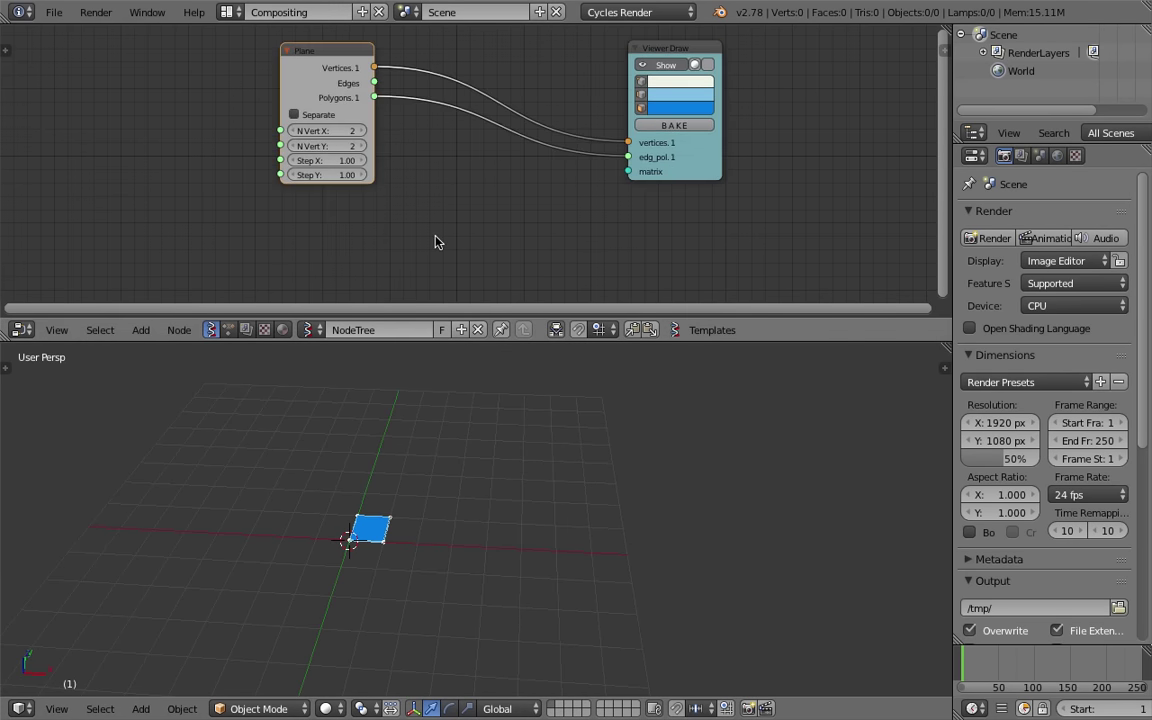
scroll(445, 188, "down", 3)
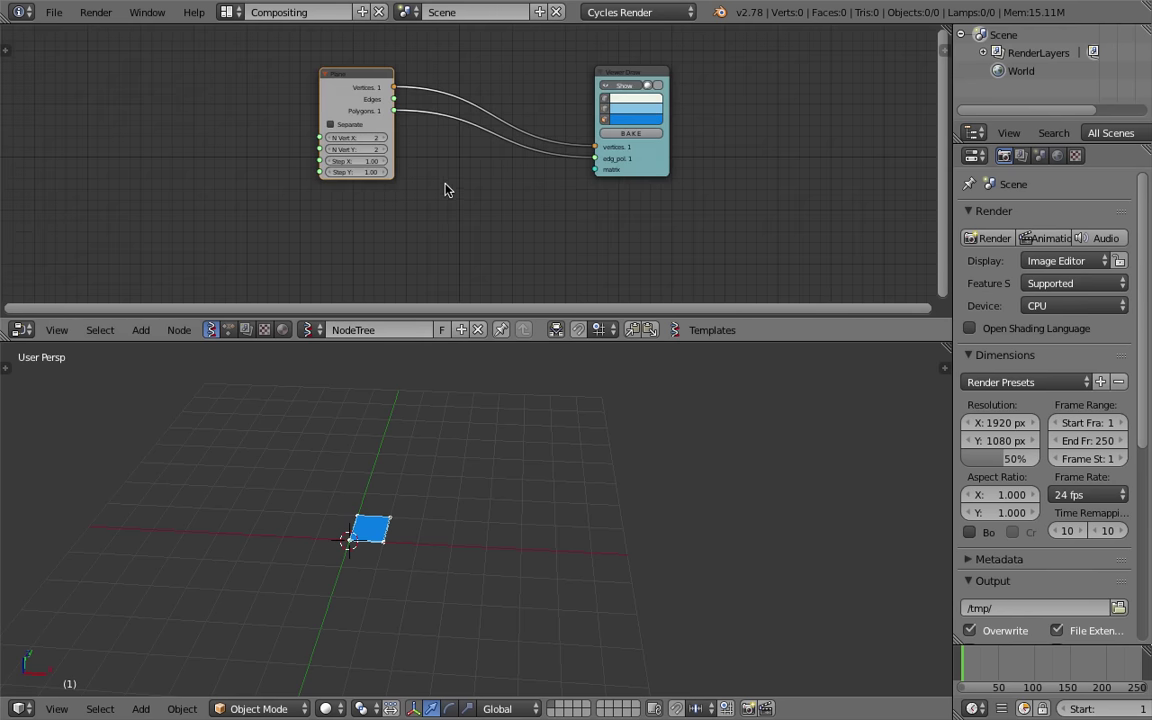
key("ctrl+s")
key("Return")
Add a Matrix in node below the Viewer Draw node and connect its Matrix output to the viewer's matrix input
key("shift+a")
left_click(469, 221)
type("matrix i")
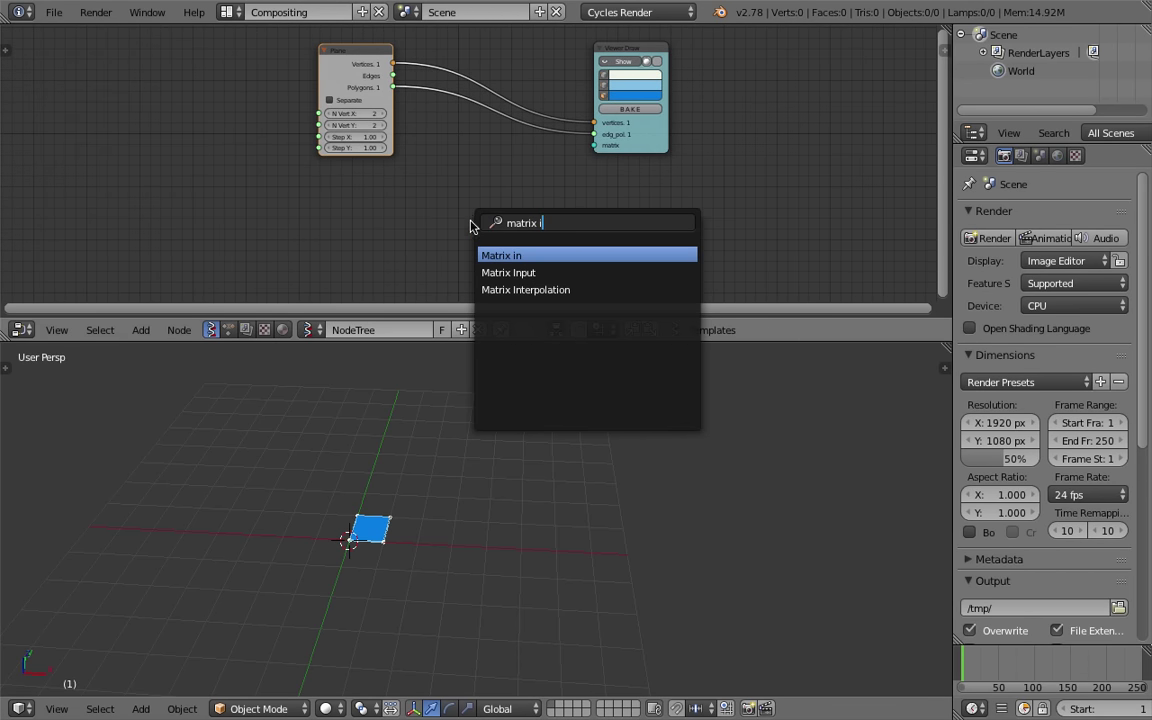
key("Return")
left_click(476, 199)
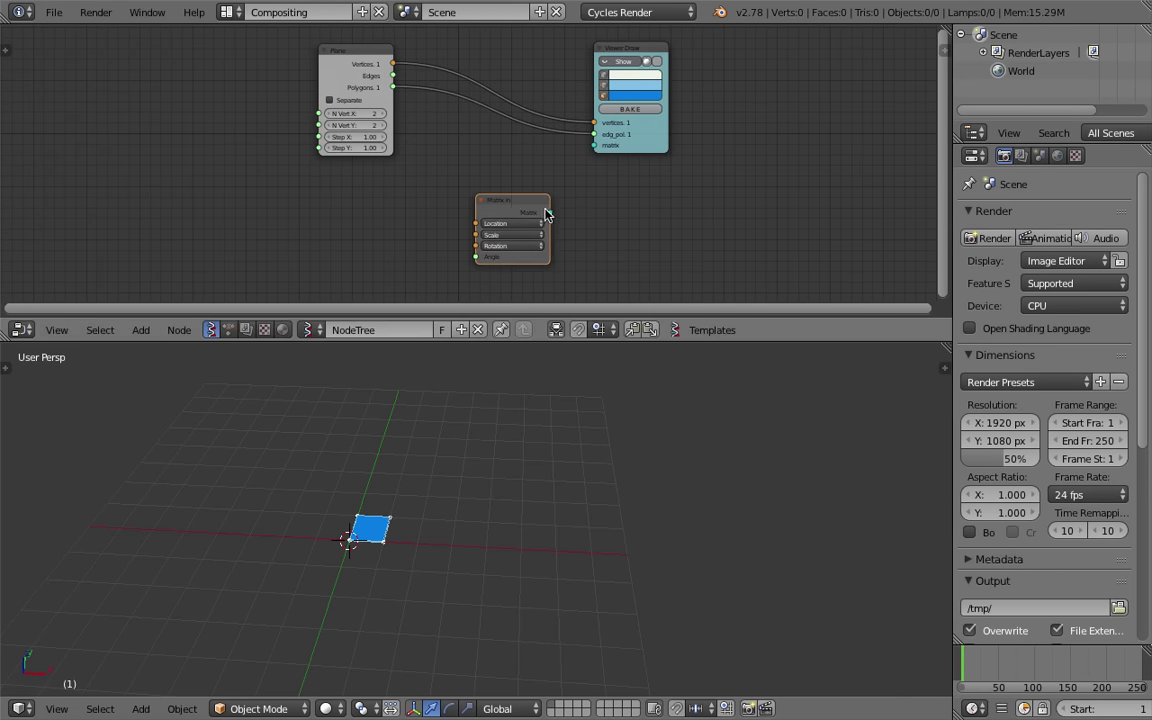
left_click_drag(549, 212, 595, 145)
Duplicate the Plane node and place the copy below the original
left_click(327, 48)
key("shift+d")
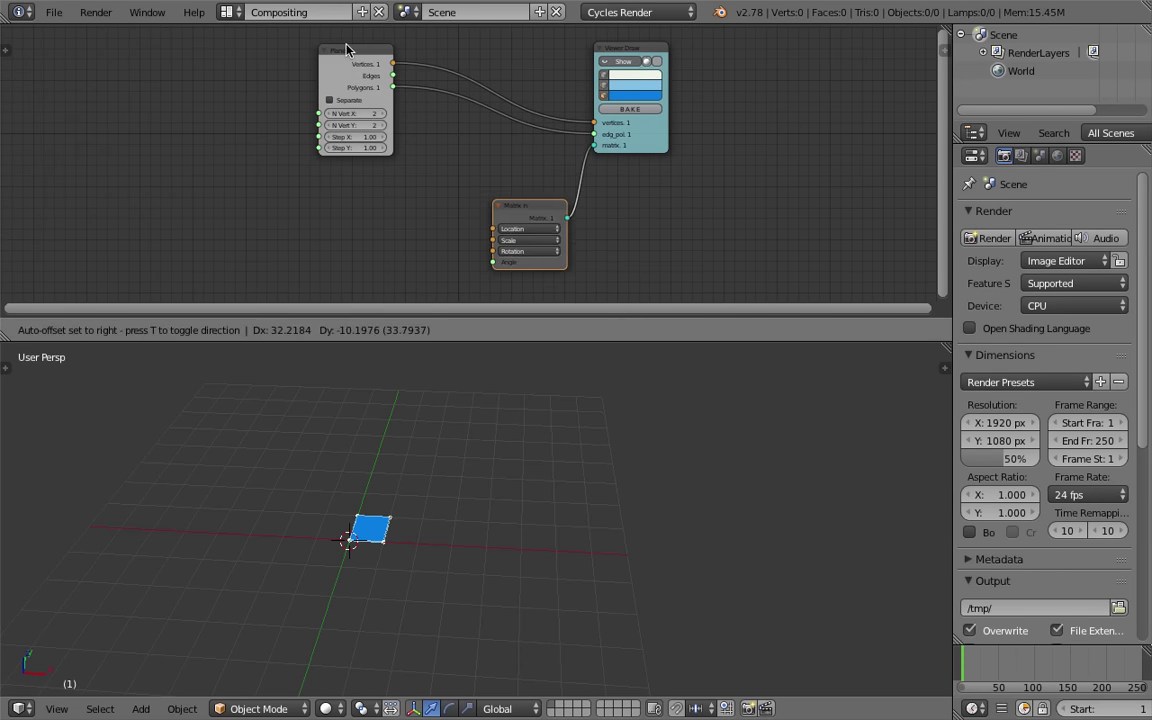
left_click(331, 179)
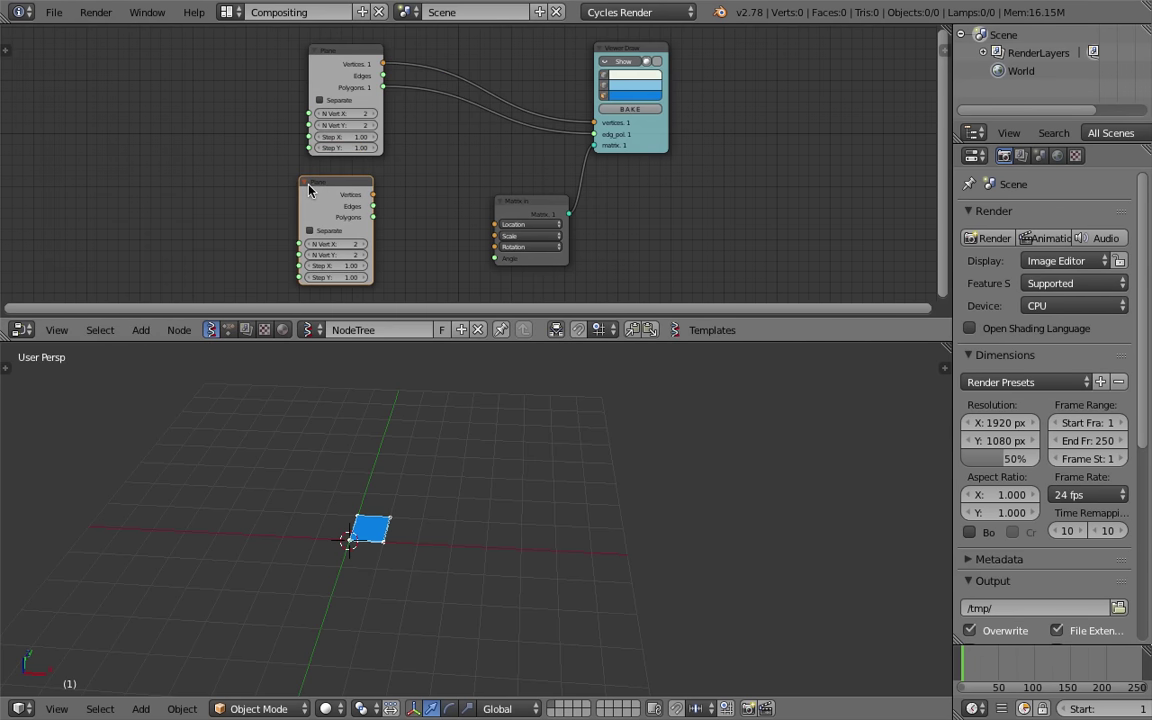
Move the copied Plane node further away from the Matrix in node
scroll(255, 124, "up", 1)
left_click_drag(661, 92, 703, 98)
left_click(452, 156)
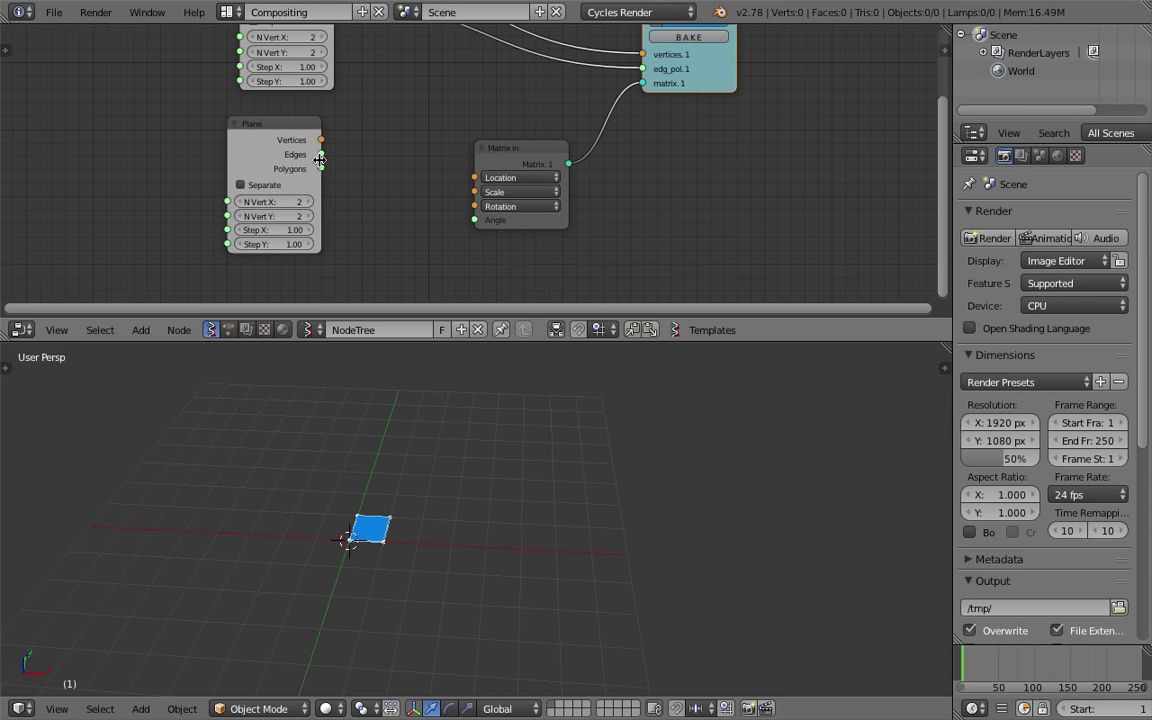
middle_click_drag(320, 160, 351, 165)
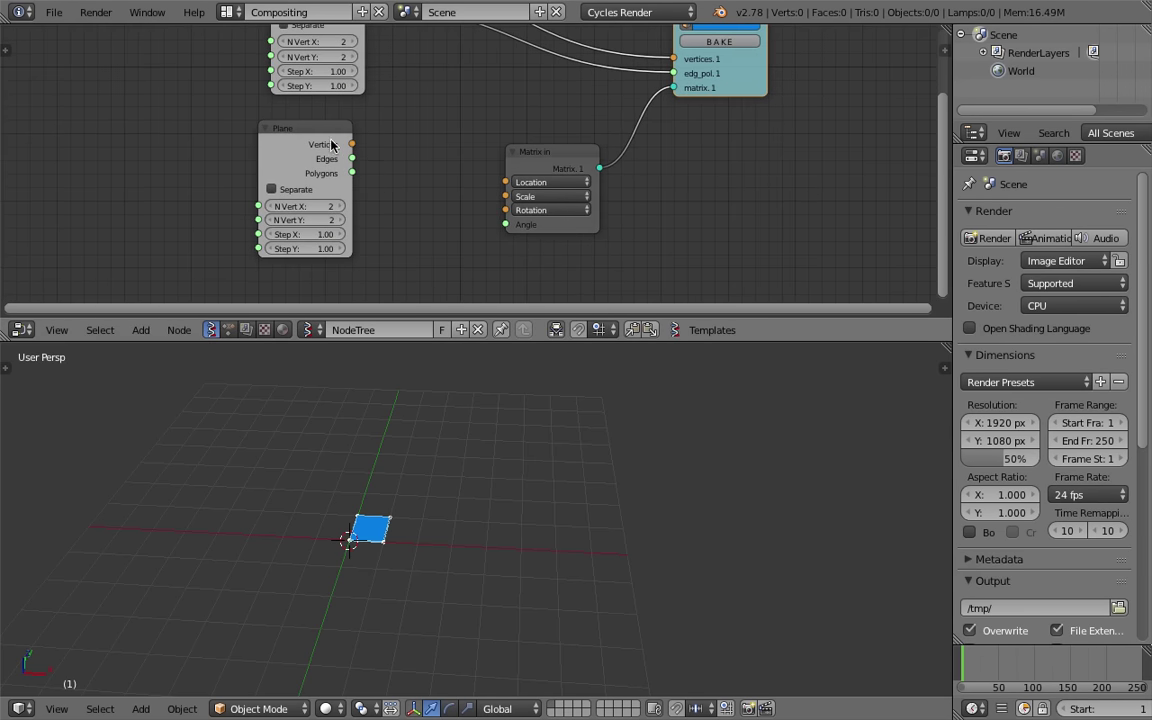
left_click_drag(331, 145, 298, 155)
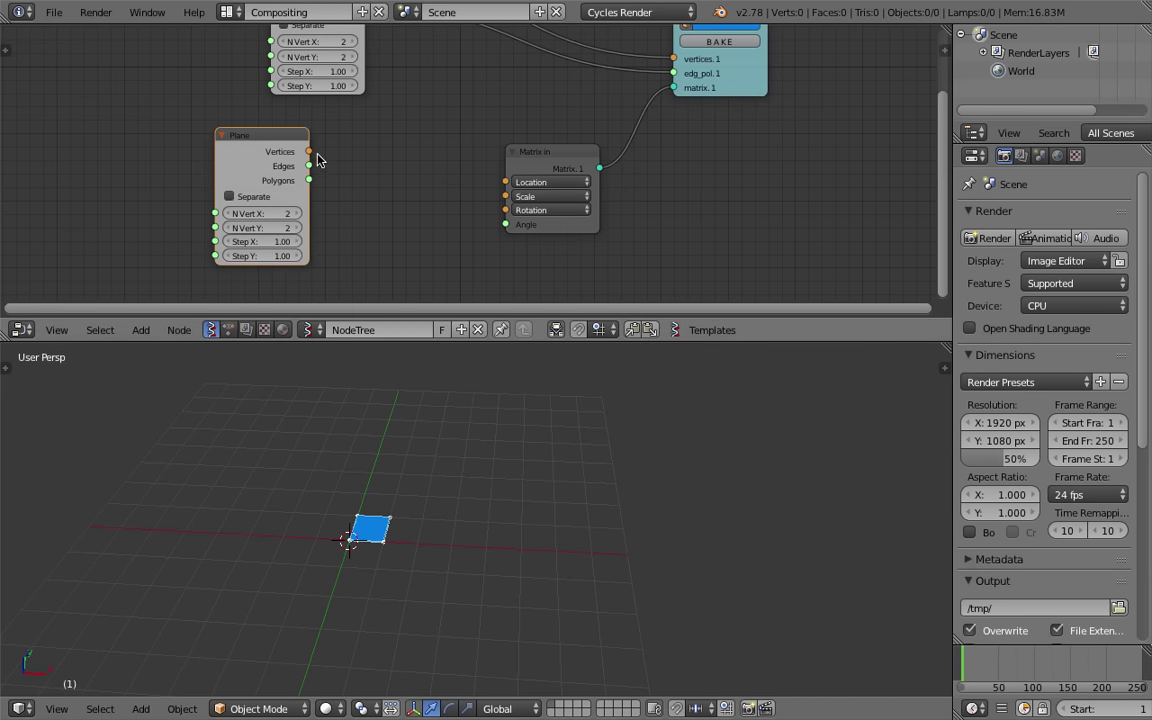
Shift the original Plane node away from the Viewer Draw node and connect the copied Plane's Vertices output to the Matrix in node's Location input
left_click_drag(310, 151, 394, 166)
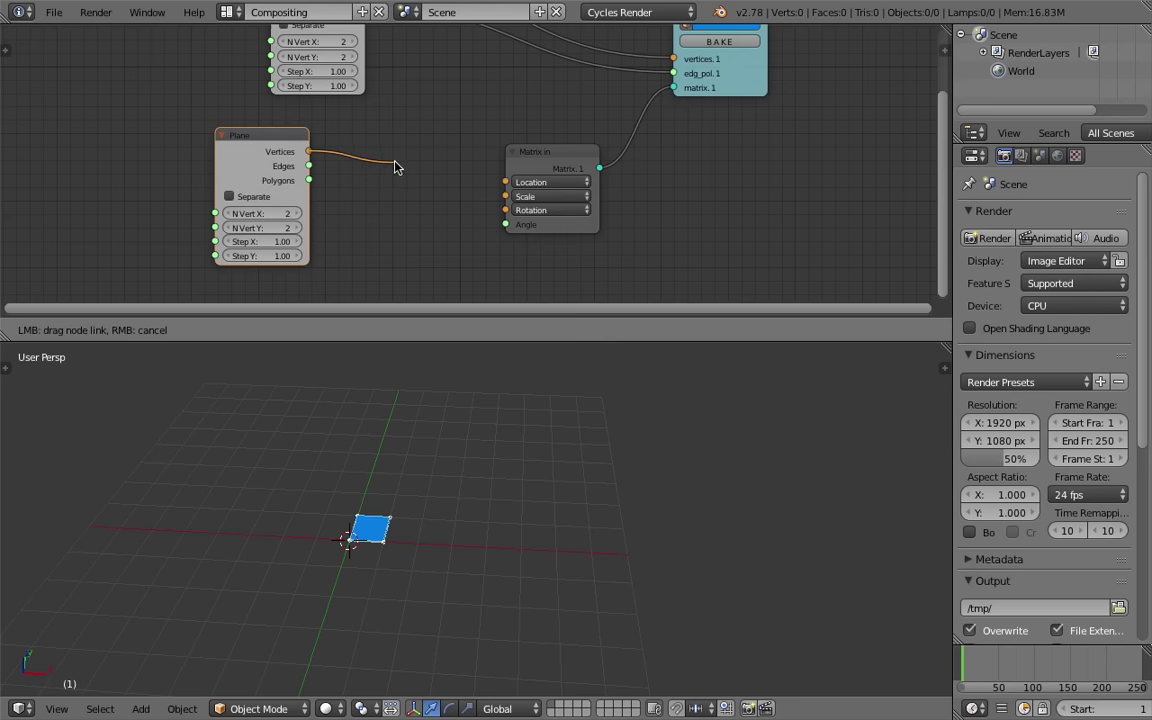
left_click_drag(395, 162, 396, 160)
middle_click_drag(397, 115, 423, 210)
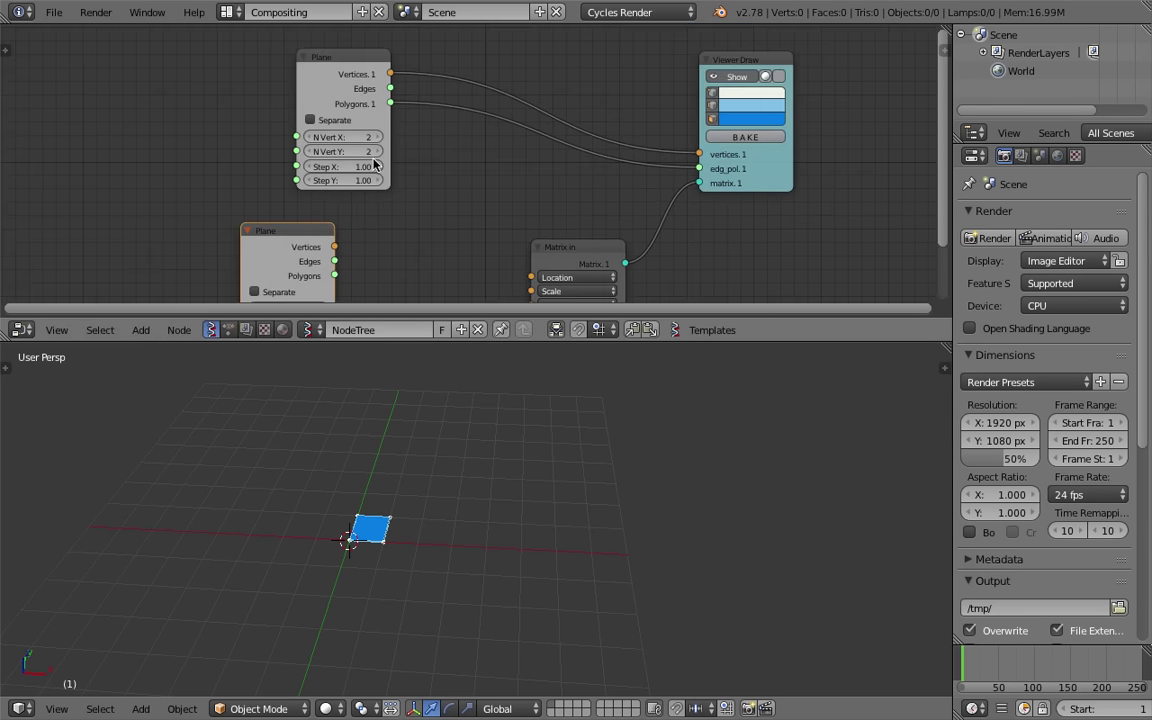
left_click_drag(333, 58, 248, 58)
middle_click_drag(434, 224, 452, 197)
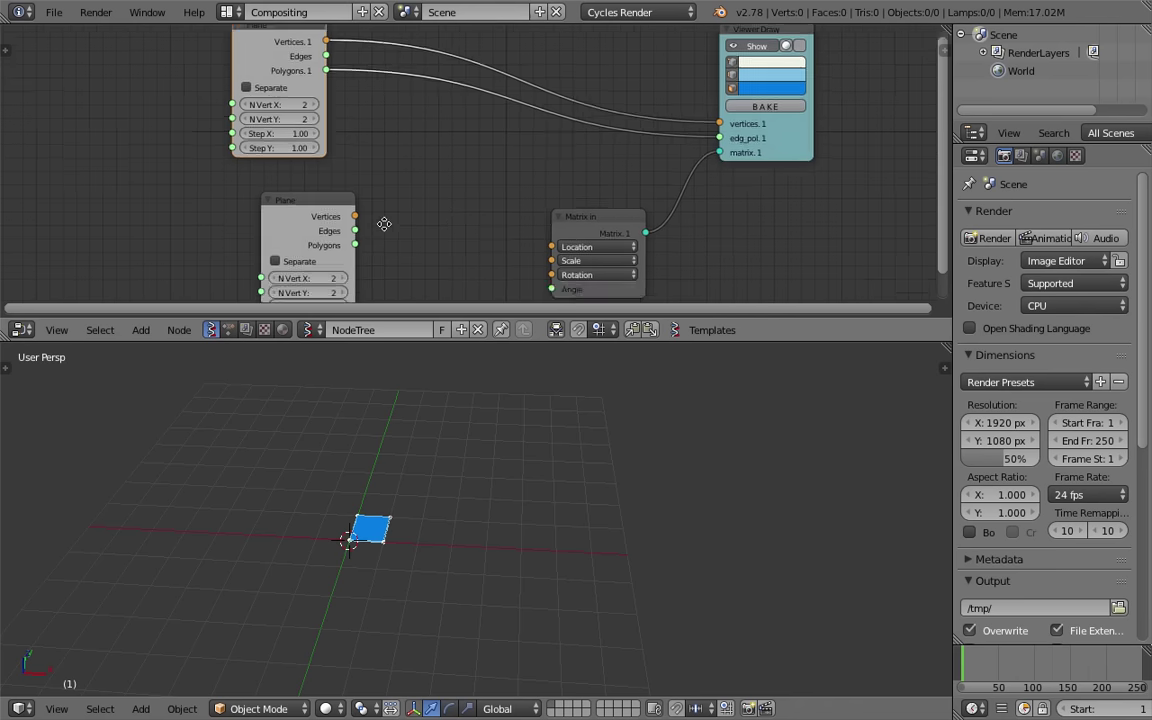
middle_click_drag(383, 224, 383, 146)
left_click_drag(353, 145, 549, 173)
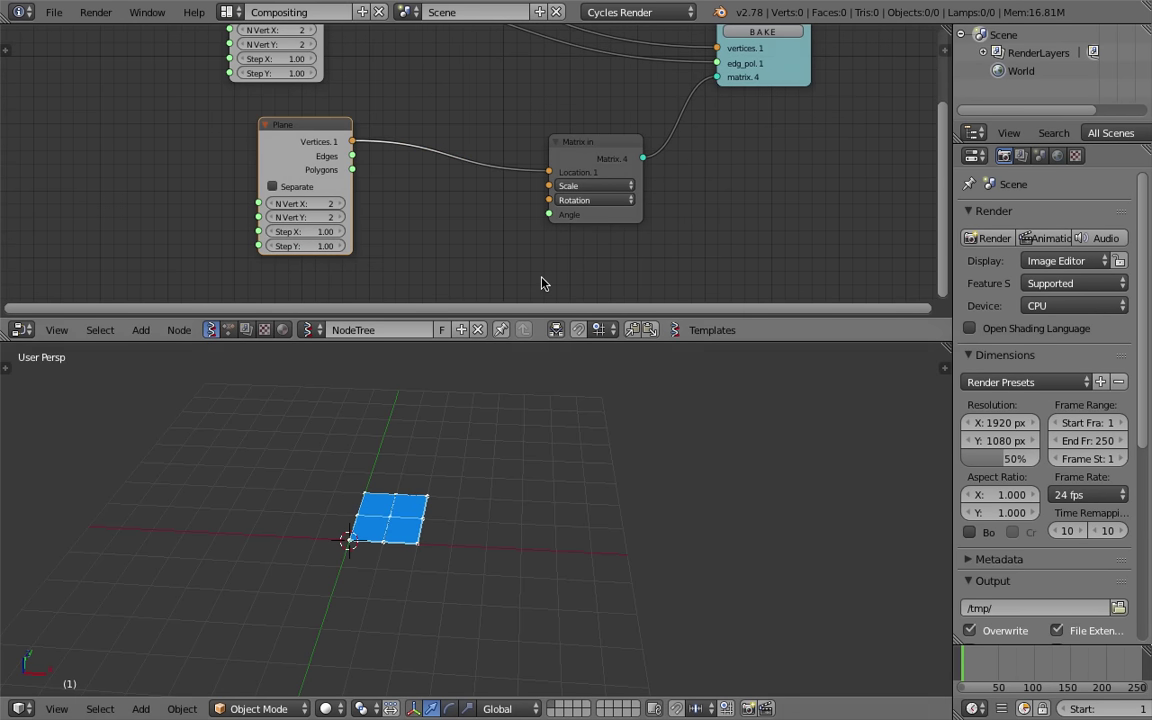
Try Step X and Step Y values of 1.21 on the copied Plane node and return both to 1
mouse_move(305, 231)
left_mouse_down()
mouse_move(336, 232)
mouse_move(316, 233)
mouse_move(320, 246)
left_mouse_up()
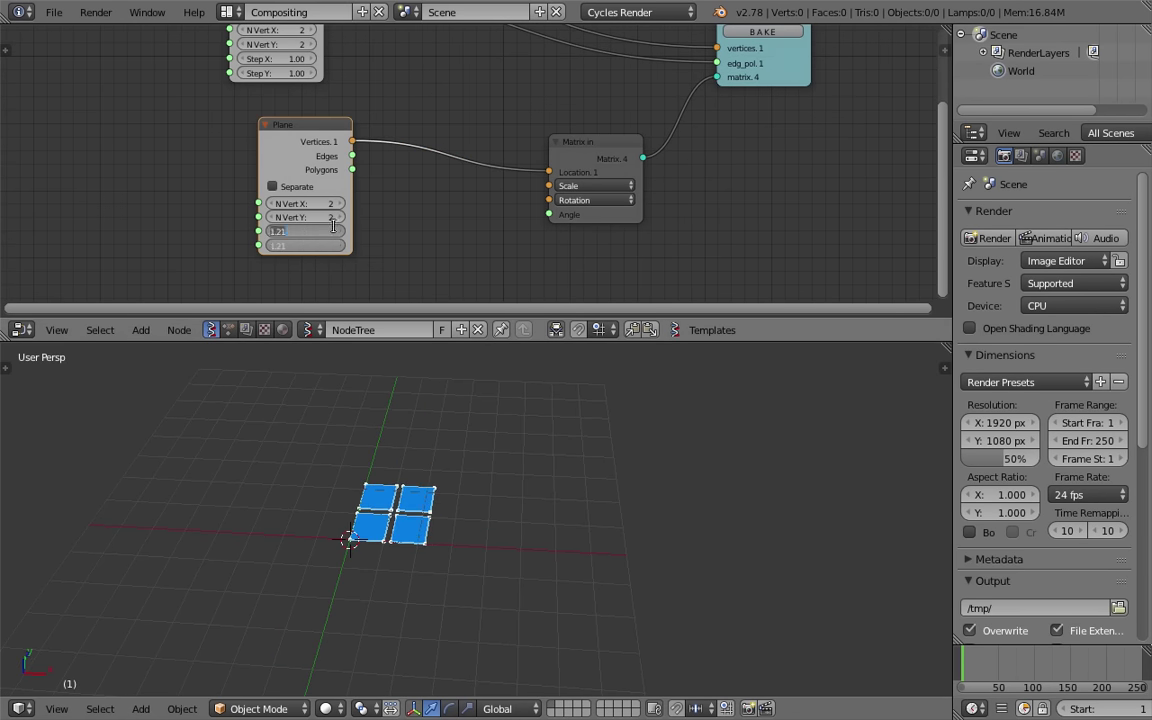
type("1")
key("Return")
Try smaller Step X and Step Y values on the original Plane node and return both to 1
middle_click_drag(317, 92, 337, 195)
middle_click_drag(320, 151, 317, 125)
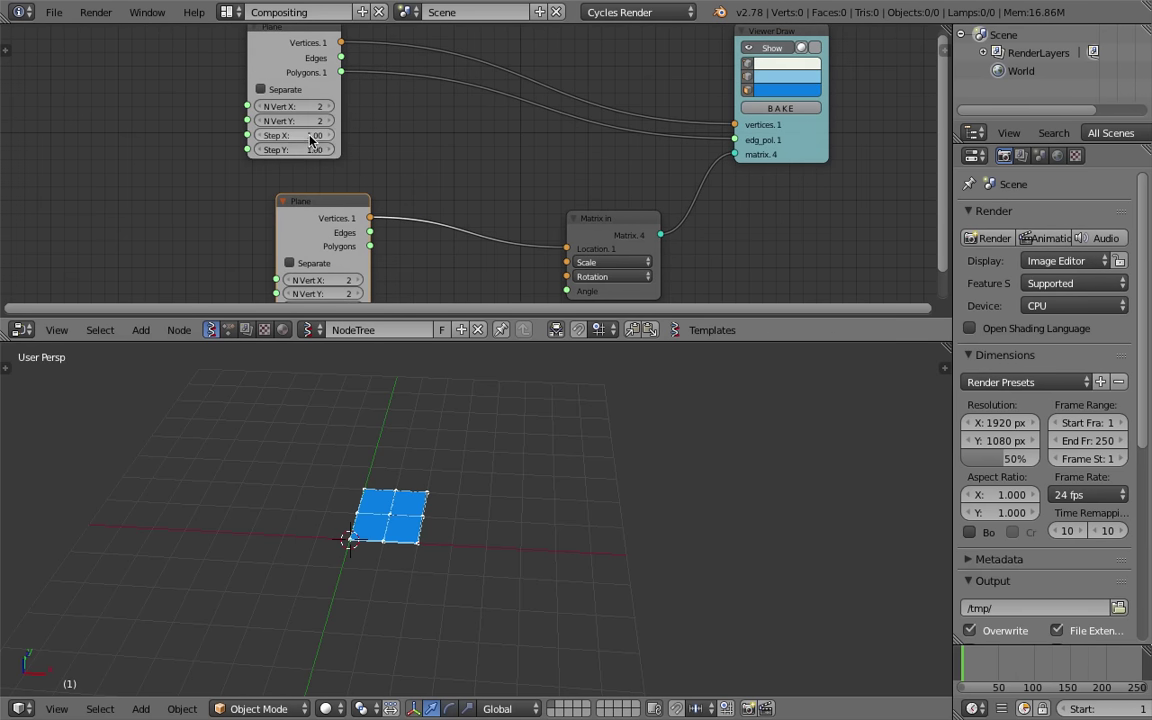
mouse_move(314, 136)
left_mouse_down()
mouse_move(317, 149)
mouse_move(296, 149)
mouse_move(315, 149)
left_mouse_up()
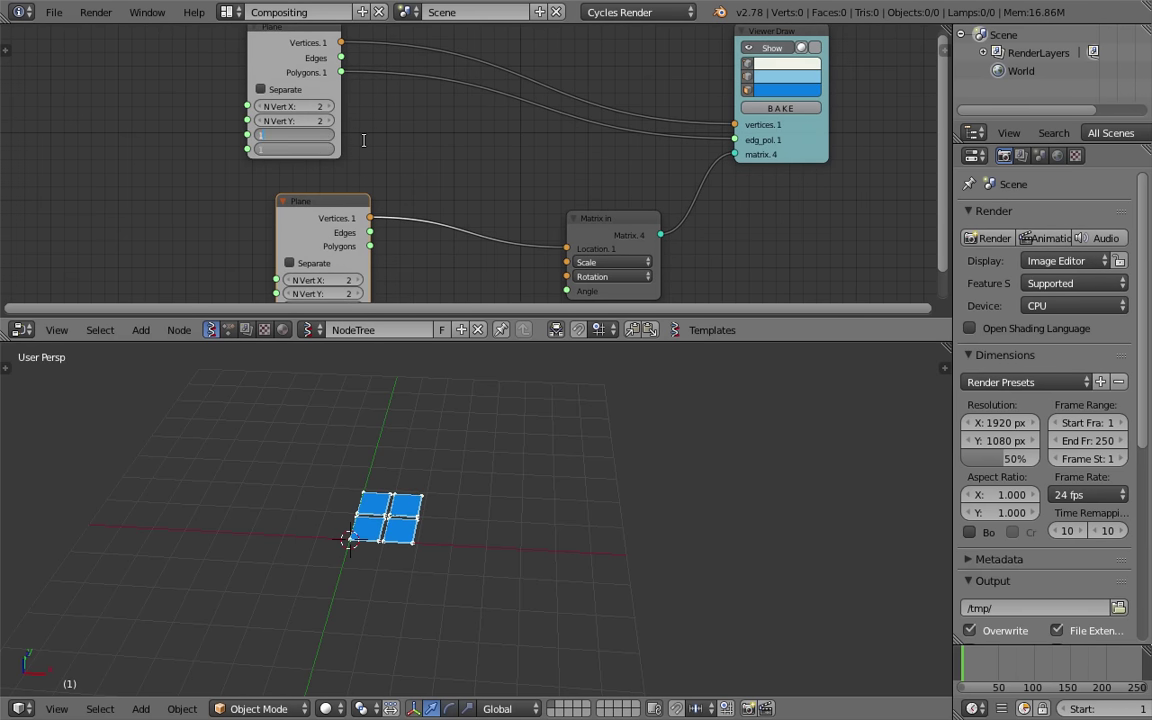
type("1")
key("Return")
Make room beside the original Plane node by moving it further from the Viewer Draw node and enlarging the node editor area
middle_click_drag(364, 150, 361, 168)
left_click_drag(247, 56, 142, 66)
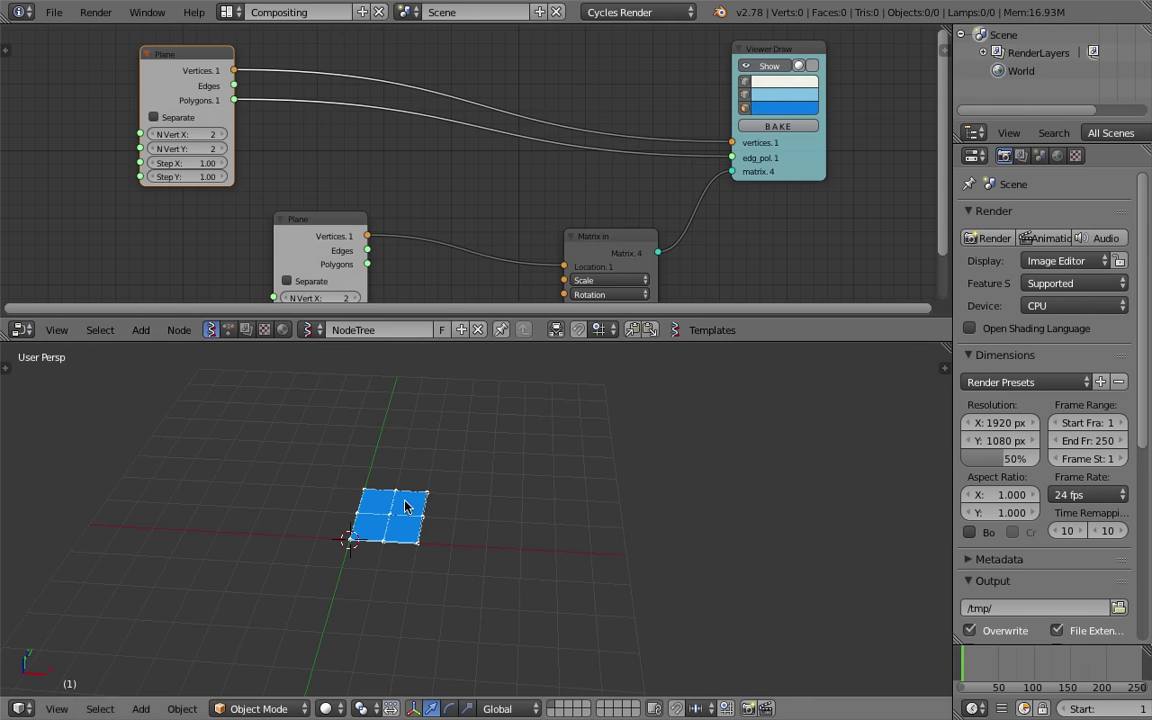
middle_click_drag(420, 480, 442, 483)
left_click_drag(479, 342, 479, 410)
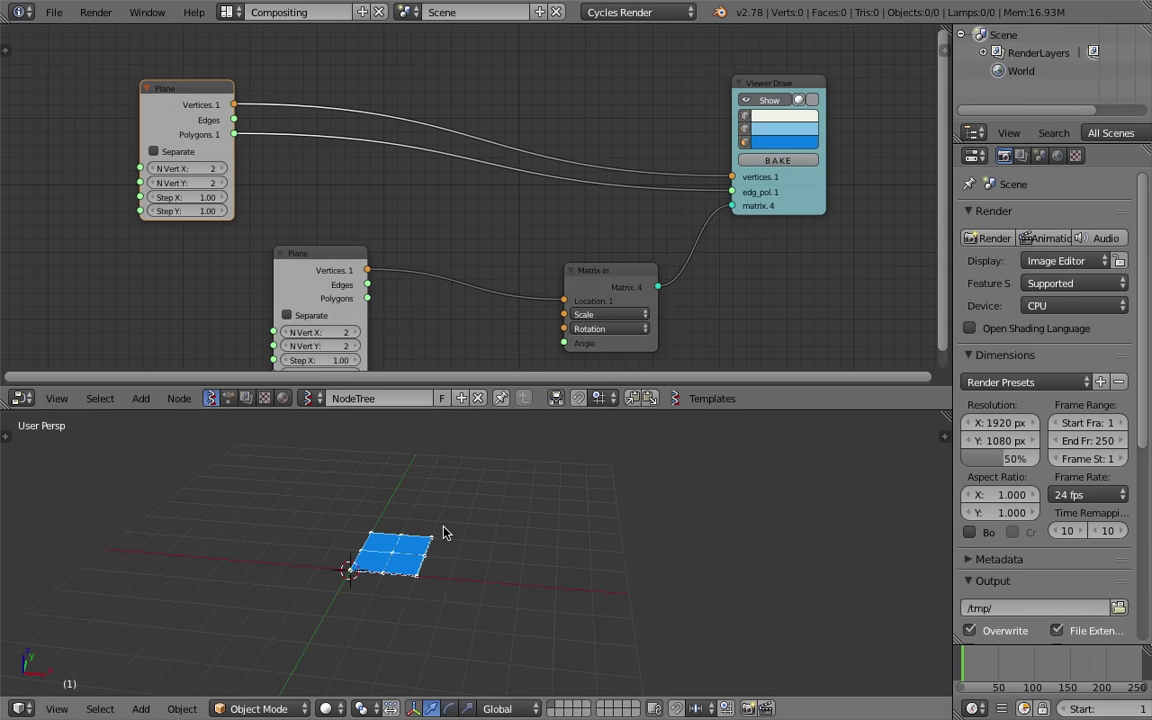
left_click_drag(188, 96, 169, 97)
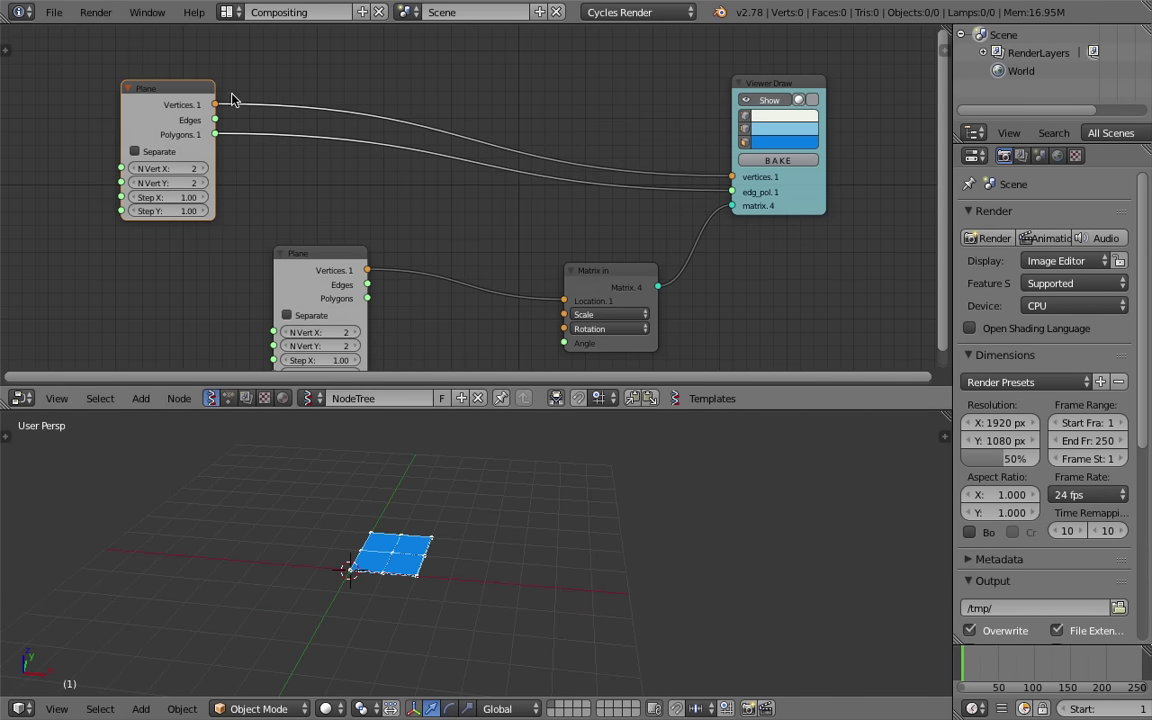
Insert a Vector Drop node into the vertices link between the original Plane and Viewer Draw nodes
key("space")
type("vector d")
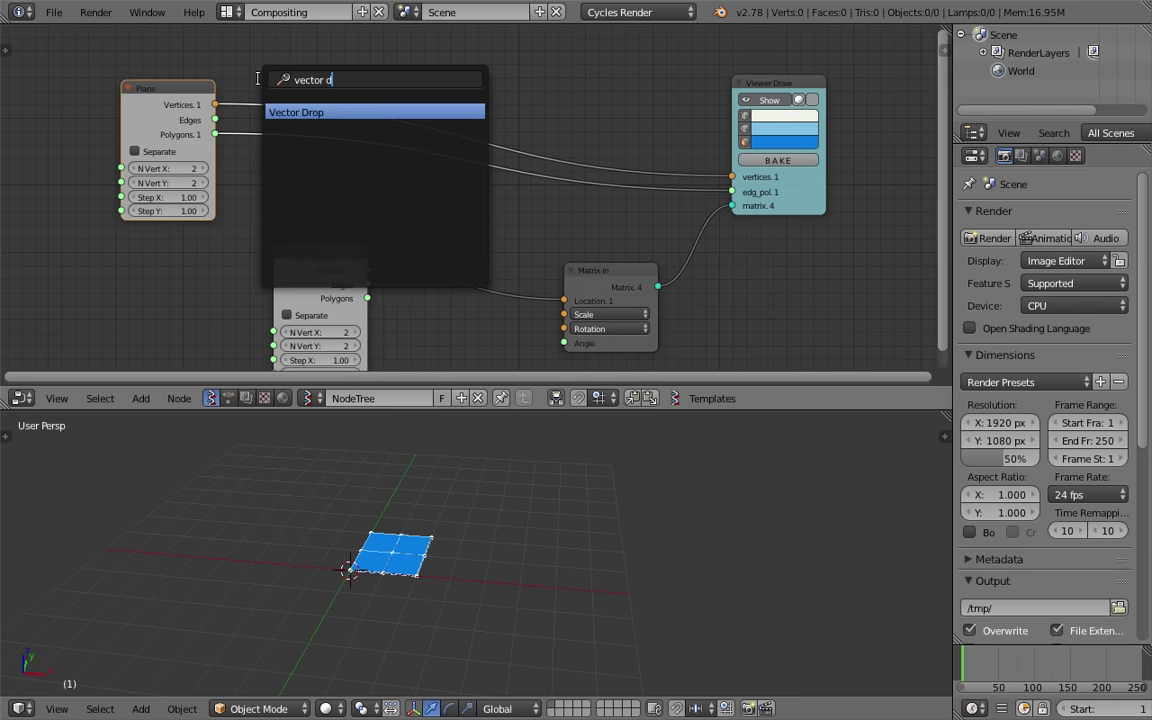
key("Return")
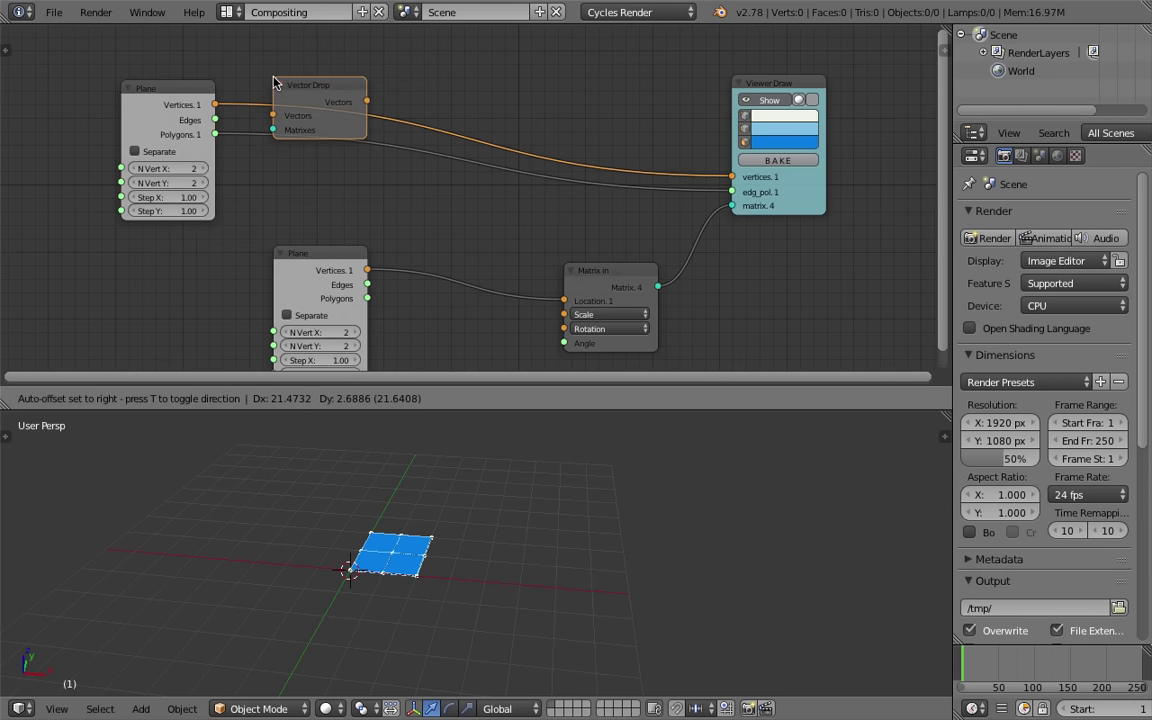
left_click(289, 67)
Add a Matrix in node above the original Plane and connect its Matrix output to the Vector Drop node's Matrixes input
middle_click_drag(233, 41, 258, 88)
key("shift+a")
left_click(258, 88)
type("matrix in")
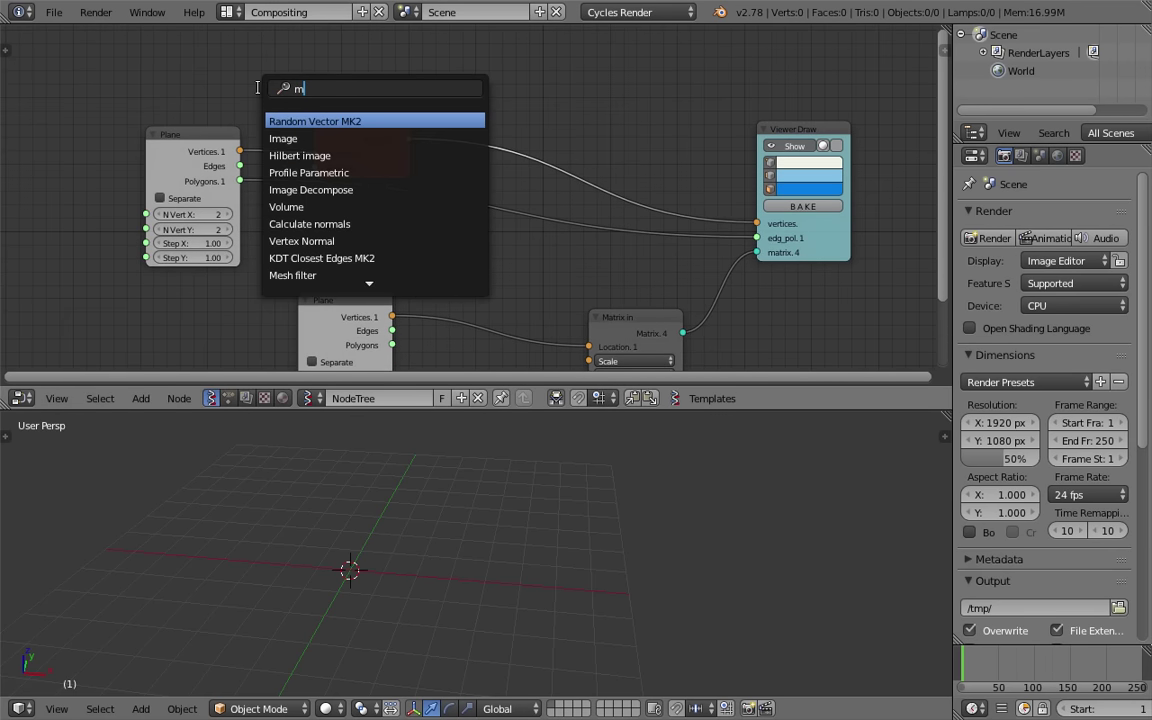
key("Return")
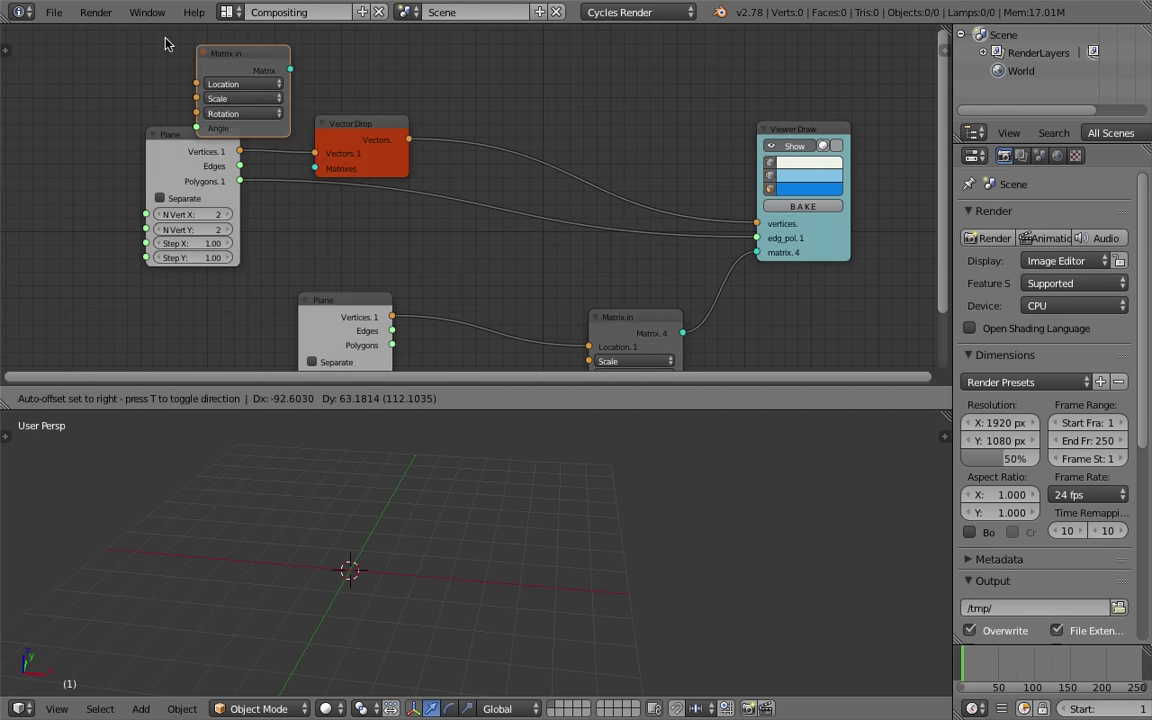
left_click(145, 30)
left_click_drag(240, 50, 315, 168)
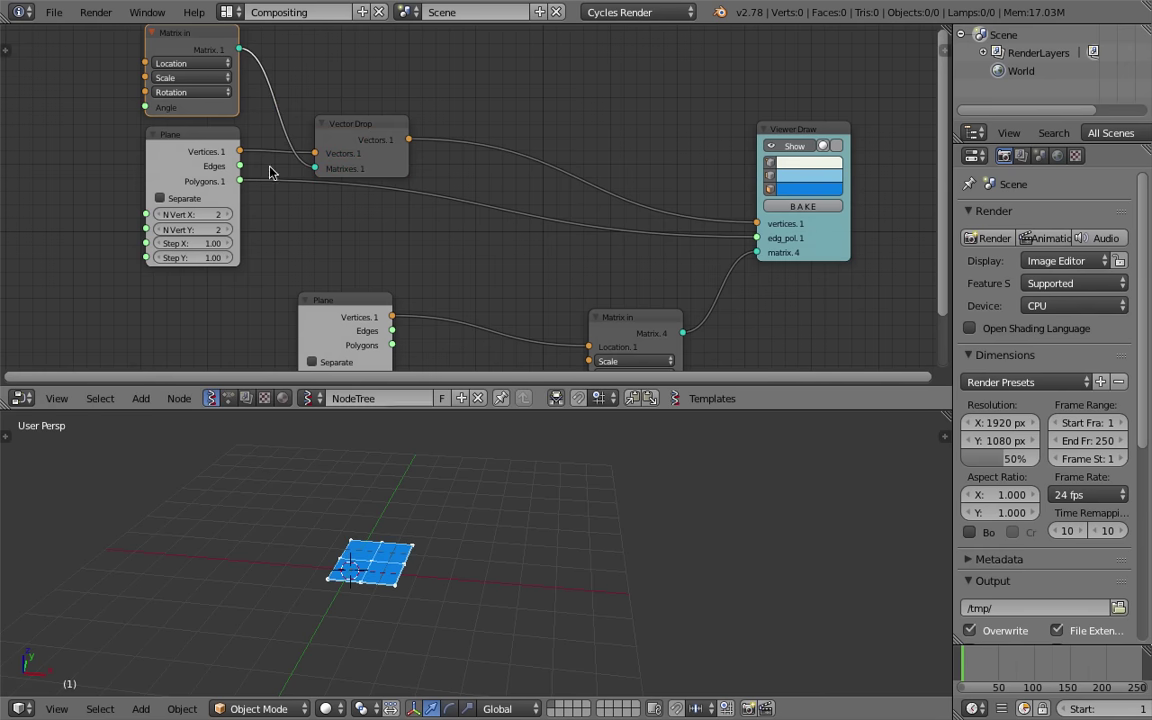
scroll(134, 154, "left", 3)
key("shift+a")
left_click(141, 157)
type("vec")
left_click(100, 117)
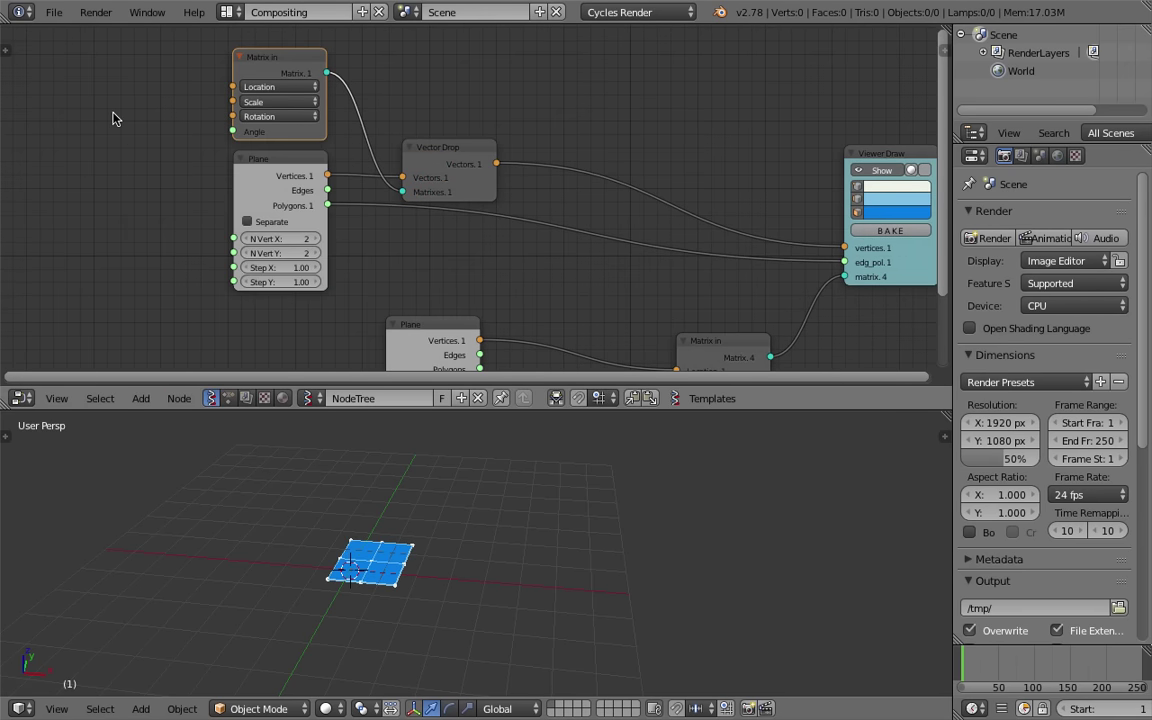
Set N Vert X and N Vert Y of the copied Plane node to 4
middle_click_drag(113, 118, 67, 94)
scroll(416, 588, "up", 2)
middle_click_drag(402, 550, 383, 607)
scroll(346, 559, "up", 3)
scroll(340, 650, "down", 2)
scroll(547, 273, "down", 1)
middle_click_drag(547, 273, 471, 176)
middle_click_drag(457, 304, 435, 280)
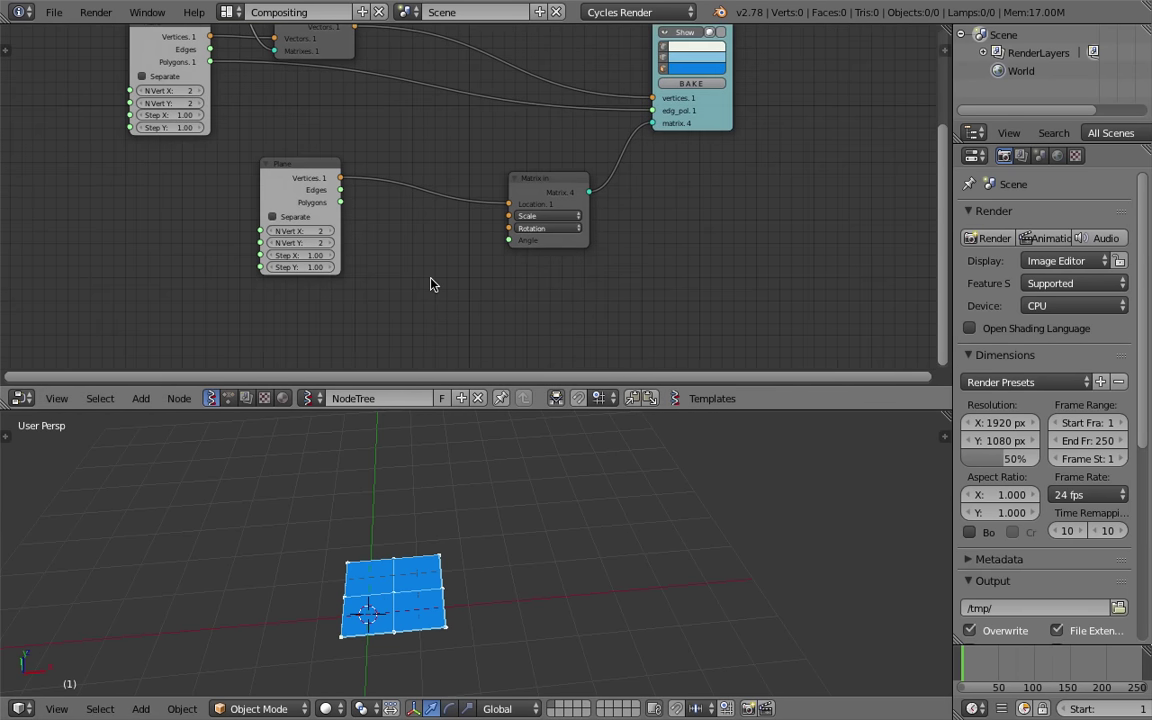
scroll(430, 280, "up", 1)
left_click(318, 241)
left_click(326, 242)
left_click(328, 255)
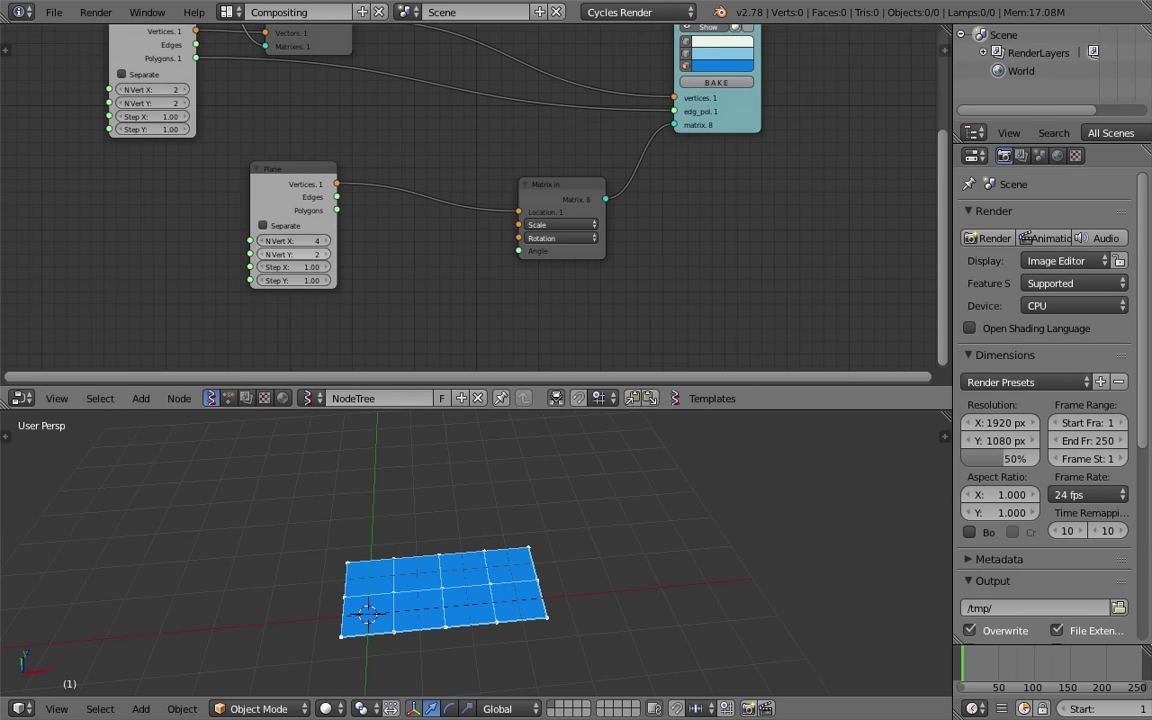
left_click(328, 255)
Reposition the Vector Drop node and insert a Scale node into the vertices link between it and the Viewer Draw node
middle_click_drag(406, 145, 413, 256)
left_click_drag(297, 122, 276, 89)
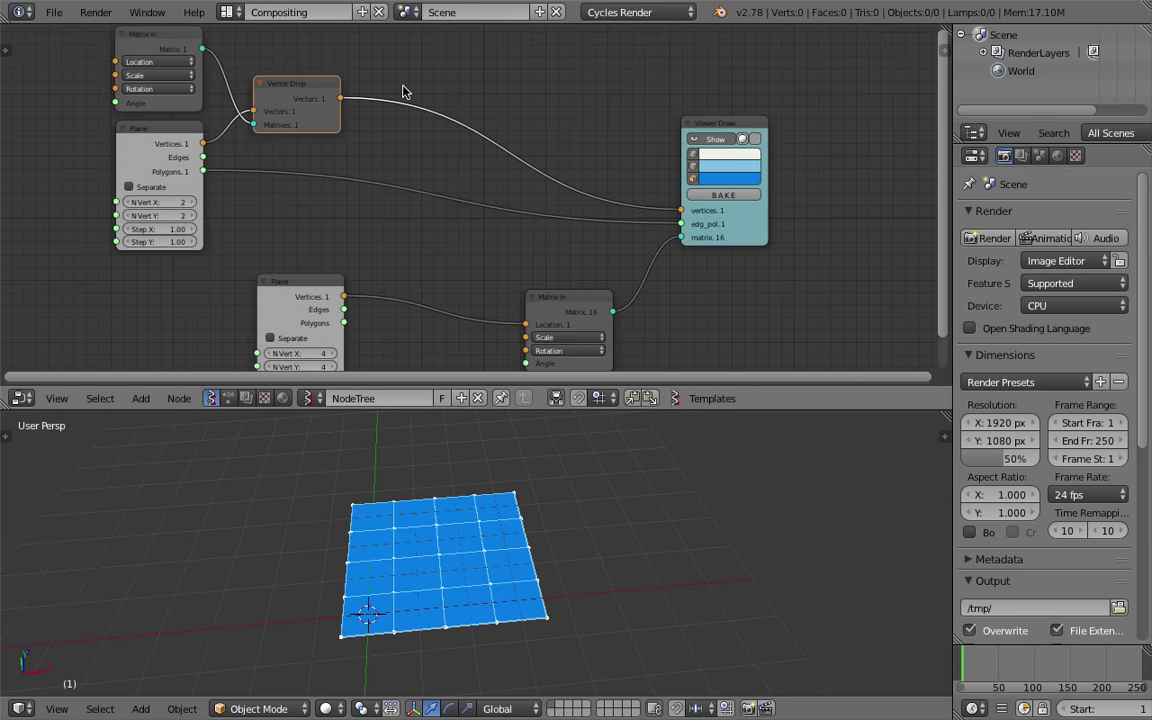
key("shift+a")
left_click(458, 66)
type("sca")
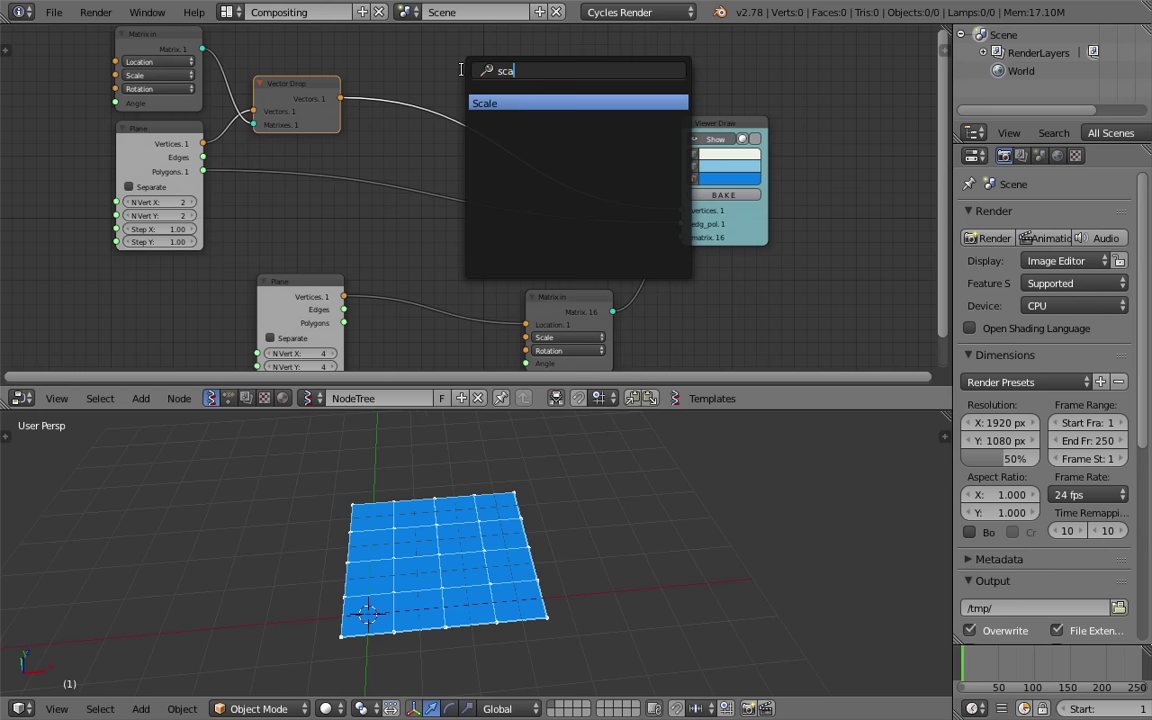
key("Return")
left_click(437, 72)
Add a Vector in node above the Vector Drop and connect its Vectors output to the Scale node's Center input
middle_click_drag(373, 34, 382, 66)
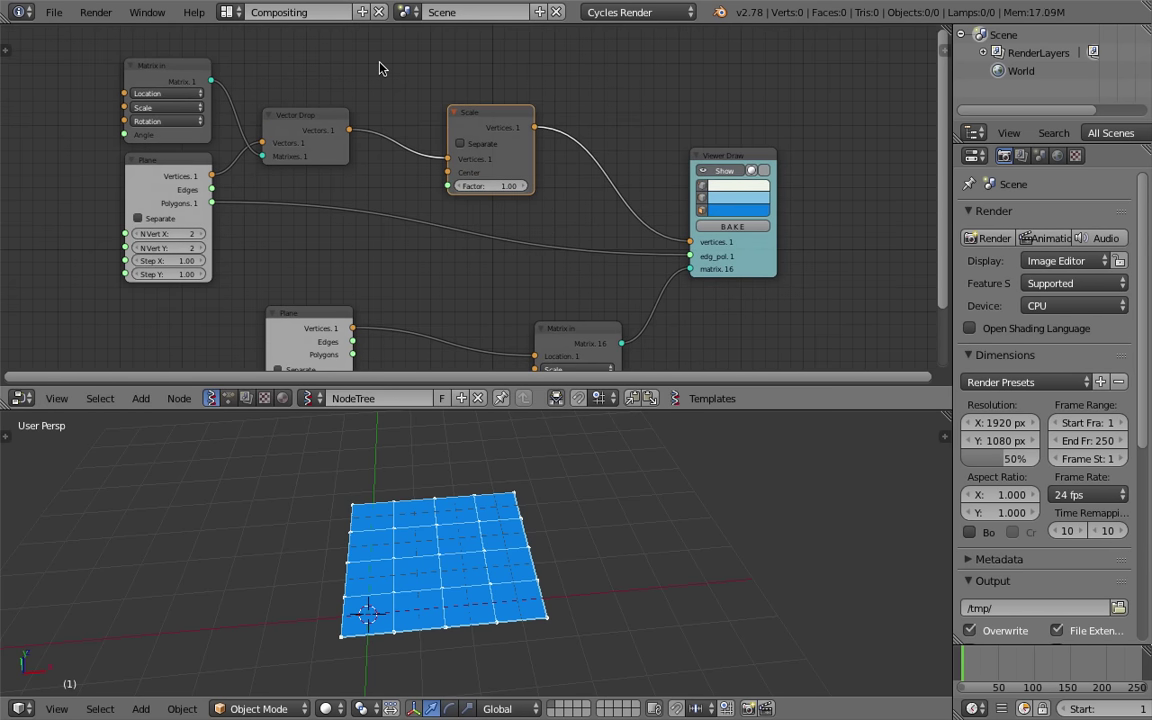
key("shift+a")
left_click(378, 63)
type("vec")
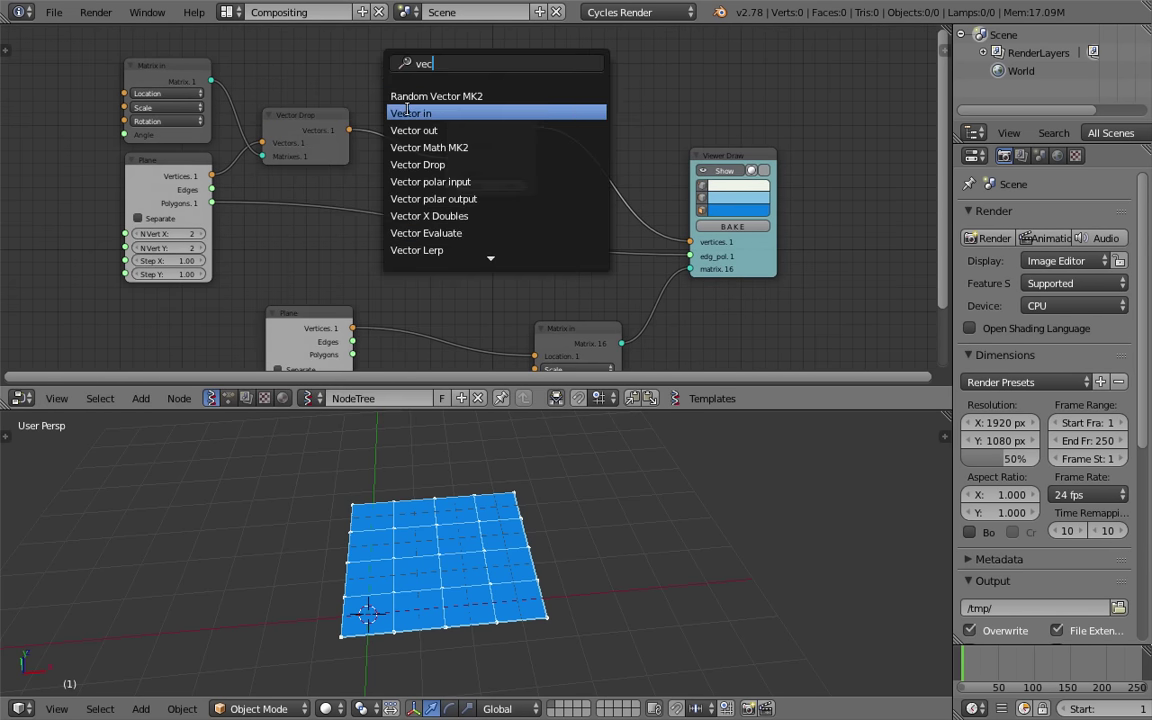
left_click(401, 112)
left_click(307, 26)
left_click_drag(374, 43, 470, 182)
Set the Scale node's Factor to 0.88 to leave gaps between the planes
middle_click_drag(472, 518, 457, 547)
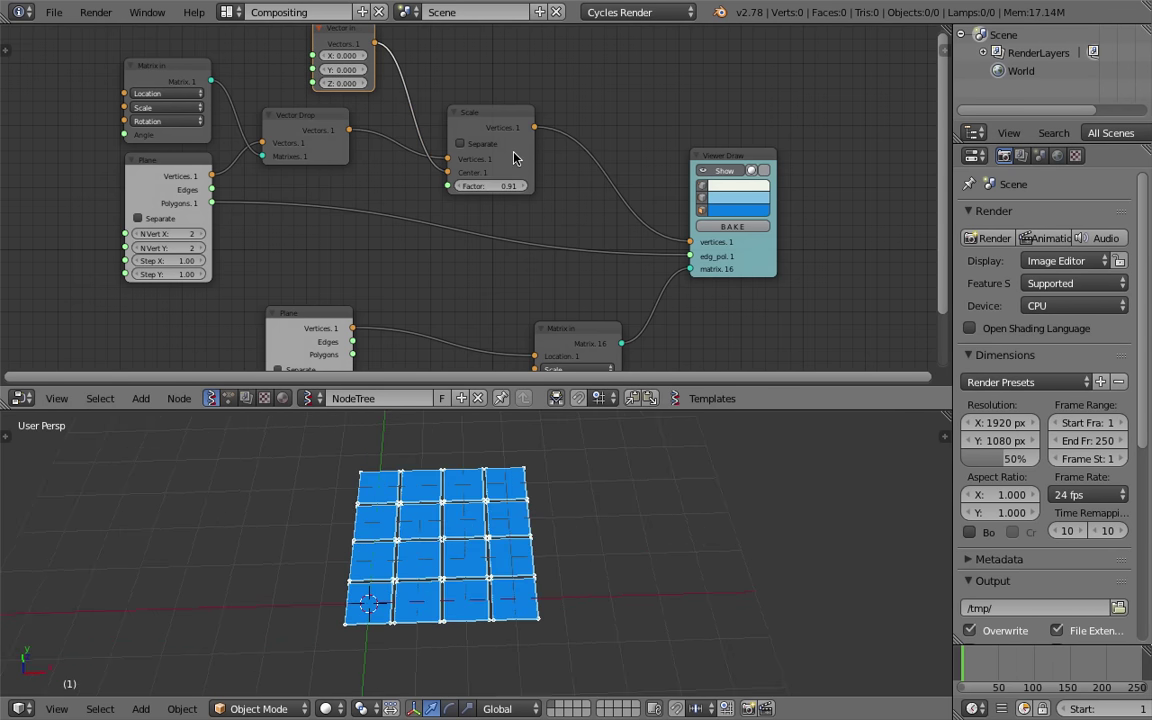
double_click(495, 184)
type("1")
key("Return")
middle_click_drag(602, 517, 499, 566)
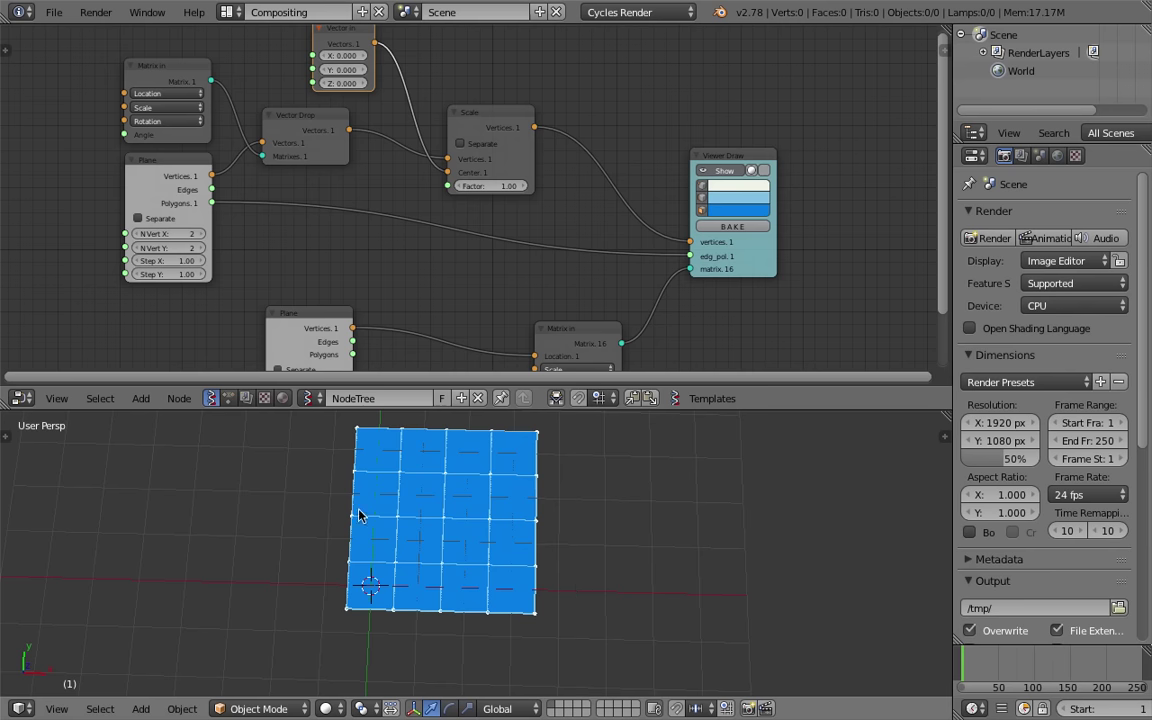
left_click_drag(492, 186, 472, 186)
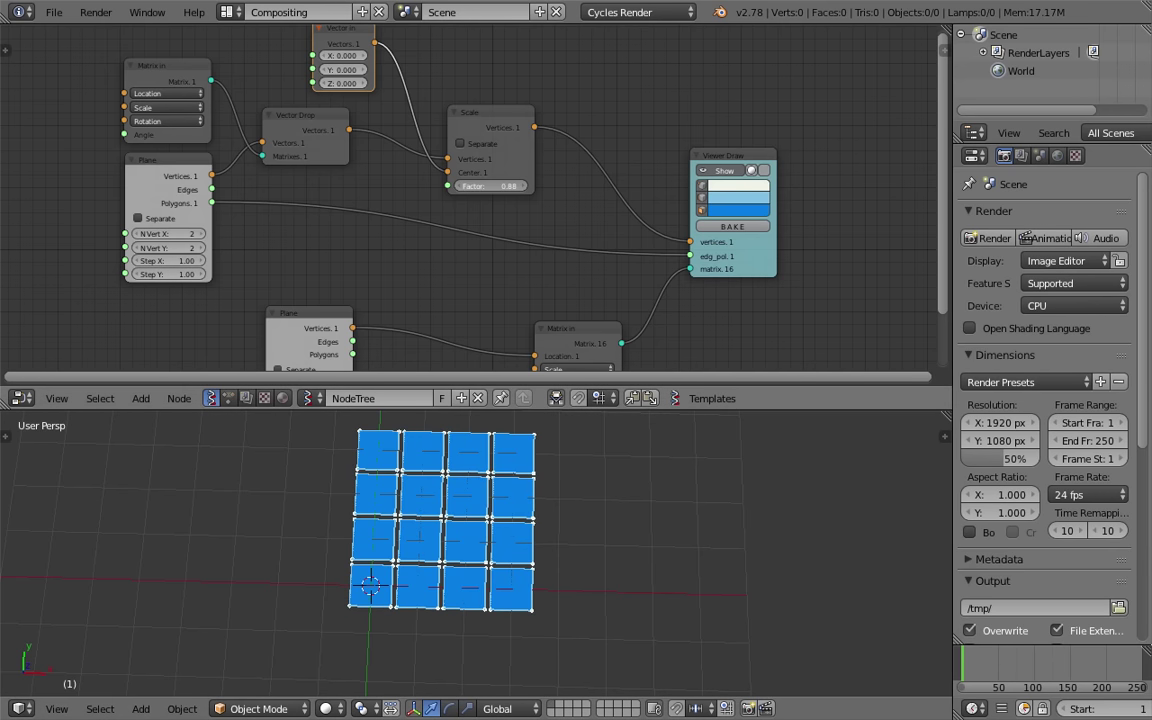
Enlarge the 3D view area, turn off vertex display on the Viewer Draw node and move that node slightly outward
left_click_drag(552, 410, 550, 295)
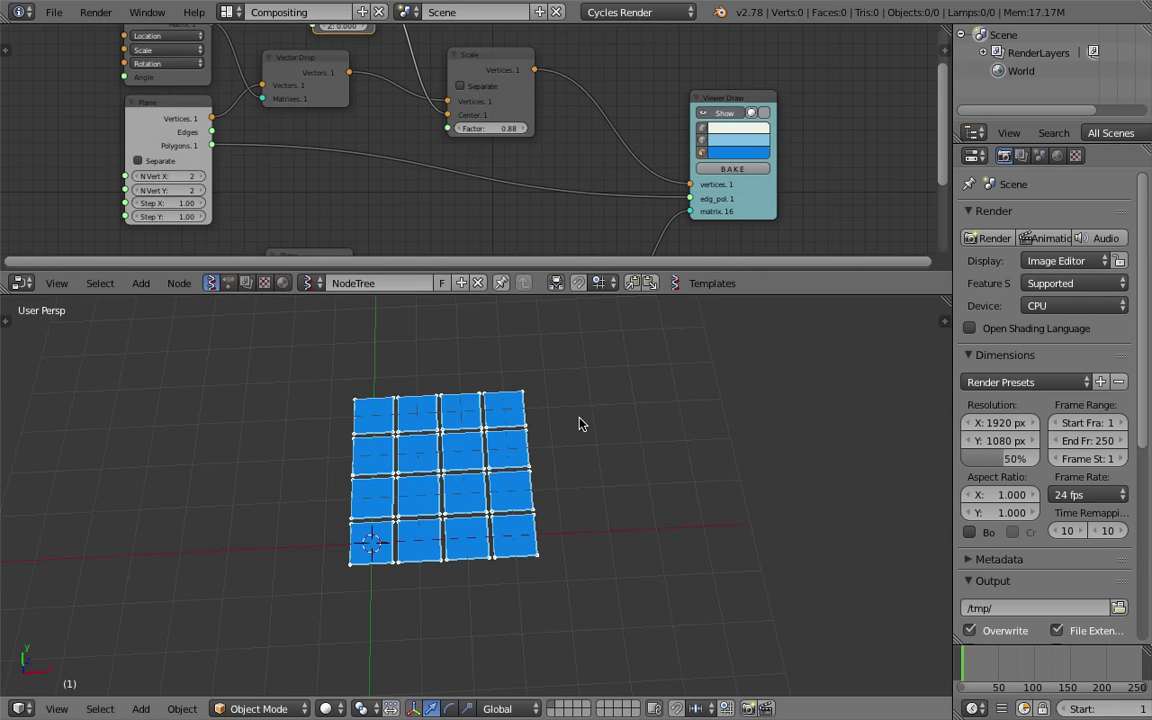
left_click(706, 129)
left_click_drag(743, 100, 784, 85)
scroll(440, 522, "down", 2)
middle_click_drag(584, 178, 555, 105)
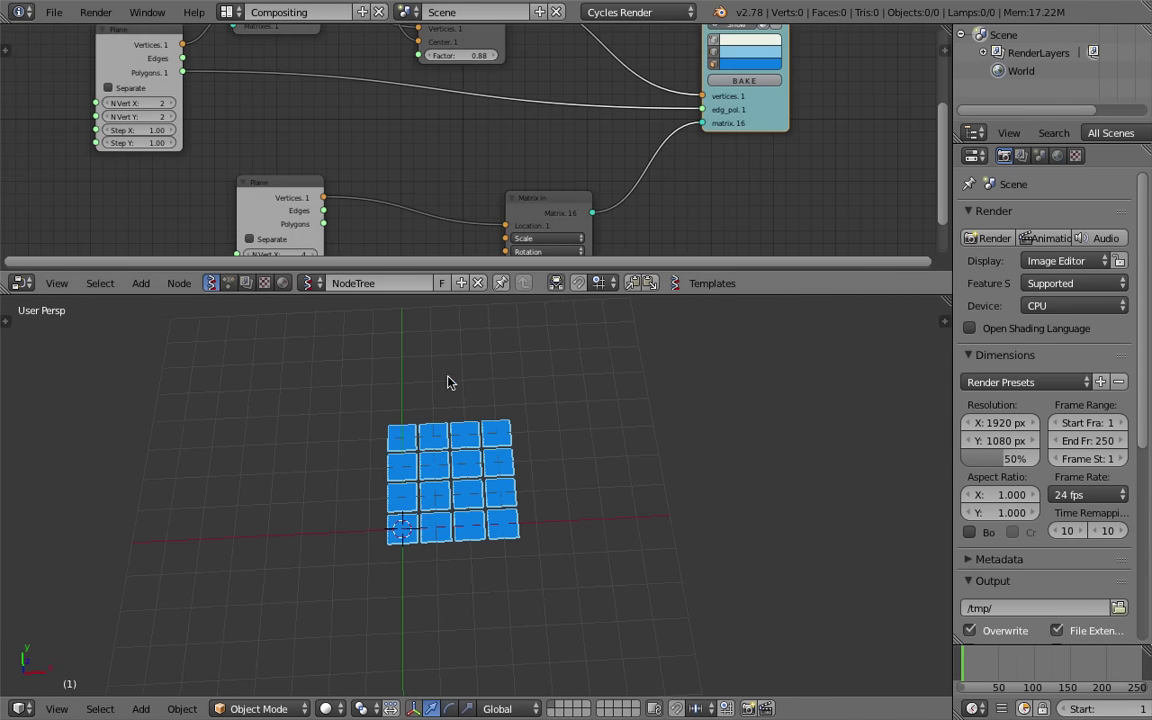
middle_click_drag(533, 224, 535, 152)
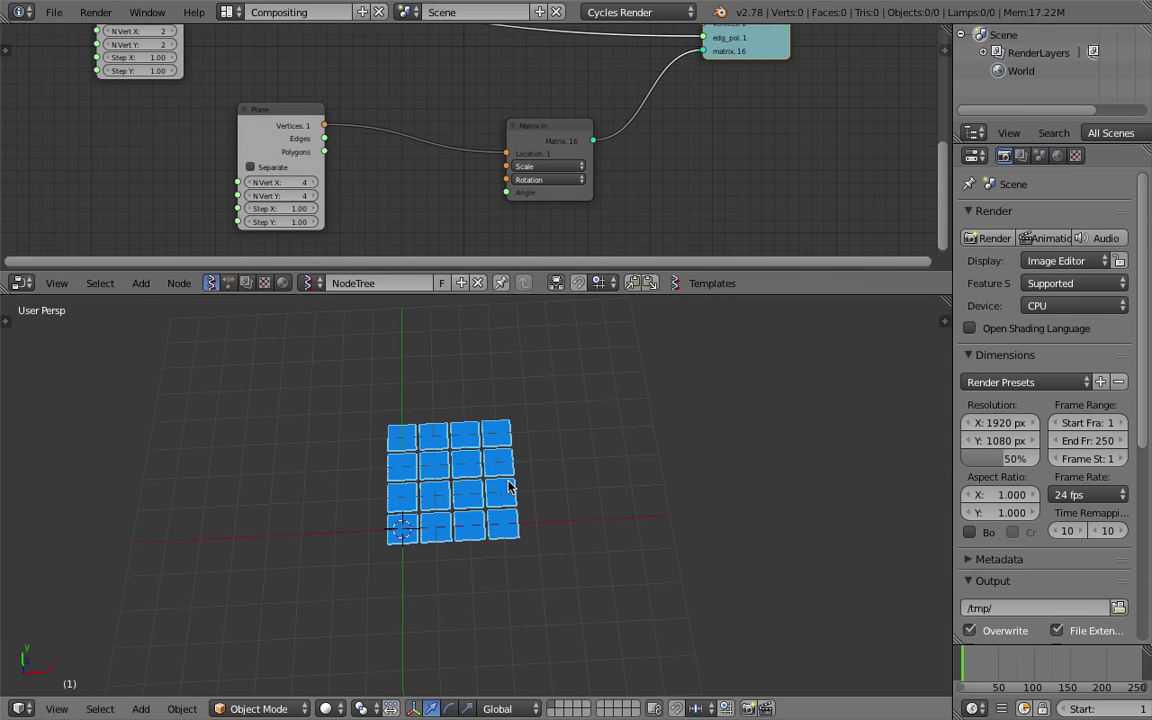
middle_click_drag(509, 486, 490, 484)
Enlarge the node editor, bring the copied Plane and its Matrix in node closer together, and save the file over itself
left_click_drag(625, 295, 612, 486)
left_click_drag(540, 221, 509, 198)
left_click_drag(300, 206, 369, 177)
key("ctrl+s")
left_click(370, 178)
left_click_drag(505, 199, 486, 183)
Bake the Viewer Draw planes into mesh objects and enlarge the Outliner to list them
middle_click_drag(547, 190, 383, 254)
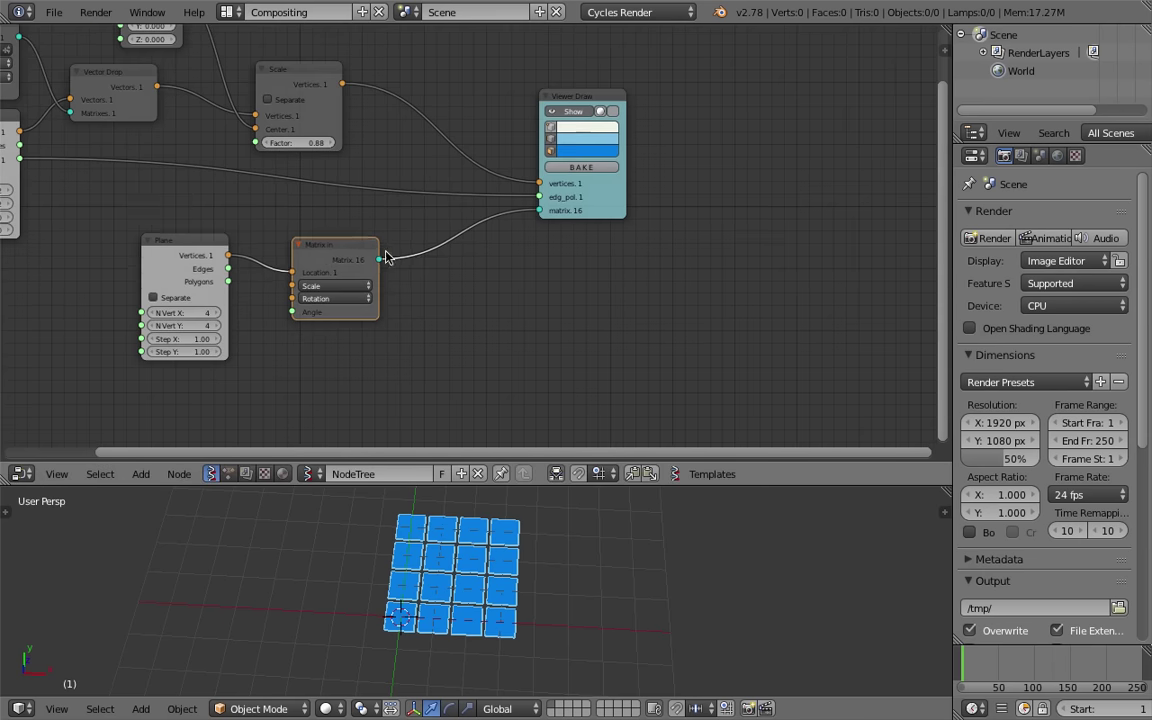
left_click(606, 168)
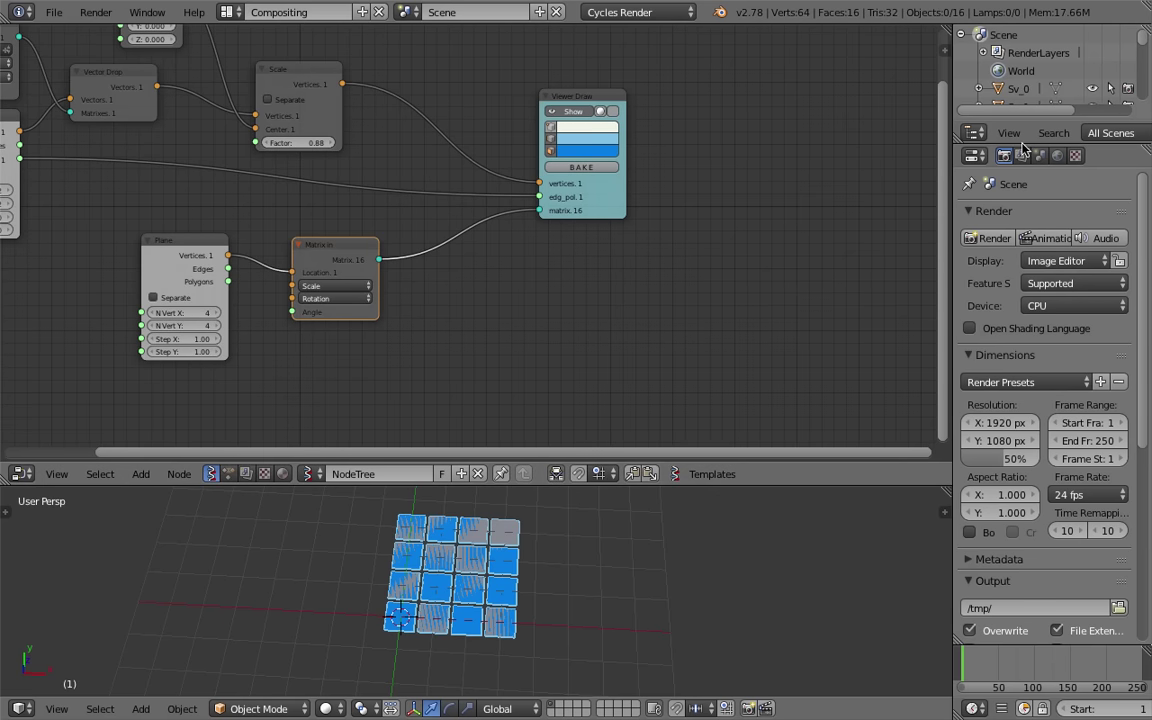
left_click_drag(1031, 145, 1033, 311)
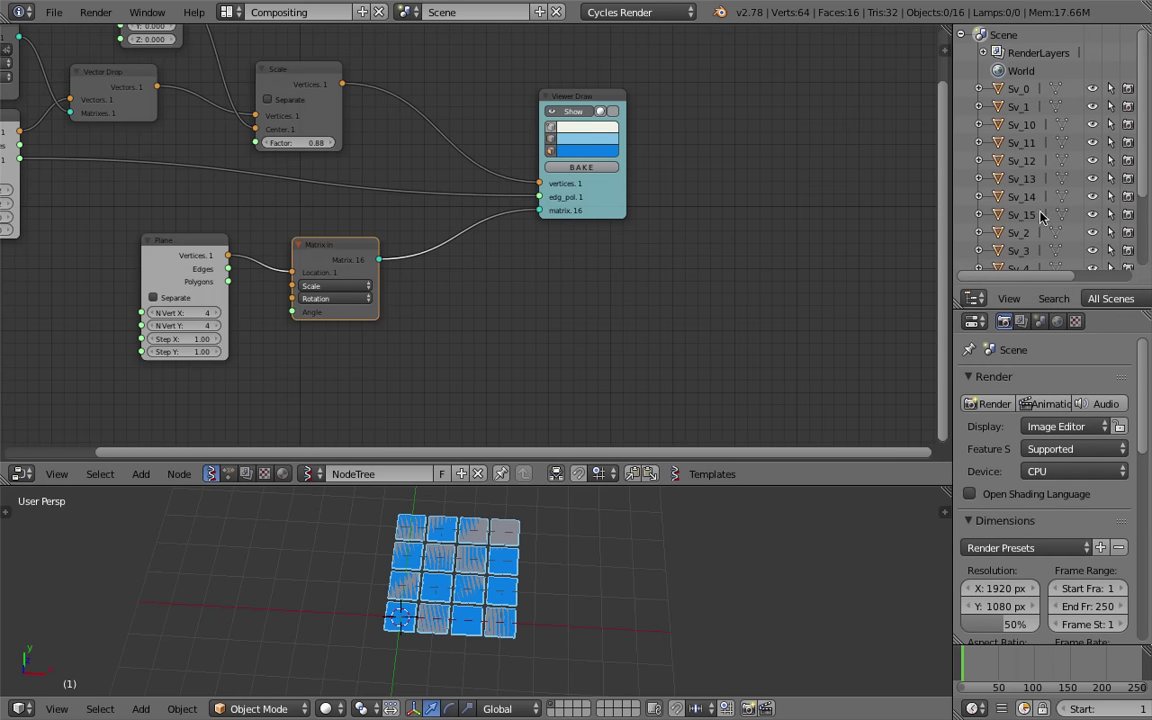
scroll(1041, 216, "down", 2)
Select all the baked Sv_ mesh objects in the 3D view and delete them
scroll(659, 625, "down", 1)
key("a")
key("x")
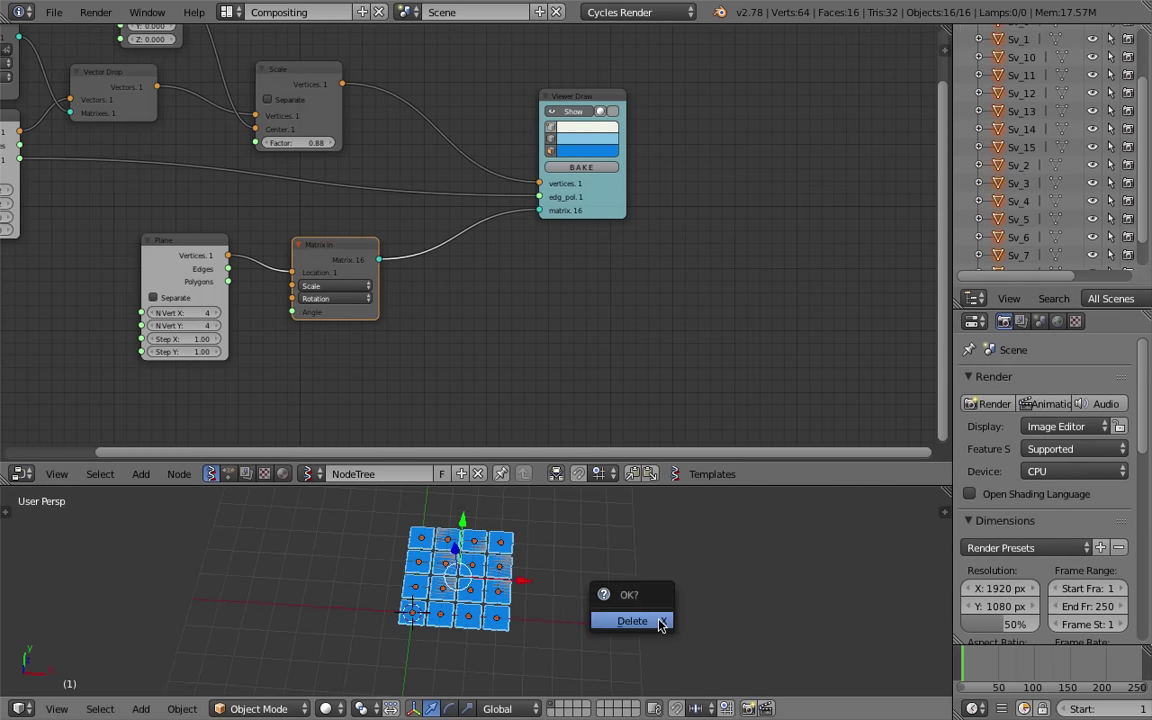
left_click(655, 689)
scroll(476, 577, "up", 1)
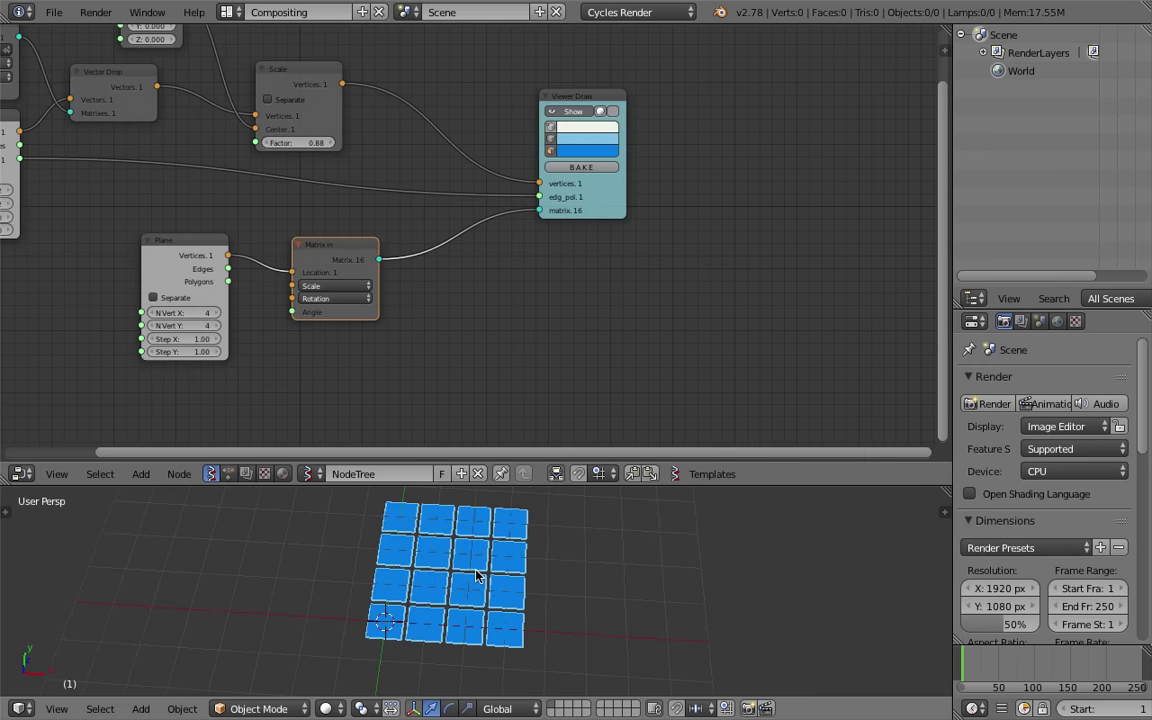
Add a Matrix Apply node and move the Viewer Draw node lower to make room for it
left_click_drag(603, 199, 617, 198)
middle_click_drag(701, 214, 596, 220)
key("shift+a")
left_click(612, 197)
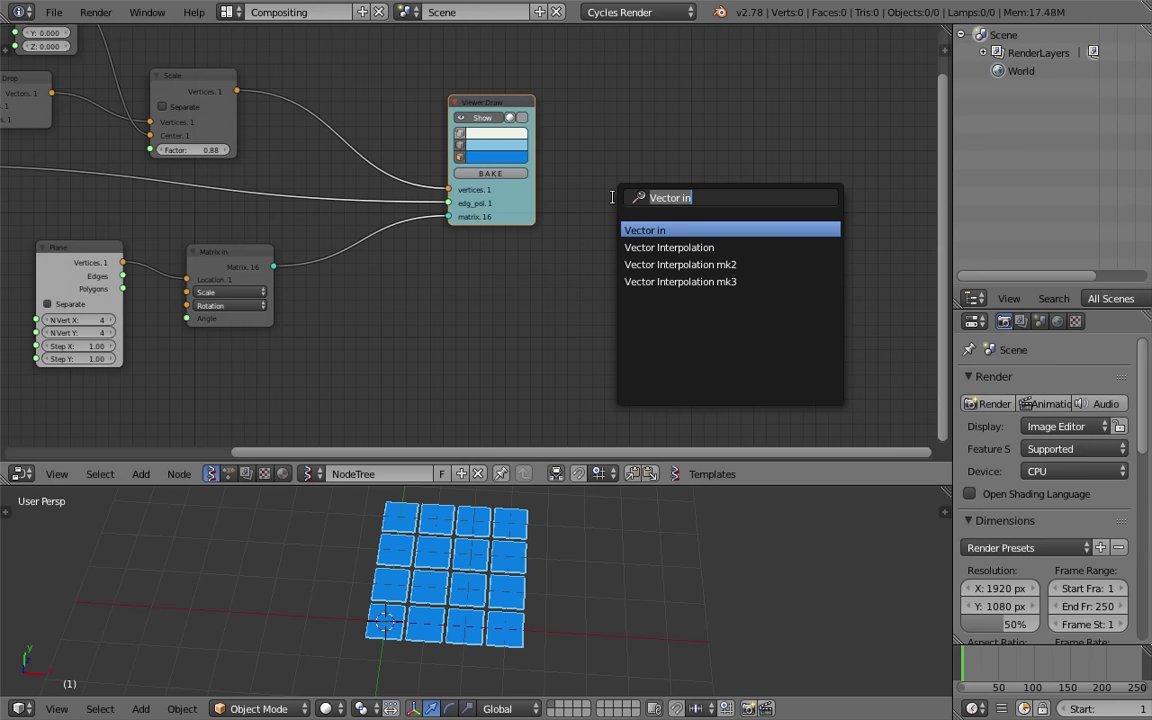
type("app")
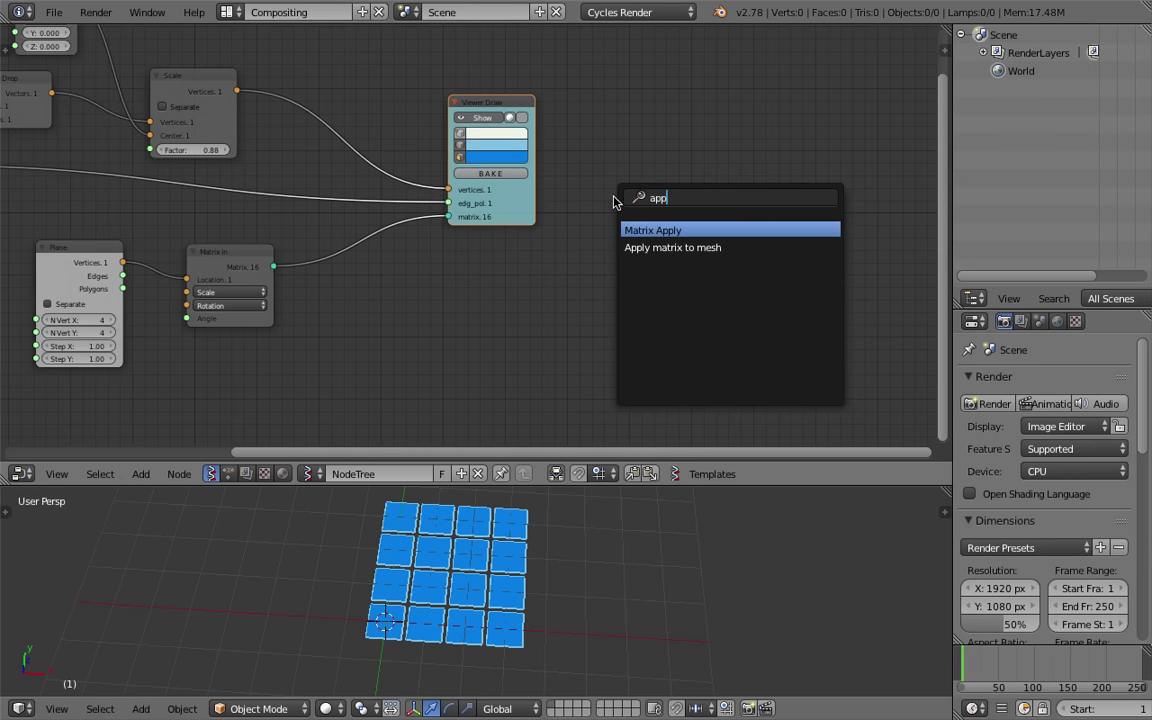
key("Return")
left_click(601, 110)
left_click_drag(509, 118, 520, 207)
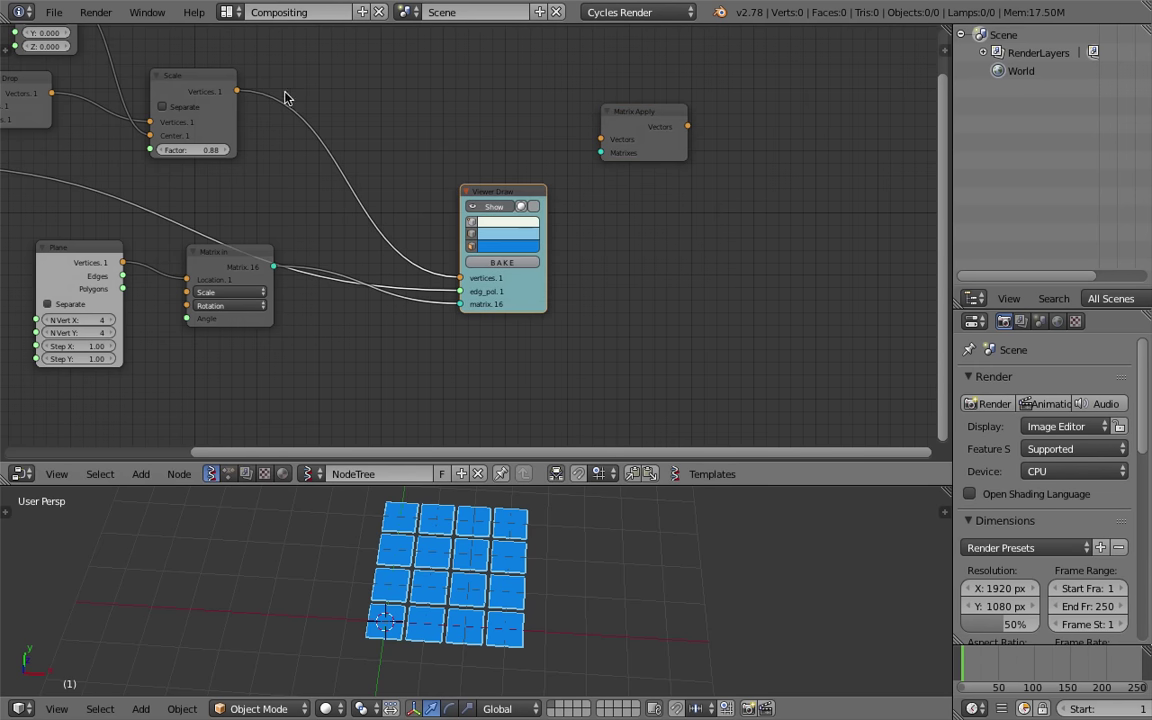
Feed the Scale vertices and the lower Matrix in output into Matrix Apply, and place that node above Viewer Draw
left_click_drag(236, 91, 601, 139)
left_click_drag(266, 264, 270, 331)
left_click_drag(117, 259, 139, 289)
left_click_drag(279, 332, 603, 150)
left_click_drag(656, 118, 513, 107)
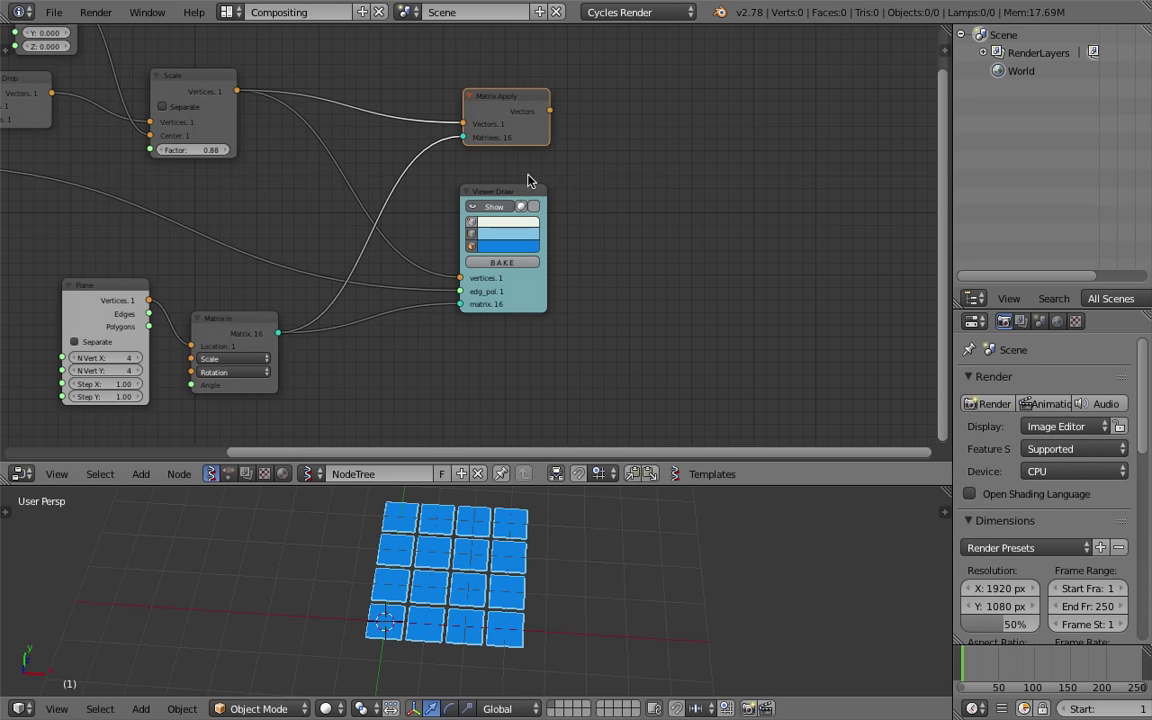
Cut the matrix link to Viewer Draw and connect the Matrix Apply vectors to its vertices input
left_click_drag(527, 191, 715, 181)
mouse_move(551, 111)
left_mouse_down()
mouse_move(606, 205)
mouse_move(729, 175)
left_mouse_up()
left_click_drag(471, 292, 472, 325, "ctrl")
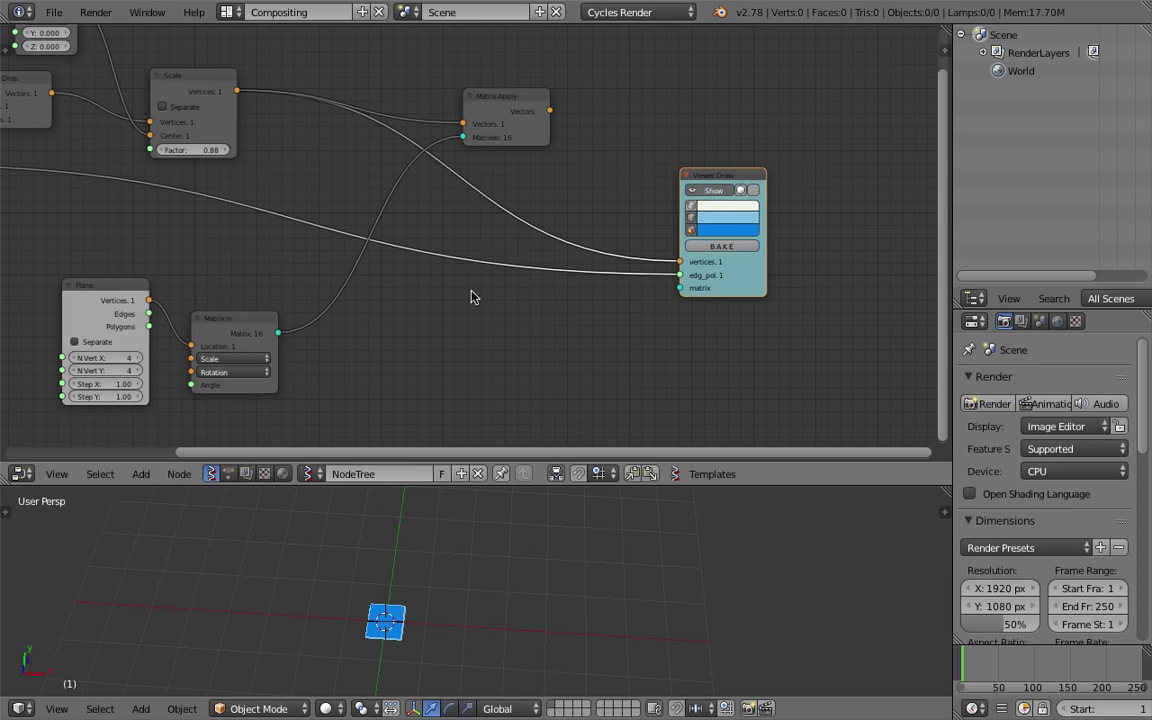
mouse_move(550, 110)
left_mouse_down()
mouse_move(576, 147)
mouse_move(598, 226)
mouse_move(619, 244)
left_mouse_up()
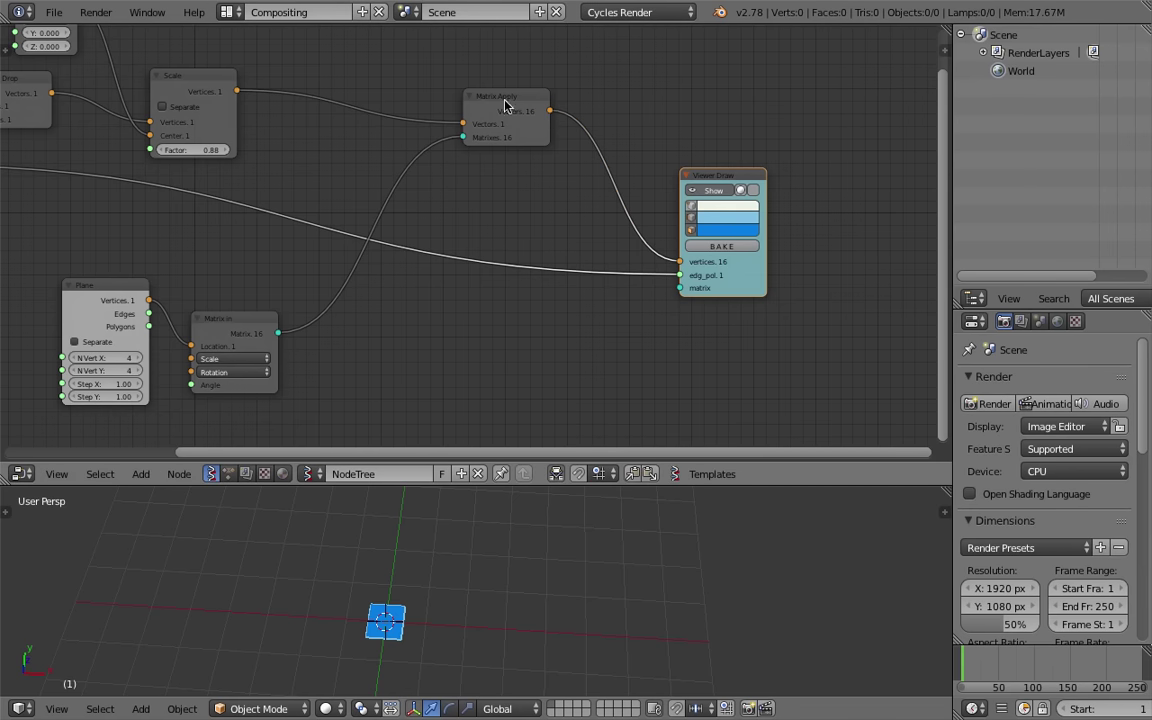
Tidy the positions of the Matrix Apply node and the 2 × 2 Plane node, saving the file over itself
left_click_drag(504, 100, 437, 114)
key("ctrl+s")
left_click(438, 114)
scroll(548, 131, "down", 2)
middle_click_drag(464, 142, 552, 177)
scroll(545, 176, "down", 1)
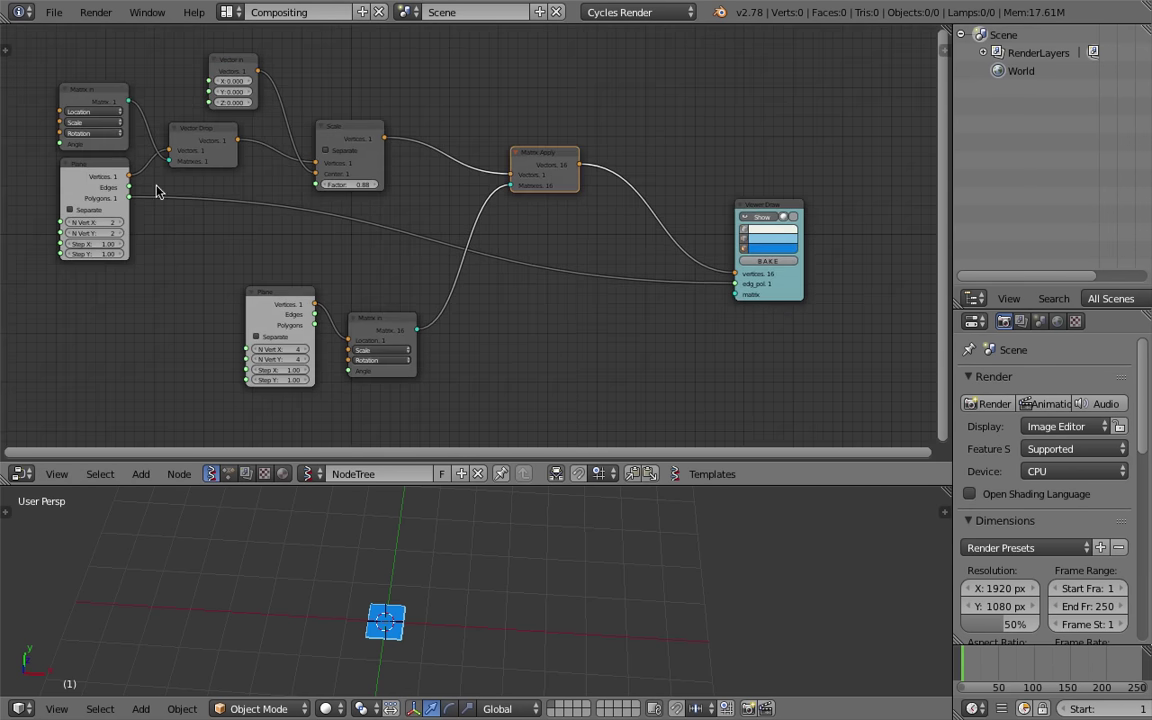
left_click_drag(105, 168, 97, 224)
key("ctrl+s")
left_click(97, 226)
Move Viewer Draw further out and add a Mesh Join node between it and Matrix Apply
middle_click_drag(599, 246, 554, 236)
scroll(560, 235, "up", 1)
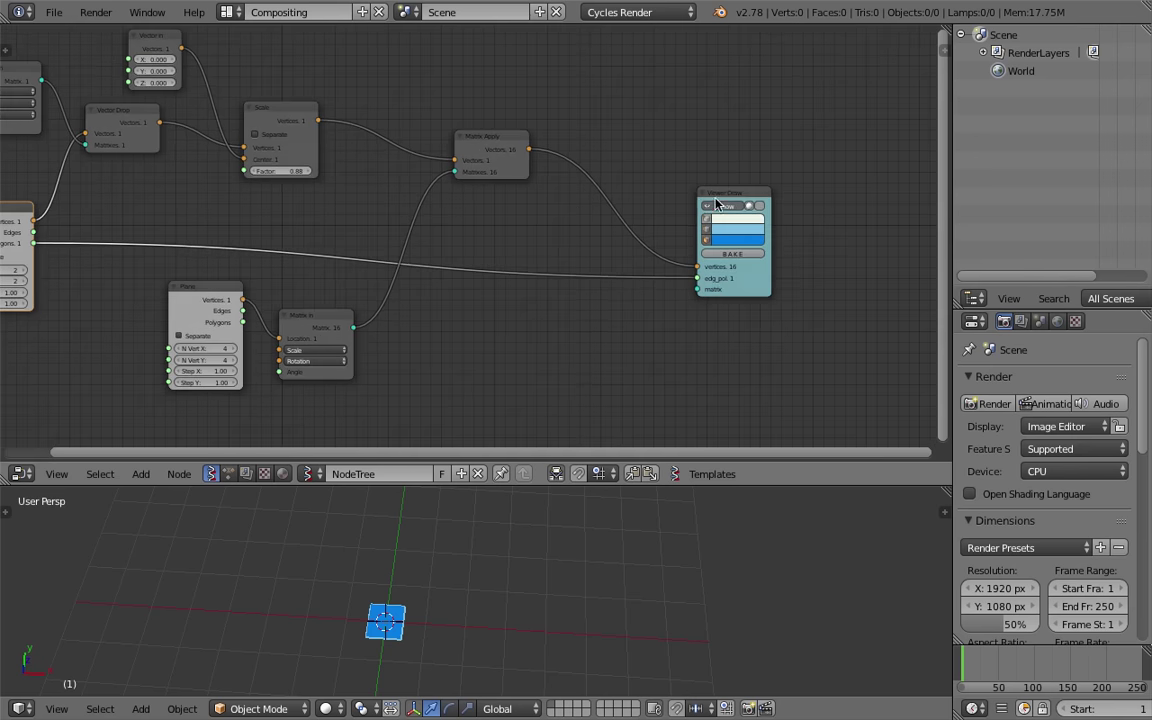
left_click_drag(716, 203, 788, 208)
key("shift+a")
left_click(663, 150)
type("me")
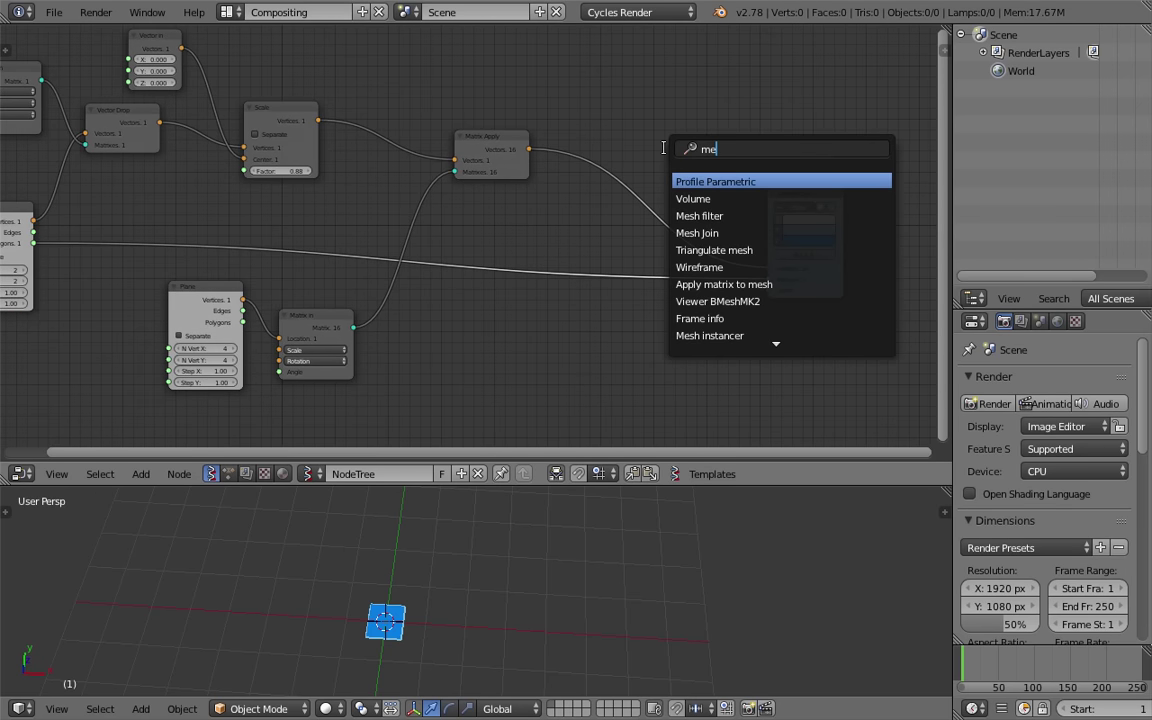
type("sh j")
key("Return")
left_click(665, 151)
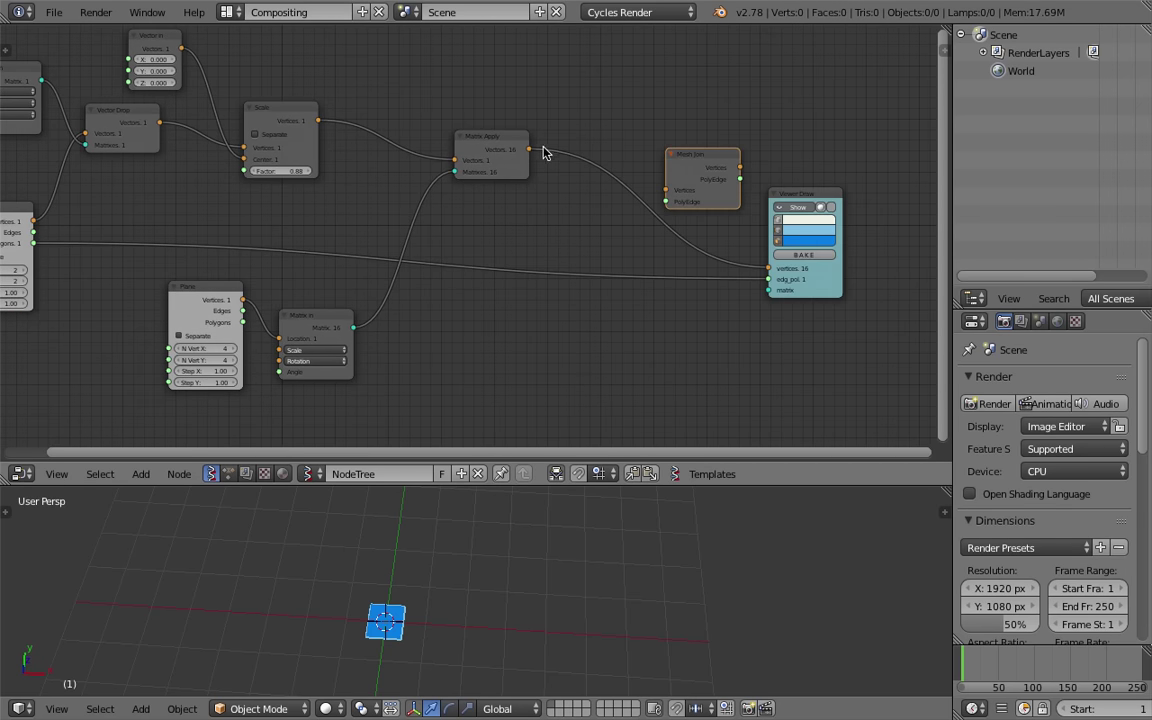
Route the Matrix Apply vectors and the 2 × 2 Plane's polygons through Mesh Join into Viewer Draw's vertices and edg_pol inputs
left_click_drag(528, 149, 662, 190)
middle_click_drag(117, 270, 166, 258)
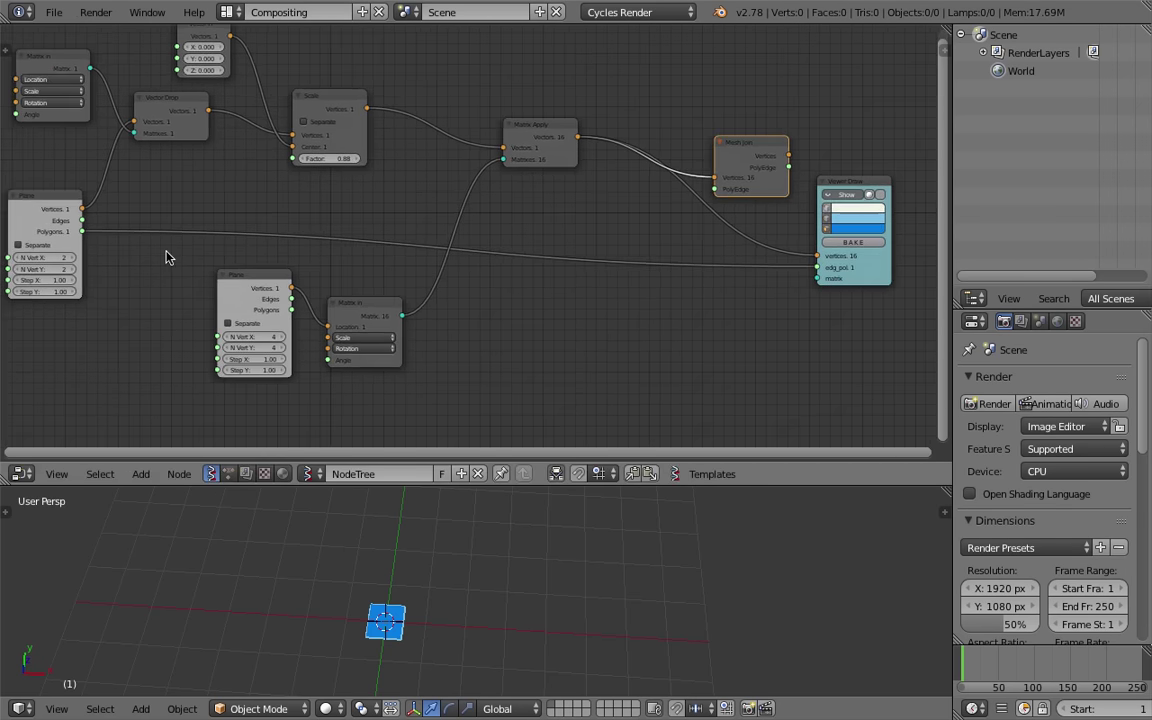
left_click_drag(82, 232, 714, 190)
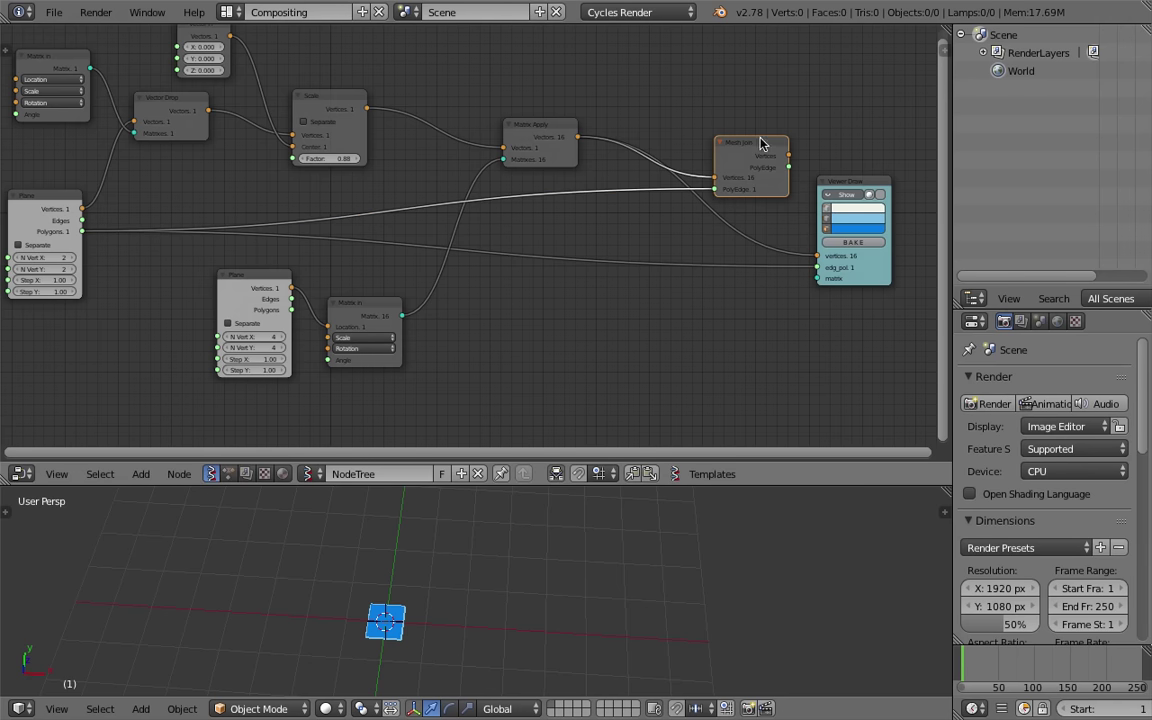
left_click_drag(790, 156, 817, 256)
left_click_drag(790, 167, 817, 267)
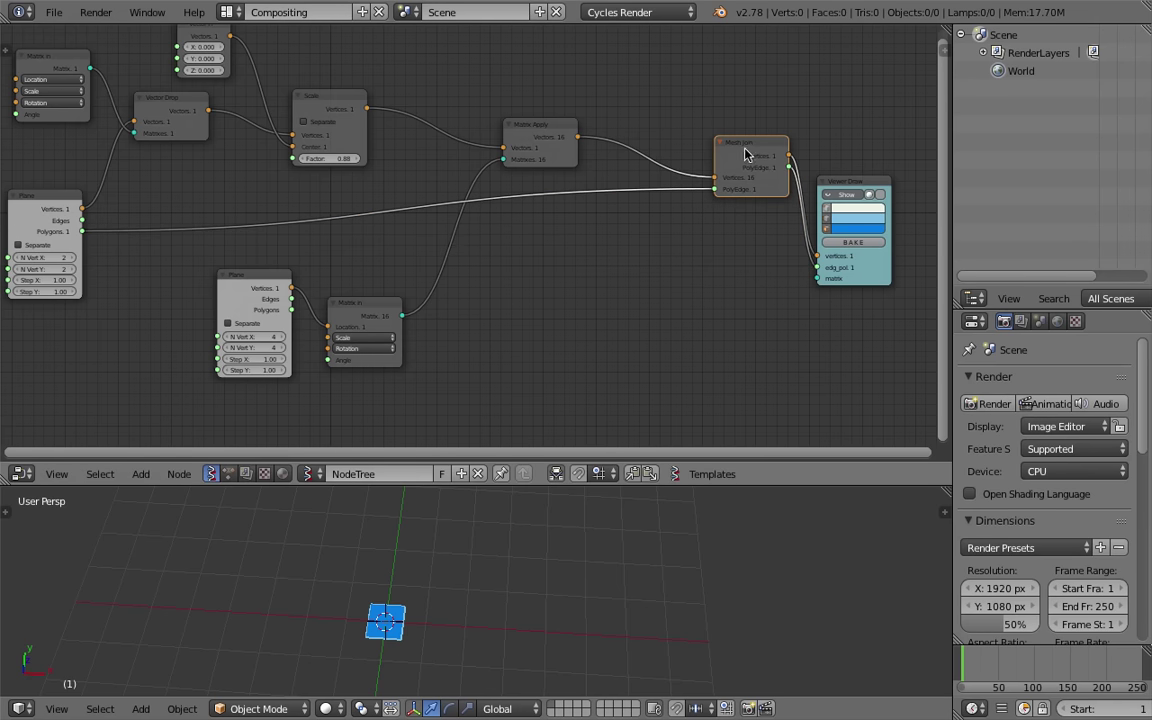
Space out the Mesh Join and Viewer Draw nodes and save the file over itself
left_click_drag(746, 155, 679, 176)
left_click_drag(838, 188, 838, 157)
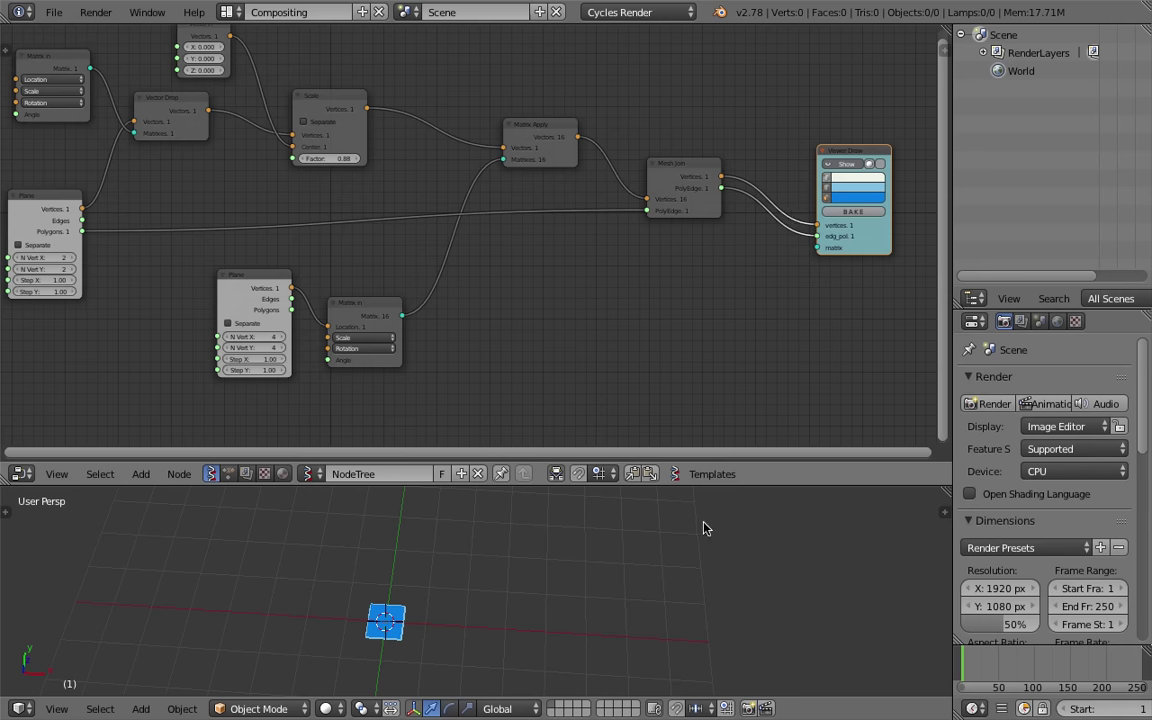
middle_click_drag(694, 195, 684, 197)
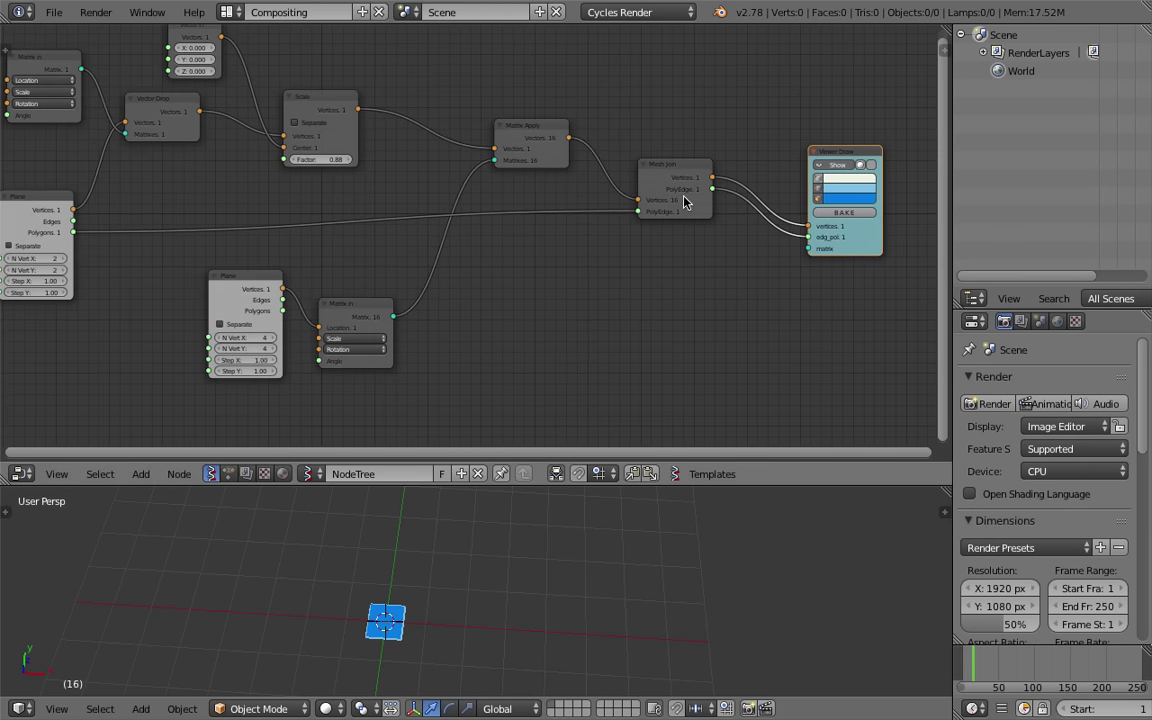
left_click_drag(682, 197, 688, 212)
key("ctrl+s")
middle_click_drag(680, 212, 634, 210)
left_click(675, 207)
scroll(675, 207, "up", 1)
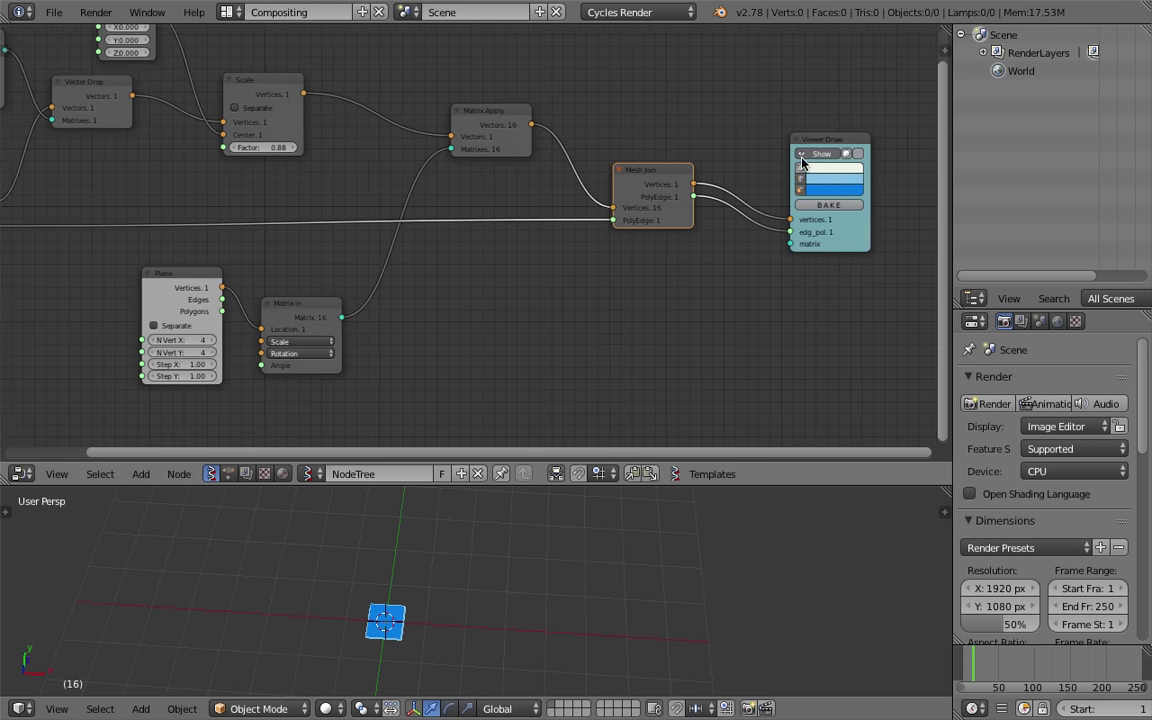
Raise the Viewer Draw node and add a Viewer BMeshMK2 node below it
left_click_drag(827, 131, 825, 67)
middle_click_drag(824, 301, 687, 268)
key("shift+a")
left_click(686, 266)
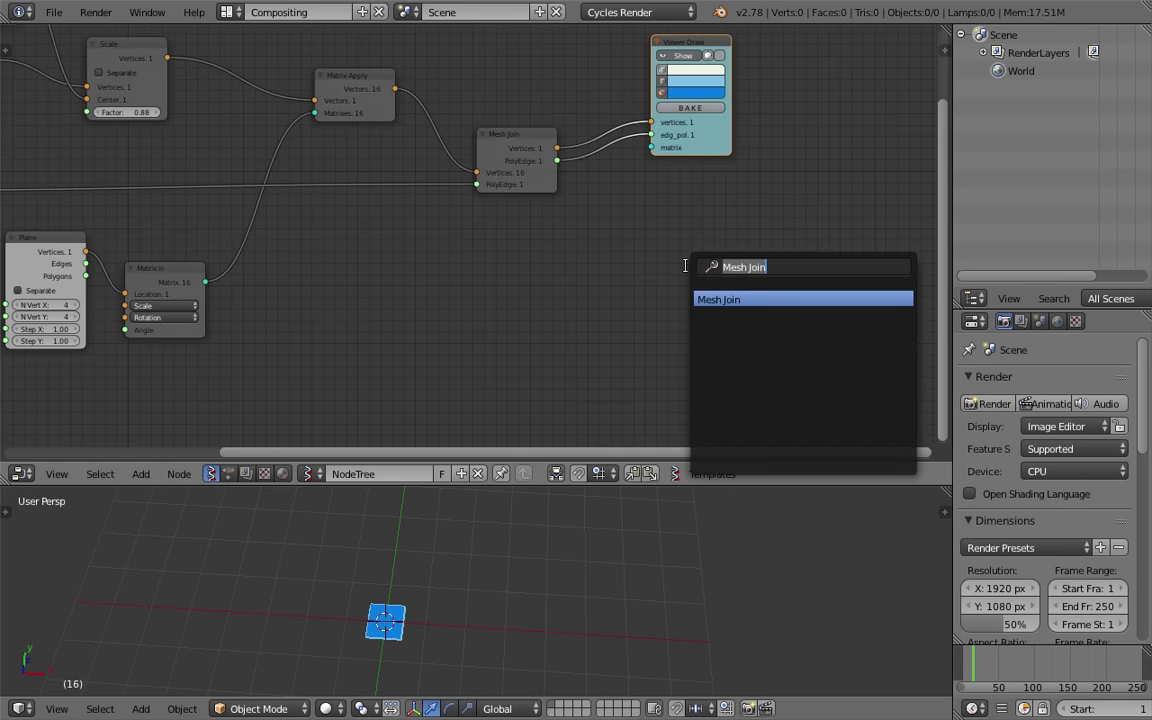
type("bme")
key("Return")
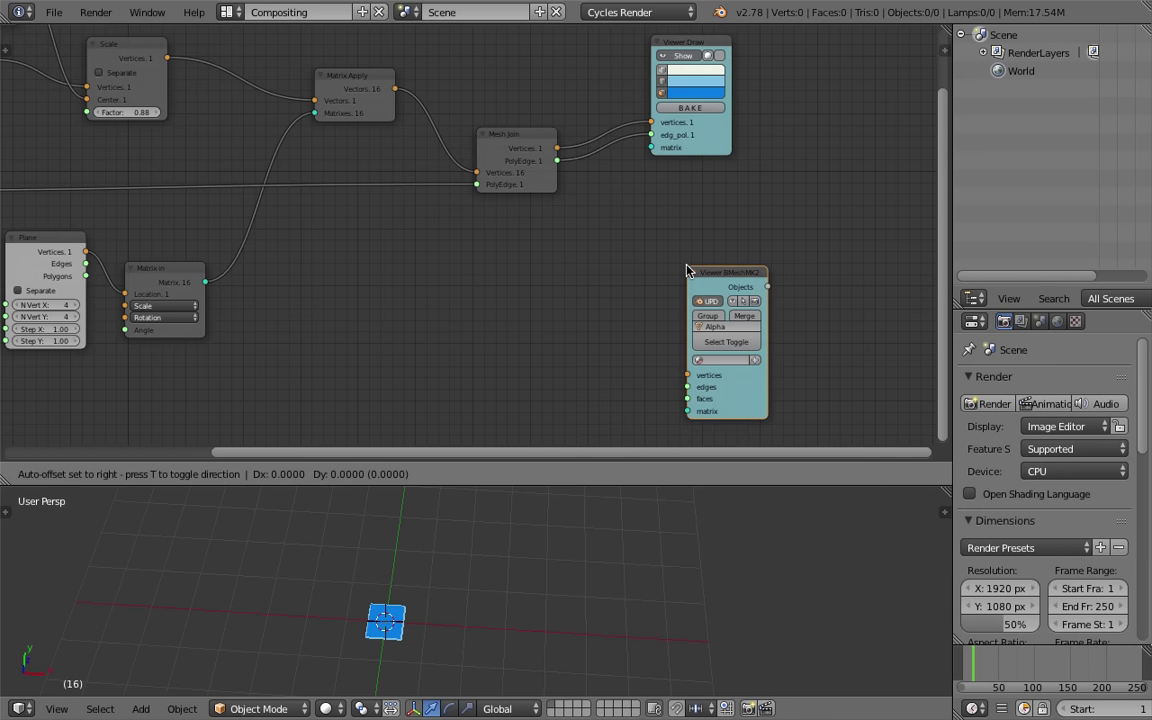
left_click(651, 207)
left_click_drag(558, 150, 607, 268)
Insert a List Repeater into the polygon link before Mesh Join, with level 1, unwrap enabled and number 16
middle_click_drag(550, 217, 611, 252)
middle_click_drag(434, 249, 584, 257)
key("shift+a")
left_click(572, 273)
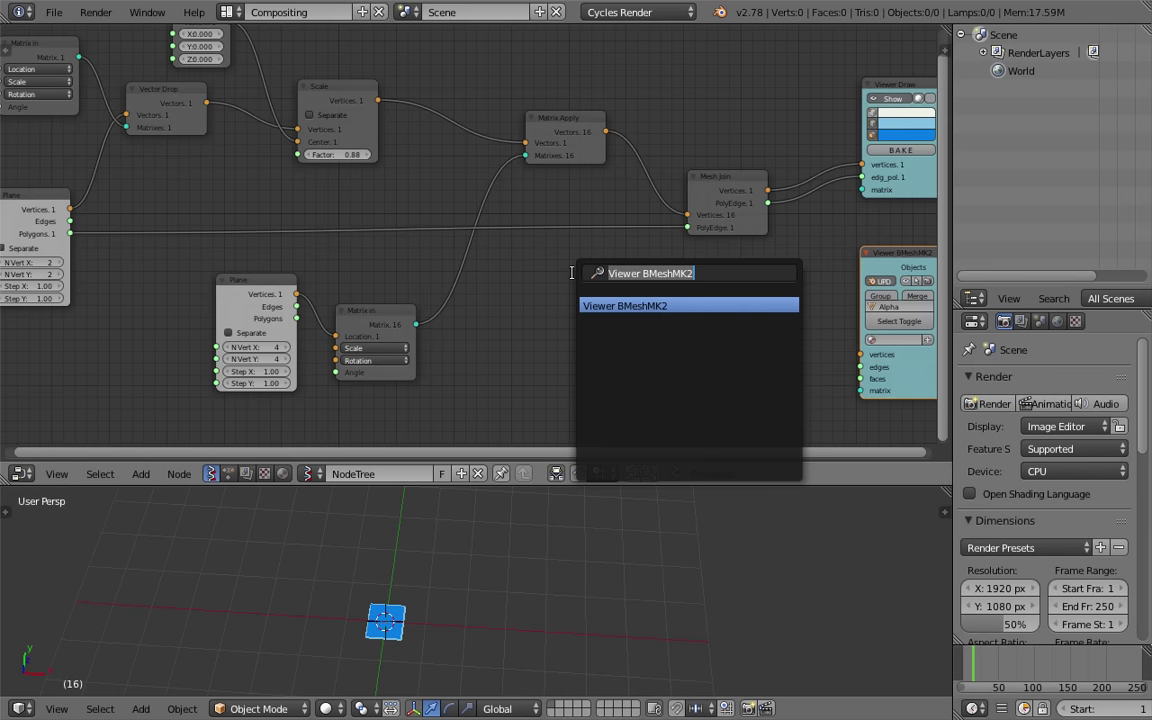
type("p")
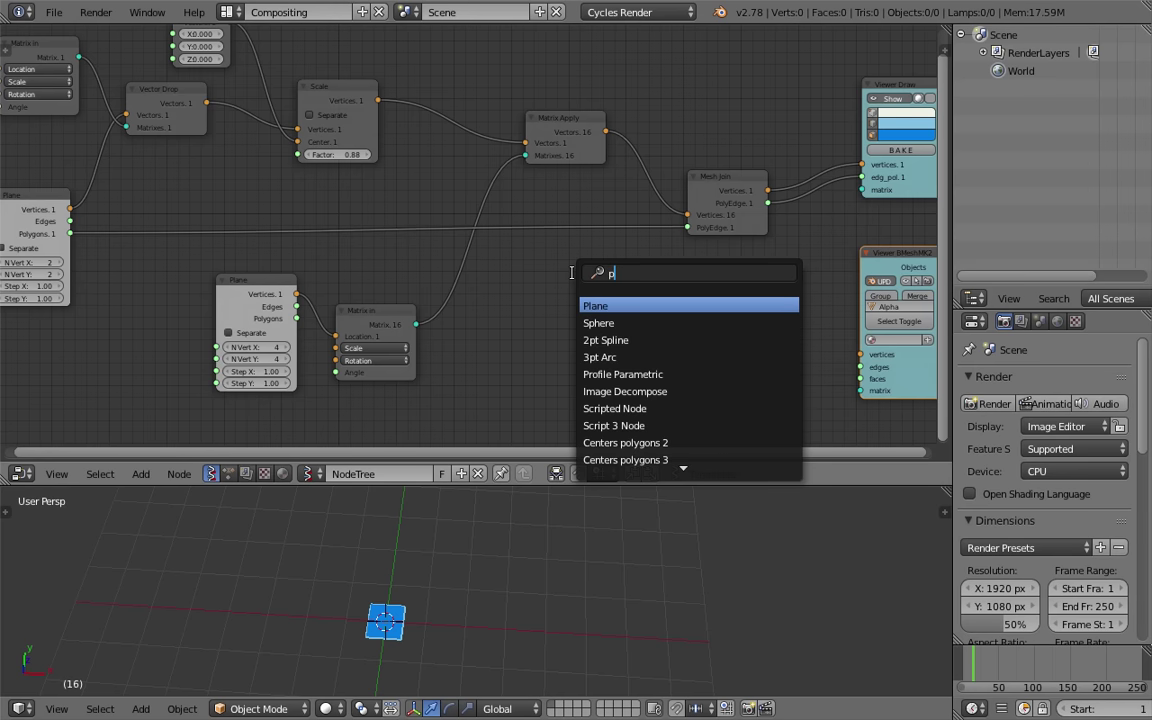
type("list re")
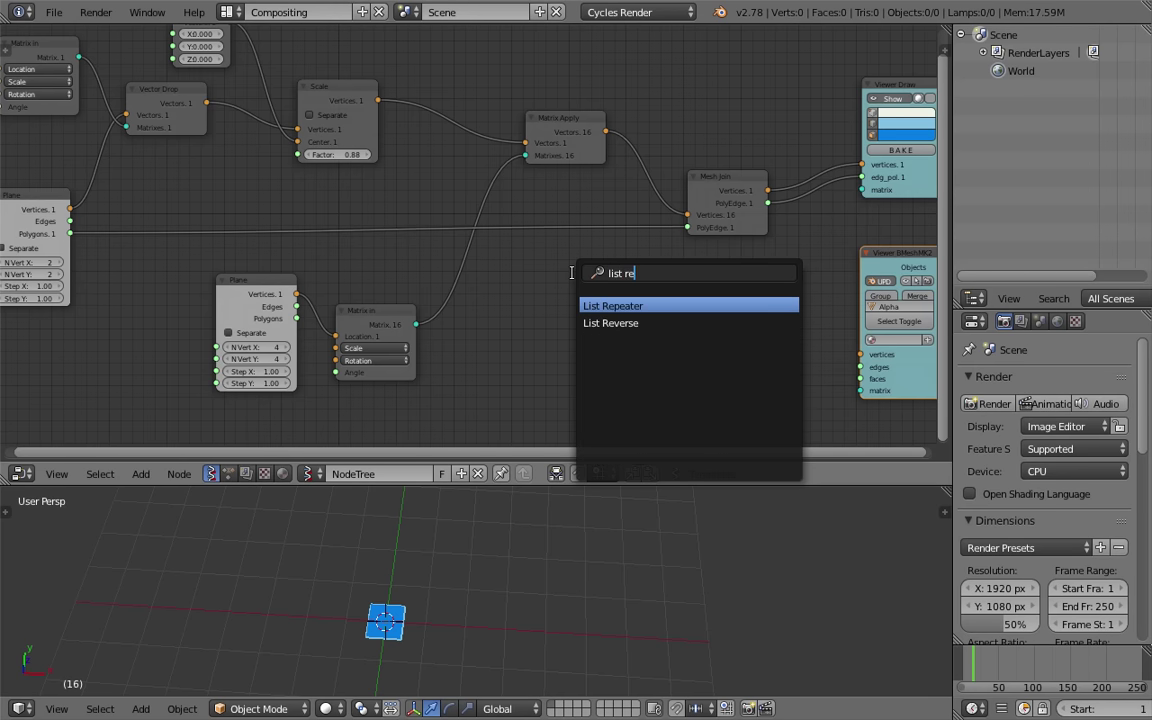
key("Return")
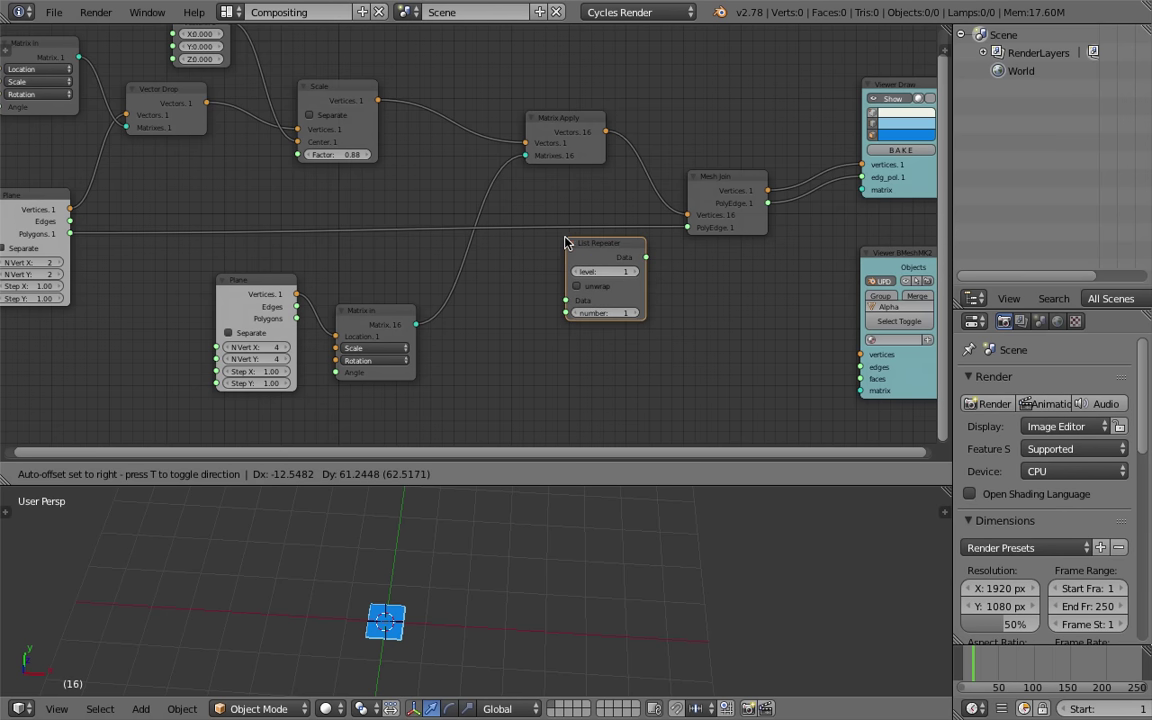
left_click(562, 229)
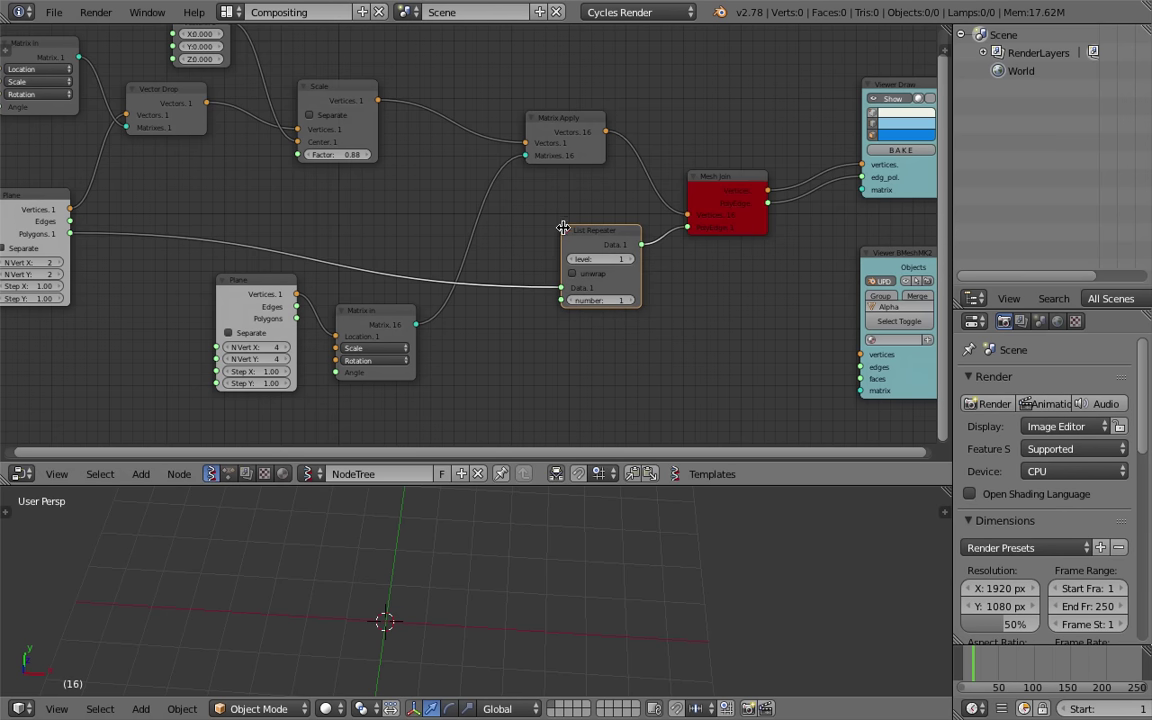
left_click(627, 259)
left_click(575, 273)
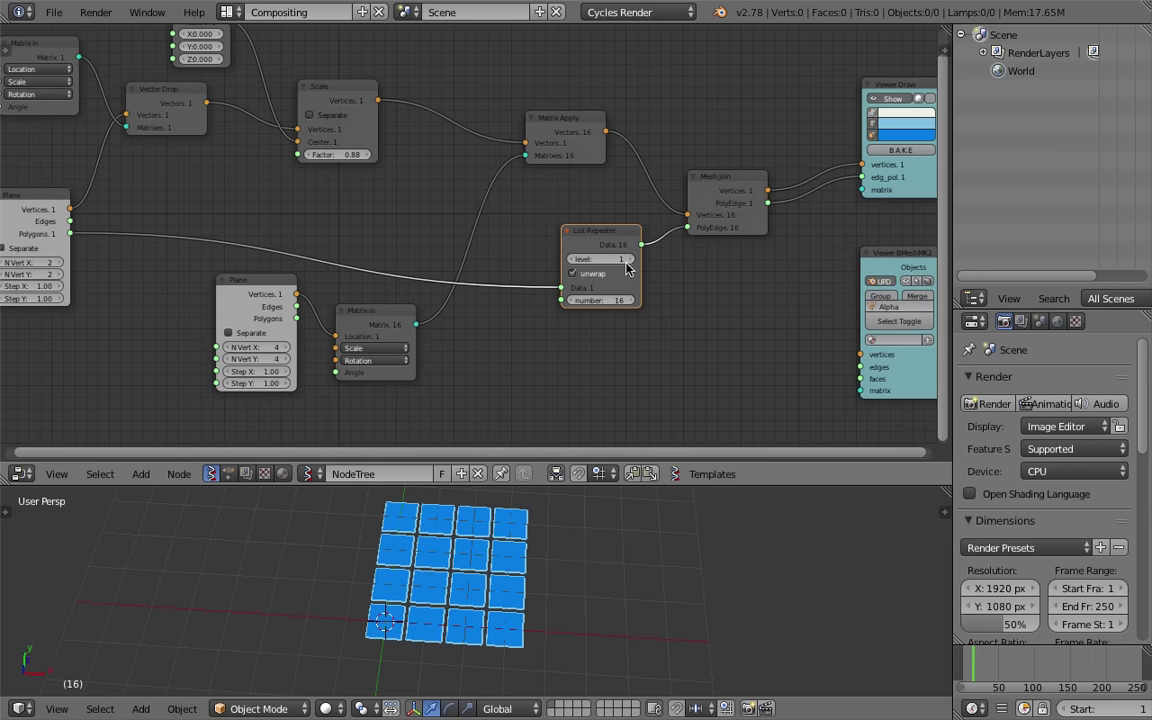
Reposition the List Repeater and move the 4 × 4 Plane and its Matrix in node outward and lower
left_click_drag(613, 247, 585, 233)
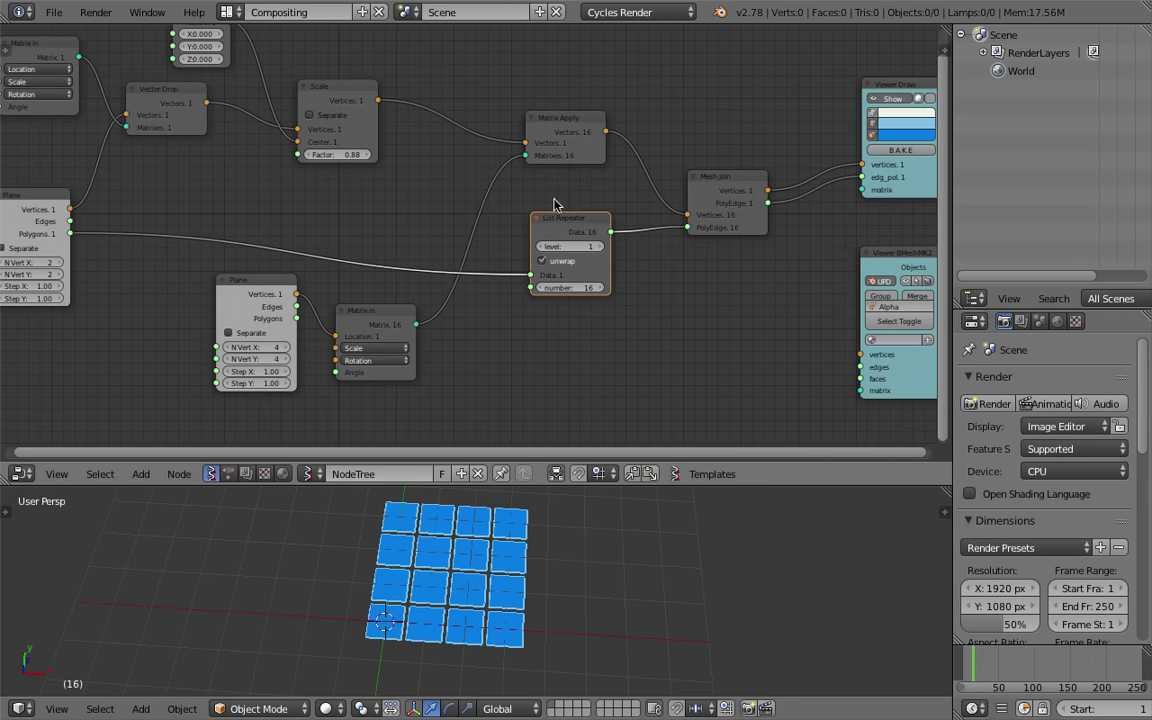
middle_click_drag(556, 204, 622, 196)
left_click_drag(310, 282, 236, 328)
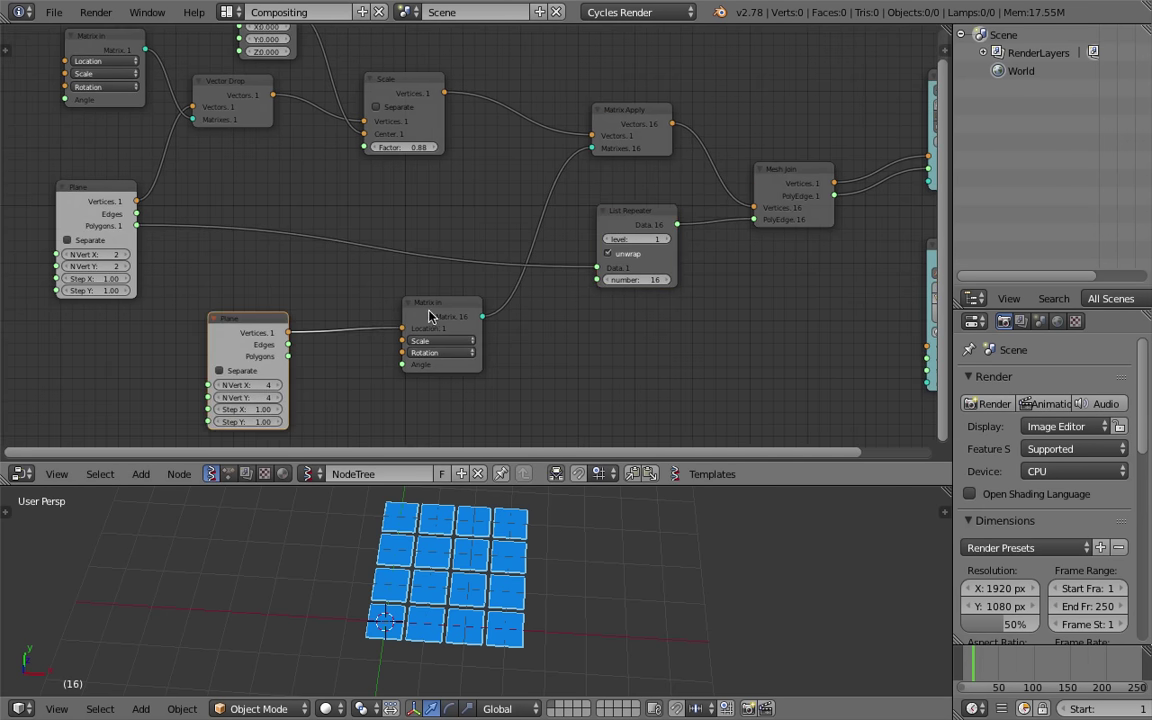
left_click_drag(428, 316, 354, 339)
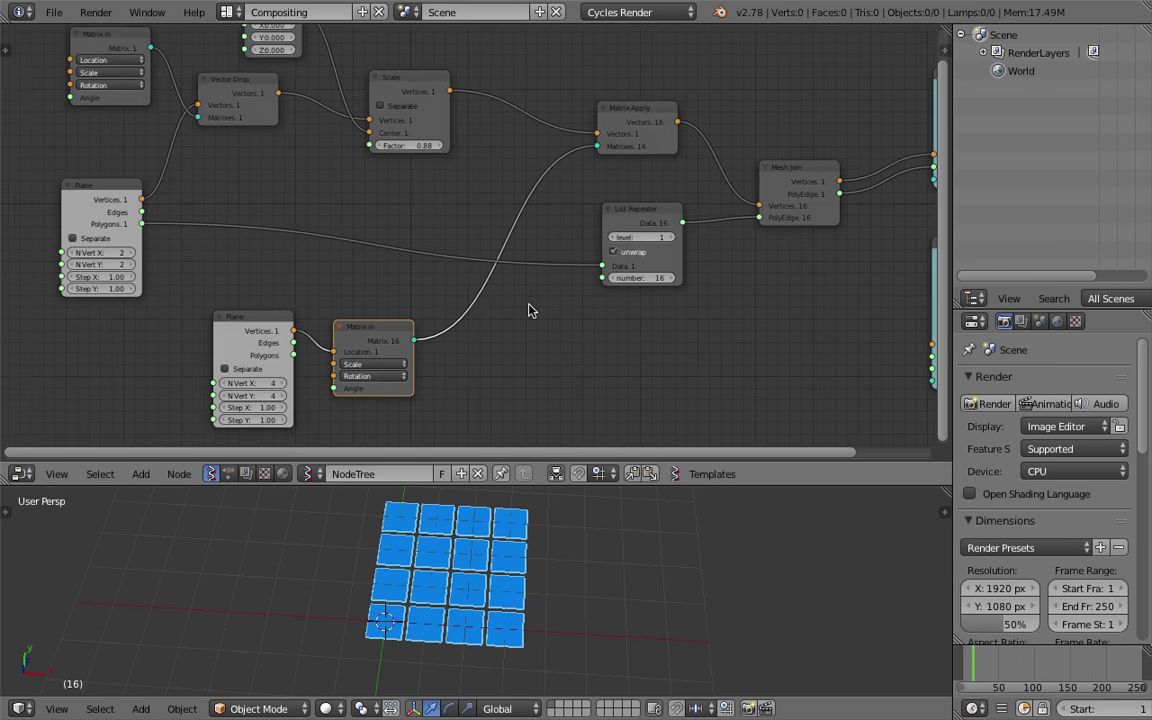
Add a List Length node, connect the lower Matrix in output to its Data input, and save the file
key("space")
type("list")
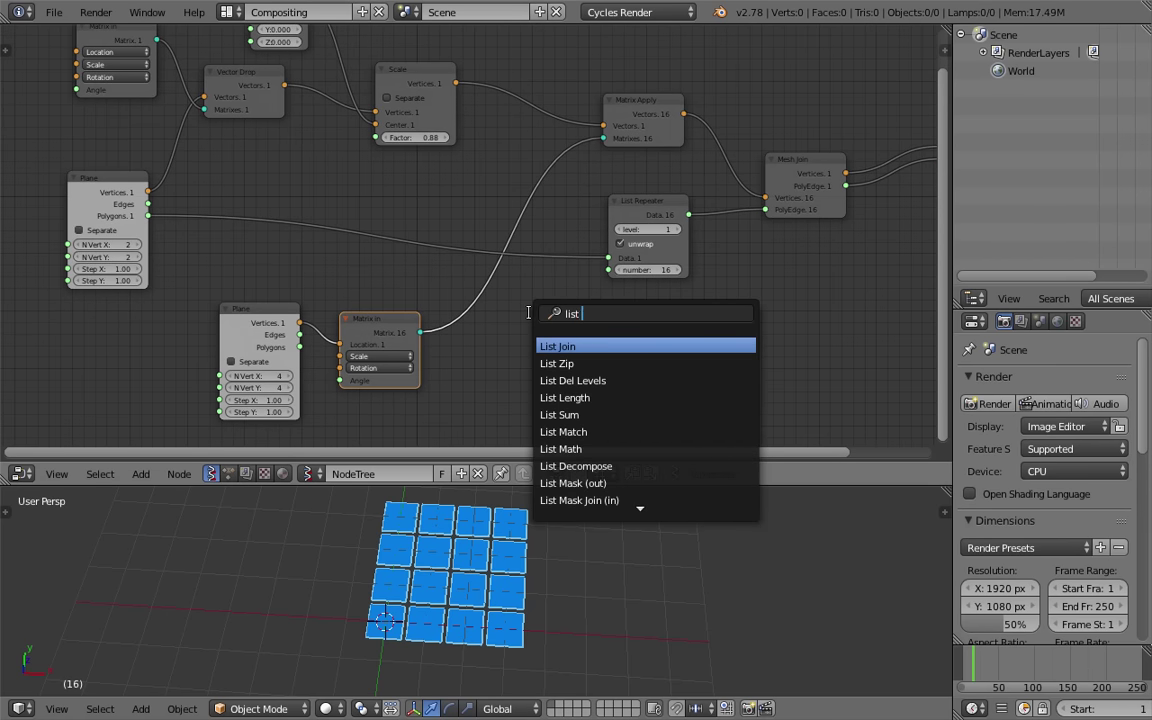
type(" len")
key("Return")
left_click(528, 315)
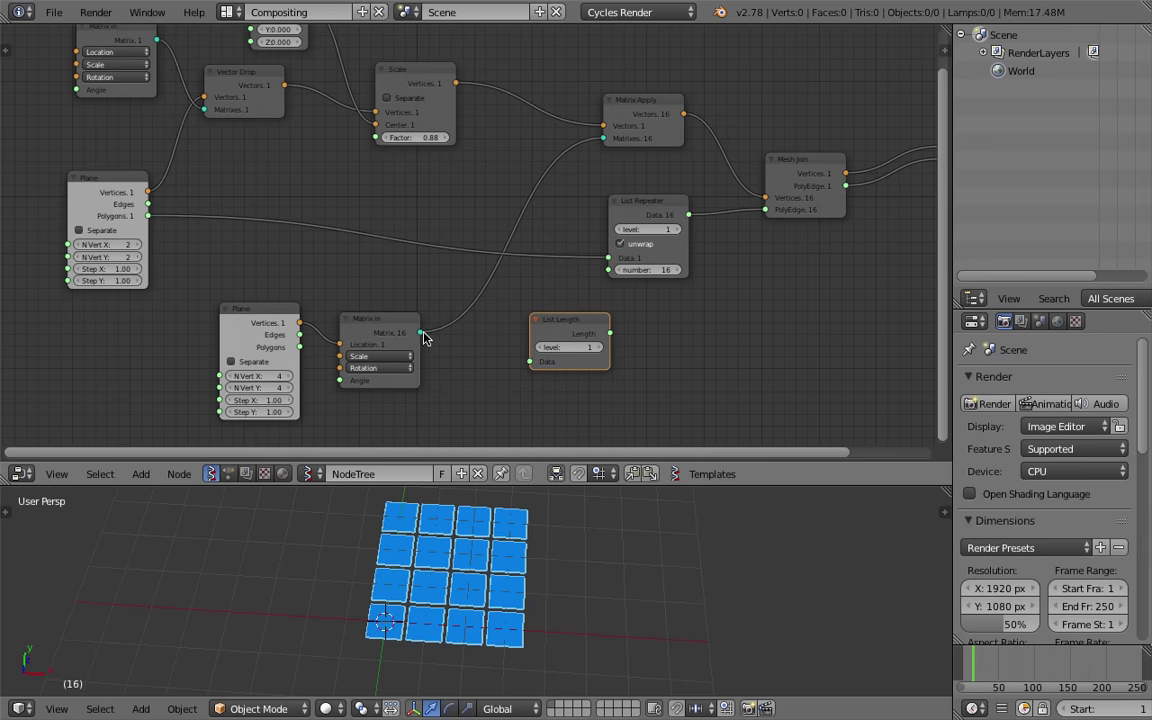
left_click_drag(421, 333, 530, 361)
key("ctrl+s")
left_click(683, 358)
Add a Stethoscope node and connect the List Length output to it
key("shift+a")
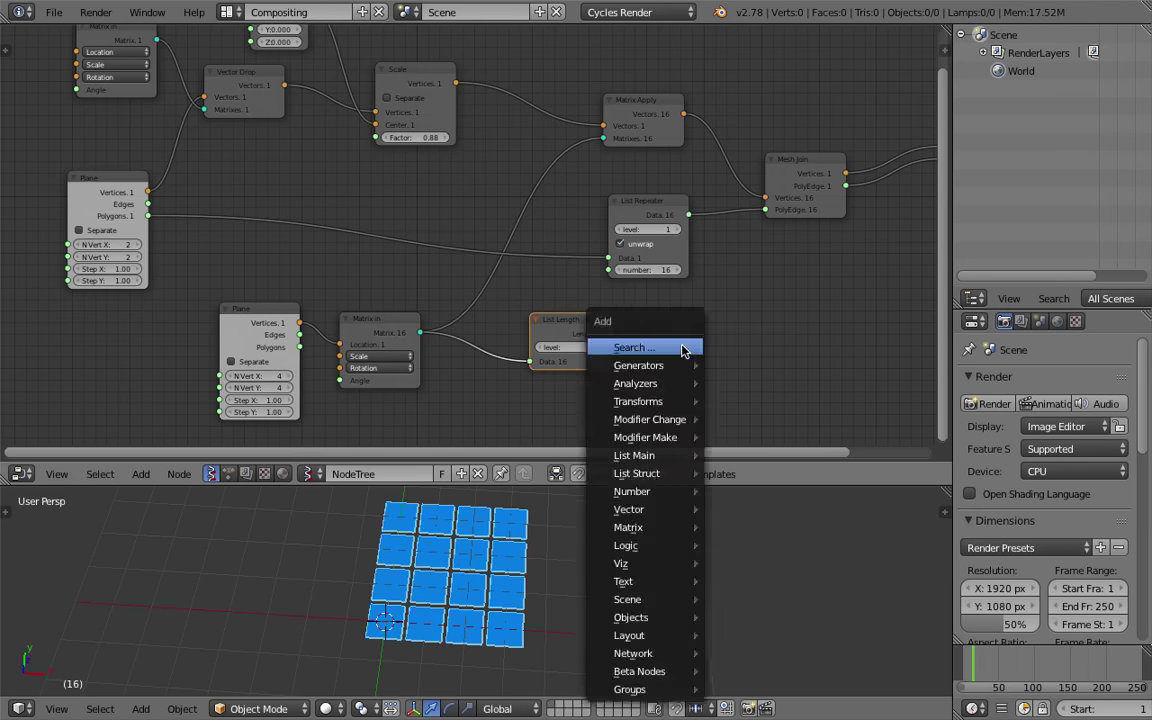
left_click(683, 351)
type("ste")
key("Return")
left_click(682, 334)
left_click_drag(611, 333, 682, 365)
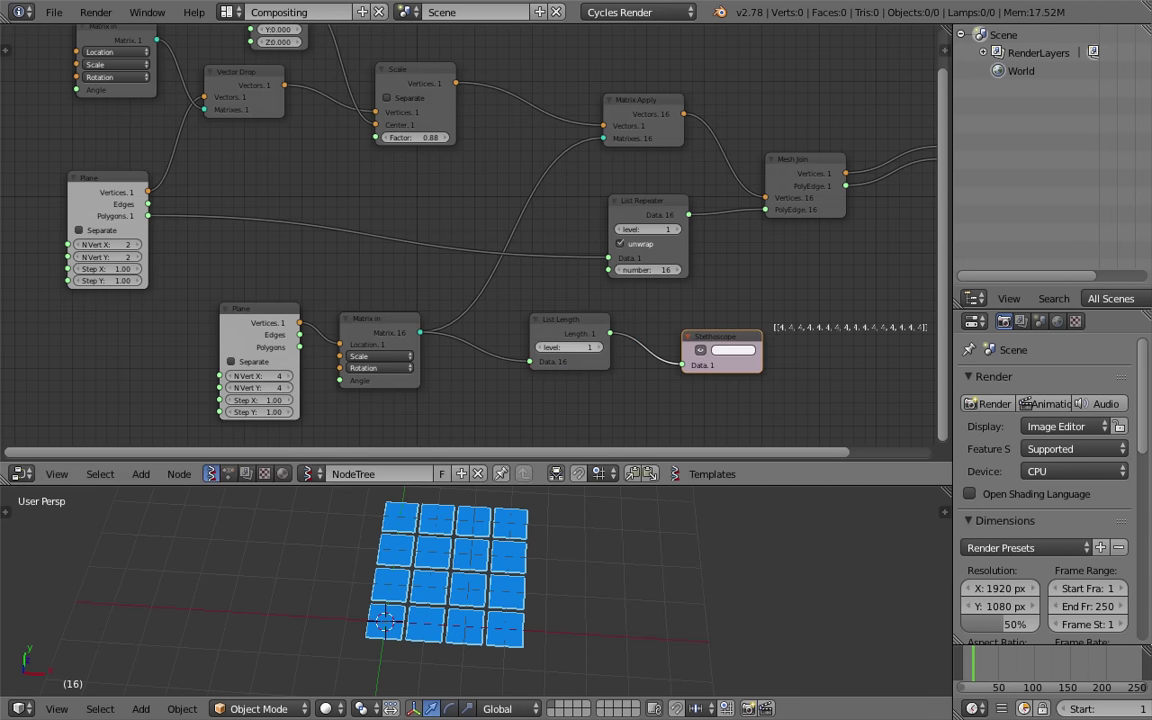
Set the List Length level to 0 and delete the Stethoscope node
left_click(539, 348)
key("x")
Connect the List Length output to the List Repeater's number input and shift the List Length node closer to Matrix in
left_click_drag(610, 333, 608, 270)
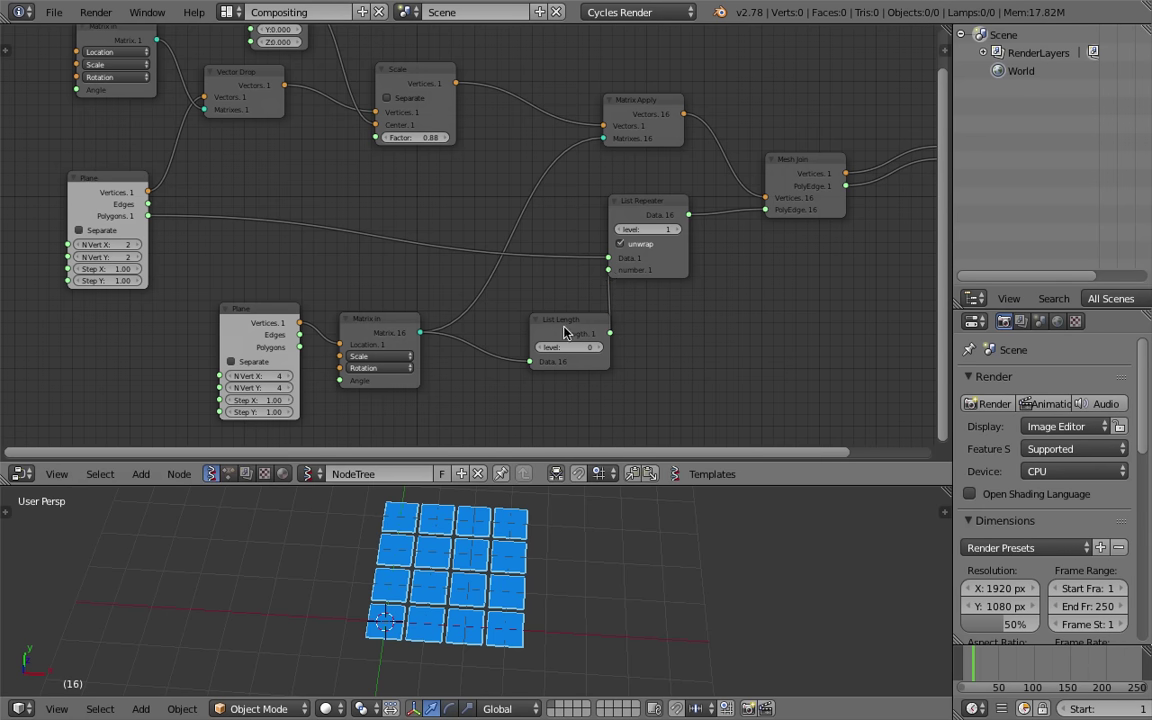
left_click_drag(565, 320, 531, 311)
middle_click_drag(144, 255, 175, 229)
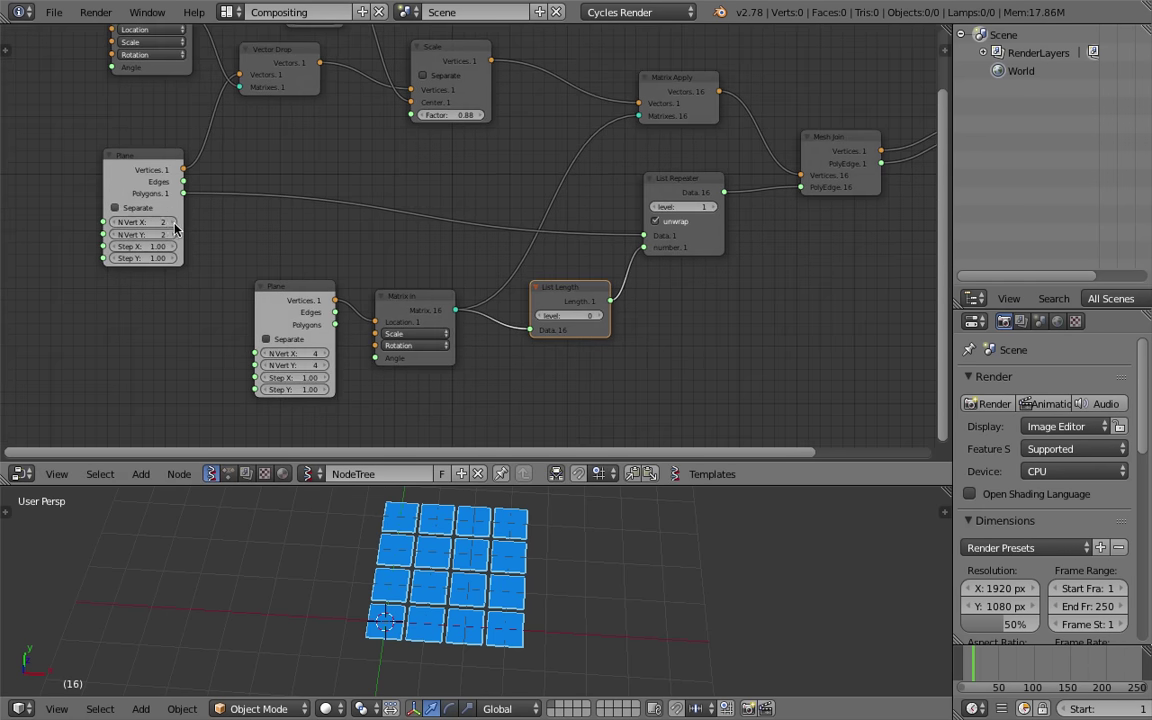
Set the upper Plane node's N Vert X and Y to 4 and increase its Step X and Y to 5.53
double_click(172, 223)
double_click(172, 236)
scroll(632, 612, "down", 3)
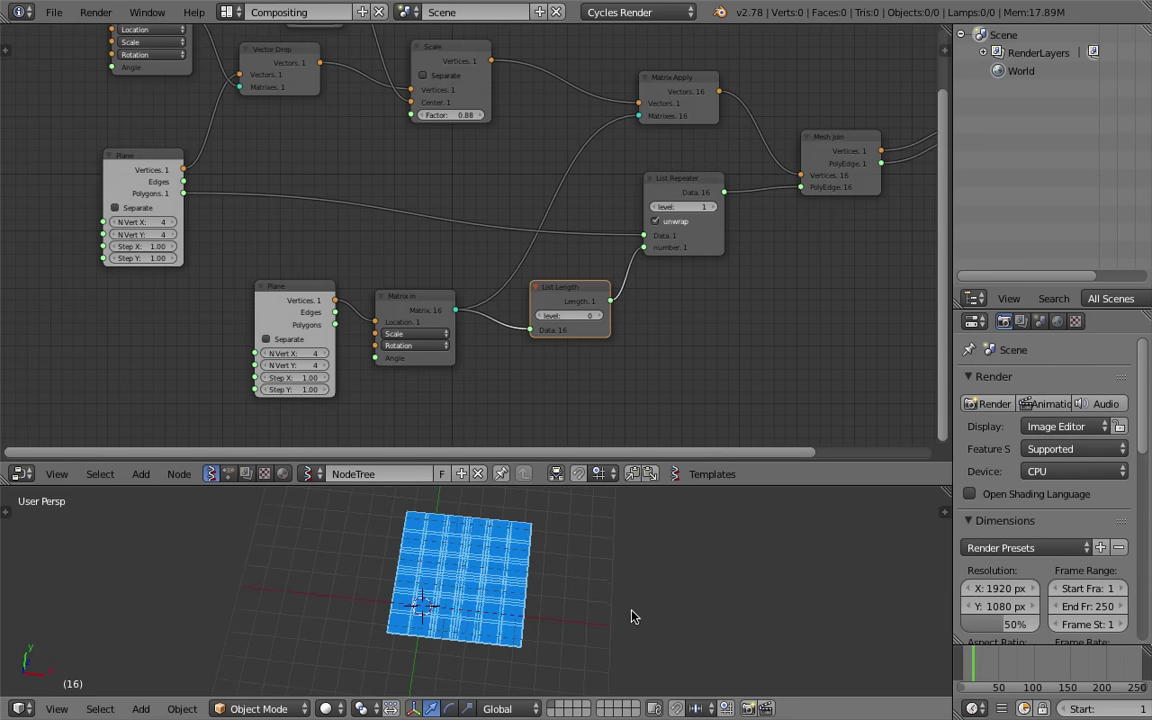
middle_click_drag(222, 141, 253, 197)
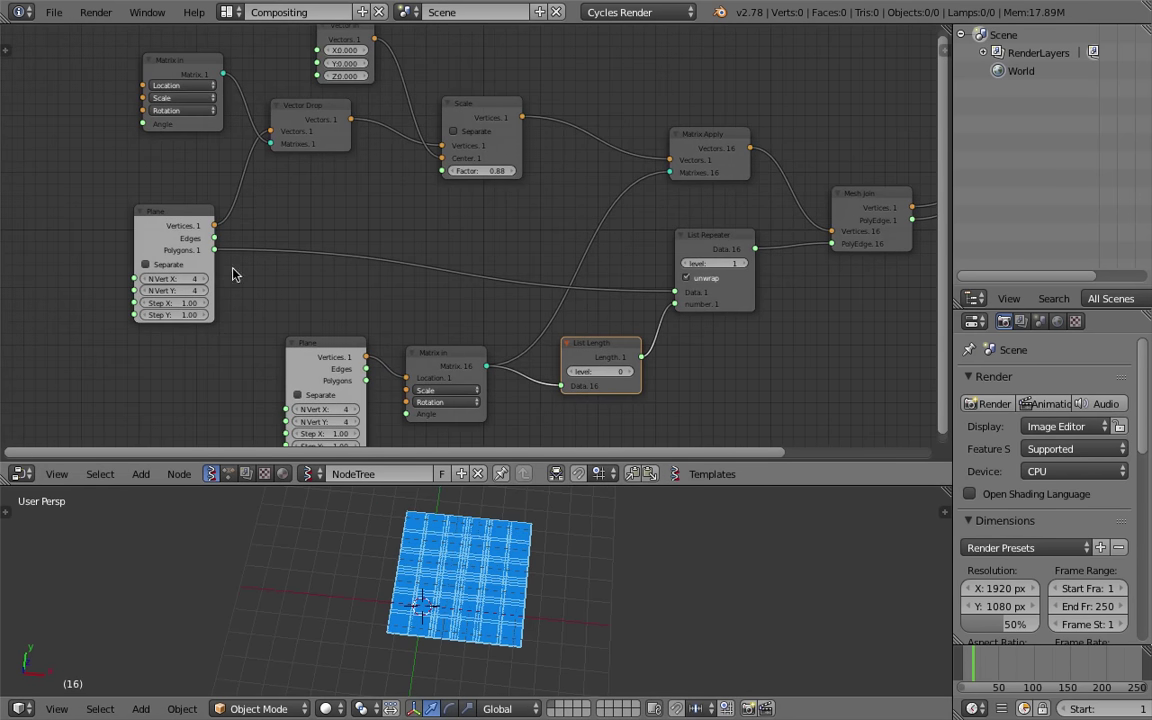
left_click_drag(189, 306, 405, 316)
middle_click_drag(530, 245, 409, 229)
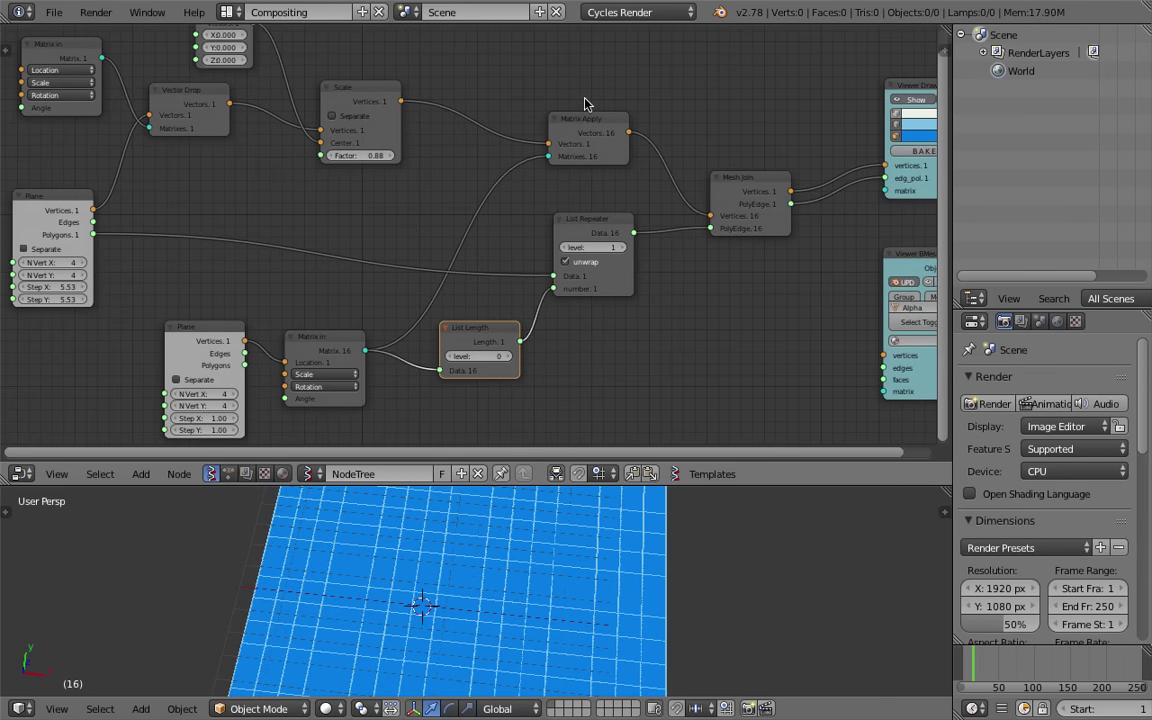
Rearrange the Matrix Apply, Viewer Draw and Mesh Join nodes to space out the right part of the node tree
left_click_drag(587, 117, 578, 81)
mouse_move(633, 215)
middle_mouse_down()
mouse_move(607, 165)
mouse_move(513, 179)
middle_mouse_up()
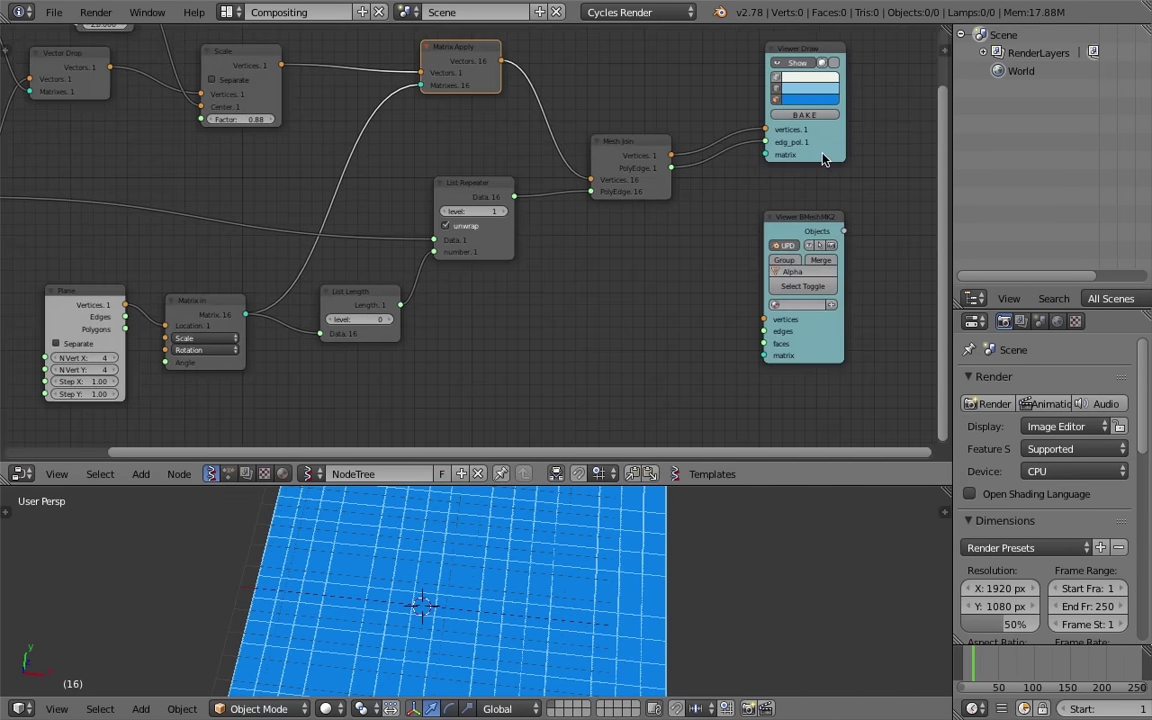
left_click_drag(824, 148, 848, 141)
left_click_drag(621, 158, 621, 138)
Set the upper Plane node's N Vert X and N Vert Y to 8
middle_click_drag(57, 320, 163, 302)
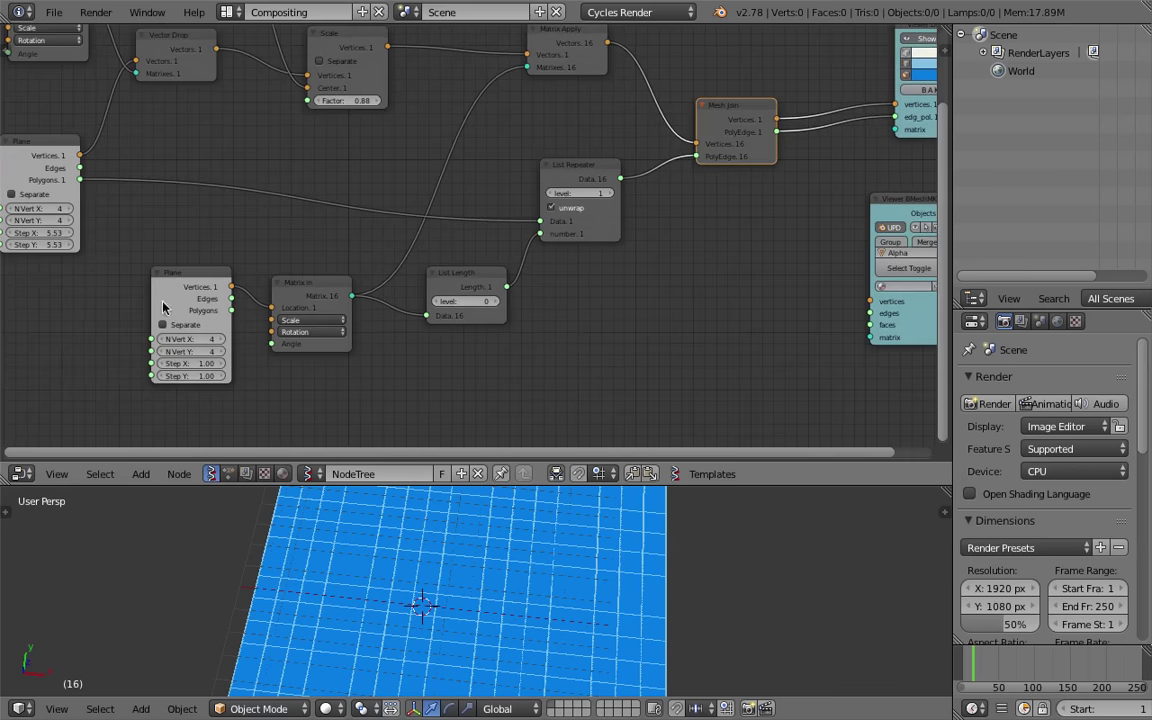
left_click_drag(50, 212, 77, 216)
middle_click_drag(150, 227, 269, 229)
left_click(178, 211)
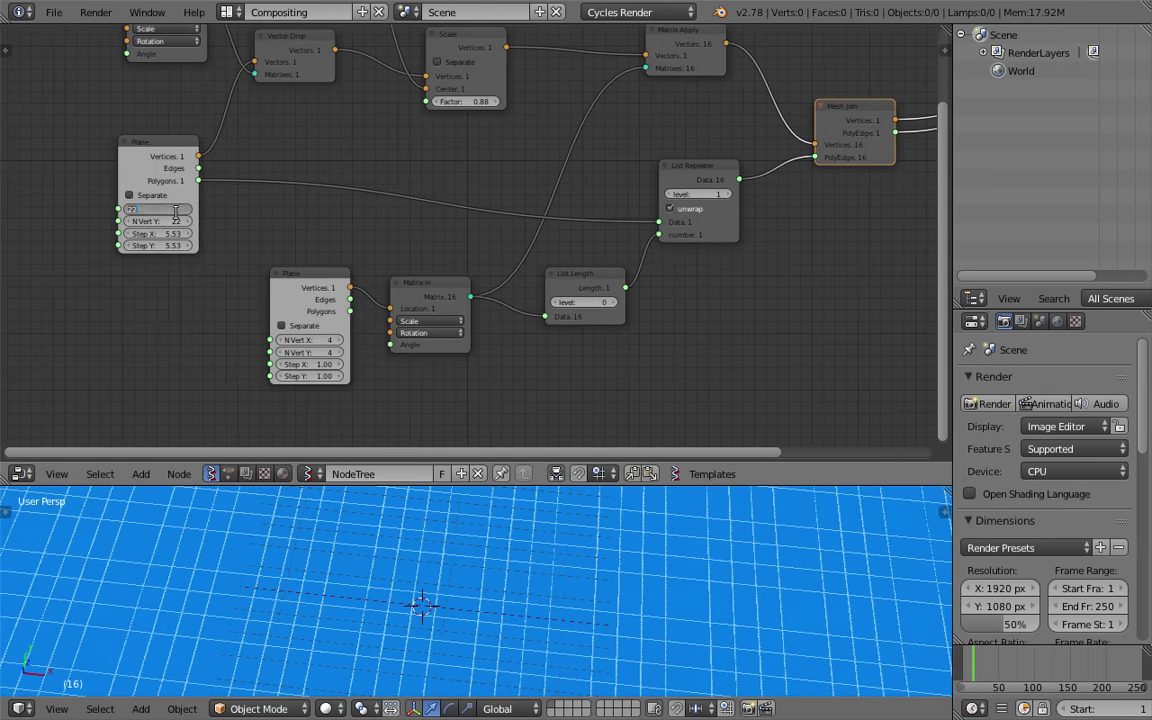
key("Tab")
key("Return")
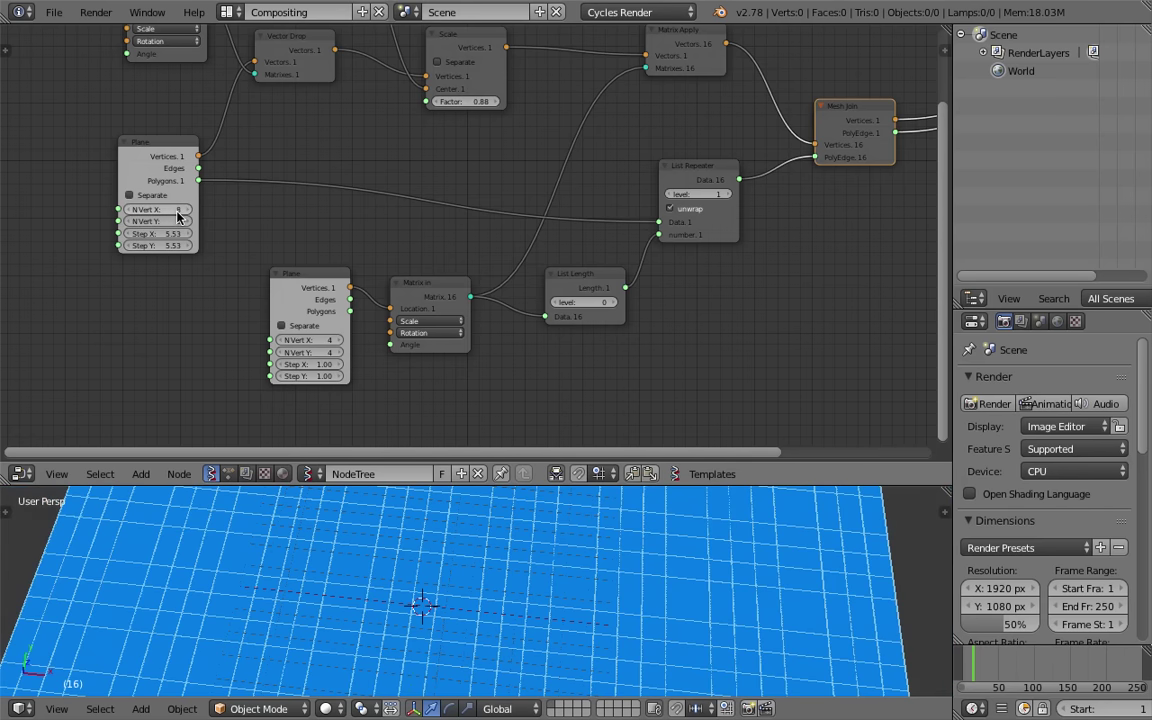
Switch the 3D view to wireframe shading and save the file over the existing one
middle_click_drag(689, 558, 565, 606)
key("z")
middle_click_drag(747, 376, 658, 280)
key("ctrl+s")
left_click(658, 278)
scroll(595, 552, "down", 2)
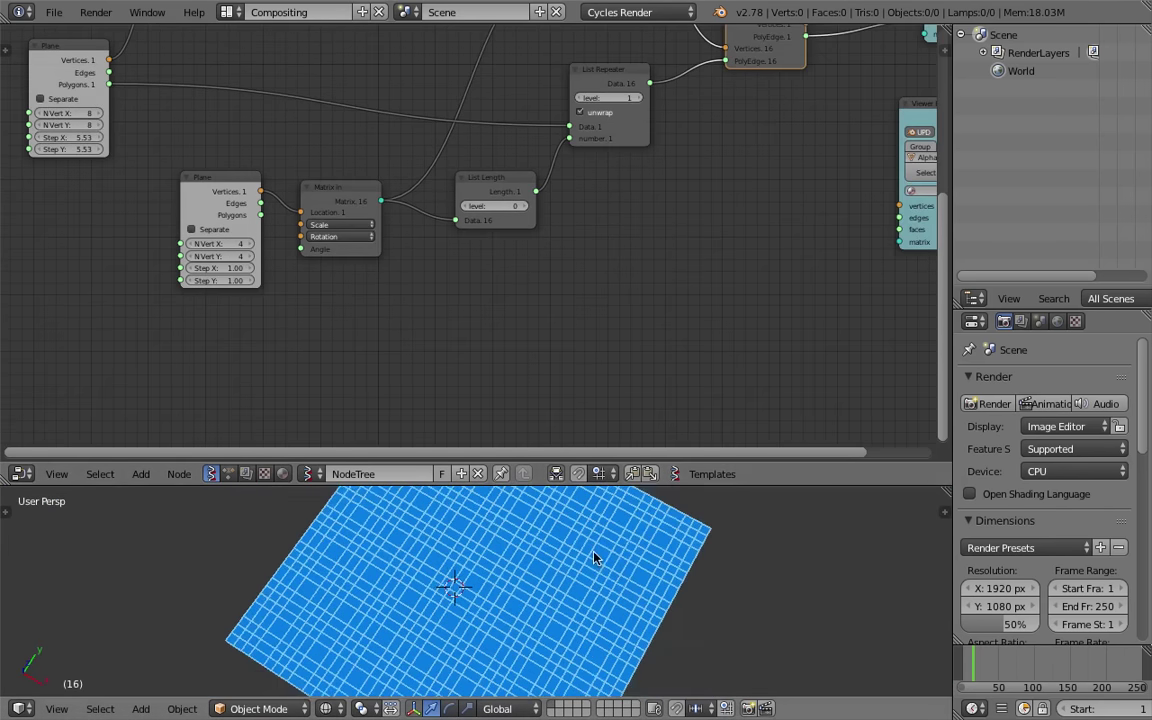
middle_click_drag(595, 552, 620, 585)
Set the upper Plane's Step X and Y to 1 and increase the lower Plane's Step X and Y to 7.93
middle_click_drag(359, 285, 392, 356)
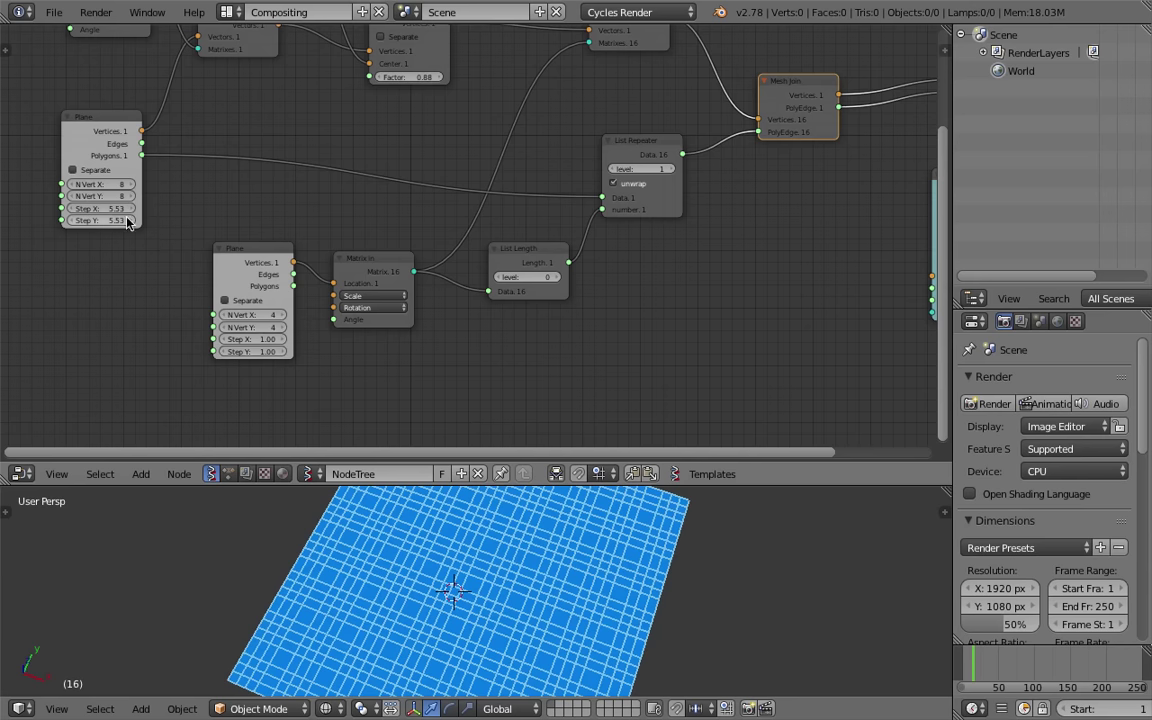
left_click_drag(124, 220, 120, 209)
type("1")
key("Return")
left_click_drag(261, 340, 361, 352)
middle_click_drag(171, 206, 312, 220)
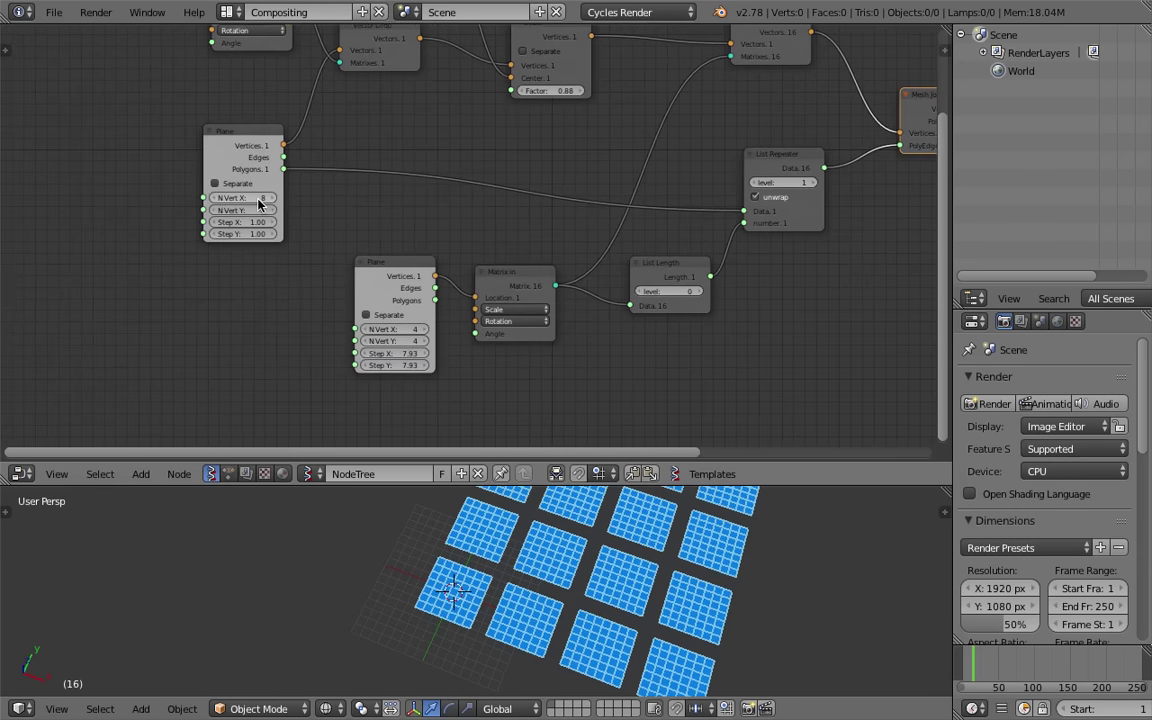
Set the upper Plane's N Vert X and Y to 2 and move the node up and away from the lower Plane
left_click_drag(258, 199, 205, 211)
middle_click_drag(344, 213, 354, 251)
left_click_drag(257, 169, 169, 101)
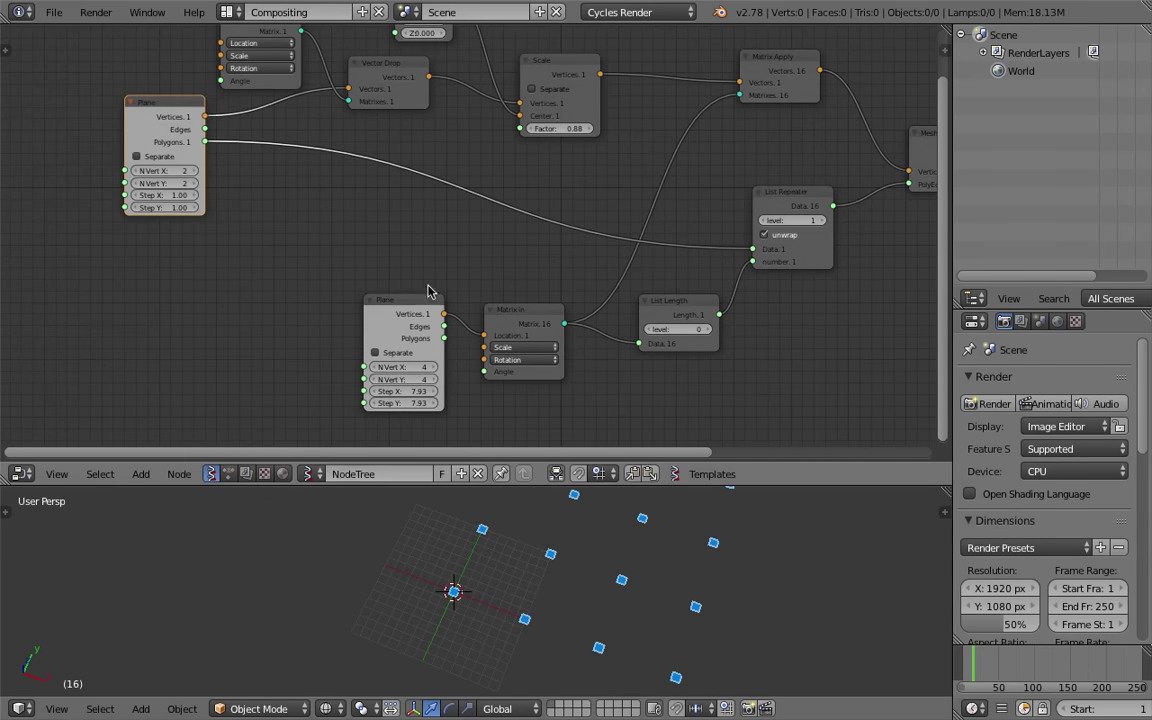
Set the lower Plane node's Step X and Step Y to 1
middle_click_drag(430, 336, 419, 265)
scroll(419, 265, "up", 1)
left_click_drag(400, 338, 400, 351)
type("1")
key("Return")
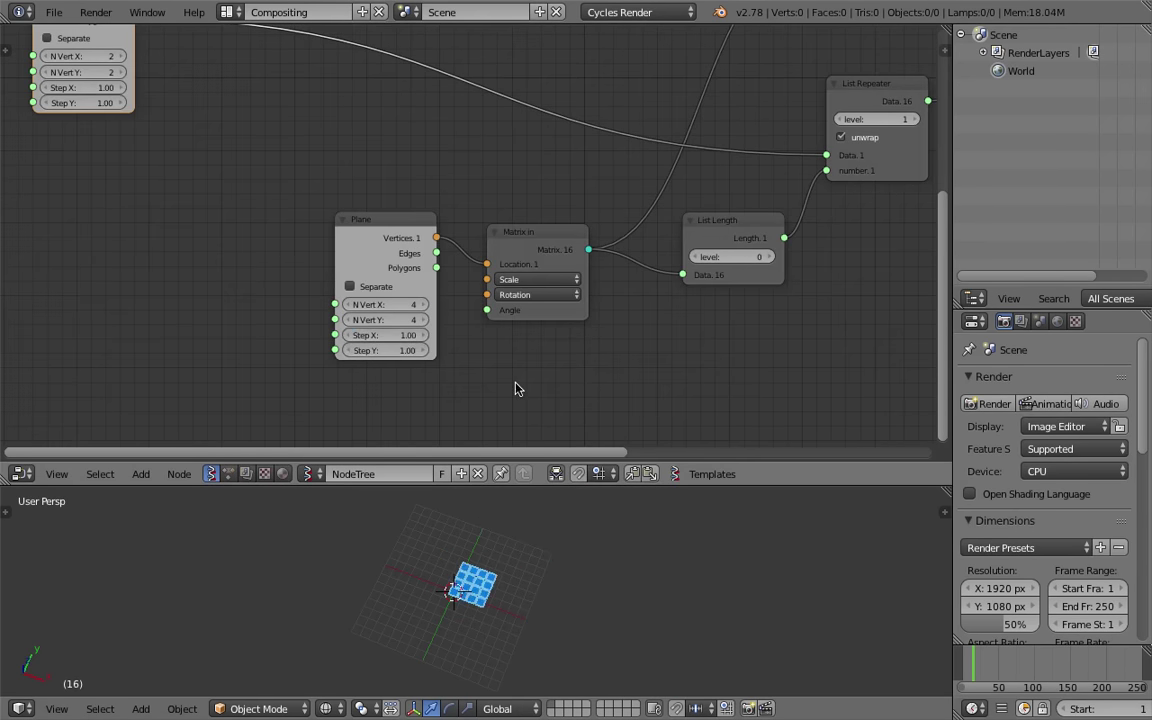
Set the lower Plane node's N Vert X and Y to 8 and enter 1 for its Step X and Y
scroll(487, 587, "up", 10)
middle_click_drag(487, 588, 517, 584)
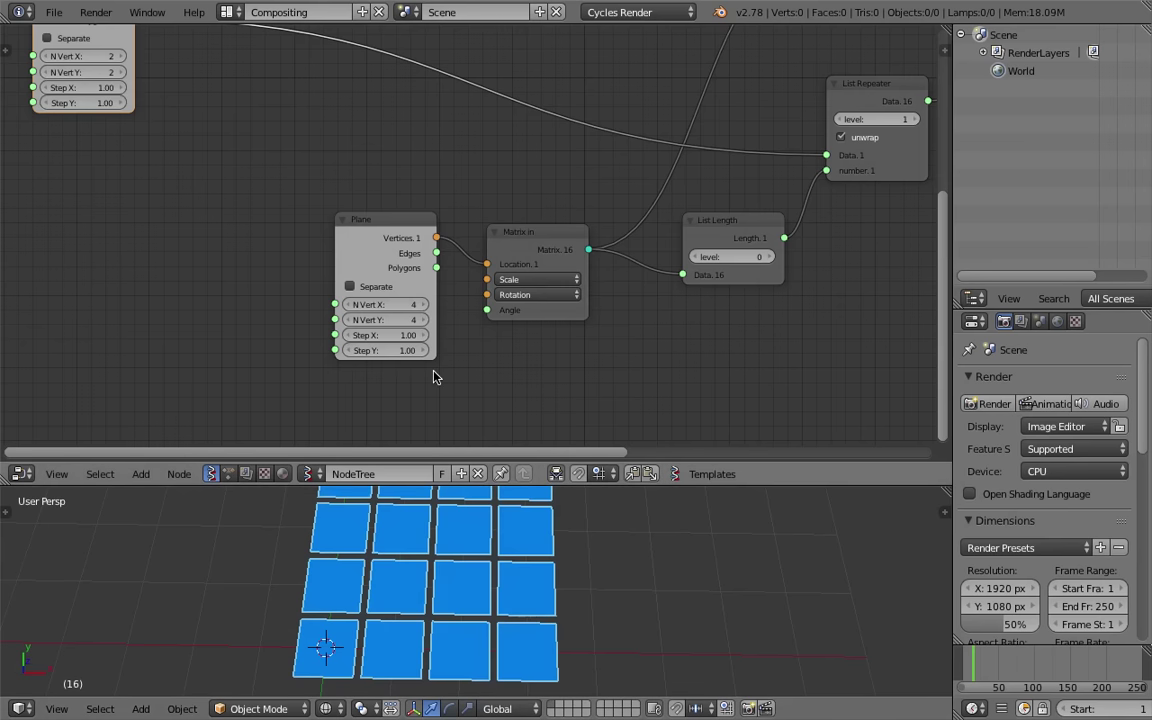
left_click_drag(404, 307, 404, 321)
type("8")
key("Return")
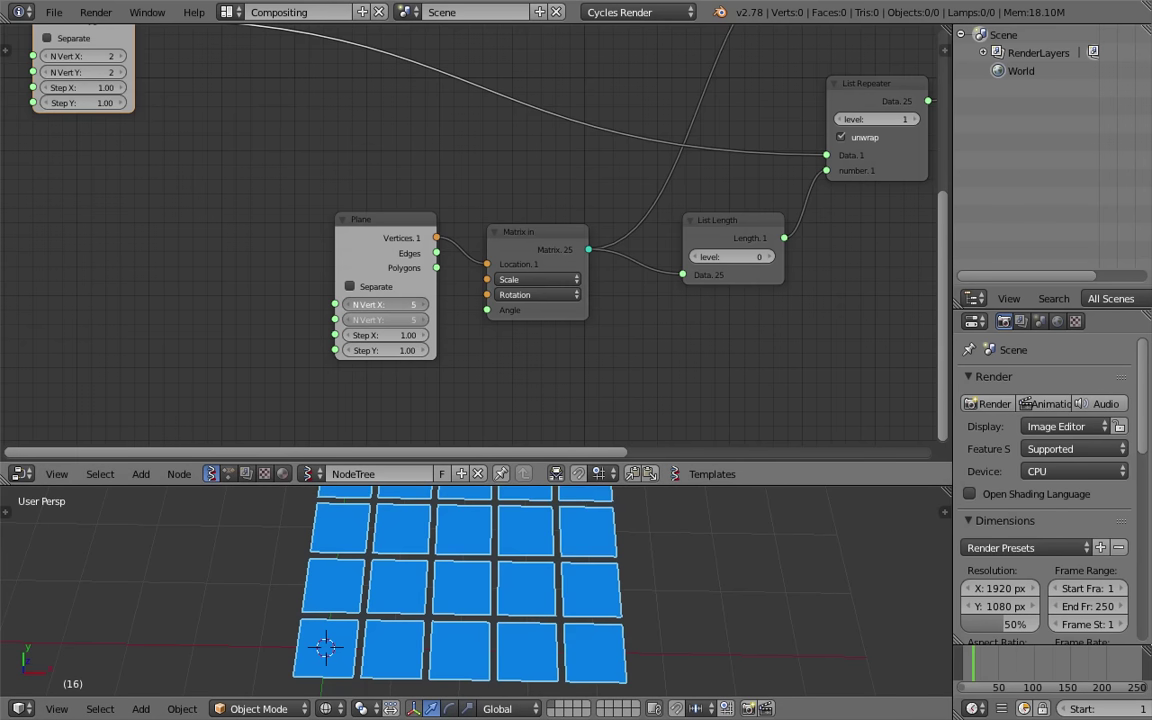
scroll(600, 552, "down", 6)
middle_click_drag(581, 571, 563, 588, "shift")
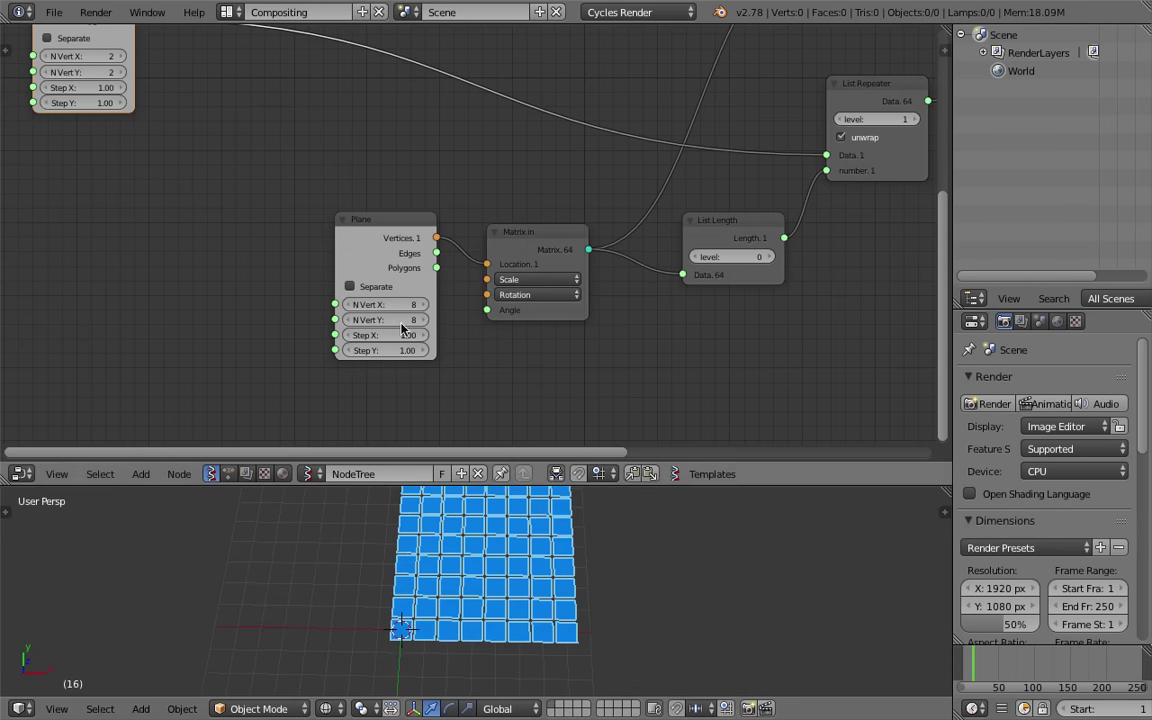
mouse_move(392, 332)
left_mouse_down()
mouse_move(420, 351)
mouse_move(472, 351)
mouse_move(393, 350)
left_mouse_up()
type("1")
key("Return")
Lower the Scale node's Factor to 0.82 to widen the gaps between the planes
middle_click_drag(388, 305, 386, 420)
middle_click_drag(344, 208, 345, 267)
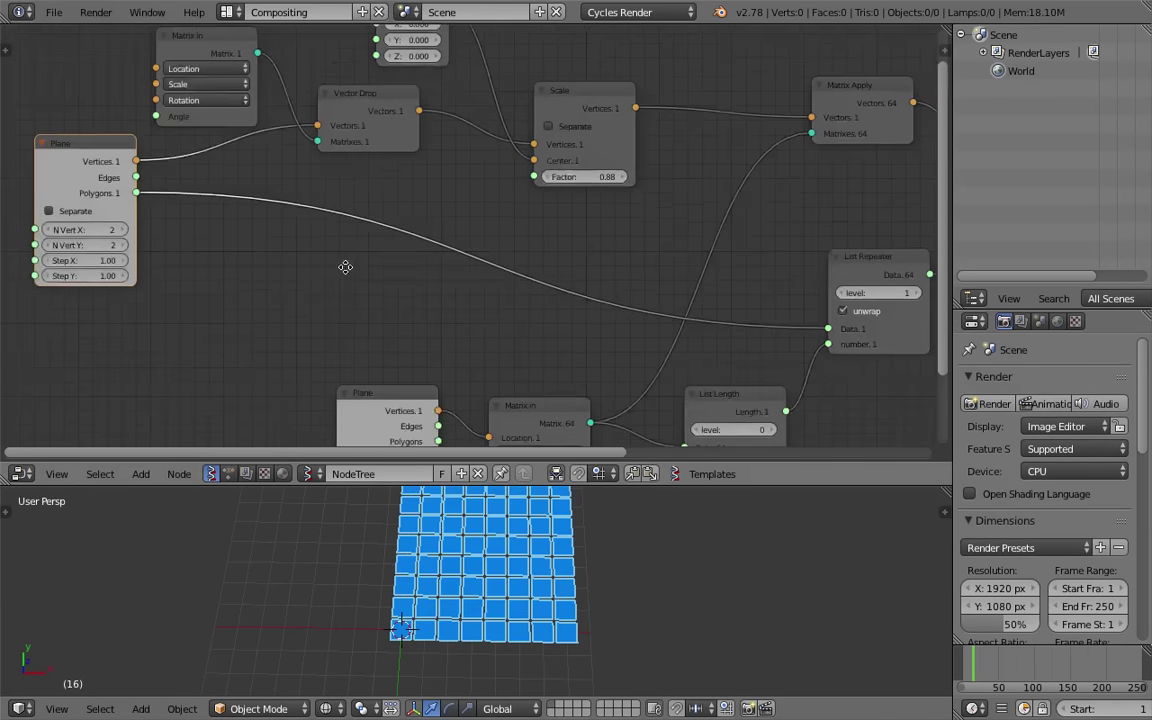
scroll(542, 186, "up", 3)
middle_click_drag(542, 186, 561, 220)
left_click_drag(633, 211, 609, 211)
middle_click_drag(711, 415, 462, 320)
left_click_drag(421, 120, 436, 120)
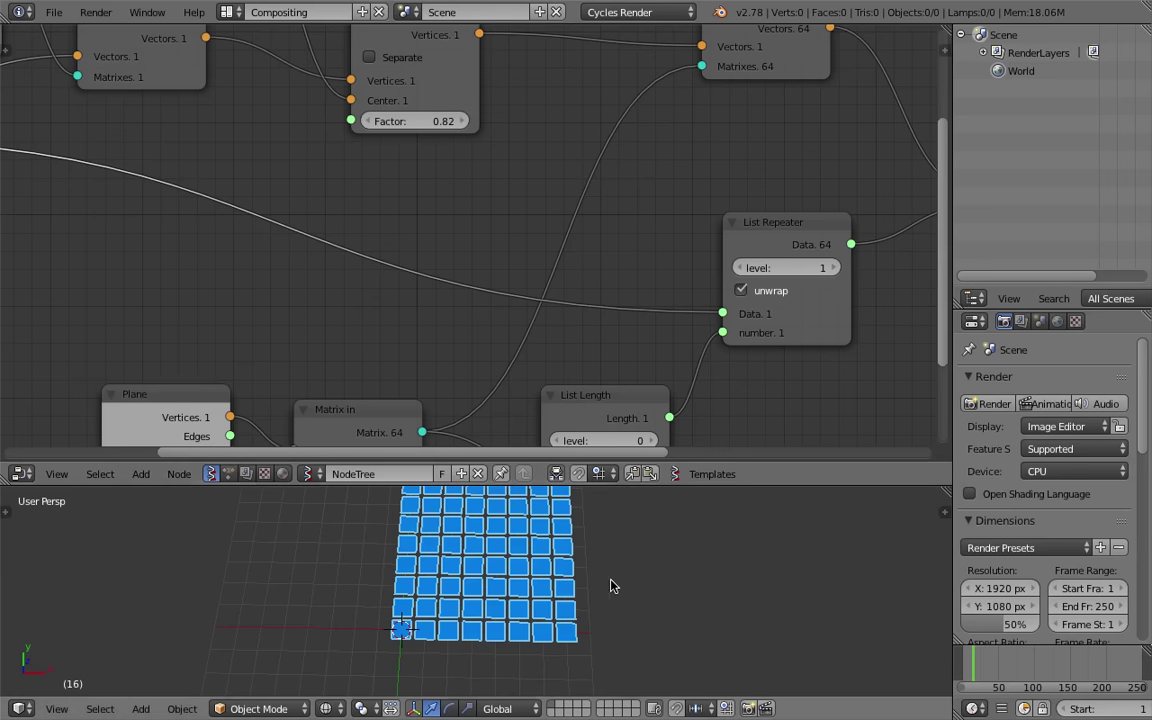
Enlarge the 3D view by shrinking the node editor above it, and save the file over the existing one
scroll(612, 581, "up", 1)
left_click_drag(610, 485, 611, 442)
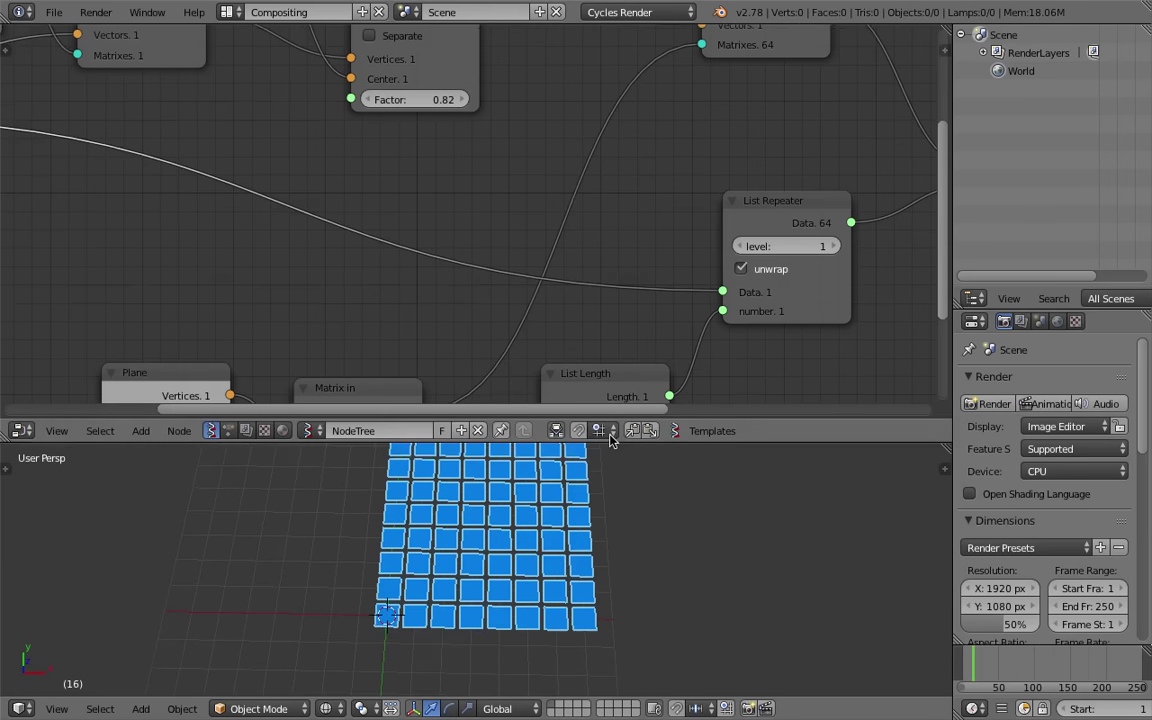
middle_click_drag(585, 292, 466, 211)
key("ctrl+s")
left_click(466, 211)
scroll(708, 281, "down", 1)
scroll(708, 281, "down", 1)
Bake the grid from the Viewer Draw node, move the baked mesh beside the preview, and switch to solid shading
mouse_move(905, 160)
middle_mouse_down()
mouse_move(710, 213)
mouse_move(440, 249)
middle_mouse_up()
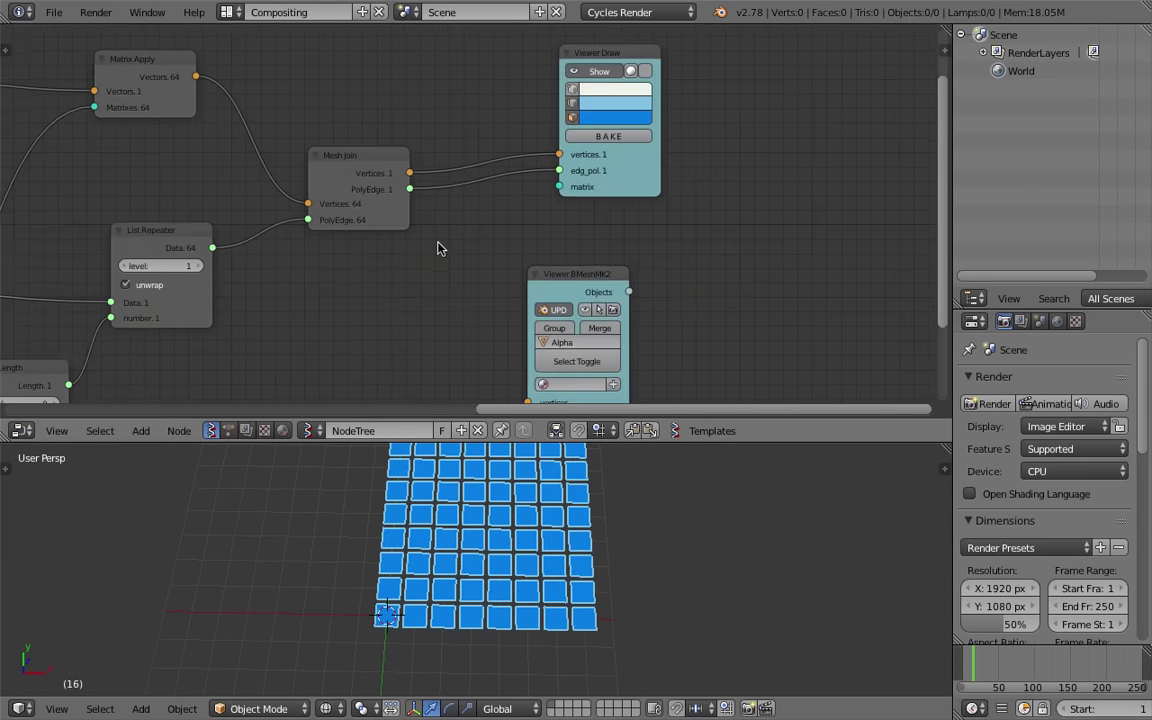
left_click(583, 138)
right_click(583, 568)
key("g")
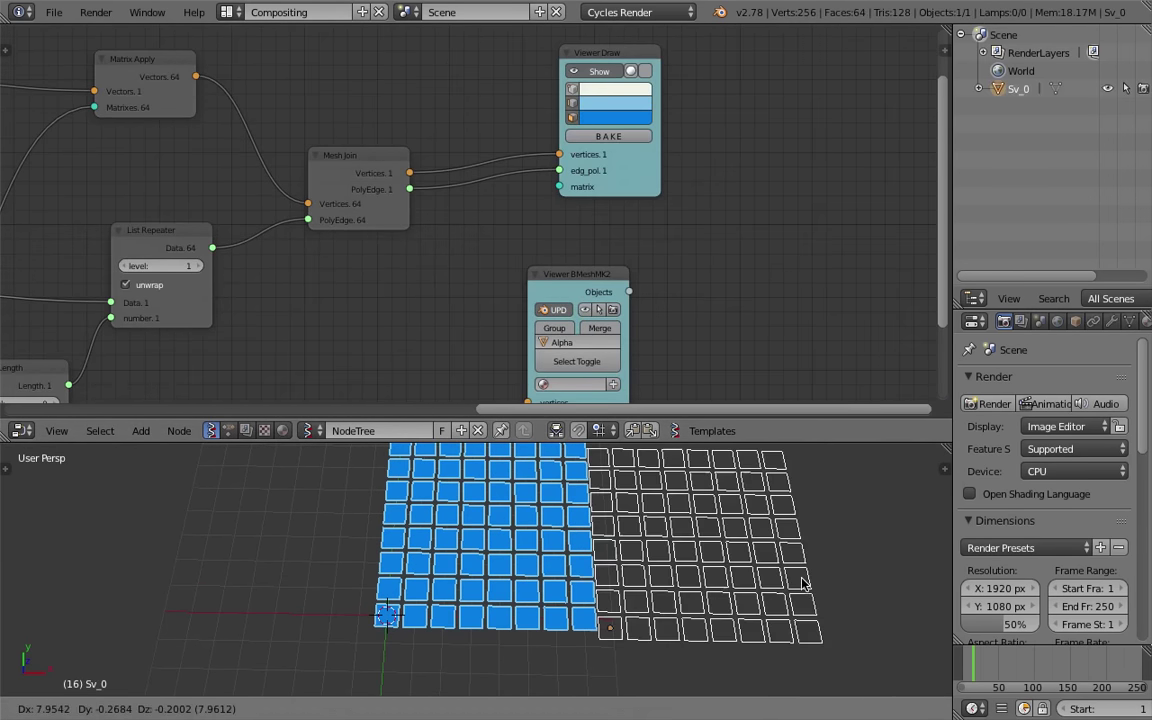
left_click(842, 572)
key("z")
Delete the baked mesh and arrange the Viewer BMeshMK2 node beneath the Viewer Draw node
key("x")
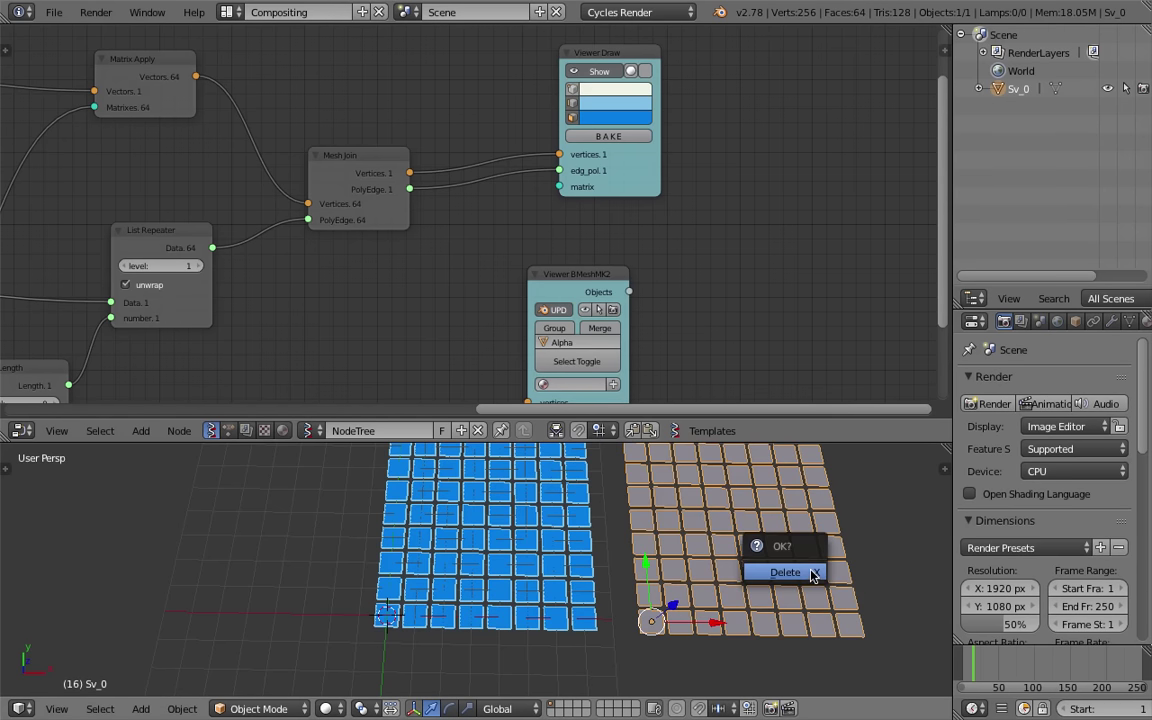
left_click(810, 572)
middle_click_drag(538, 251, 538, 195)
left_click_drag(558, 214, 576, 161)
scroll(492, 178, "down", 1)
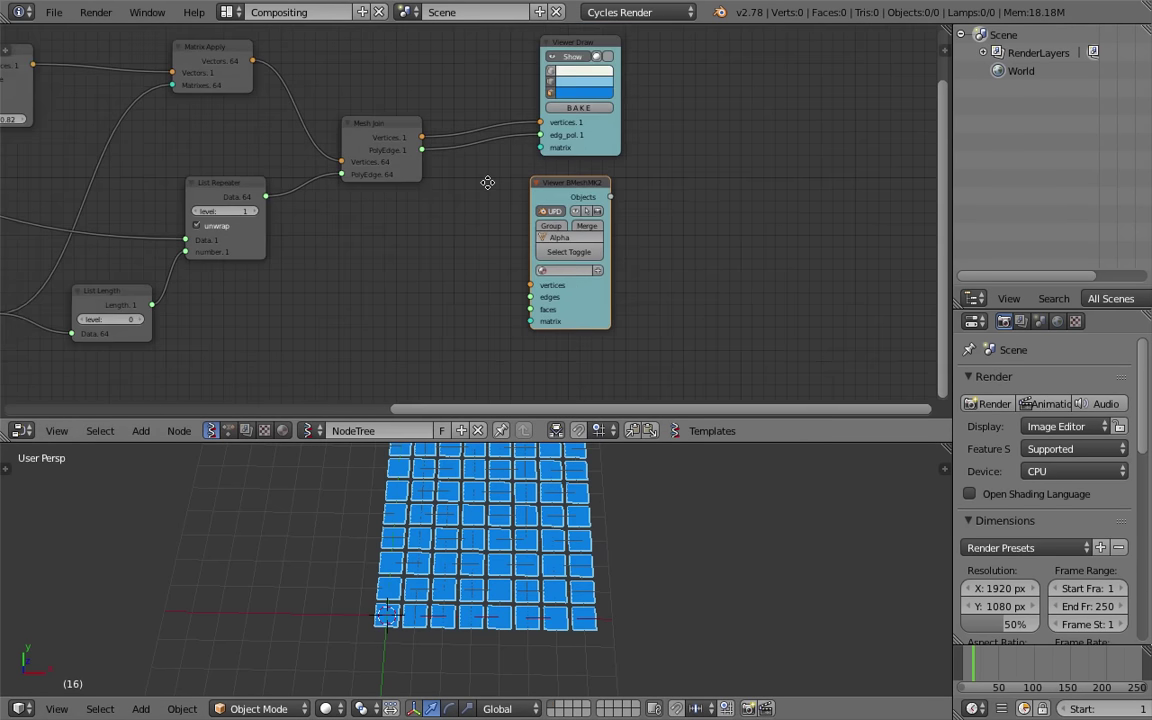
middle_click_drag(489, 181, 532, 215)
left_click_drag(619, 187, 613, 165)
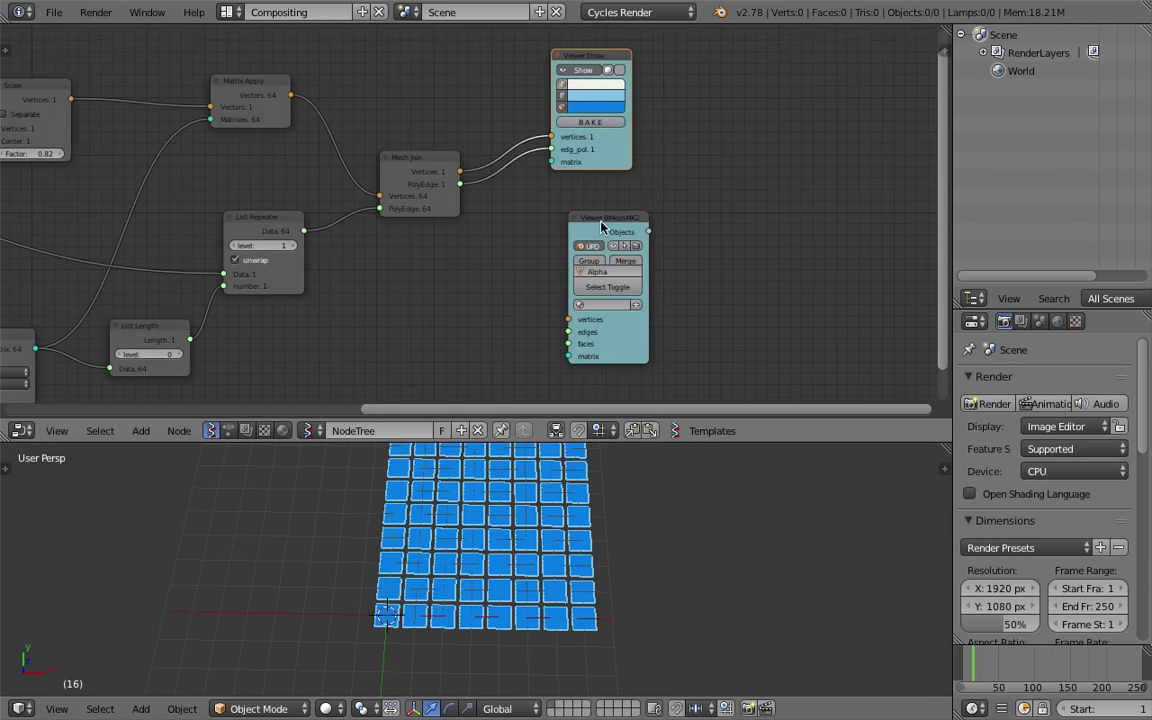
left_click_drag(601, 227, 593, 214)
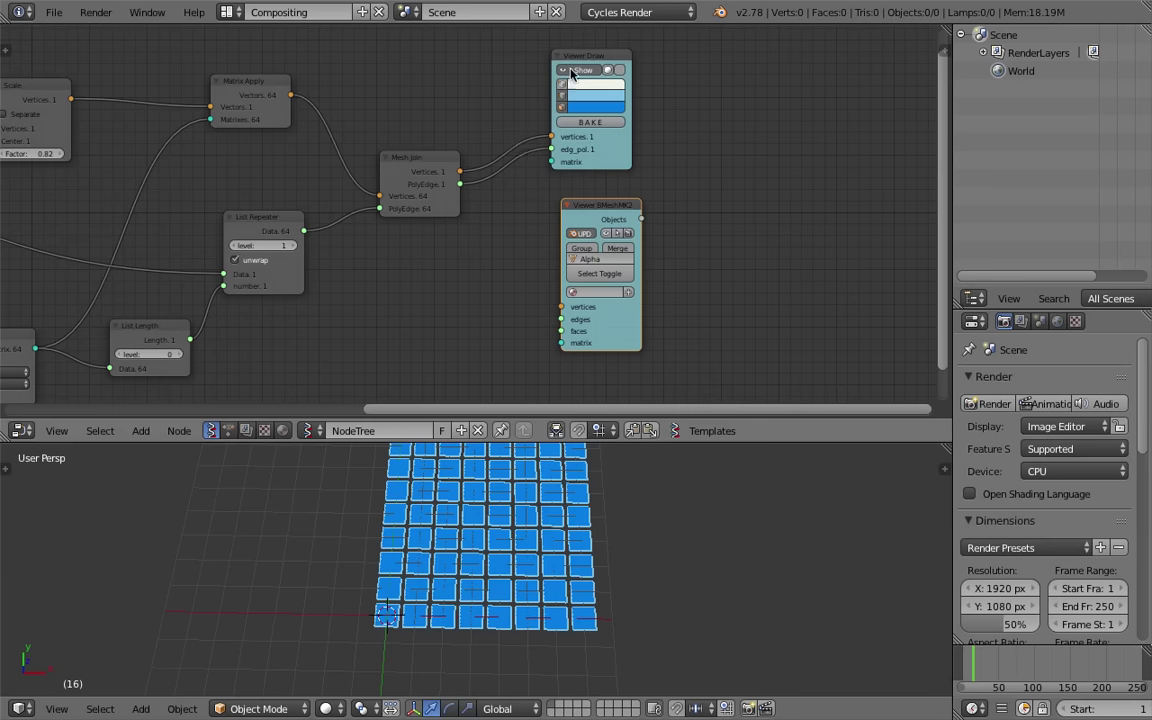
Turn off the Viewer Draw preview and connect Mesh Join's Vertices and PolyEdge to Viewer BMeshMK2's vertices and faces
left_click(571, 75)
left_click_drag(587, 64, 544, 51)
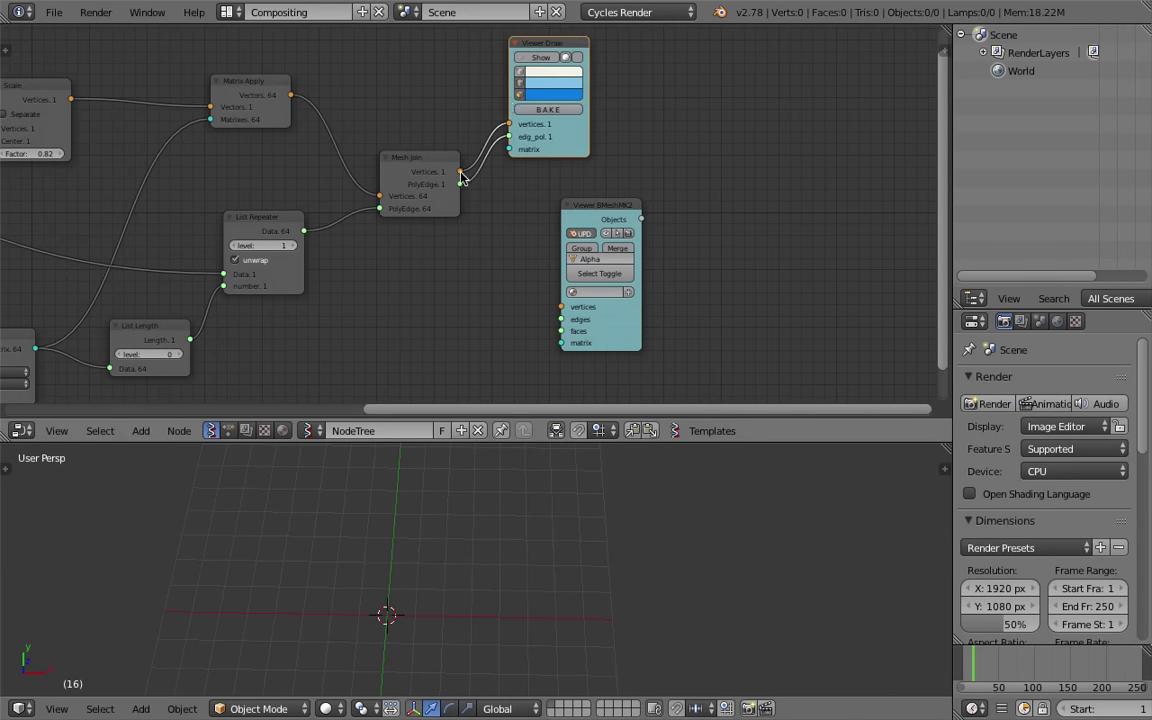
left_click_drag(460, 172, 561, 331)
middle_click_drag(610, 530, 590, 512)
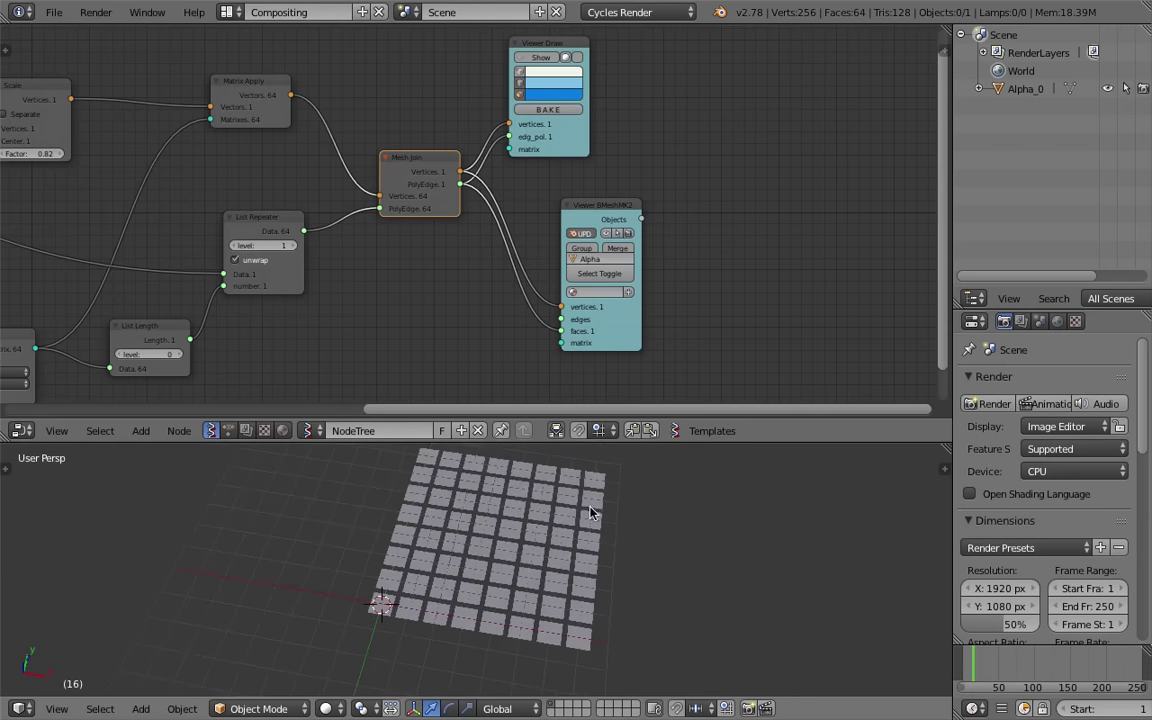
key("z")
key("z")
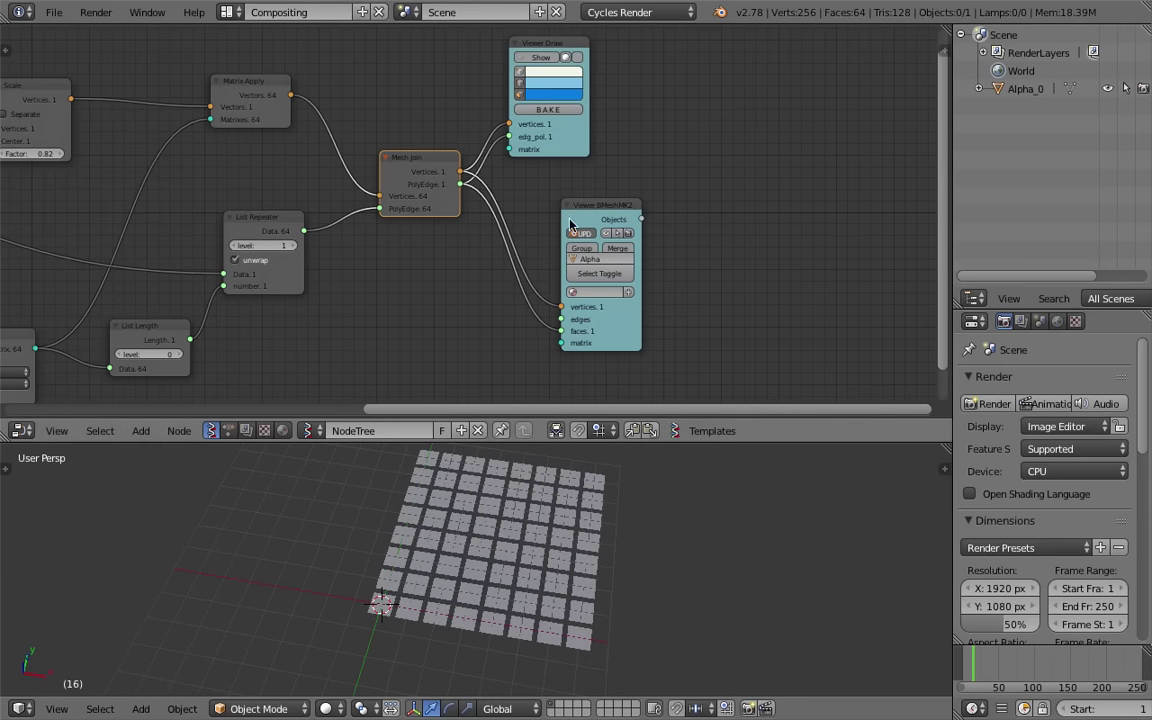
Move the Viewer BMeshMK2 node closer to Mesh Join, rename its output mesh GRID, and delete the leftover Alpha_0 object
left_click_drag(571, 204, 526, 202)
right_click(543, 494)
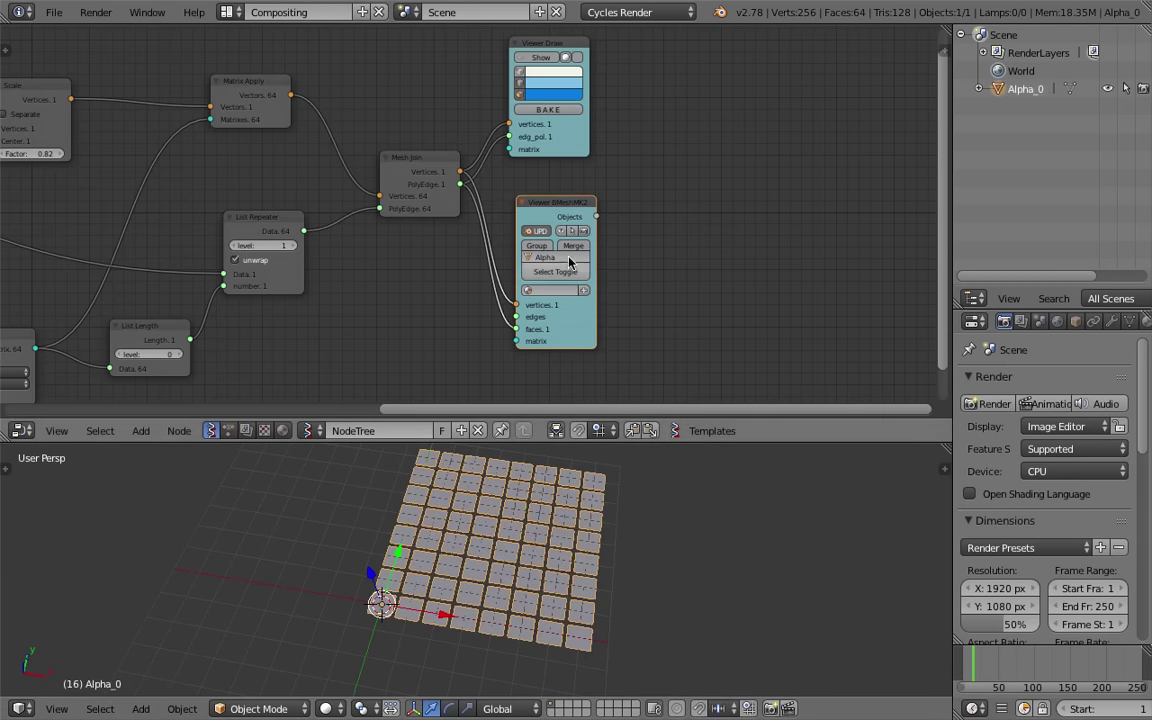
middle_click_drag(674, 262, 736, 220)
middle_click_drag(506, 262, 550, 256)
scroll(556, 251, "up", 2)
left_click(686, 204)
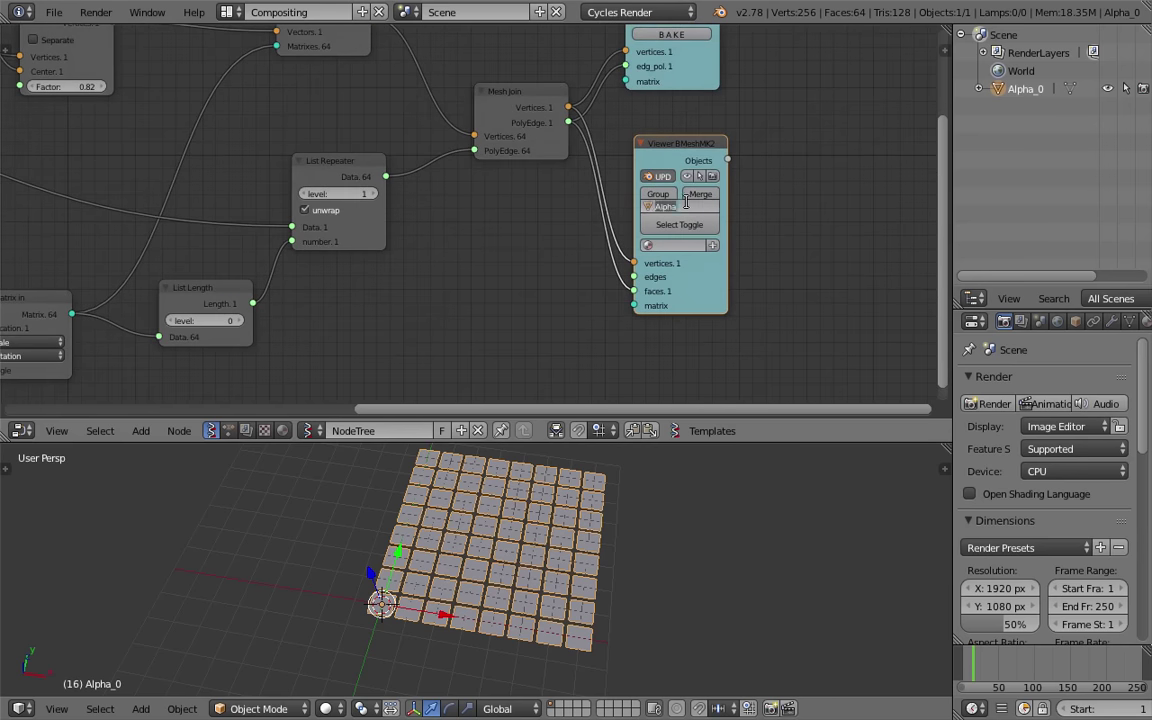
key("Return")
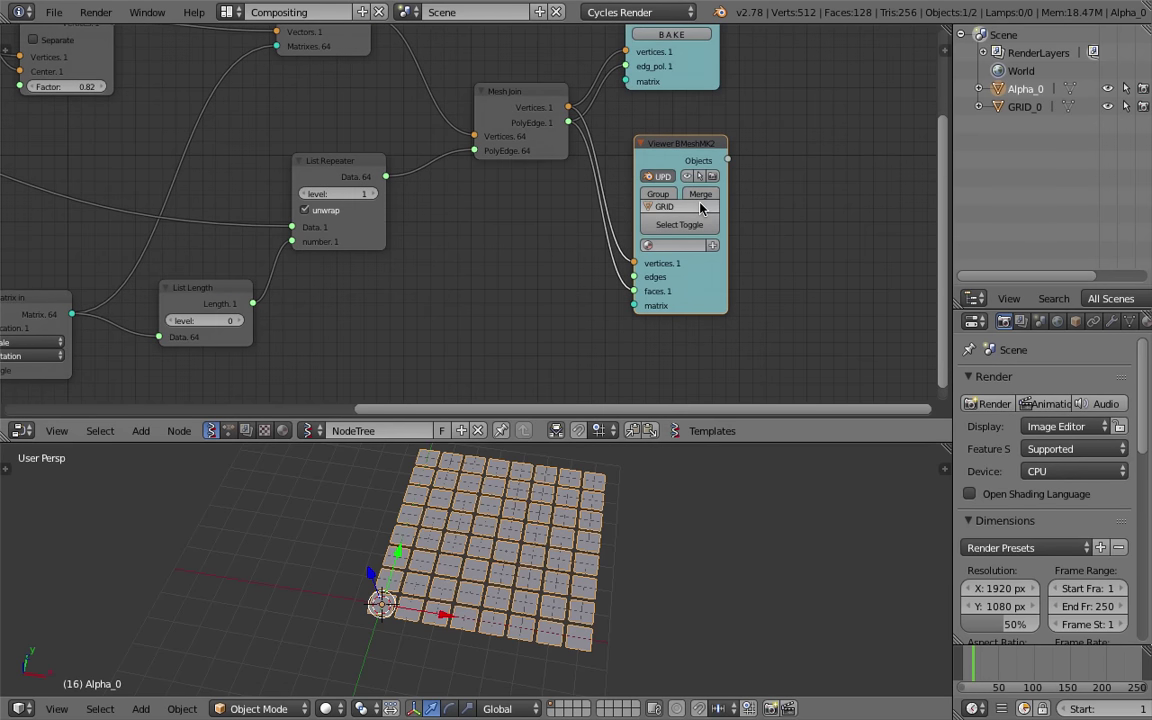
right_click(1017, 95)
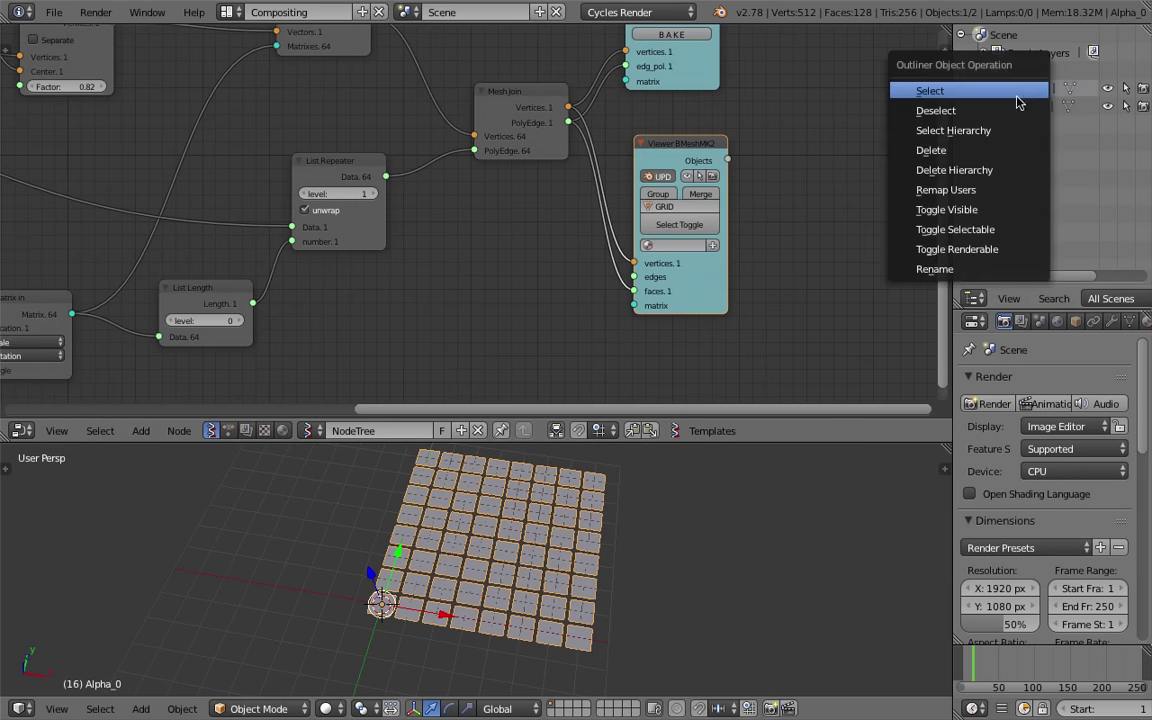
left_click(1018, 139)
Save the file under the next incremented version number of sv_grid_creation
key("super+s")
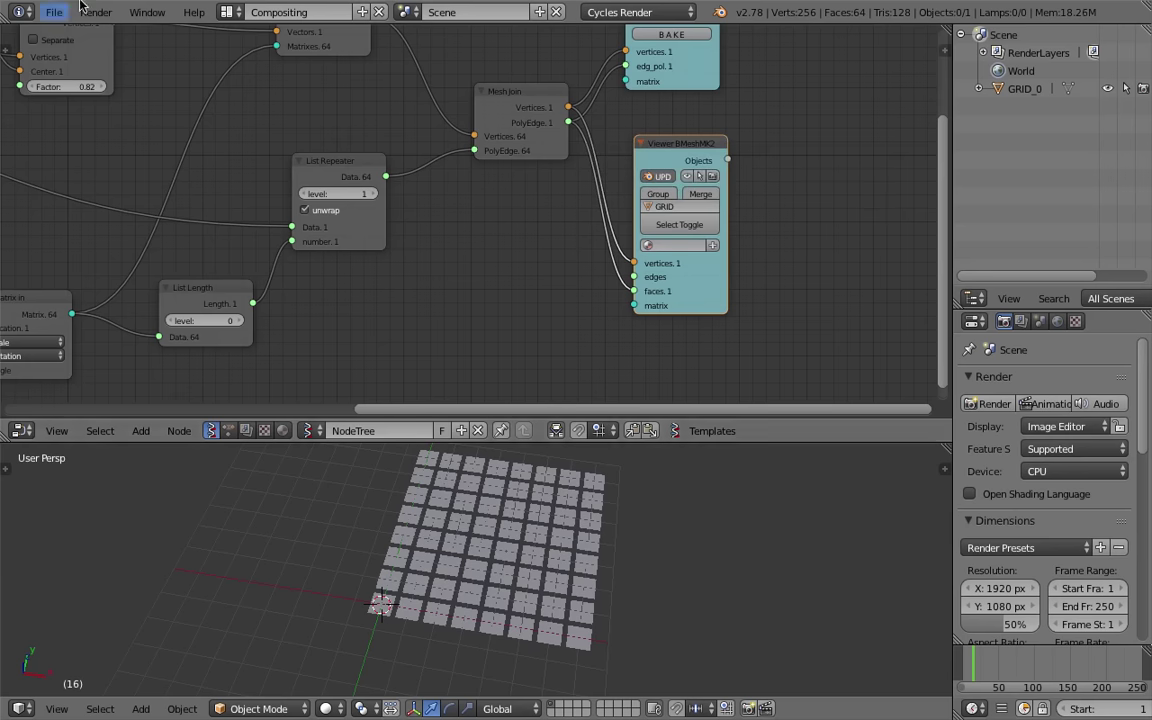
left_click(52, 12)
left_click(84, 168)
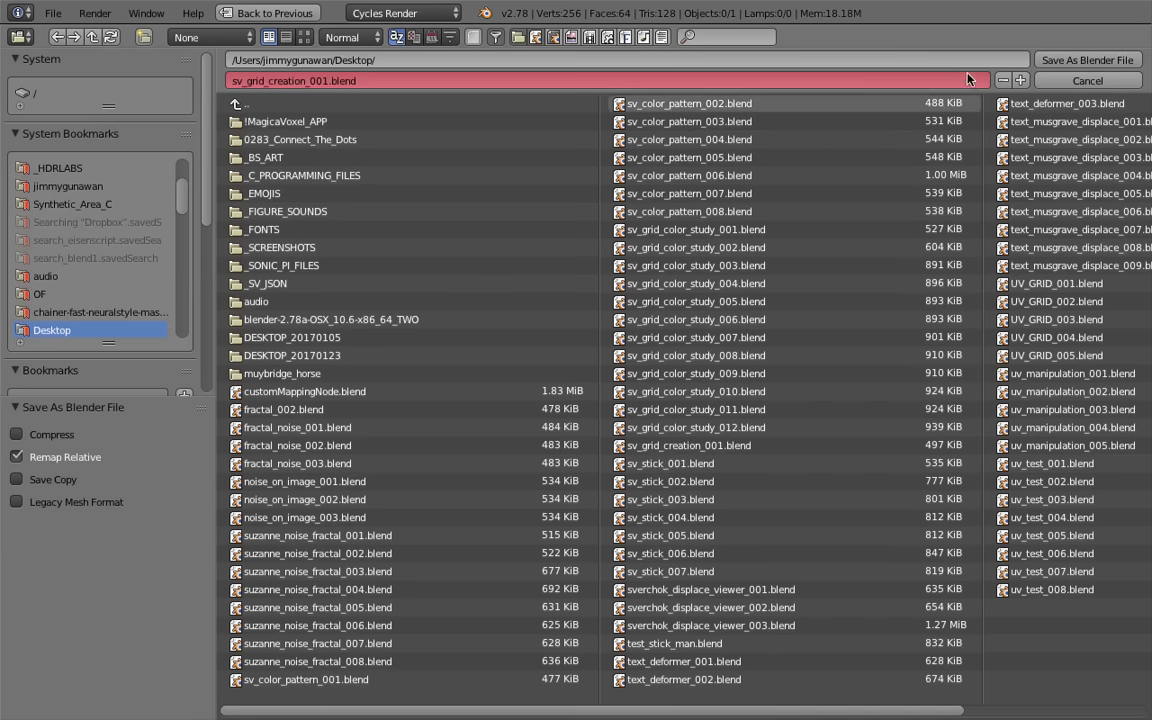
left_click(1020, 80)
left_click(1046, 61)
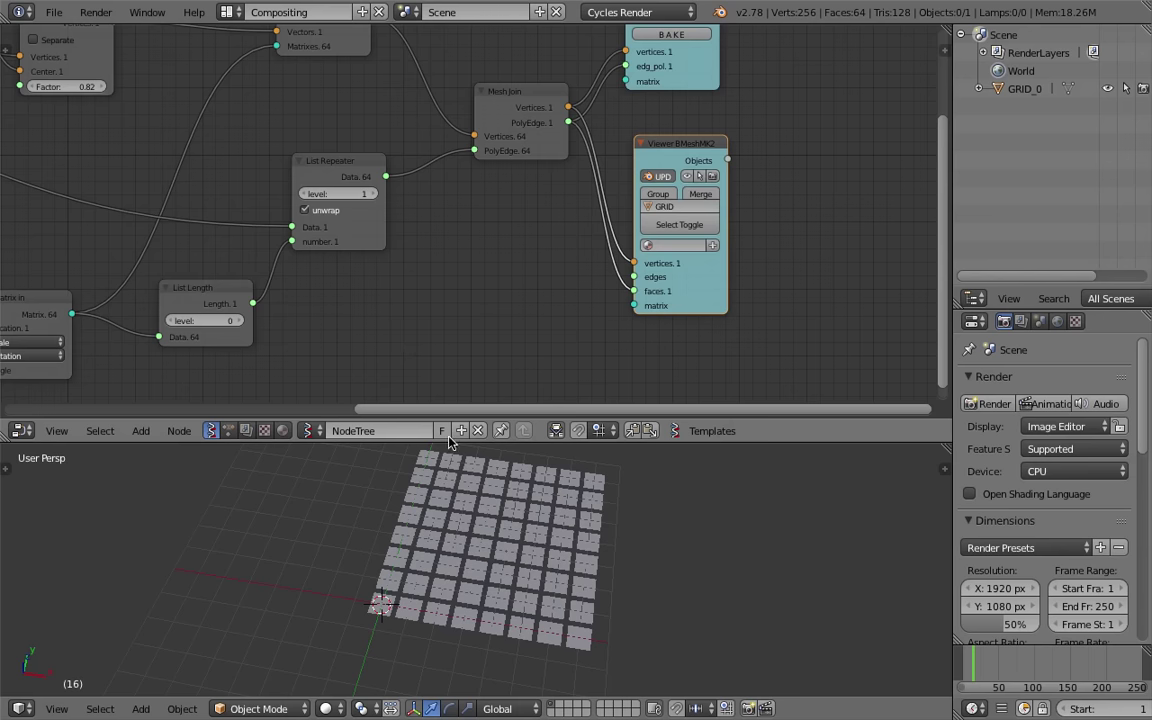
Rename the node tree as ColorGrid
left_click(369, 431)
type("ColorGrid")
key("Return")
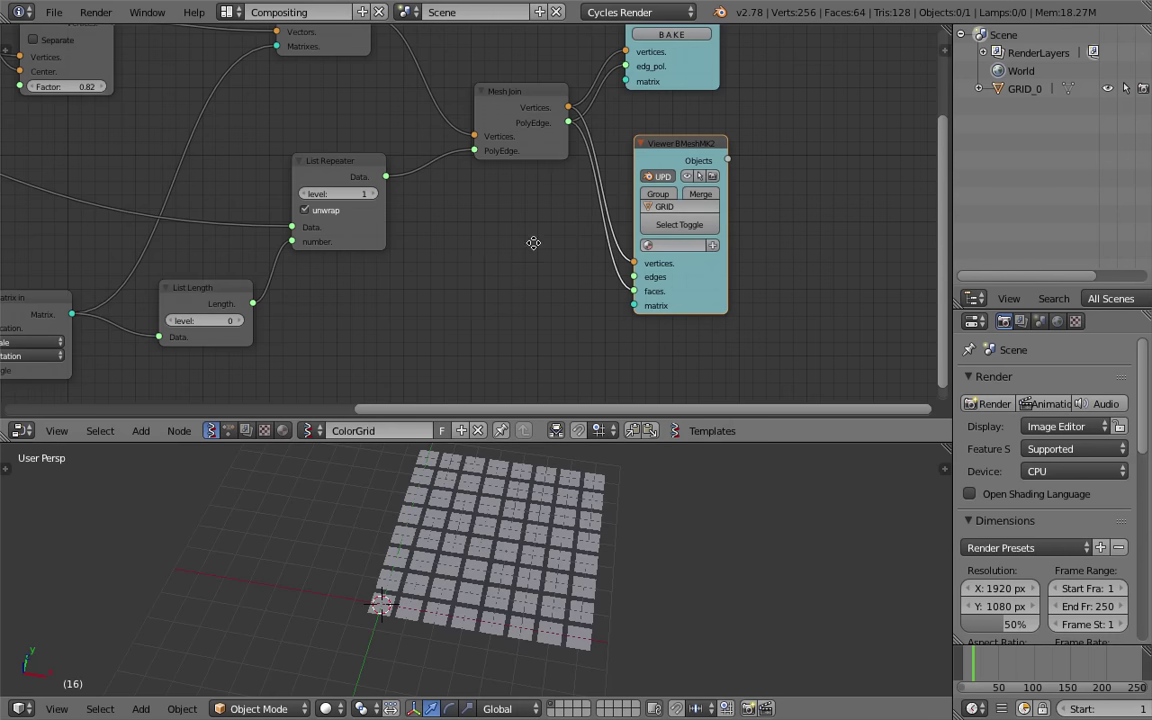
Save the file and enlarge the 3D viewport by shrinking the node editor above it
middle_click_drag(533, 243, 399, 260)
key("ctrl+s")
left_click(447, 250)
middle_click_drag(590, 560, 614, 555)
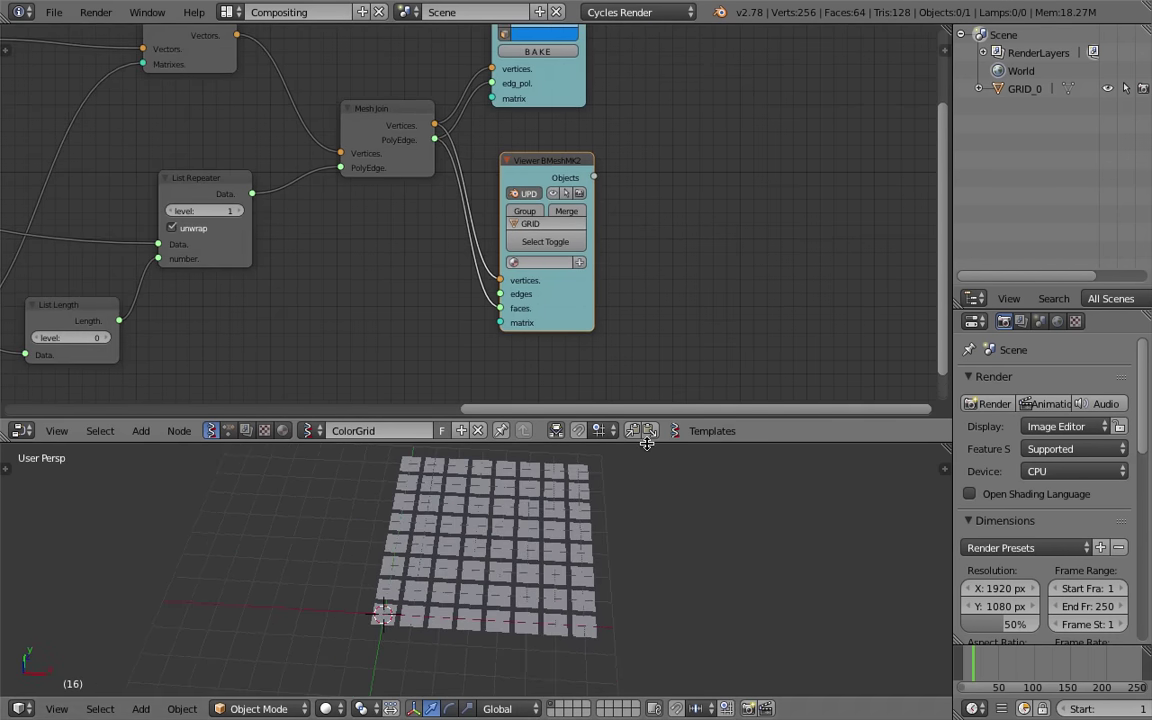
left_click_drag(647, 443, 647, 385)
middle_click_drag(606, 472, 636, 510, "shift")
scroll(676, 528, "up", 1)
key("ctrl+s")
left_click(637, 510)
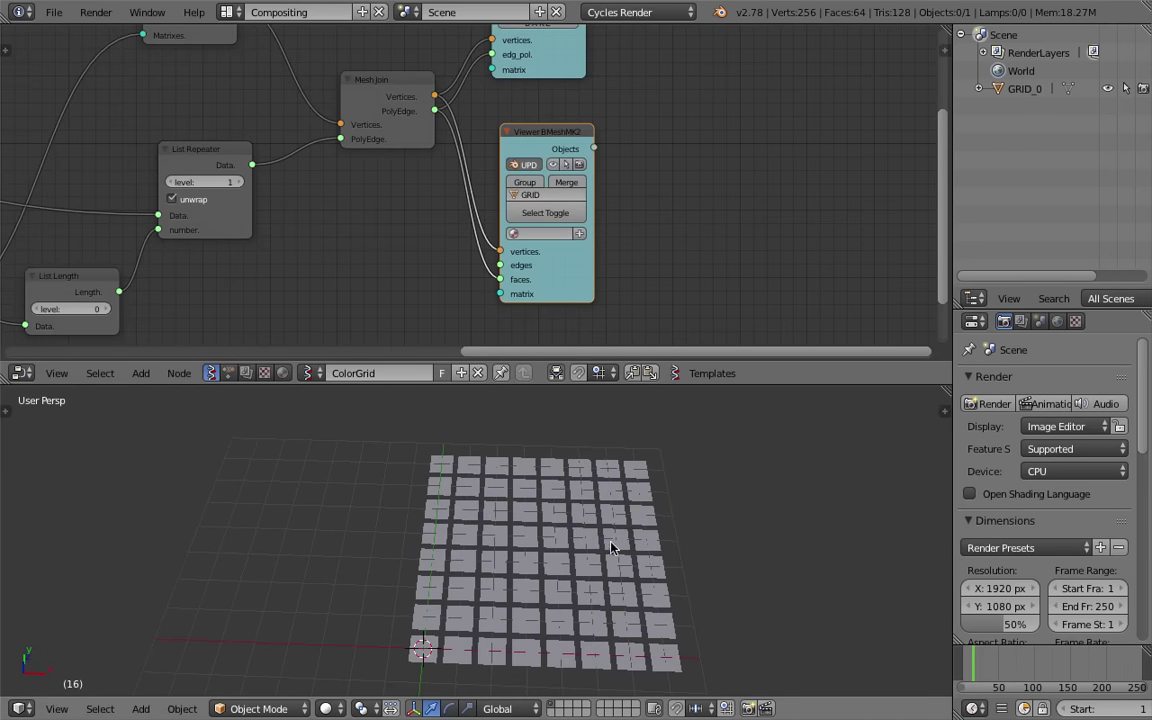
Examine the 8 by 8 Plane node and its links through Matrix in to List Length
middle_click_drag(585, 546, 573, 553)
scroll(180, 213, "down", 1)
middle_click_drag(170, 211, 386, 187)
middle_click_drag(243, 227, 525, 197)
scroll(387, 224, "up", 2)
middle_click_drag(386, 224, 368, 220)
scroll(367, 232, "up", 2)
middle_click_drag(337, 278, 334, 236)
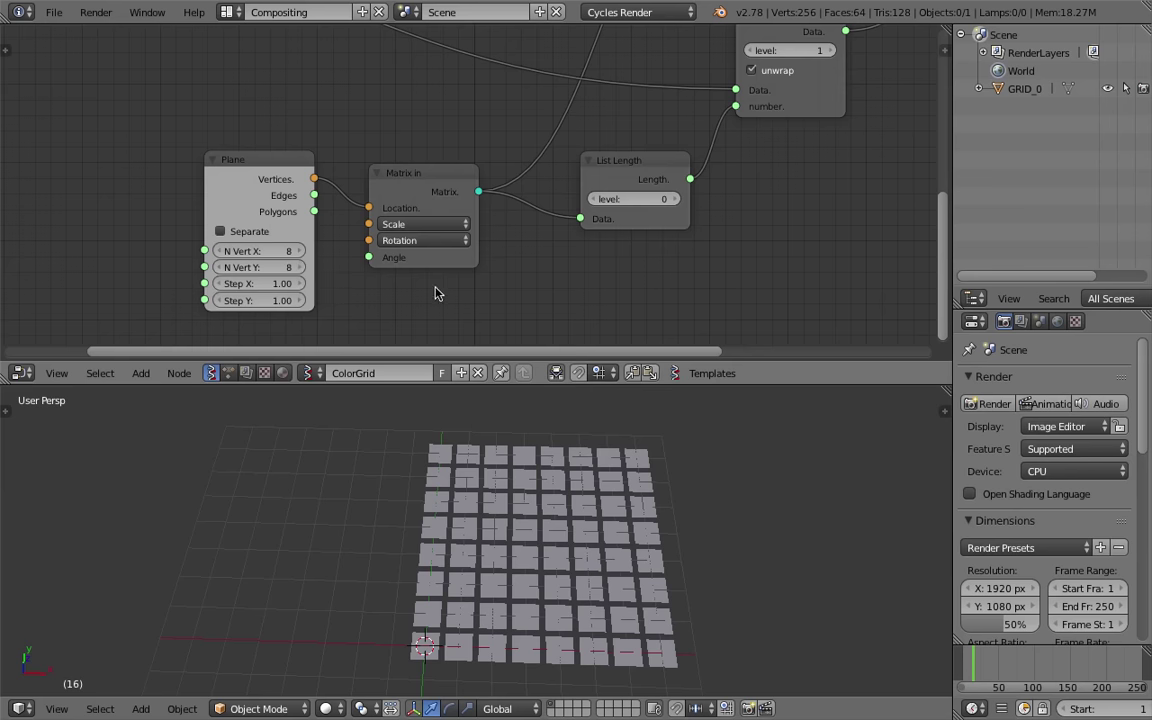
middle_click_drag(435, 292, 378, 273)
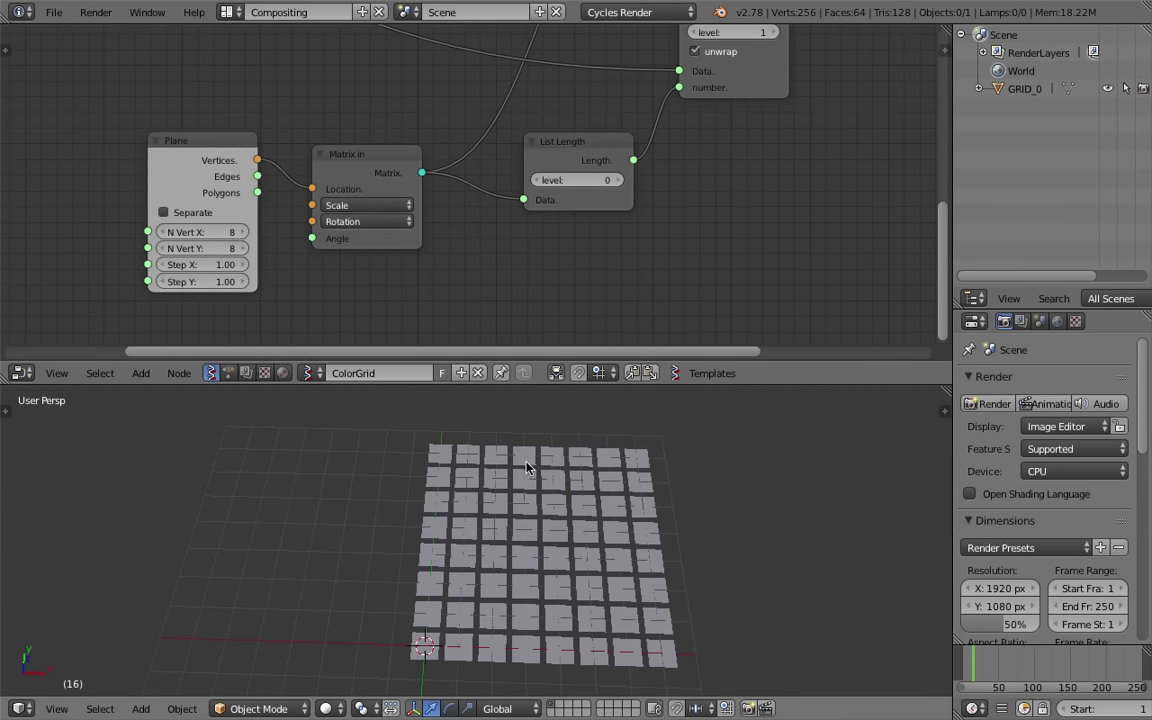
Move the Viewer BMeshMK2 node up directly beneath Viewer Draw and save the file
middle_click_drag(707, 209, 380, 236)
key("ctrl+s")
left_click(417, 236)
middle_click_drag(843, 171, 663, 239)
left_click_drag(663, 239, 674, 172)
middle_click_drag(695, 157, 624, 208)
middle_click_drag(573, 115, 489, 162)
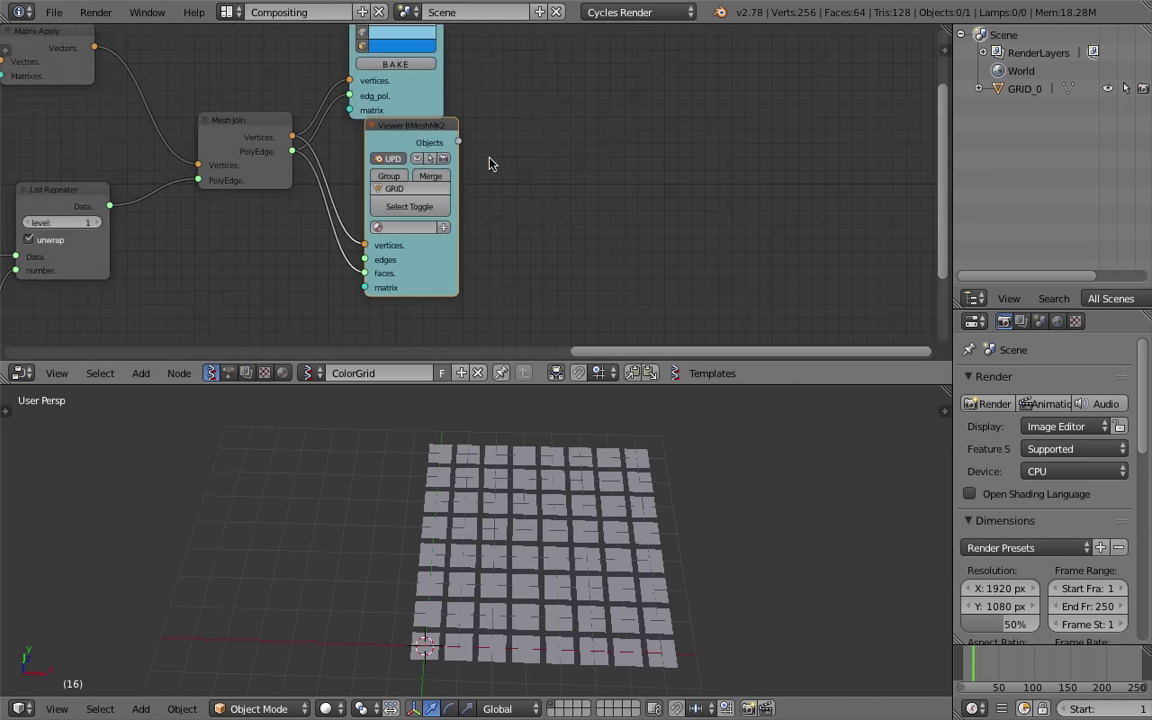
key("ctrl+s")
Add a Viewer Index node in the empty area beside Viewer BMeshMK2
middle_click_drag(604, 293, 619, 224)
key("shift+a")
left_click(619, 226)
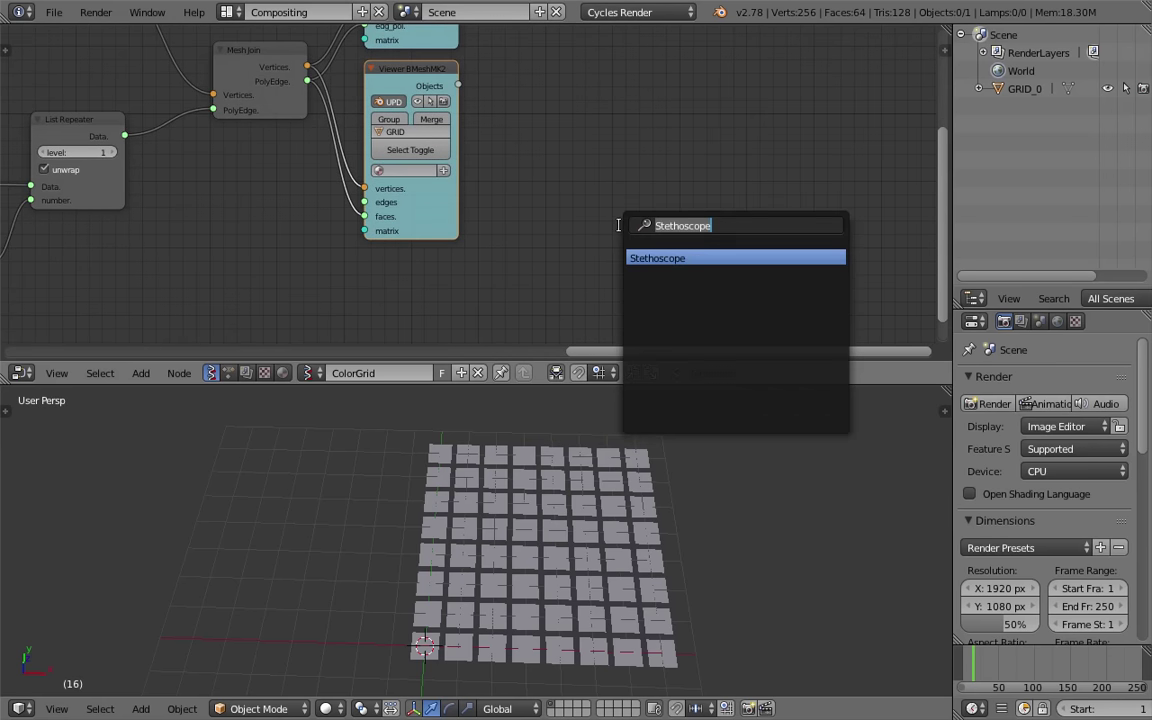
type("inde")
key("Down")
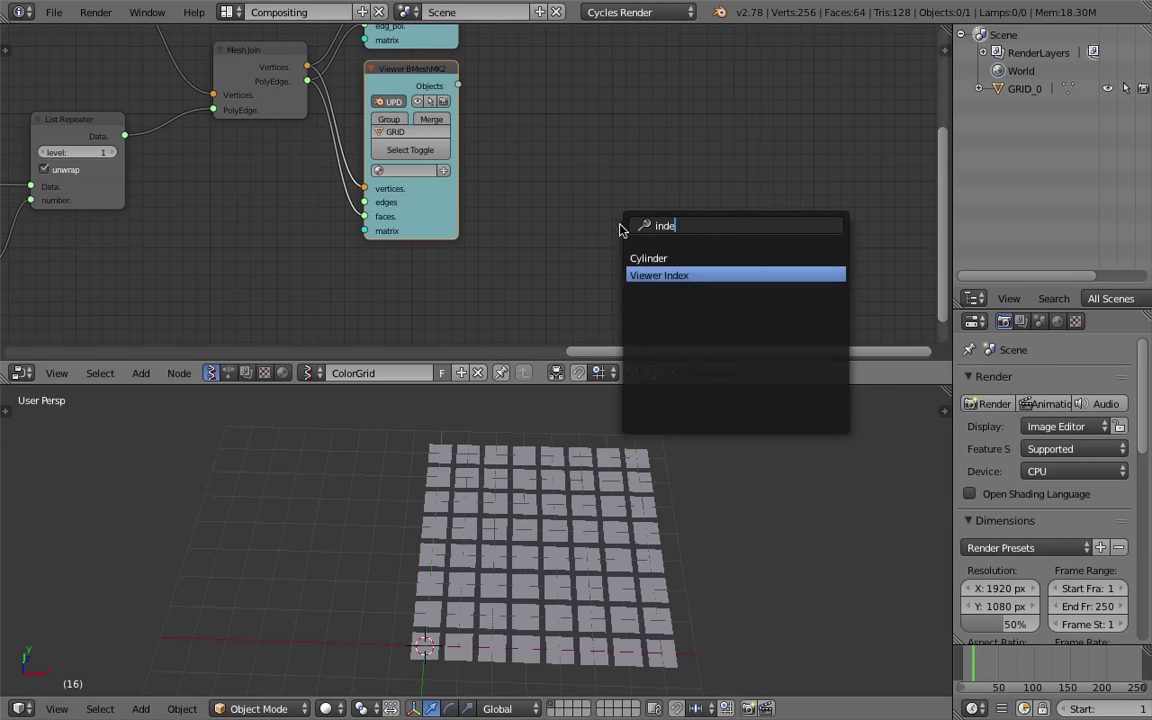
key("Return")
left_click(453, 120)
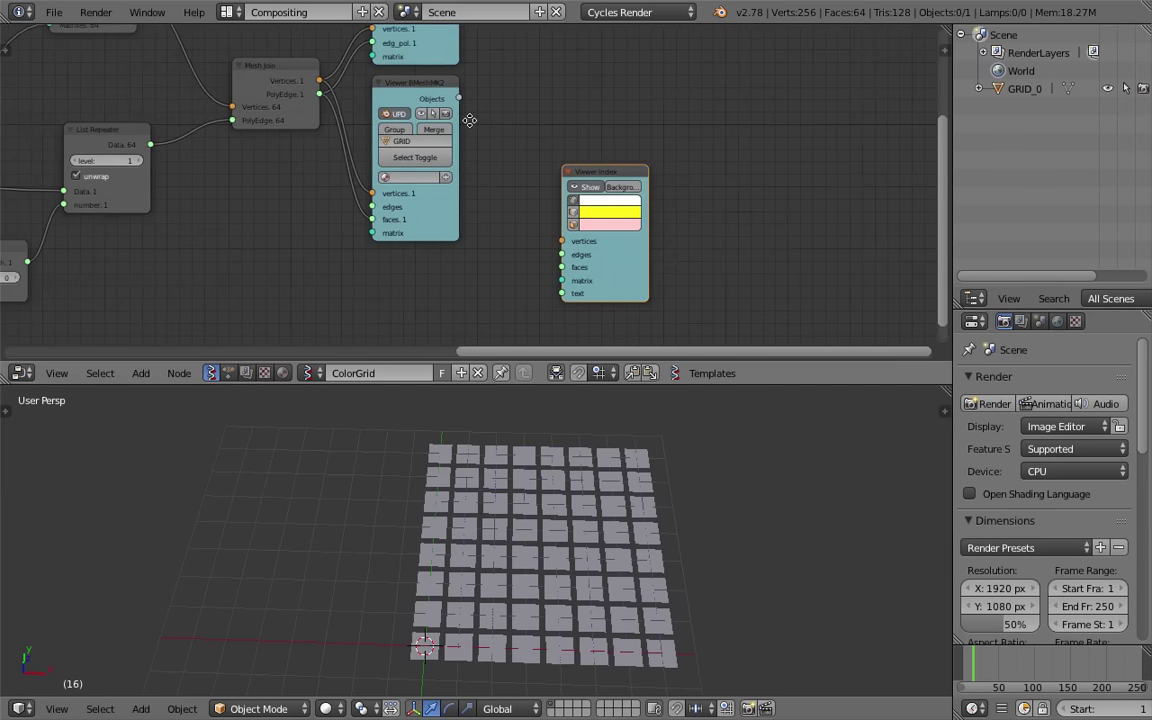
Space the Mesh Join and Viewer BMeshMK2 nodes farther apart and save the file
scroll(485, 130, "down", 1)
left_click_drag(448, 95, 493, 93)
middle_click_drag(411, 116, 483, 108)
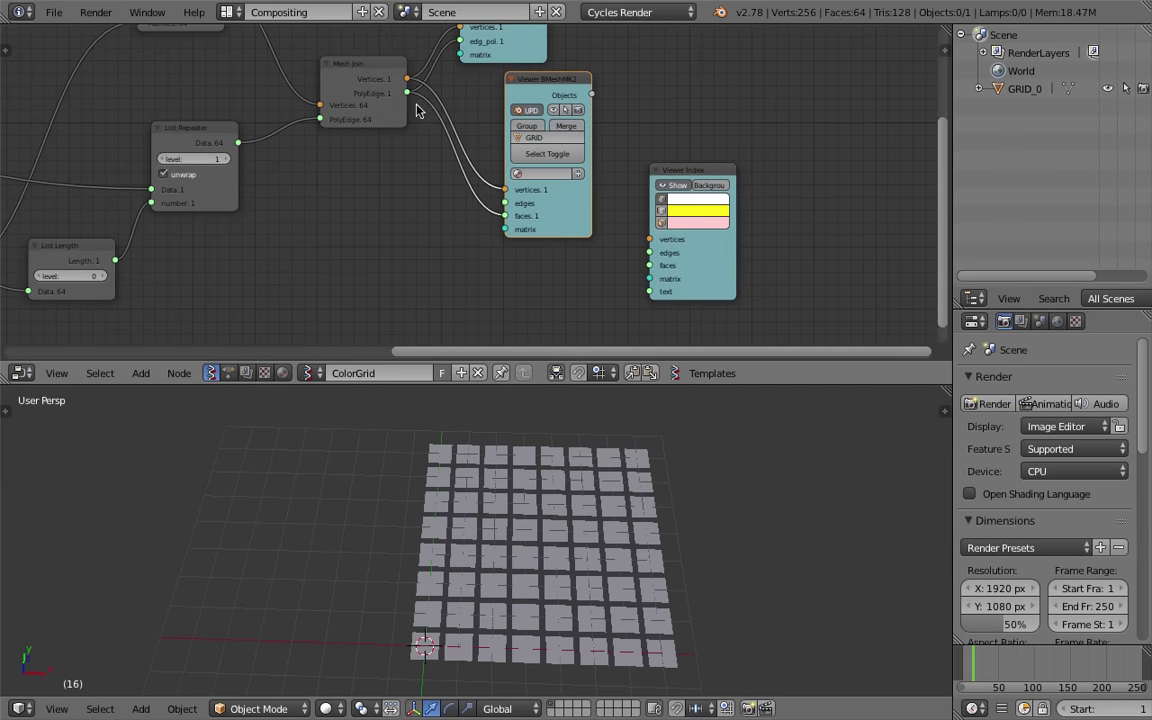
left_click_drag(377, 78, 366, 96)
key("ctrl+s")
left_click(368, 97)
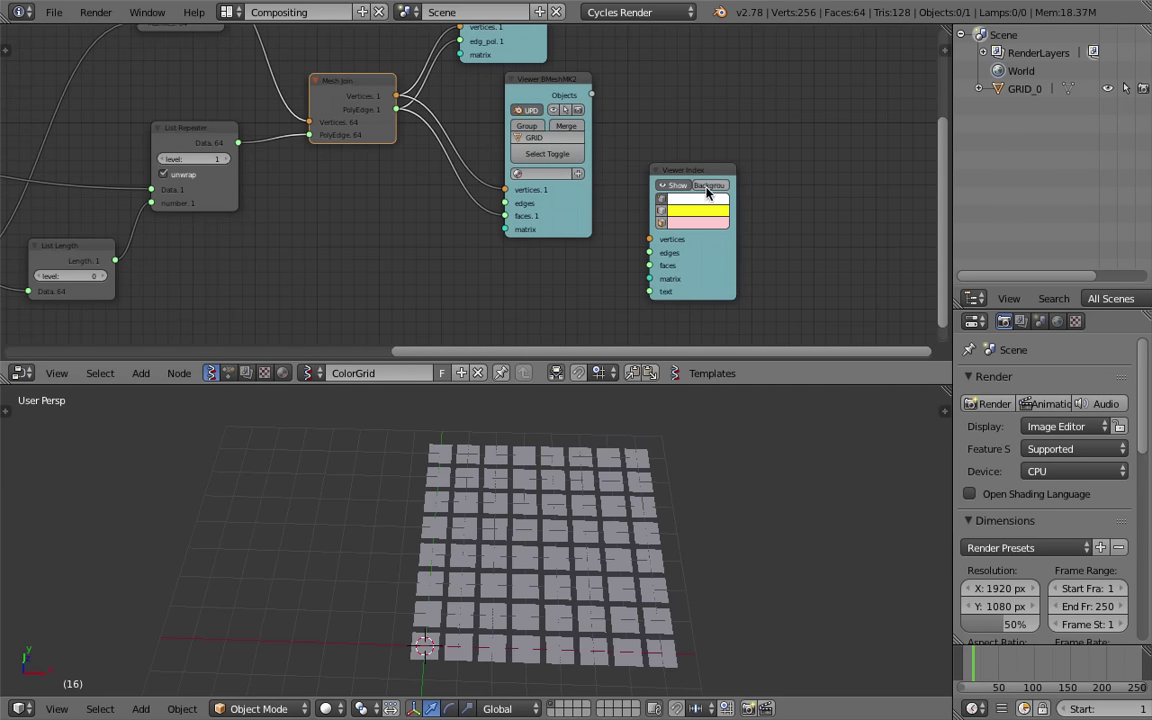
Connect Mesh Join's Vertices and PolyEdge to Viewer Index's vertices and faces, and display face indices instead of vertex indices
left_click_drag(399, 97, 648, 239)
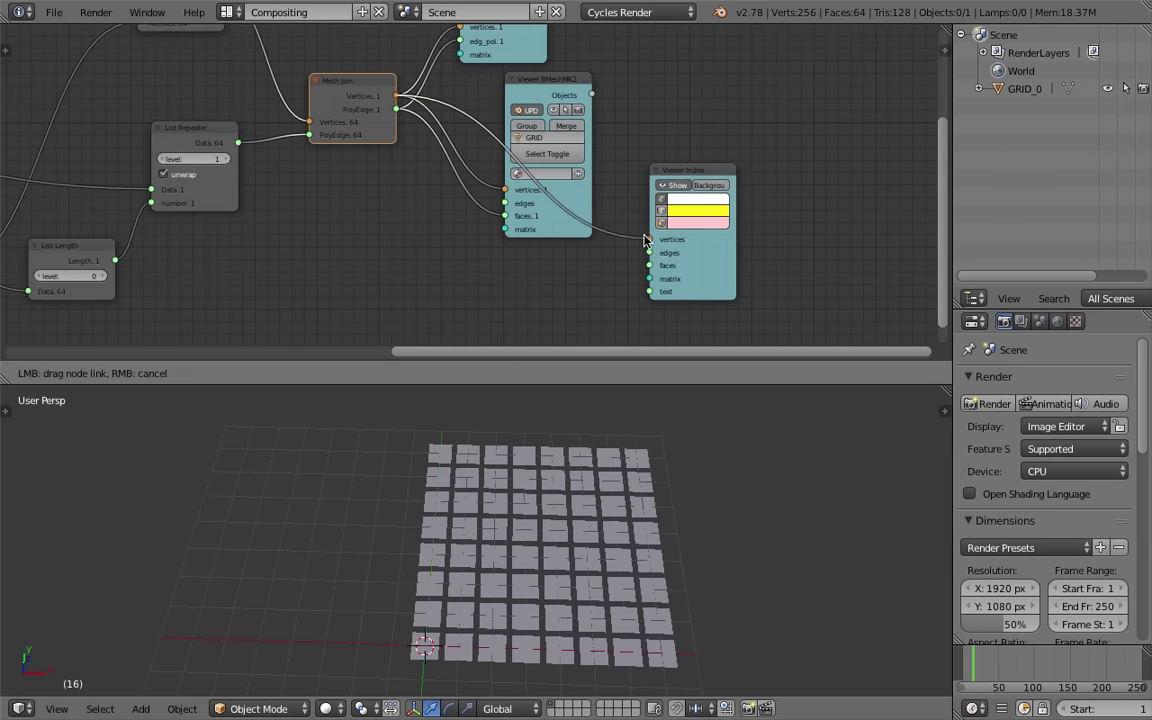
left_click_drag(397, 110, 655, 278)
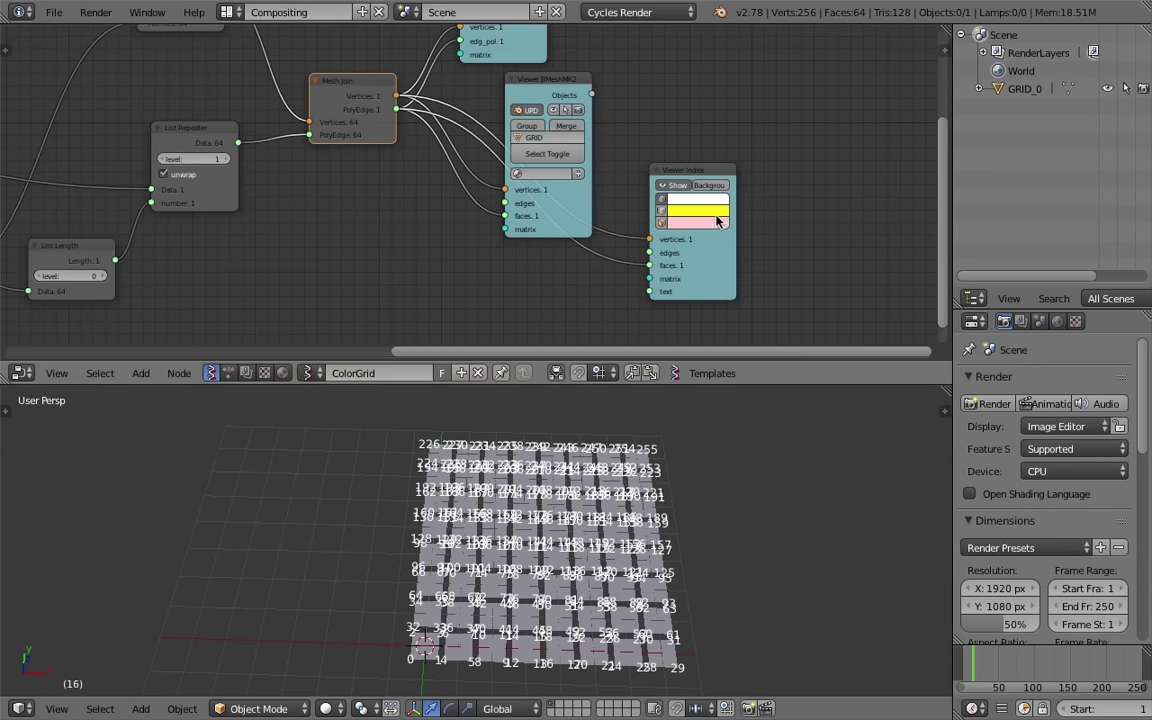
left_click(663, 205)
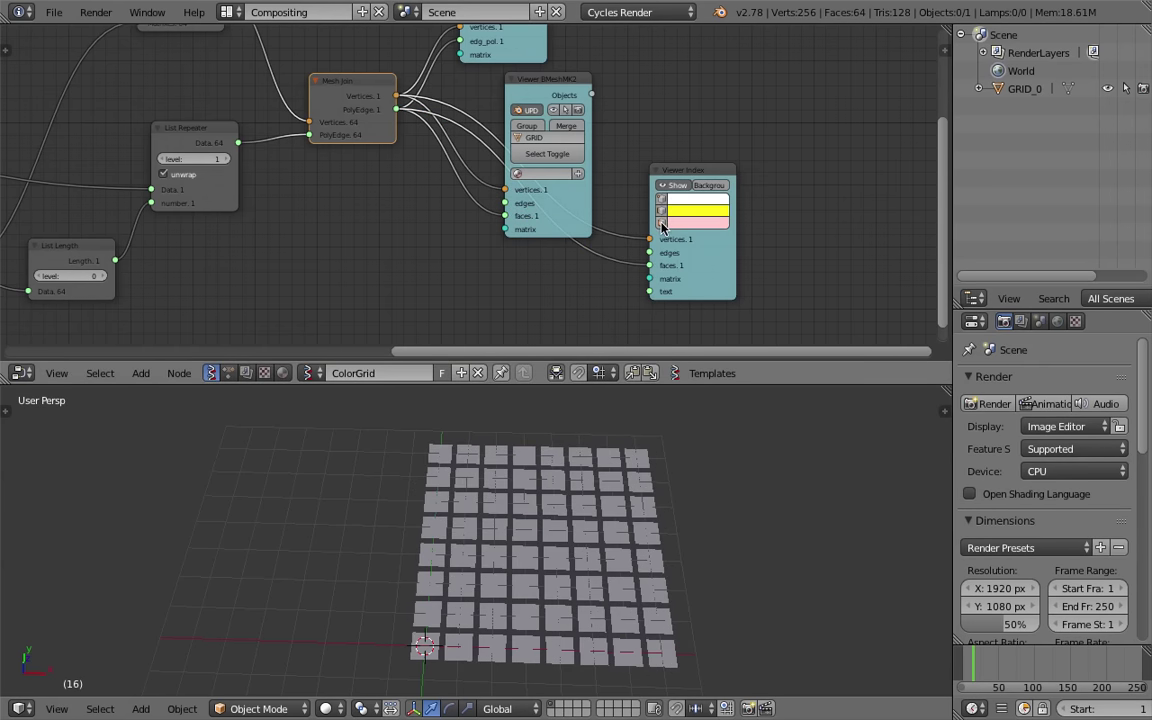
scroll(655, 545, "up", 2)
middle_click_drag(655, 545, 440, 652)
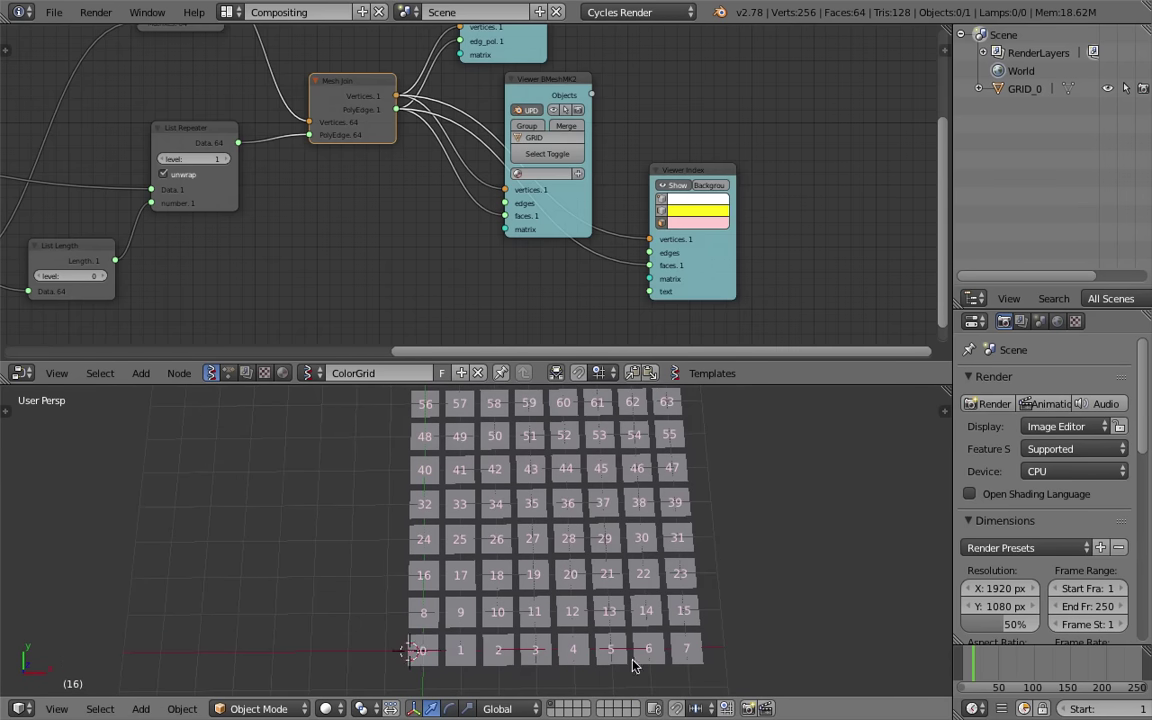
middle_click_drag(597, 489, 466, 440)
Save the file, and reposition Viewer Index below Mesh Join and Viewer BMeshMK2 farther from it
middle_click_drag(675, 247, 616, 253)
key("ctrl+s")
left_click(637, 237)
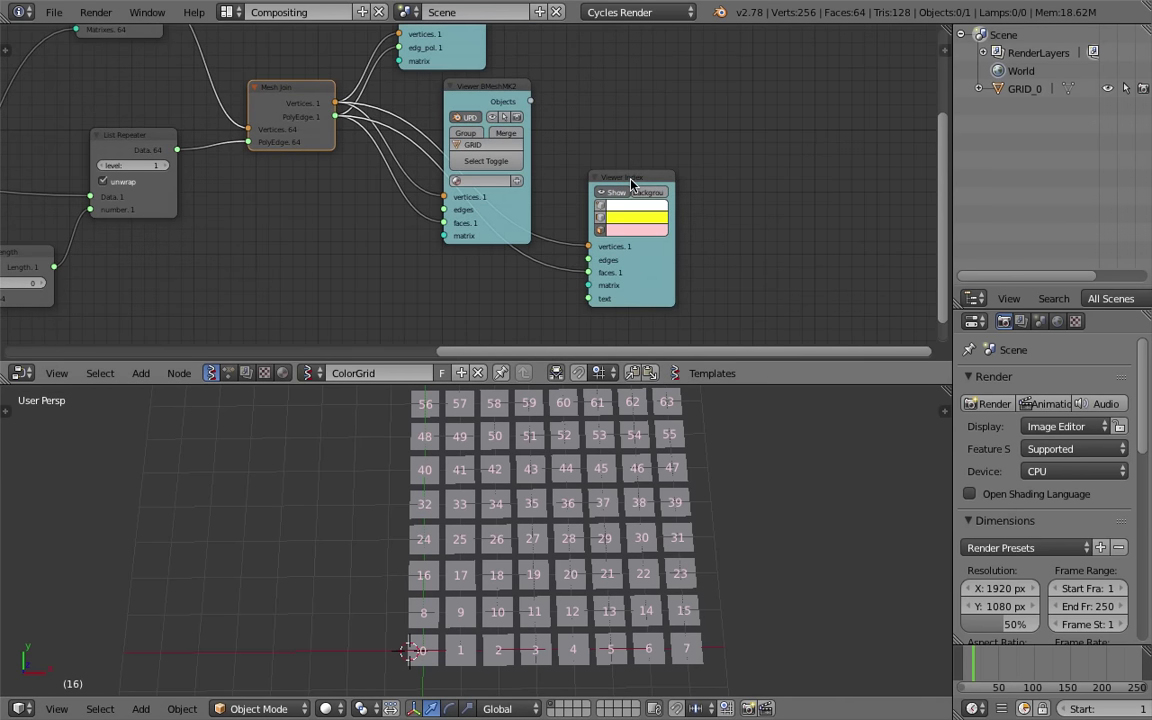
left_click_drag(628, 178, 327, 235)
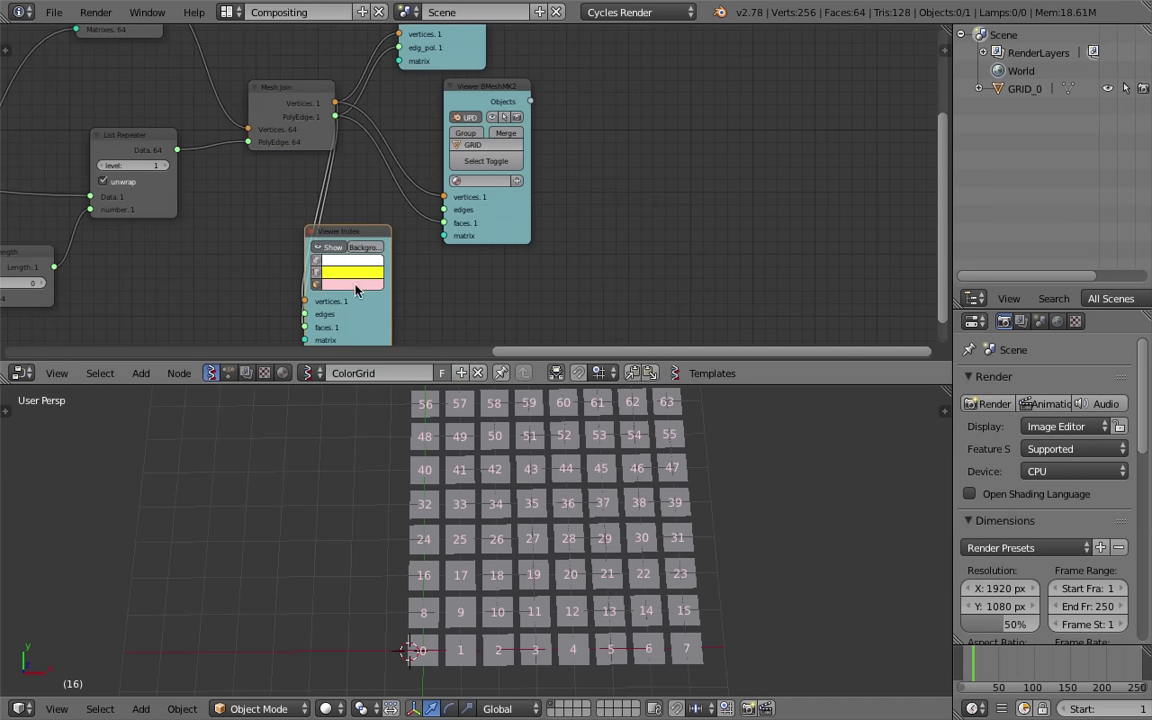
left_click_drag(476, 92, 547, 80)
middle_click_drag(676, 105, 603, 151)
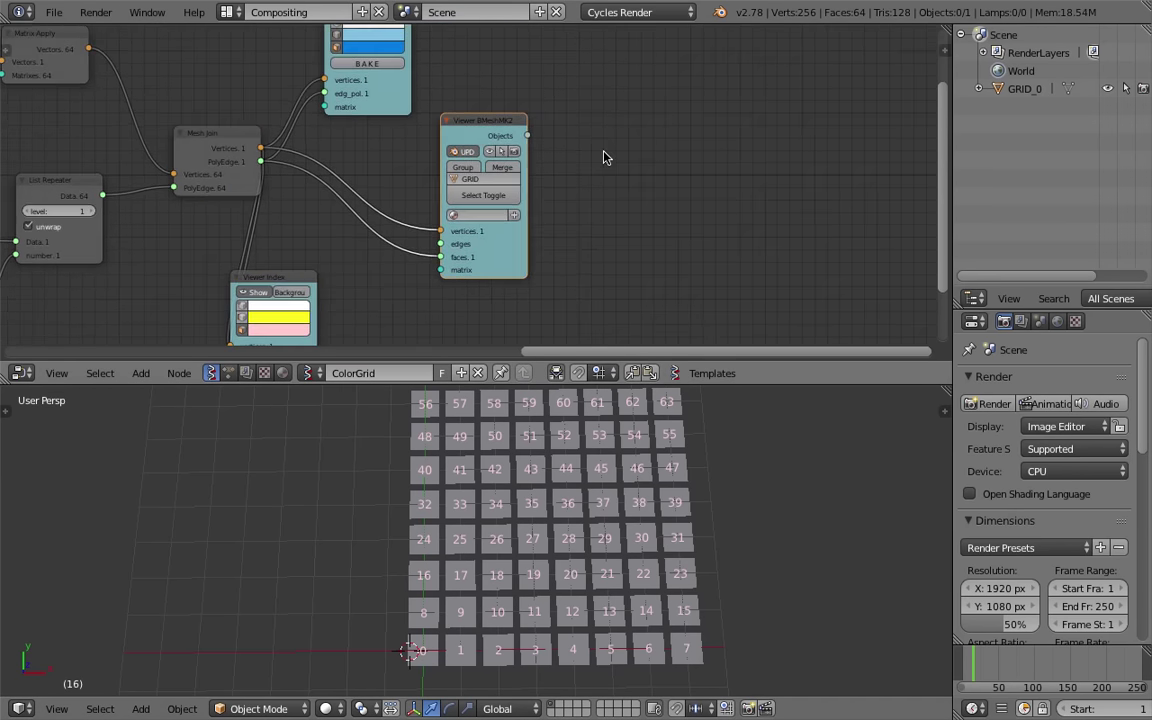
middle_click_drag(670, 176, 596, 160)
Create a new material on the GRID_0 object and assign Material.001 in the Viewer BMeshMK2 node
right_click(689, 545)
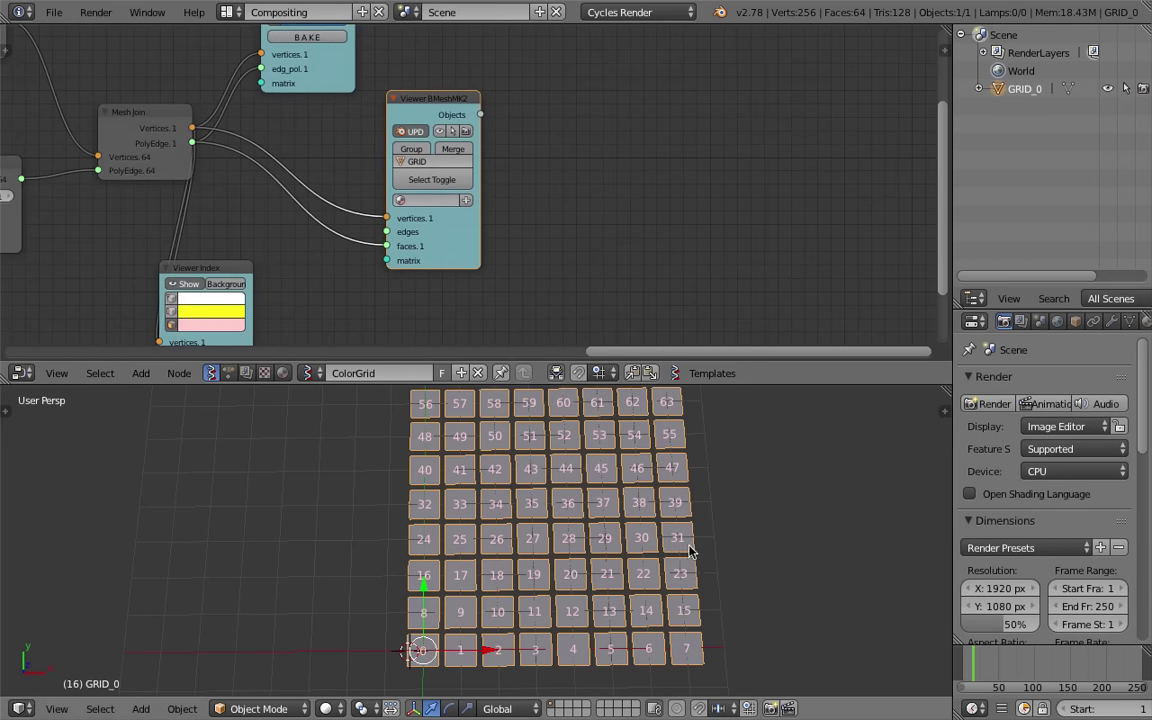
left_click(1111, 321)
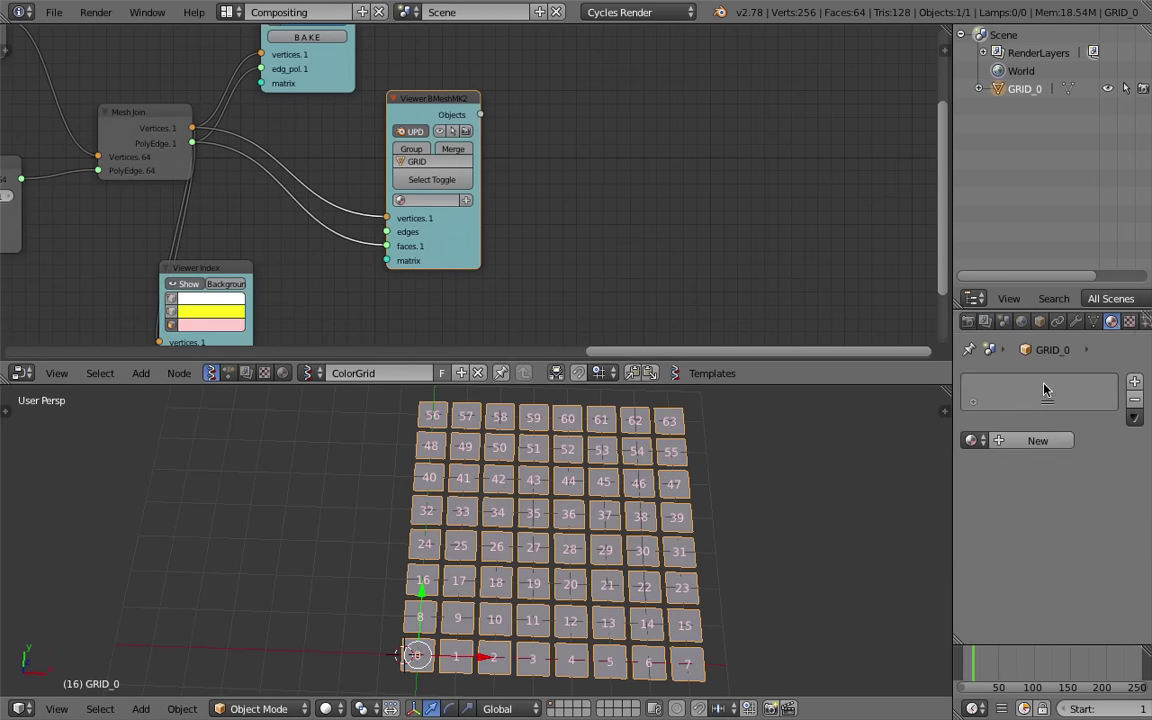
left_click(1038, 441)
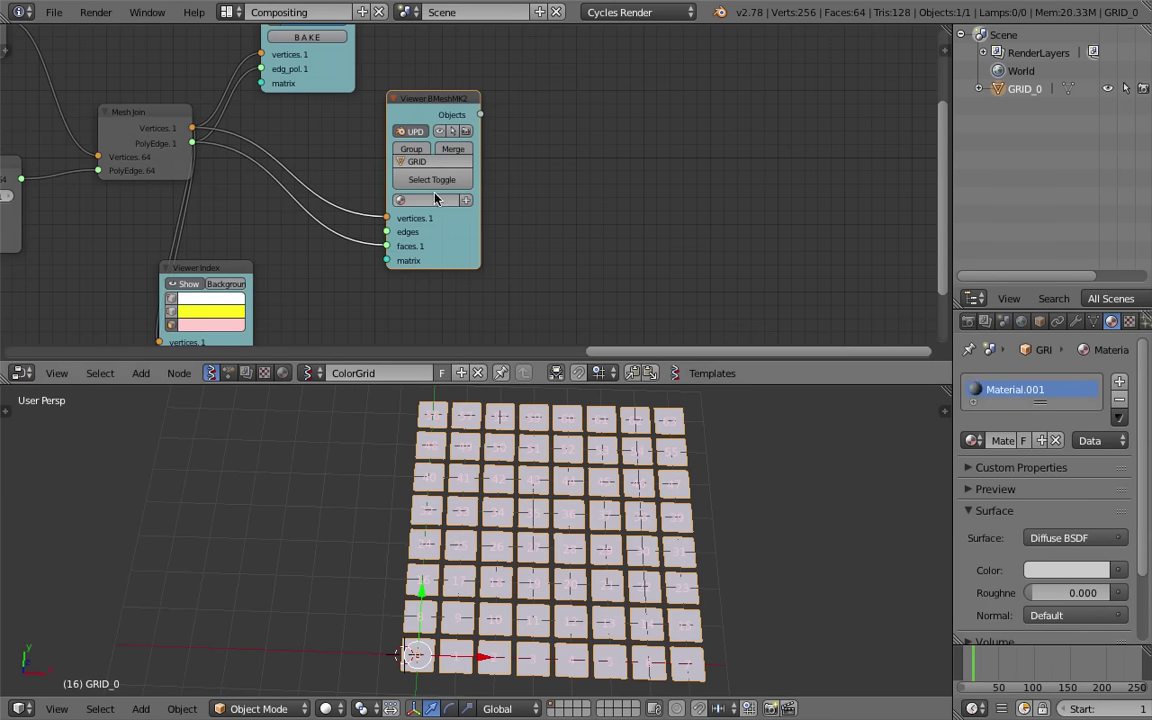
left_click(400, 200)
left_click(432, 234)
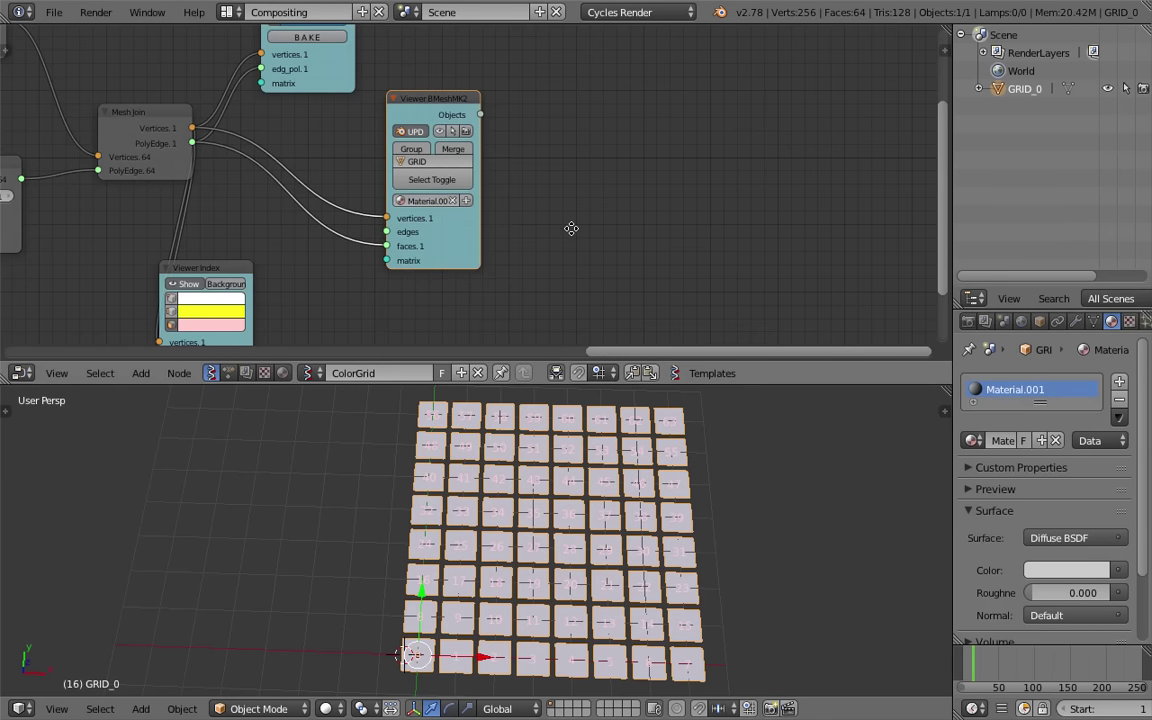
Save the file and move the Viewer BMeshMK2 node farther away from Mesh Join
key("ctrl+s")
left_click(484, 202)
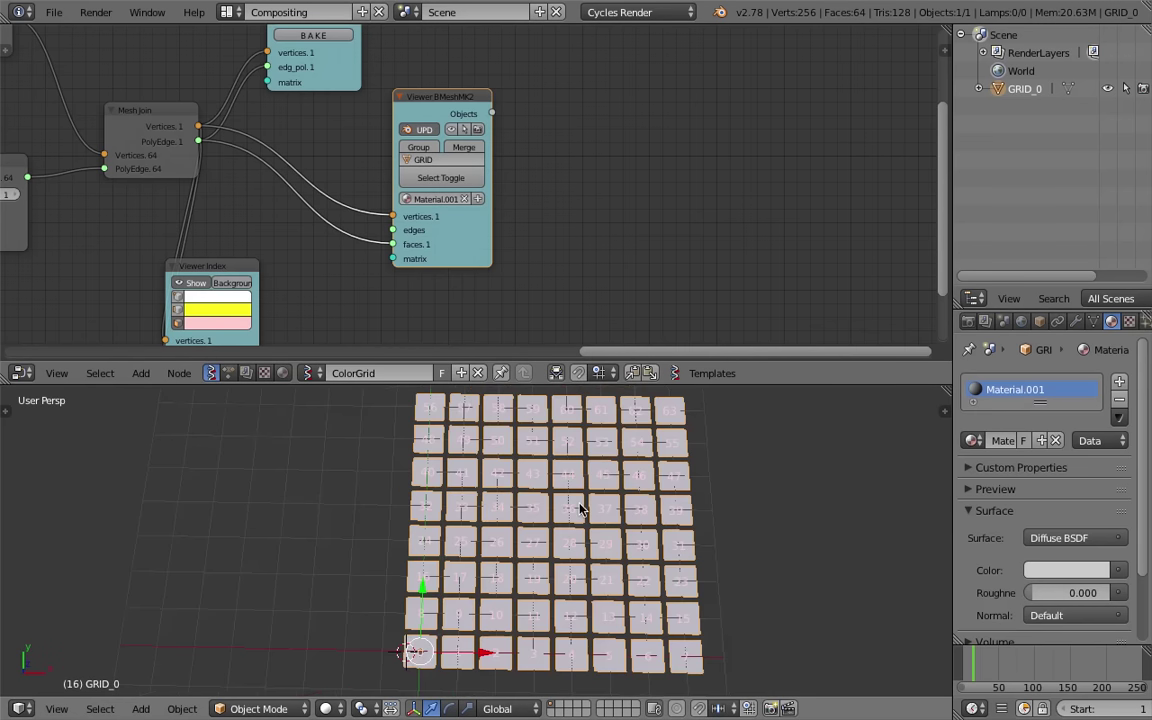
left_click_drag(449, 98, 499, 103)
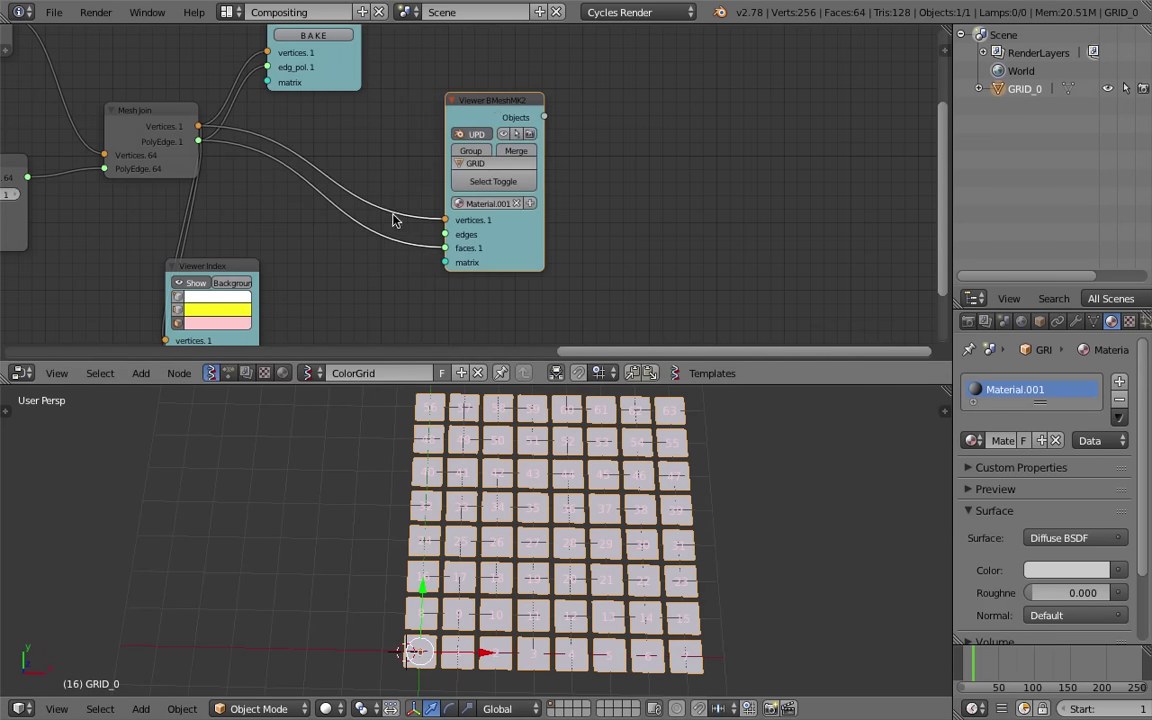
middle_click_drag(393, 214, 471, 210)
scroll(330, 256, "down", 1)
scroll(330, 222, "left", 2)
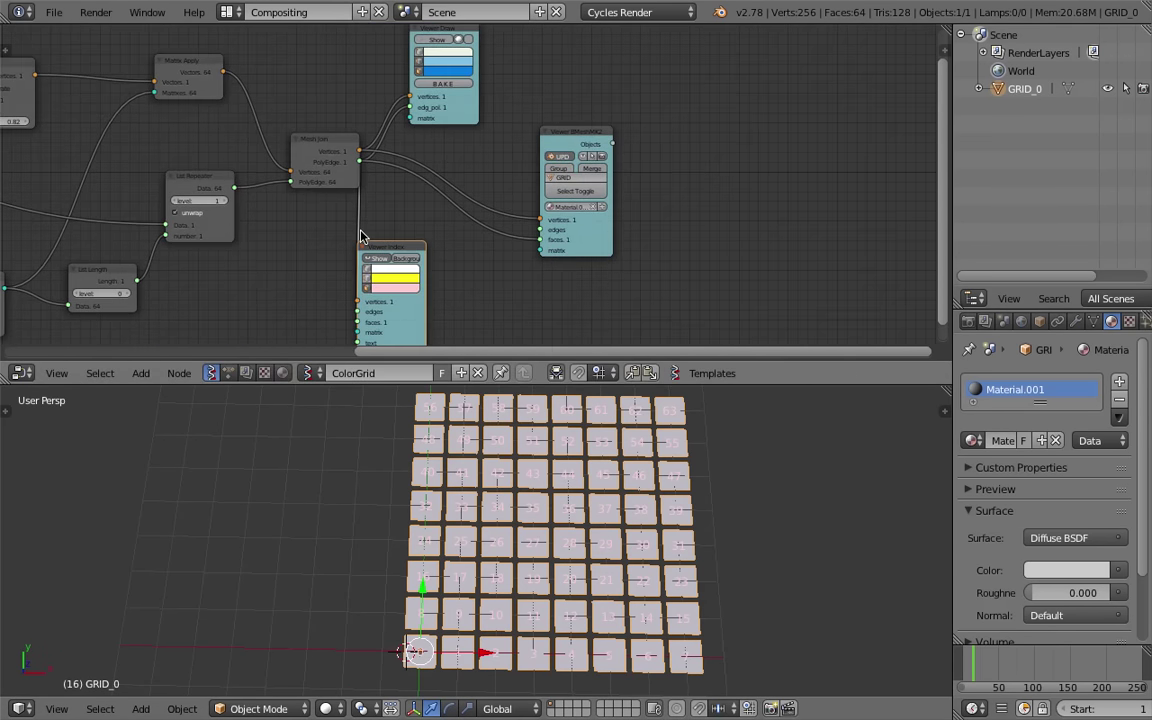
Save the blend file as the next numbered version after sv_grid_creation_002
left_click(53, 12)
left_click(121, 170)
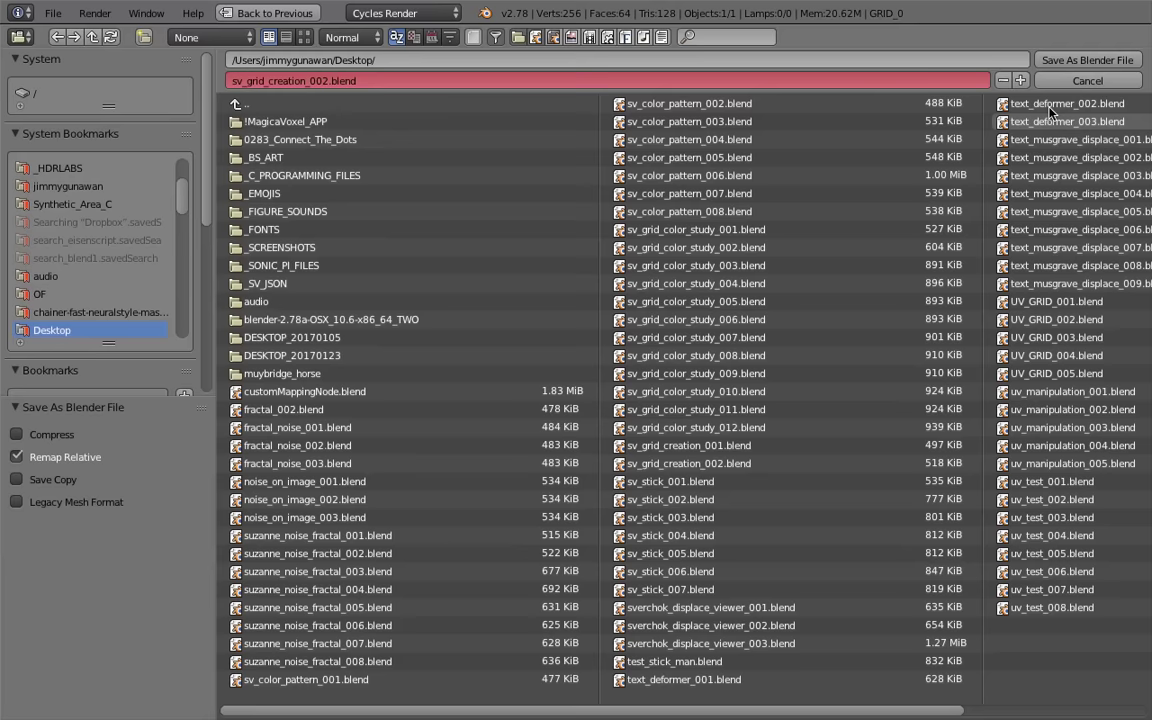
left_click(980, 56)
left_click(549, 202)
Examine how Matrix Apply, List Repeater and List Length feed Mesh Join in the node tree
scroll(558, 200, "left", 5)
scroll(558, 200, "down", 3)
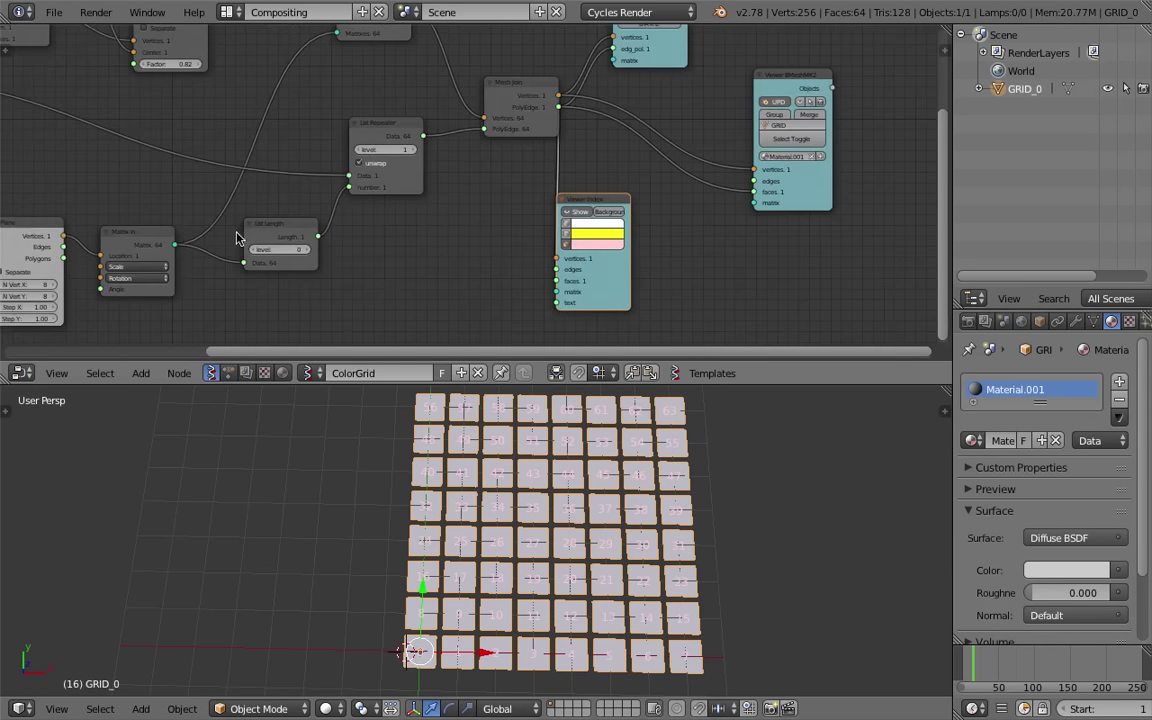
middle_click_drag(320, 202, 334, 283)
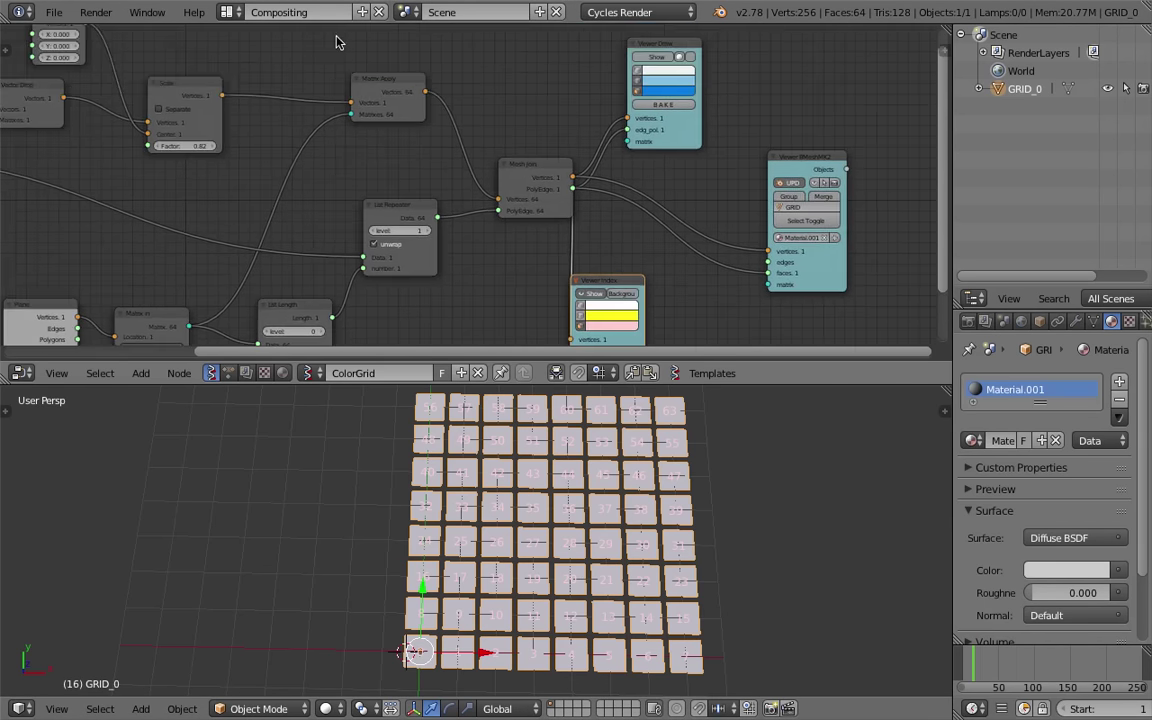
left_click(380, 86)
left_click(528, 167)
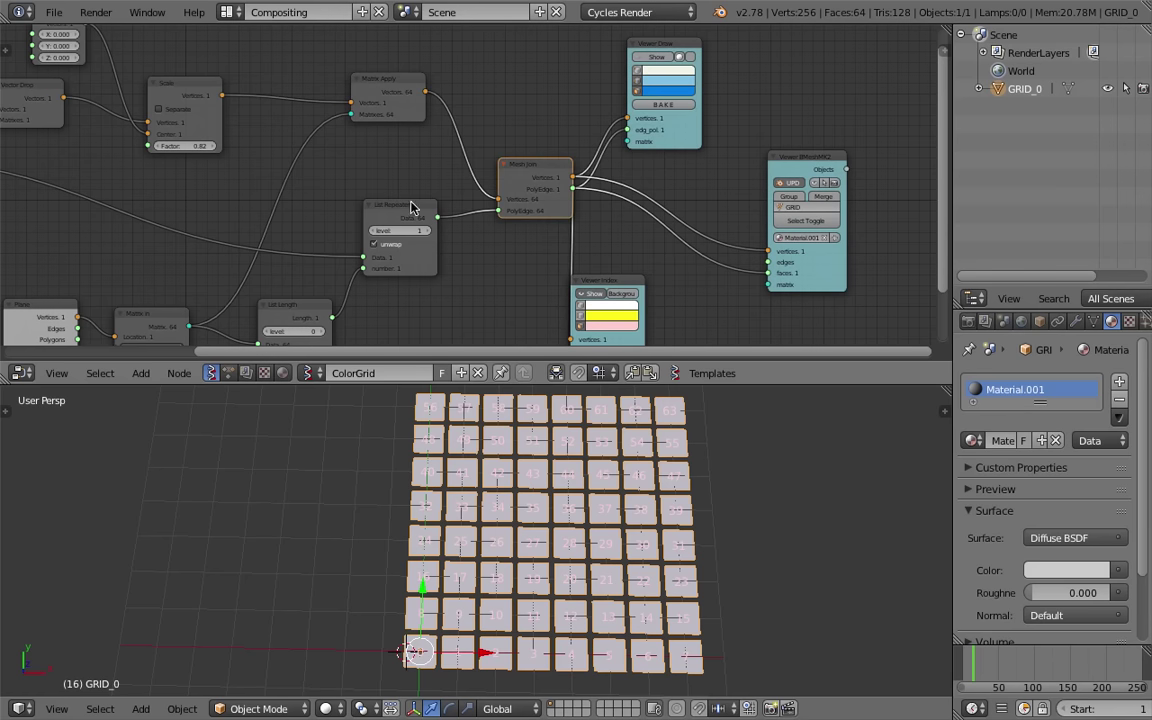
left_click(412, 204)
left_click(397, 82)
left_click(554, 165)
middle_click_drag(530, 174, 543, 153)
middle_click_drag(658, 210, 632, 202)
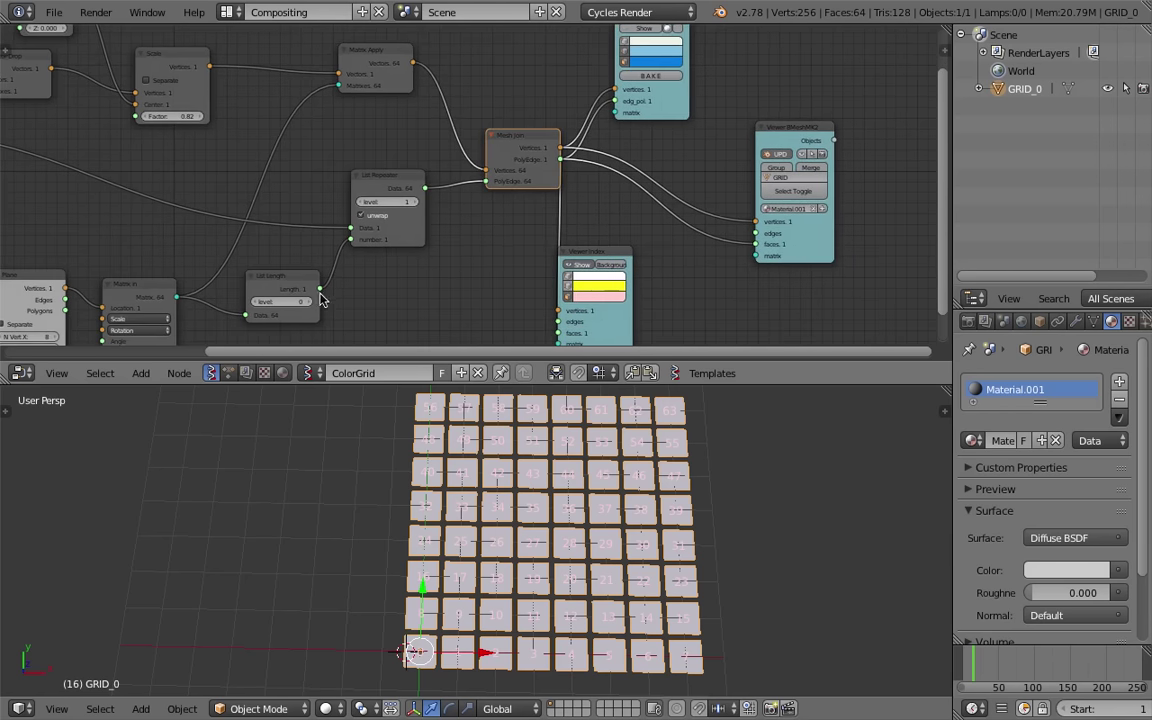
left_click_drag(180, 297, 201, 303)
middle_click_drag(604, 161, 641, 96)
Enlarge the node editor and delete the Matrix Apply, Mesh Join, List Repeater and Viewer Draw nodes
left_click_drag(674, 387, 674, 452)
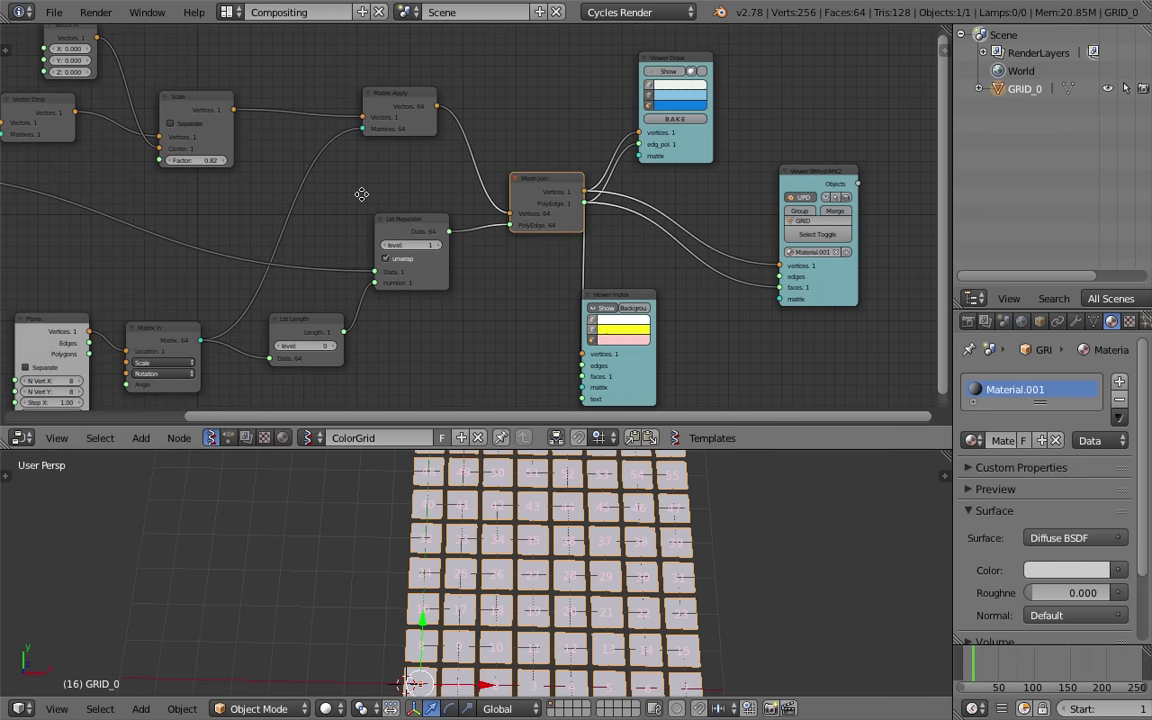
middle_click_drag(363, 193, 381, 207)
left_click(424, 112)
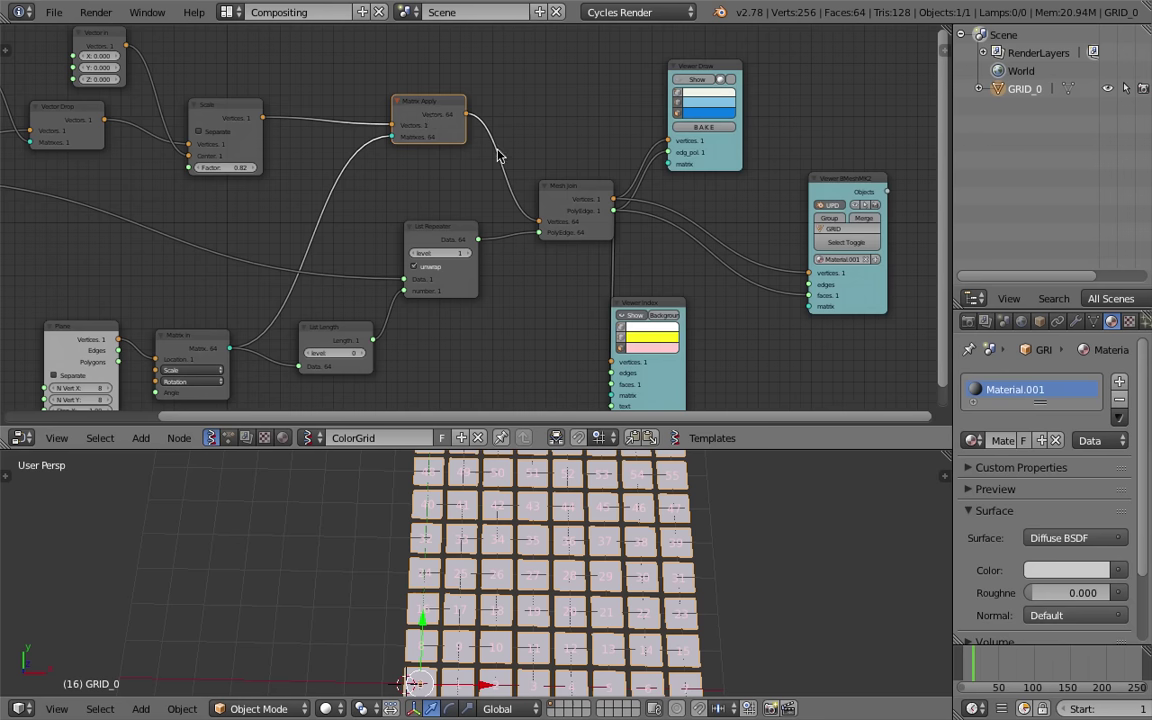
left_click(563, 197, "shift")
left_click(458, 231, "shift")
key("x")
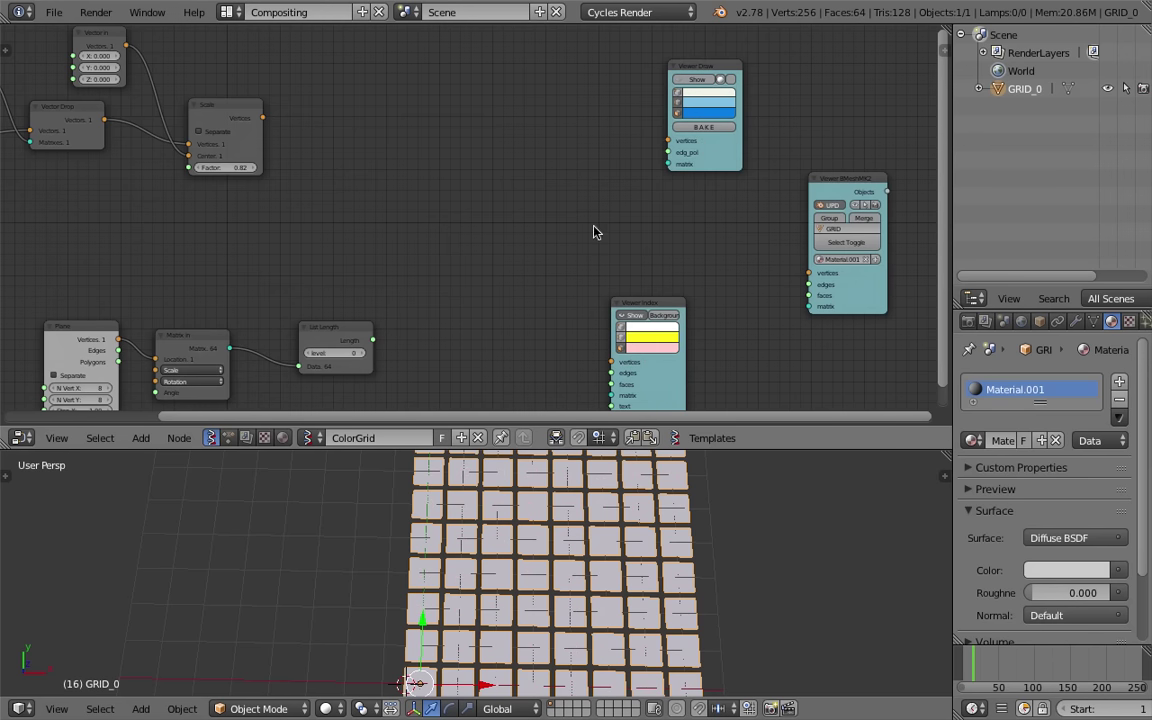
left_click_drag(713, 69, 524, 54)
key("x")
Move the Viewer BMeshMK2 node closer to the Scale node and enable its Merge option
mouse_move(855, 176)
left_mouse_down()
mouse_move(548, 126)
mouse_move(519, 106)
left_mouse_up()
scroll(477, 113, "up", 2)
scroll(478, 112, "up", 2)
left_click(568, 107)
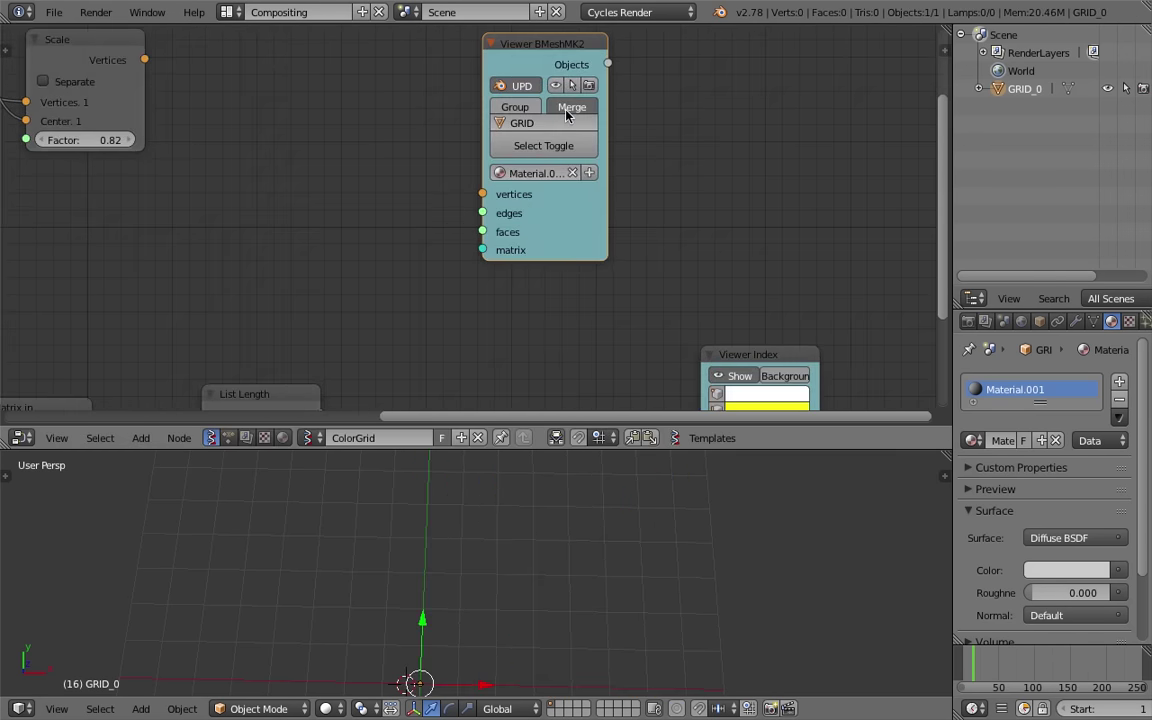
Connect Scale's Vertices, the 2 by 2 Plane's Polygons and the lower Matrix in's Matrix to Viewer BMeshMK2's vertices, faces and matrix
scroll(343, 154, "down", 2)
middle_click_drag(322, 158, 446, 164)
middle_click_drag(391, 136, 552, 146)
scroll(430, 130, "down", 1)
left_click_drag(556, 118, 768, 201)
left_click_drag(192, 180, 768, 224)
left_click_drag(665, 339, 645, 310)
left_click_drag(523, 347, 768, 236)
Delete the unneeded List Length node from the ColorGrid tree
left_click(652, 328)
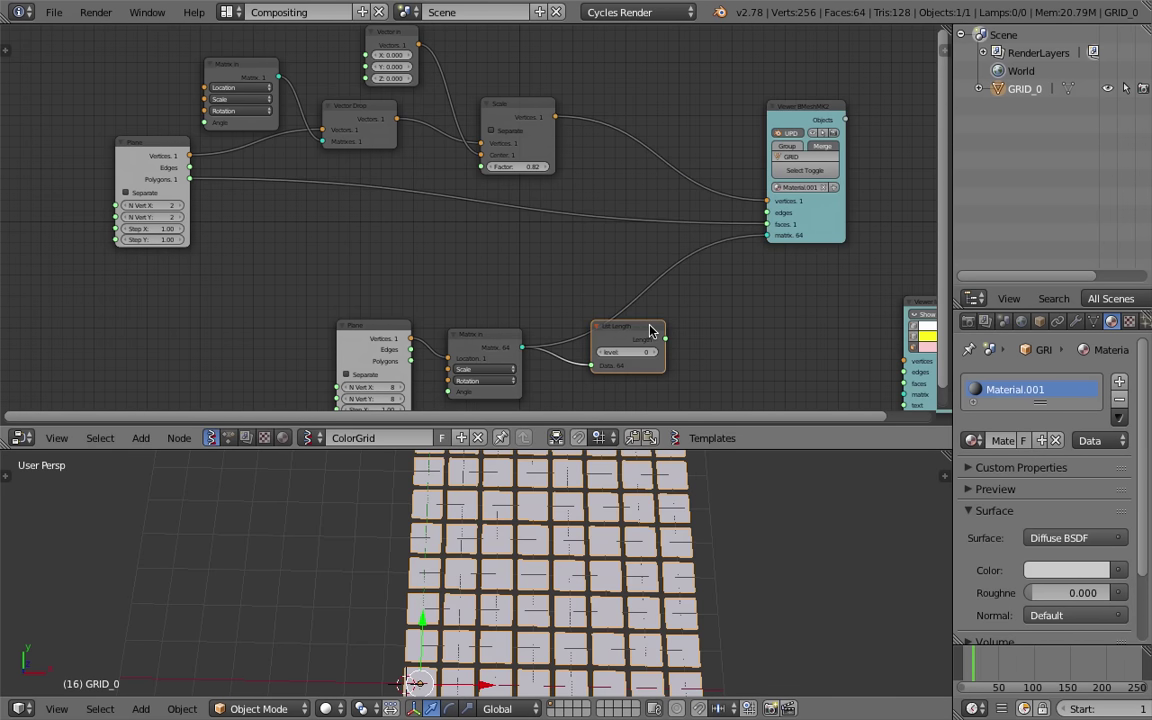
key("x")
middle_click_drag(633, 278, 612, 238)
scroll(595, 542, "down", 5)
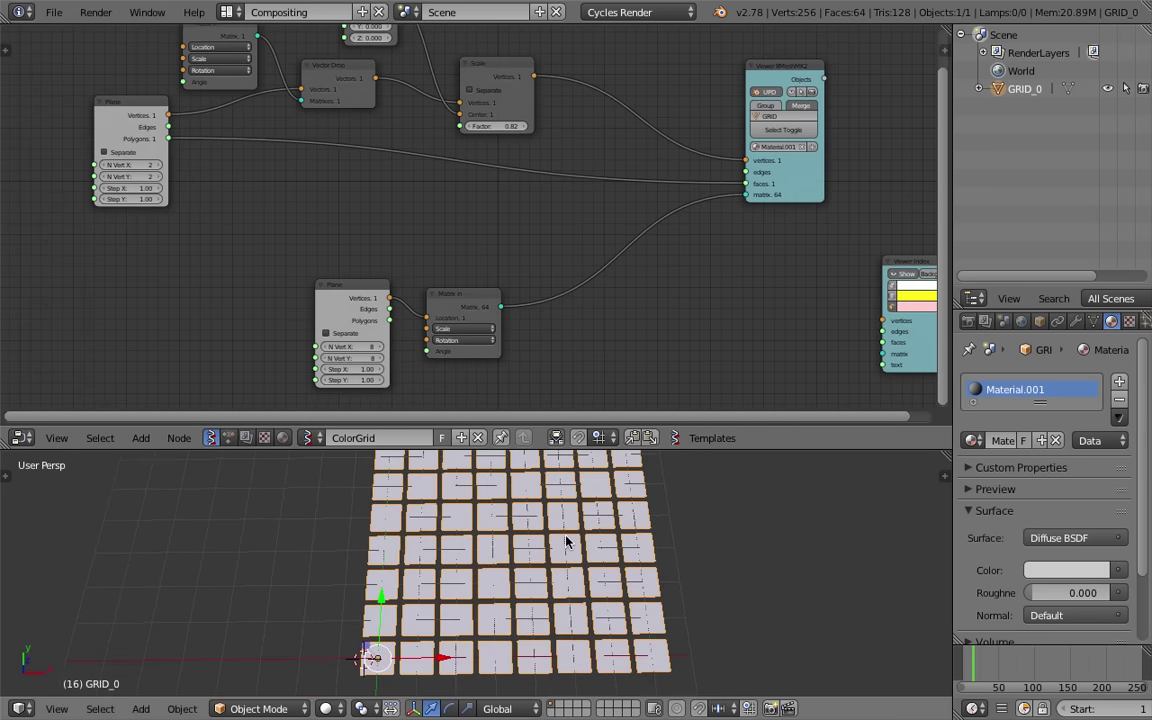
Bring the Viewer BMeshMK2 node in next to the Scale node and place the Viewer Index node beside it
key("r")
key("Escape")
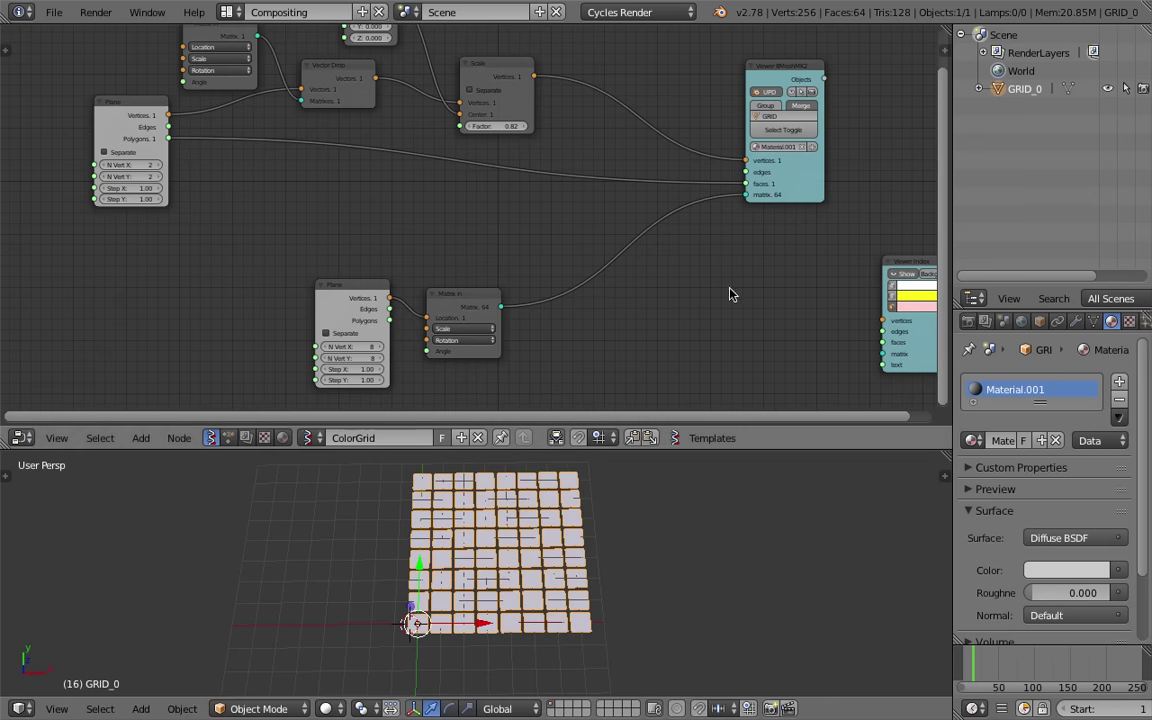
left_click_drag(772, 72, 606, 90)
middle_click_drag(622, 150, 603, 205)
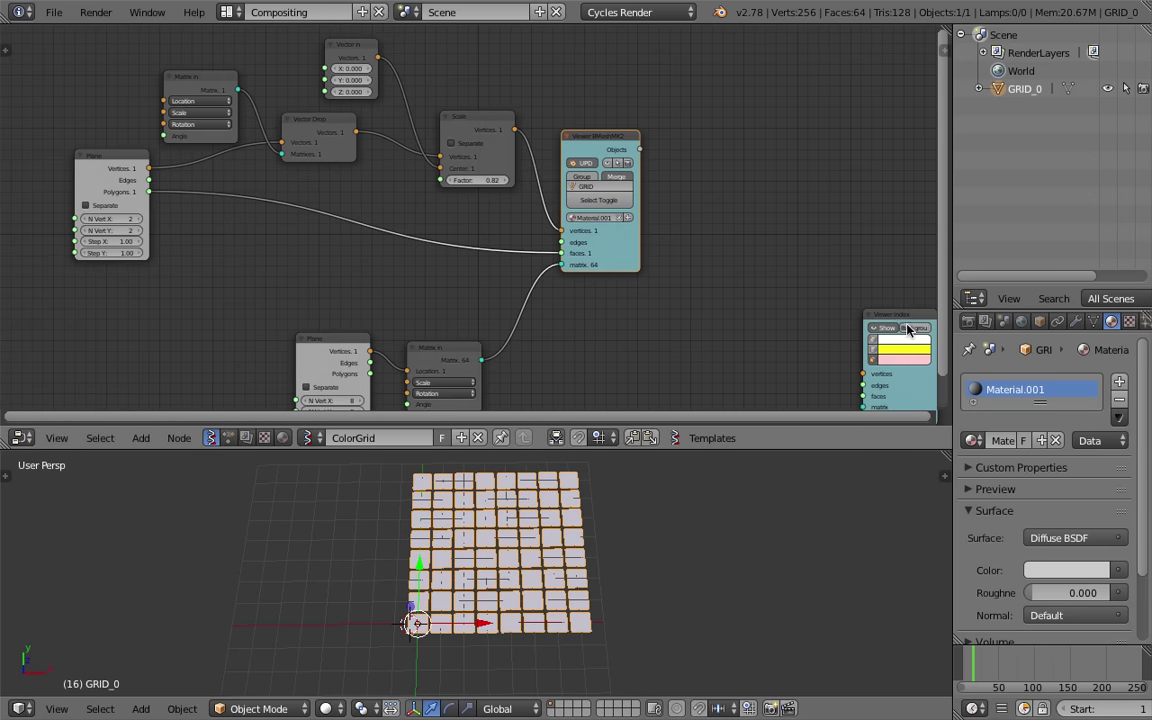
left_click_drag(906, 323, 752, 160)
middle_click_drag(581, 237, 548, 224)
scroll(406, 327, "up", 1)
scroll(538, 228, "up", 1)
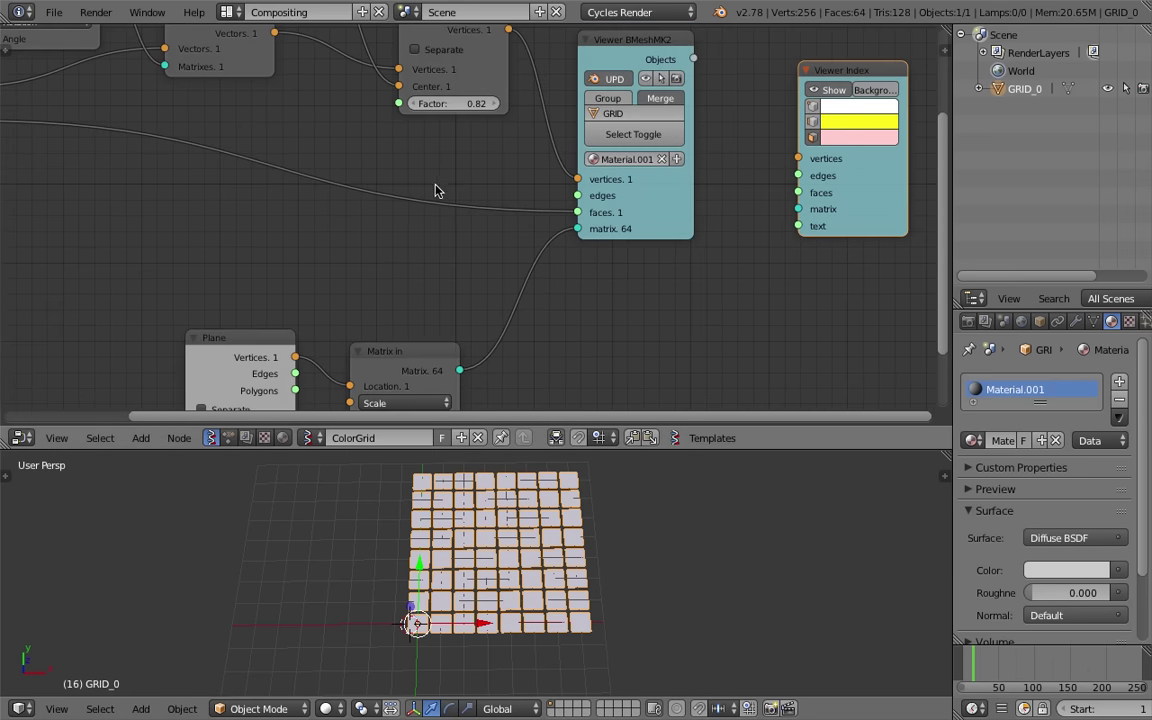
middle_click_drag(556, 508, 524, 503)
middle_click_drag(403, 220, 398, 250)
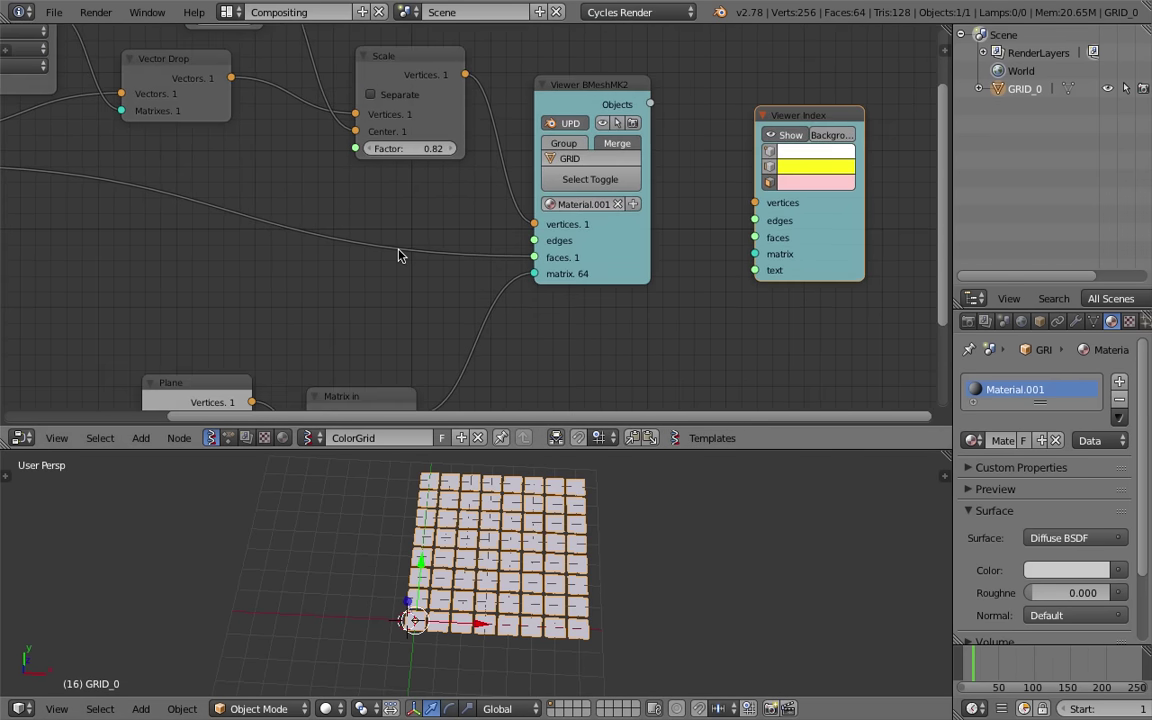
Save the scene as a new file with the file name's number incremented
left_click(60, 13)
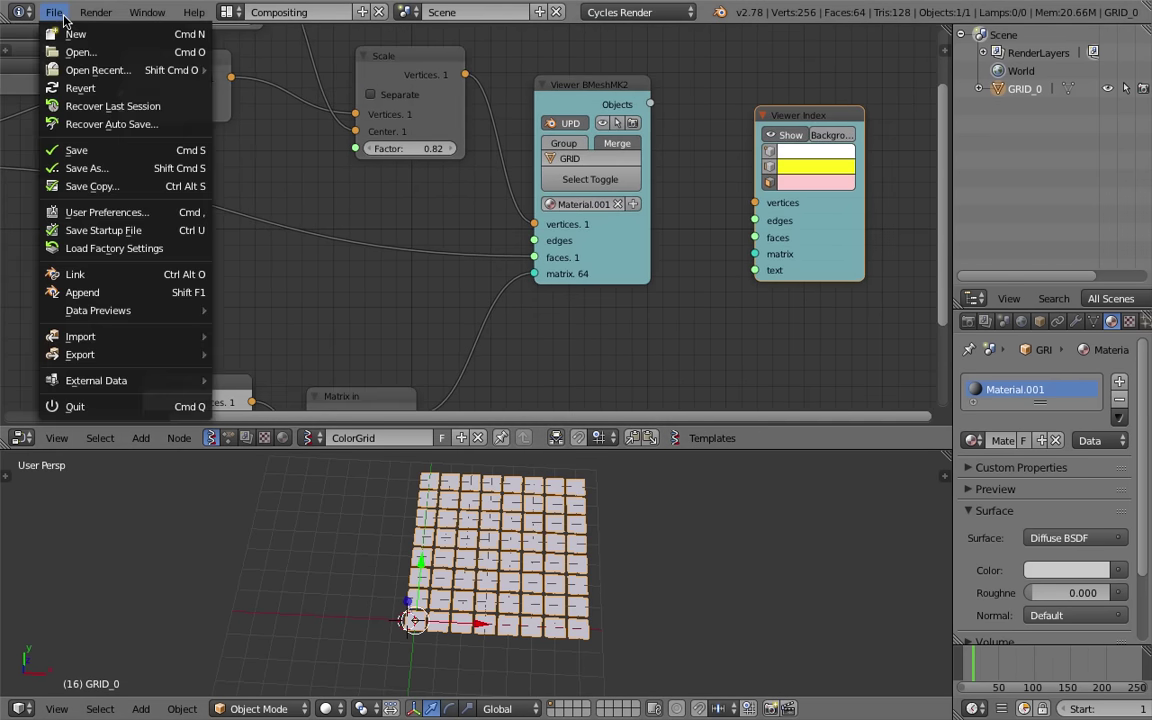
left_click(127, 169)
left_click(1020, 79)
left_click(1056, 62)
Move the Viewer Index node further away from Viewer BMeshMK2 to free space between them, and save over the current file
middle_click_drag(625, 157, 524, 185)
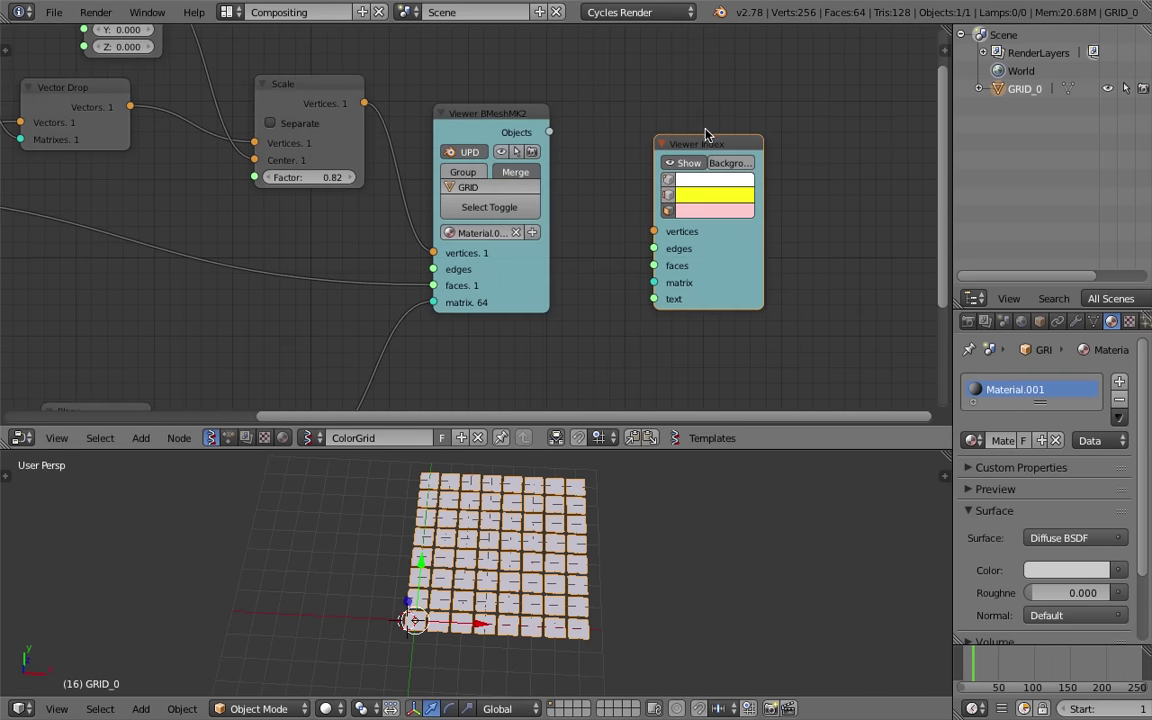
left_click_drag(706, 136, 680, 62)
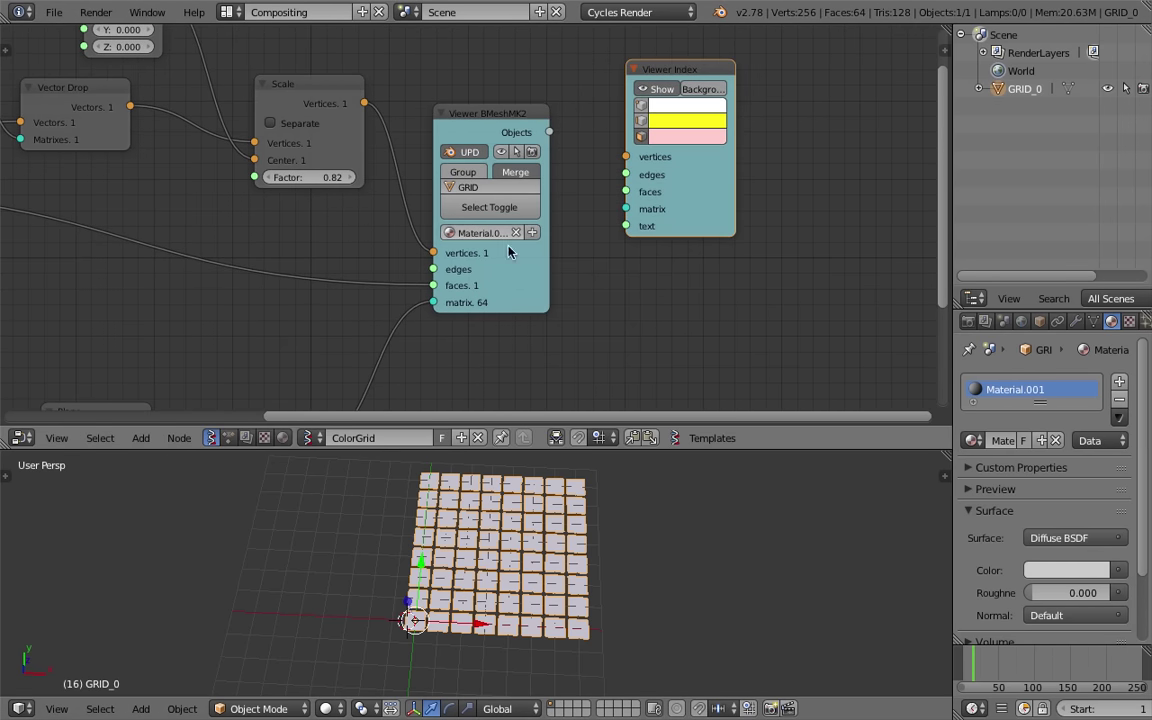
middle_click_drag(509, 247, 567, 247)
left_click_drag(752, 234, 769, 217)
scroll(587, 271, "down", 3)
middle_click_drag(396, 314, 550, 219)
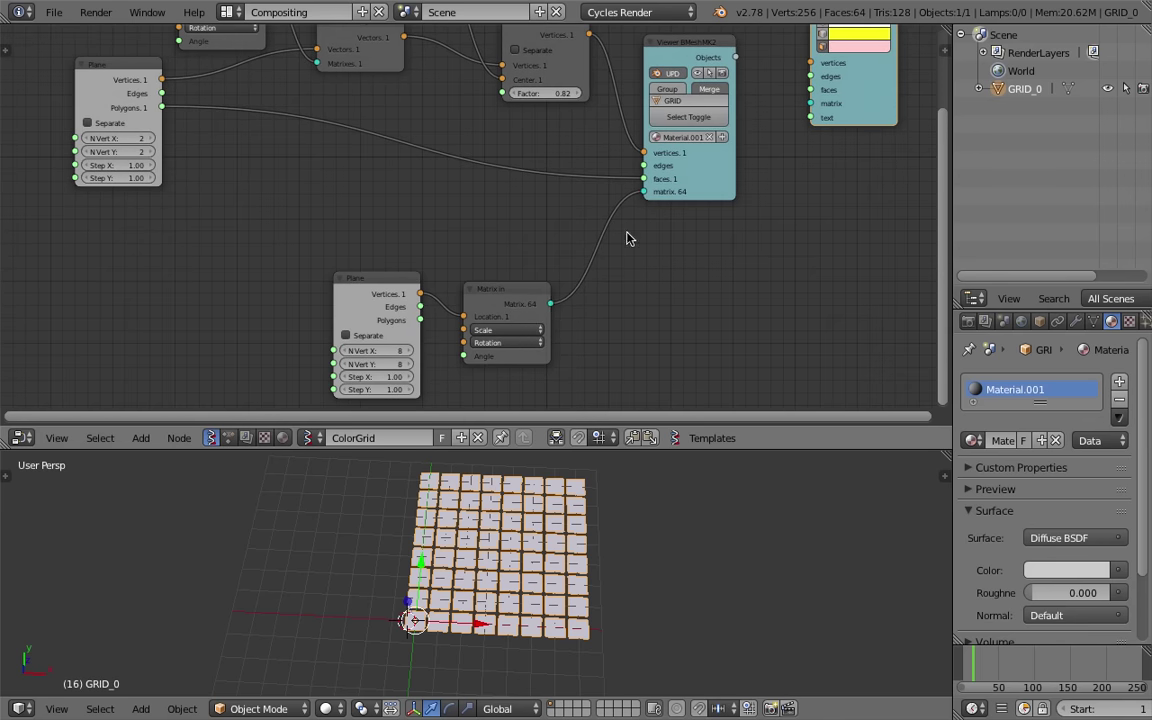
middle_click_drag(717, 153, 669, 214)
middle_click_drag(541, 158, 542, 181)
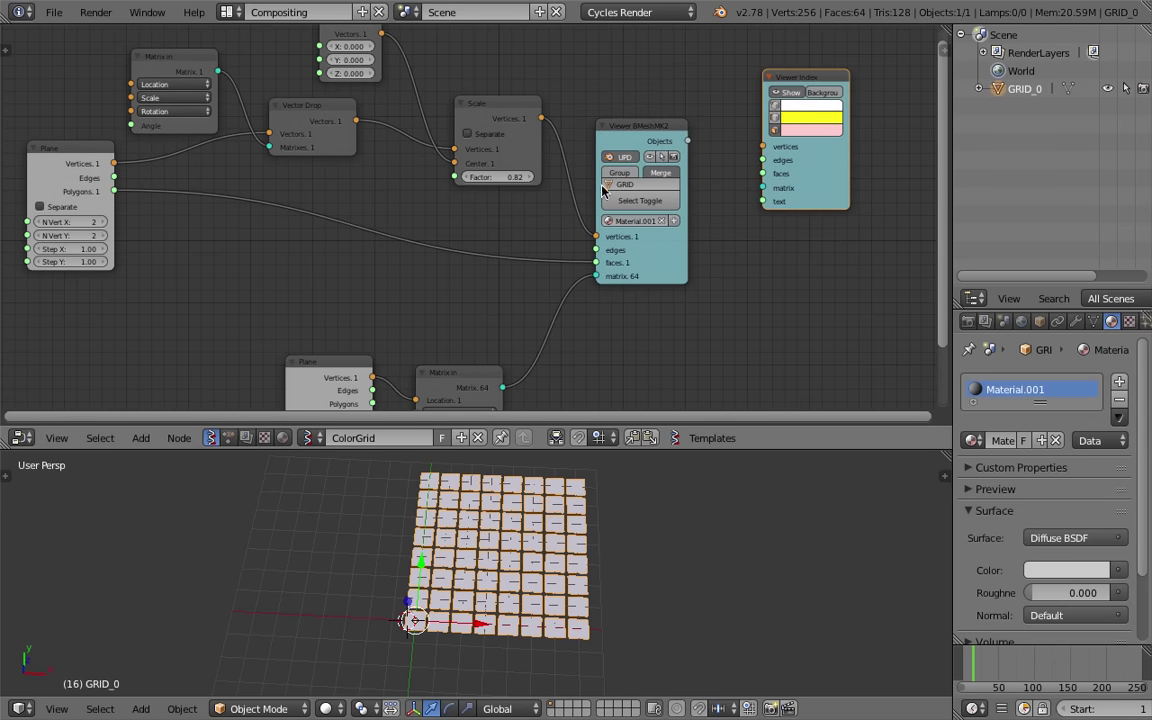
middle_click_drag(700, 154, 489, 148)
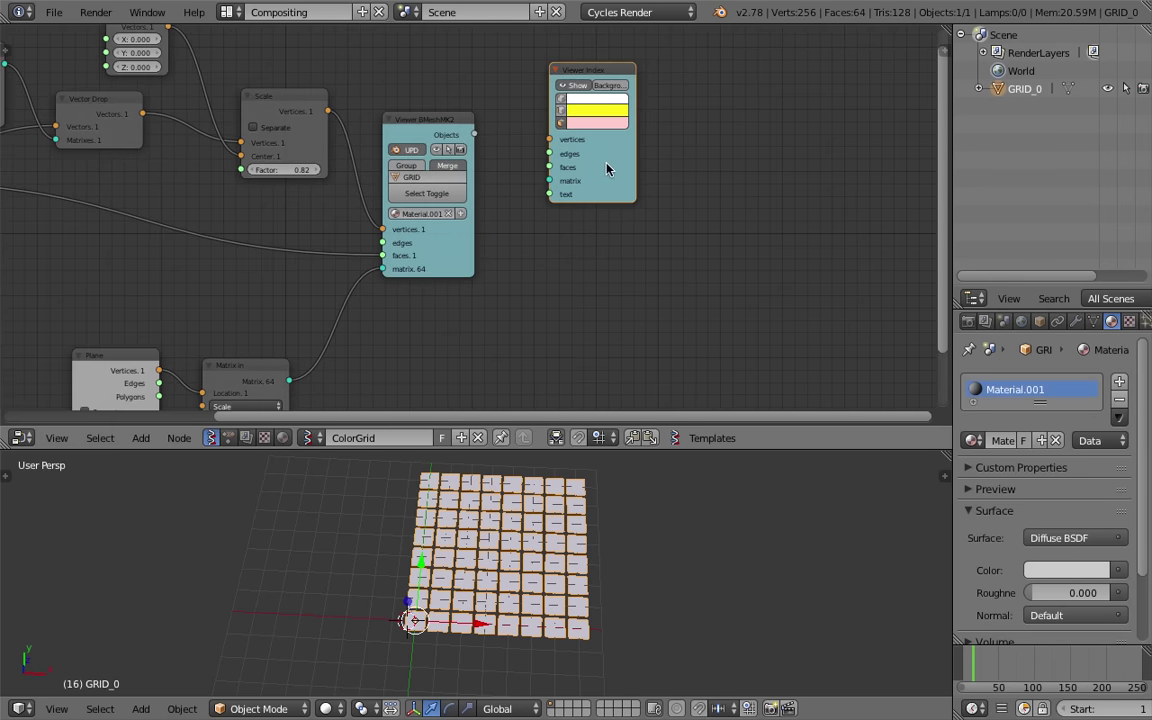
left_click_drag(605, 163, 619, 152)
middle_click_drag(618, 164, 569, 182)
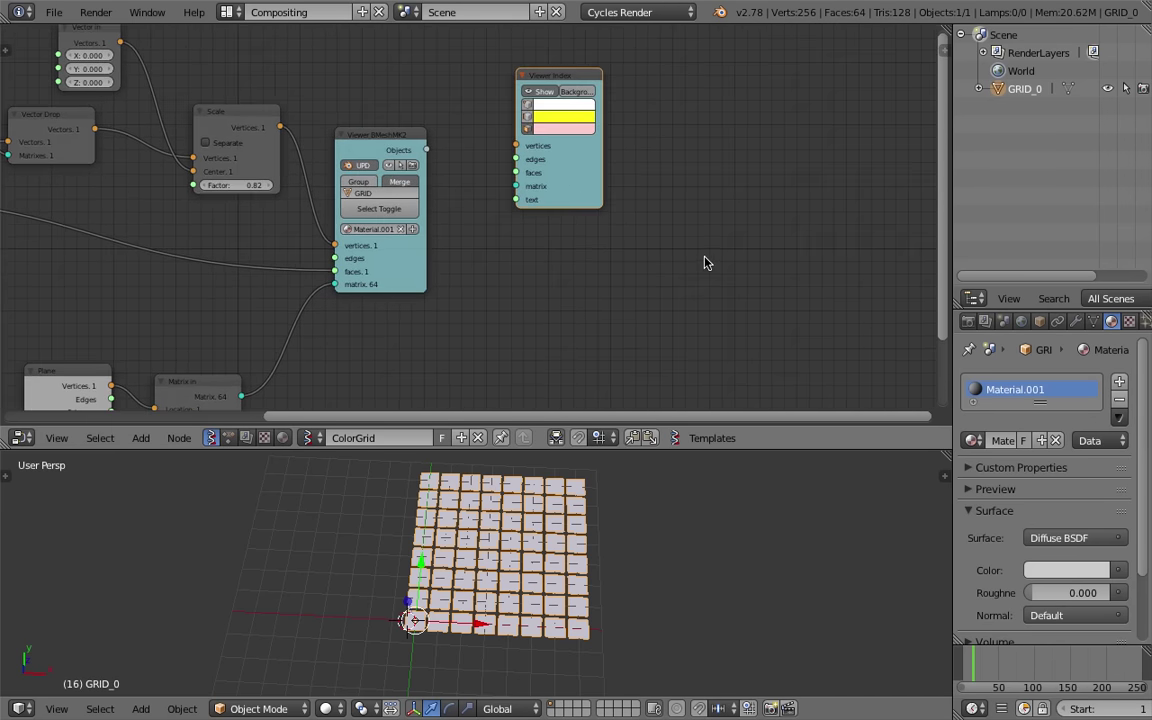
left_click_drag(589, 180, 720, 146)
key("ctrl+s")
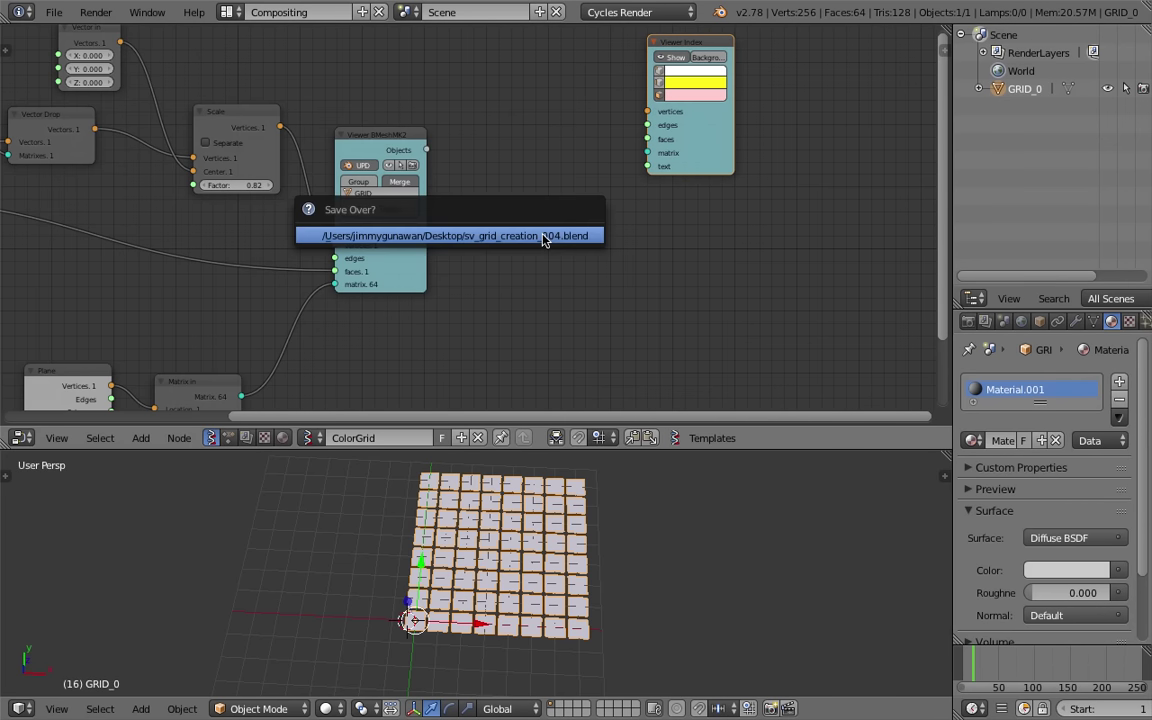
left_click(544, 237)
Add an Objects in mk3 node between the Viewer BMeshMK2 and Viewer Index nodes
key("shift+a")
left_click(541, 235)
type("obj")
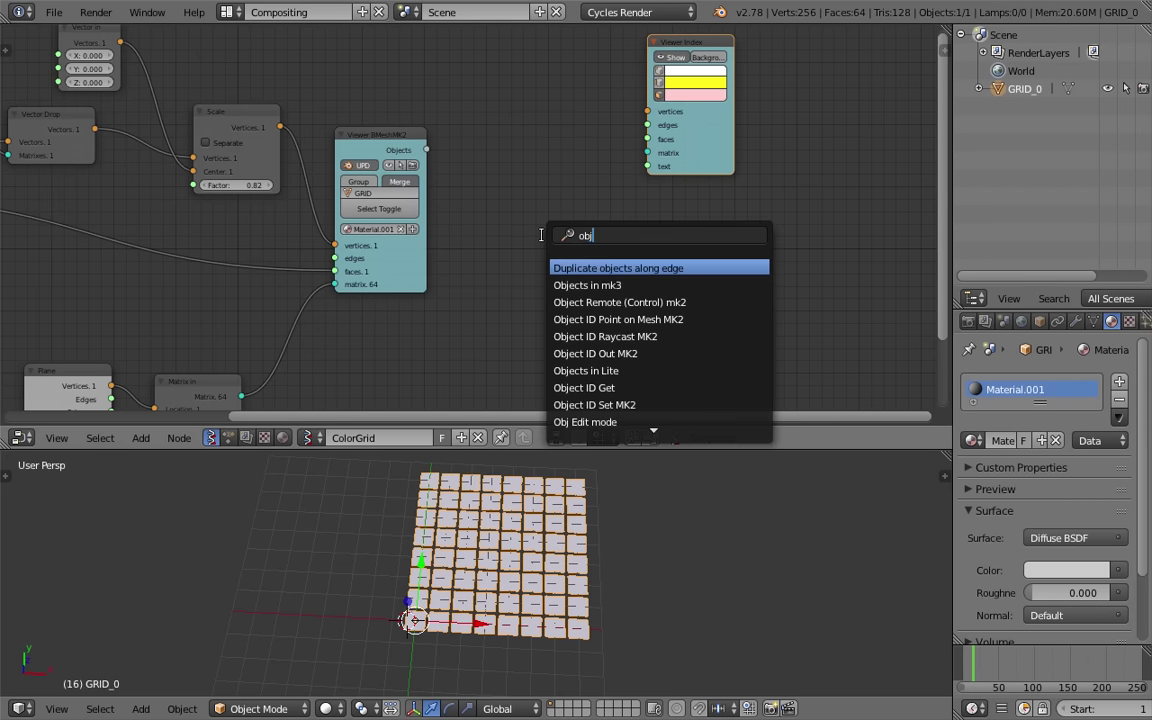
key("Down")
key("Return")
left_click(503, 196)
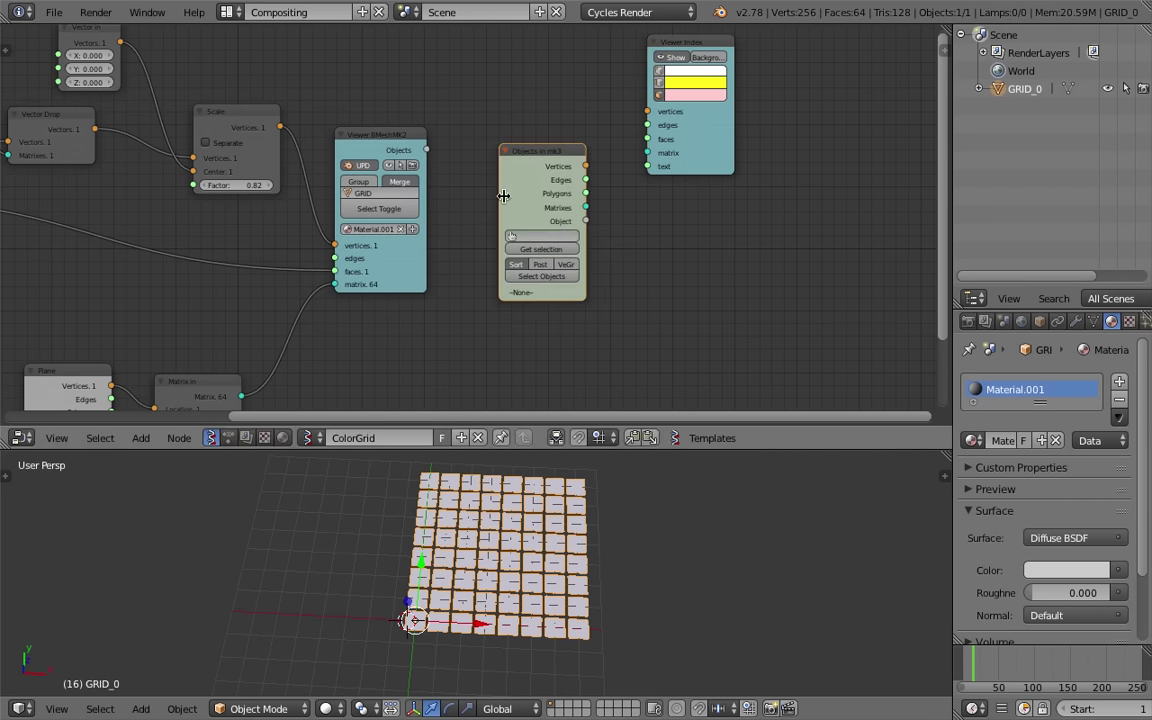
Load the selected GRID_0 into Objects in mk3 and connect its Vertices and Polygons to Viewer Index's vertices and faces
left_click(540, 250)
left_click_drag(586, 167, 647, 111)
left_click_drag(586, 194, 647, 139)
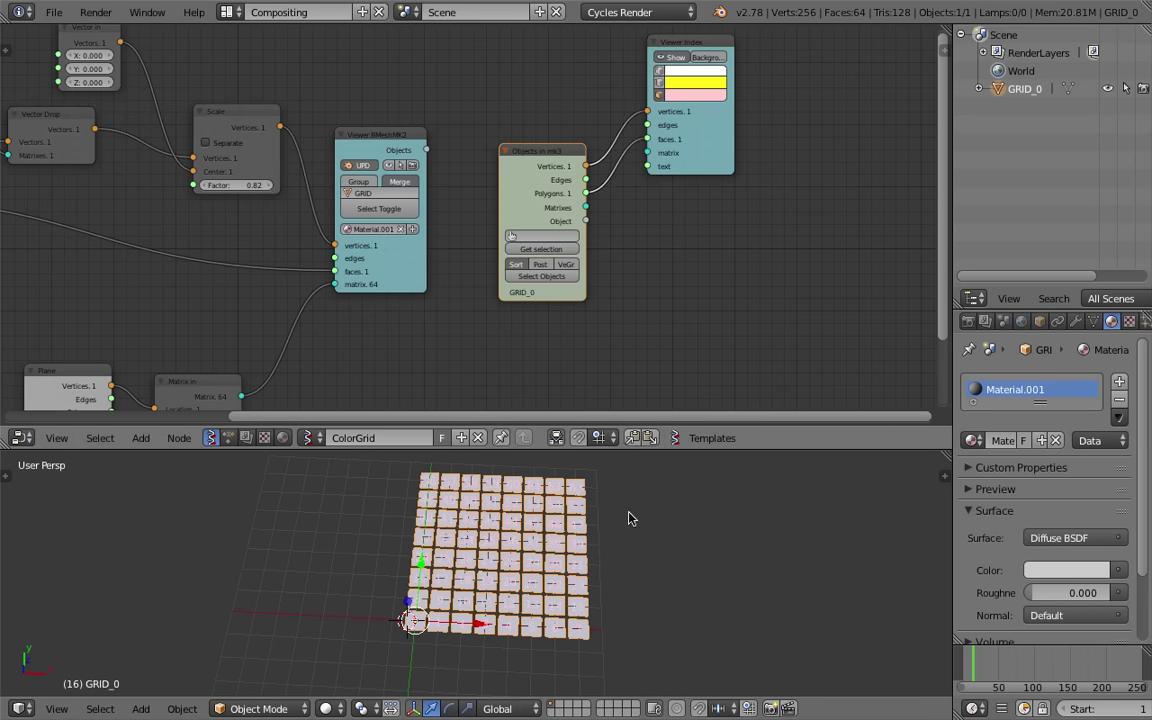
Set Viewer Index's face number colour to pale yellow (R 1.000, G 0.940, B 0.656) and enable the background behind the numbers
scroll(630, 514, "up", 2)
left_click(686, 96)
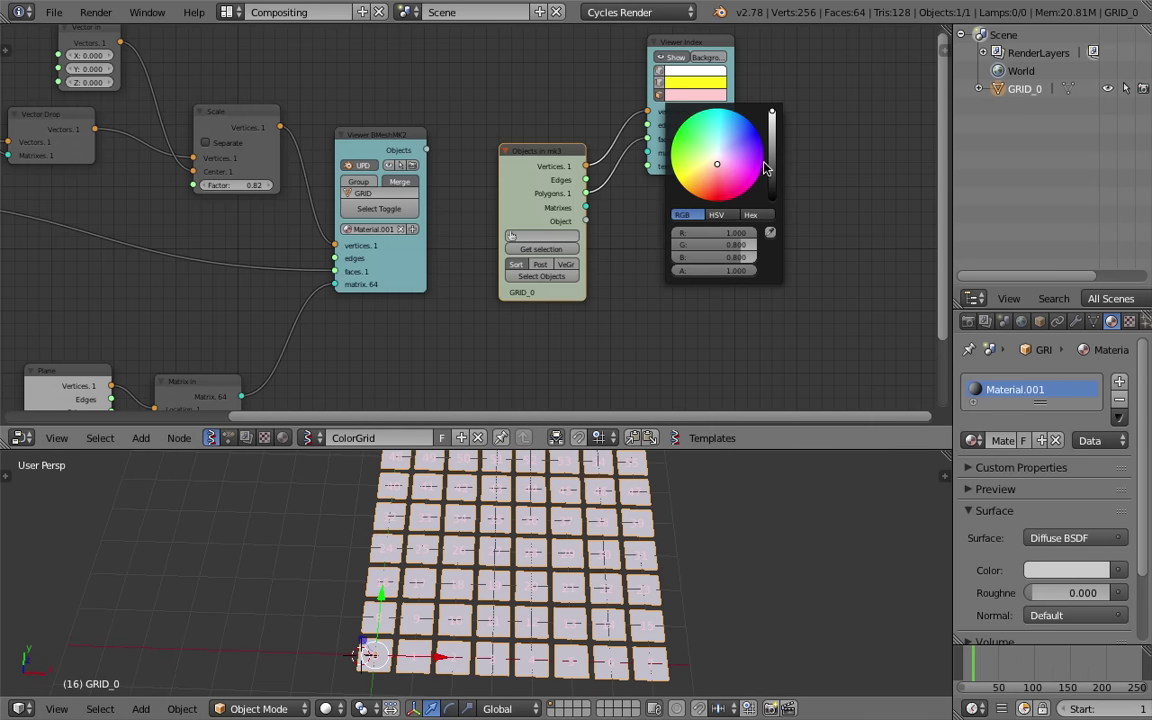
left_click(688, 96)
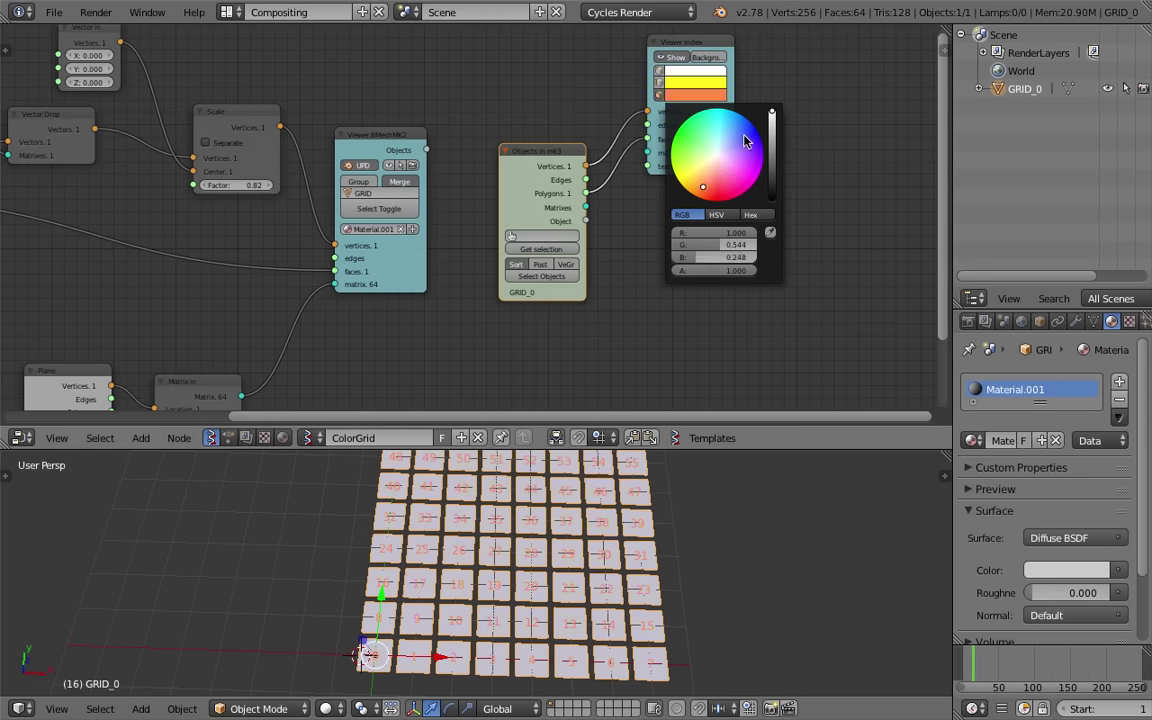
left_click(742, 132)
left_click(711, 158)
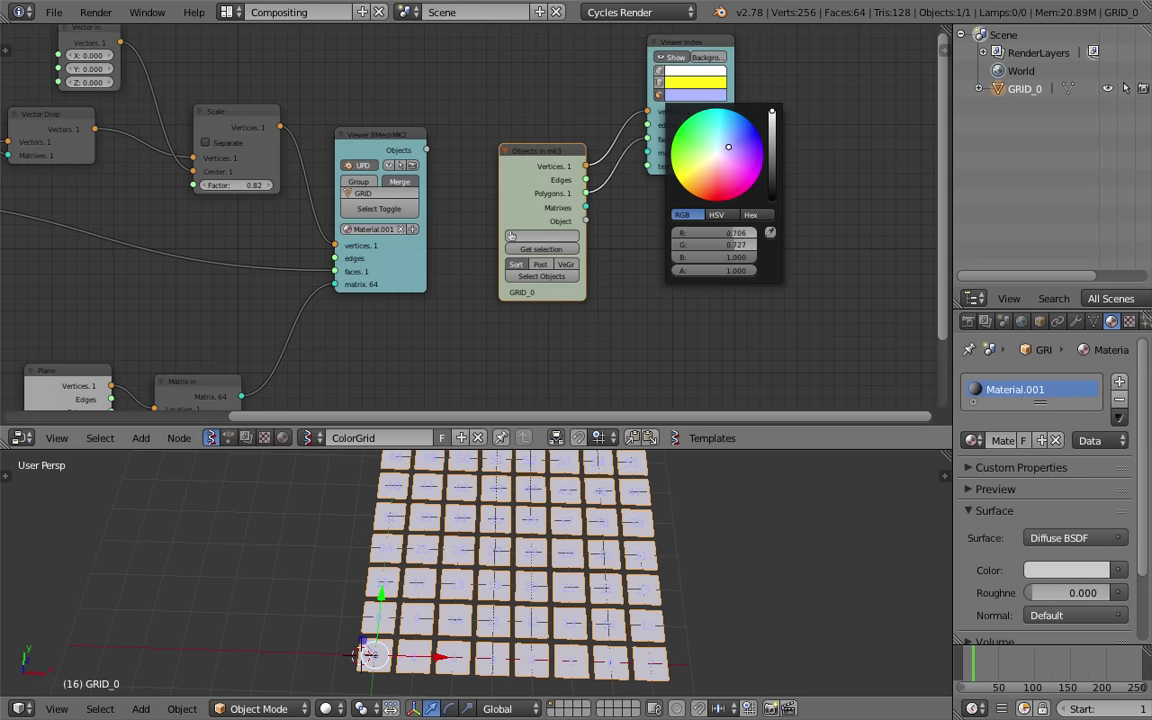
left_click_drag(708, 160, 705, 165)
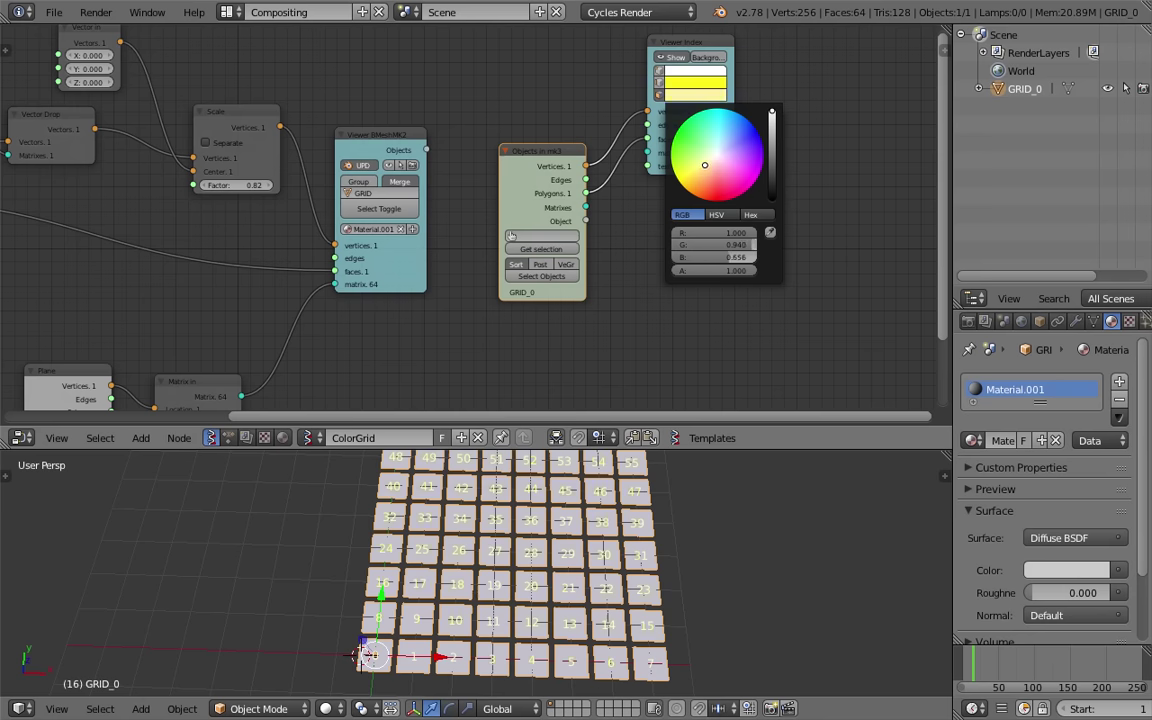
left_click(716, 60)
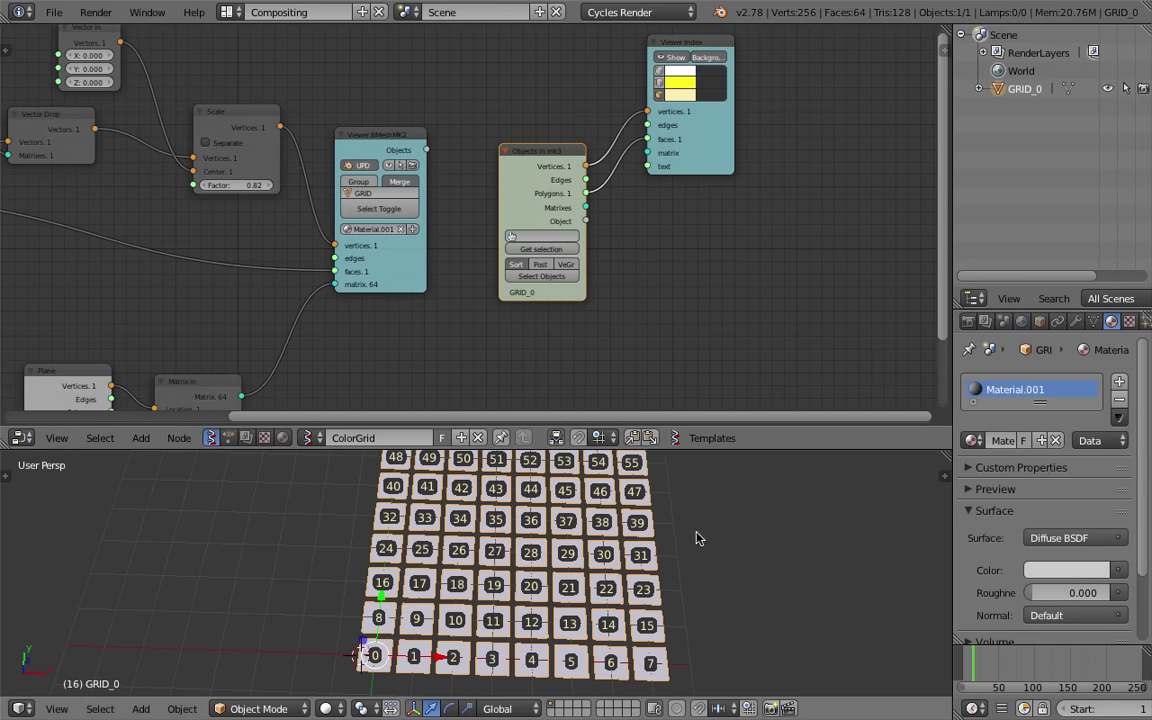
Enlarge the 3D view by shrinking the node editor so more numbered cells fit, and save the file
scroll(690, 539, "down", 3)
middle_click_drag(616, 545, 625, 586)
scroll(612, 567, "up", 3)
key("ctrl+s")
left_click(625, 586)
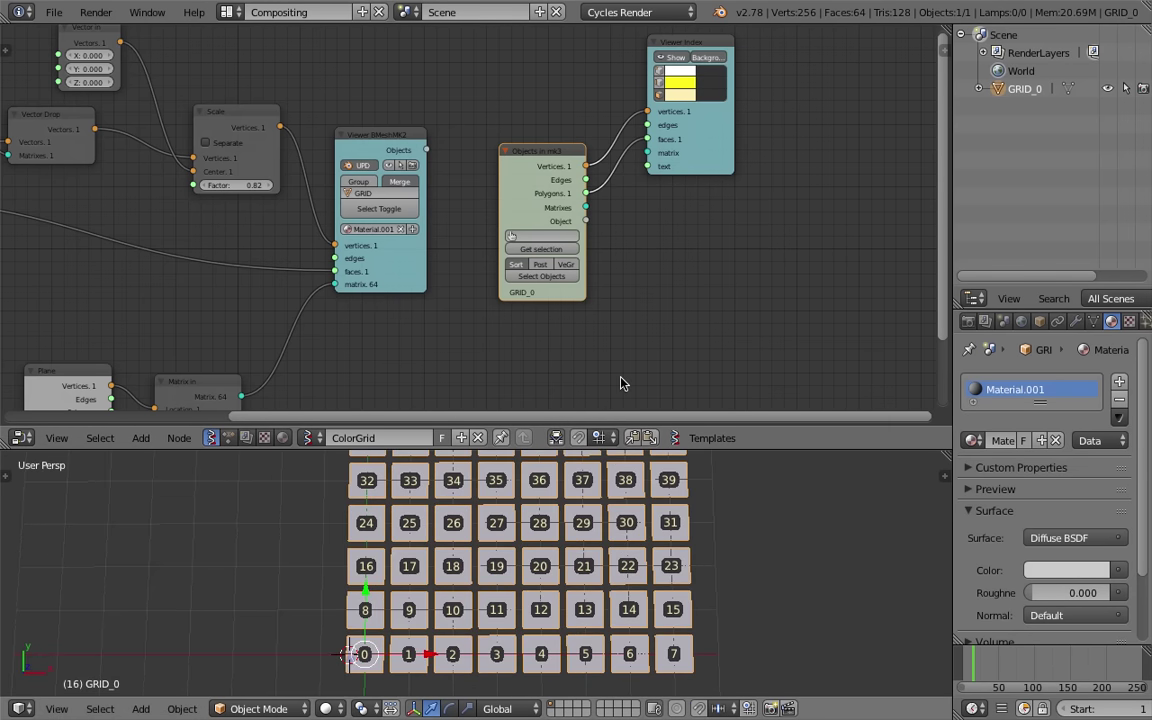
middle_click_drag(621, 378, 564, 387)
left_click_drag(594, 427, 671, 320)
scroll(602, 580, "down", 1)
scroll(601, 578, "up", 1)
key("ctrl+s")
key("Return")
left_click_drag(671, 366, 671, 343)
Add a Vertex color new node and connect the Object output of Objects in mk3 to its Object input
middle_click_drag(784, 182, 717, 213)
key("space")
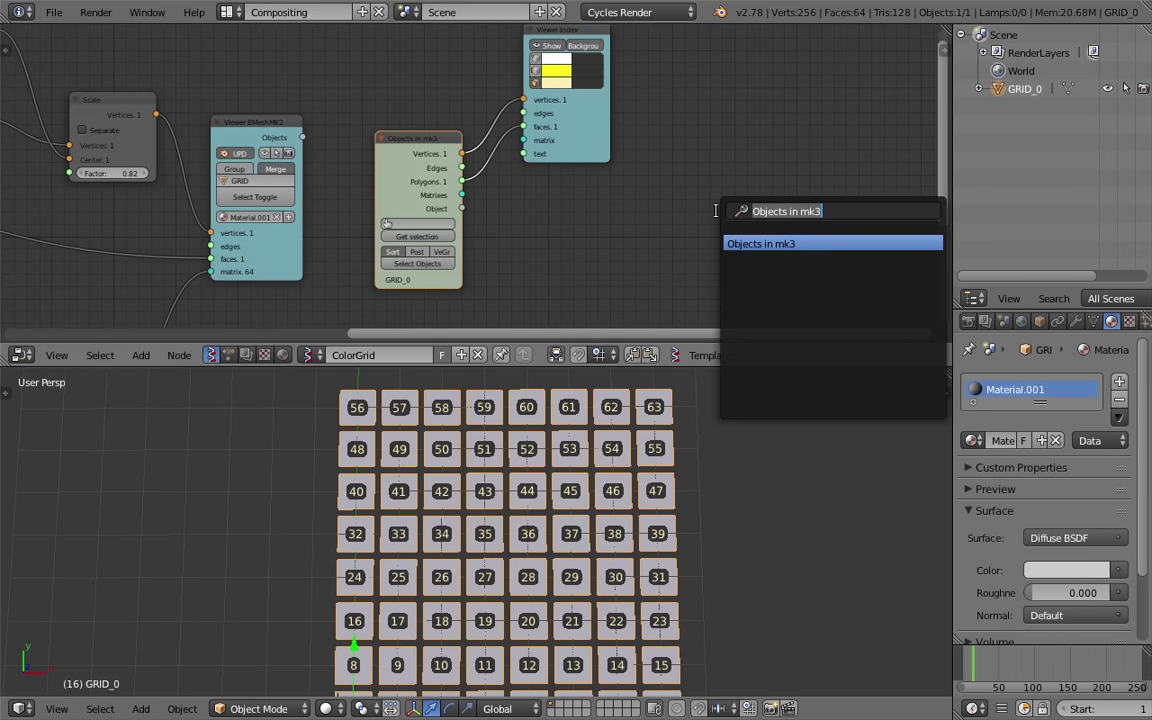
type("colo")
key("Return")
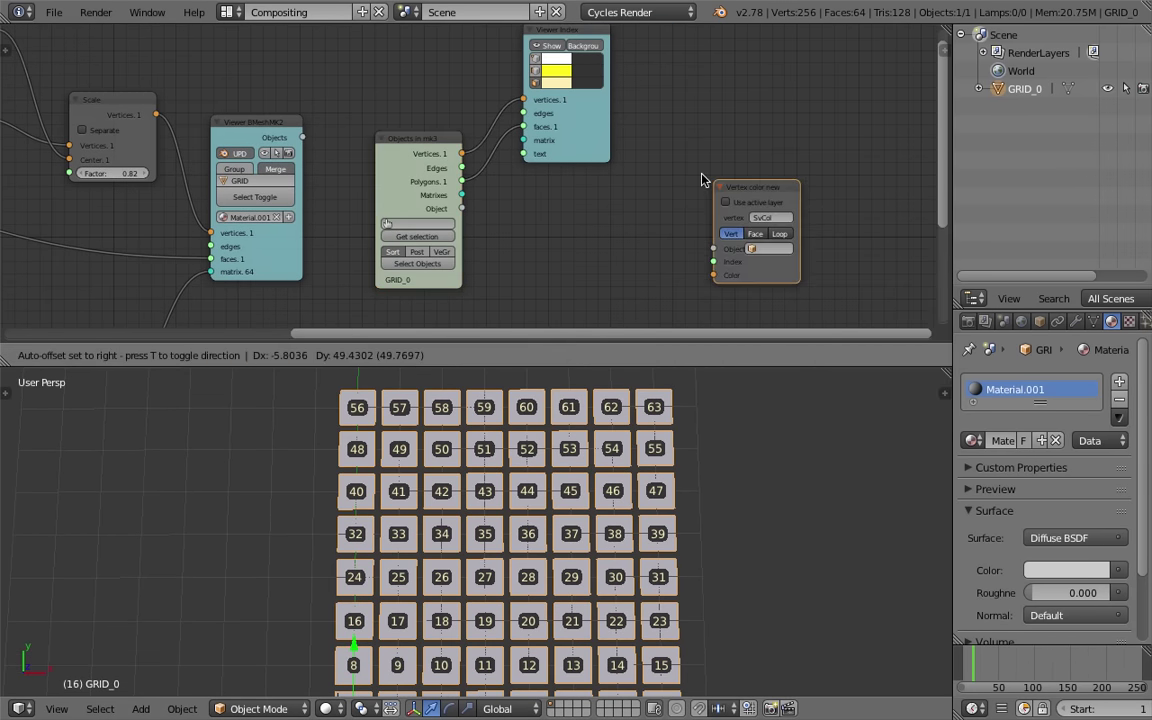
left_click(702, 179)
left_click_drag(462, 208, 702, 244)
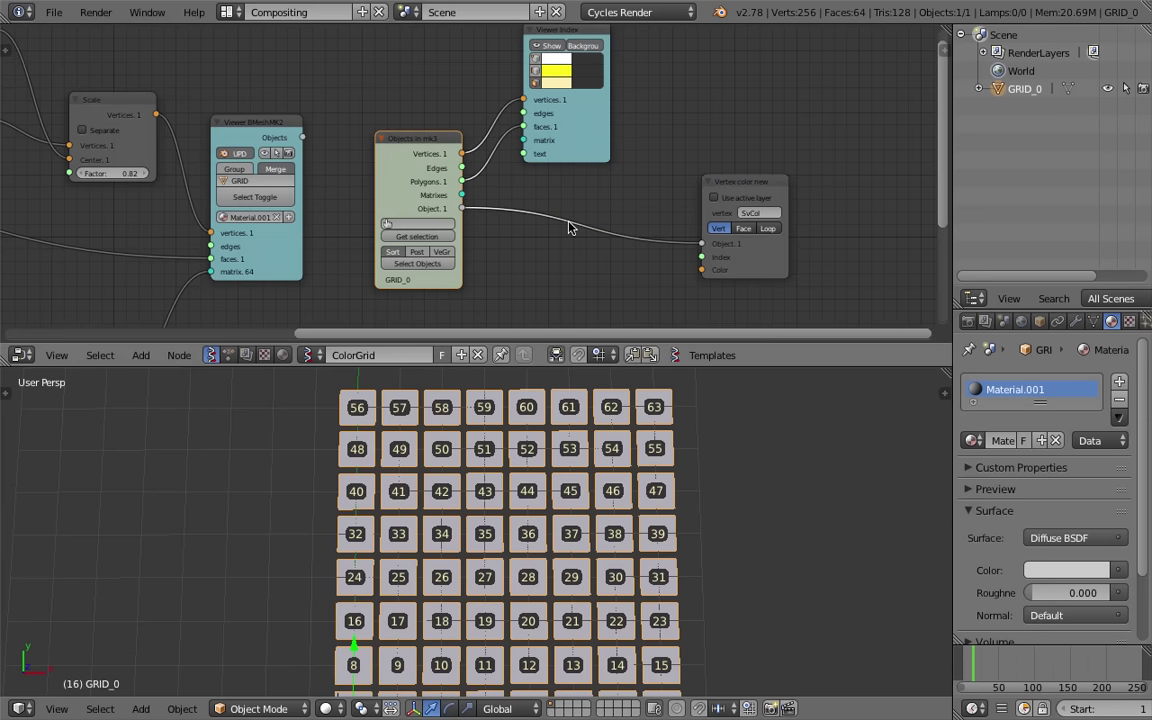
Set the Vertex color new node to Face mode and widen the node
scroll(585, 209, "up", 1)
scroll(675, 210, "up", 2)
left_click(650, 213)
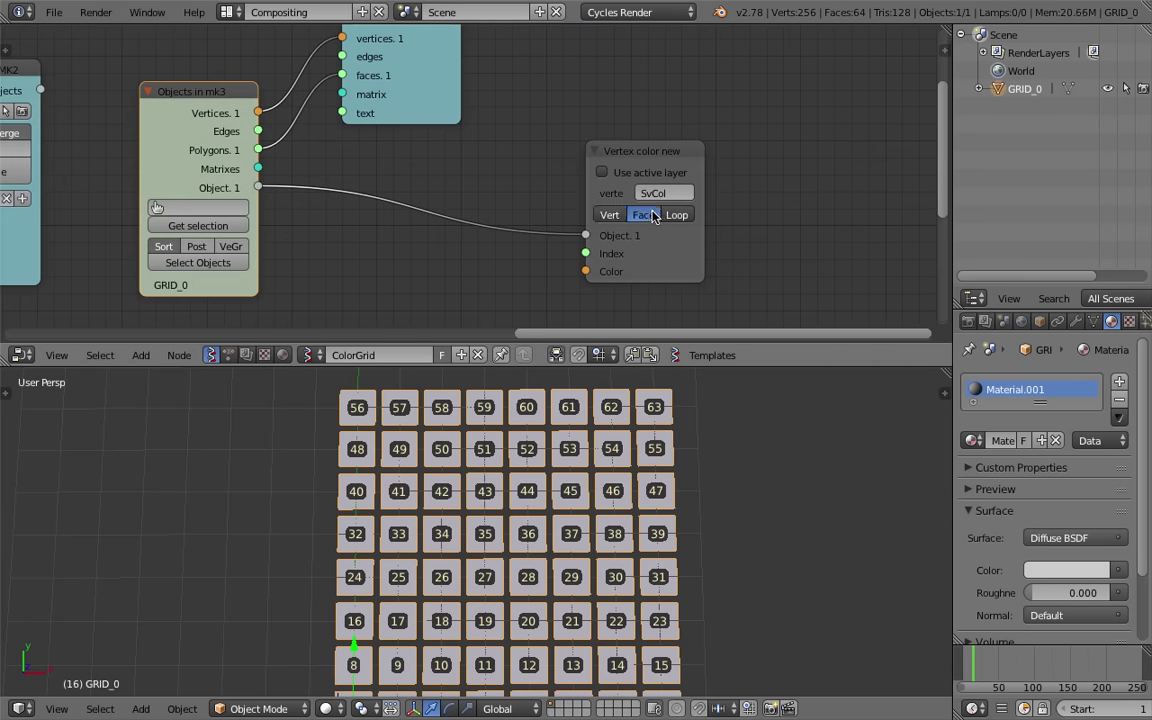
scroll(668, 222, "up", 1)
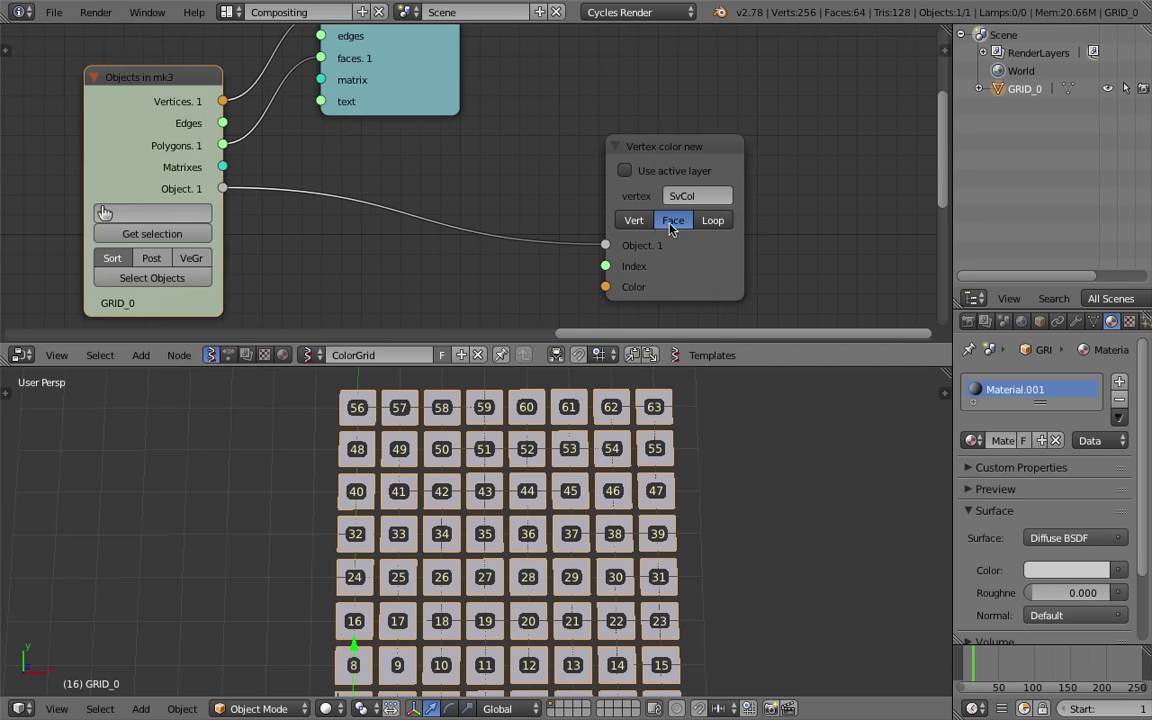
left_click_drag(736, 232, 781, 232)
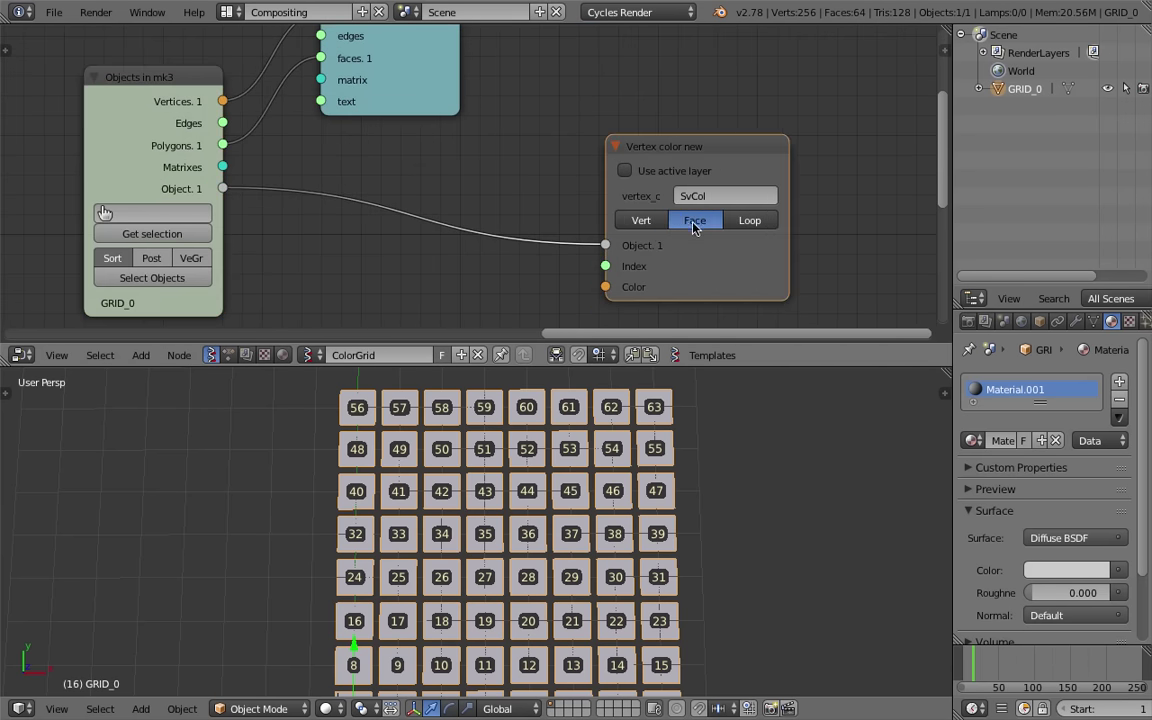
scroll(694, 228, "down", 2)
middle_click_drag(572, 248, 618, 223)
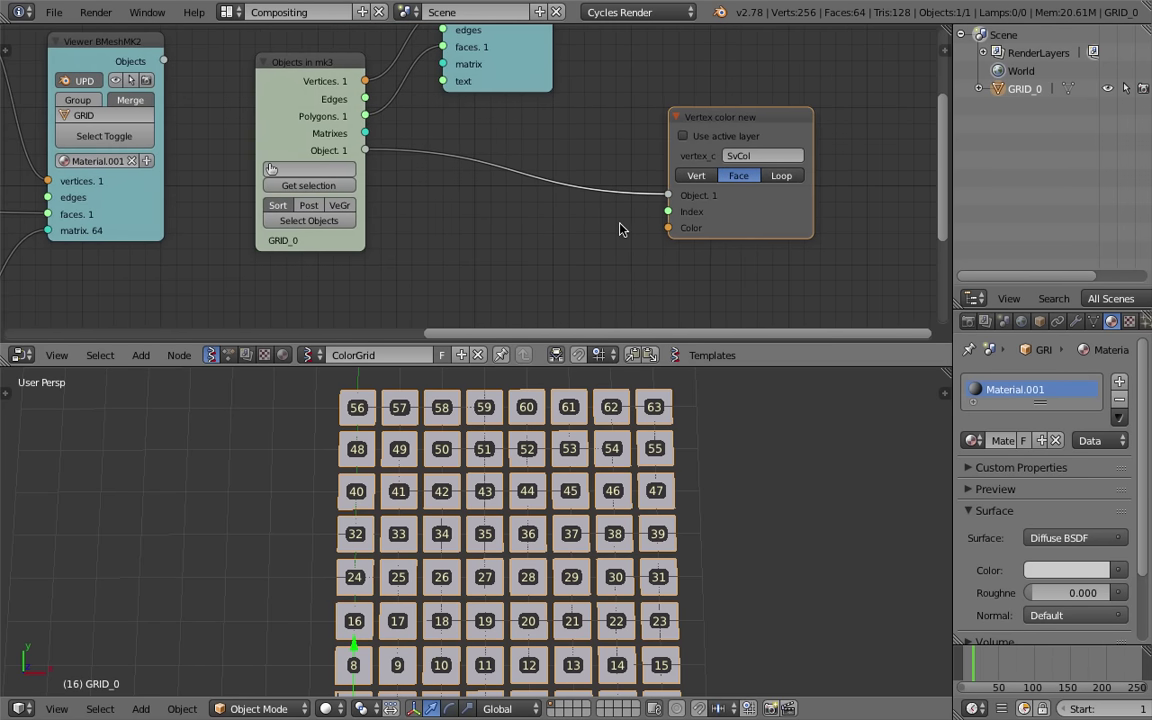
middle_click_drag(641, 172, 660, 178)
Move the timeline to frame 29, check the Vertex Colors list in GRID_0's mesh data, and save the file
left_click_drag(990, 645, 989, 648)
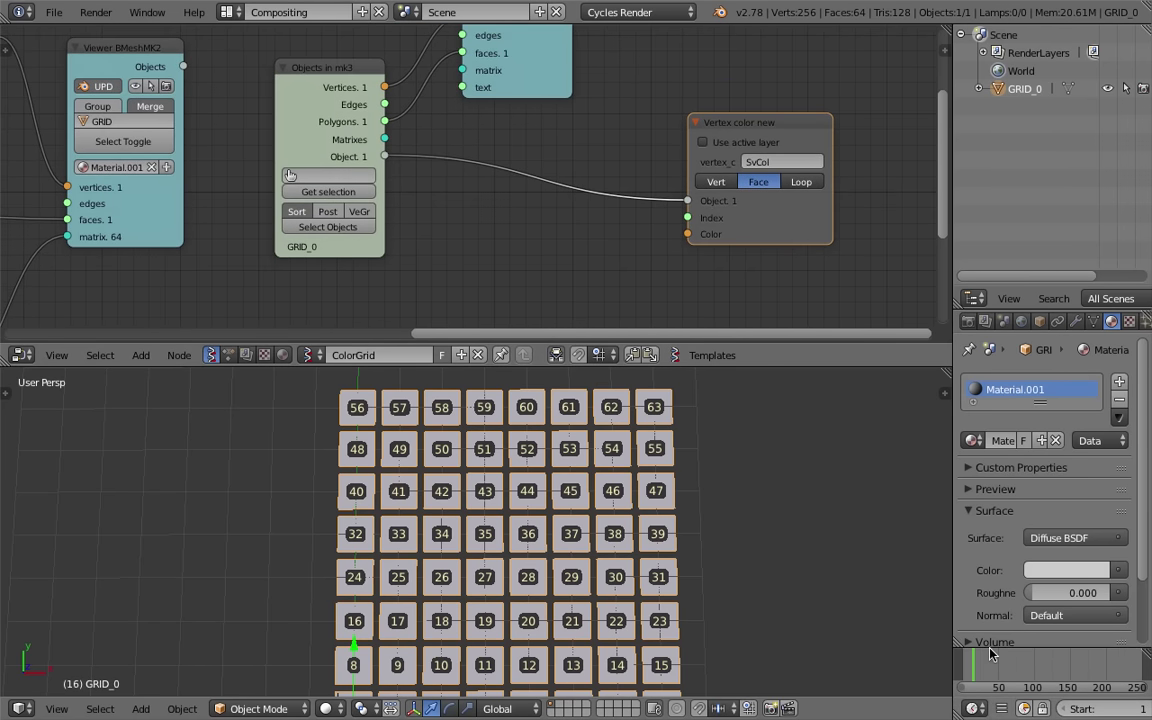
left_click(983, 655)
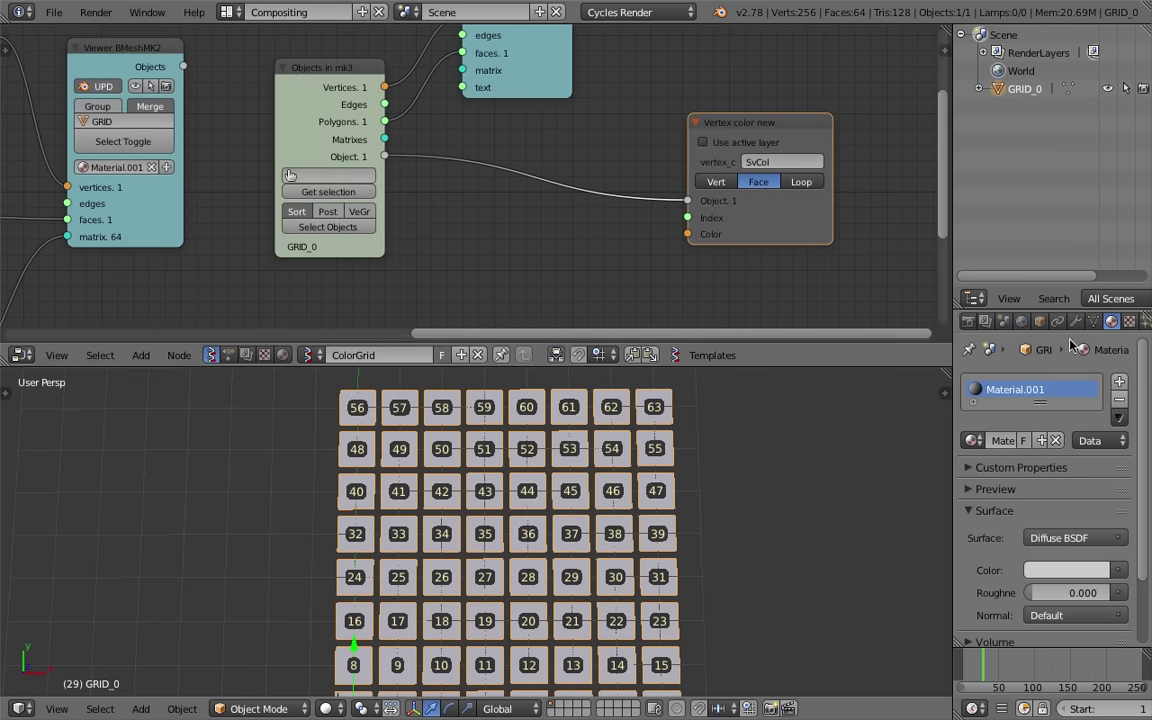
left_click(1093, 320)
scroll(1030, 505, "down", 2)
scroll(1030, 505, "down", 3)
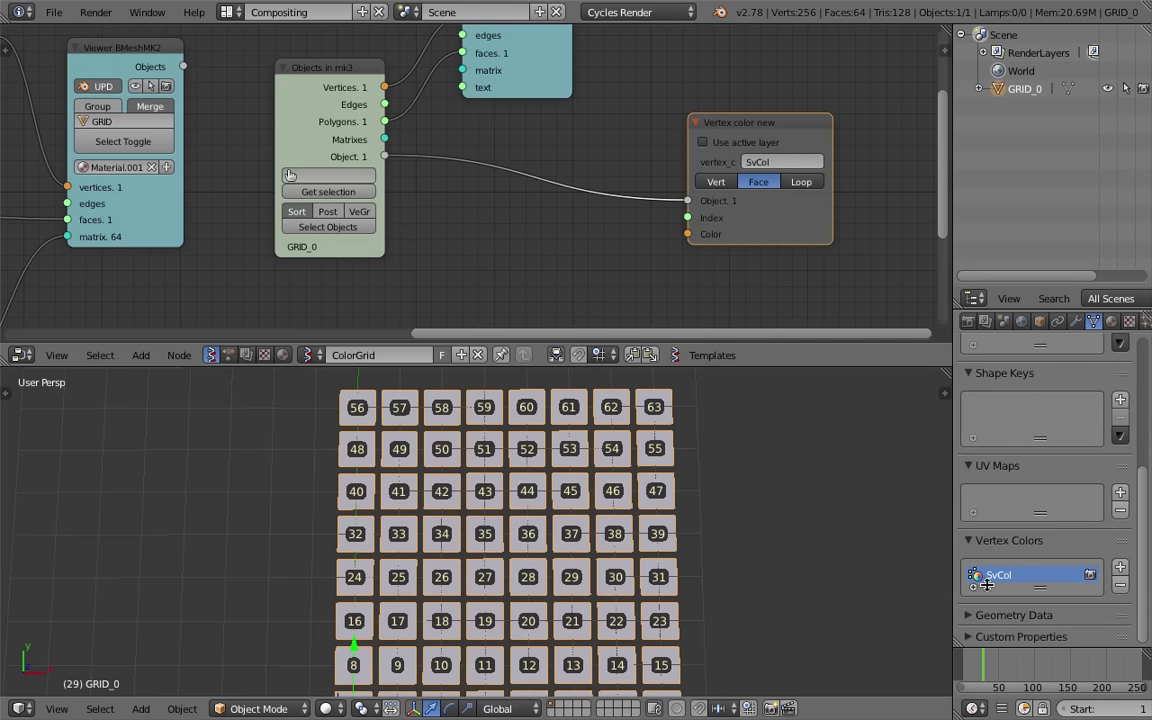
scroll(600, 195, "down", 3)
key("ctrl+s")
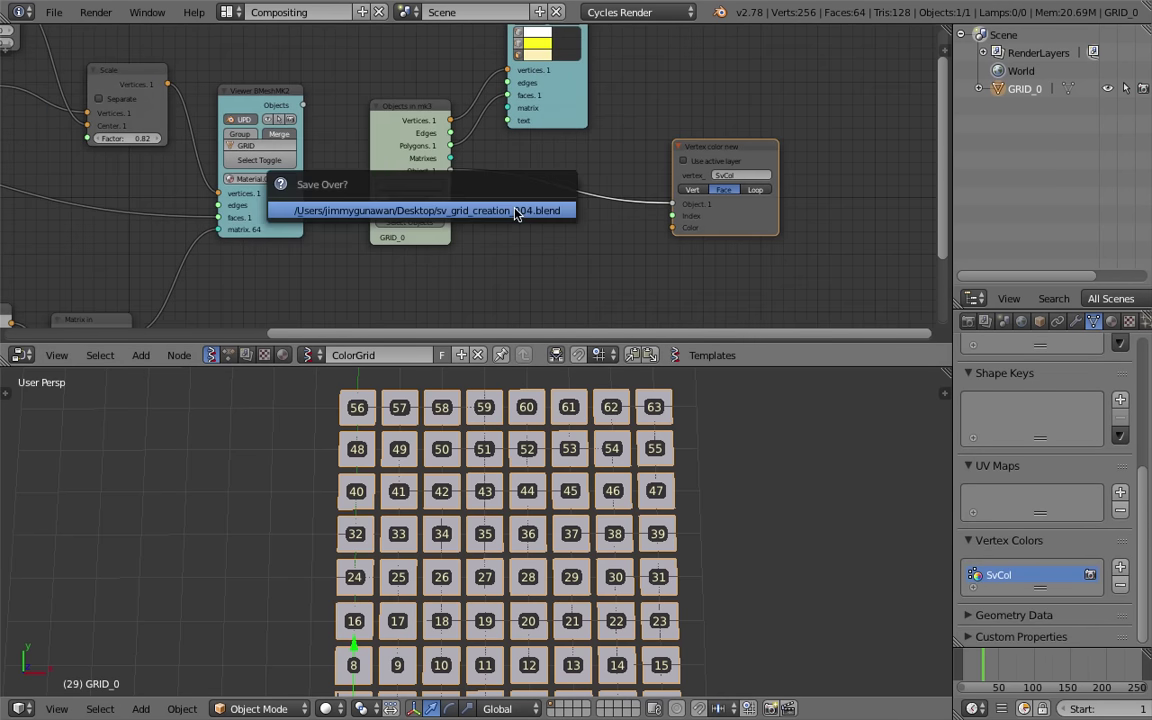
left_click(514, 211)
In the shader nodes of Material.001, replace the Diffuse BSDF with an Emission node connected to the Material Output's Surface input
left_click(283, 356)
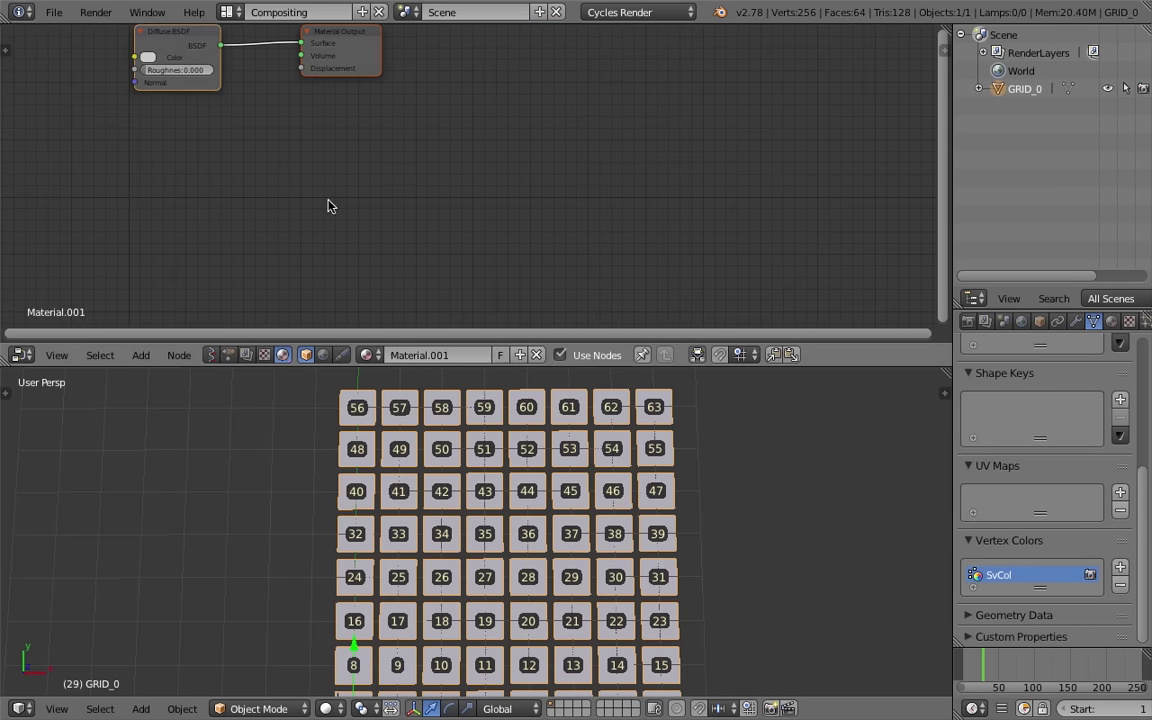
key("Home")
key("space")
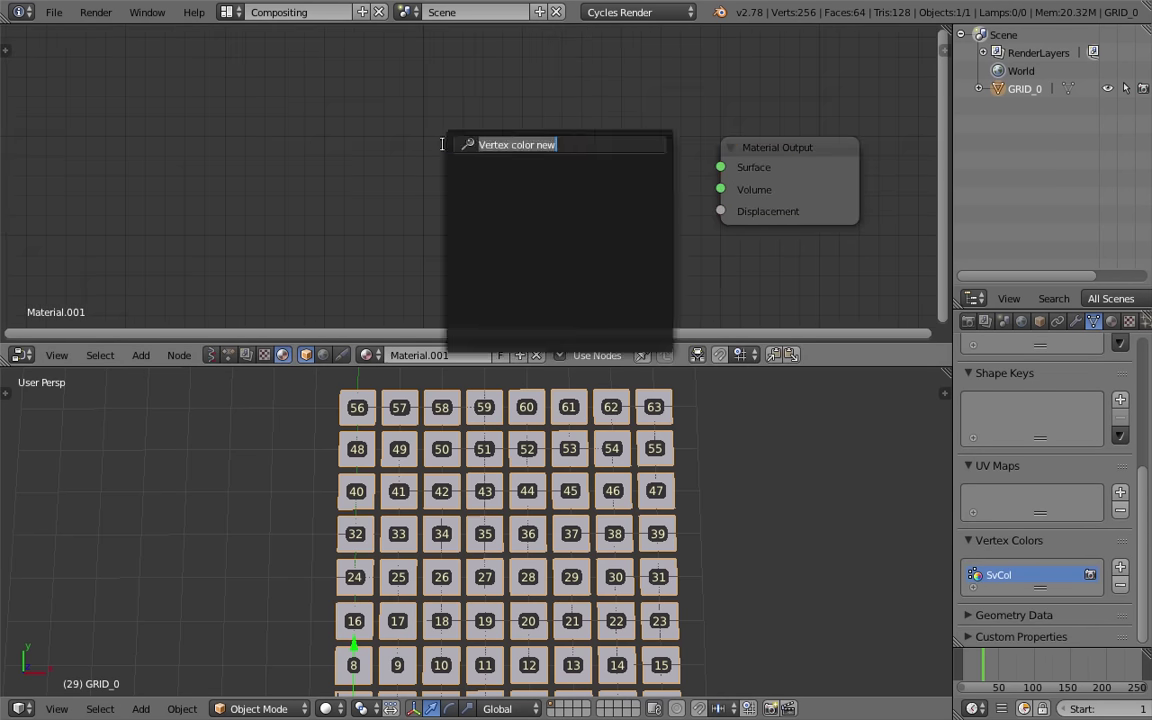
type("emis")
key("Return")
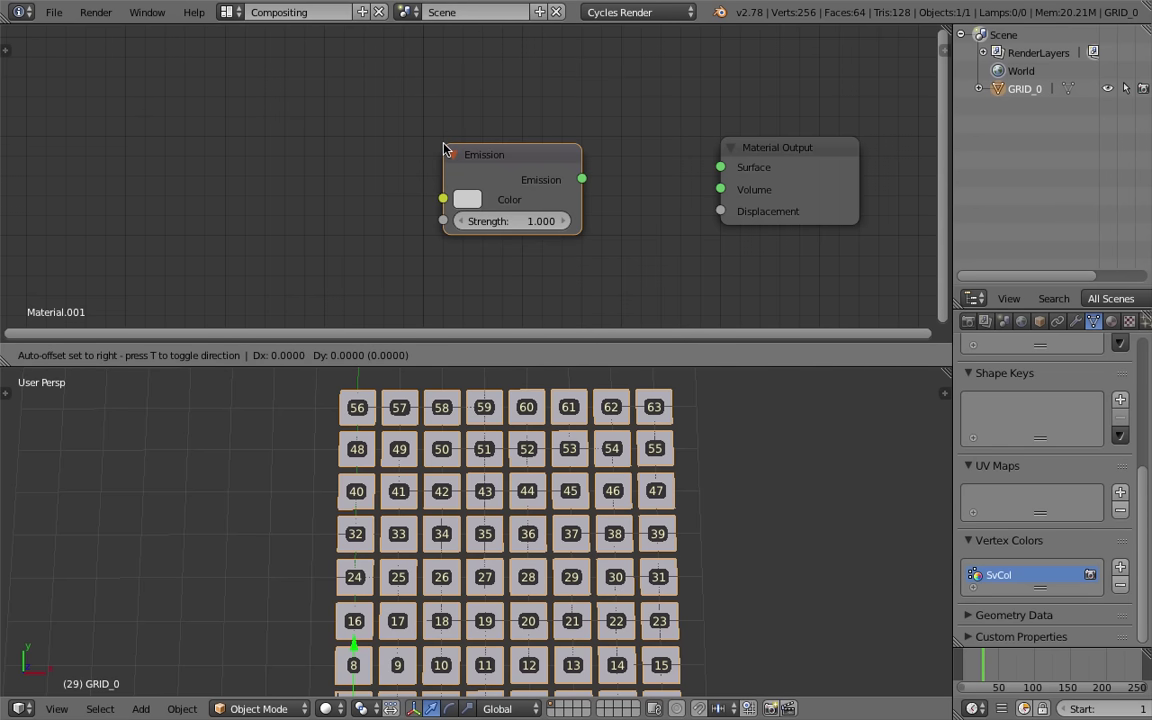
left_click(477, 134)
left_click_drag(617, 163, 720, 167)
Add an Attribute node named SvCol and connect its Color output to the Emission node's Color input
key("shift+a")
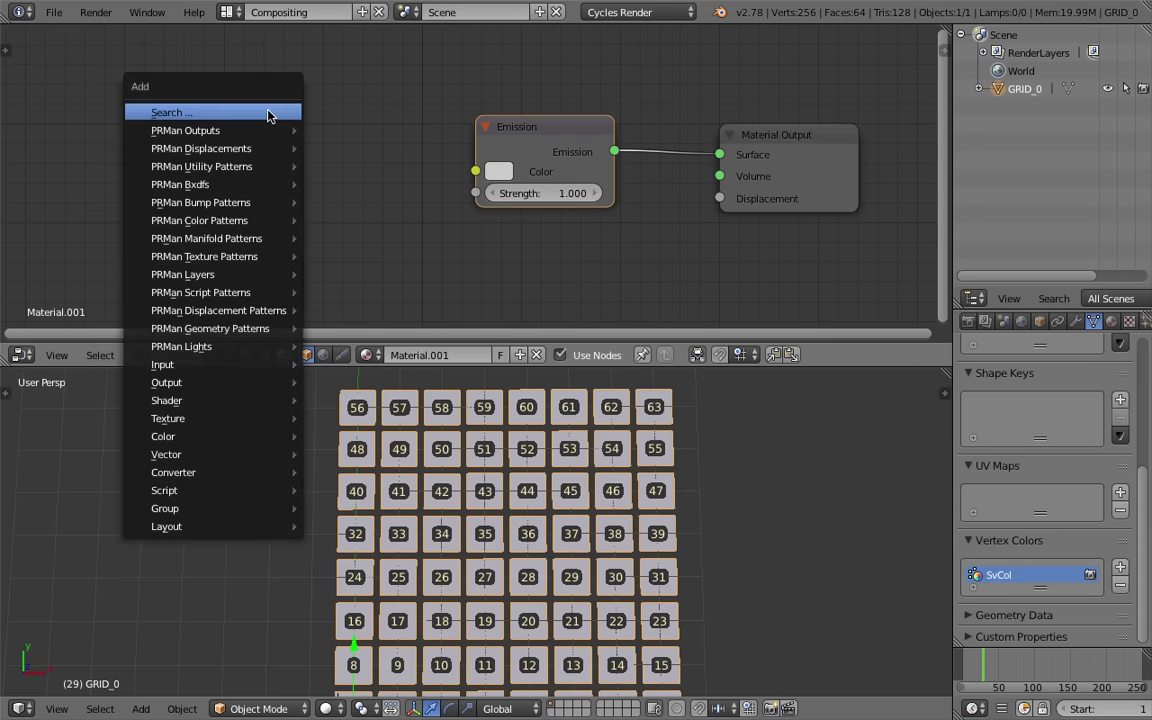
left_click(267, 112)
type("att")
key("Down")
key("Return")
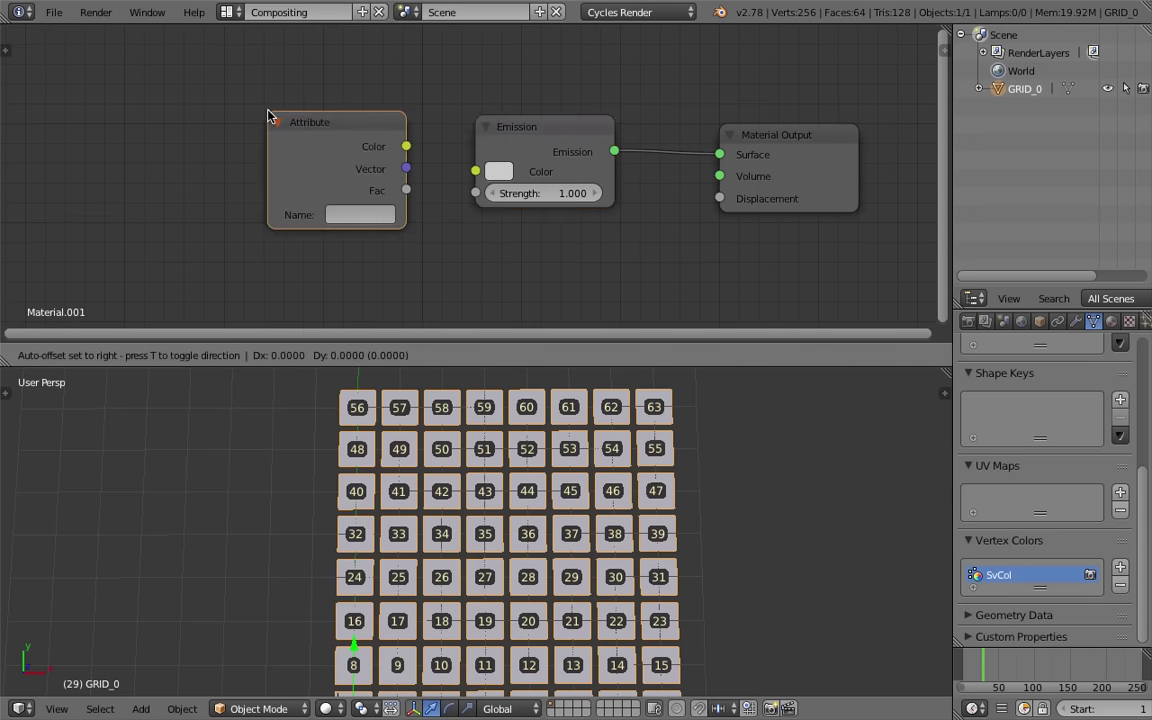
left_click(267, 115)
left_click(382, 212)
type("SvCol")
key("Return")
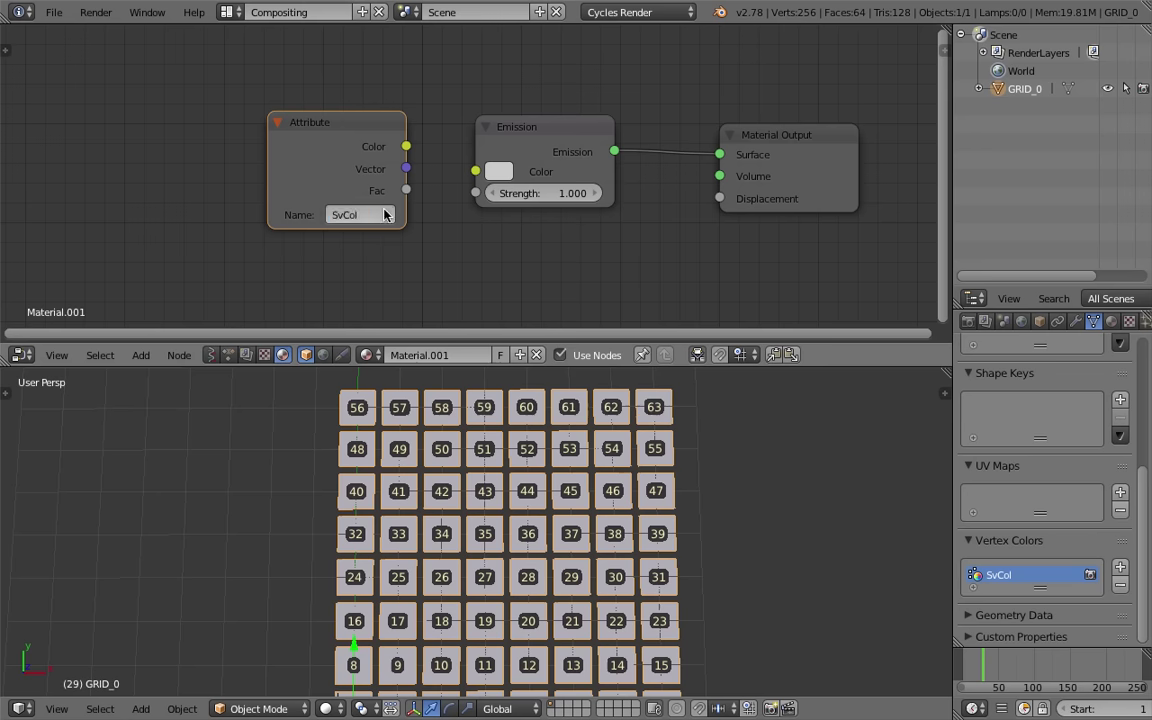
left_click_drag(406, 146, 475, 171)
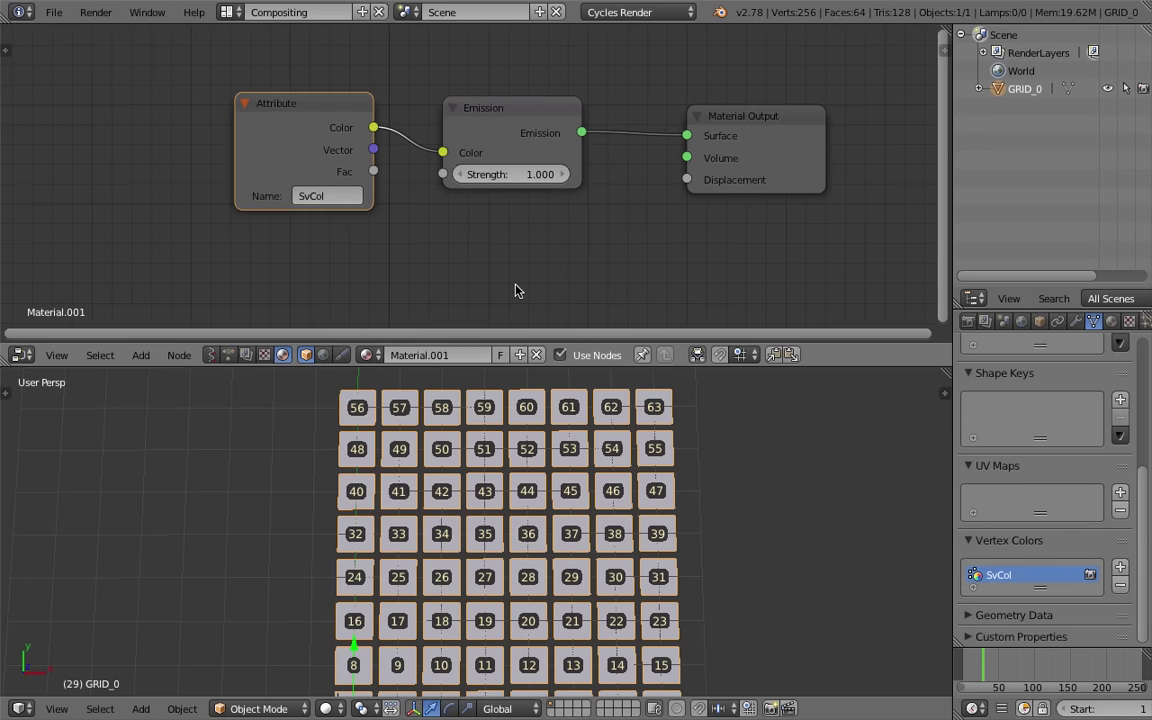
Preview the whole grid in Rendered shading and return the 3D view to Solid shading
left_click(325, 708)
left_click(372, 586)
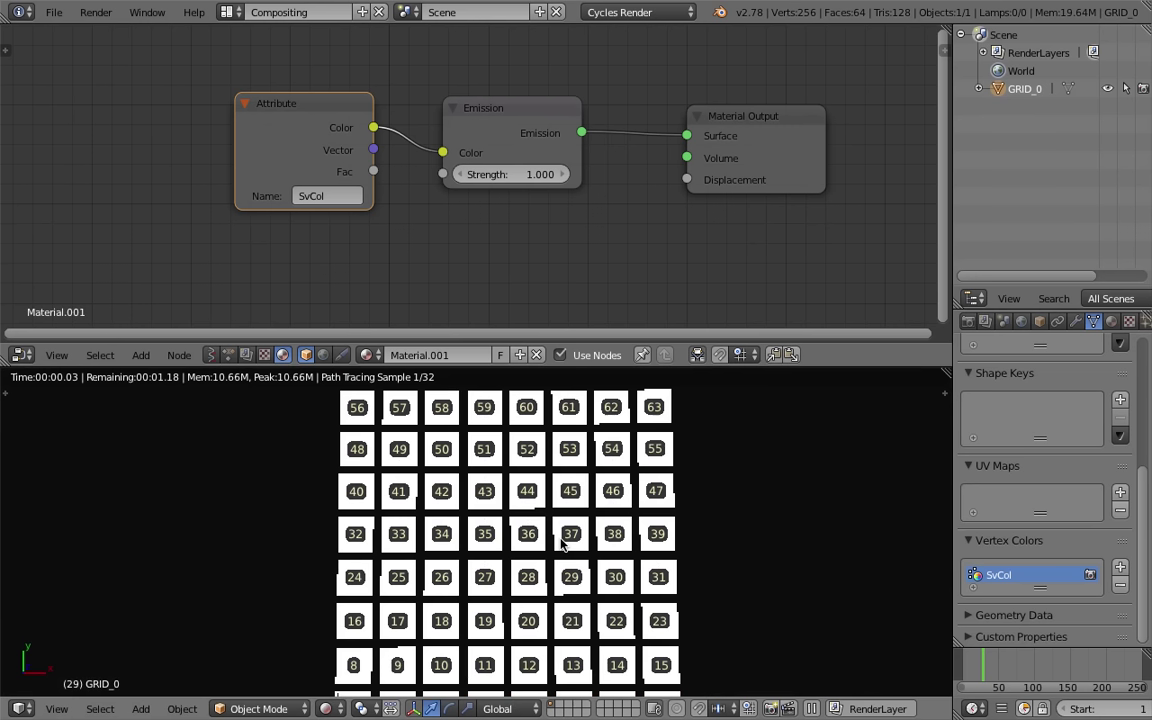
middle_click_drag(558, 553, 572, 527, "shift")
left_click(325, 708)
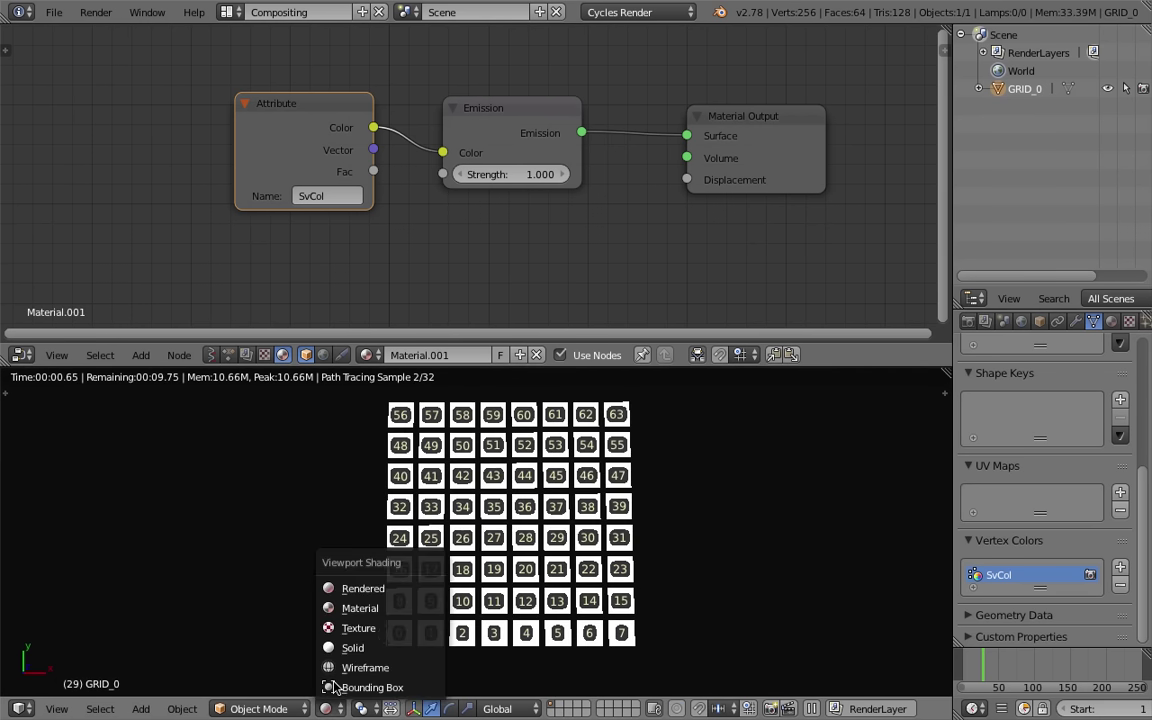
left_click(350, 663)
Show the ColorGrid Sverchok node tree in the node editor again, around the Vertex color new node
left_click(211, 356)
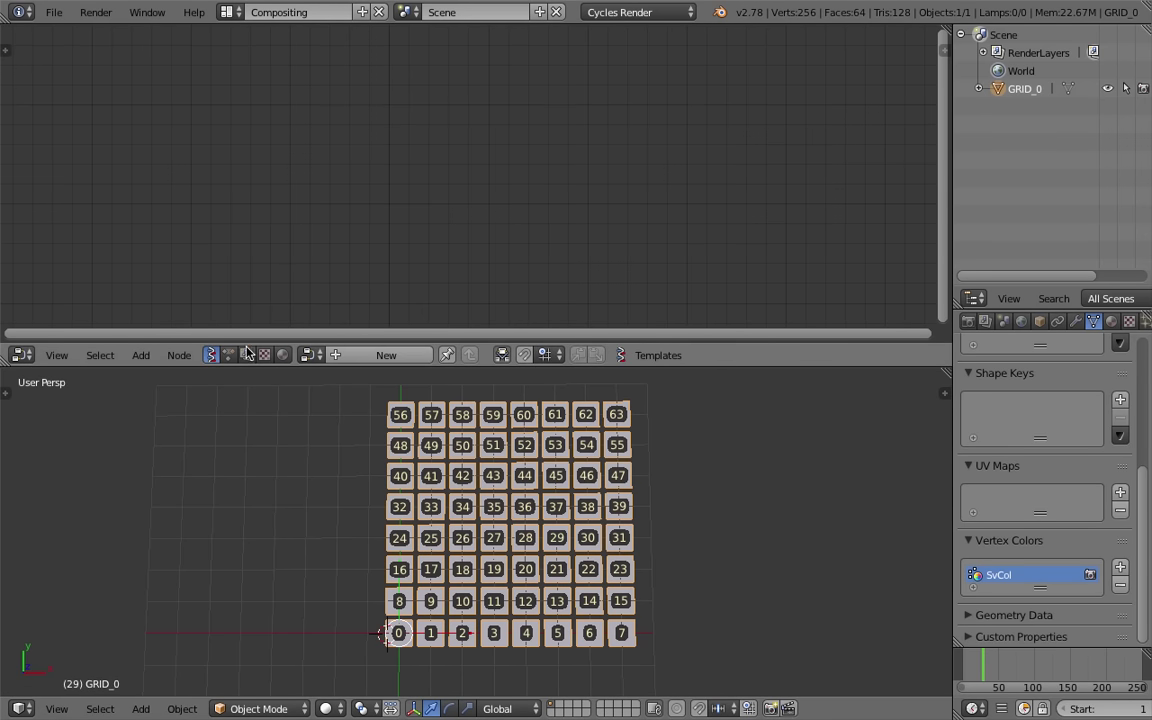
left_click(311, 355)
left_click(329, 383)
middle_click_drag(582, 223, 489, 136)
scroll(615, 198, "down", 1)
Add a Vector in node and connect its Vectors output to the Color input of Vertex color new
key("shift+a")
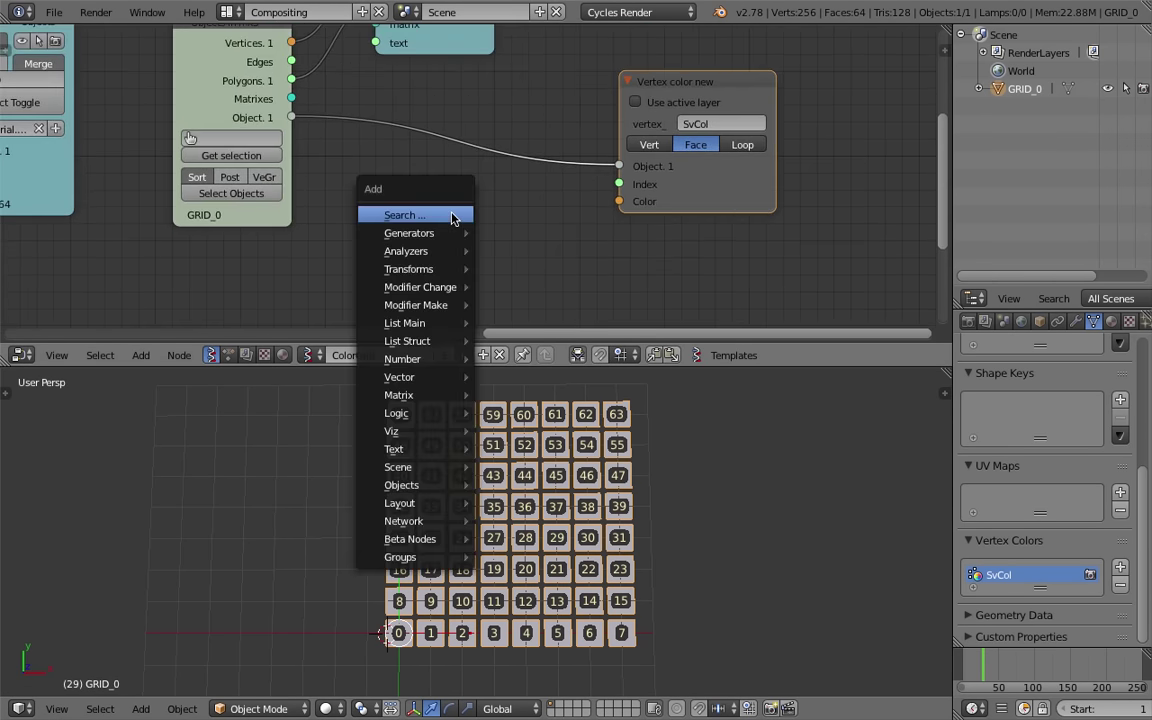
left_click(450, 213)
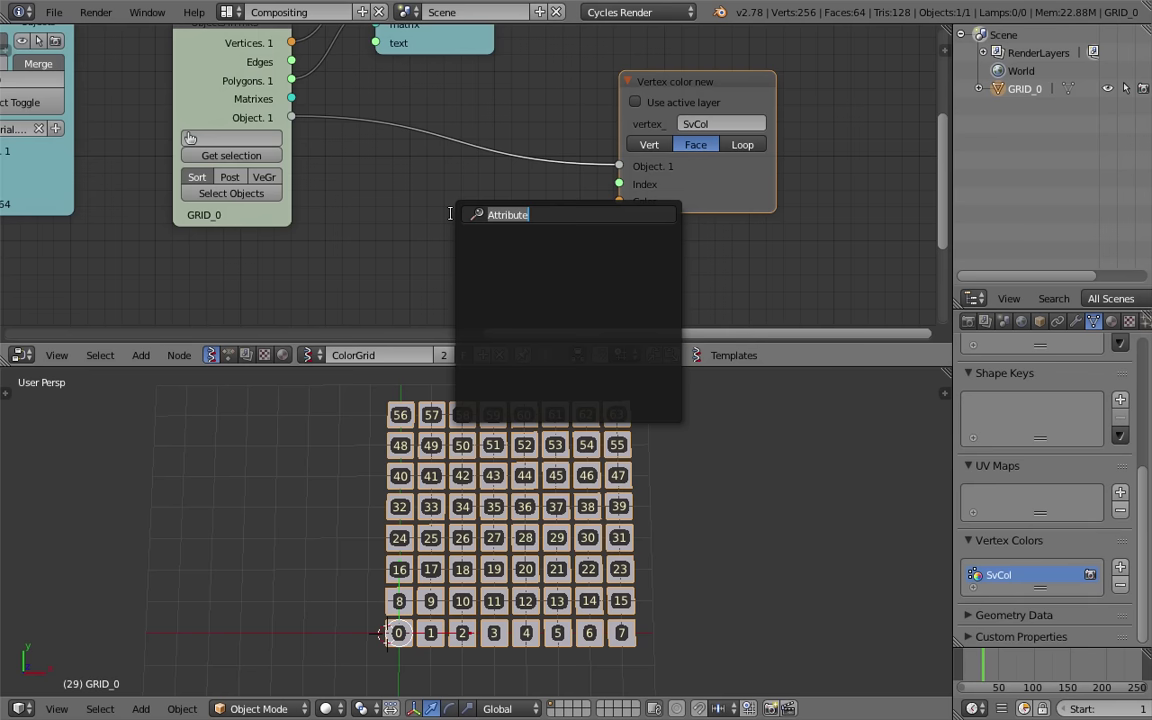
type("vector")
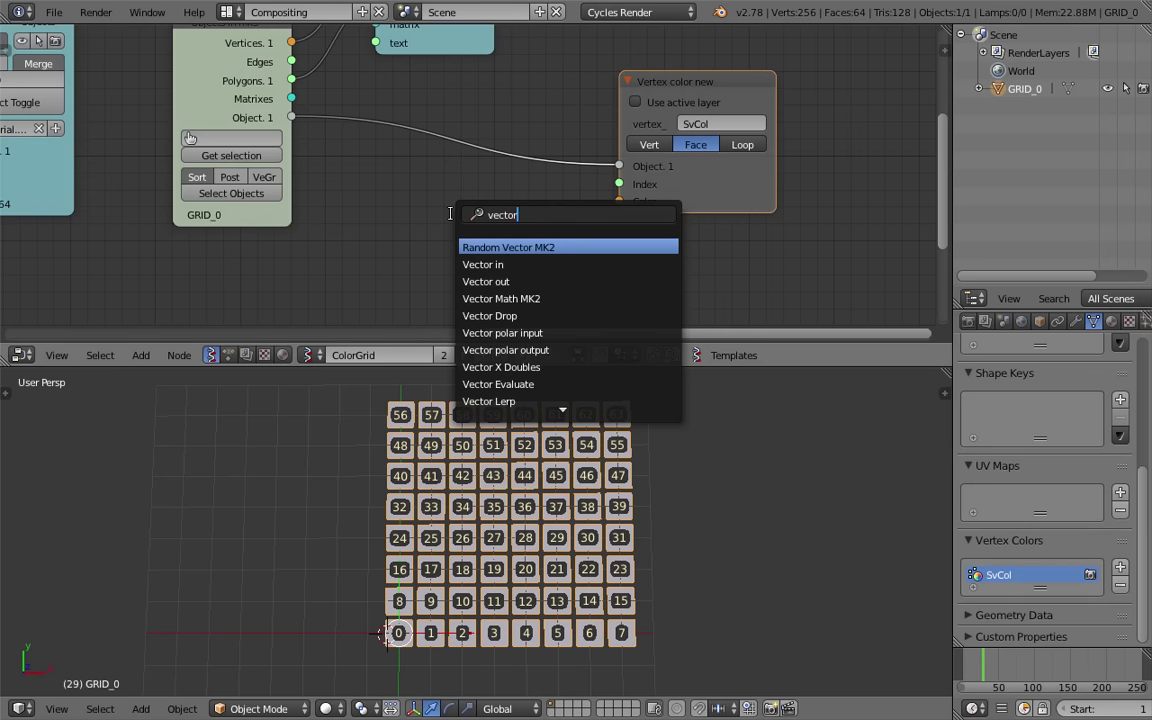
left_click(483, 264)
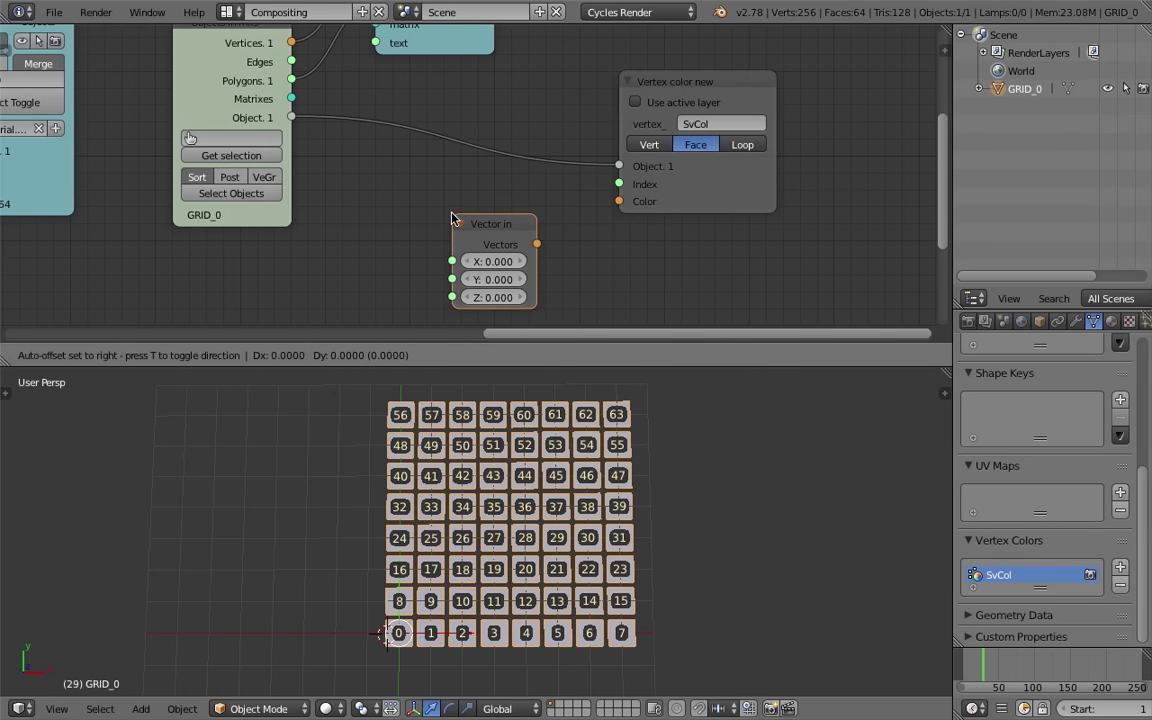
left_click(483, 262)
left_click_drag(537, 243, 619, 201)
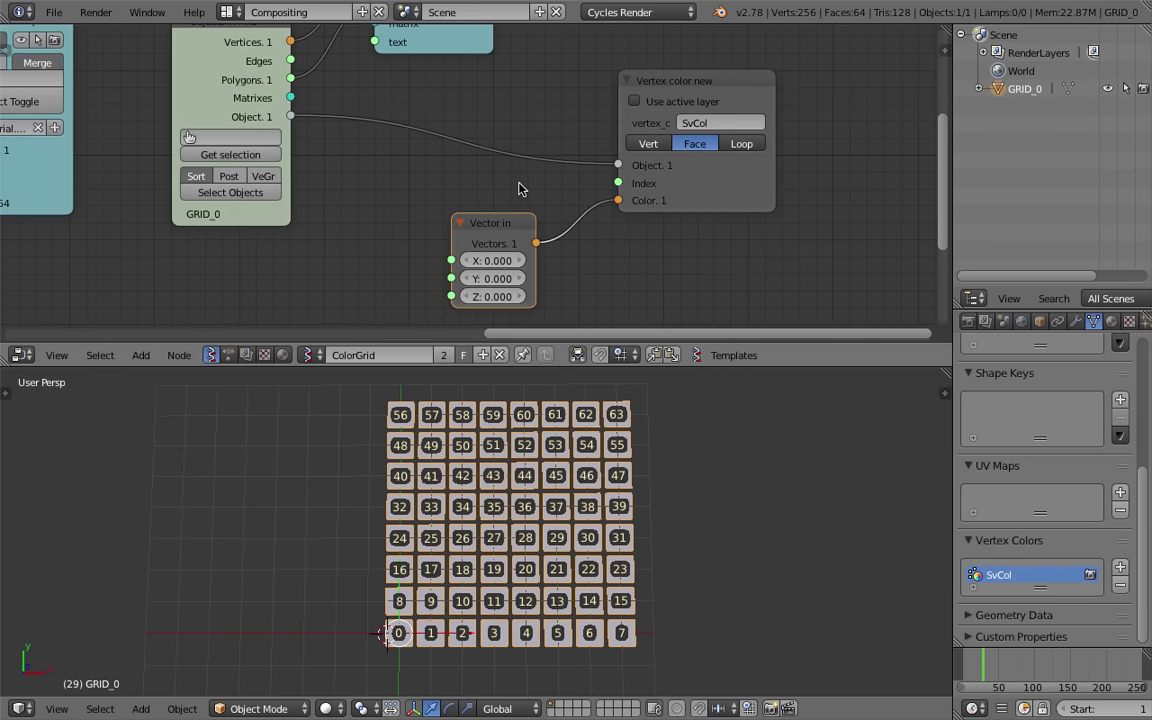
Set the Vector in node's X to 1, save the file, and display the grid in Rendered shading
double_click(494, 261)
type("1")
key("Return")
scroll(568, 265, "up", 1)
key("ctrl+s")
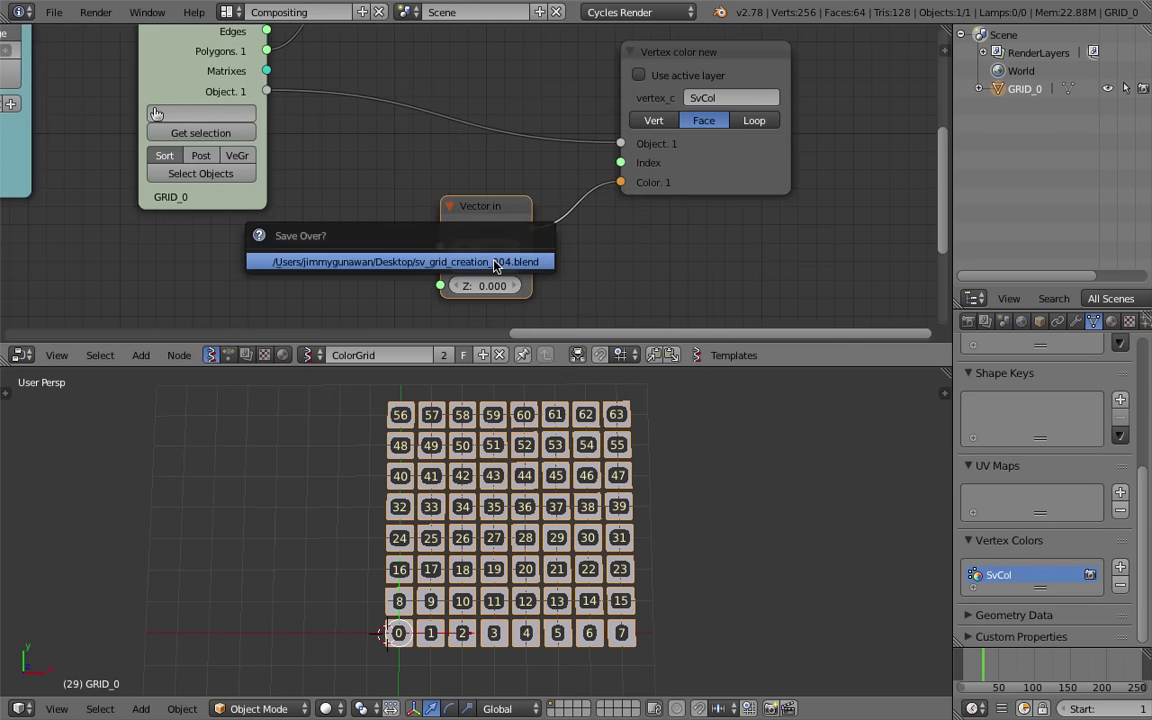
left_click(497, 264)
left_click(318, 709)
left_click(364, 587)
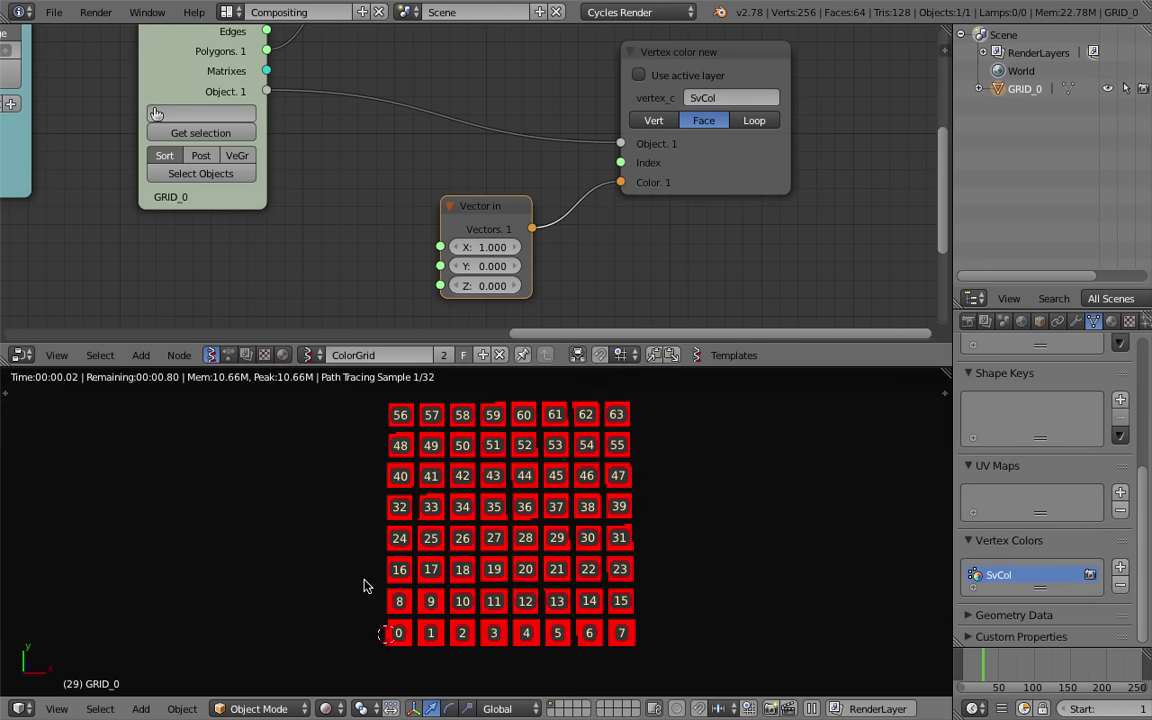
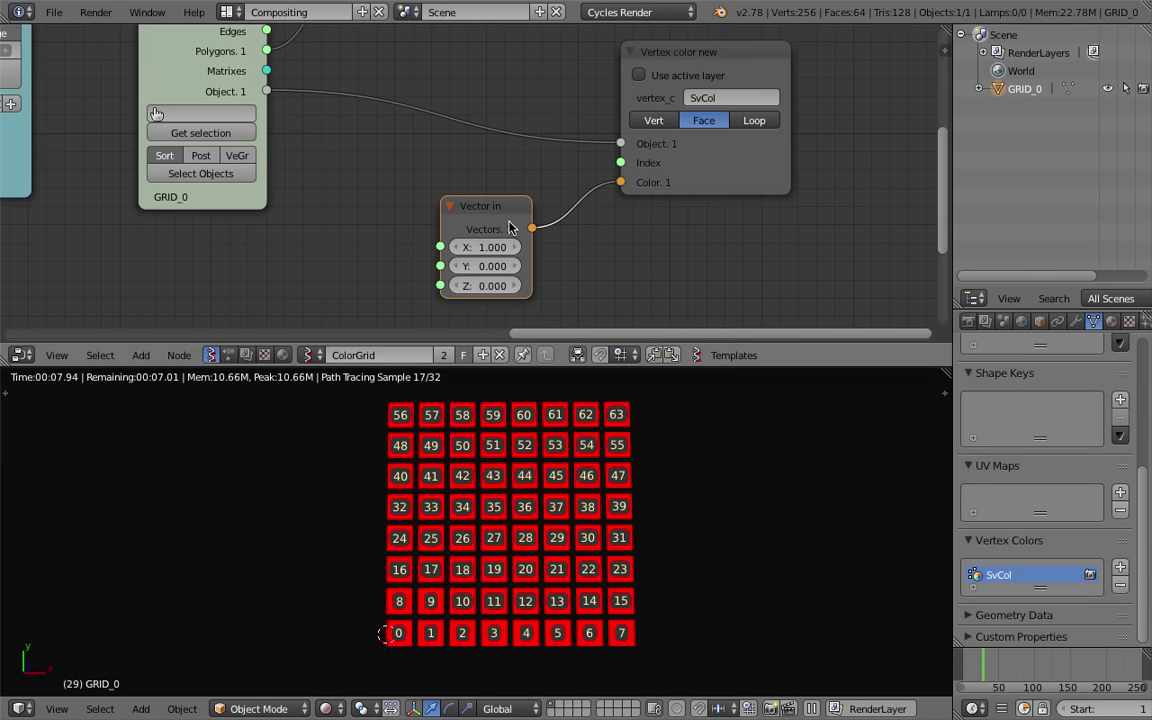
Shift the Vector in node slightly and set its Y and Z values to 1
mouse_move(508, 228)
left_mouse_down()
mouse_move(526, 211)
mouse_move(540, 249)
mouse_move(622, 249)
mouse_move(508, 250)
left_mouse_up()
key("Return")
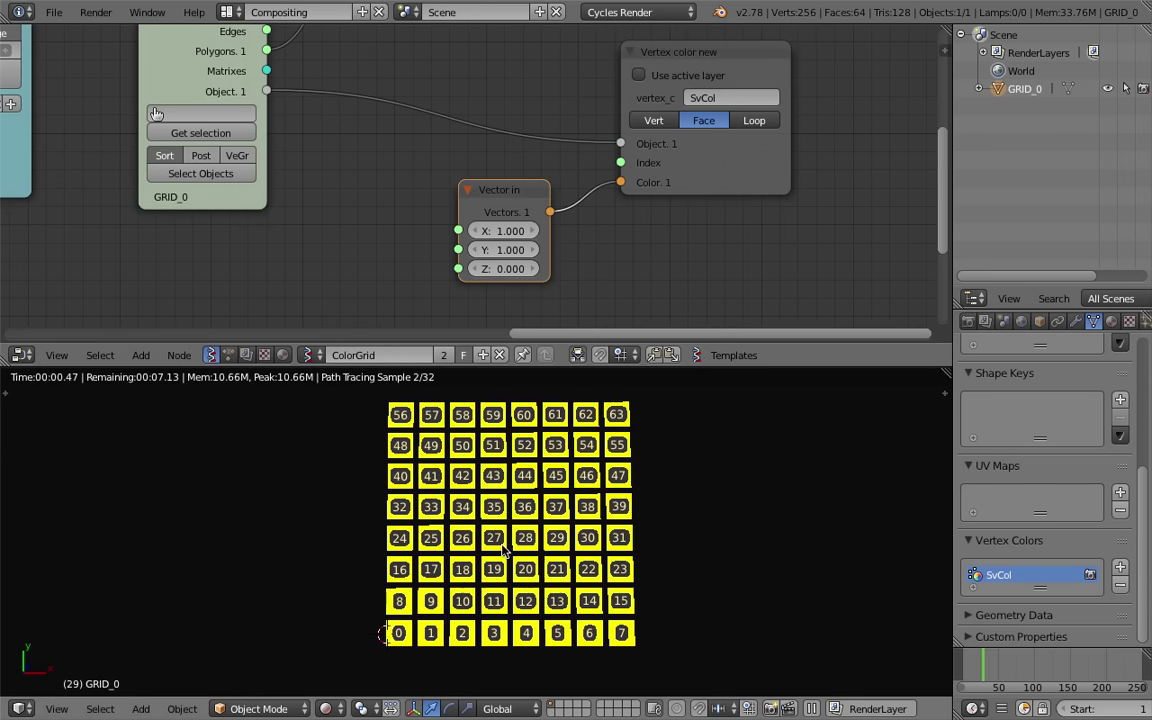
left_click(515, 234)
left_click(516, 267)
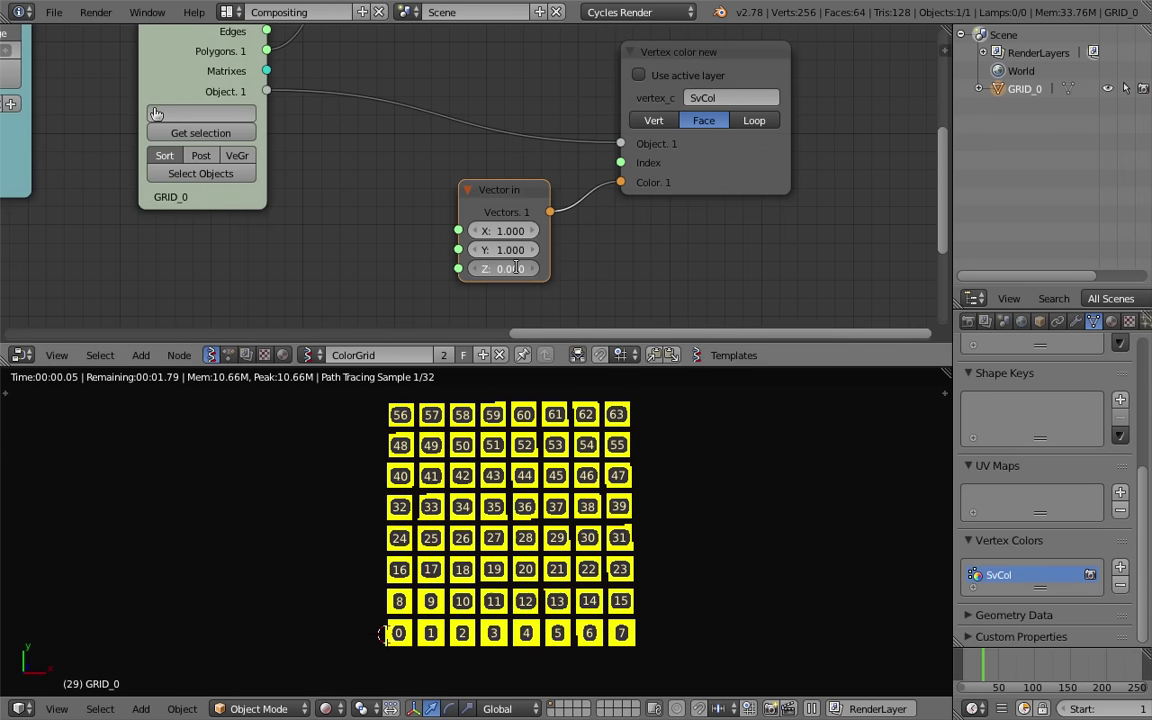
type("1")
key("Return")
Set the Vector in node's Y to 0 and save the file
left_click(509, 256)
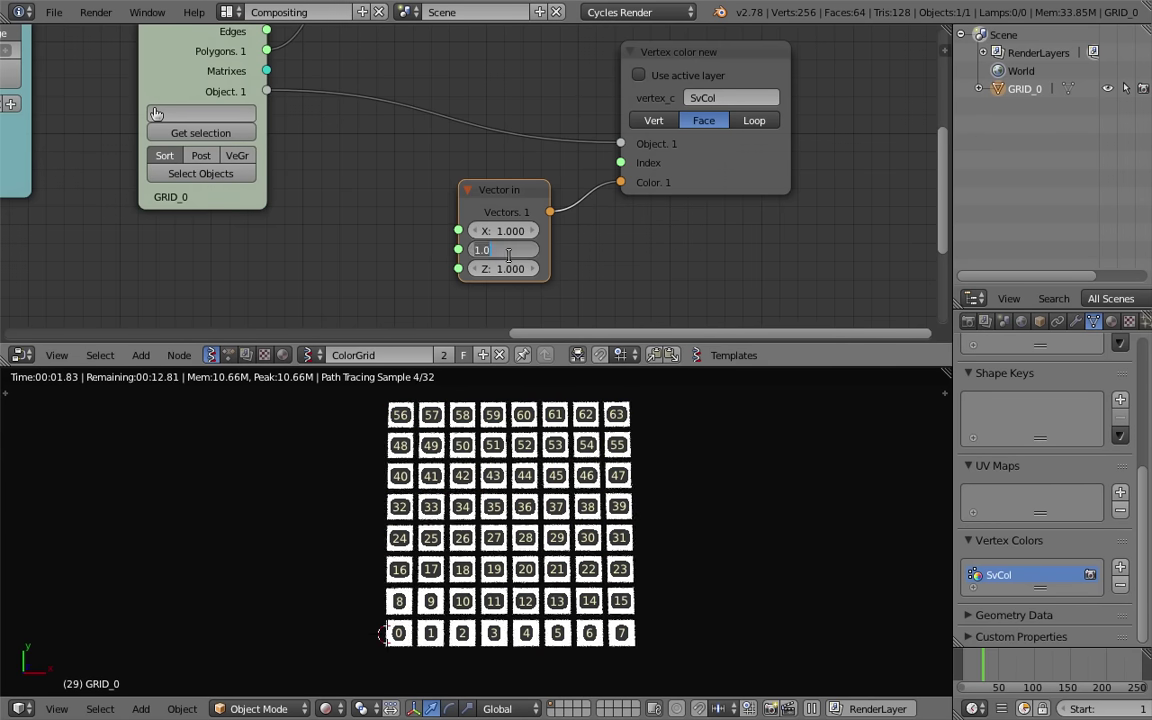
type("0")
key("Return")
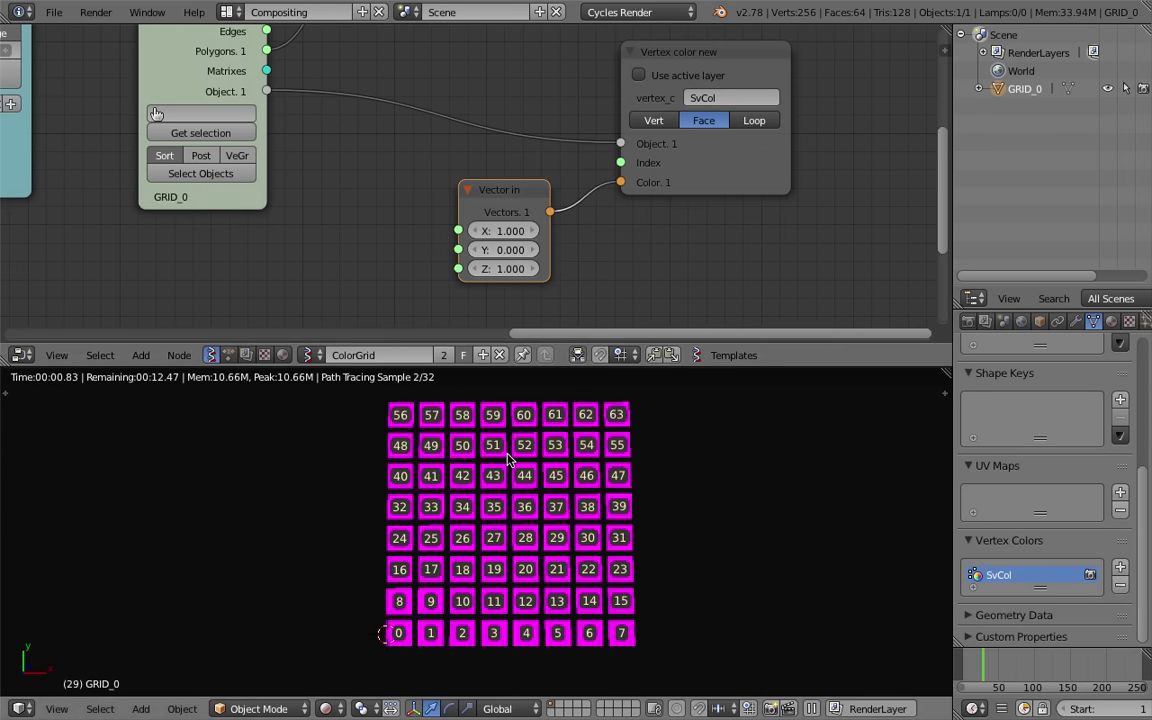
key("ctrl+s")
left_click(578, 312)
Set the Vector in node's Z to 0 and save over the file
left_click(521, 271)
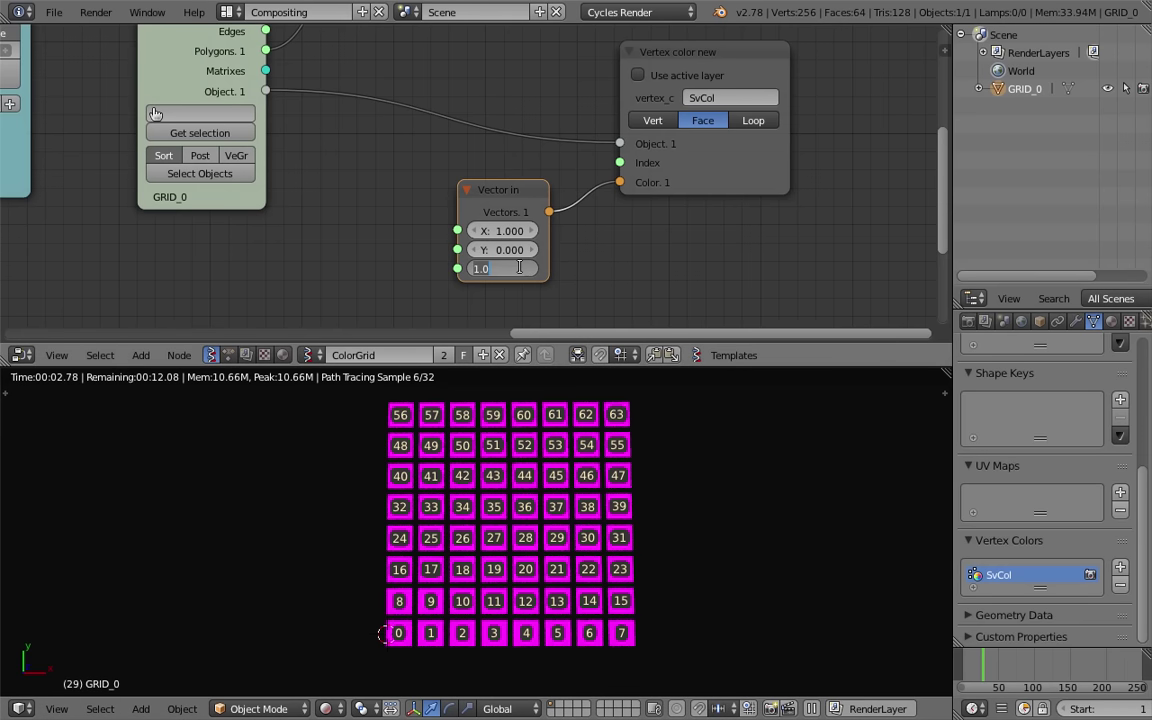
type("0")
key("Return")
key("ctrl+s")
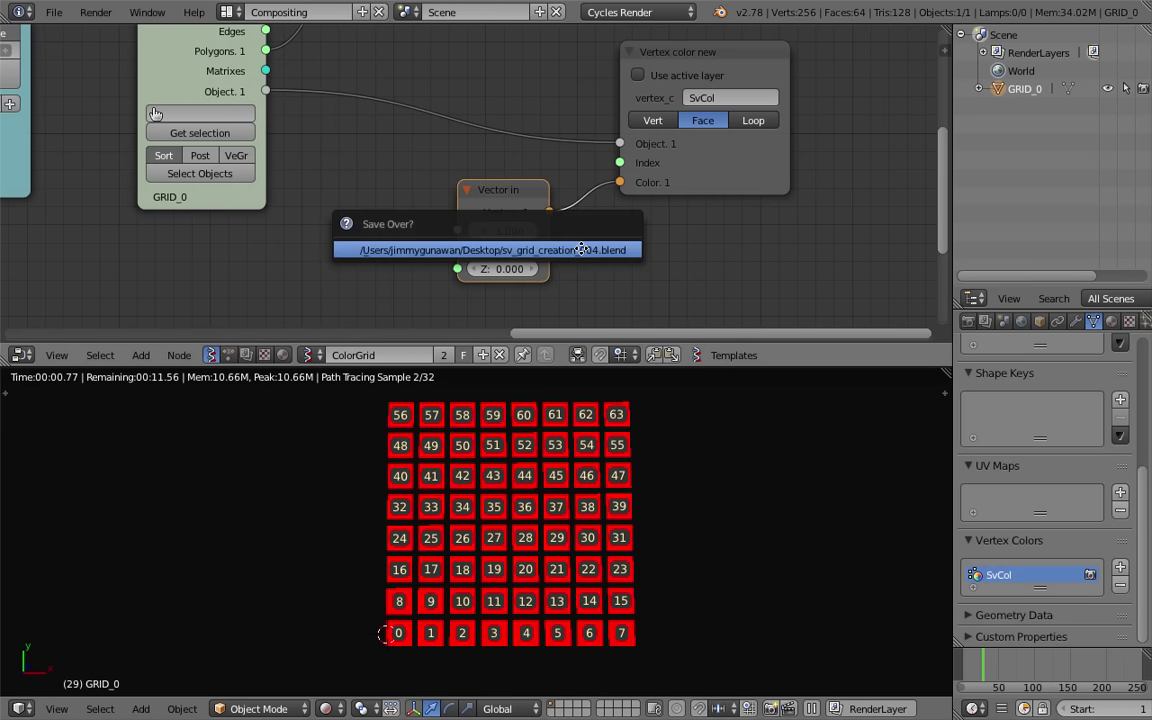
left_click(581, 249)
Move the Vertex color new and Vector in nodes farther from Objects in mk3 to make room, and save the file
middle_click_drag(581, 249, 498, 239)
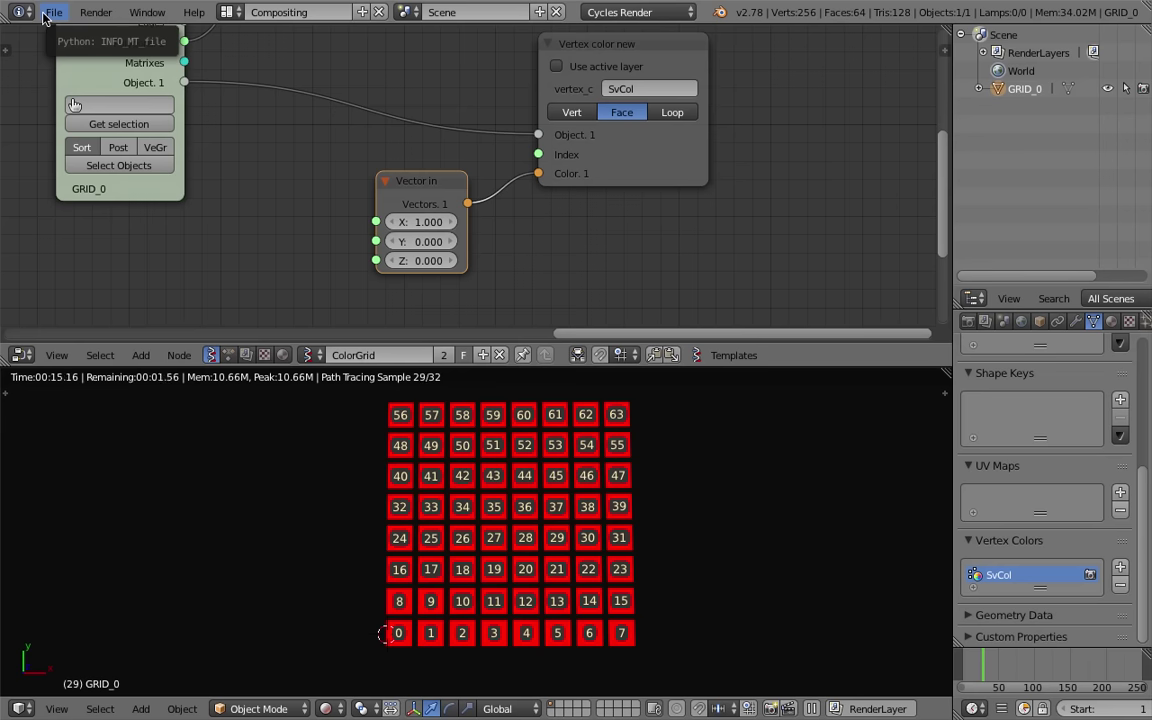
middle_click_drag(438, 172, 543, 197)
left_click_drag(743, 146, 798, 124)
left_click_drag(494, 182, 560, 175)
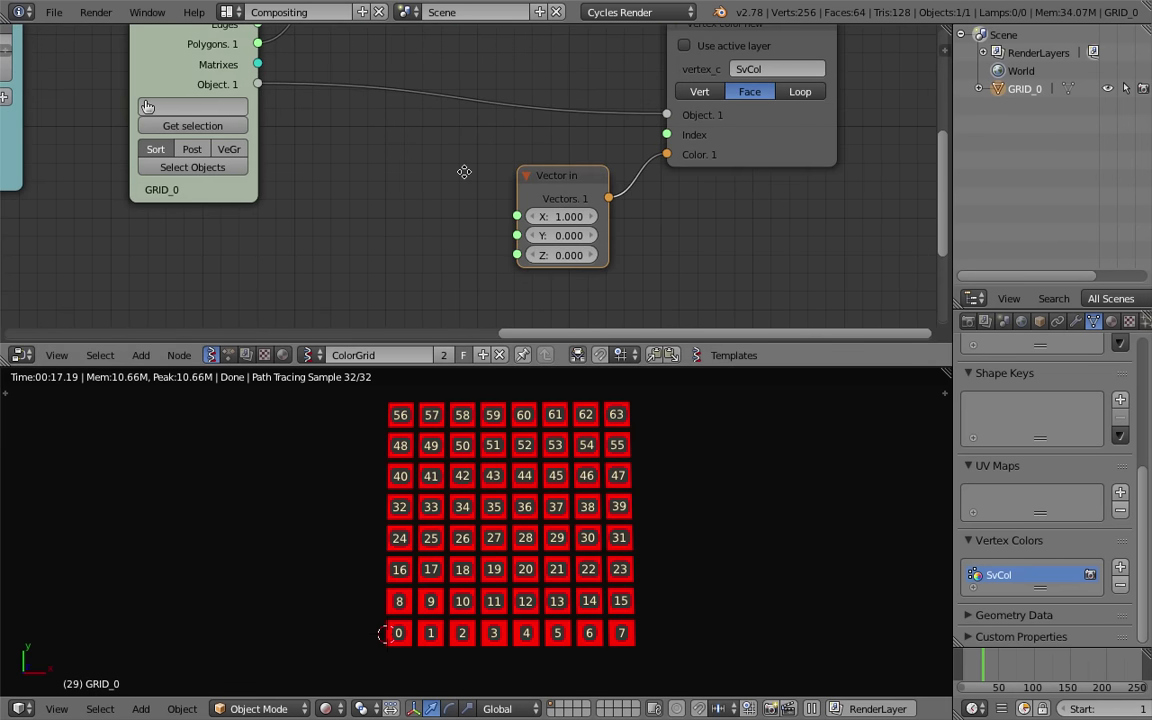
middle_click_drag(559, 182, 566, 183)
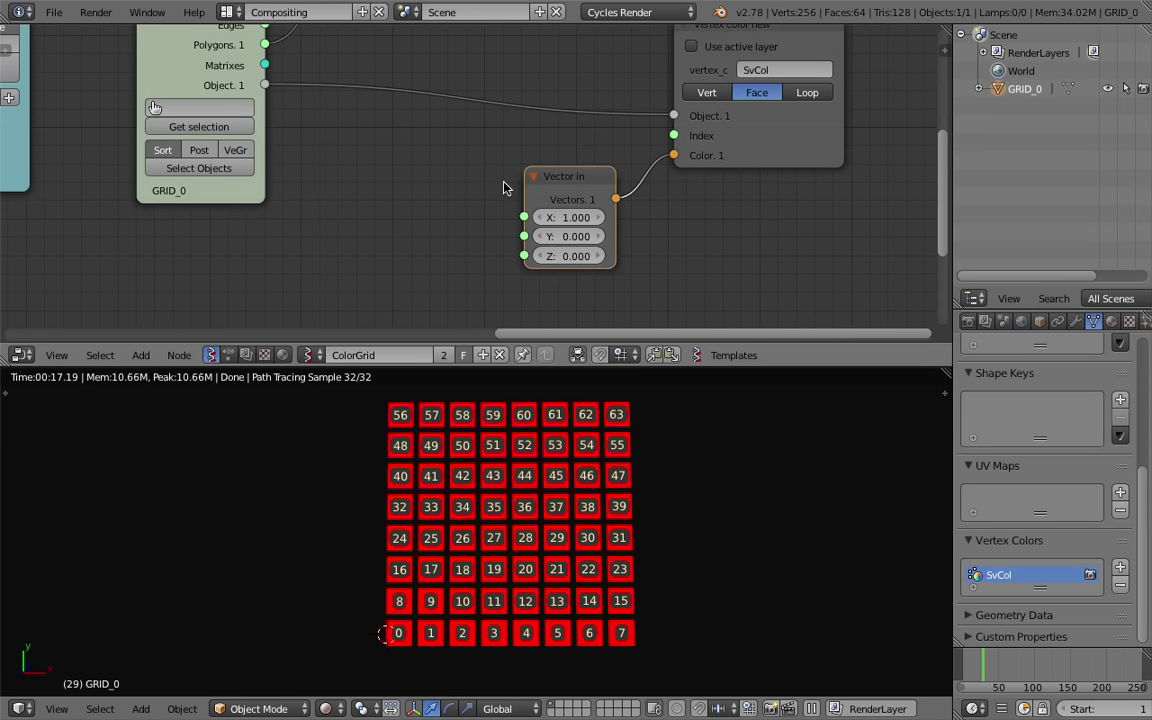
scroll(640, 175, "down", 1)
left_click_drag(728, 161, 798, 129)
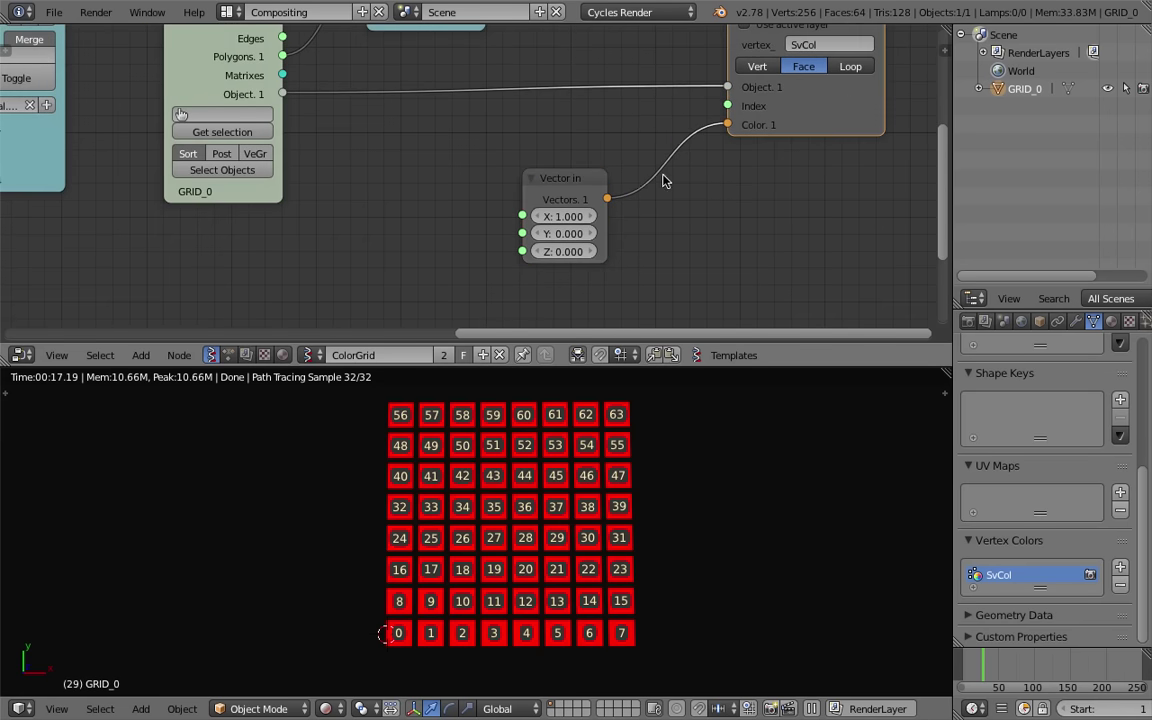
left_click_drag(603, 178, 667, 158)
key("ctrl+s")
left_click(630, 167)
Add a Random Vector MK2 node, connect its Random output to Vertex color new's Color input, and move the Vector in node aside
key("shift+a")
left_click(358, 187)
type("random")
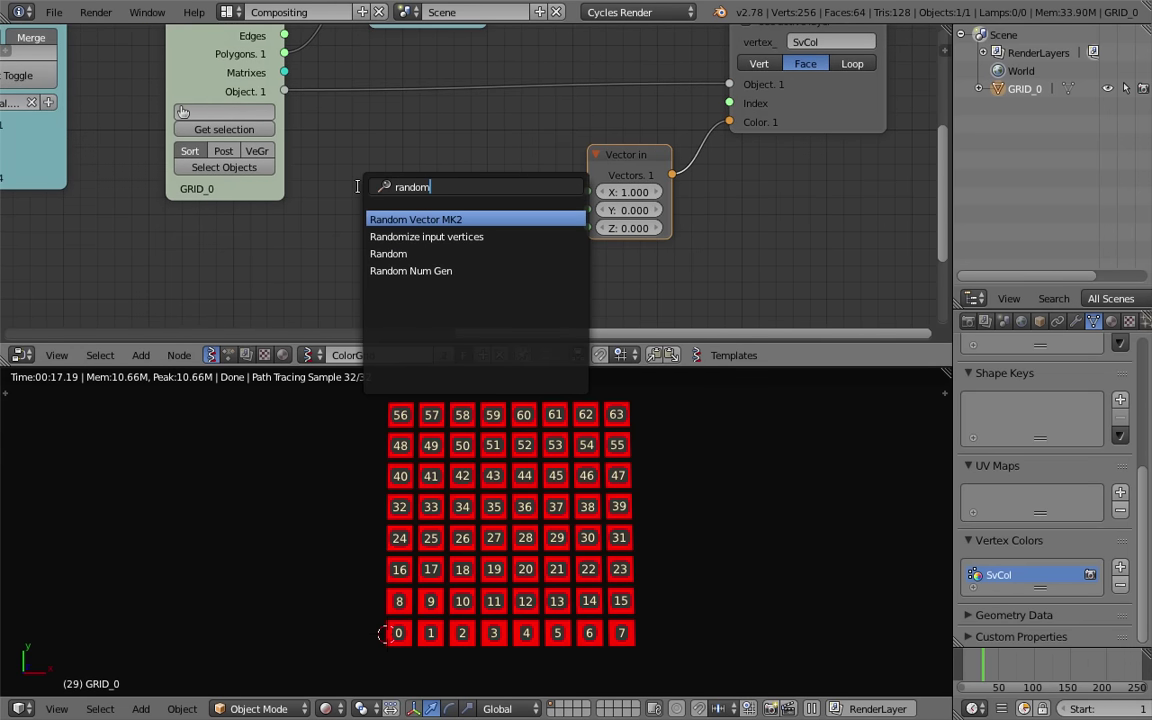
key("Down")
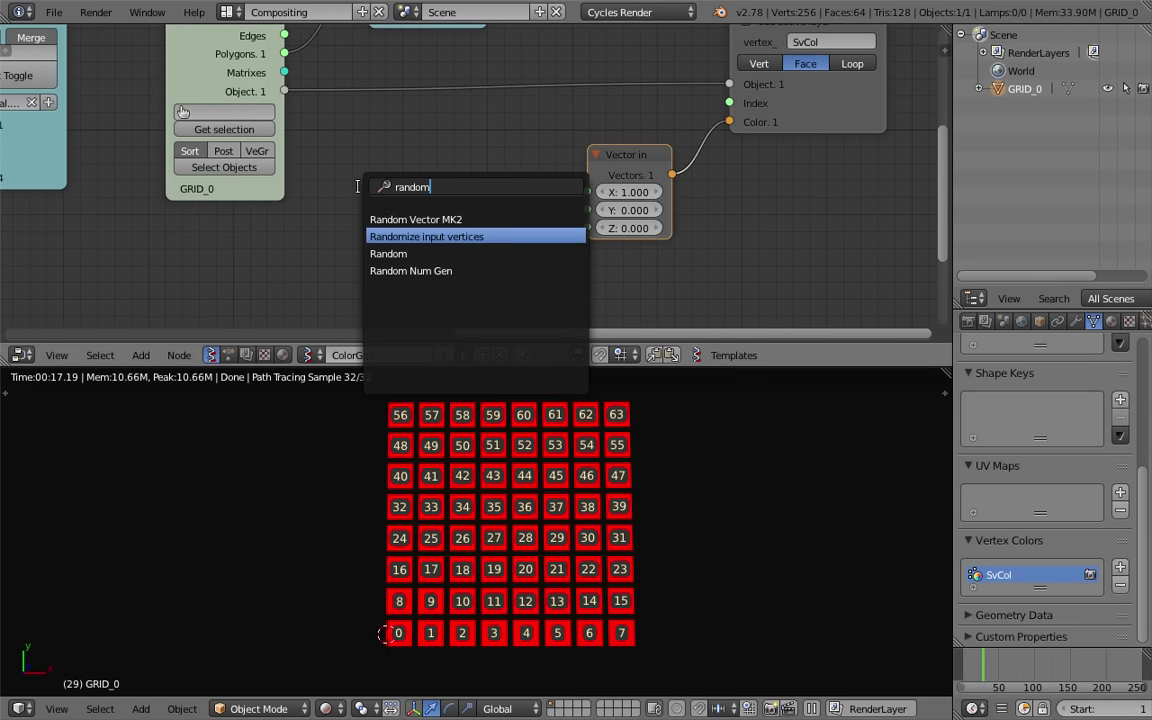
key("Up")
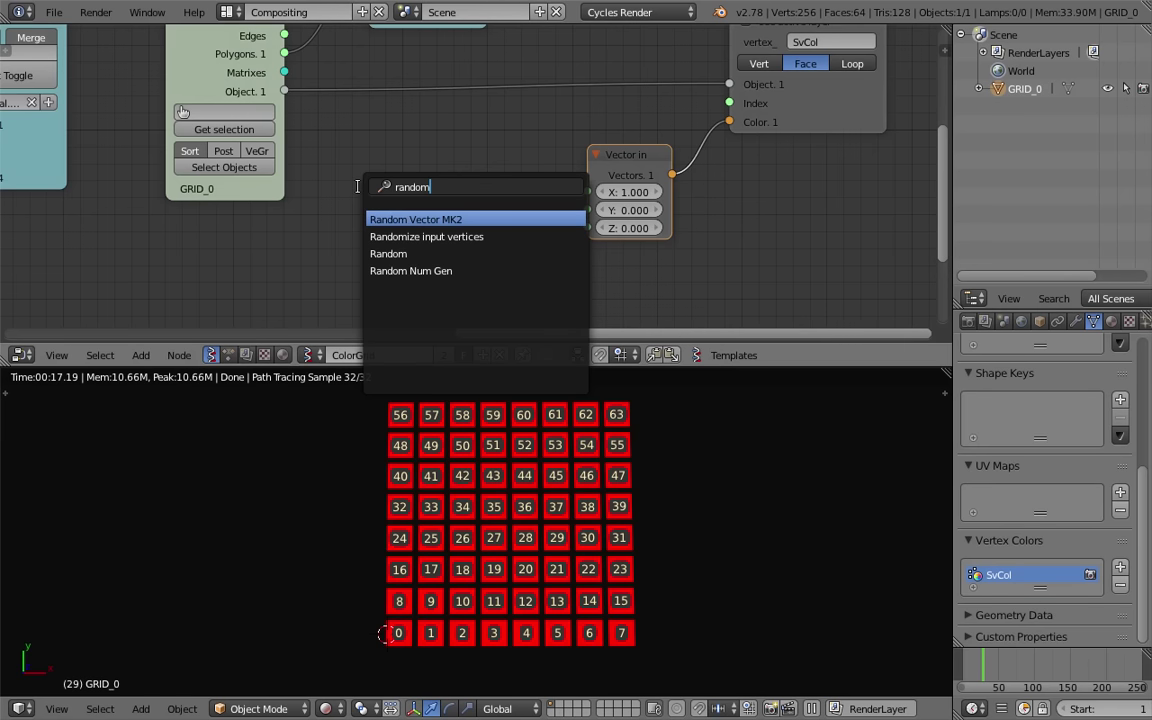
key("Return")
left_click(362, 150)
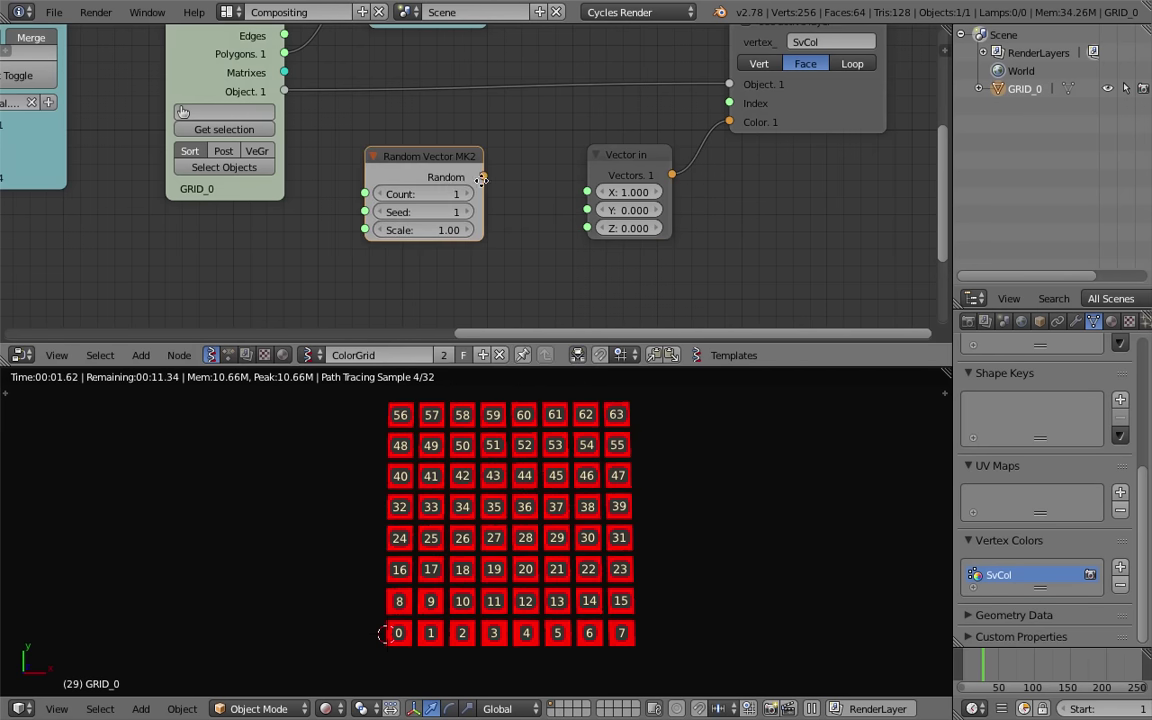
middle_click_drag(482, 180, 400, 198)
scroll(400, 198, "up", 2)
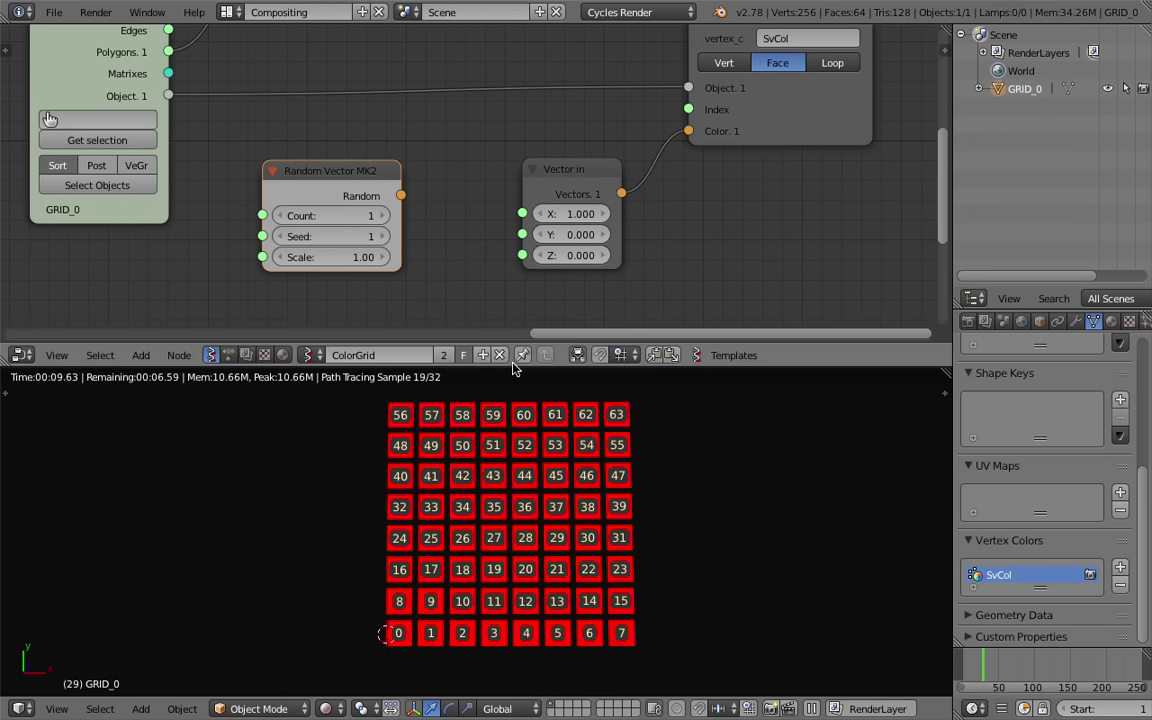
left_click_drag(377, 166, 665, 140)
left_click_drag(578, 178, 627, 198)
Set the Count of the Random Vector MK2 node to 64
left_click(400, 207)
left_click(398, 209)
left_click(398, 209)
left_click(398, 209)
left_click(398, 209)
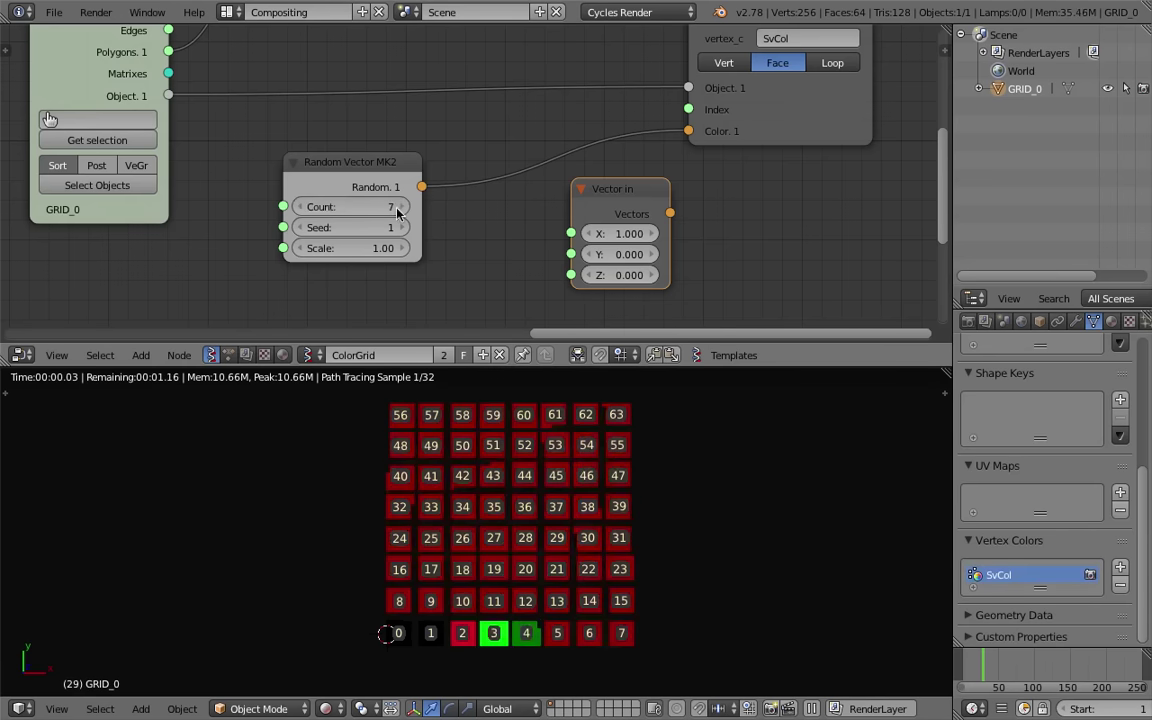
left_click(398, 209)
left_click(398, 209)
left_click_drag(367, 209, 629, 209)
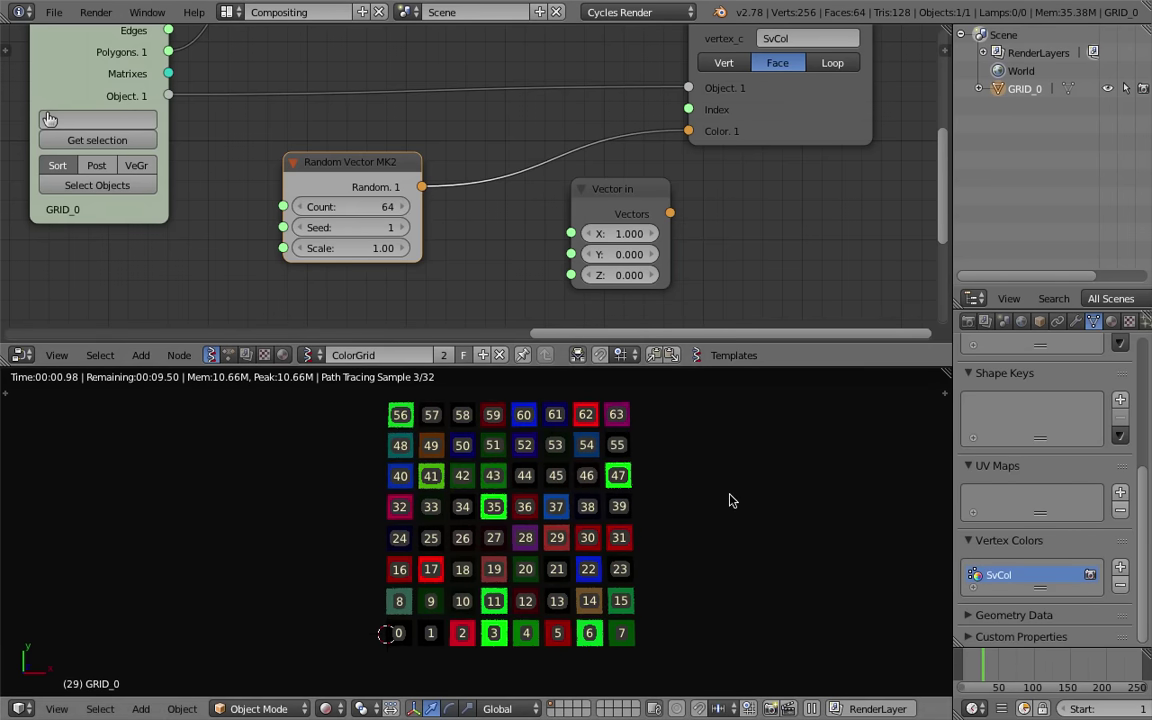
Raise the scene's color management Exposure to 1.124 and Gamma to 1.140 to brighten the rendered grid
left_click(1022, 321)
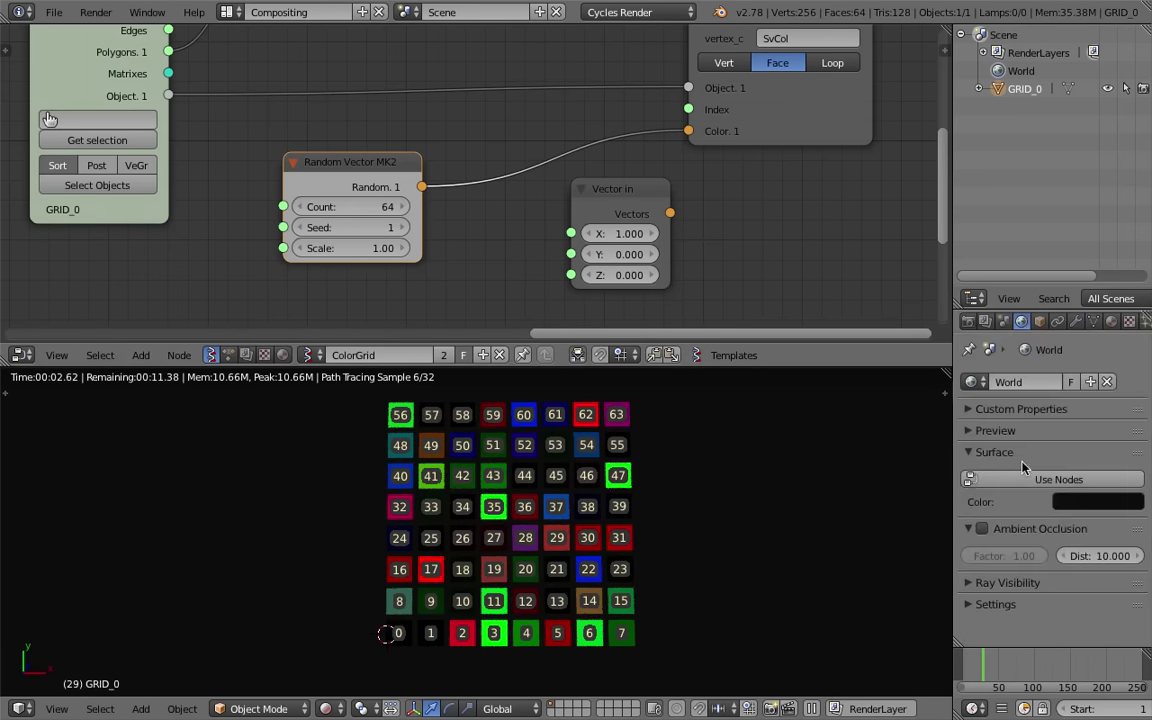
left_click(1004, 321)
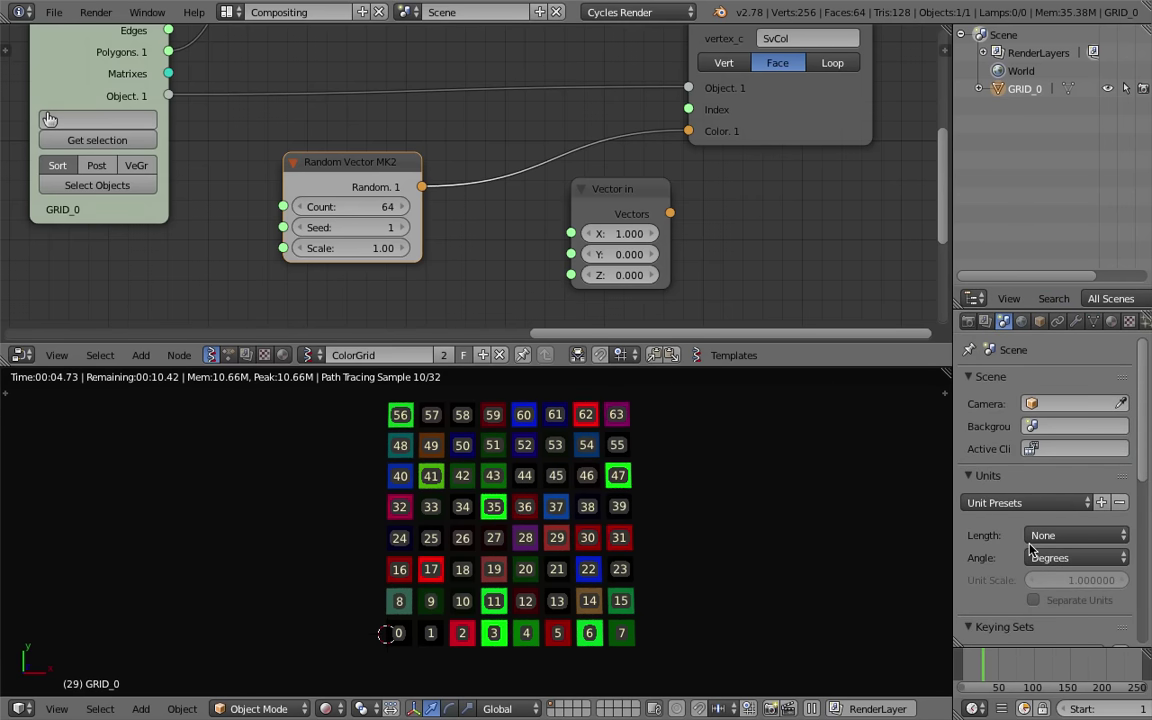
scroll(1037, 521, "down", 4)
scroll(1036, 512, "down", 3)
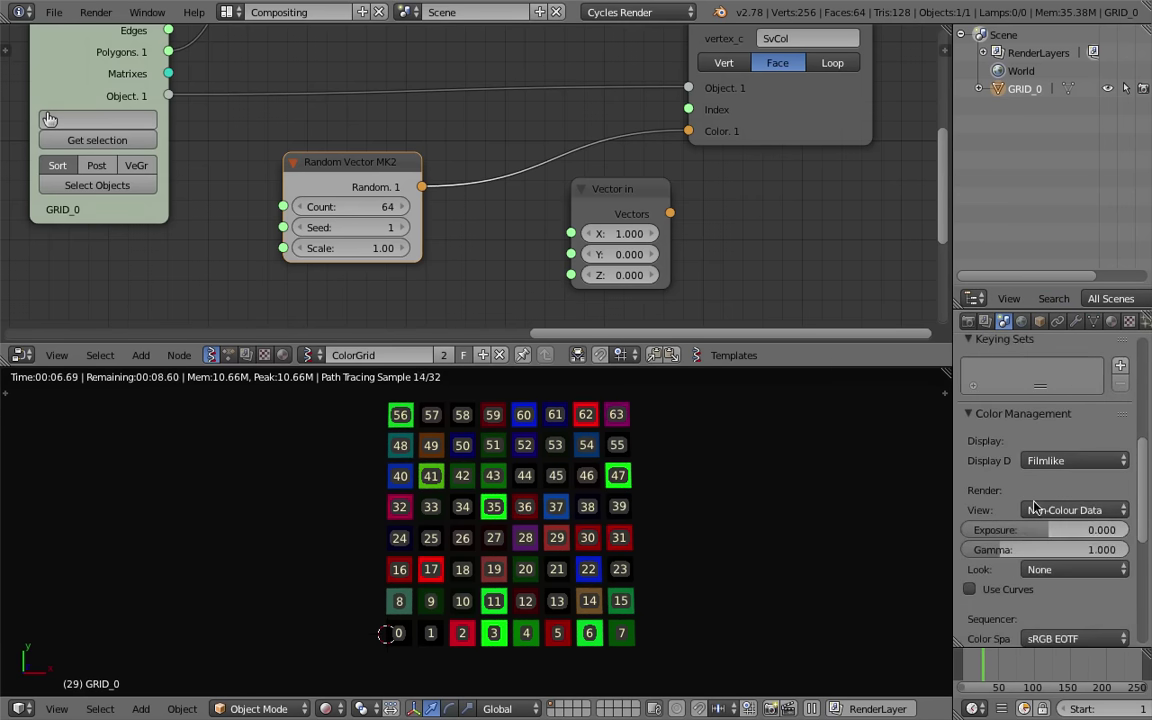
left_click_drag(1040, 530, 1064, 550)
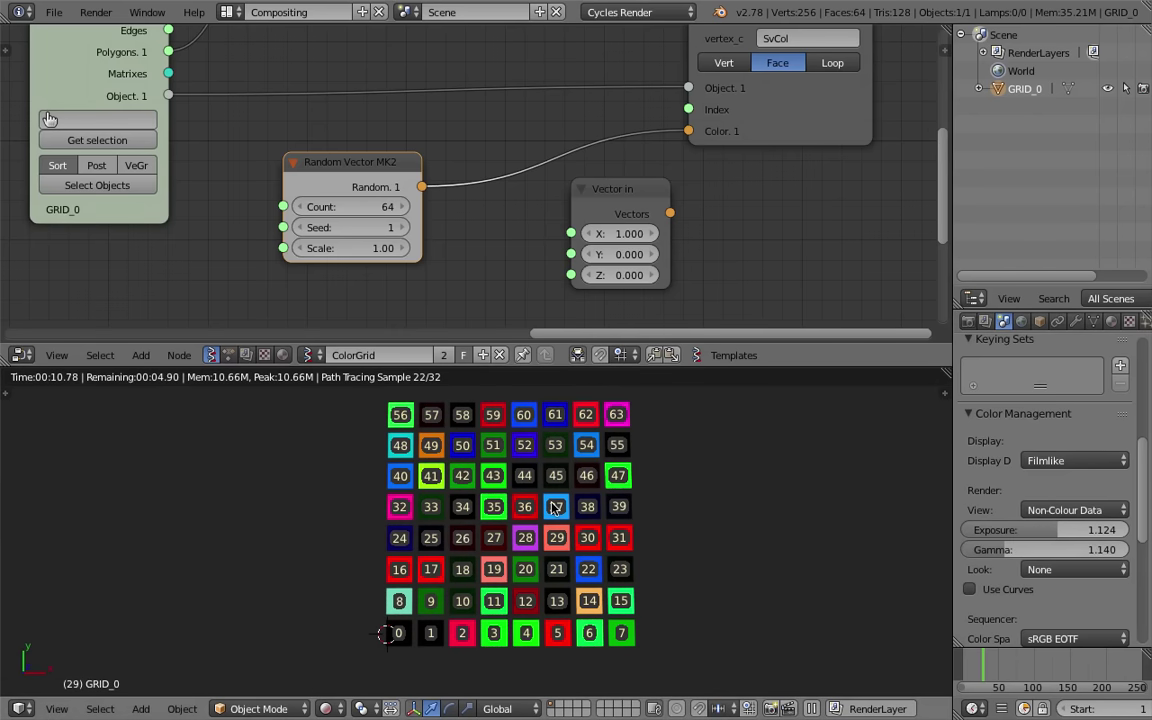
middle_click_drag(553, 508, 586, 566)
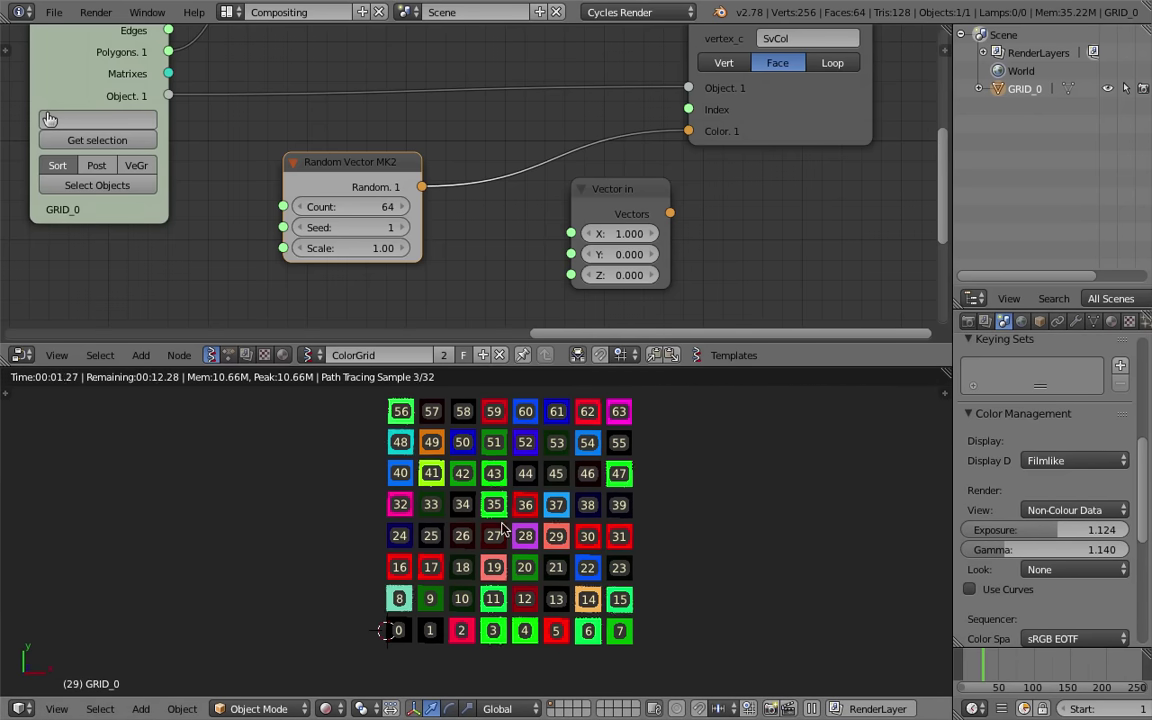
left_click_drag(600, 213, 764, 249)
key("space")
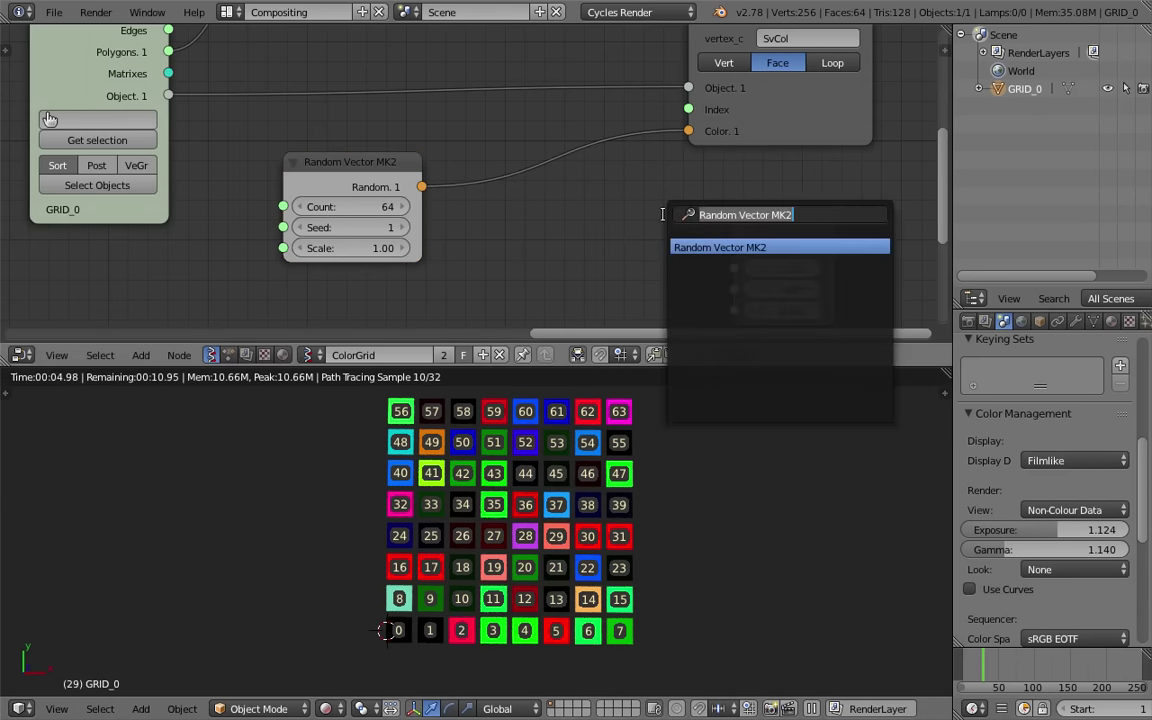
type("math")
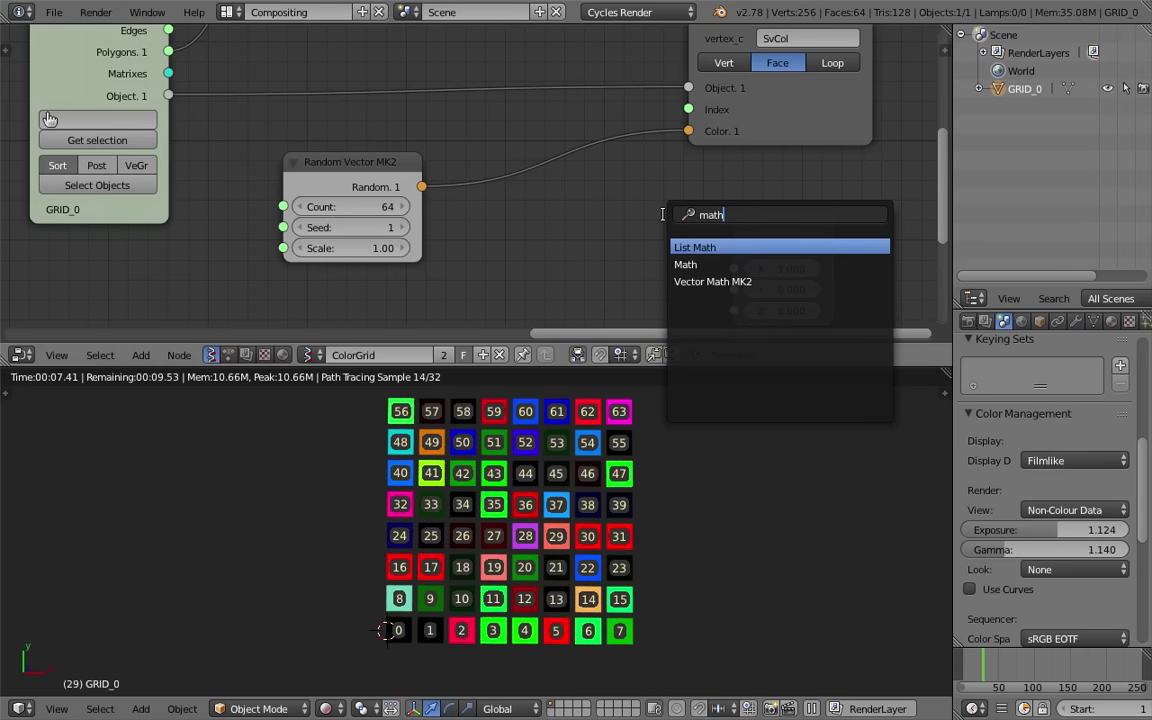
left_click(711, 263)
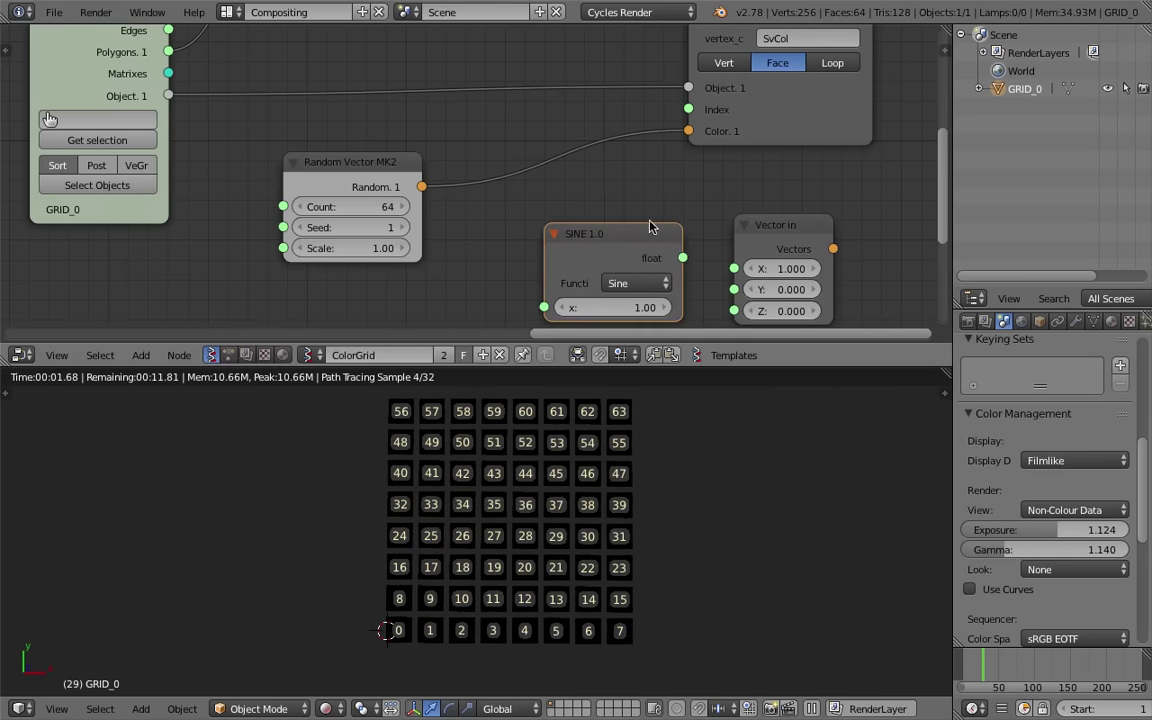
key("x")
Shift the Vertex color new node slightly and delete the unconnected Vector in node
scroll(643, 211, "down", 2)
middle_click_drag(643, 210, 588, 178)
left_click_drag(717, 110, 749, 103)
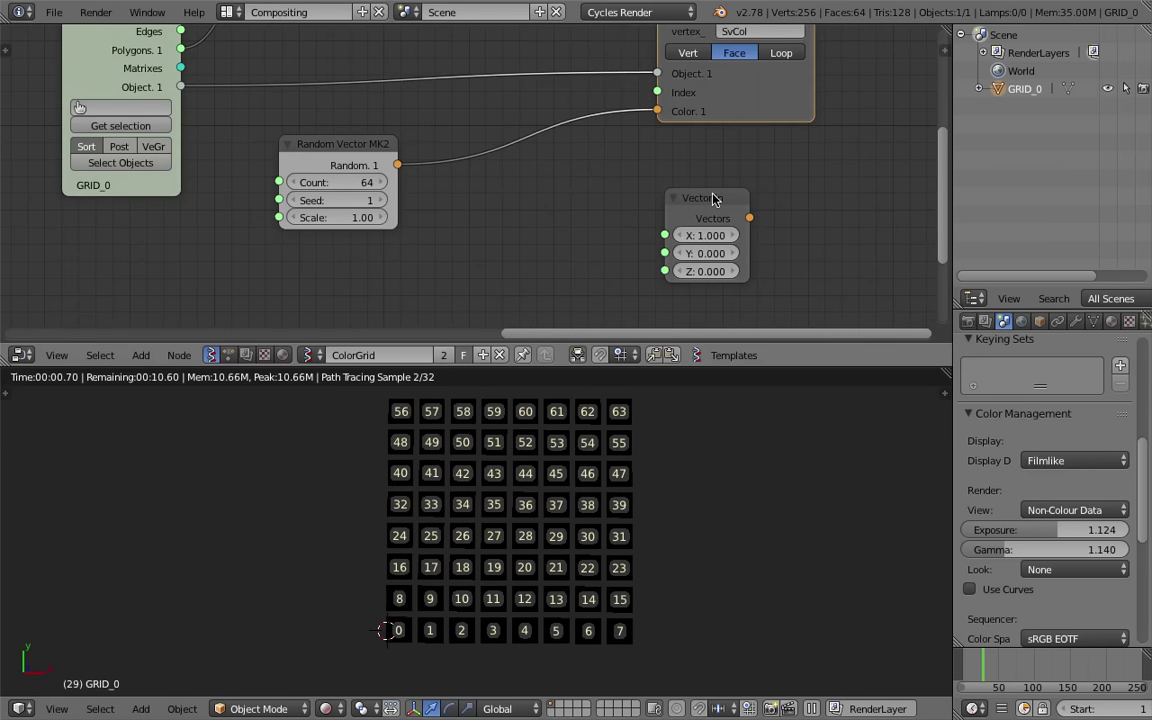
left_click(714, 199)
key("x")
Add a Stethoscope node and connect the Random output of Random Vector MK2 to its Data input
key("space")
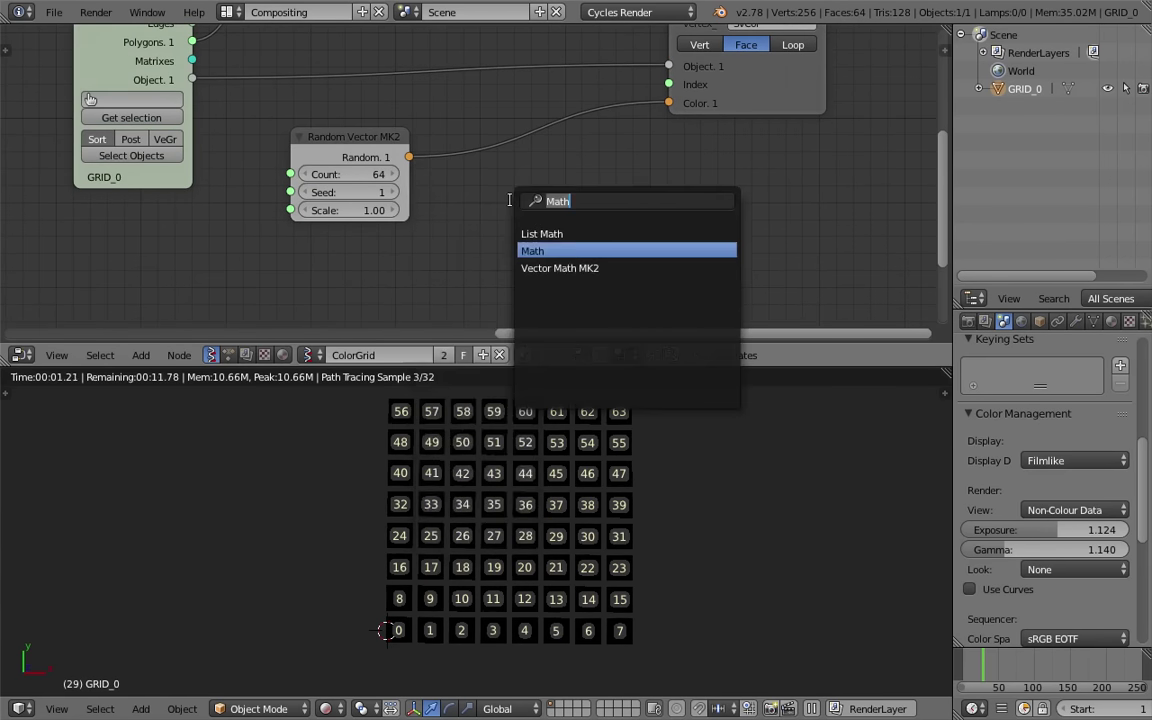
type("vector")
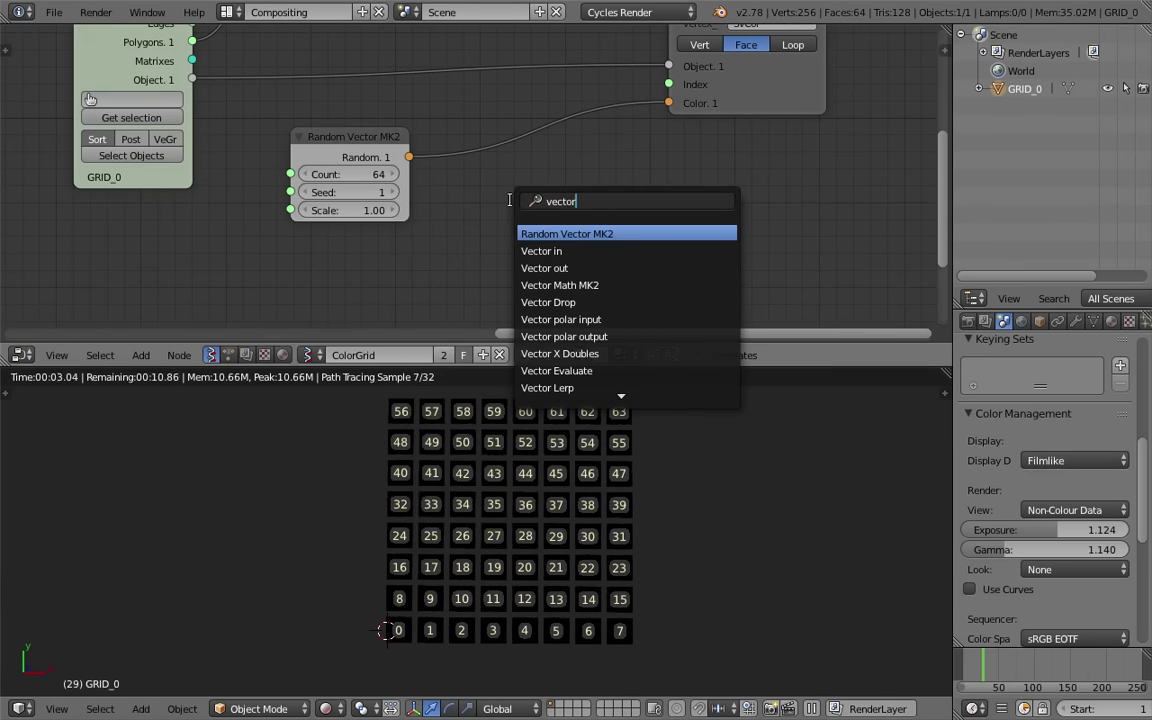
key("BackSpace")
key("BackSpace")
key("BackSpace")
key("BackSpace")
key("BackSpace")
key("BackSpace")
type("ste")
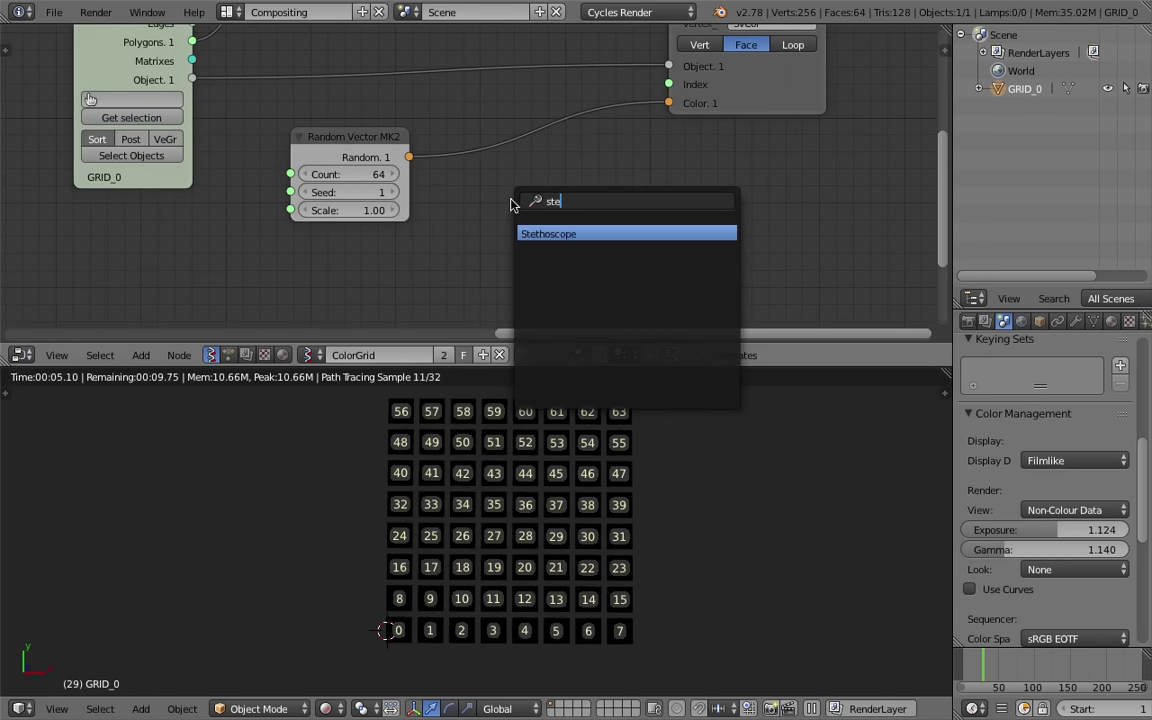
key("Return")
left_click(501, 196)
left_click_drag(409, 157, 499, 245)
middle_click_drag(550, 180, 527, 169)
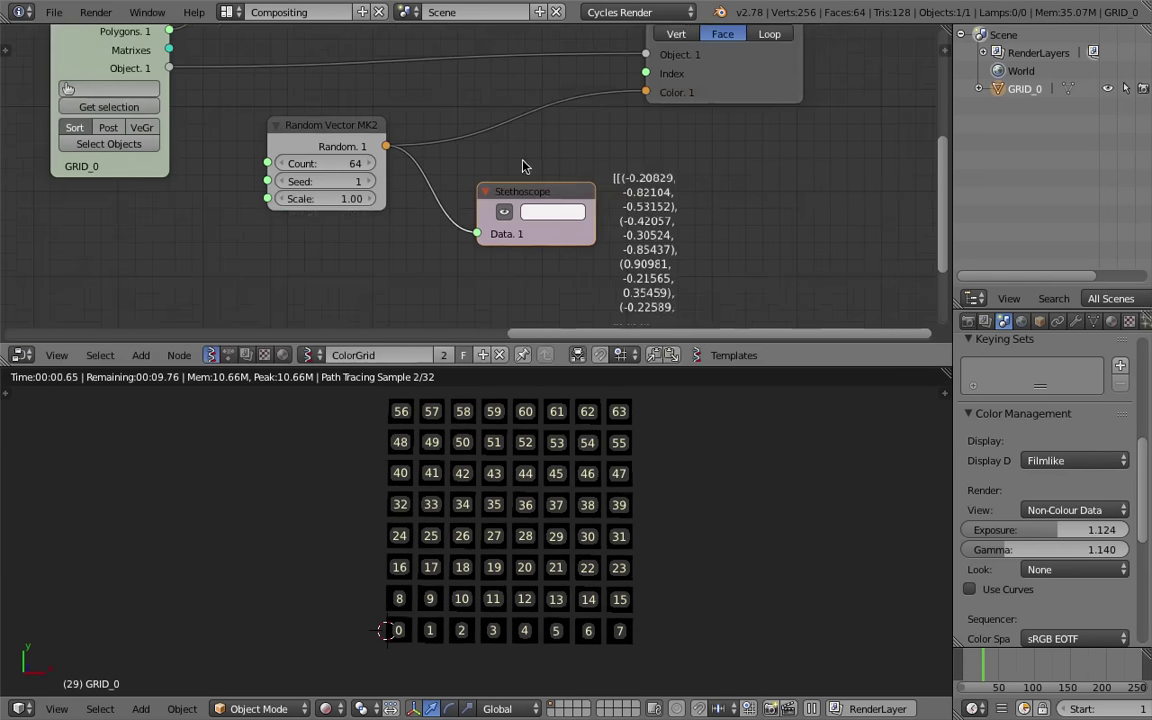
Enlarge the node editor area and rearrange the Stethoscope and Random Vector MK2 nodes for reading the vector values
scroll(526, 165, "up", 1)
left_click_drag(536, 206, 495, 187)
scroll(499, 185, "up", 3)
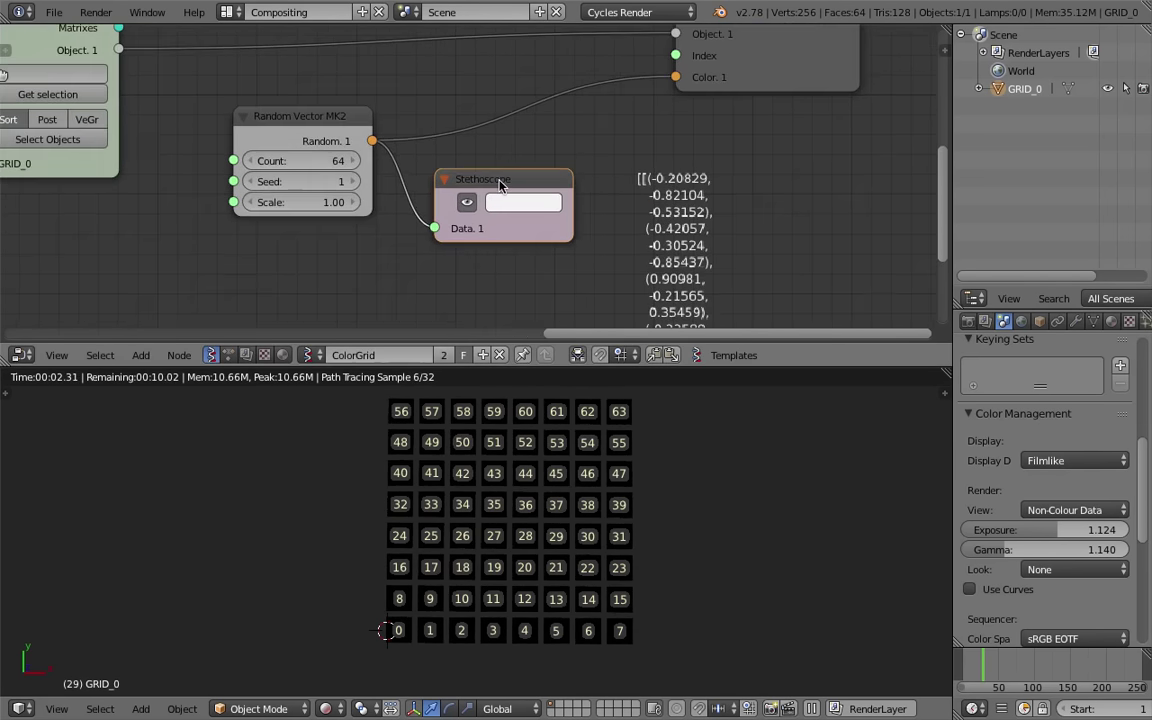
middle_click_drag(509, 180, 469, 147)
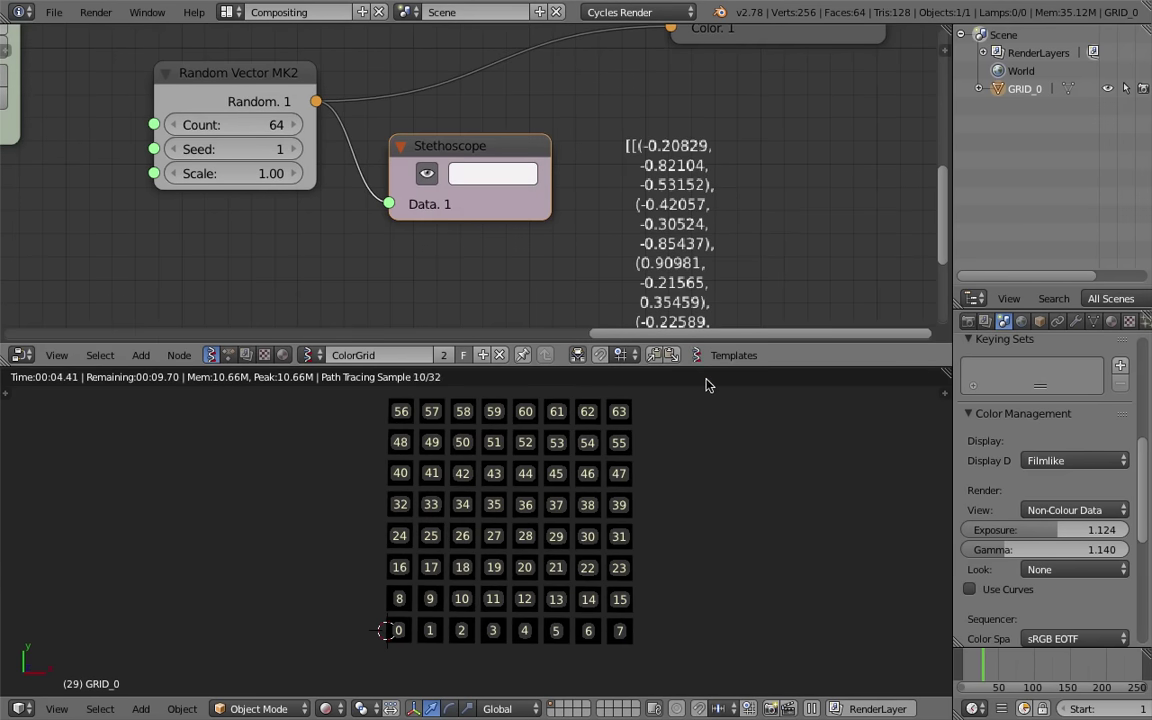
left_click_drag(705, 368, 714, 458)
middle_click_drag(664, 277, 676, 261)
left_click_drag(274, 113, 242, 114)
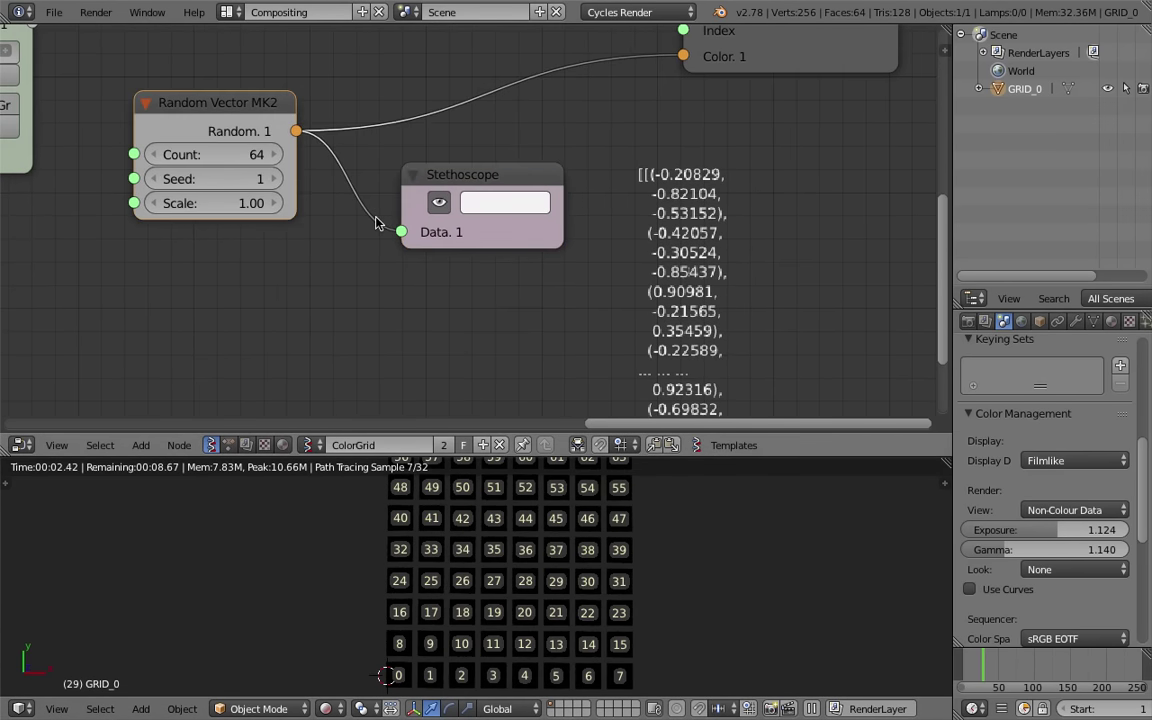
scroll(378, 224, "up", 1)
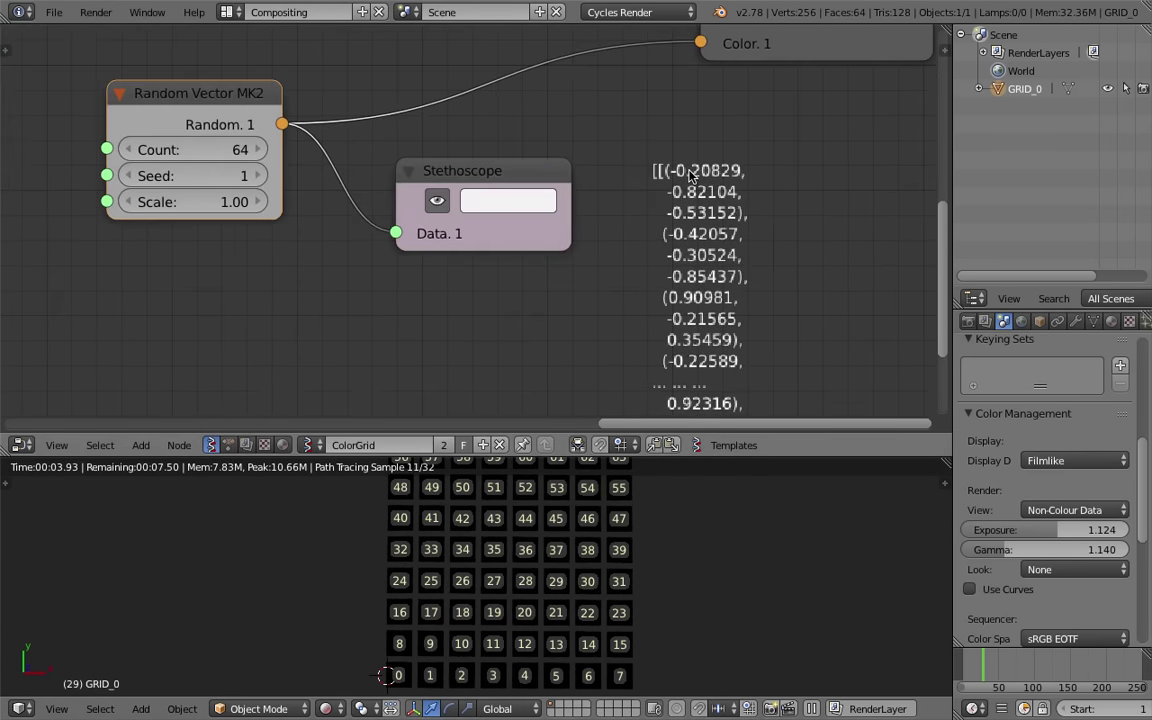
Delete the Stethoscope node attached to the Random Vector output
scroll(530, 350, "down", 1)
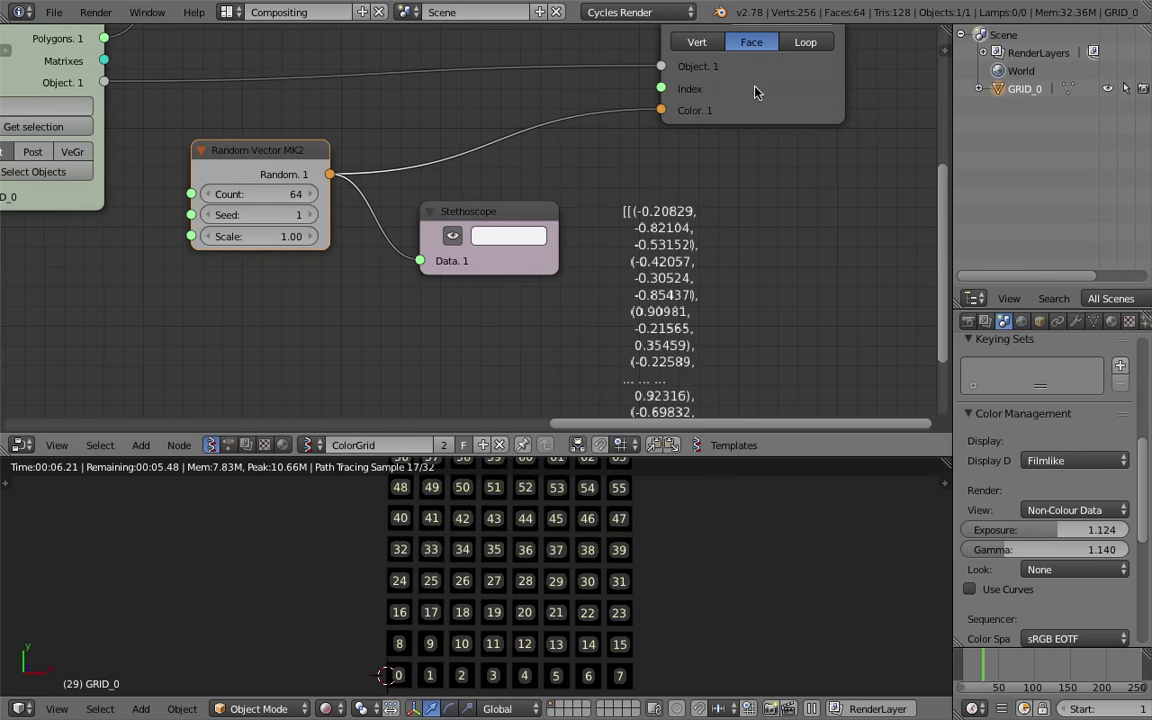
left_click(520, 210)
key("x")
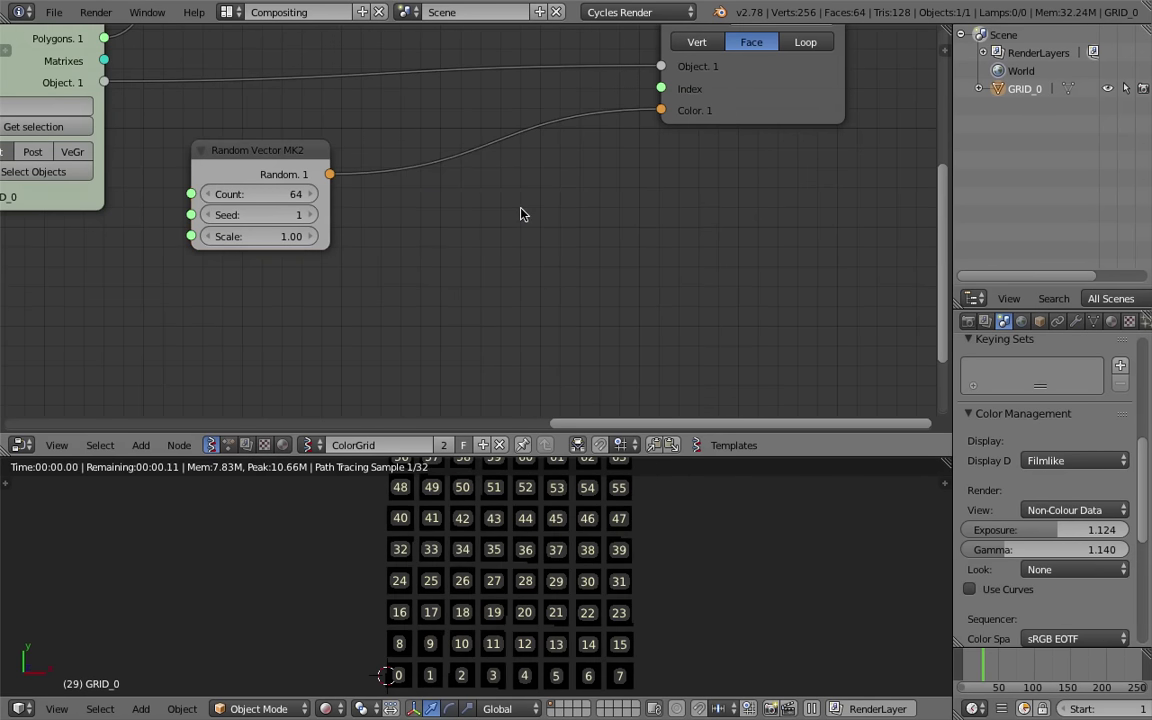
Add a Vector out node and insert it into the link between Random Vector MK2 and the vertex color node's Color input
key("space")
type("vector o")
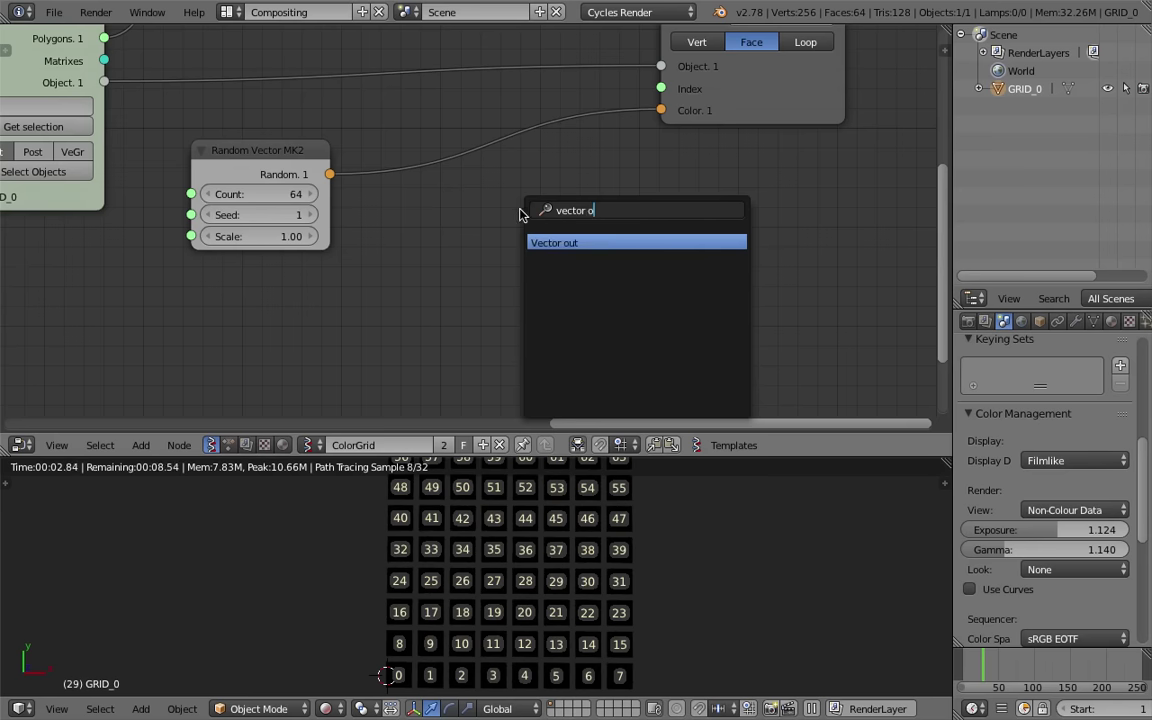
key("Return")
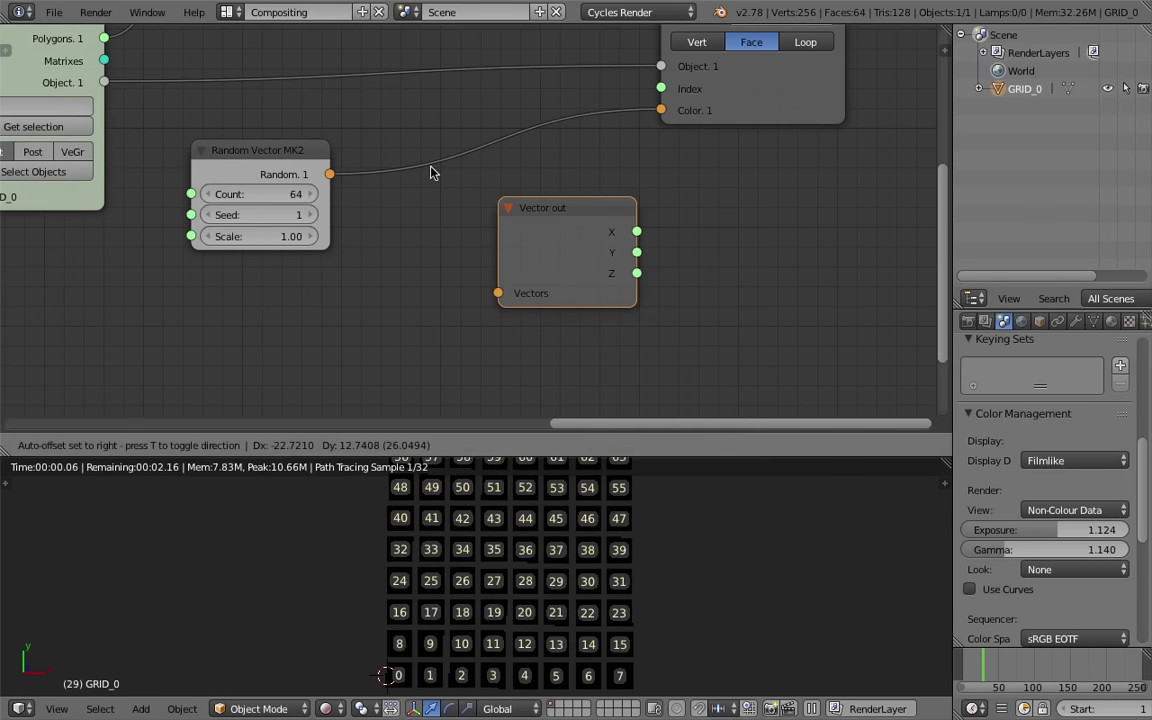
left_click(410, 156)
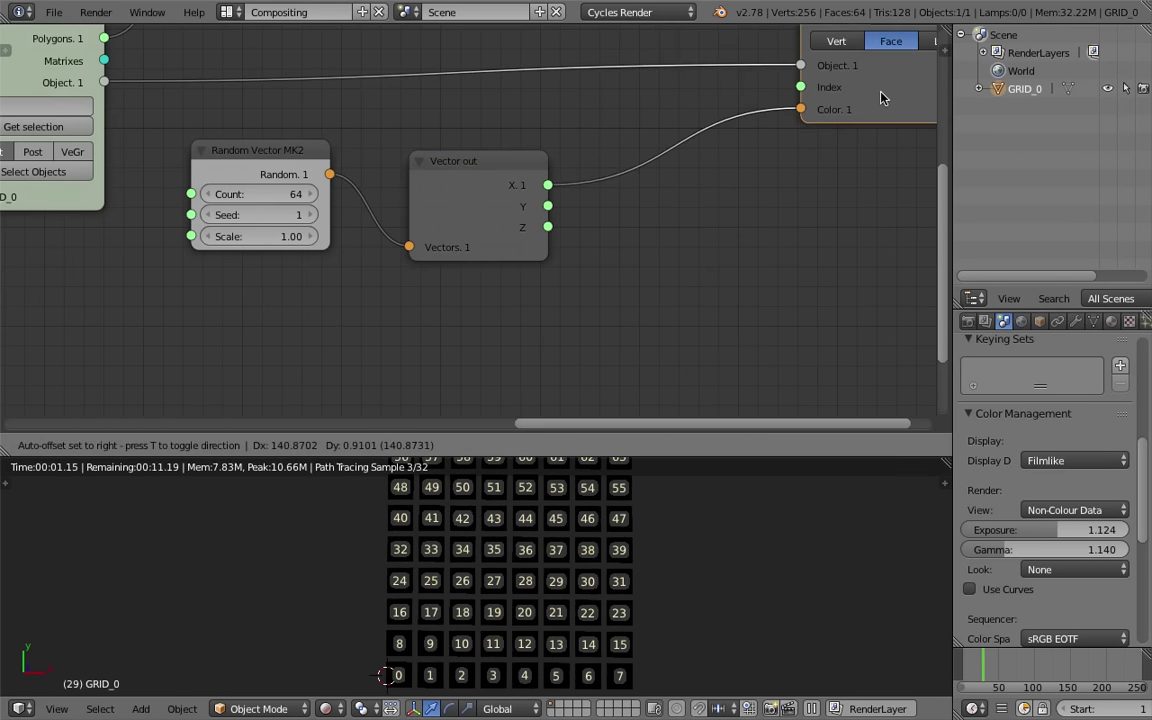
key("space")
type("vecto")
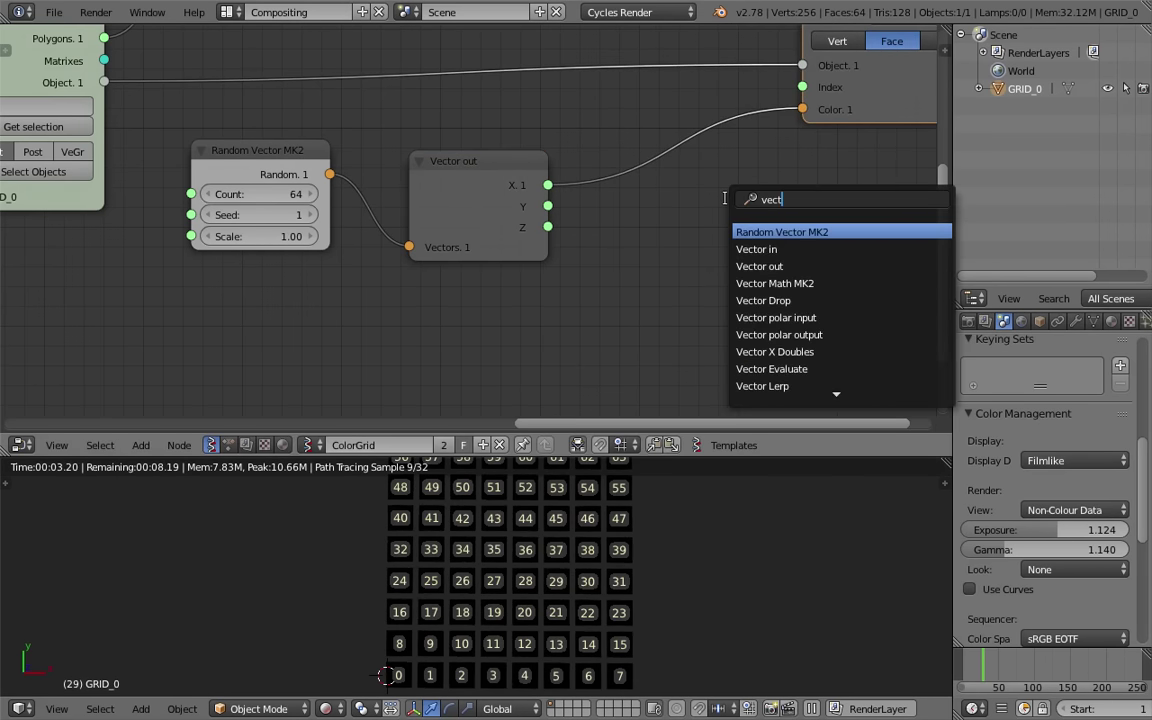
key("Down")
key("Down")
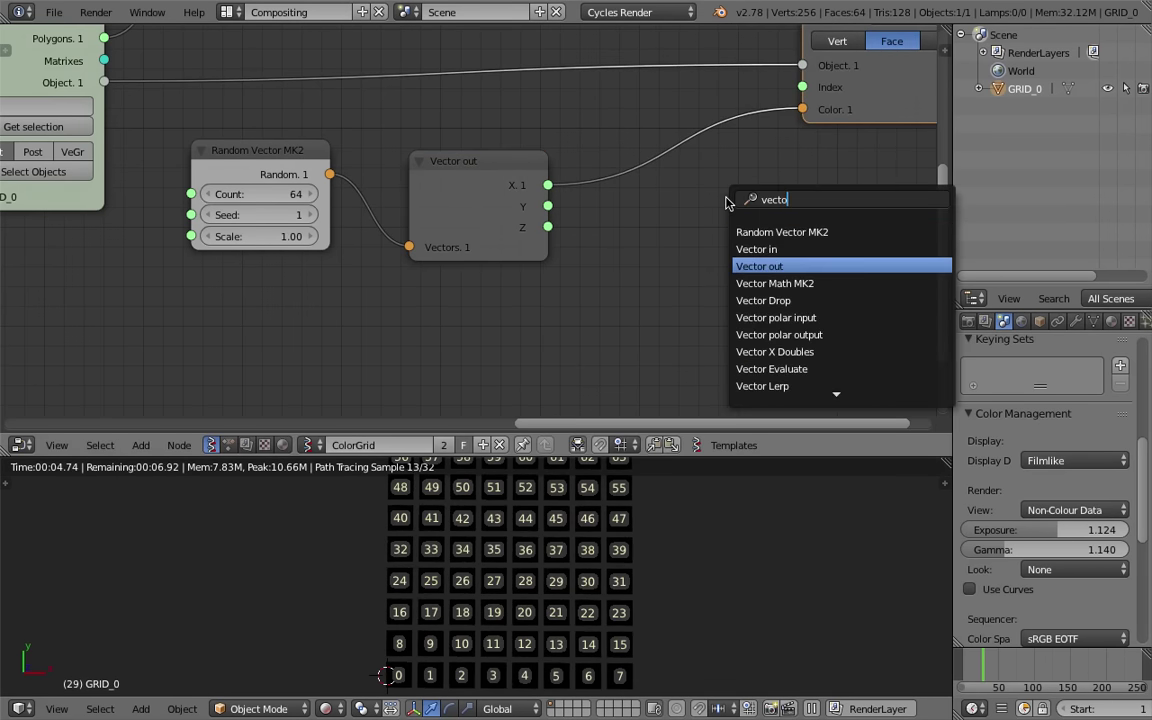
key("Escape")
Add a Vector in node and place it between Vector out and the vertex color node, clear of the existing link
key("shift+a")
left_click(717, 199)
type("vec")
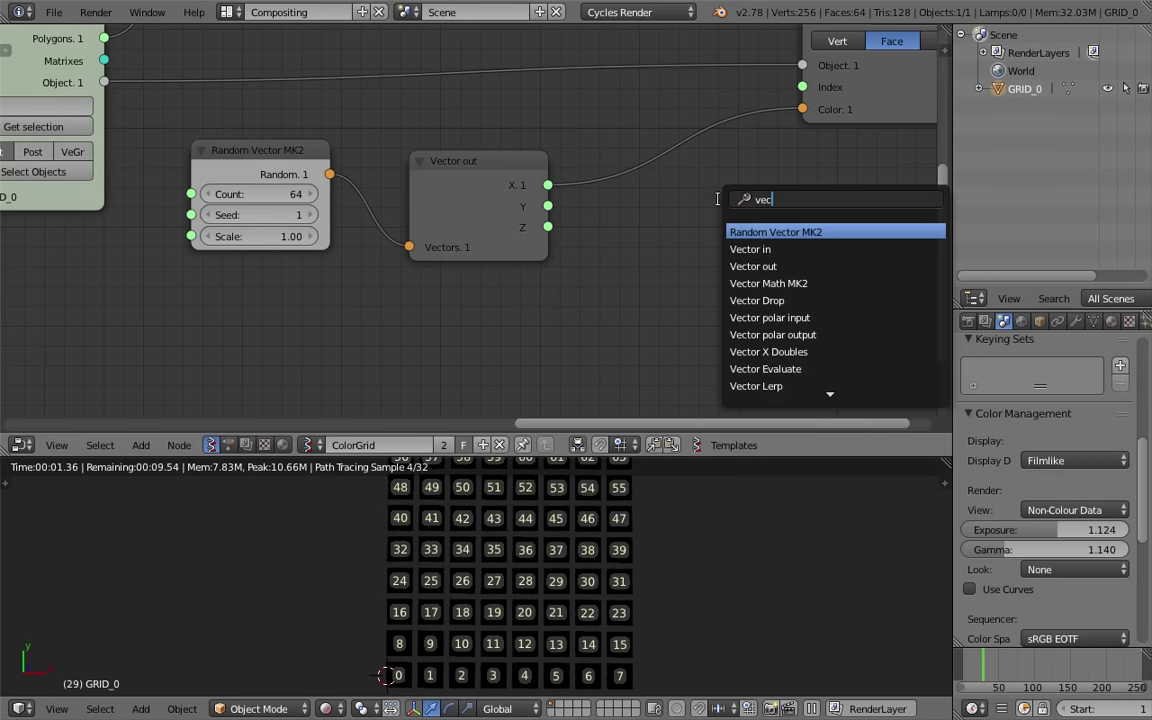
type("tor")
left_click(742, 250)
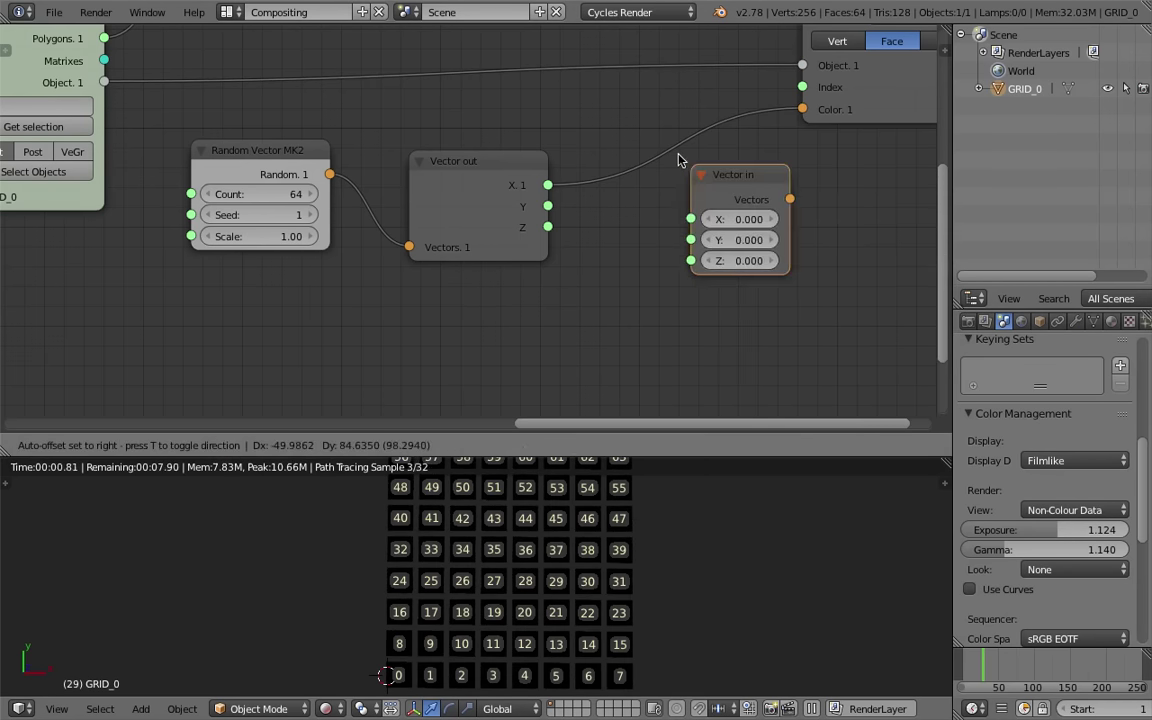
left_click(766, 173)
Add a math node between Vector out and Vector in, slightly below them, and set its function to Absolute
key("shift+a")
left_click(663, 214)
type("ma")
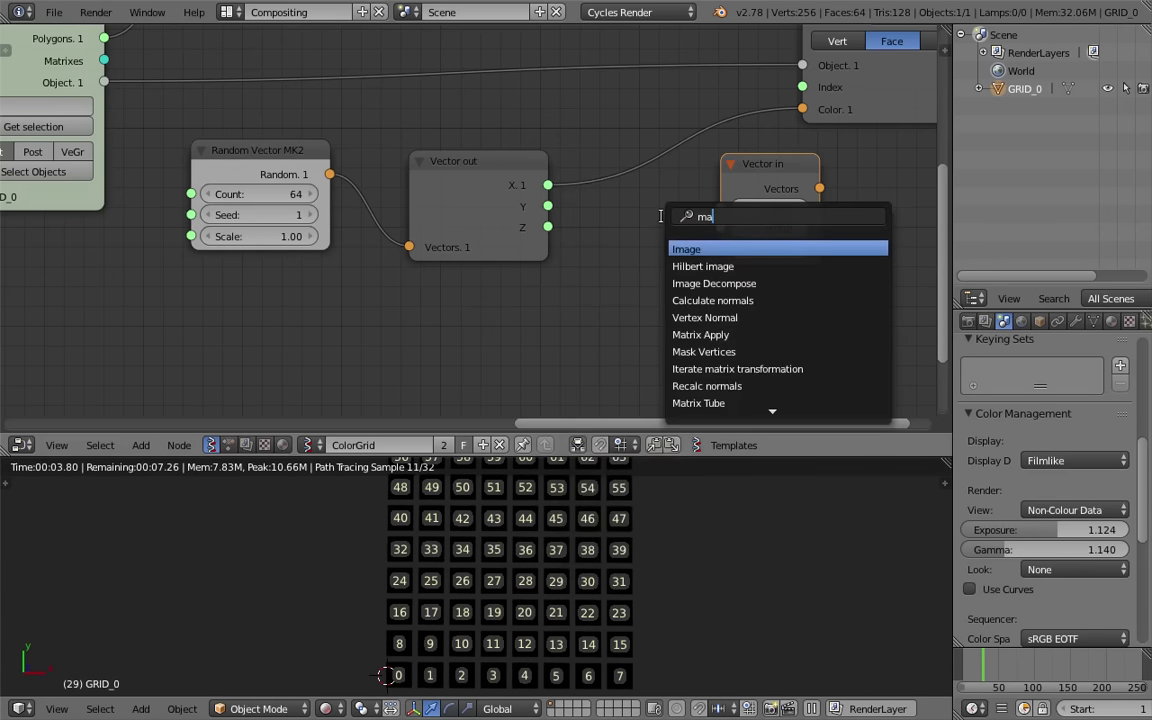
type("th")
key("Return")
left_click(582, 274)
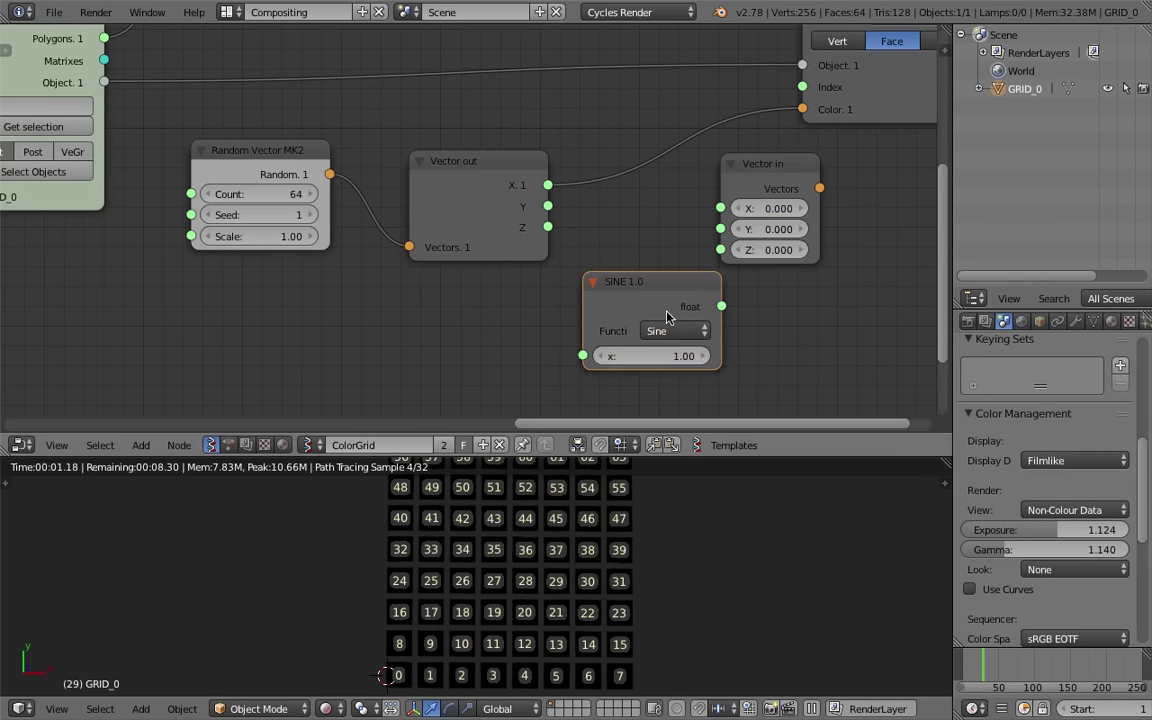
left_click(676, 331)
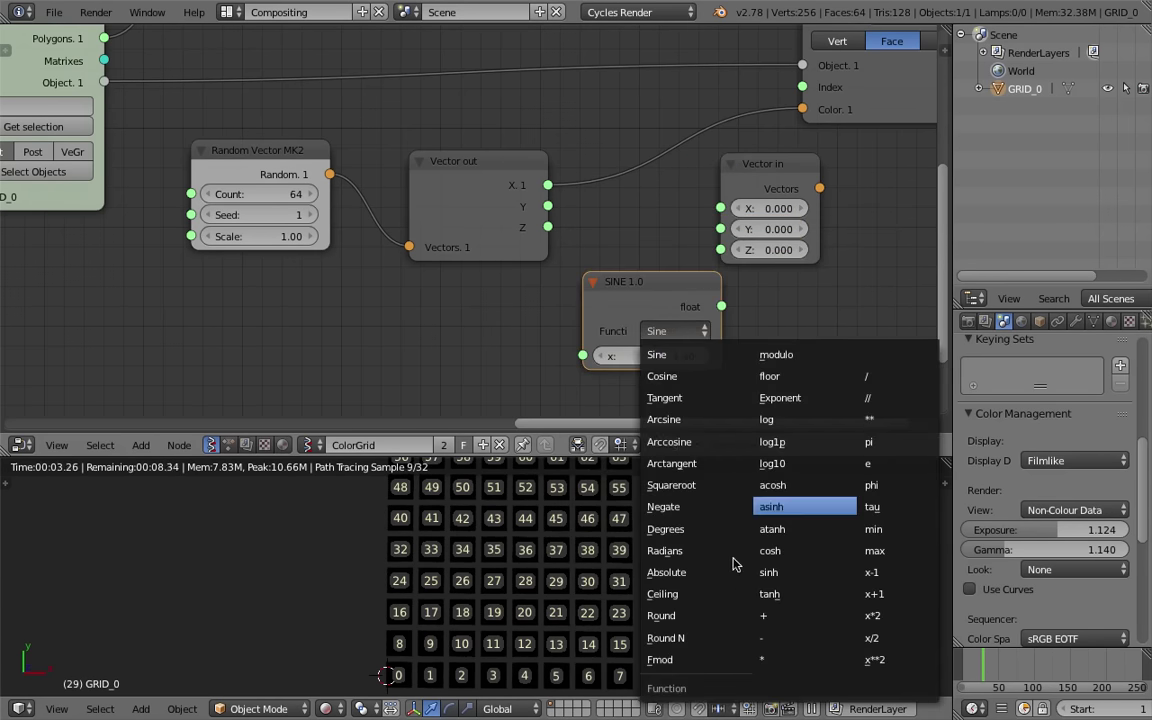
left_click(705, 572)
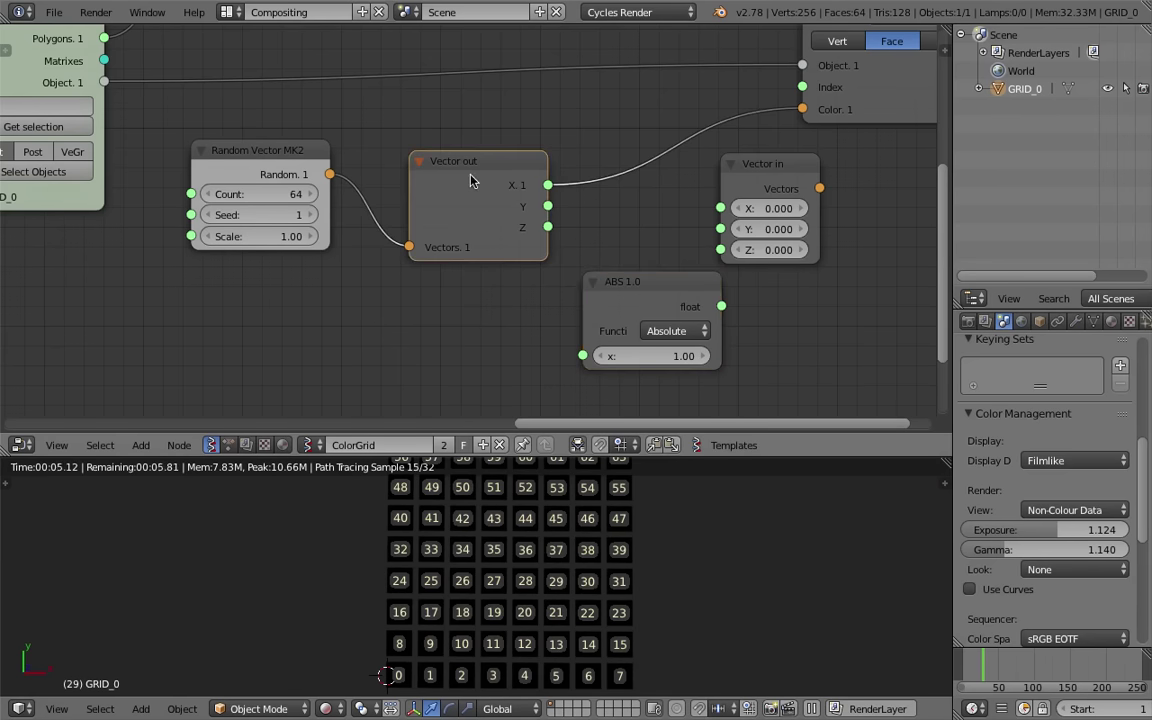
Route the X output of Vector out through the Absolute node into the X input of Vector in
left_click_drag(470, 180, 428, 189)
left_click_drag(507, 194, 583, 356)
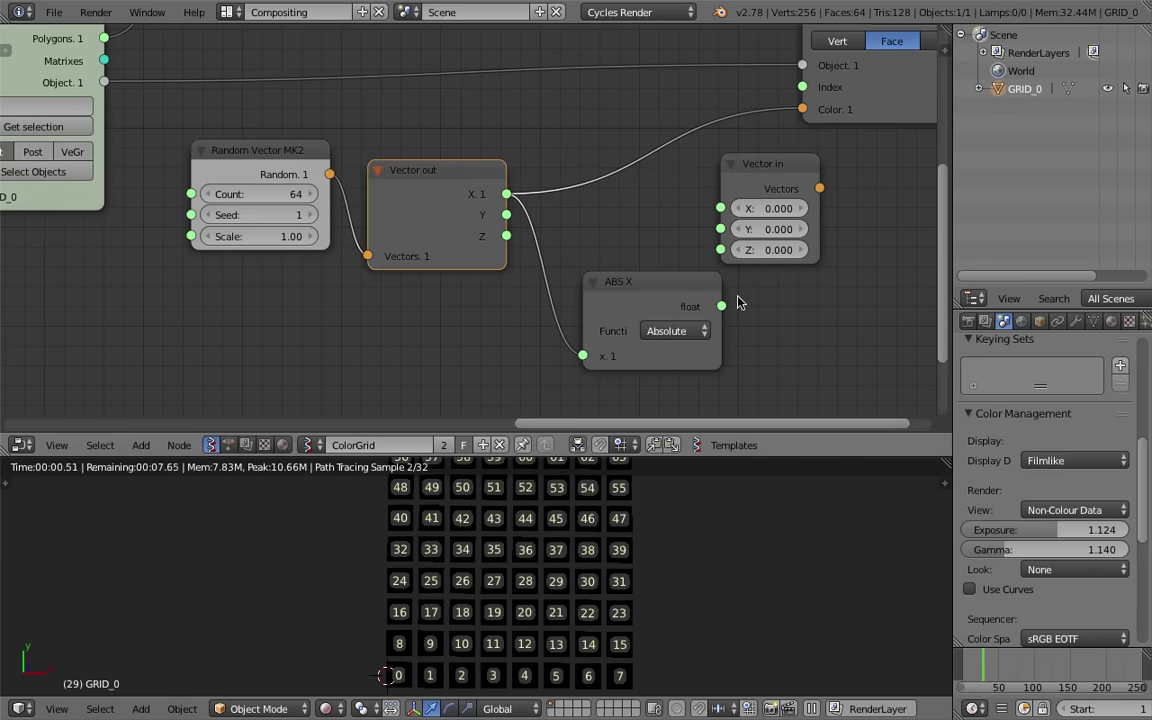
left_click_drag(721, 306, 720, 208)
Connect Vector in to the vertex color node's Color input and space out the nodes so the Absolute node sits between Vector out and Vector in
scroll(593, 228, "down", 2)
middle_click_drag(593, 228, 522, 235)
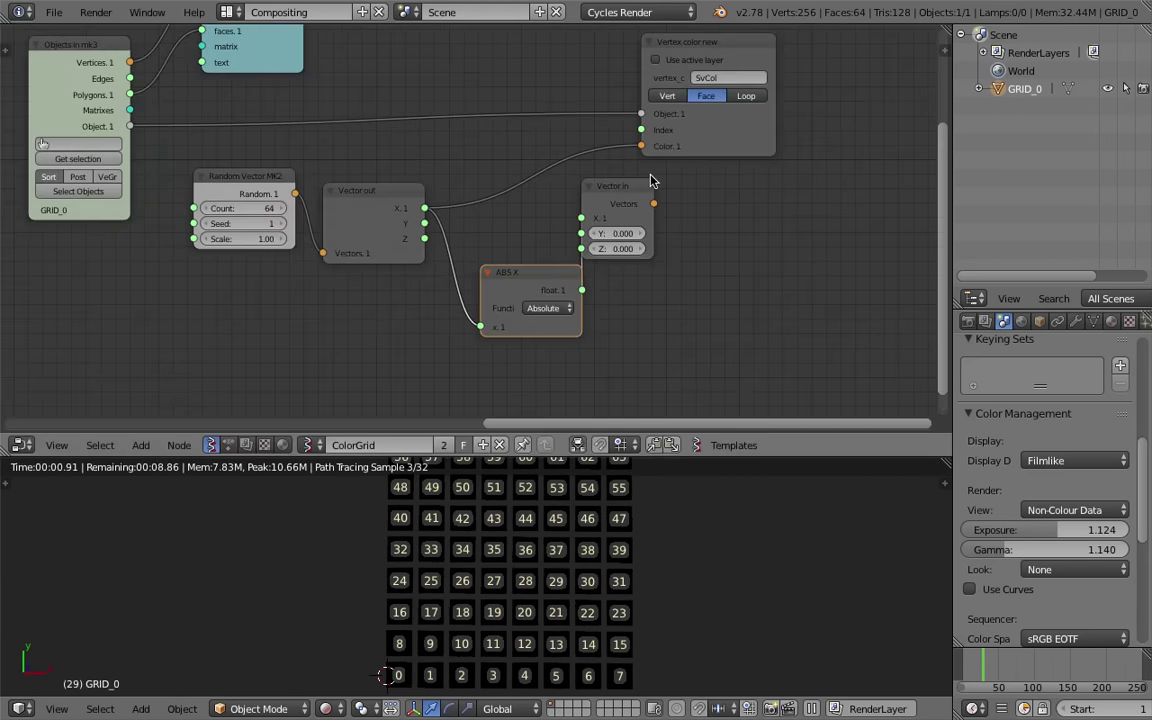
left_click_drag(738, 137, 859, 136)
left_click_drag(655, 205, 763, 144)
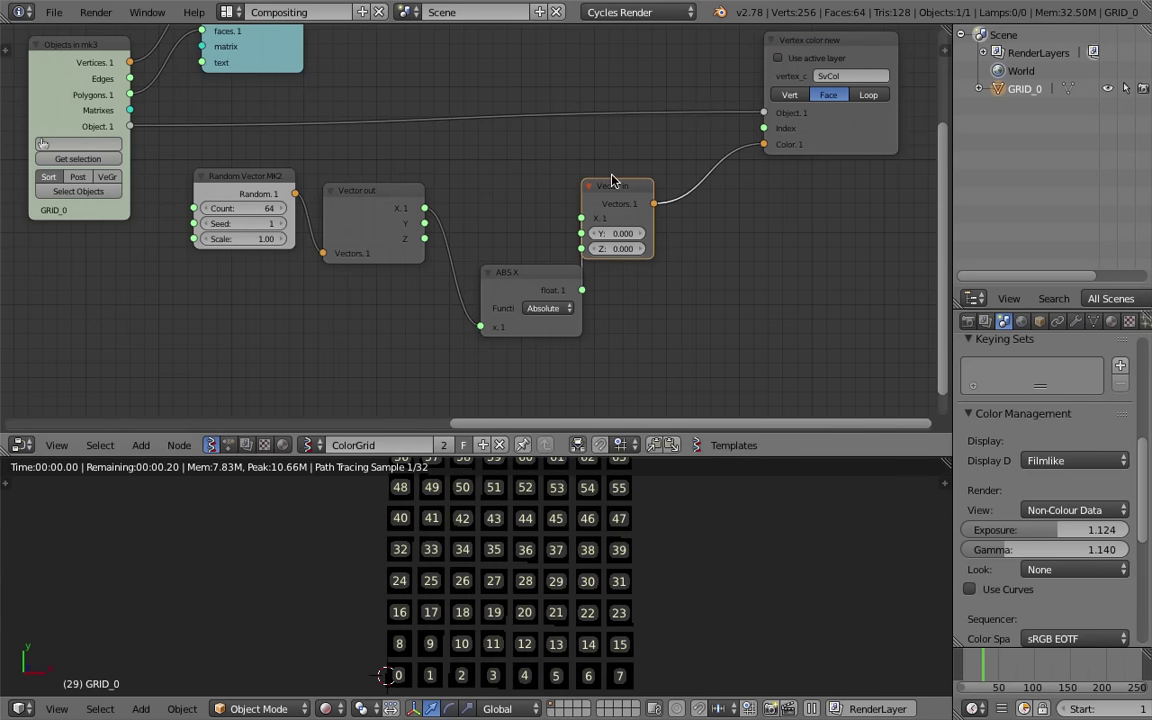
left_click_drag(612, 180, 668, 173)
left_click_drag(494, 298, 511, 187)
Duplicate the Absolute node below the first and route Vector out's Y output through it into Vector in's Y input
key("shift+d")
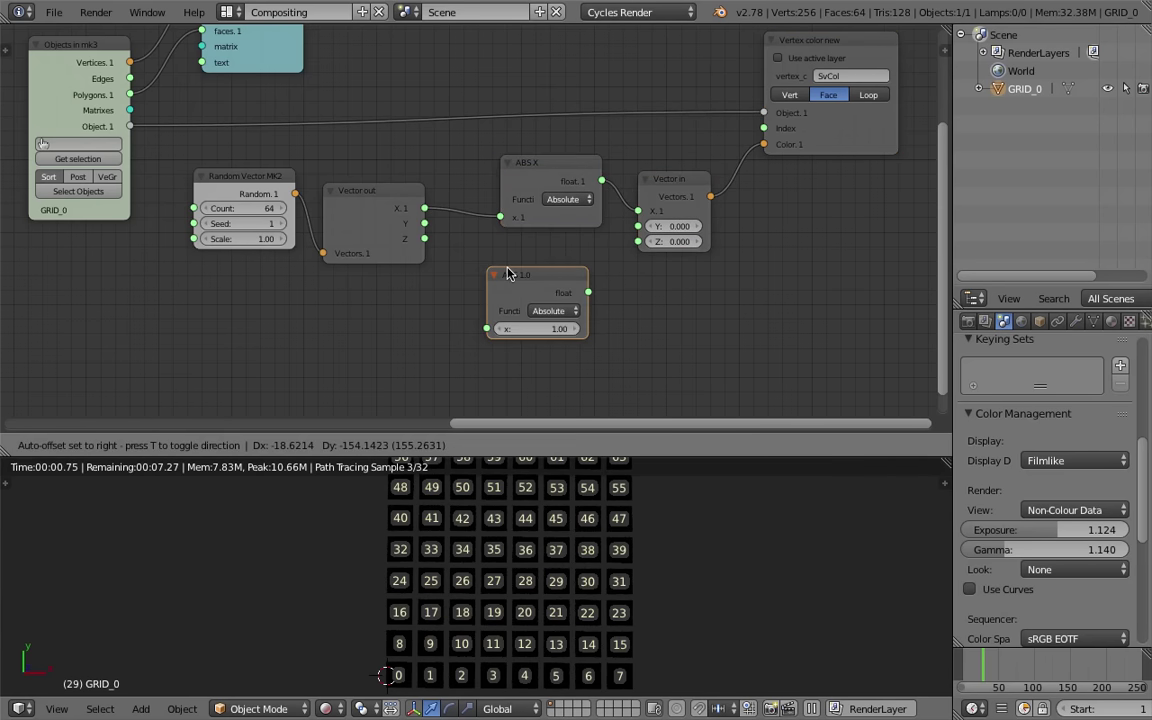
left_click(509, 270)
mouse_move(426, 224)
left_mouse_down()
mouse_move(467, 303)
mouse_move(424, 223)
left_mouse_up()
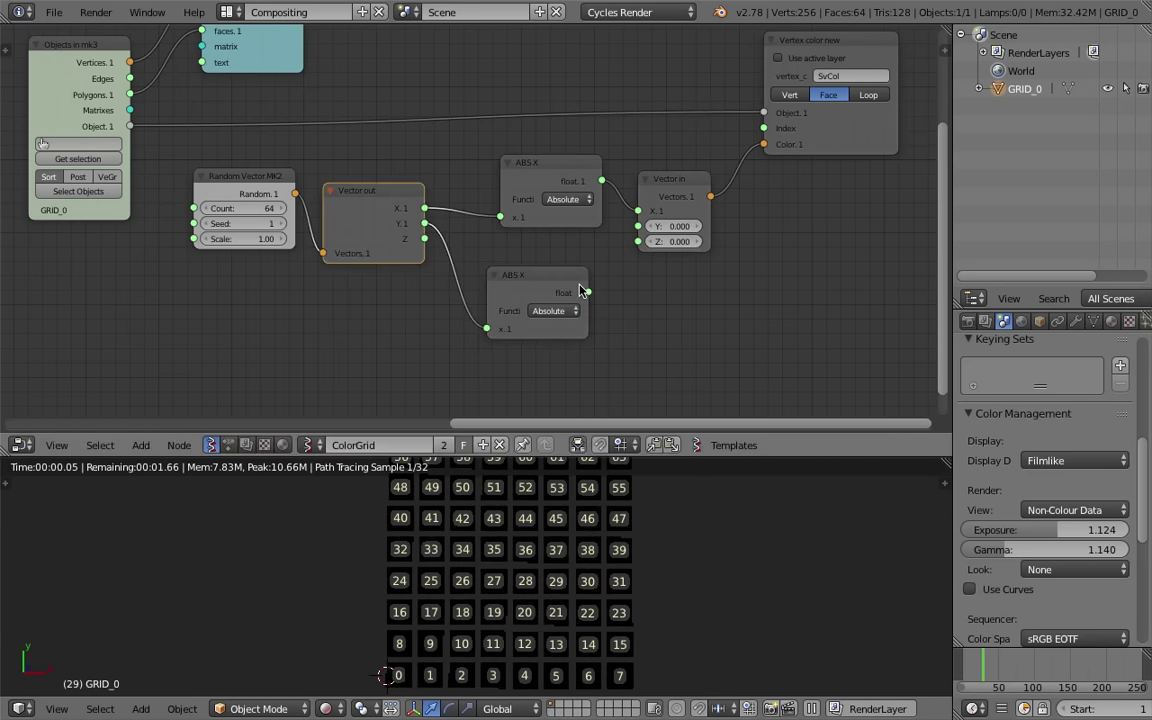
left_click_drag(588, 292, 643, 232)
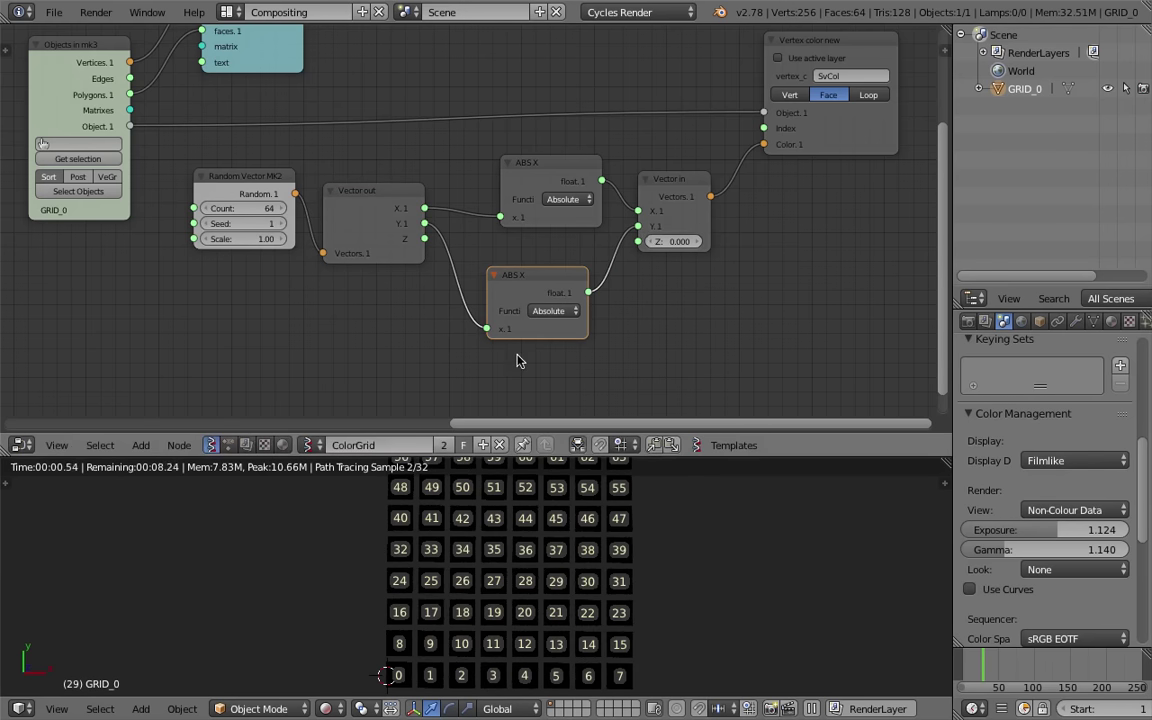
key("ctrl+s")
Place a third Absolute node below the others, route Vector out's Z through it into Vector in's Z, and save the file
middle_click_drag(577, 292, 581, 256)
left_click_drag(554, 246, 563, 225)
key("shift+d")
left_click(562, 314)
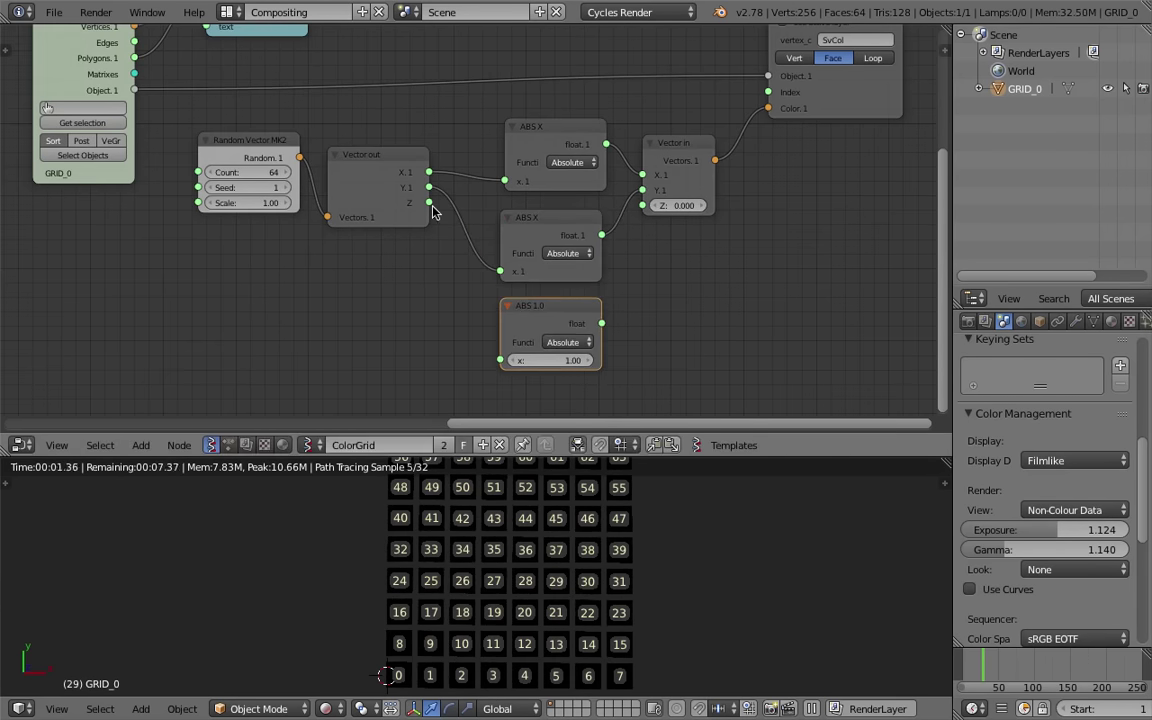
left_click_drag(428, 203, 500, 360)
left_click_drag(601, 323, 642, 205)
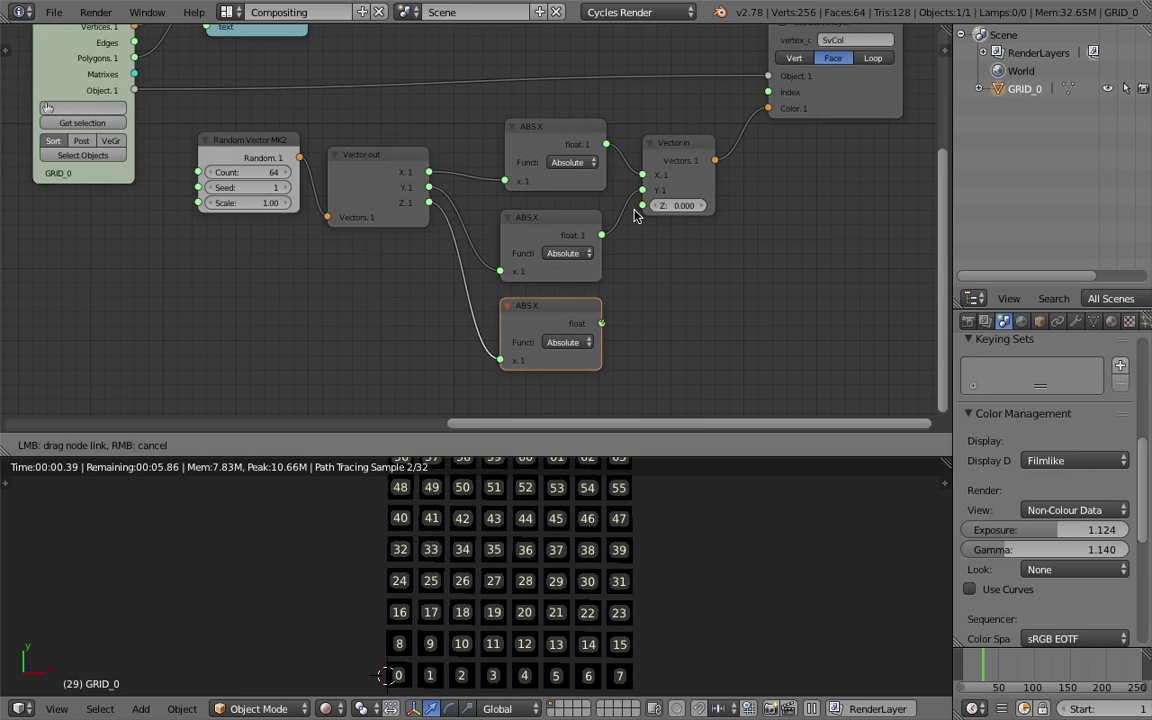
key("ctrl+s")
key("Return")
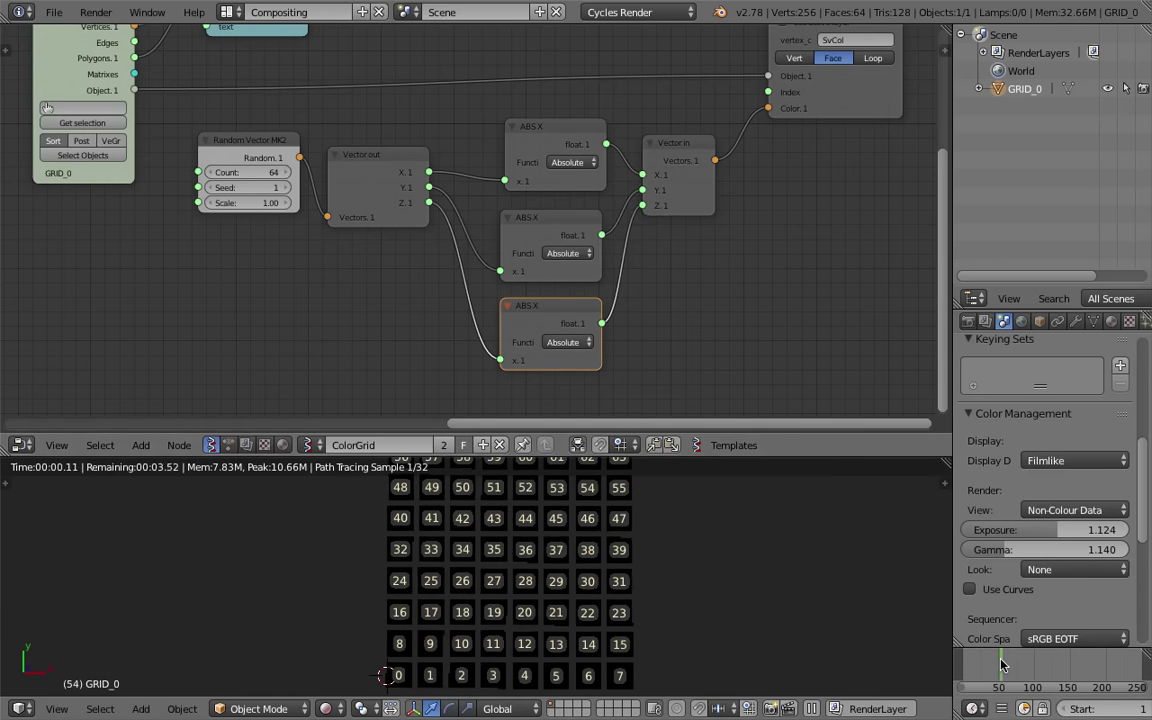
Compare the grid in Solid and Rendered viewport shading, leaving the 3D viewport in Solid
left_click(326, 708)
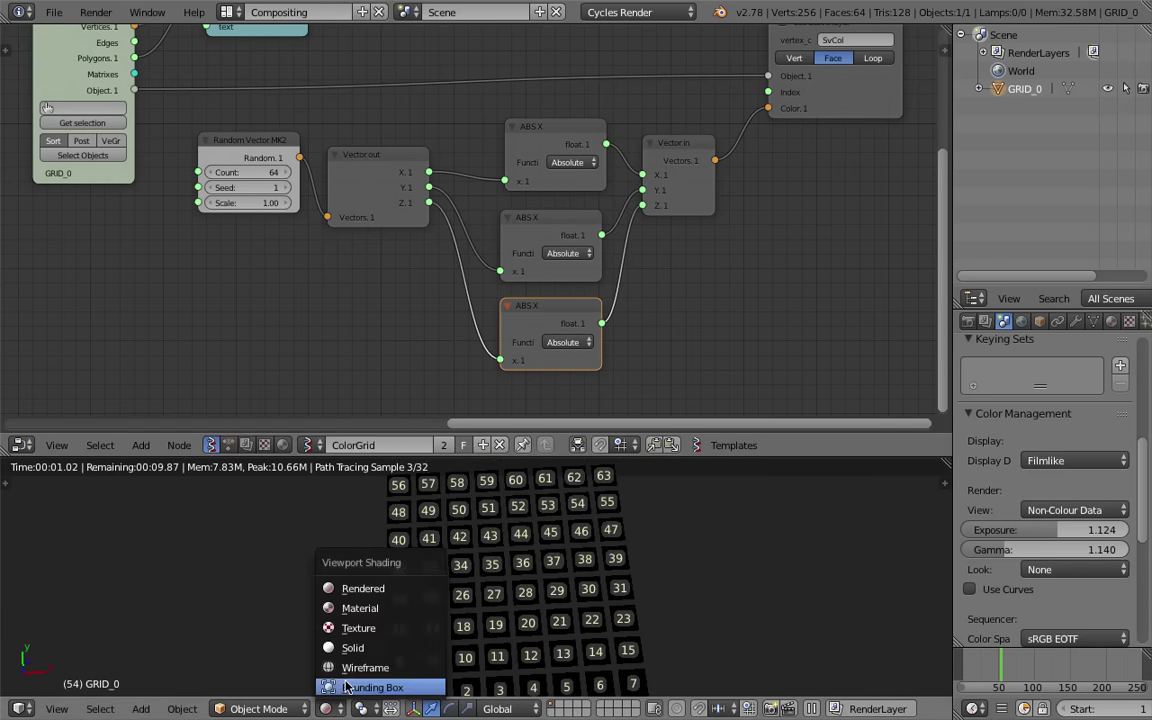
left_click(370, 658)
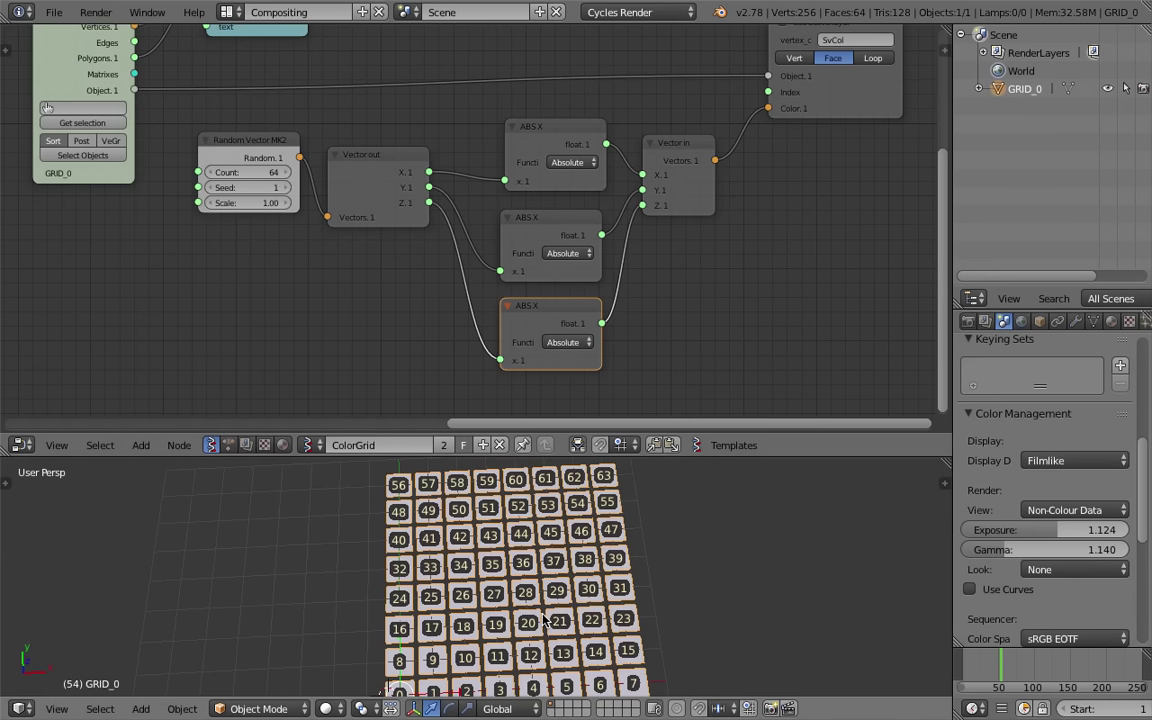
left_click(326, 708)
left_click(335, 531)
left_click(342, 706)
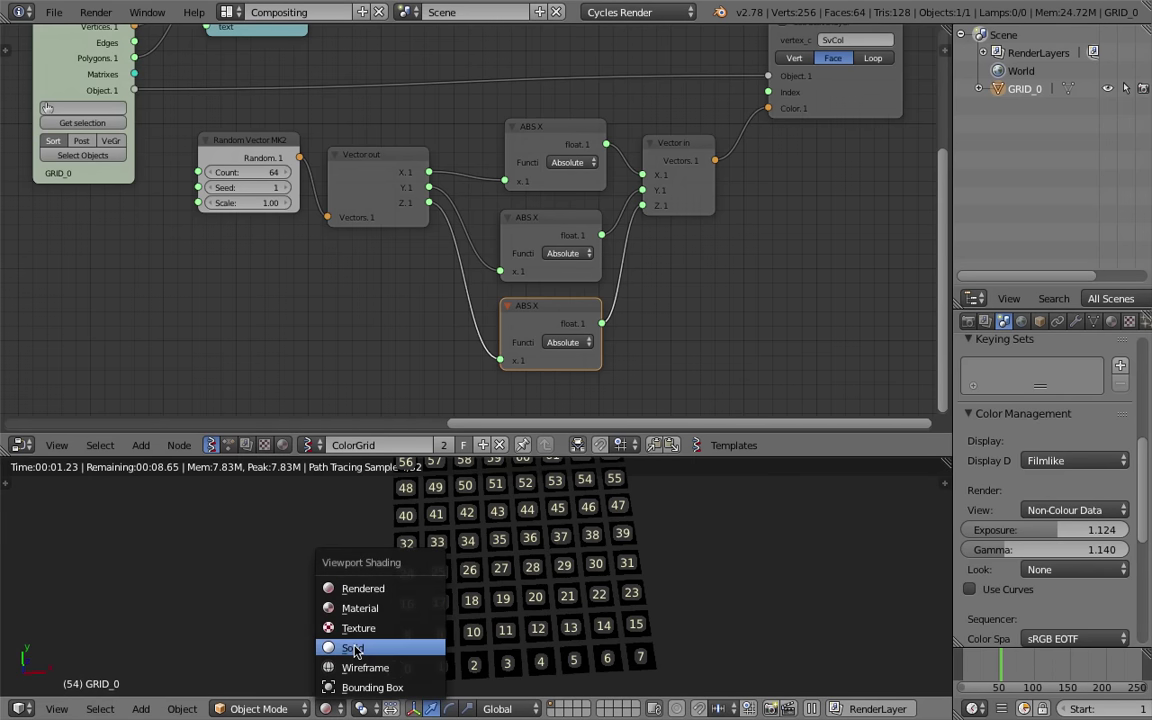
left_click(358, 652)
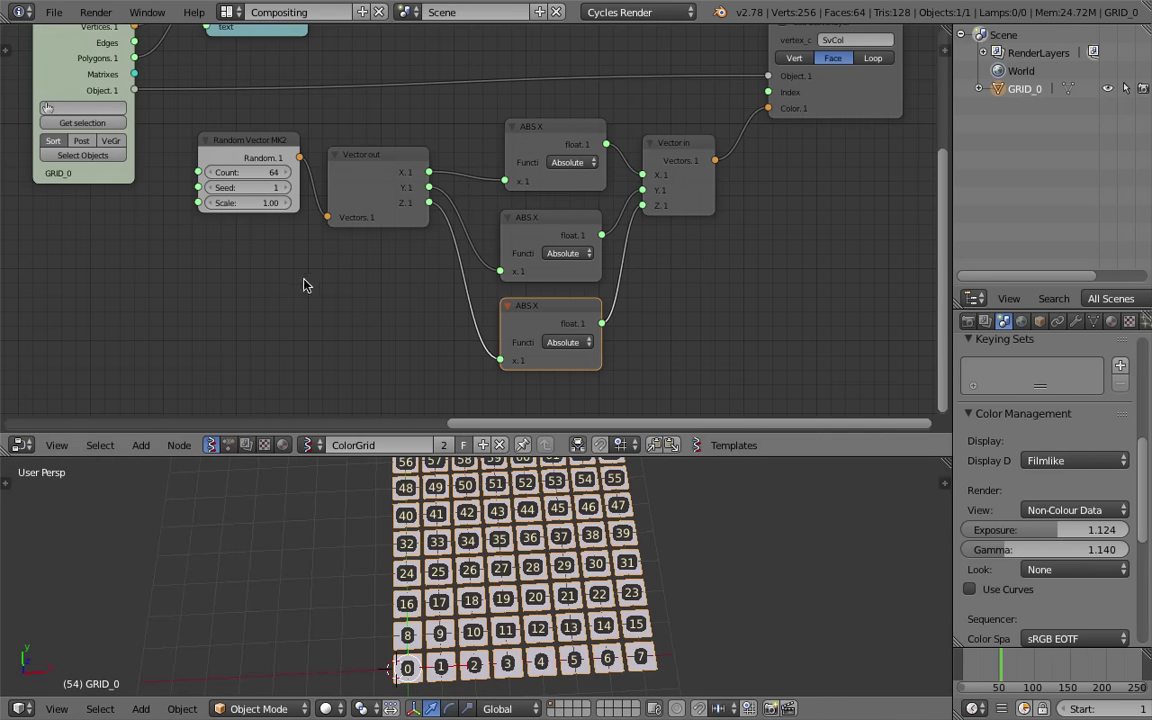
Switch the GRID_0 object from Object Mode to Vertex Paint mode
scroll(310, 270, "down", 3)
middle_click_drag(211, 216, 173, 208)
scroll(397, 283, "down", 1)
scroll(404, 239, "up", 3)
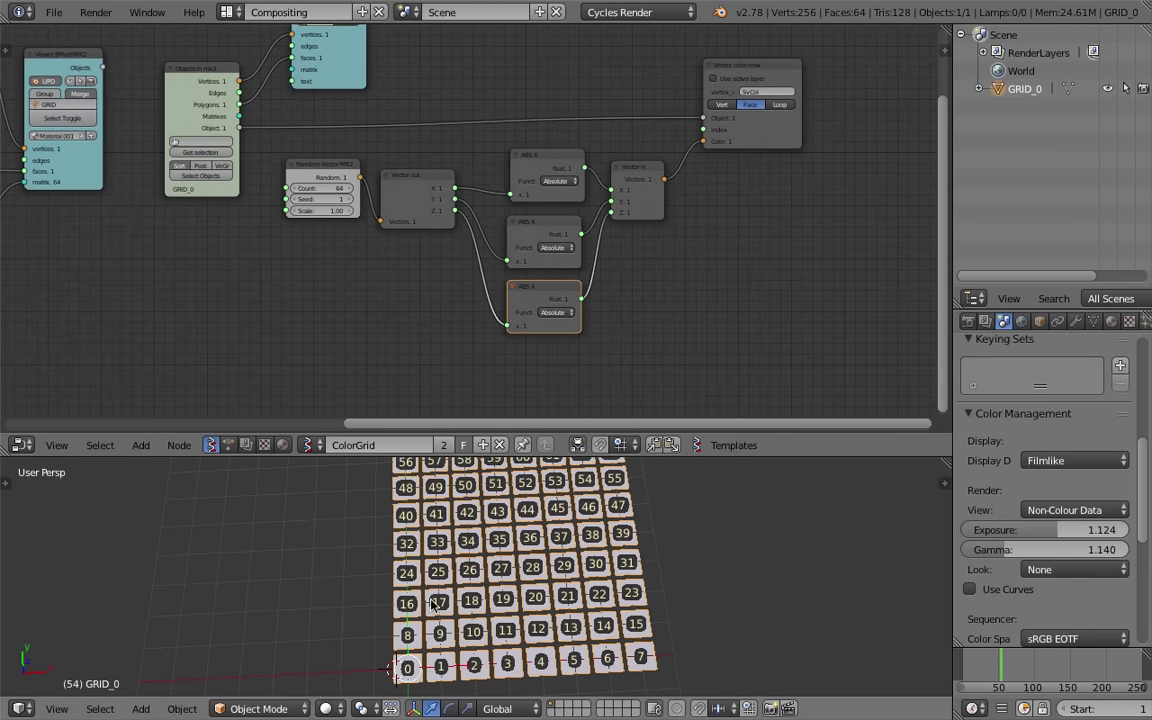
middle_click_drag(406, 612, 380, 599)
middle_click_drag(498, 594, 514, 584)
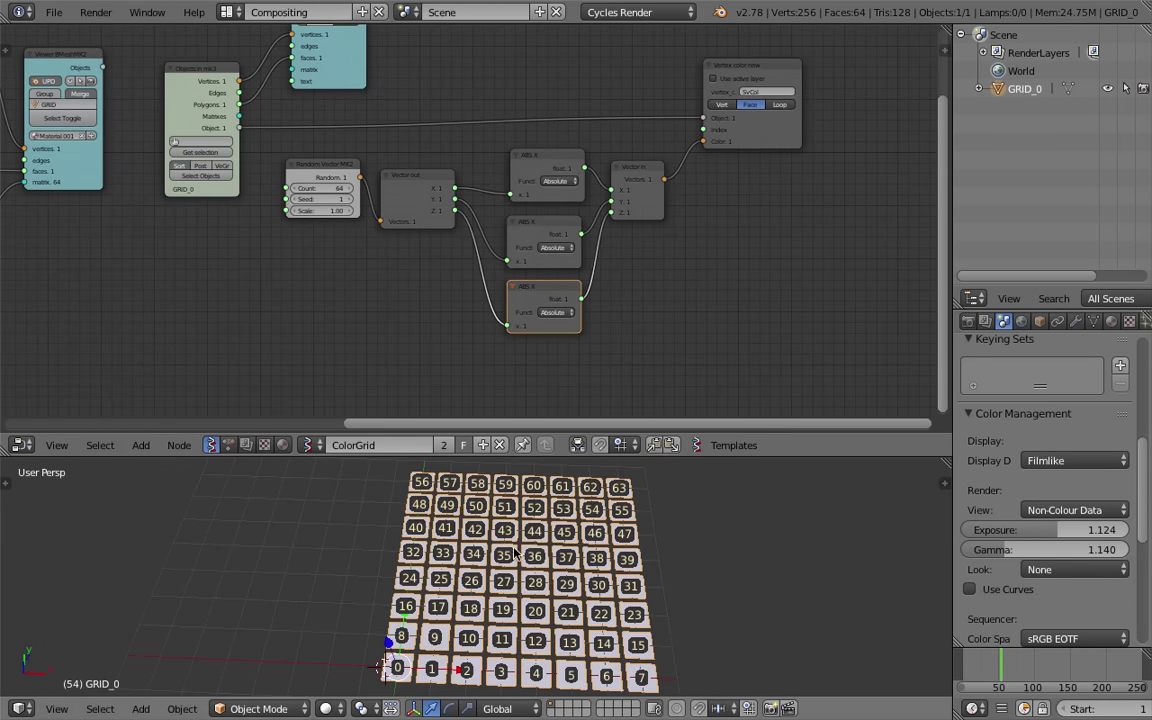
left_click(259, 708)
left_click(257, 625)
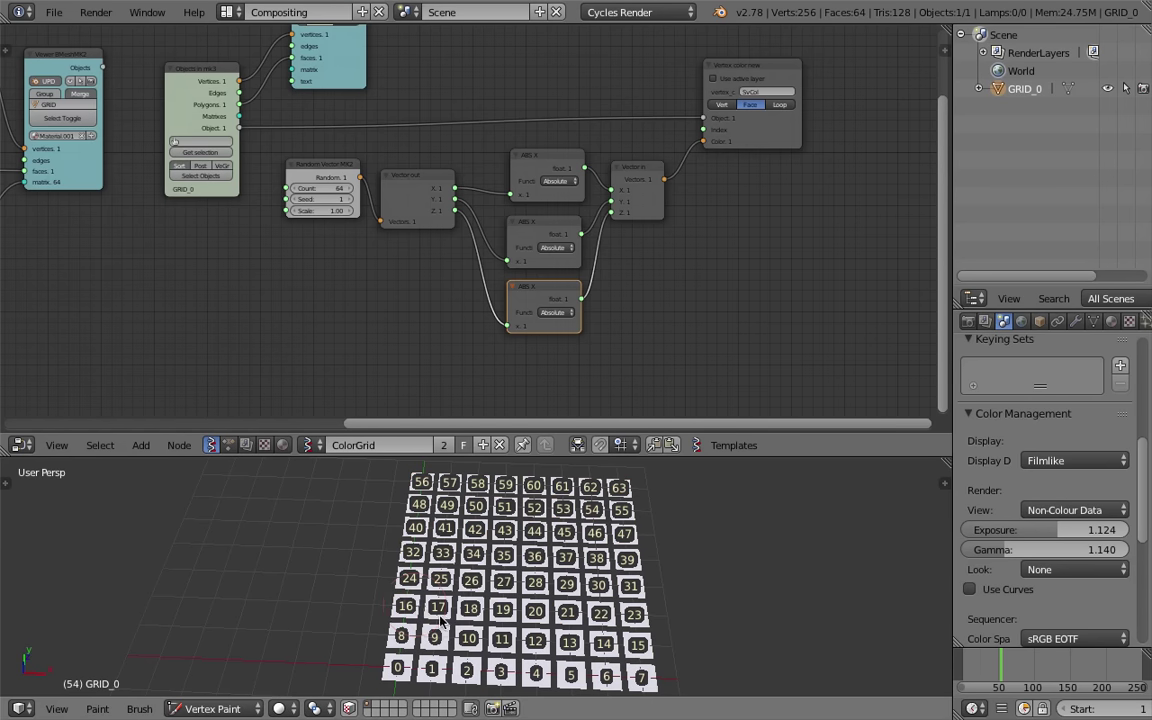
Show the vertex paint brush settings, choose a brush and bring up its colour and radius options
key("t")
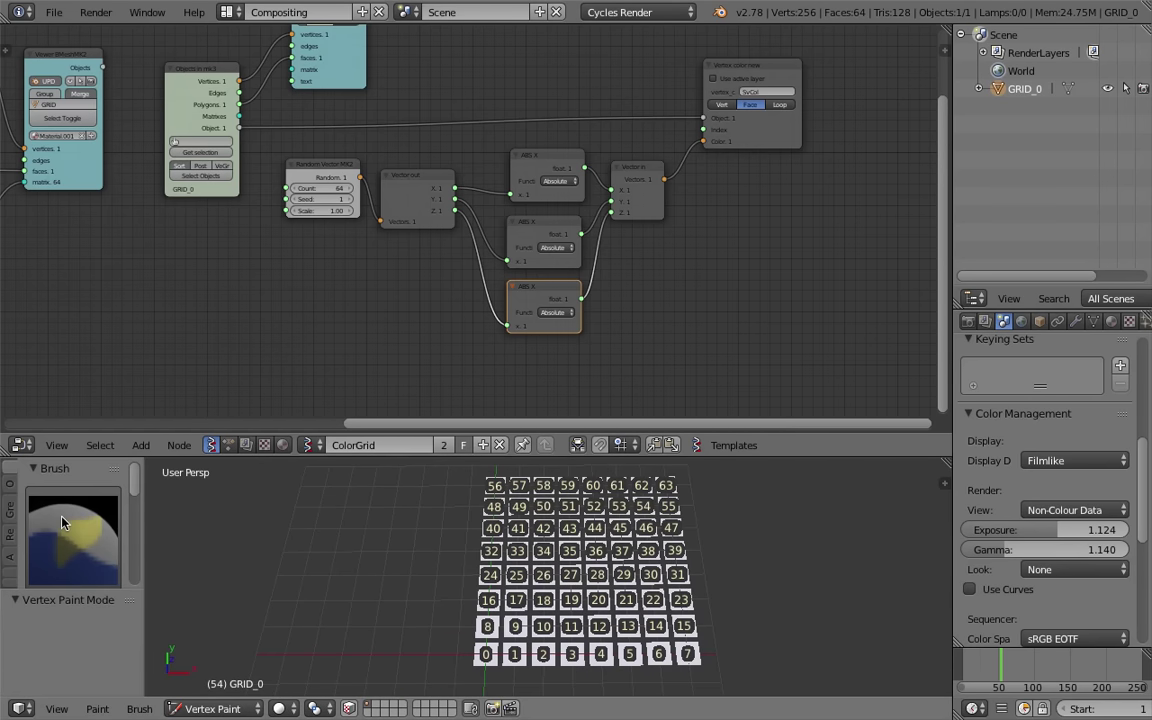
left_click(62, 522)
left_click(281, 262)
scroll(70, 500, "down", 2)
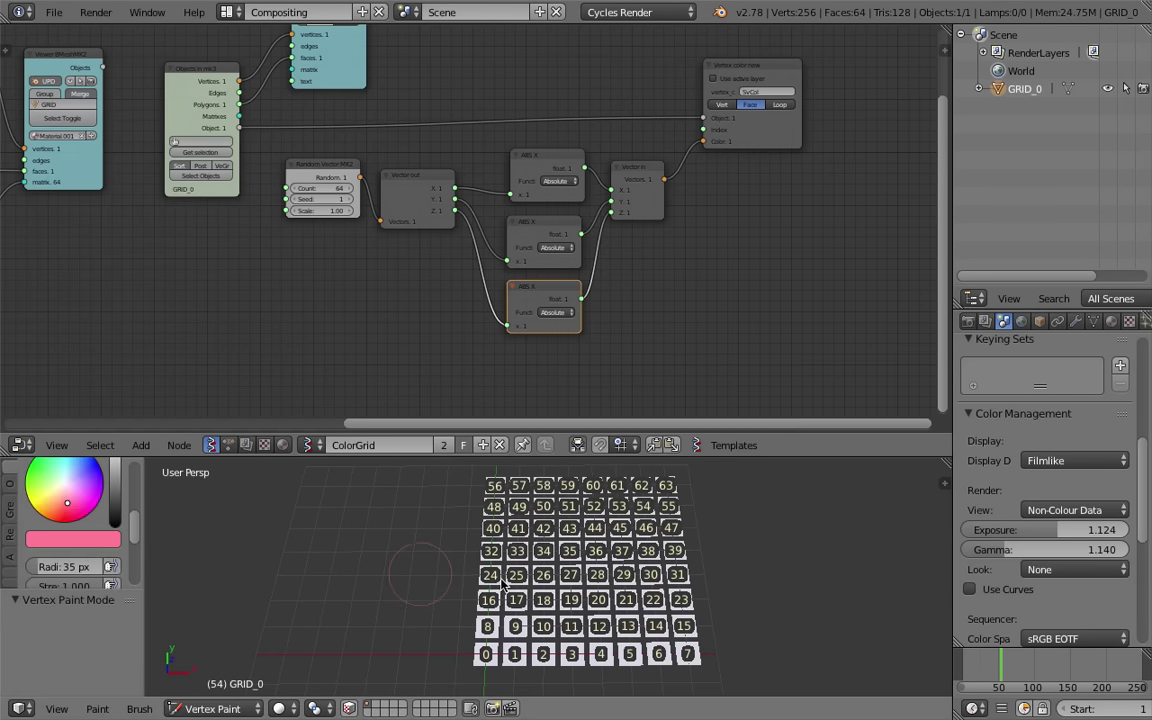
Paint pink test strokes across the middle tiles of the grid, and change the current frame to 112
mouse_move(553, 582)
left_mouse_down()
mouse_move(584, 571)
mouse_move(576, 594)
left_mouse_up()
middle_click_drag(576, 586, 580, 645)
left_click_drag(600, 556, 618, 520)
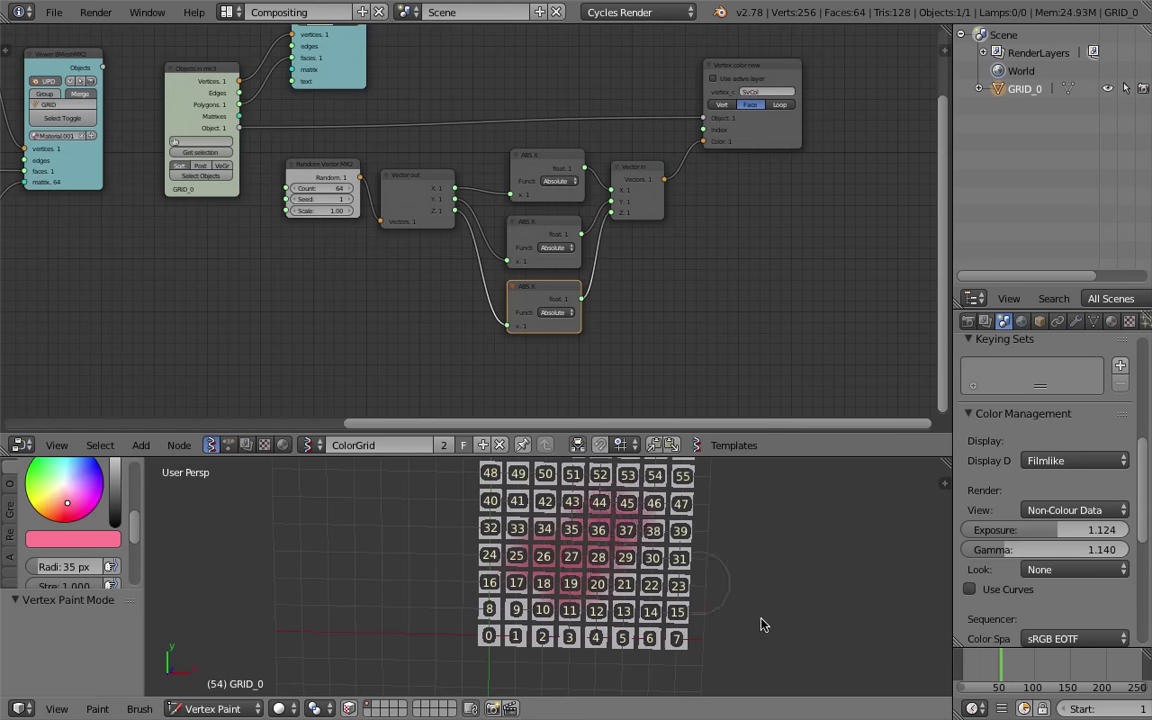
left_click(1043, 671)
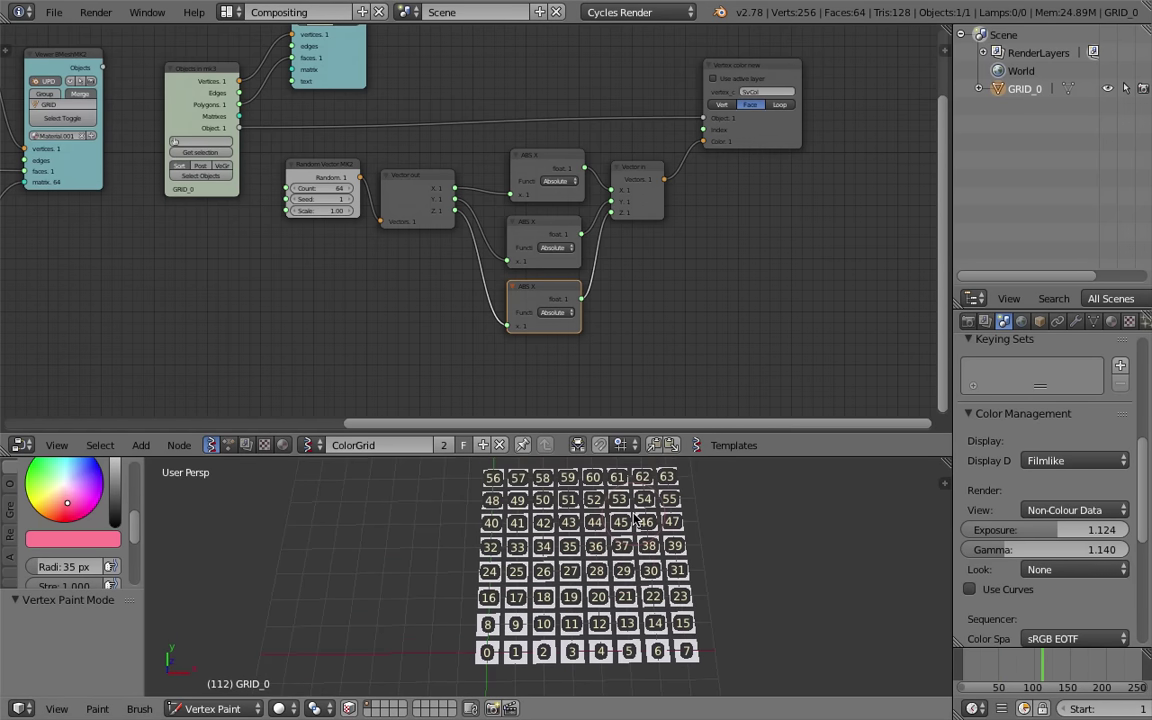
Move the Vertex color and Vector in nodes farther along the chain to widen the gaps between the nodes
middle_click_drag(586, 221, 548, 211)
scroll(594, 231, "up", 2)
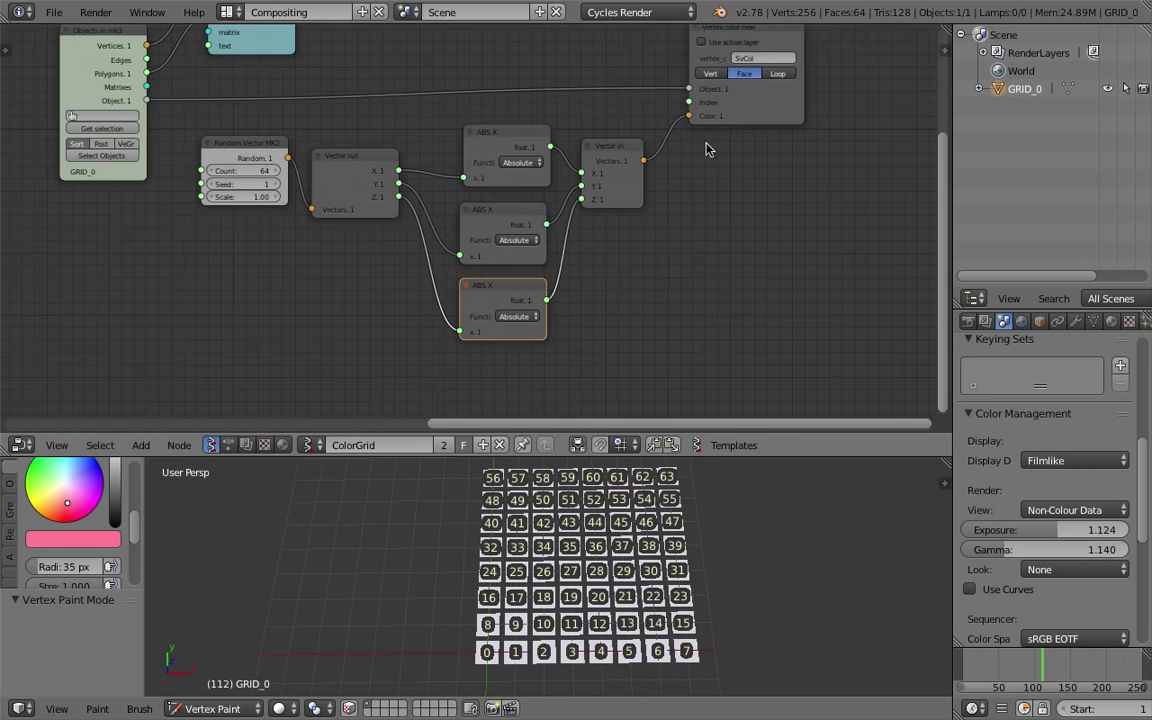
left_click_drag(788, 118, 852, 118)
middle_click_drag(602, 164, 575, 212)
left_click_drag(578, 198, 600, 192)
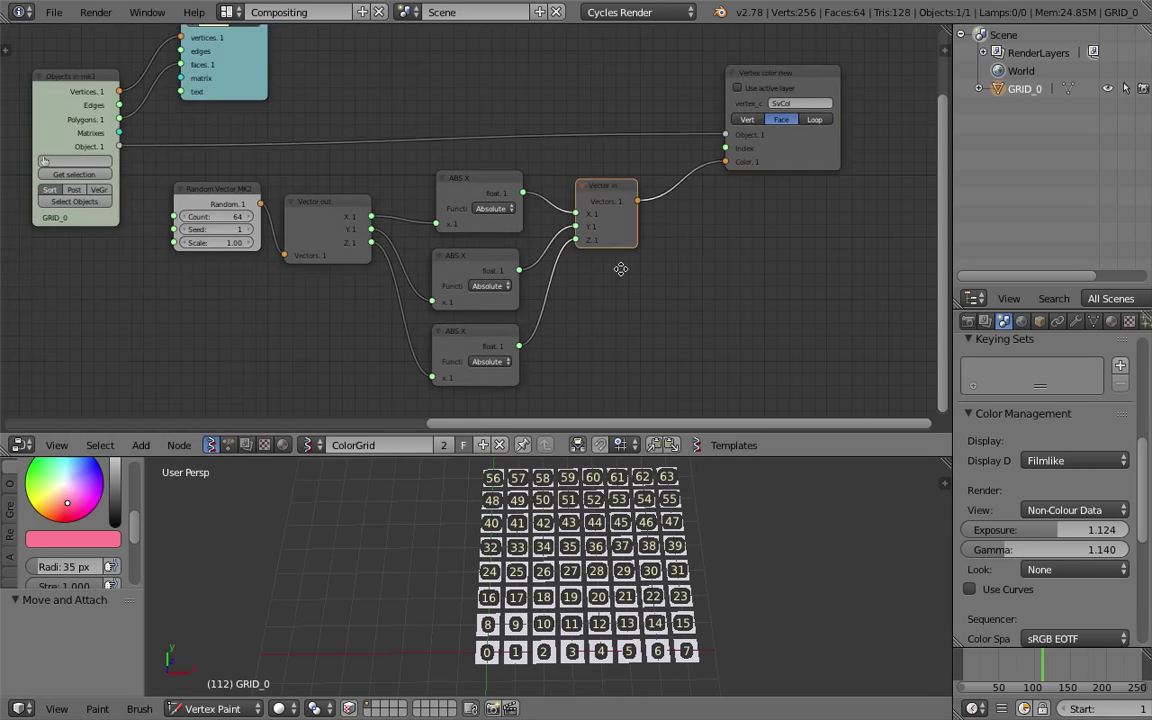
Set the seed of the Random Vector MK2 node to 18
middle_click_drag(624, 275, 598, 239)
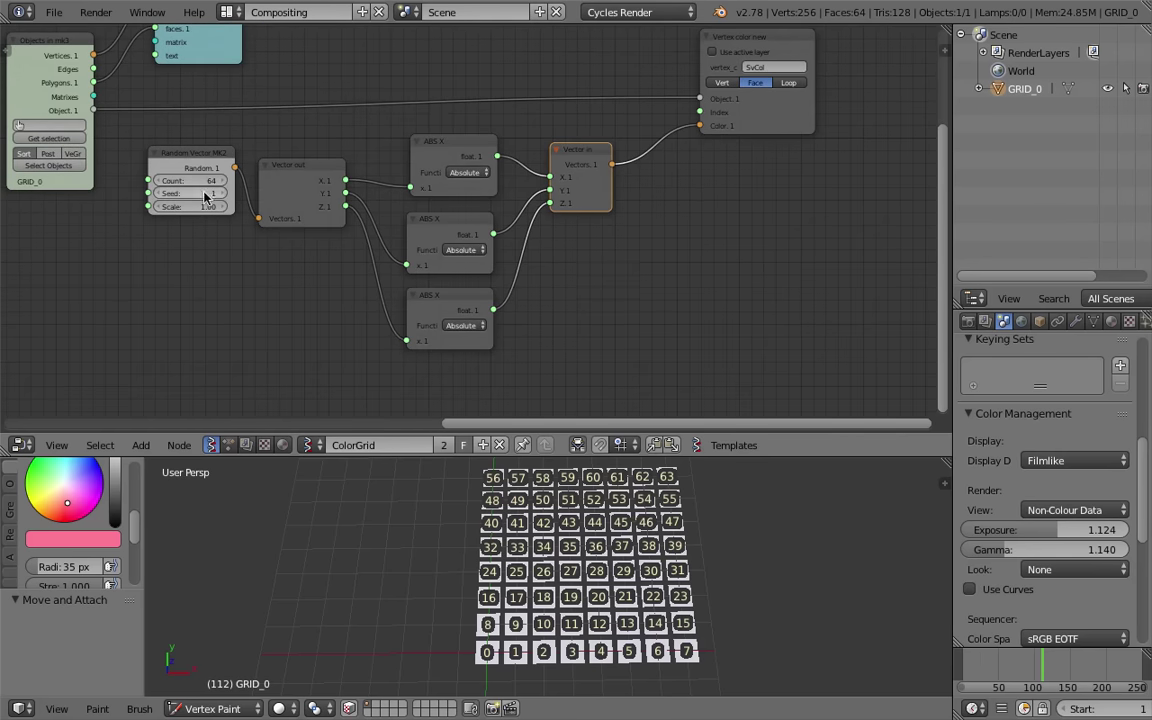
left_click_drag(204, 192, 147, 189)
scroll(201, 230, "up", 2)
Tidy the colour chain by repositioning the Vector out node, the three ABS X nodes and the Vector in node
left_click_drag(257, 168, 263, 158)
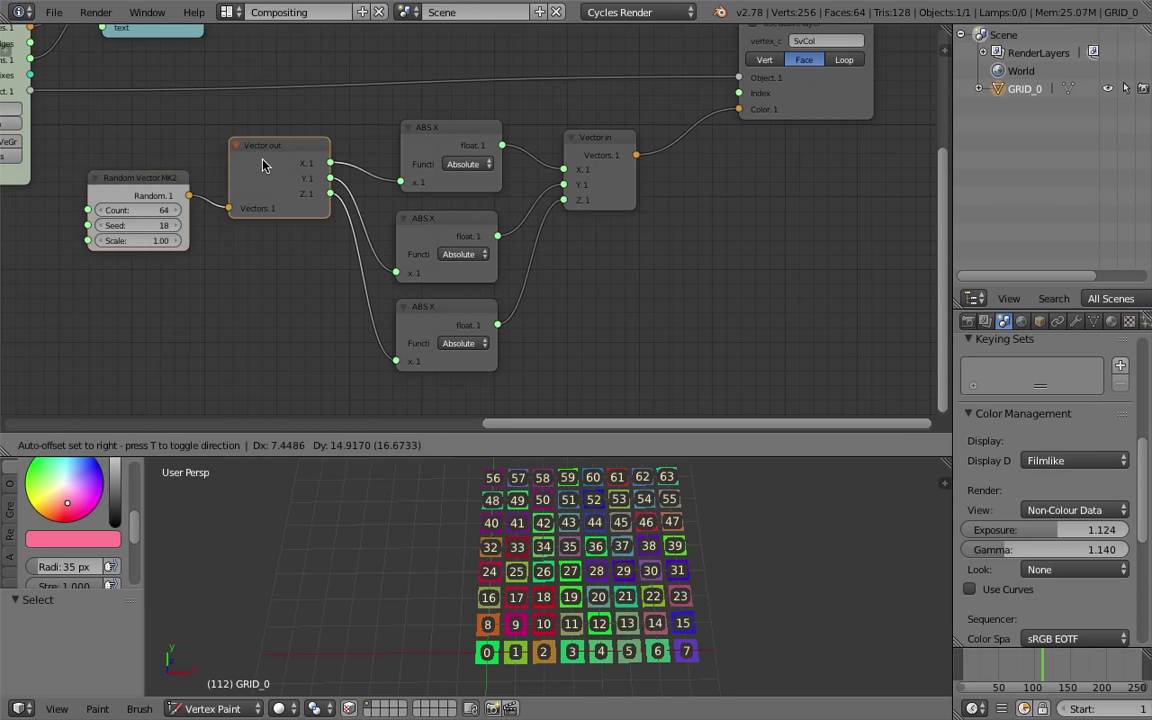
left_click_drag(437, 138, 442, 129)
left_click_drag(442, 231, 457, 208)
left_click_drag(411, 309, 430, 289)
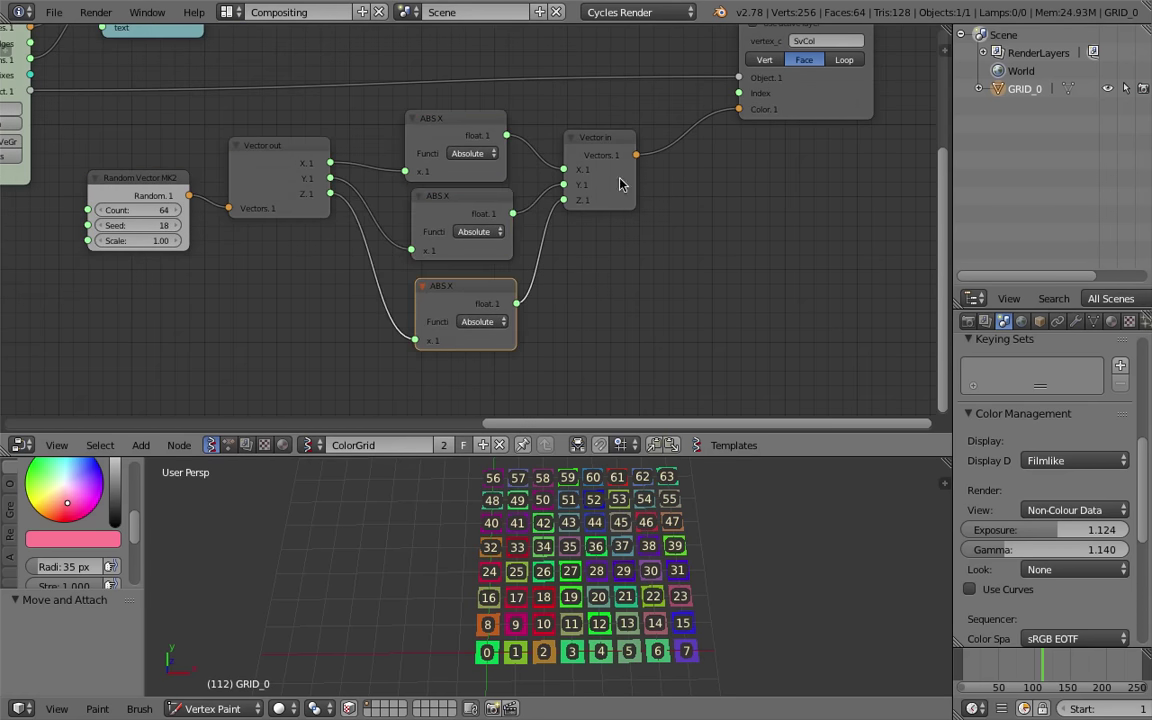
left_click_drag(588, 155, 596, 174)
middle_click_drag(596, 175, 614, 166)
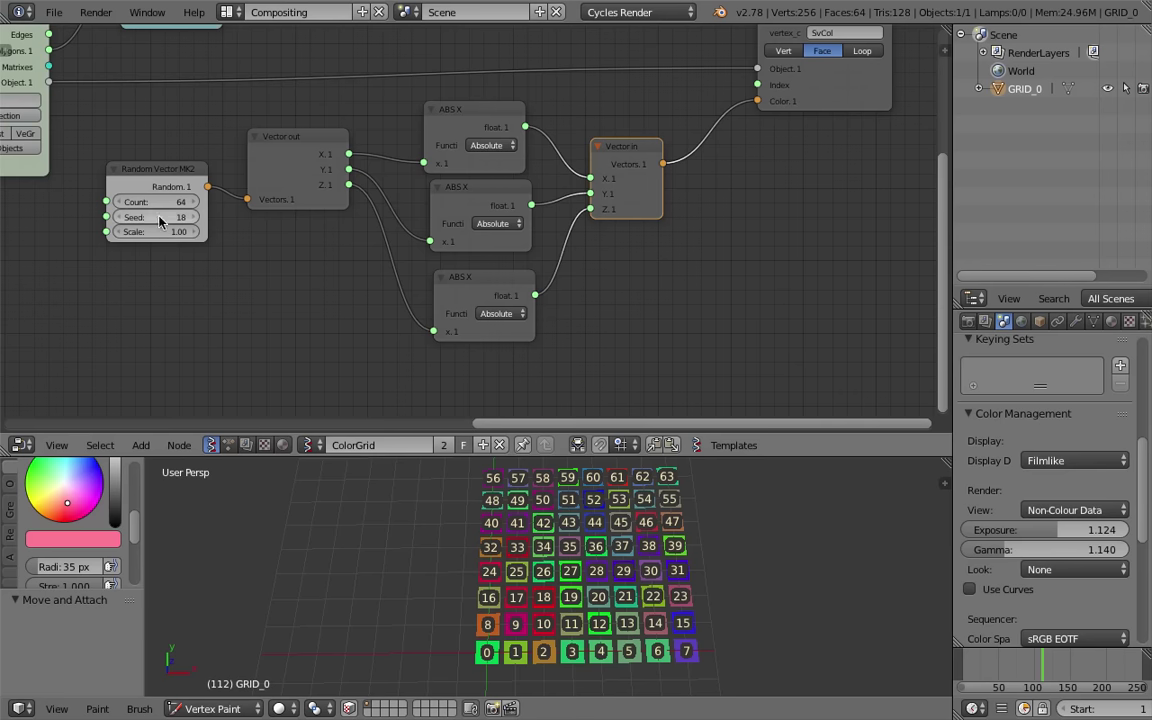
Change the seed of the Random Vector MK2 node to 46 and inspect the recoloured grid faces
left_click_drag(160, 218, 188, 218)
scroll(400, 350, "up", 2)
scroll(830, 608, "up", 4)
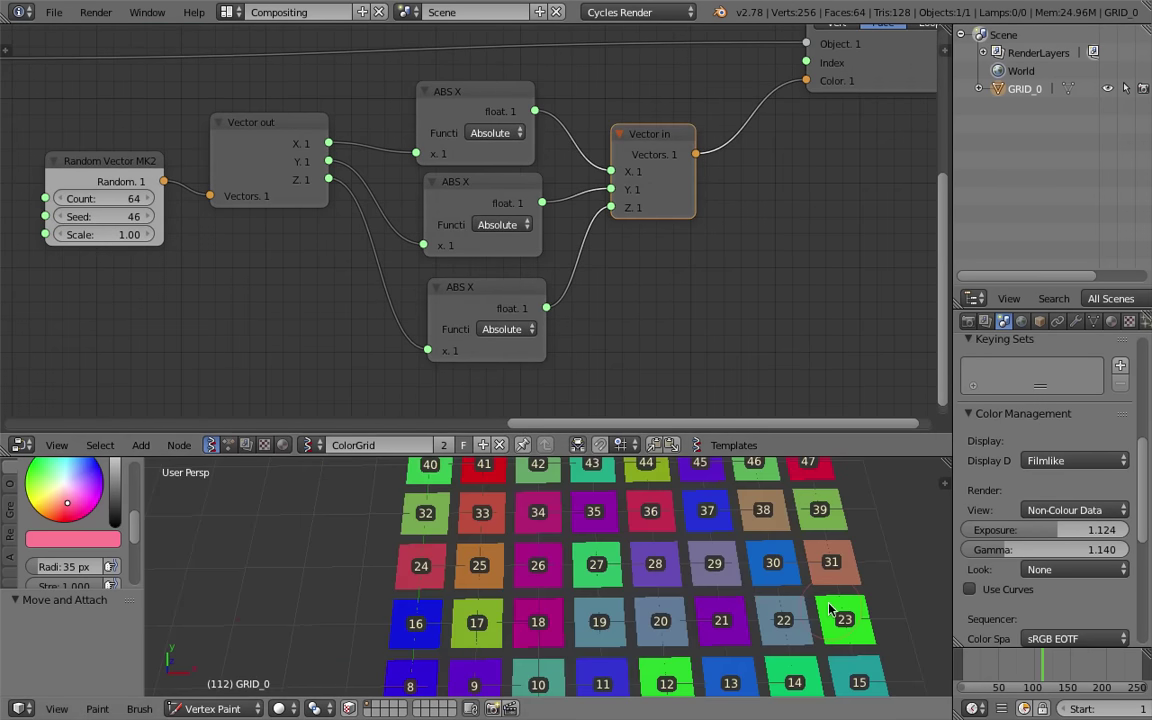
scroll(830, 610, "down", 5)
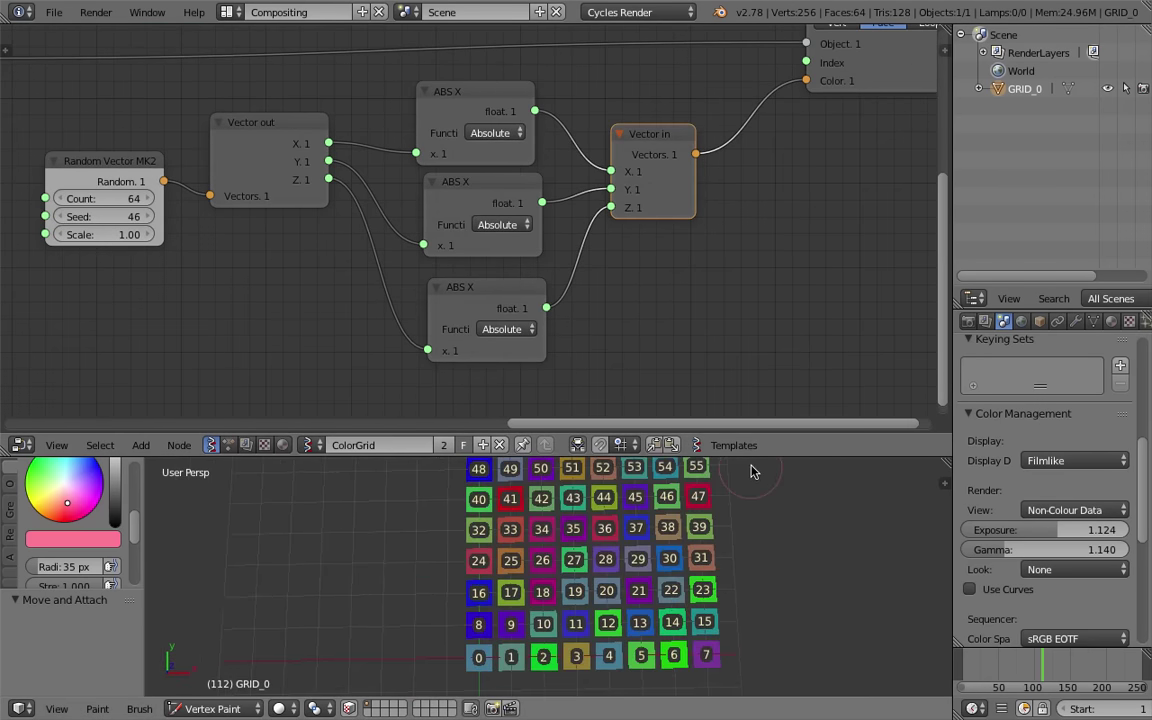
Enlarge the 3D viewport by shrinking the node editor, and examine the face colours across the whole numbered grid
left_click_drag(749, 458, 747, 343)
scroll(739, 472, "up", 1)
scroll(538, 231, "down", 2)
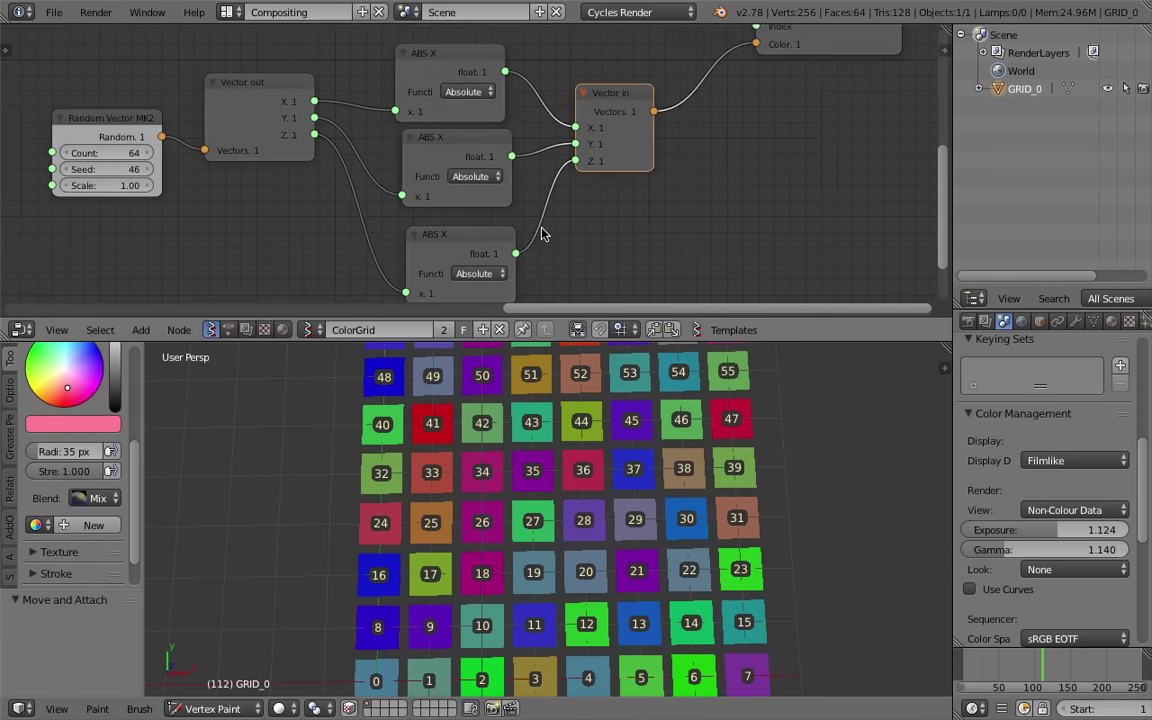
scroll(461, 101, "up", 1)
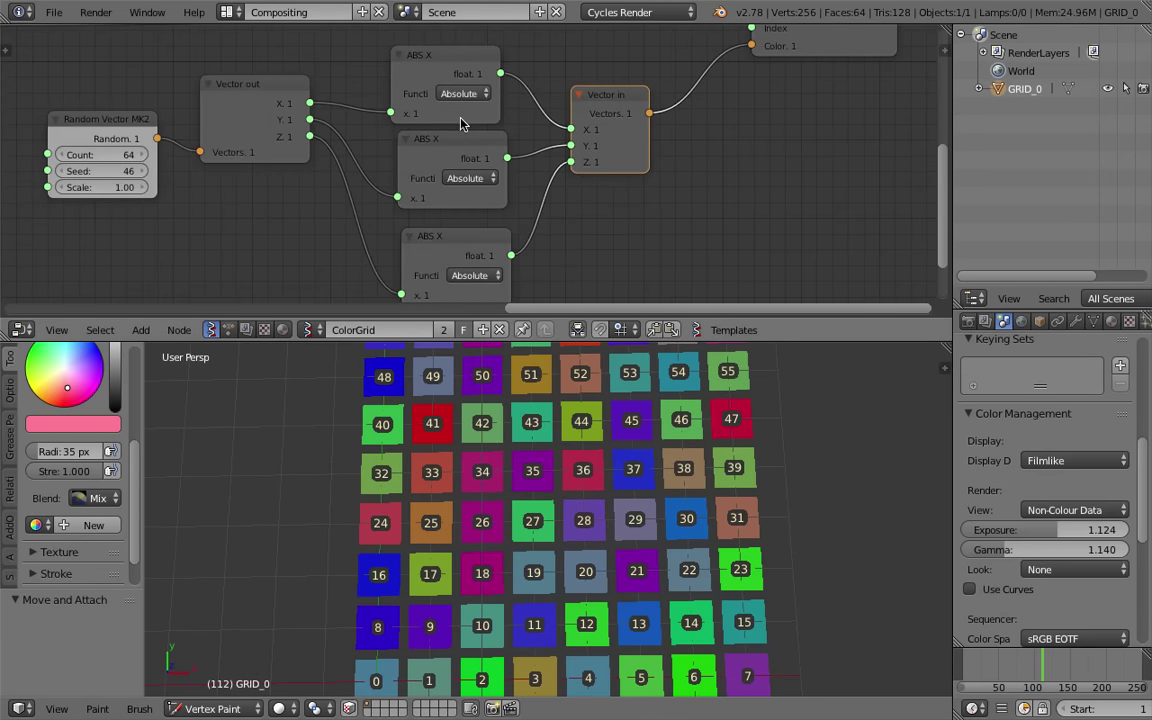
scroll(462, 124, "up", 1)
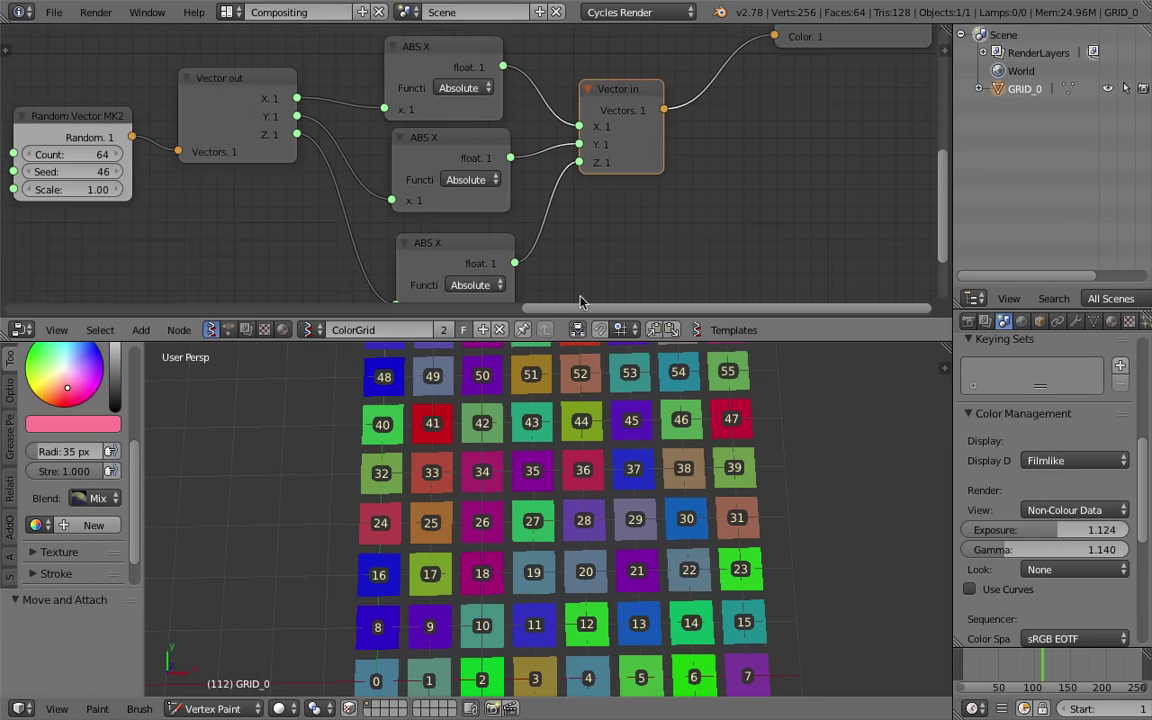
scroll(615, 441, "down", 6)
scroll(614, 441, "up", 4)
scroll(614, 441, "up", 2)
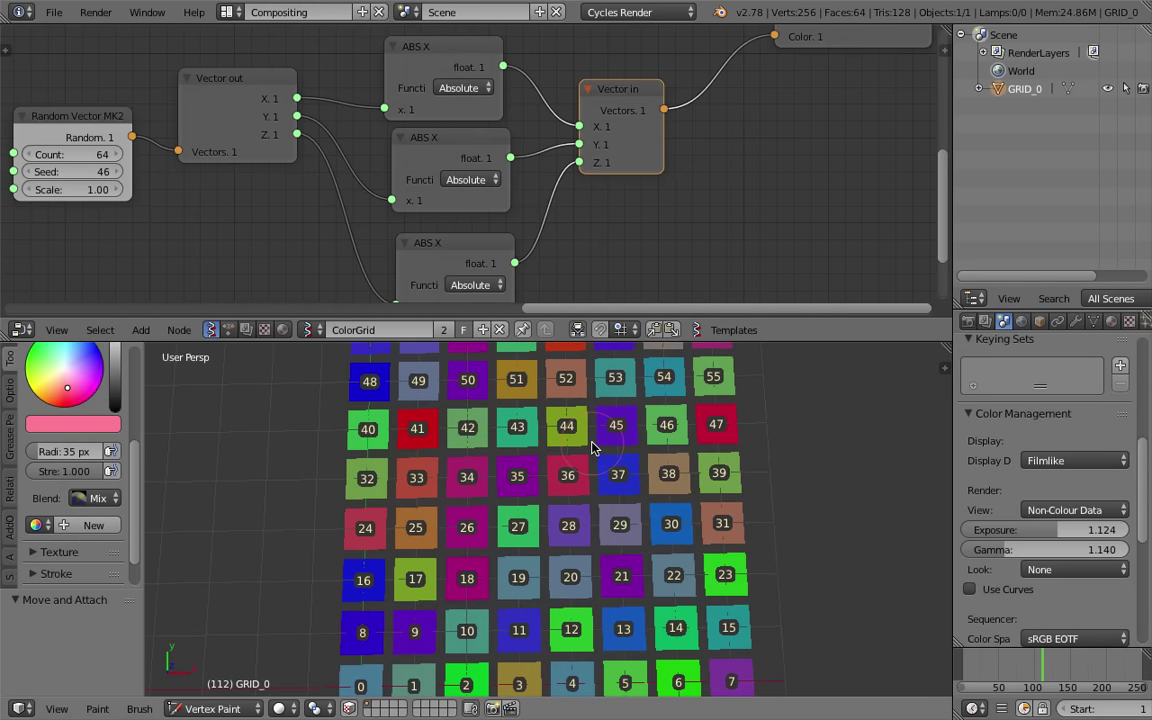
scroll(368, 258, "down", 1)
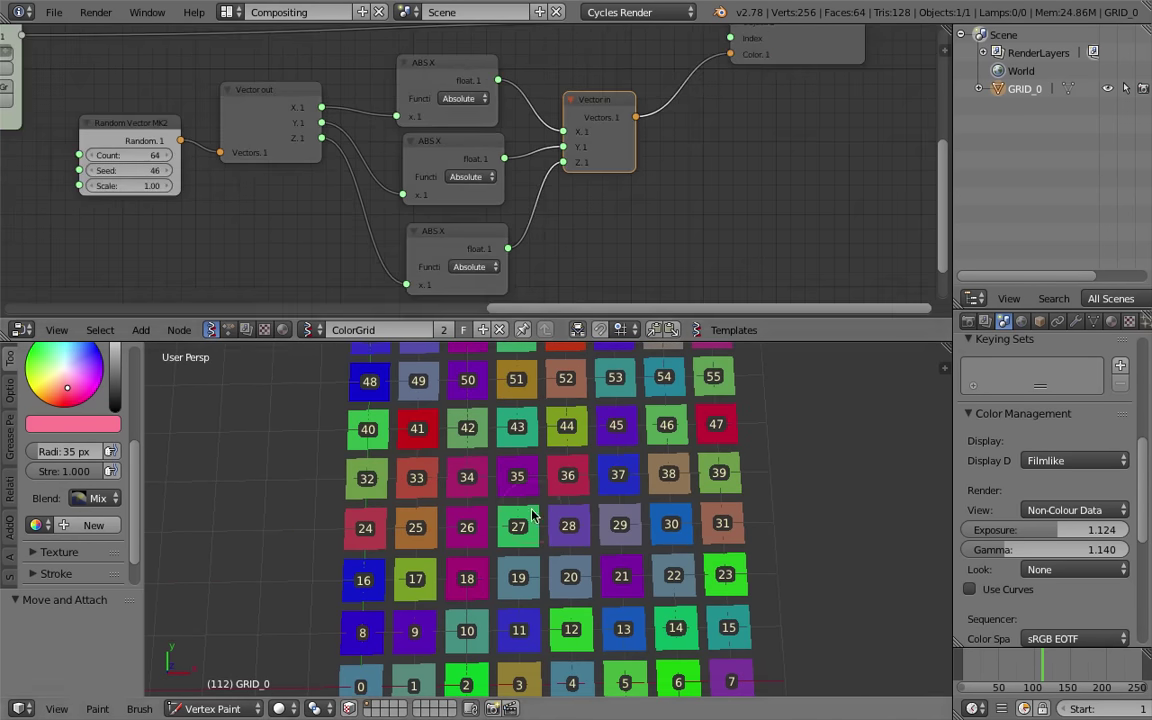
scroll(540, 445, "down", 2)
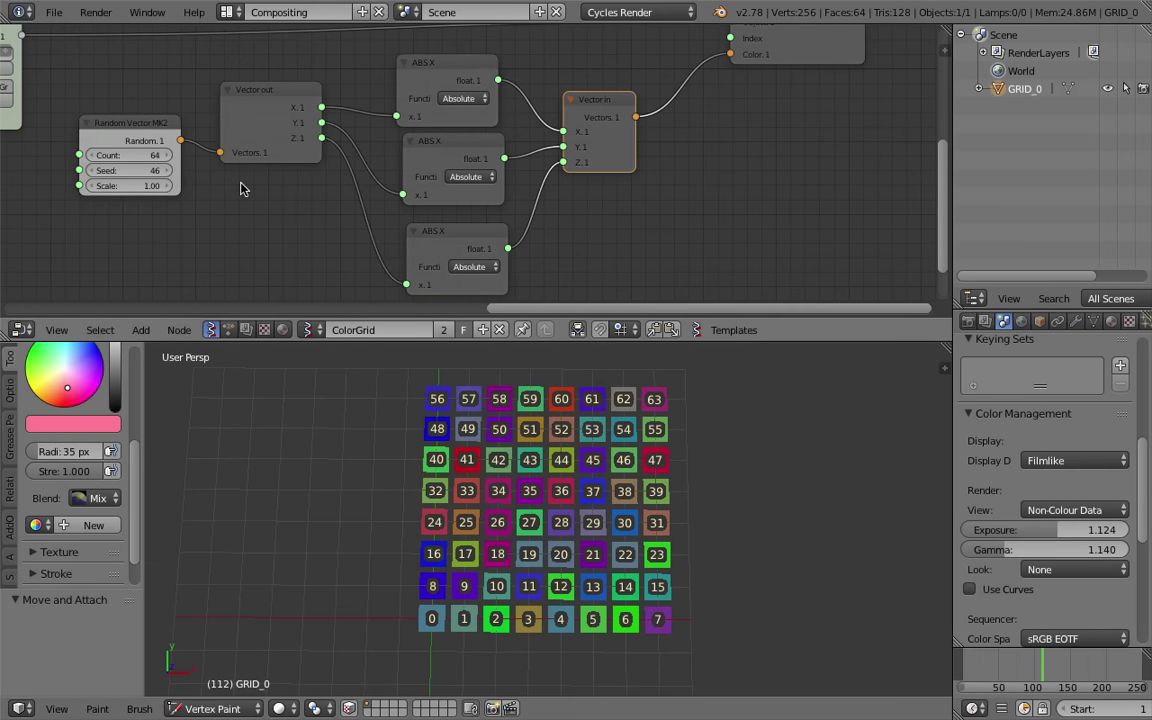
Turn off the number backgrounds on the Viewer Index node and change its face number colour to near white
middle_click_drag(236, 175, 591, 250)
middle_click_drag(540, 100, 473, 219)
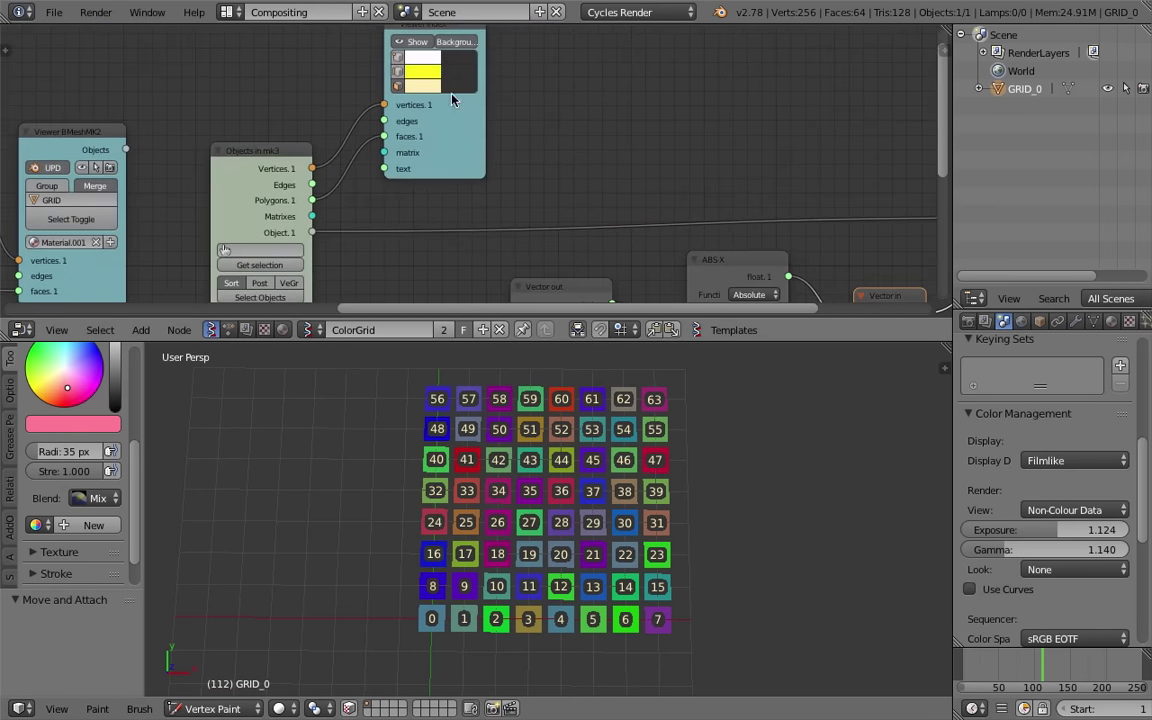
left_click(462, 43)
middle_click_drag(572, 154, 563, 126)
scroll(604, 530, "up", 2)
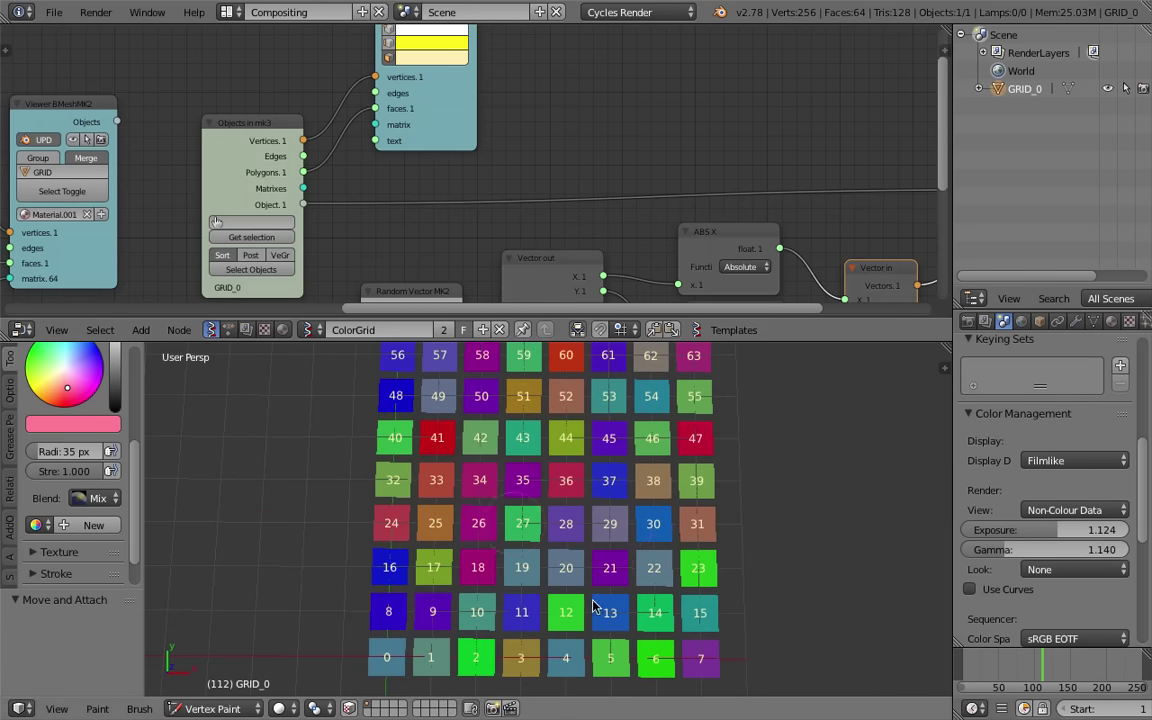
left_click(398, 52)
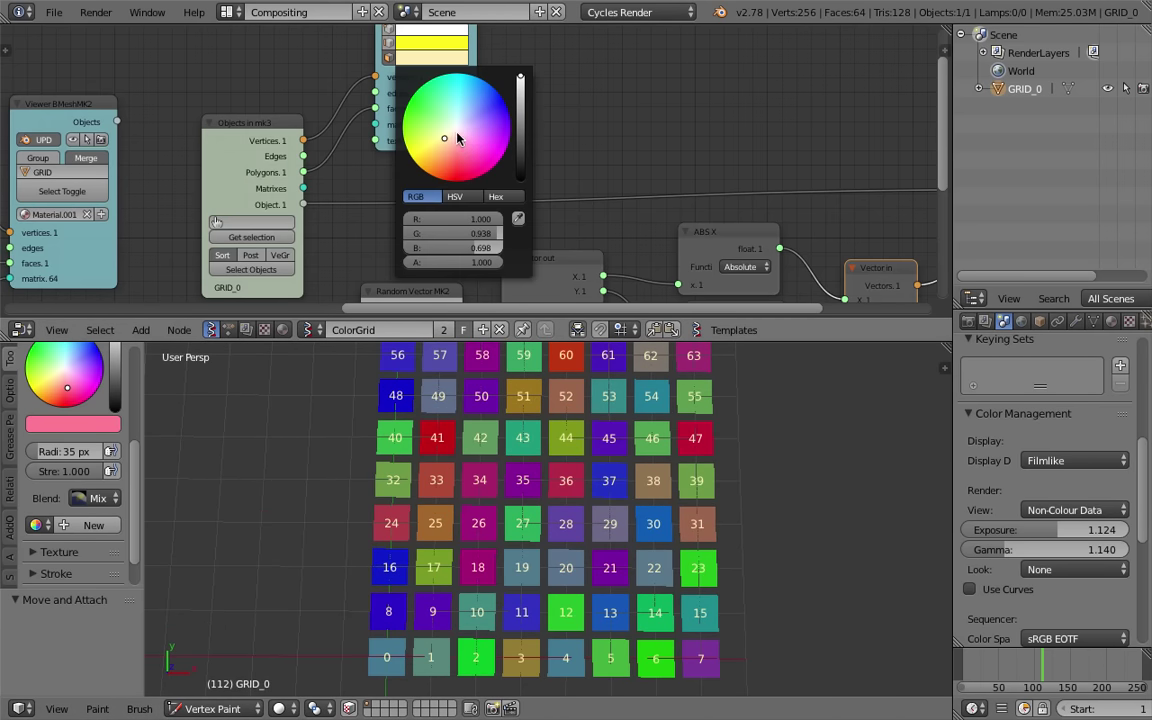
left_click_drag(457, 132, 457, 123)
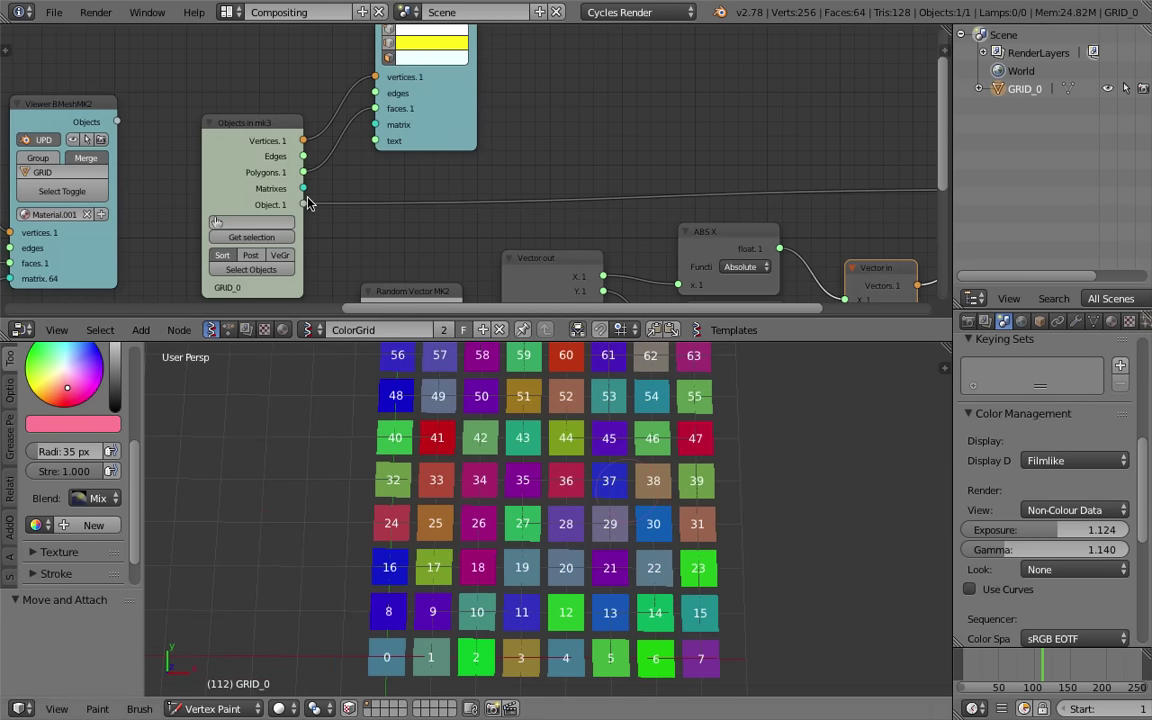
Save the file as a new incremented version, sv_grid_creation_005.blend, on the Desktop
left_click(53, 12)
left_click(80, 164)
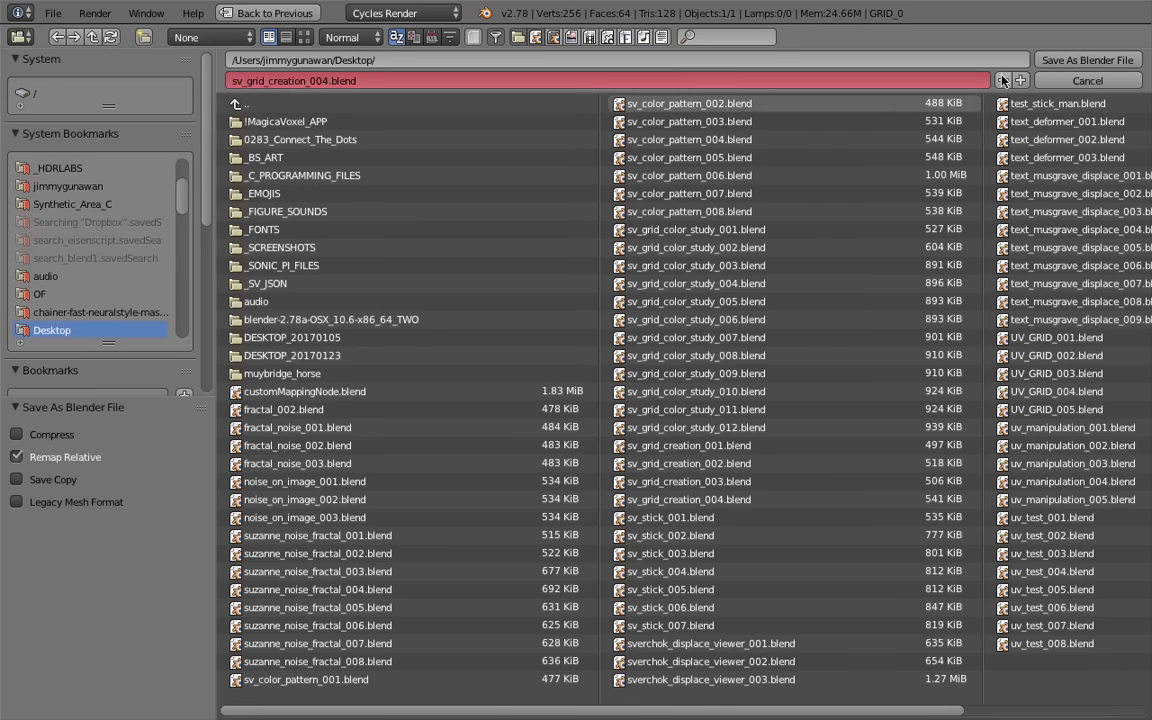
left_click(1058, 60)
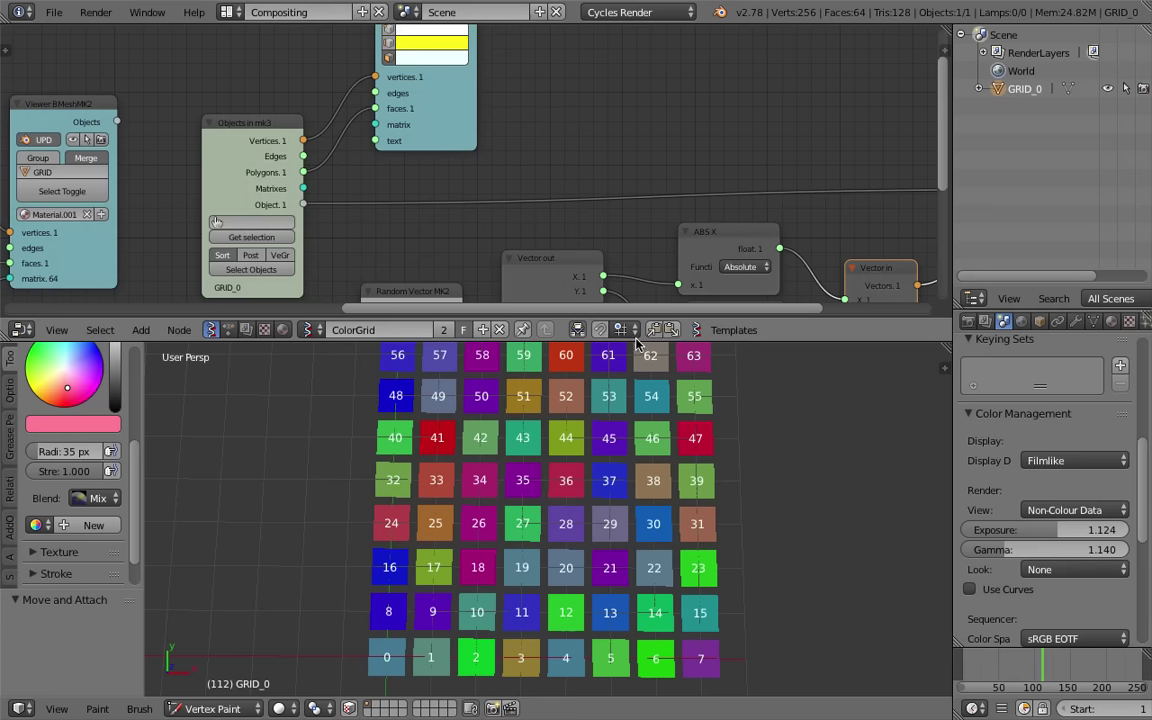
Rename the node tree to TemplateColorGrid and save over sv_grid_creation_005.blend
left_click_drag(636, 342, 630, 277)
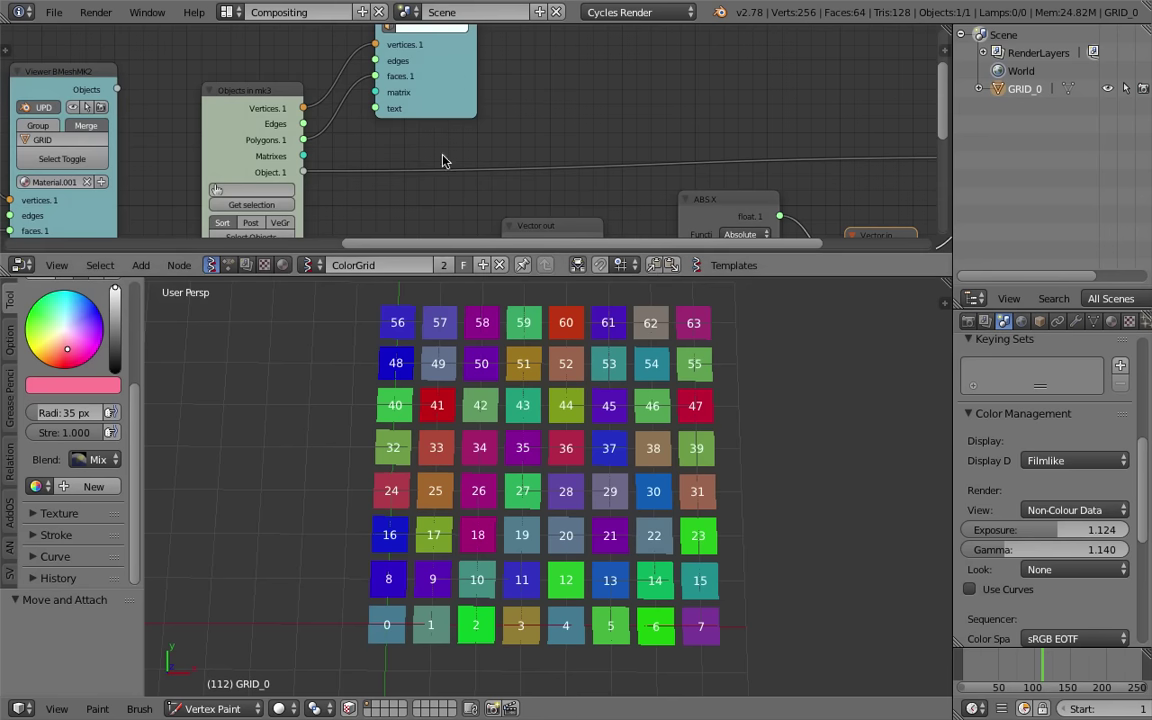
left_click(364, 266)
type("mplate")
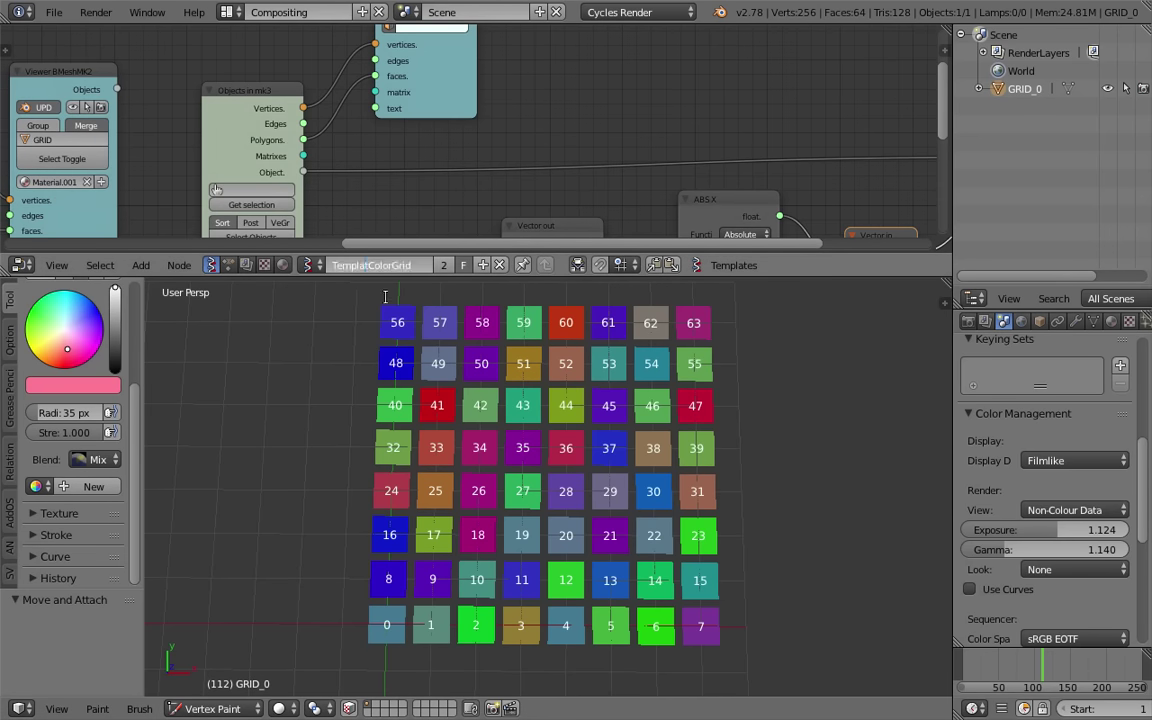
key("ctrl+s")
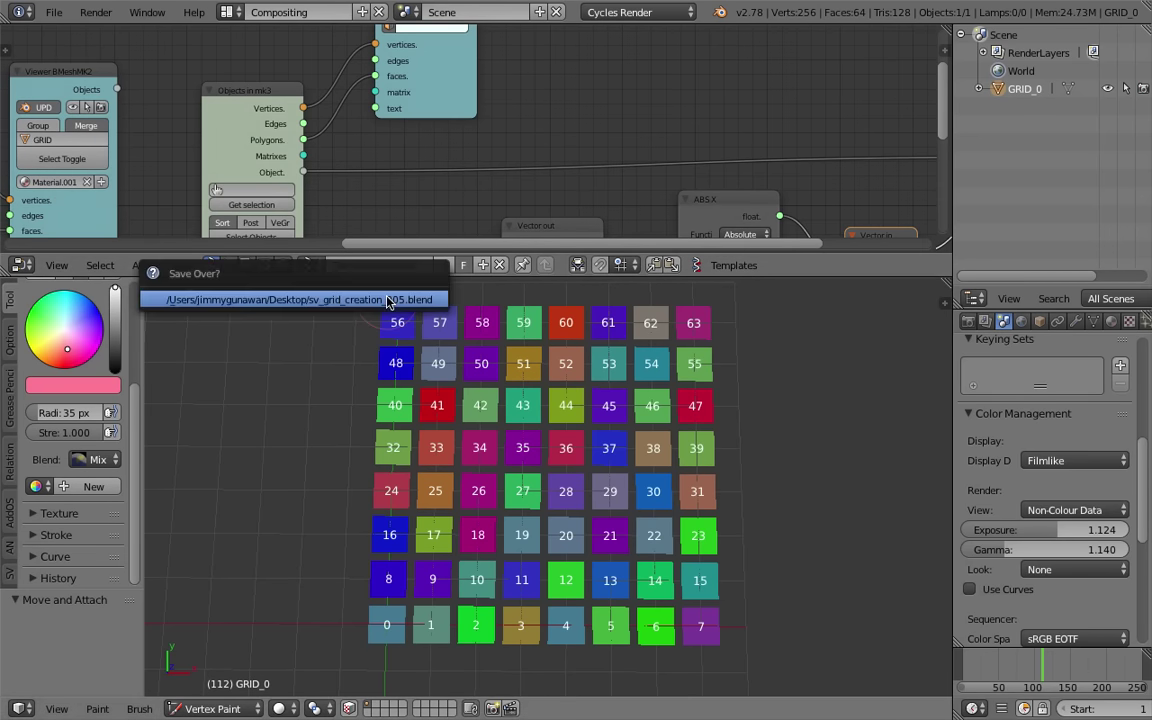
left_click(385, 296)
Set the Scale node's factor to 1.00 and change the current frame to 39
middle_click_drag(549, 122, 690, 190)
middle_click_drag(243, 96, 506, 234)
middle_click_drag(206, 153, 477, 63)
middle_click_drag(307, 192, 374, 143)
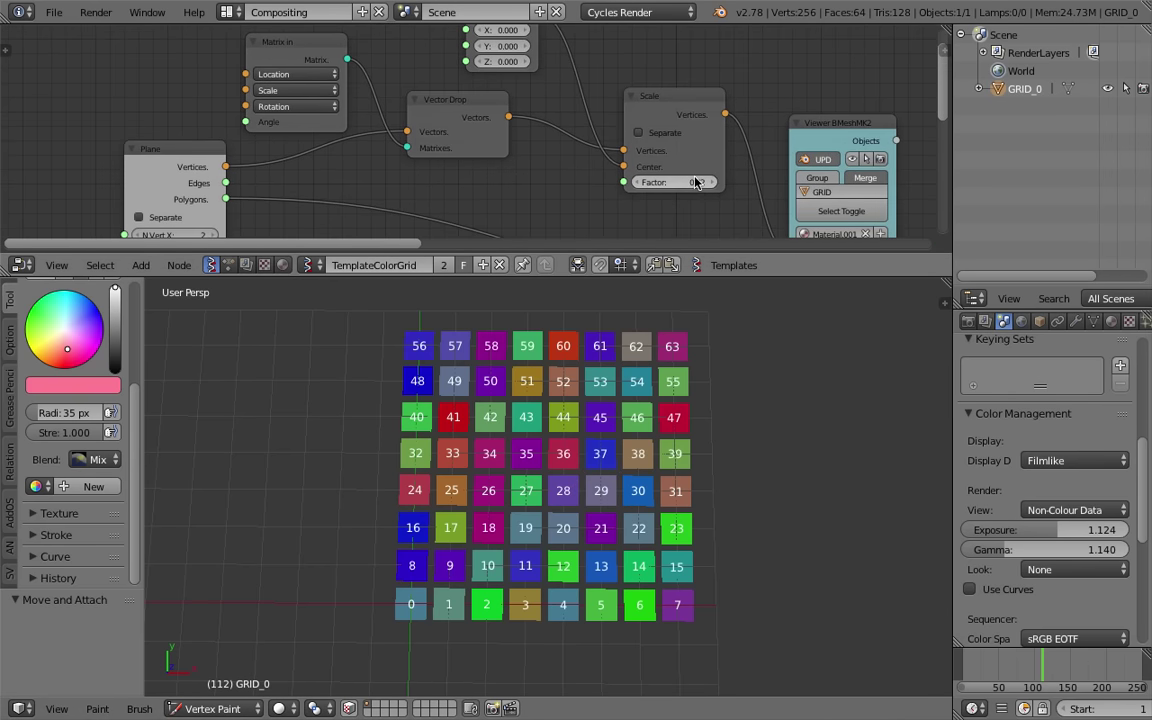
left_click(697, 183)
type("1")
key("Return")
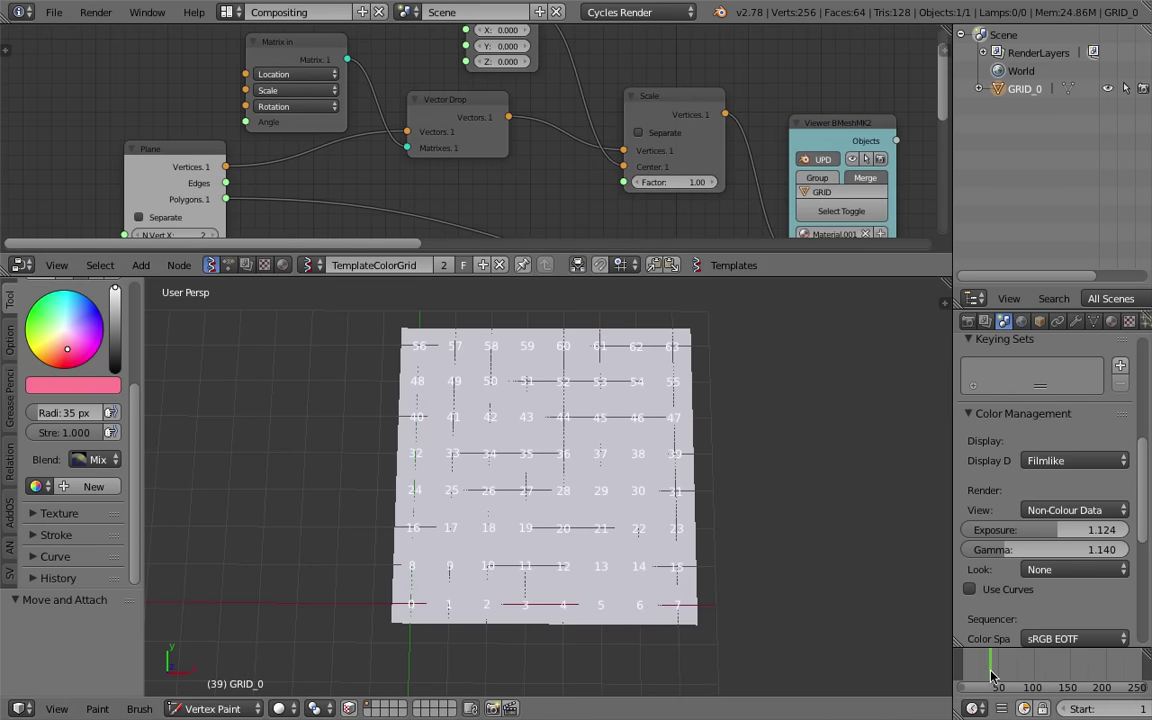
Set the seed of the Random Vector MK2 node to 49 to recolour the gapless grid
middle_click_drag(589, 597, 590, 465)
middle_click_drag(752, 110, 681, 103)
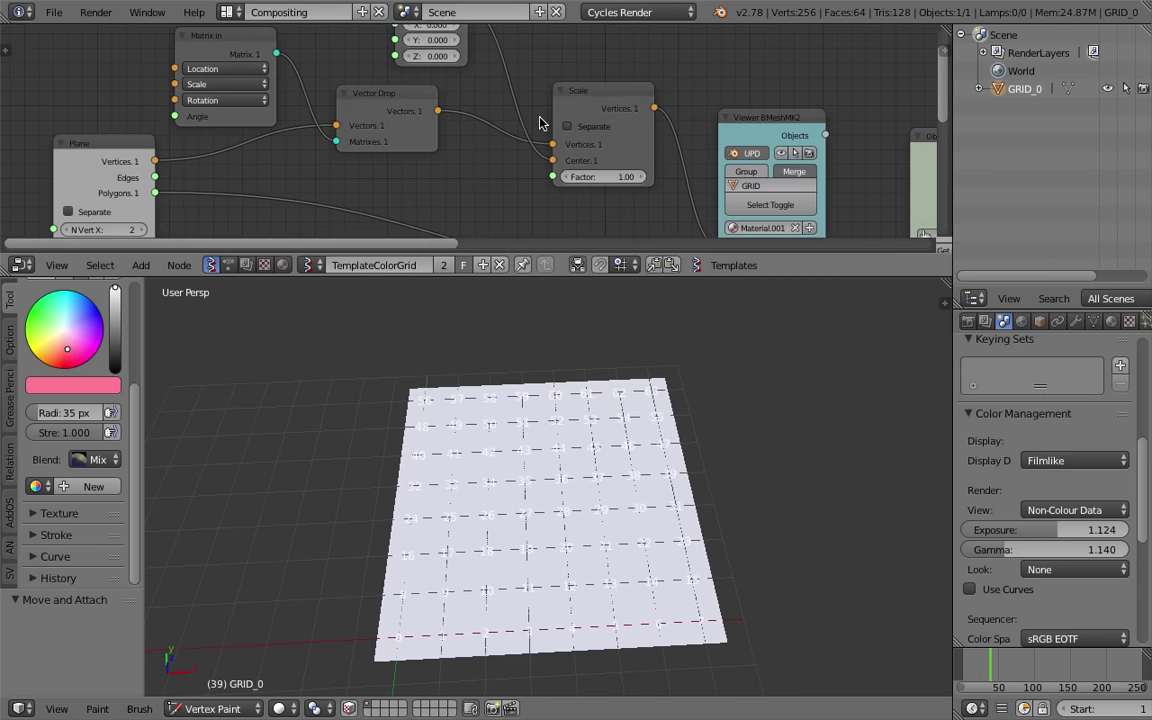
middle_click_drag(607, 174, 288, 40)
middle_click_drag(662, 211, 456, 172)
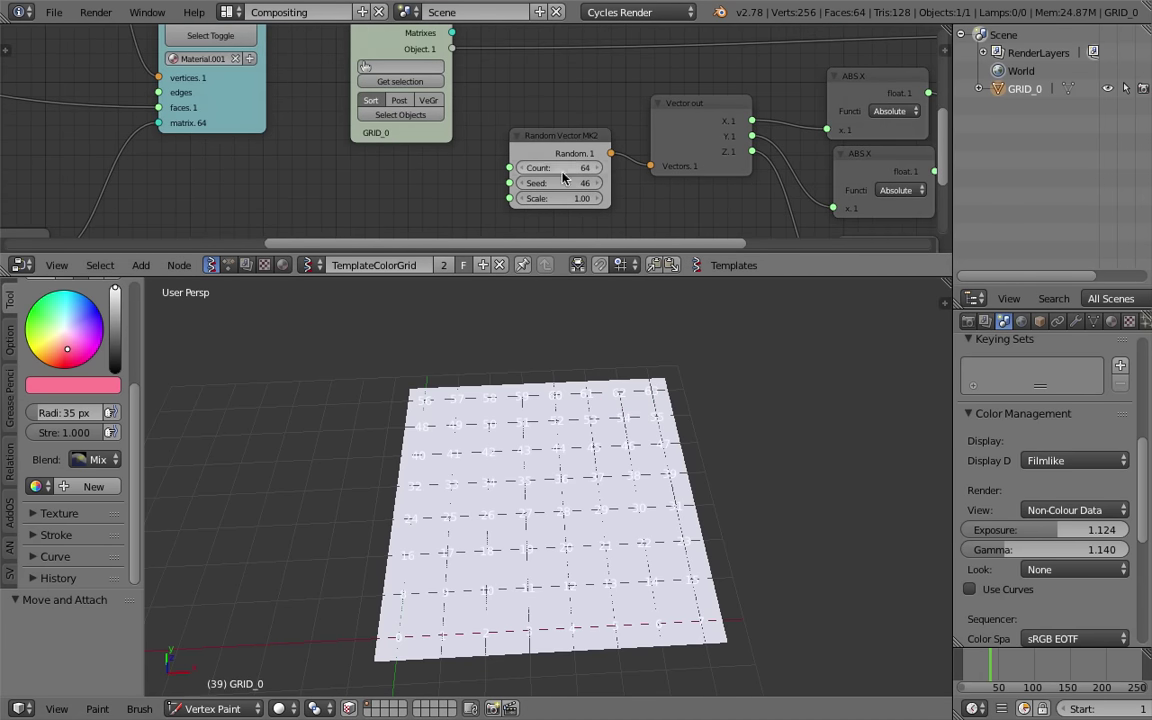
mouse_move(565, 187)
left_mouse_down()
mouse_move(592, 187)
mouse_move(582, 187)
left_mouse_up()
scroll(471, 112, "down", 3)
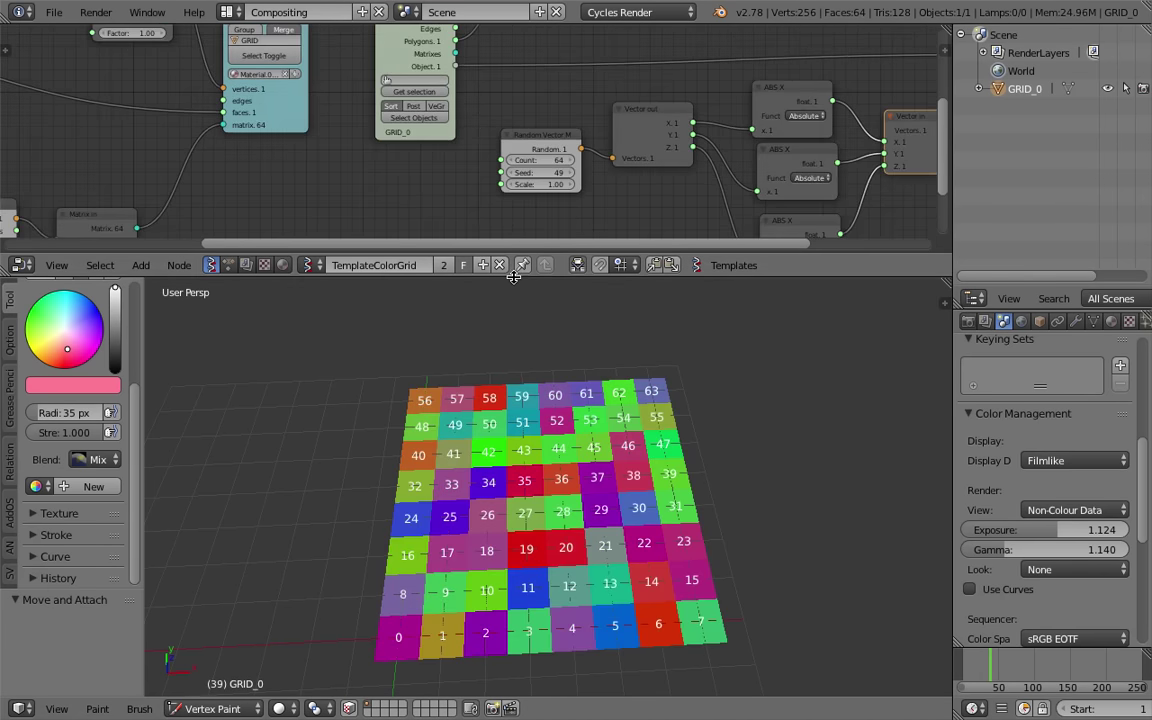
Enlarge the node editor and reposition the Viewer BMeshMK2, Scale and Objects in mk3 nodes
left_click_drag(513, 277, 513, 390)
left_click_drag(340, 114, 360, 90)
middle_click_drag(319, 126, 340, 167)
scroll(340, 162, "up", 3)
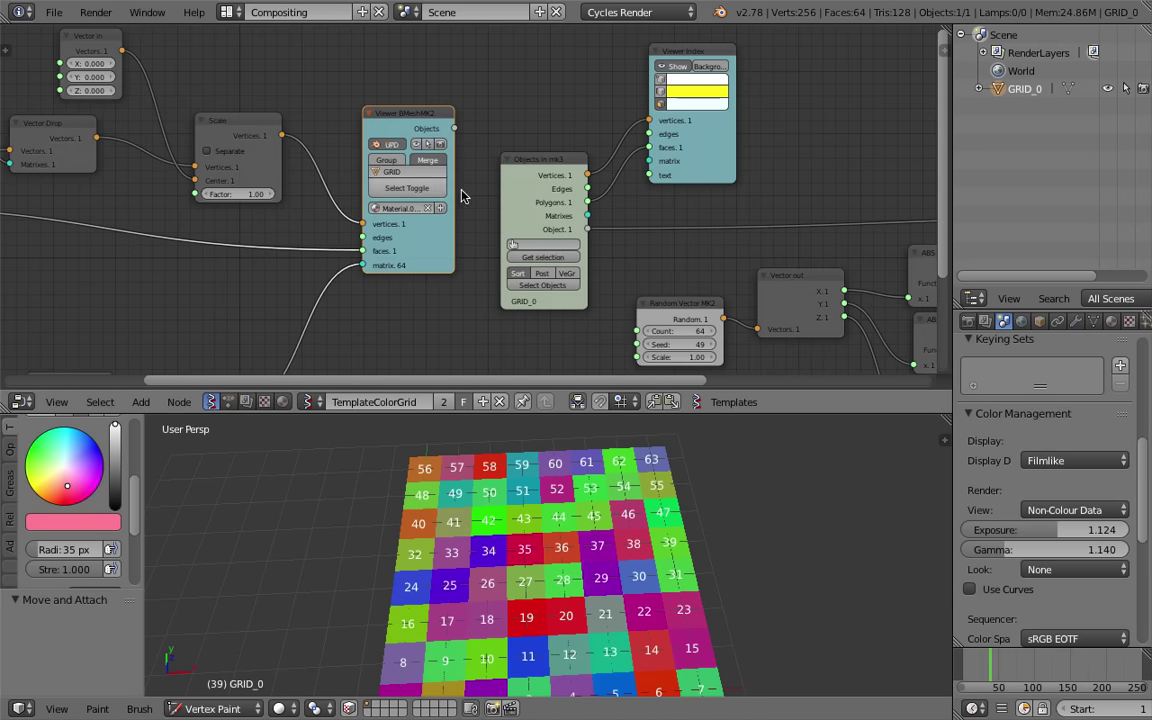
middle_click_drag(352, 140, 507, 103)
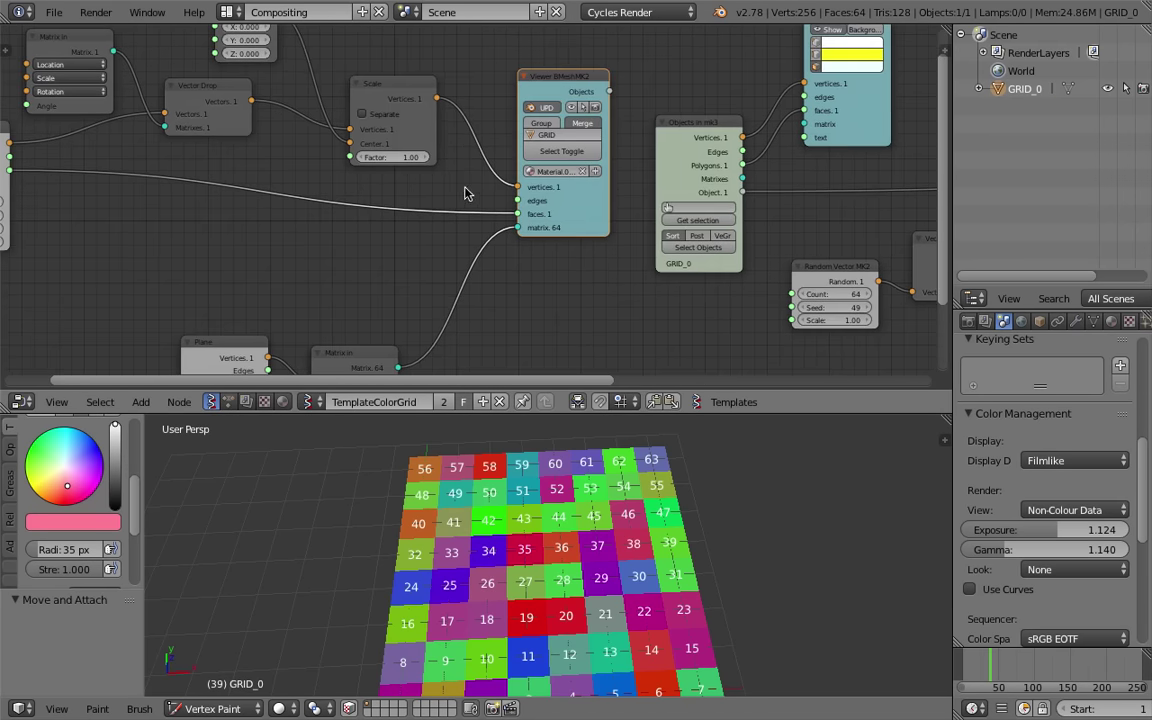
scroll(485, 178, "up", 1)
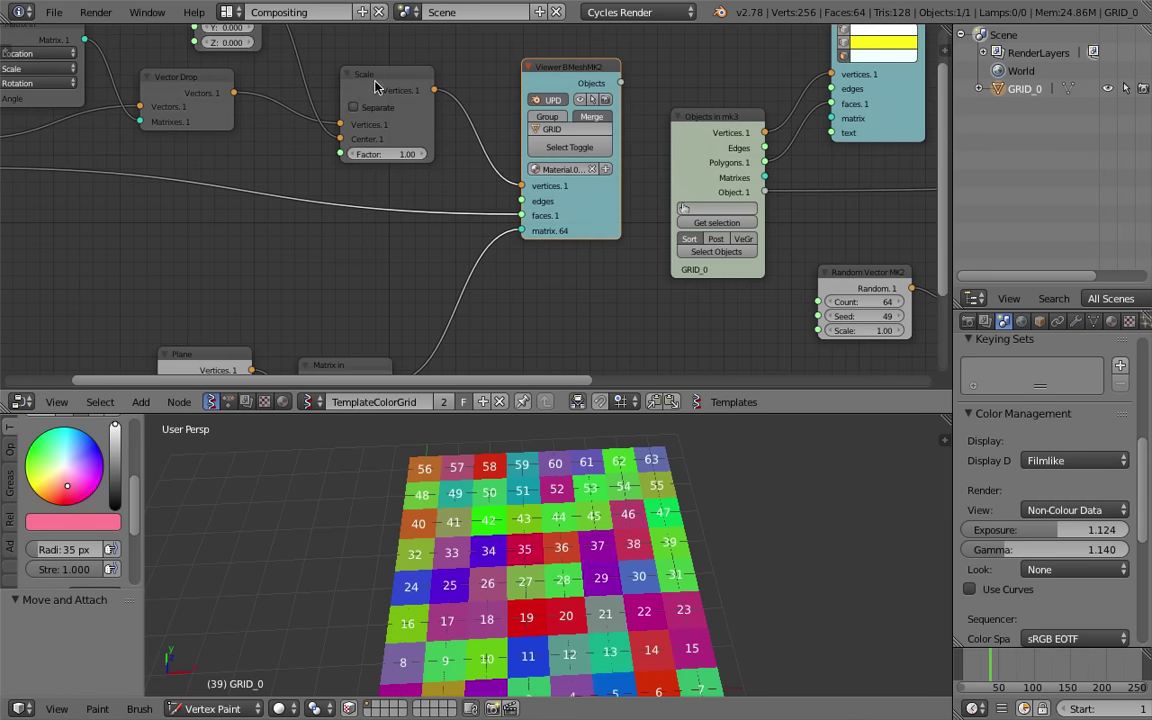
left_click_drag(380, 85, 355, 70)
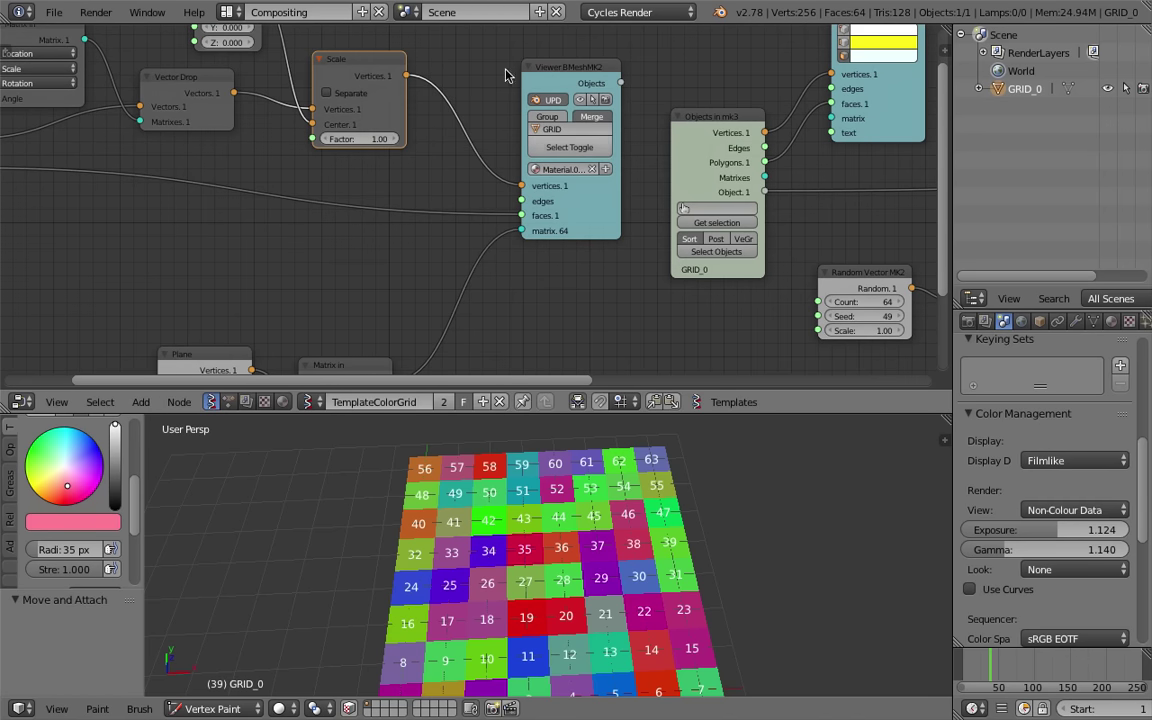
middle_click_drag(543, 97, 604, 165)
scroll(573, 173, "up", 1)
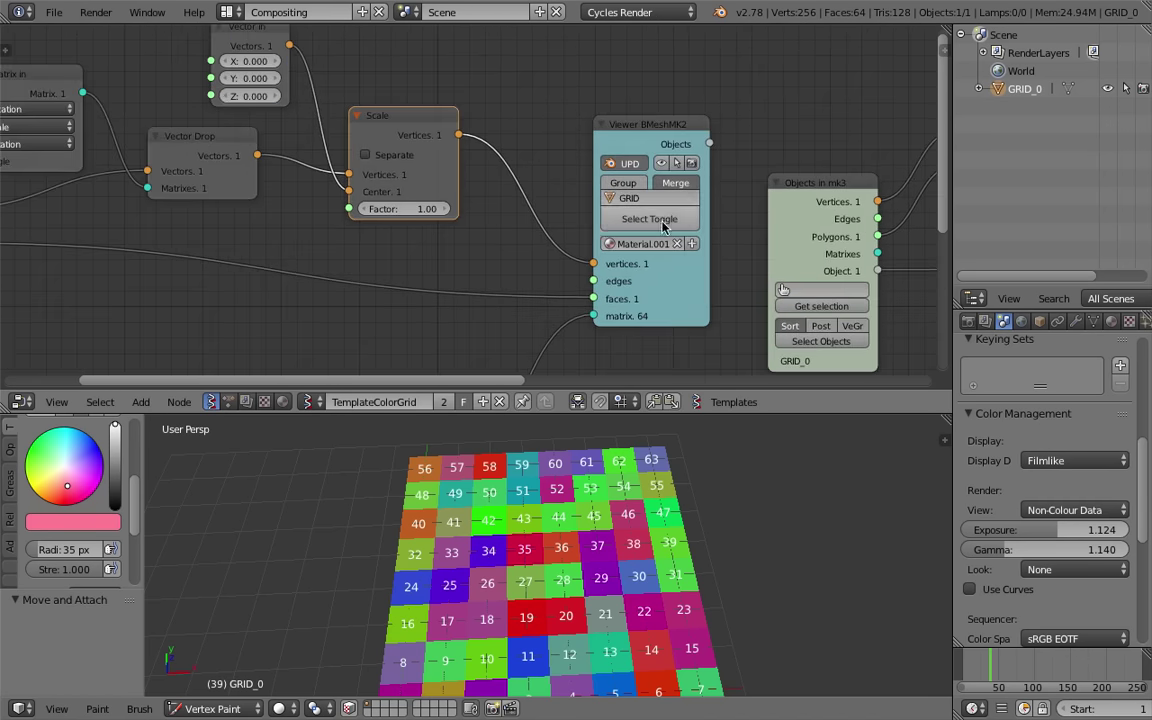
scroll(620, 180, "down", 2)
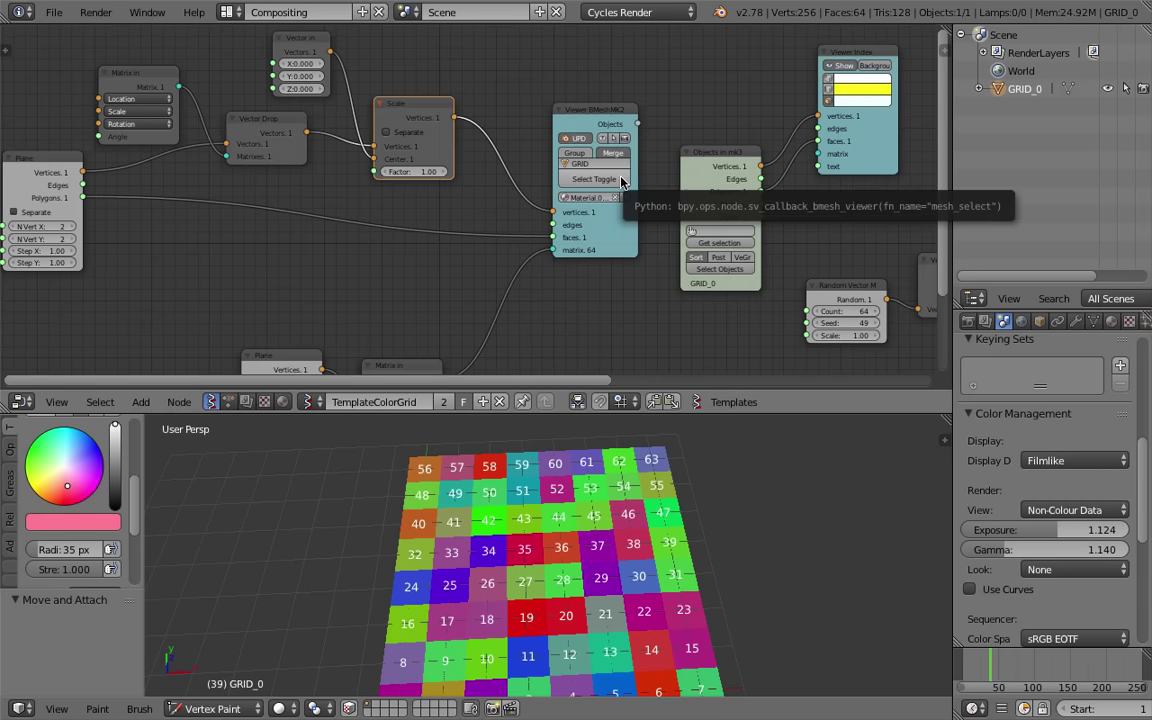
middle_click_drag(618, 185, 440, 160)
left_click_drag(461, 130, 463, 115)
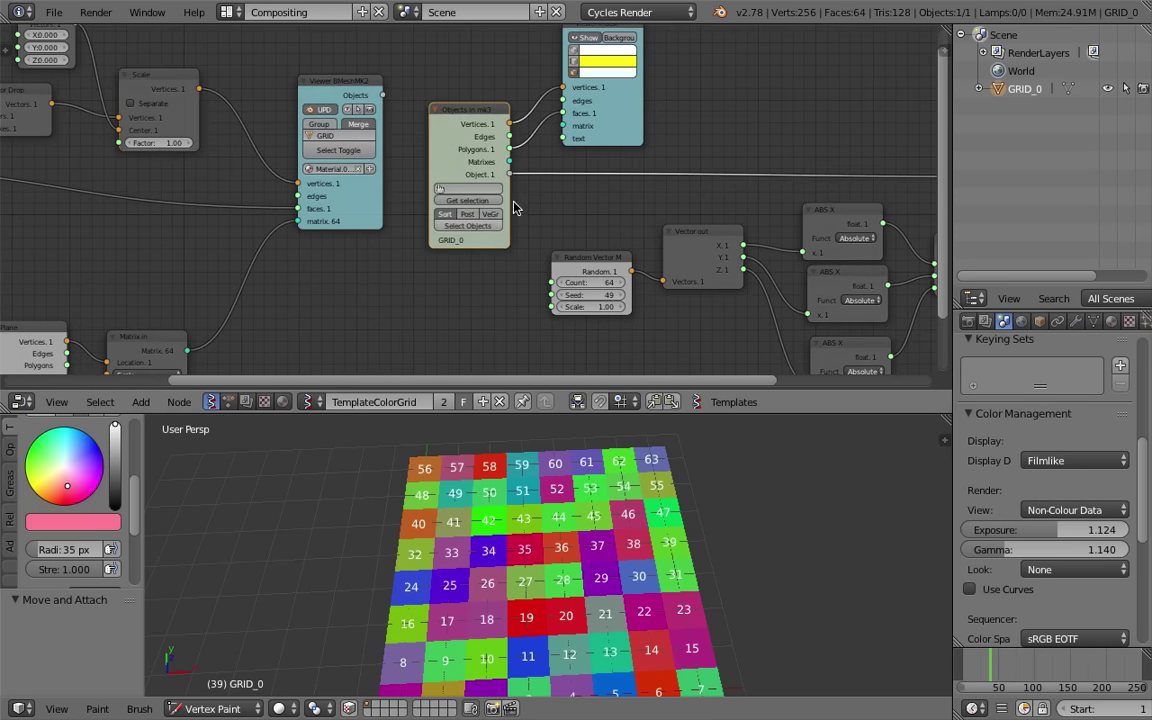
Connect the Viewer BMeshMK2 Objects output to the Vertex color new Object input, and move the Objects in mk3 node down
scroll(411, 207, "up", 1)
middle_click_drag(516, 204, 220, 215)
scroll(220, 215, "down", 1)
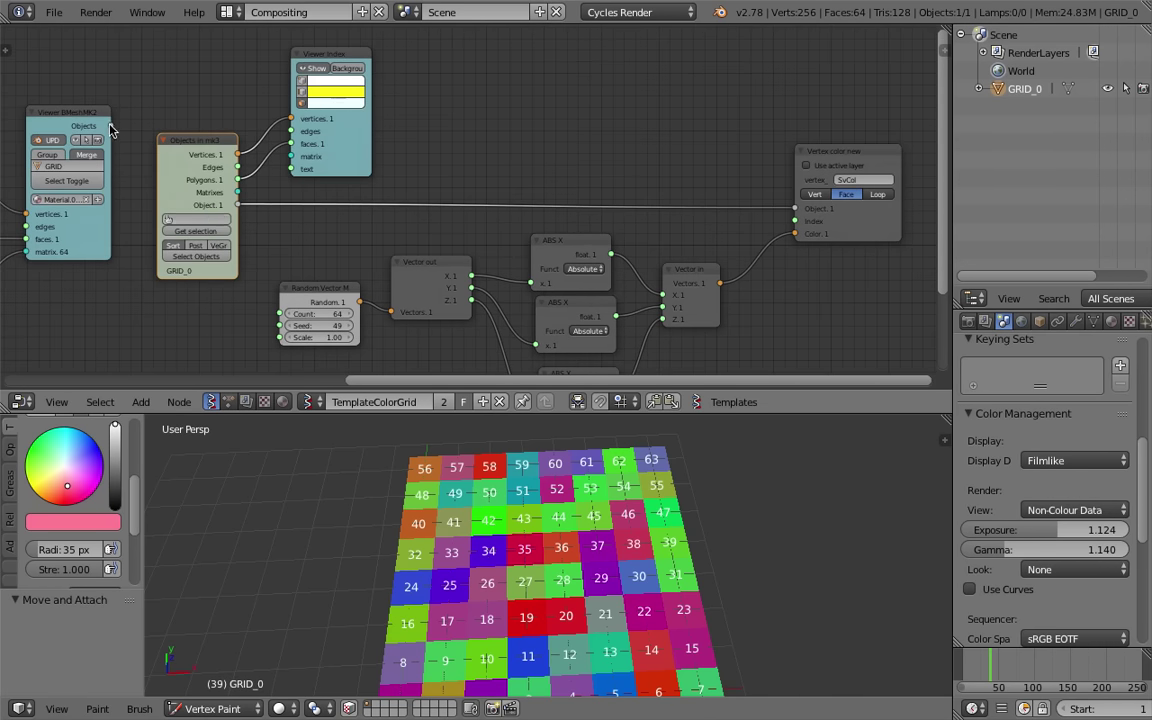
left_click_drag(110, 127, 795, 208)
middle_click_drag(473, 95, 568, 94)
left_click_drag(281, 137, 276, 162)
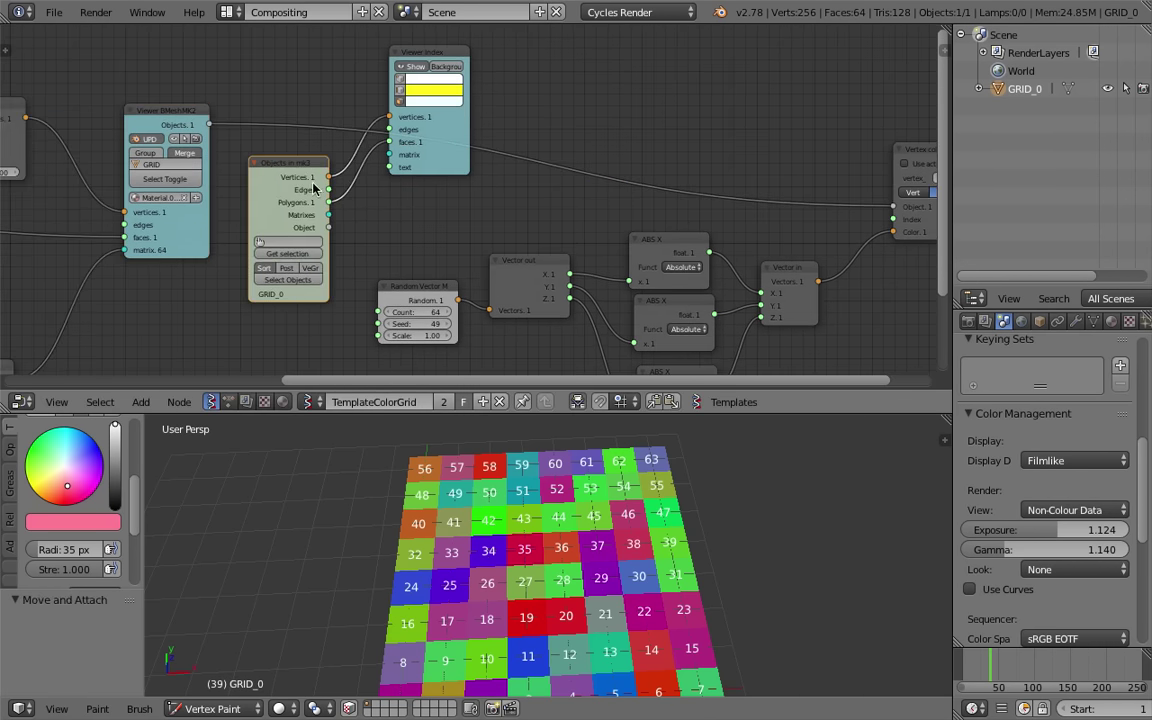
Move the Objects in mk3 node up beside the Viewer Index node, and save the file at frame 61
middle_click_drag(309, 191, 319, 276)
left_click_drag(319, 276, 311, 81)
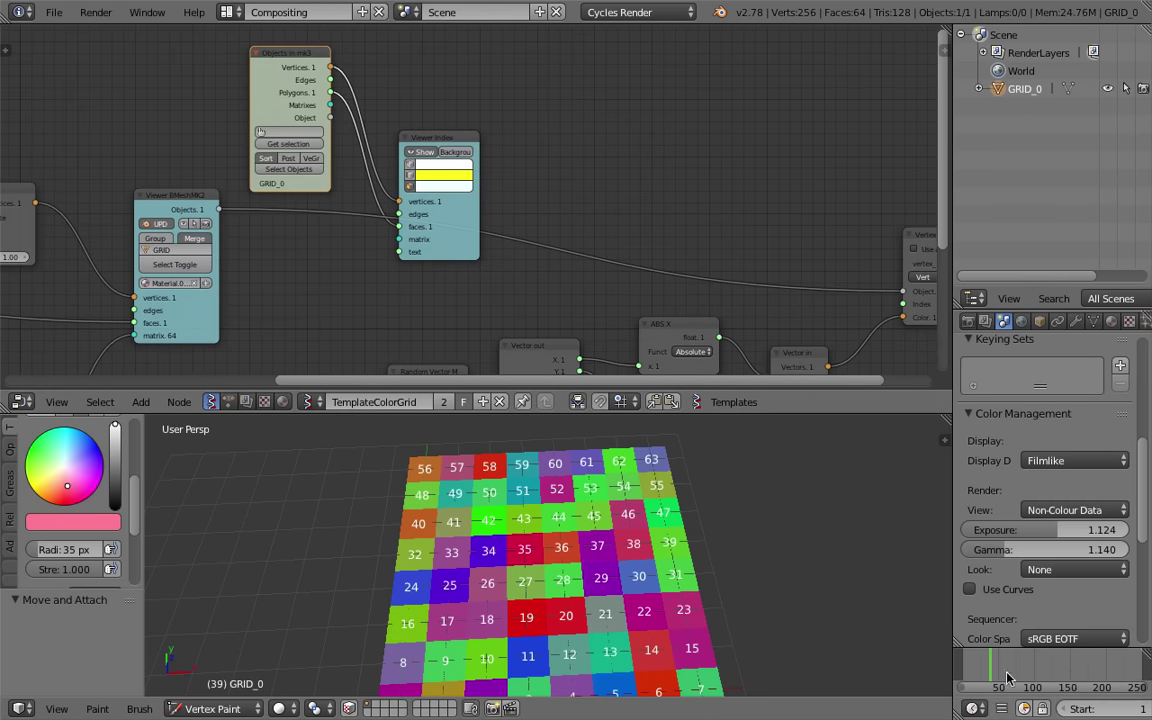
key("ctrl+s")
left_click(511, 550)
middle_click_drag(512, 549, 580, 471, "shift")
scroll(265, 300, "down", 1)
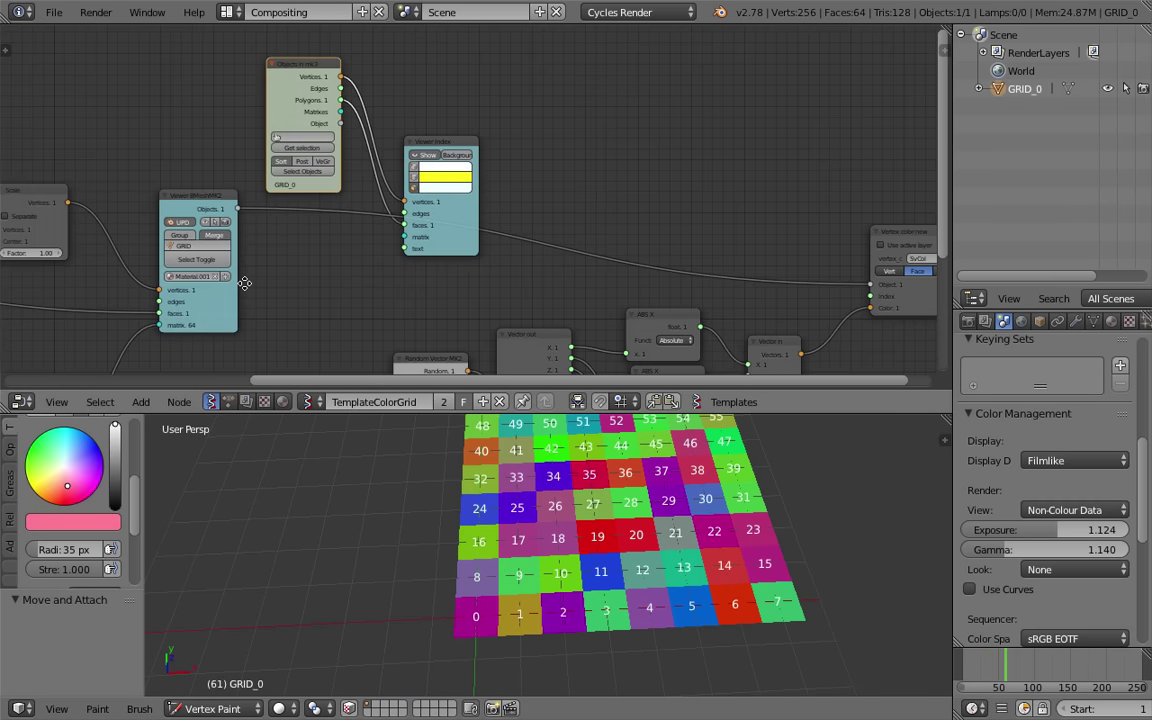
middle_click_drag(190, 308, 445, 212)
key("ctrl+s")
left_click(445, 212)
Try a factor of 0.70 on the Scale node and undo the change
middle_click_drag(118, 95, 287, 131)
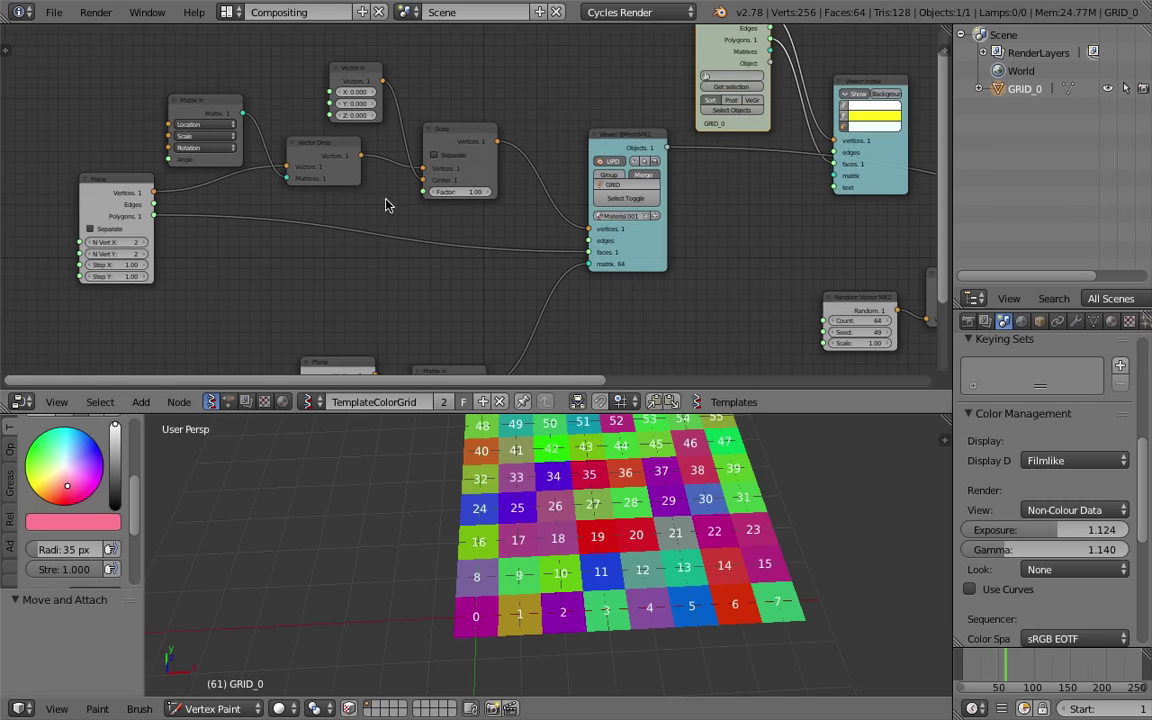
left_click_drag(461, 192, 416, 192)
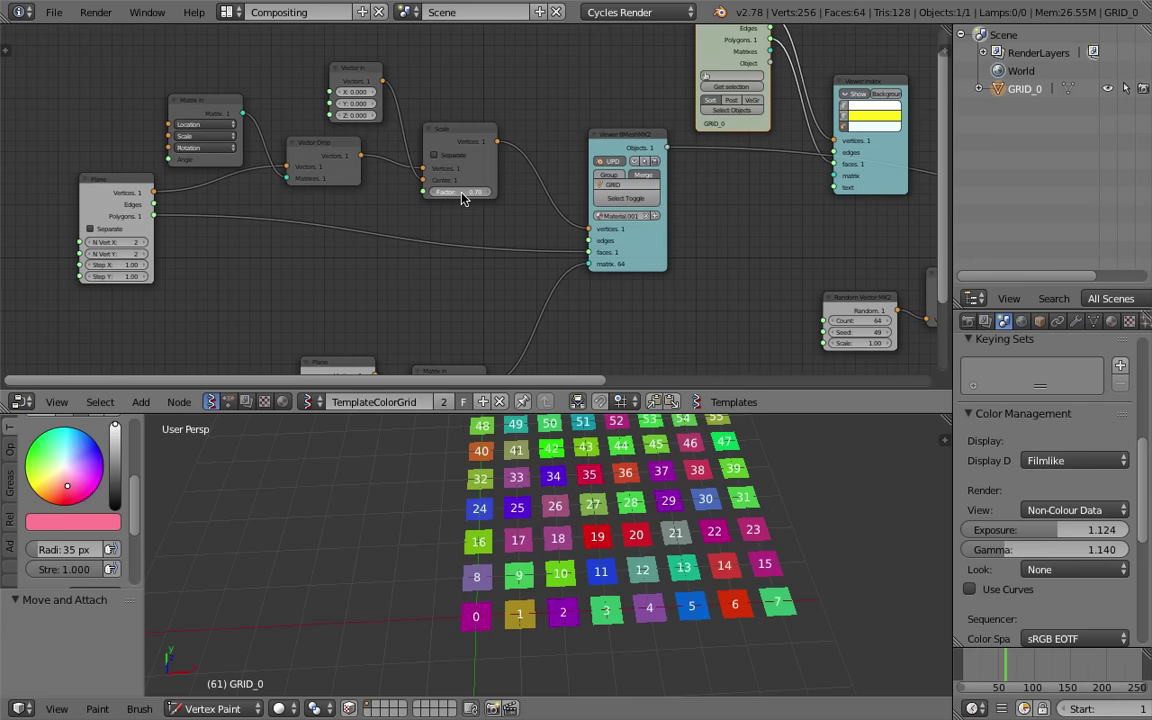
key("ctrl+z")
Rearrange the Viewer BMeshMK2, Viewer Index and Vertex color new nodes to clear the Objects link, and set the current frame to 39
middle_click_drag(502, 255, 327, 270)
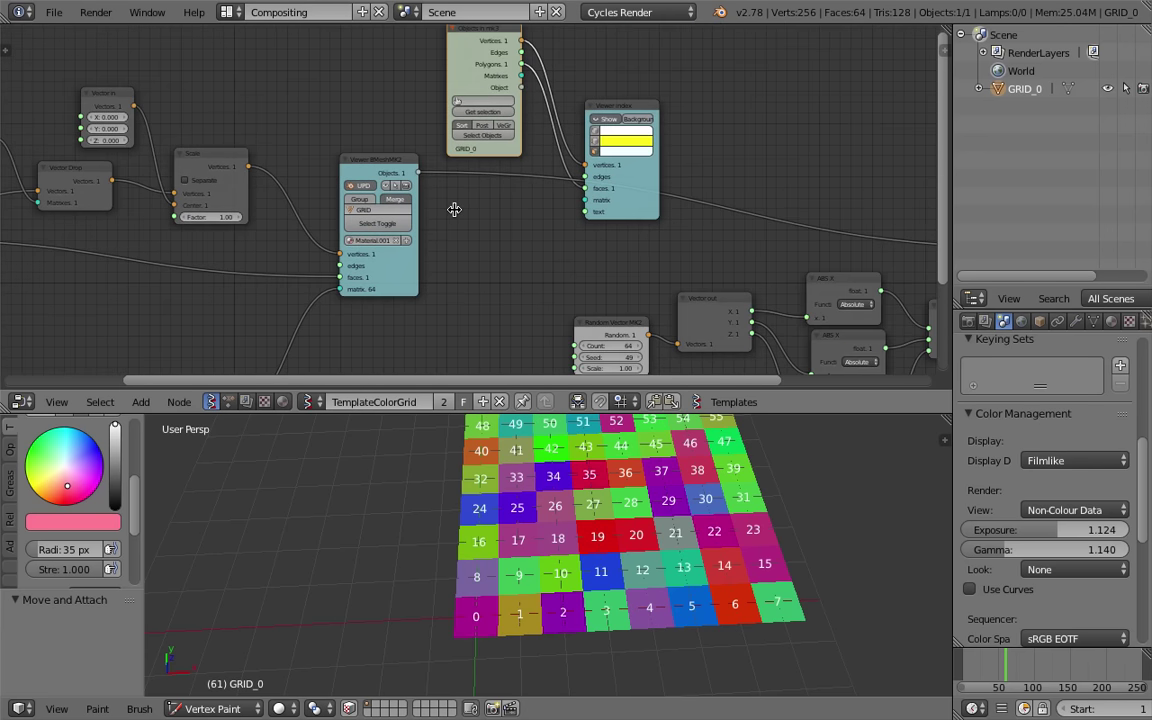
left_click_drag(381, 165, 365, 234)
scroll(640, 137, "down", 2)
middle_click_drag(616, 133, 553, 154)
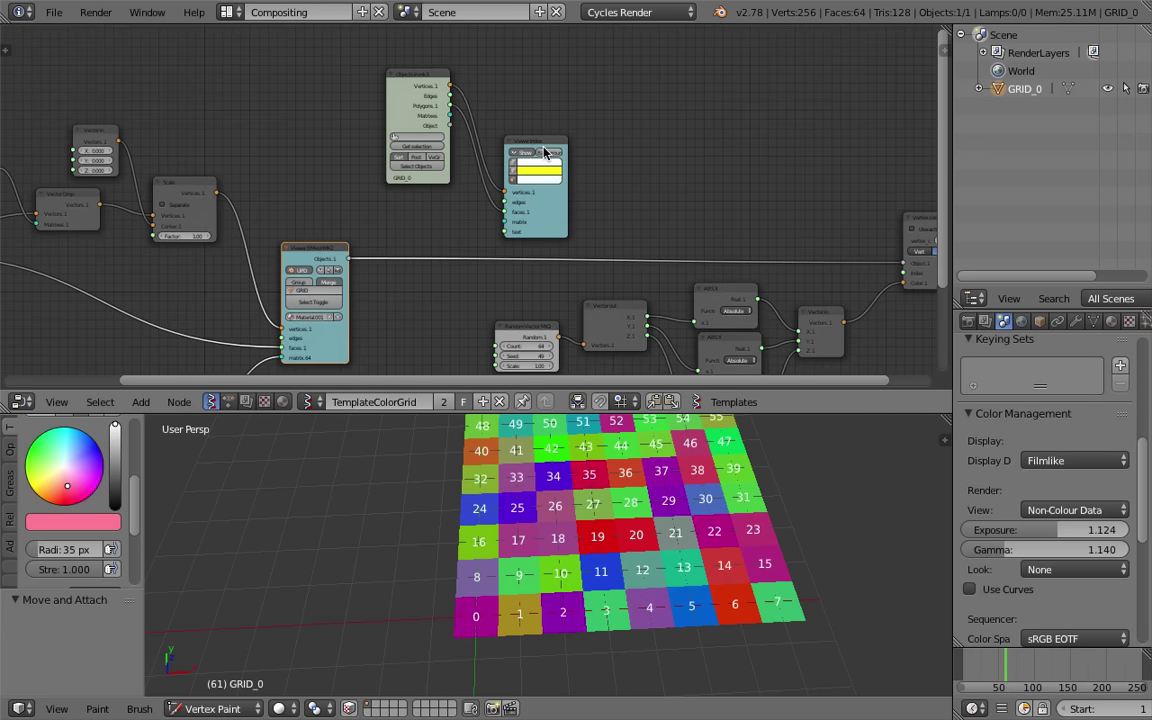
left_click_drag(545, 152, 514, 92)
middle_click_drag(918, 221, 881, 157)
left_click_drag(893, 158, 849, 151)
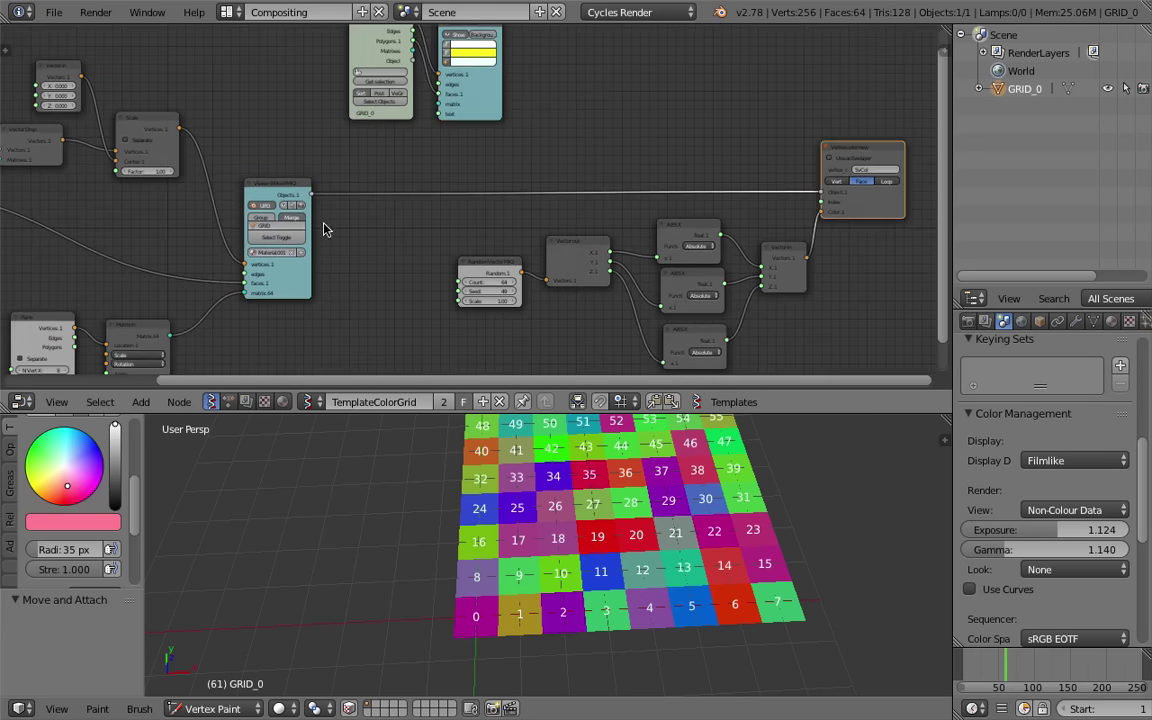
left_click(277, 190)
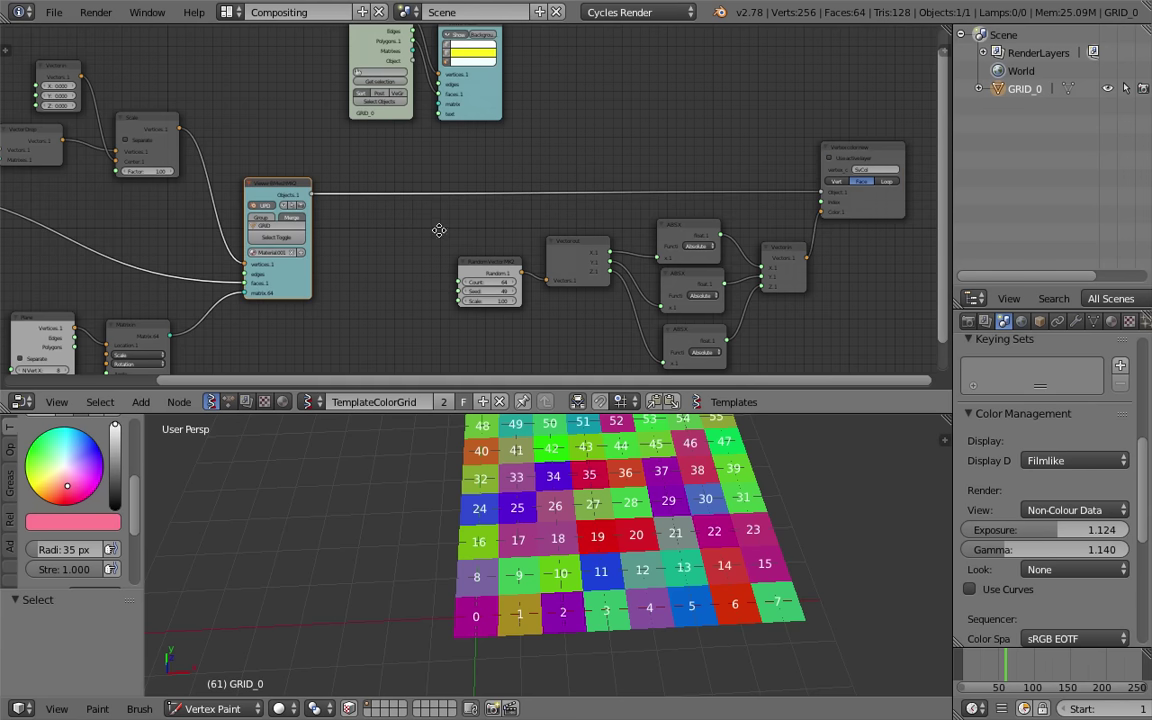
middle_click_drag(439, 230, 494, 166)
left_click_drag(996, 676, 980, 678)
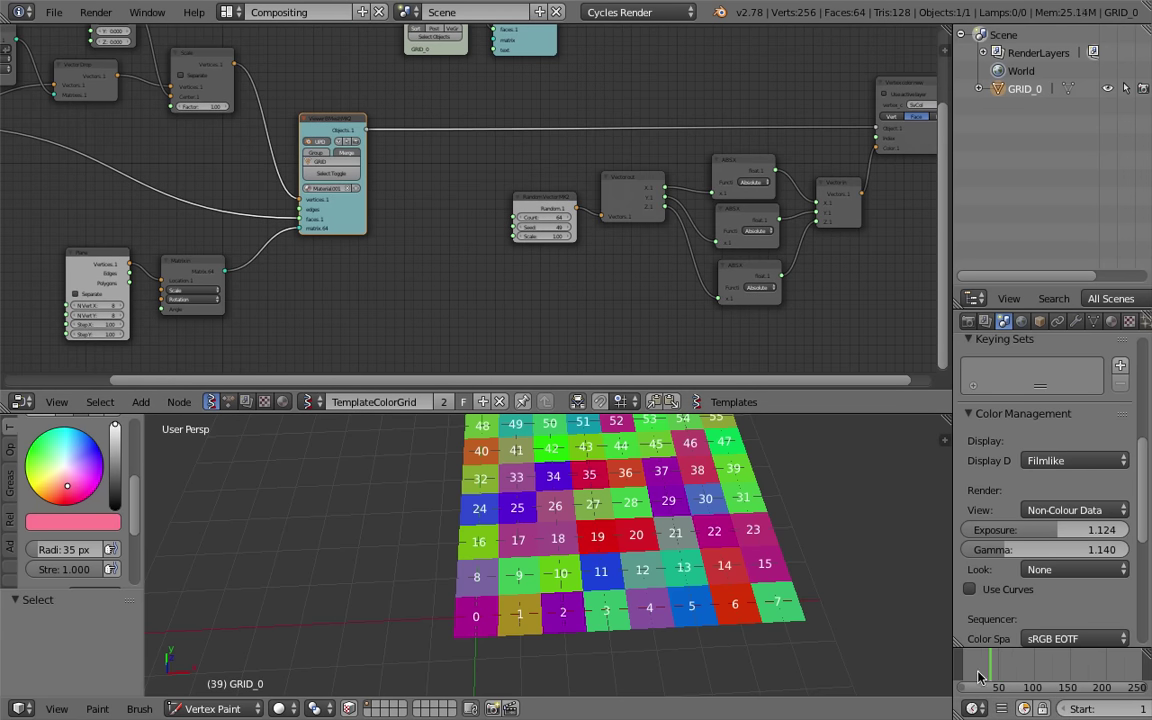
middle_click_drag(978, 674, 975, 674)
Vary the seed of the Random Vector MK2 node through 119 to 140 to recolour the grid faces
middle_click_drag(567, 506, 516, 545, "shift")
scroll(549, 532, "down", 2)
scroll(583, 215, "up", 7)
middle_click_drag(582, 217, 474, 203)
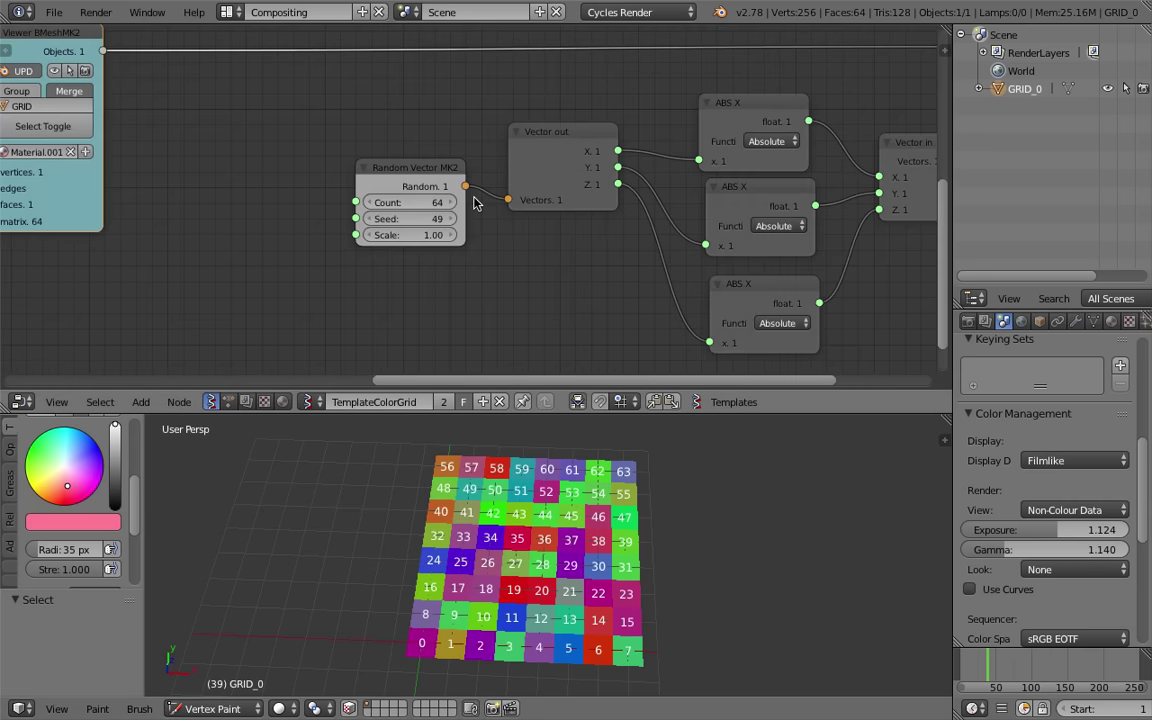
left_click_drag(415, 221, 485, 221)
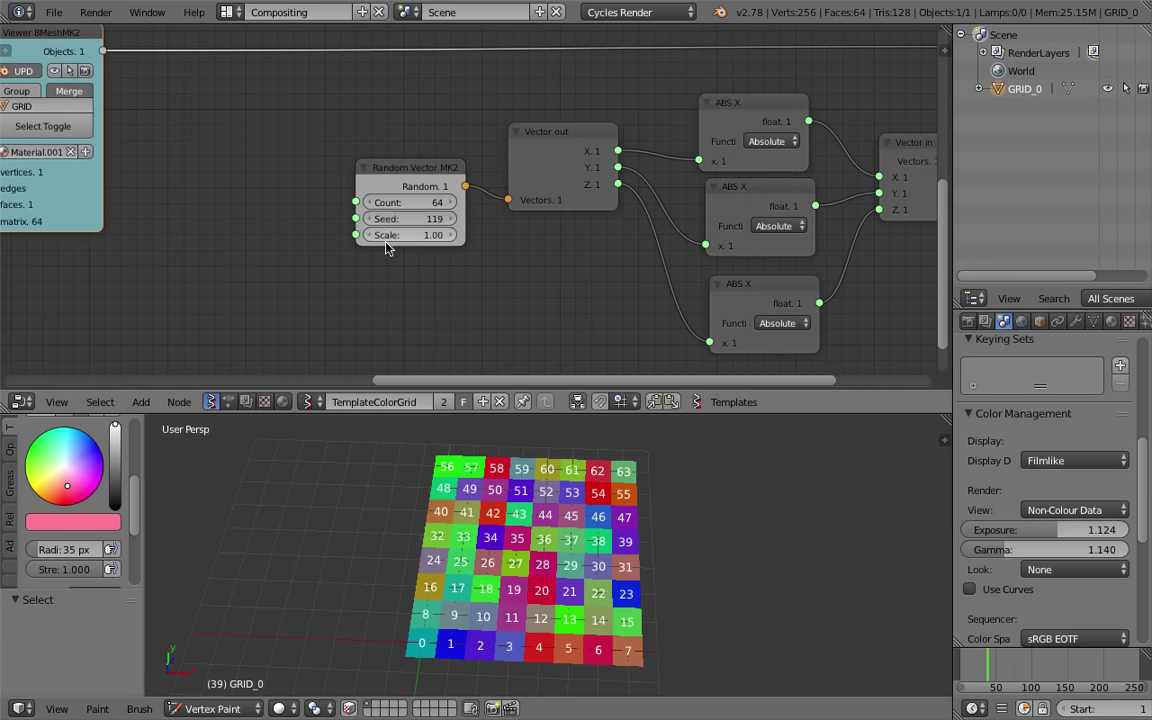
scroll(278, 256, "down", 4)
middle_click_drag(271, 257, 437, 245)
left_click_drag(574, 200, 595, 200)
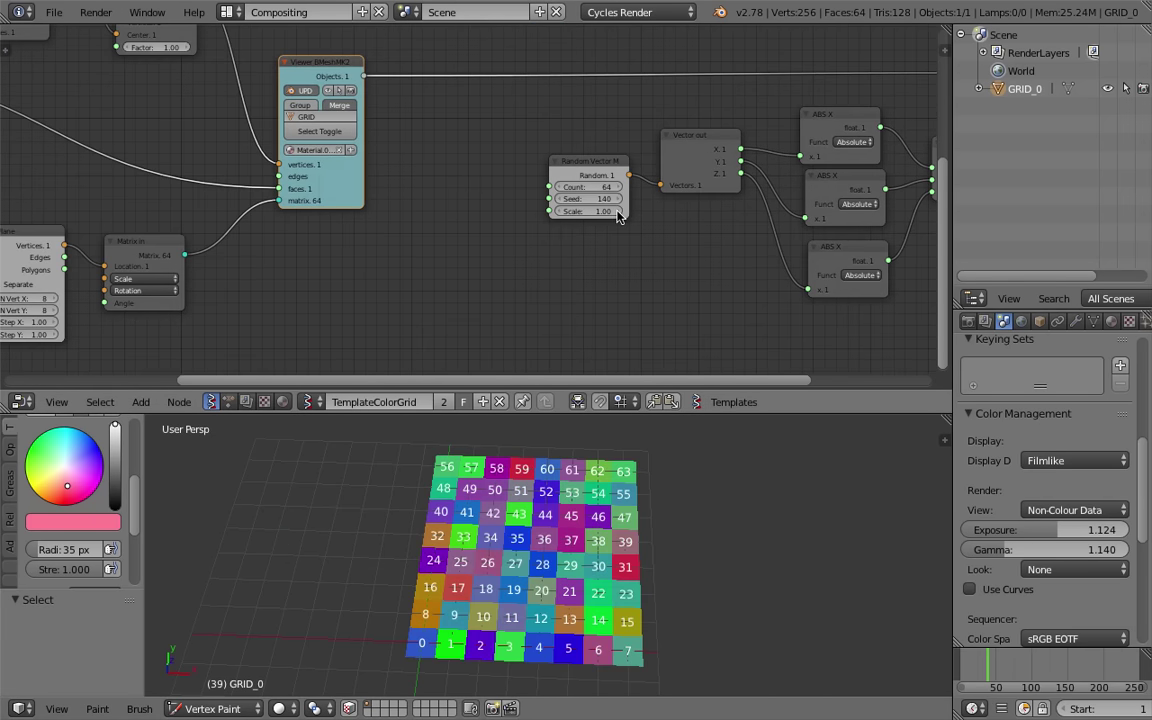
Examine the node chain from Random Vector MK2 to Vertex color new alongside the recoloured, numbered grid
scroll(593, 211, "up", 2)
middle_click_drag(593, 211, 321, 245)
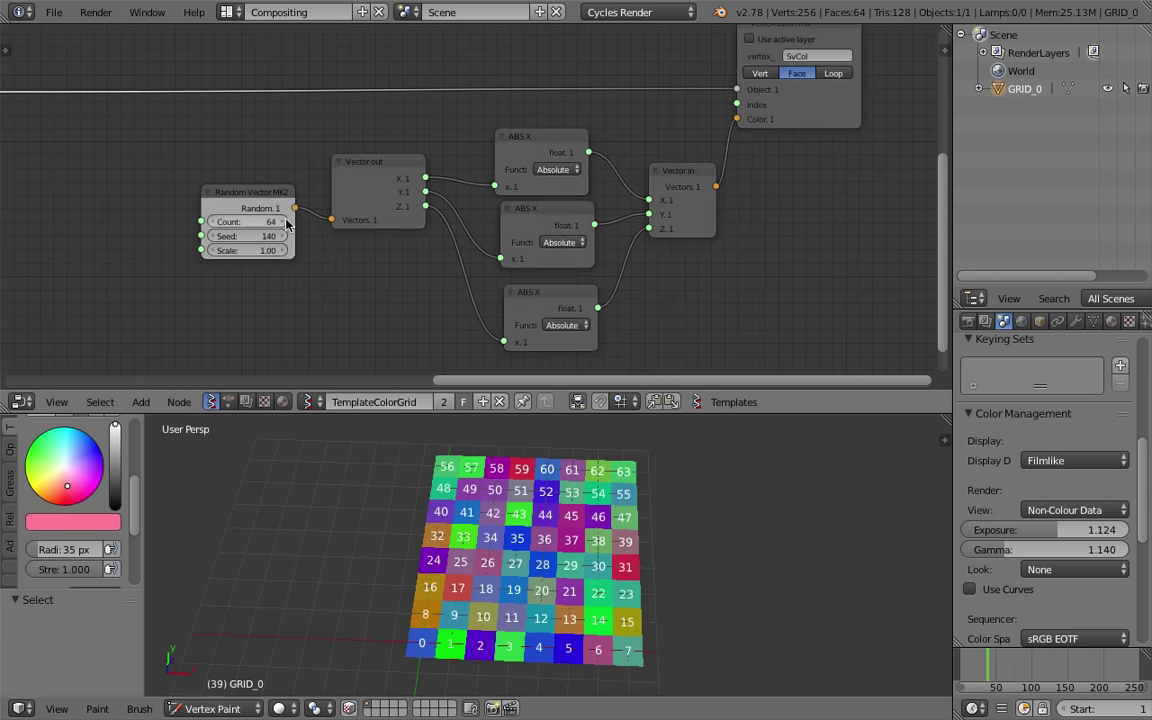
middle_click_drag(245, 210, 303, 202)
scroll(303, 191, "up", 1)
scroll(340, 260, "down", 1)
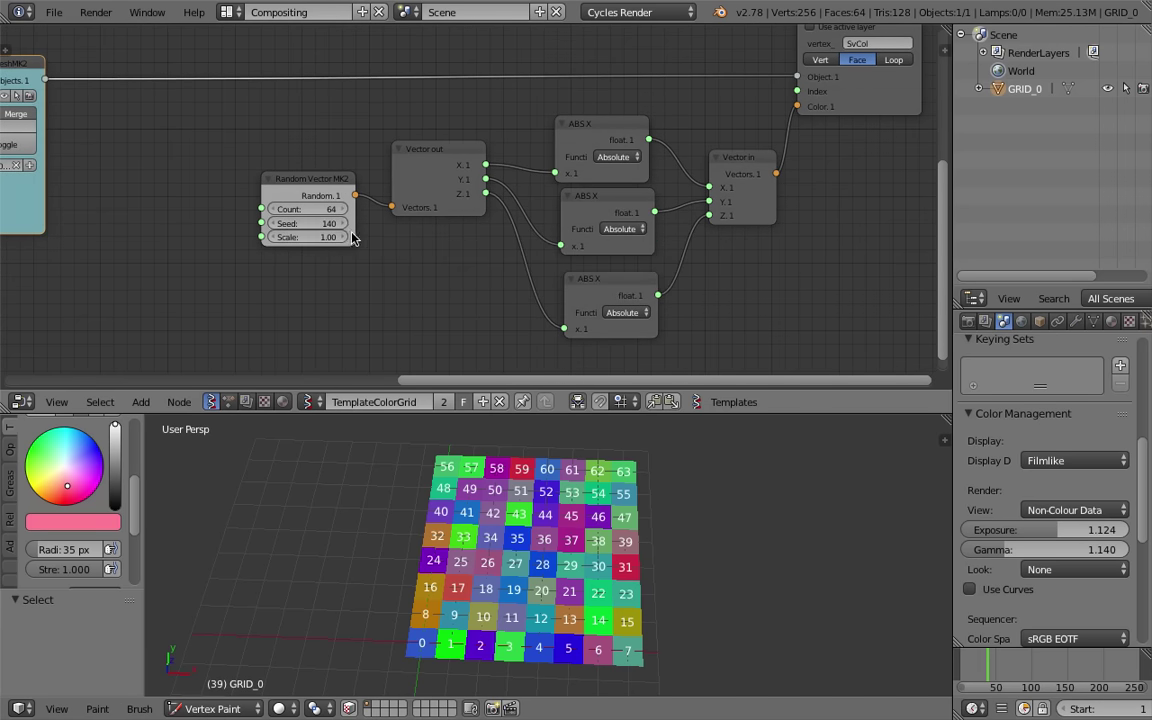
middle_click_drag(559, 532, 538, 578)
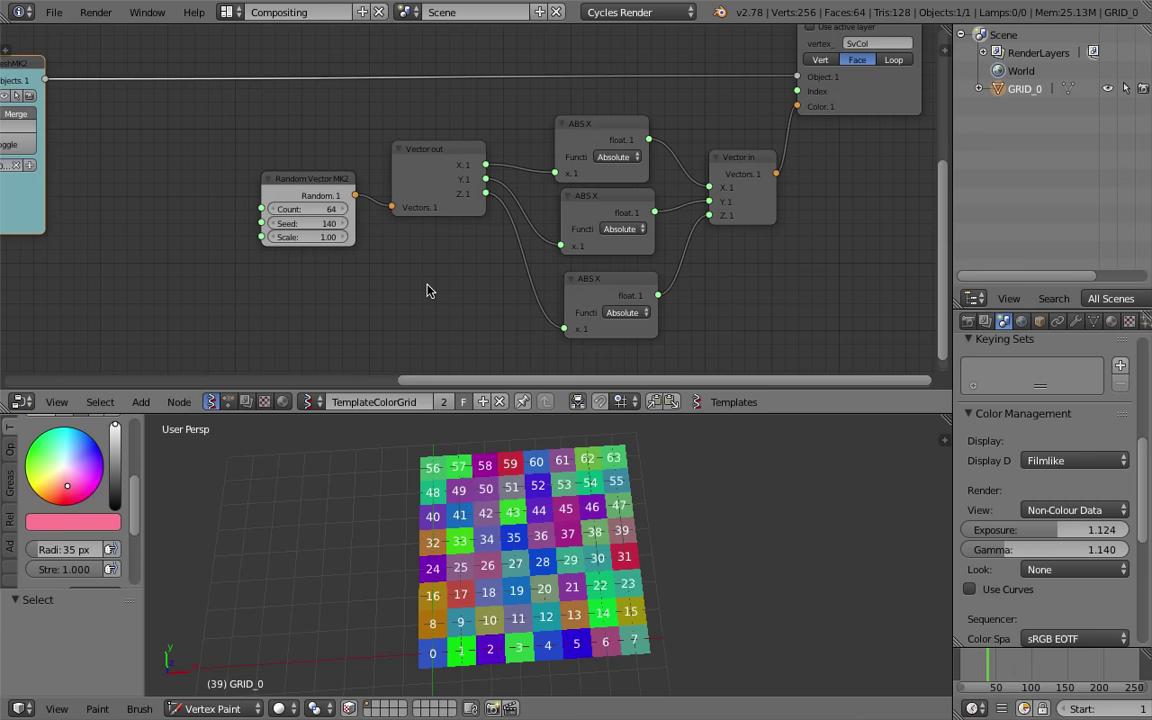
scroll(414, 296, "down", 3)
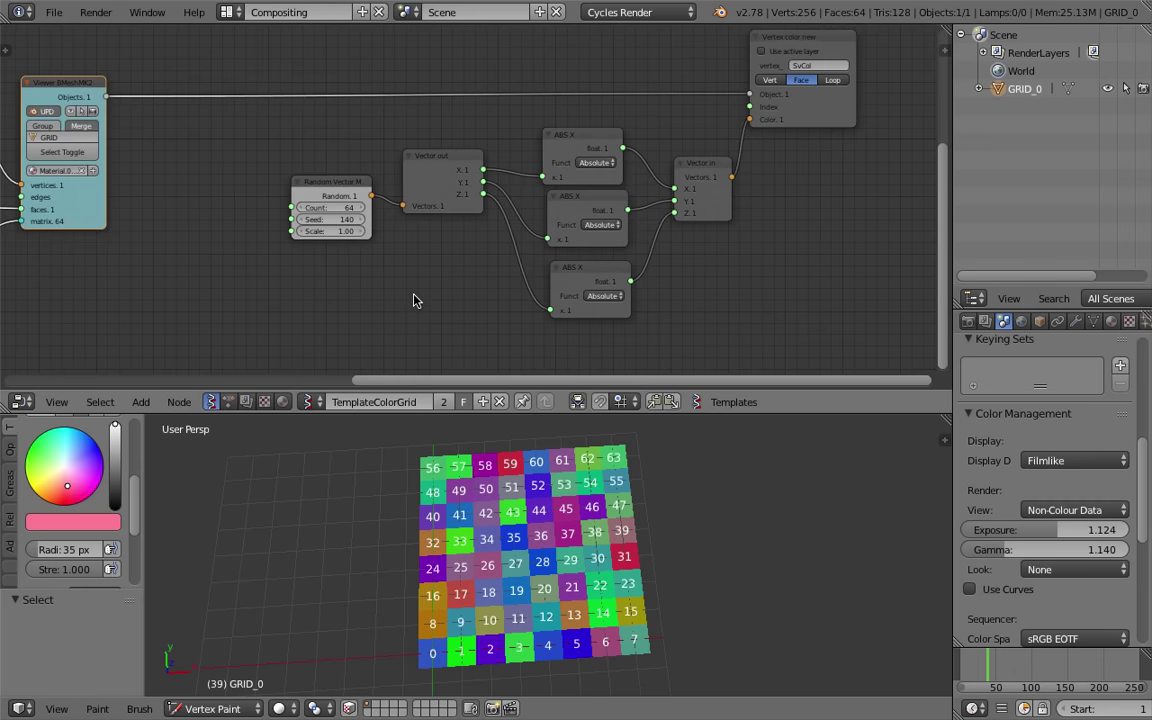
middle_click_drag(414, 296, 543, 241)
scroll(480, 236, "up", 1)
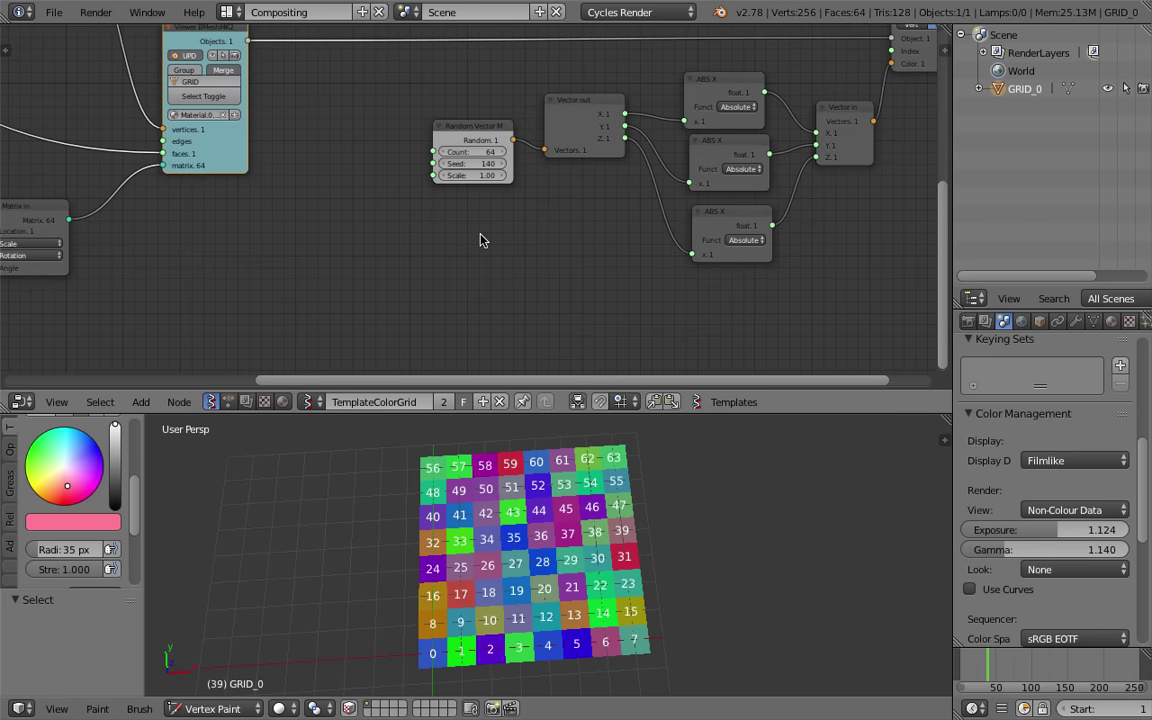
Add a Vector Fractal node below the Random Vector MK2 node and save the file
scroll(478, 240, "left", 2, "ctrl")
scroll(470, 242, "down", 1, "shift")
key("shift+a")
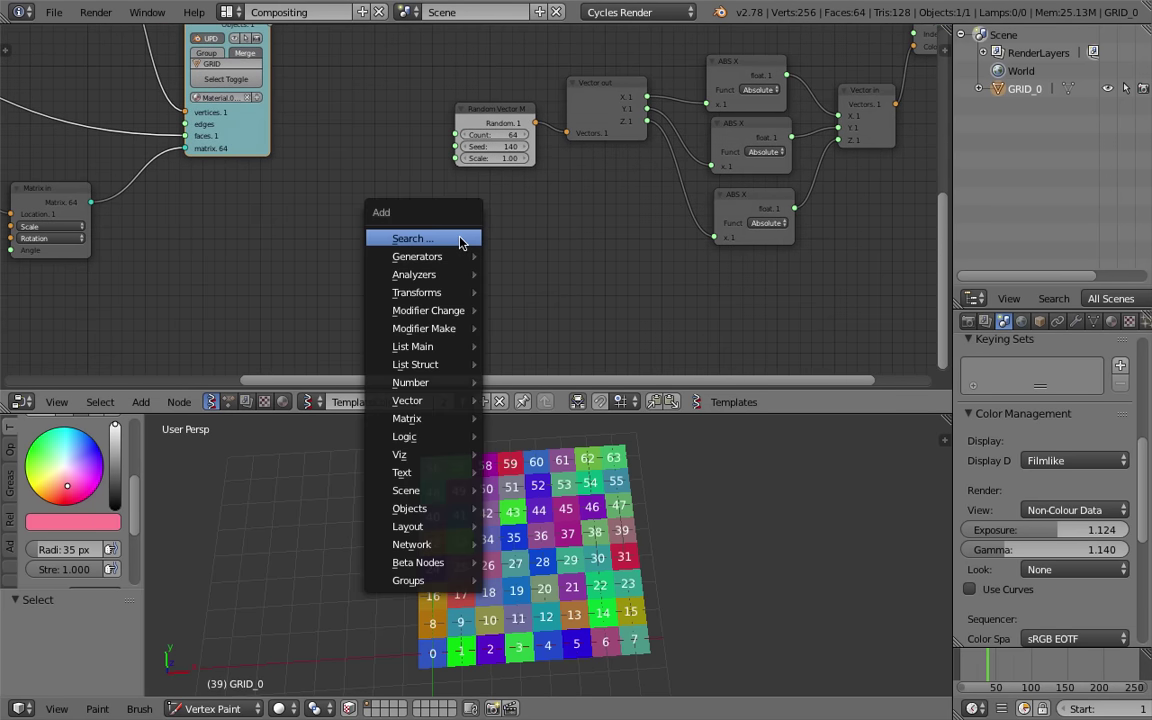
left_click(462, 240)
type("frac")
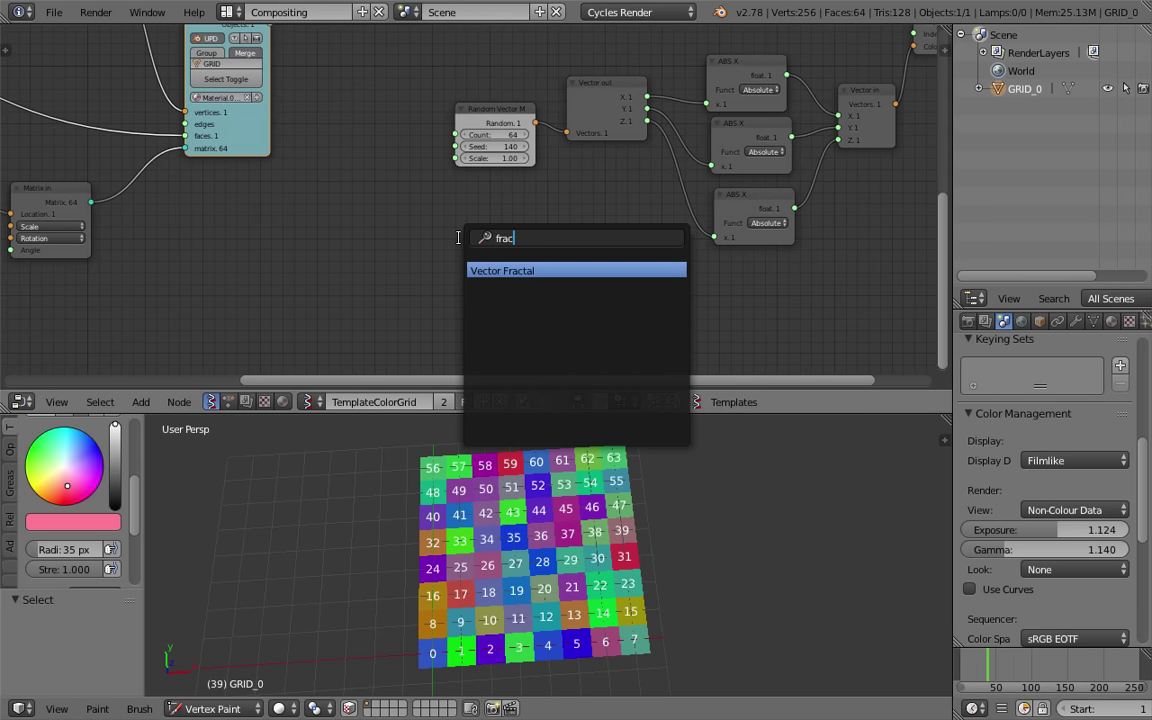
key("Return")
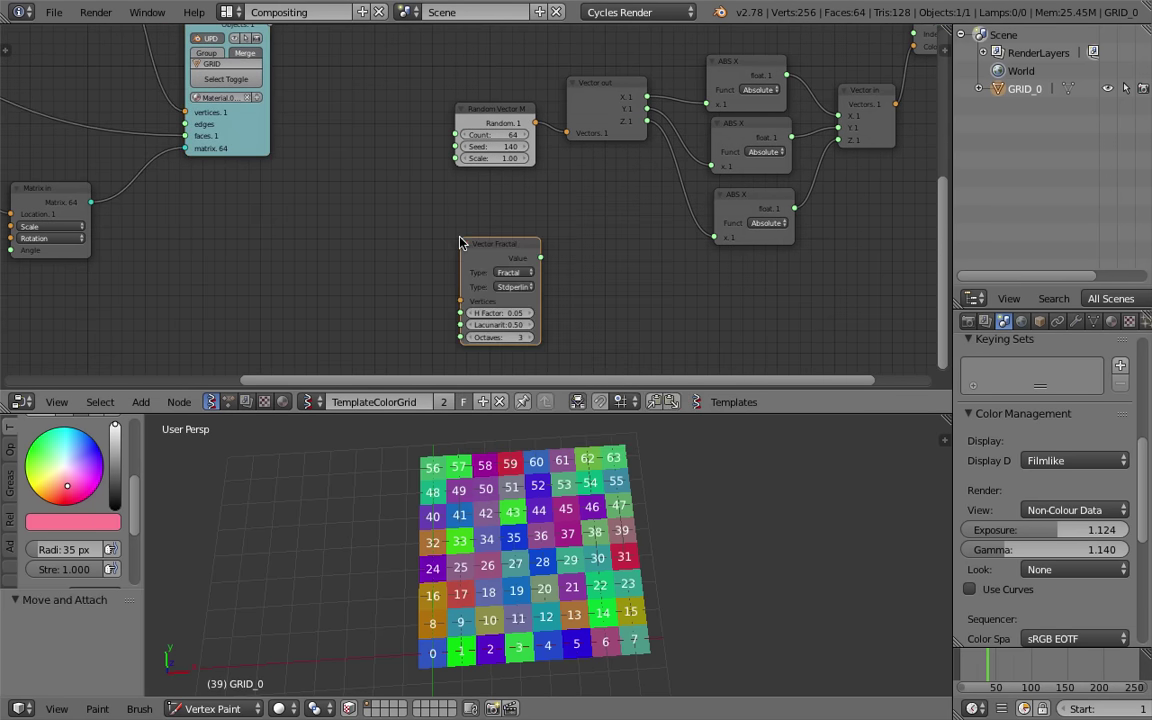
left_click(503, 243)
scroll(503, 243, "up", 1)
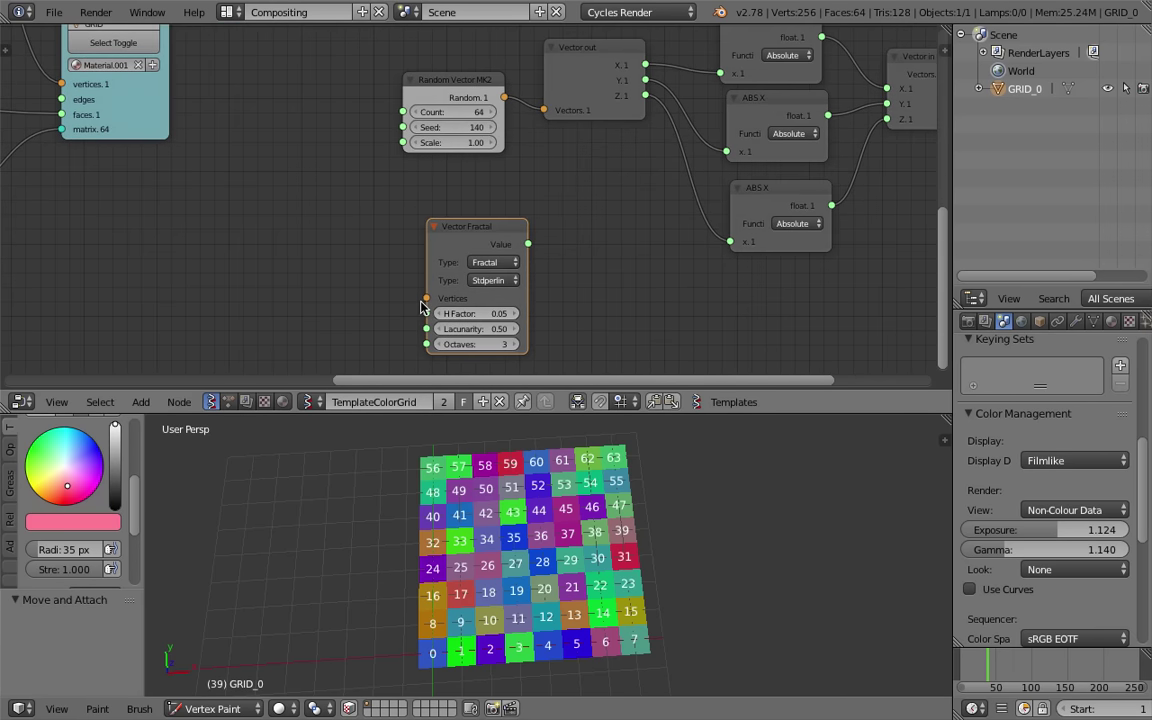
scroll(420, 308, "down", 2)
middle_click_drag(422, 300, 540, 237)
key("ctrl+s")
left_click(624, 272)
Move the Matrix in node slightly up and closer to the 8 by 8 Plane node
scroll(630, 270, "up", 1)
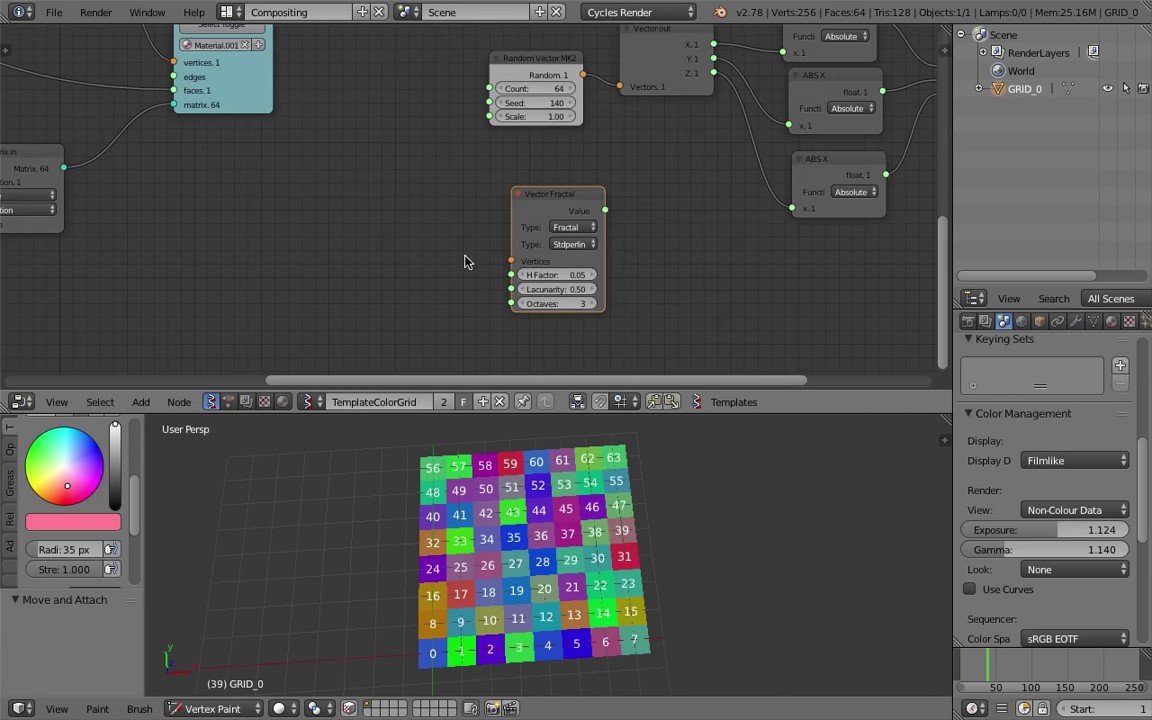
scroll(460, 258, "down", 1)
middle_click_drag(437, 263, 572, 236)
scroll(586, 540, "up", 1)
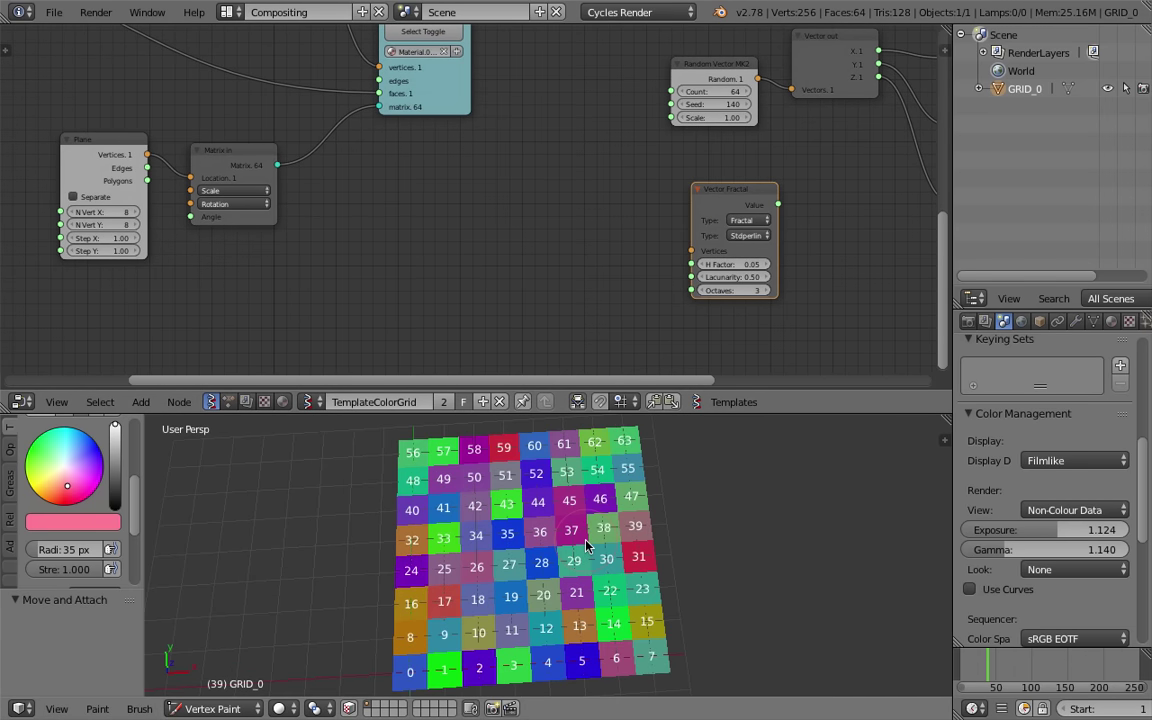
middle_click_drag(587, 545, 528, 495)
scroll(590, 303, "left", 1)
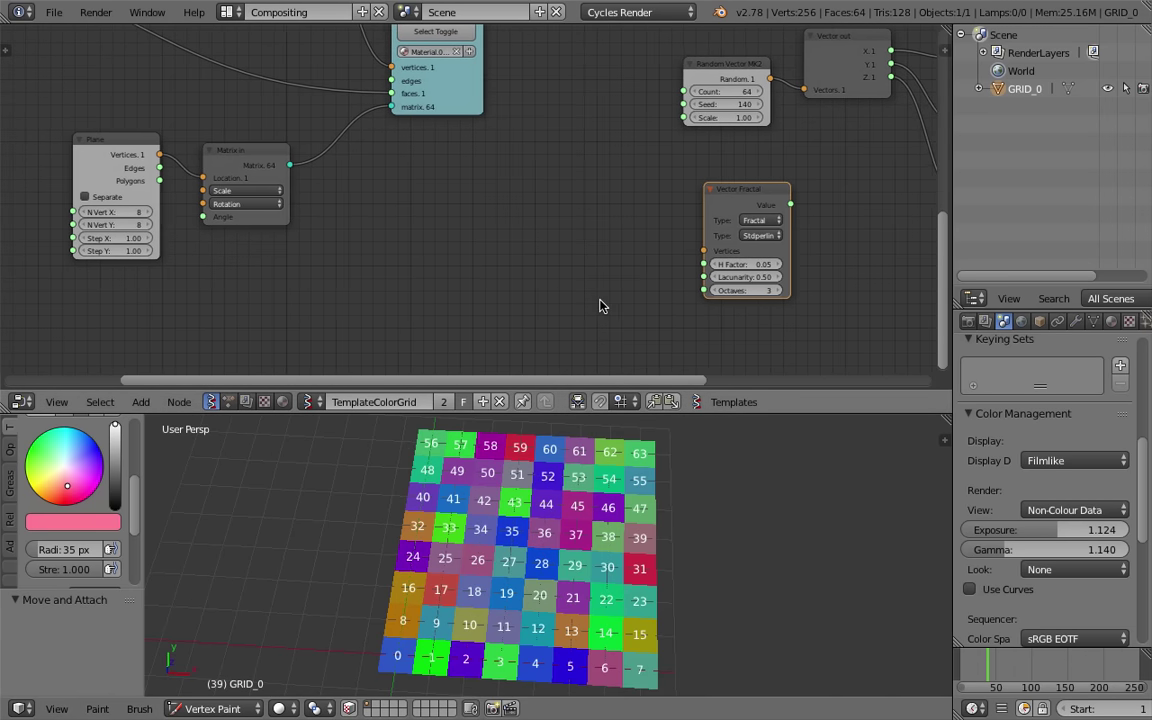
scroll(680, 240, "left", 3)
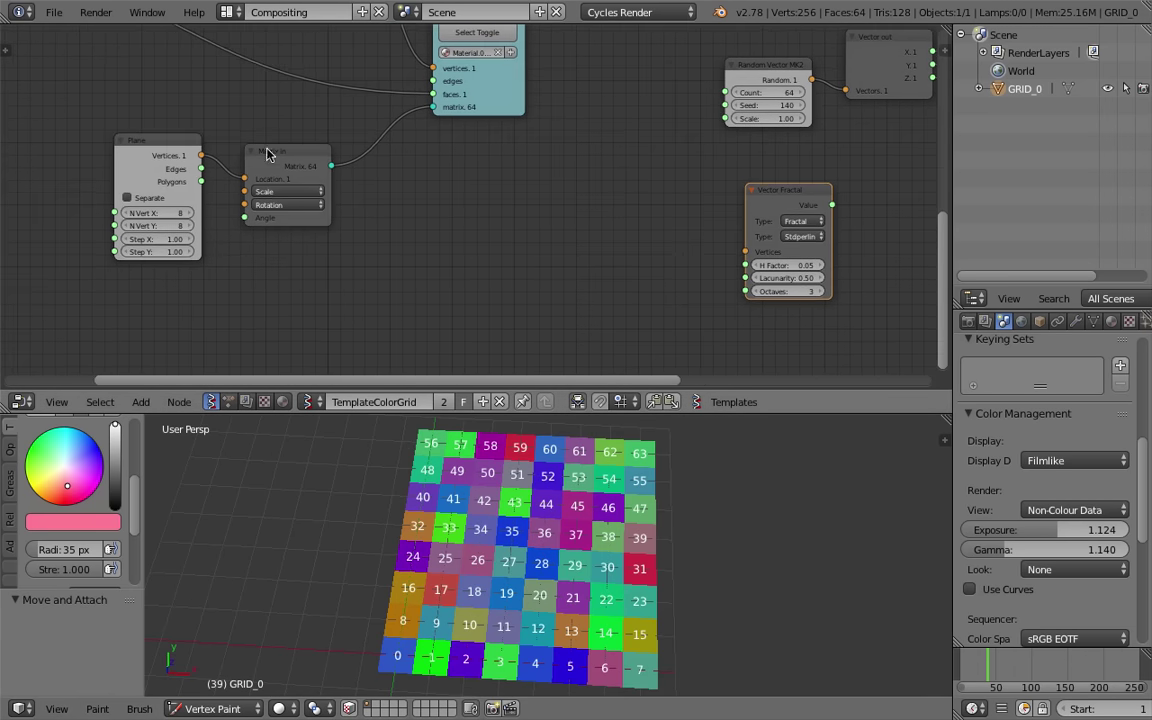
left_click_drag(267, 155, 253, 140)
Try a pink paint stroke across the grid's lower faces and change the current frame to 71 to reset the colours
middle_click_drag(480, 500, 463, 487)
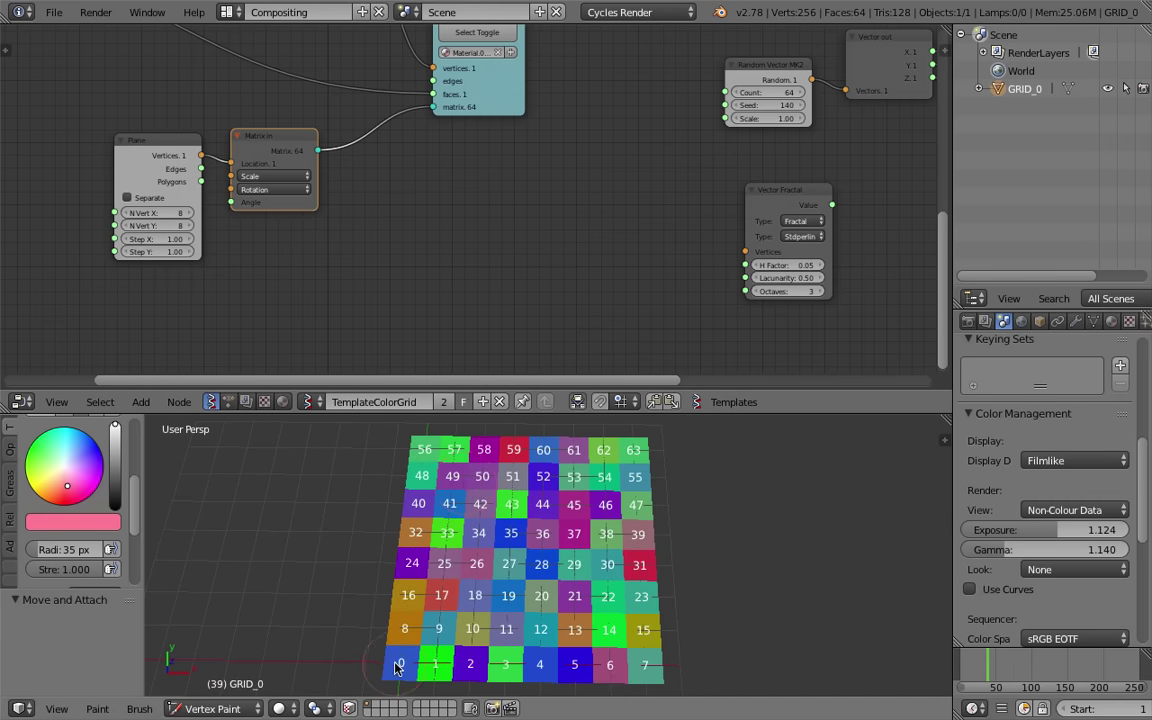
mouse_move(506, 663)
left_mouse_down()
mouse_move(560, 625)
mouse_move(630, 672)
mouse_move(587, 608)
left_mouse_up()
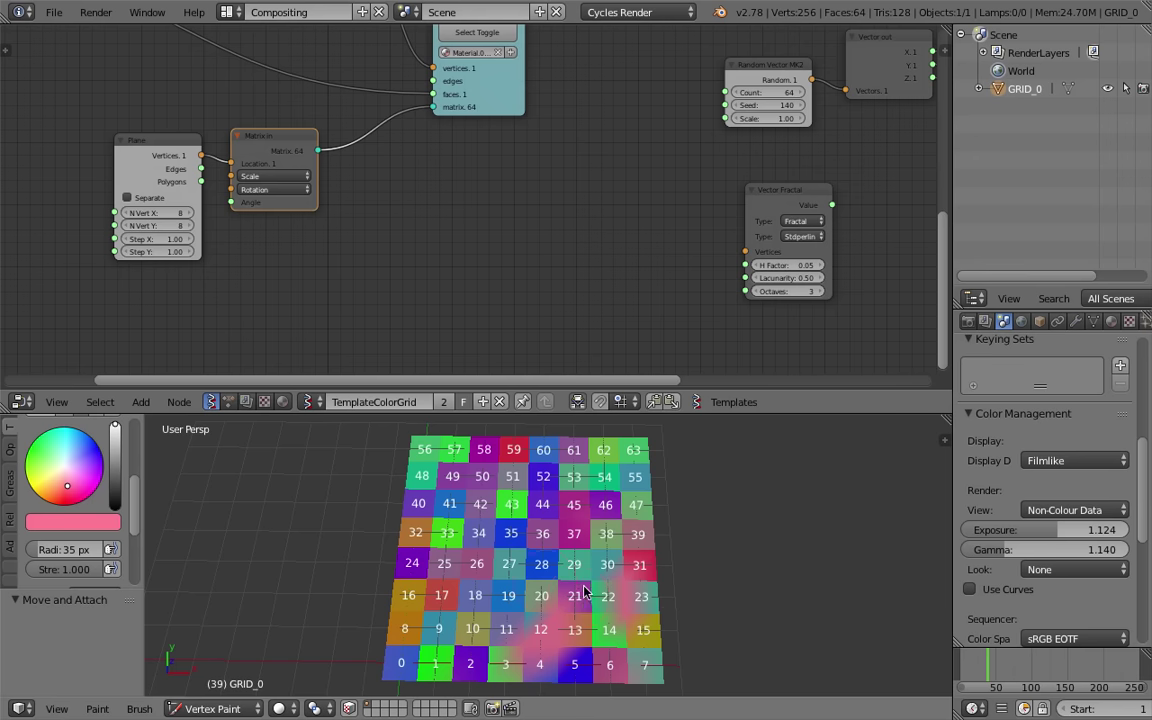
left_click(1010, 660)
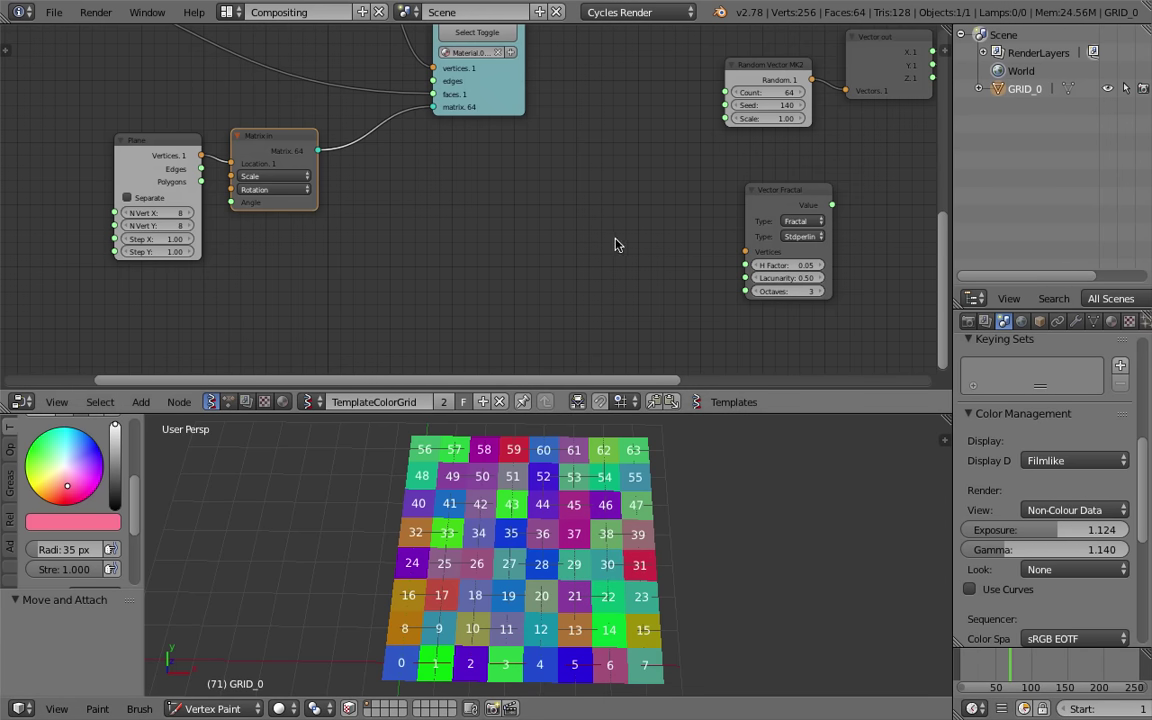
Reposition the Vector Fractal, 8 by 8 Plane and Matrix in nodes to make room for a new link
left_click_drag(755, 232, 660, 212)
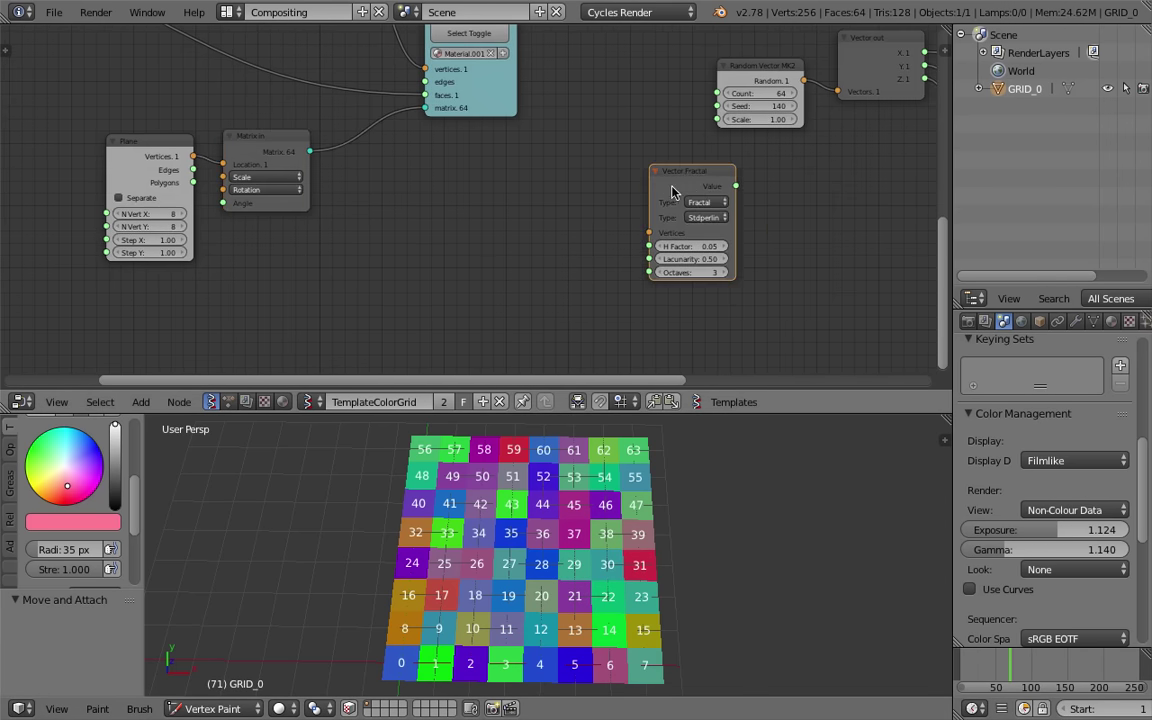
middle_click_drag(444, 158, 416, 155)
scroll(400, 150, "down", 1)
middle_click_drag(396, 150, 403, 176)
left_click_drag(168, 184, 114, 184)
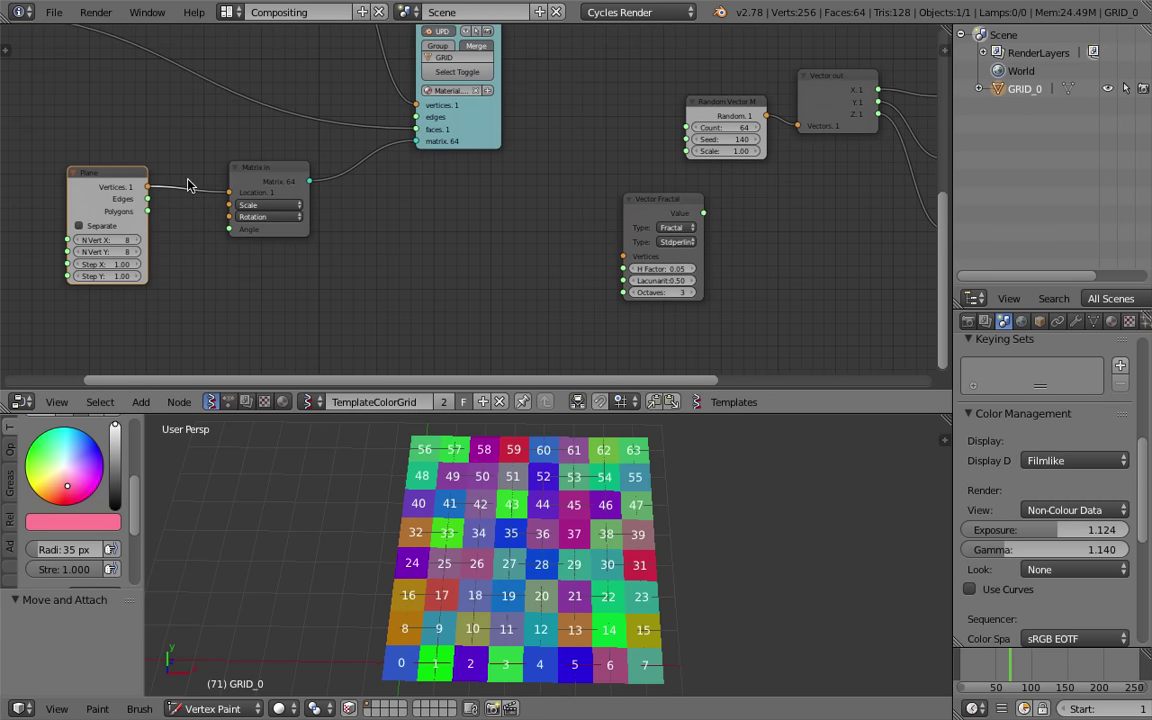
left_click(245, 170)
left_click_drag(245, 170, 232, 154)
Connect the 8 by 8 Plane's Vertices output to the Vector Fractal Vertices input and save the file
left_click(124, 190)
left_click_drag(123, 187, 626, 257)
middle_click_drag(557, 234, 250, 266)
scroll(250, 266, "down", 3)
scroll(383, 267, "up", 2)
key("ctrl+s")
left_click(342, 263)
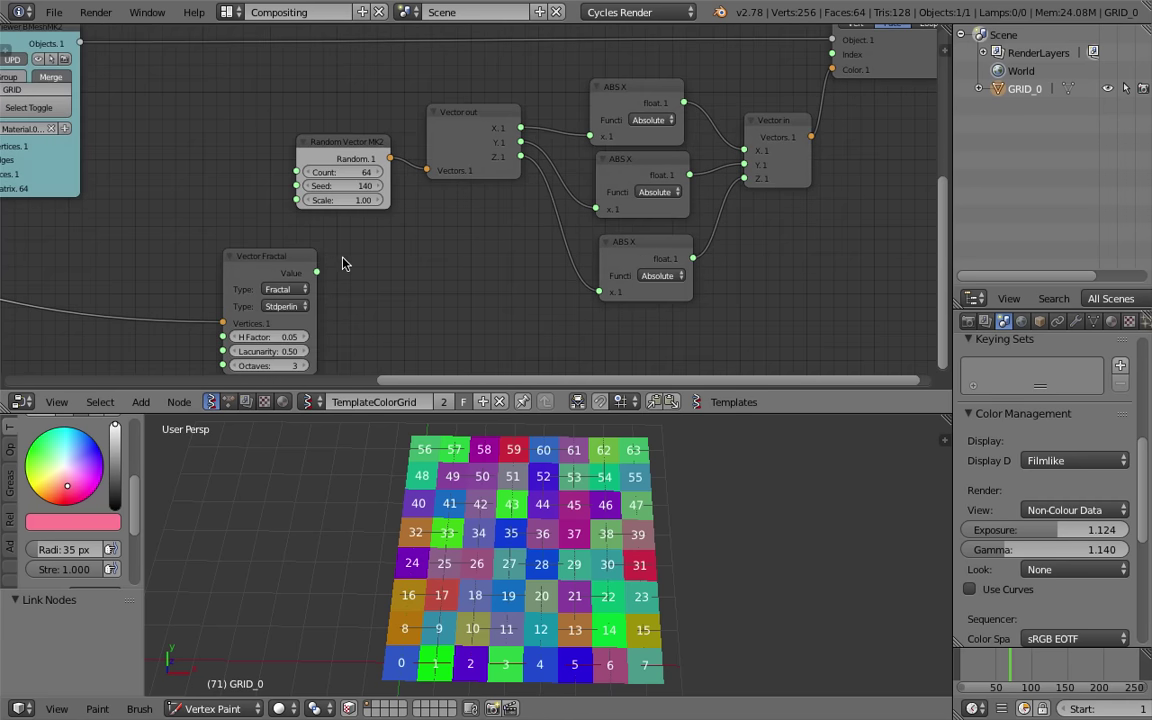
Connect the Vector Fractal Value output to the Vertex color new Color input and set the current frame to 35
scroll(288, 252, "down", 3)
left_click_drag(318, 270, 738, 71)
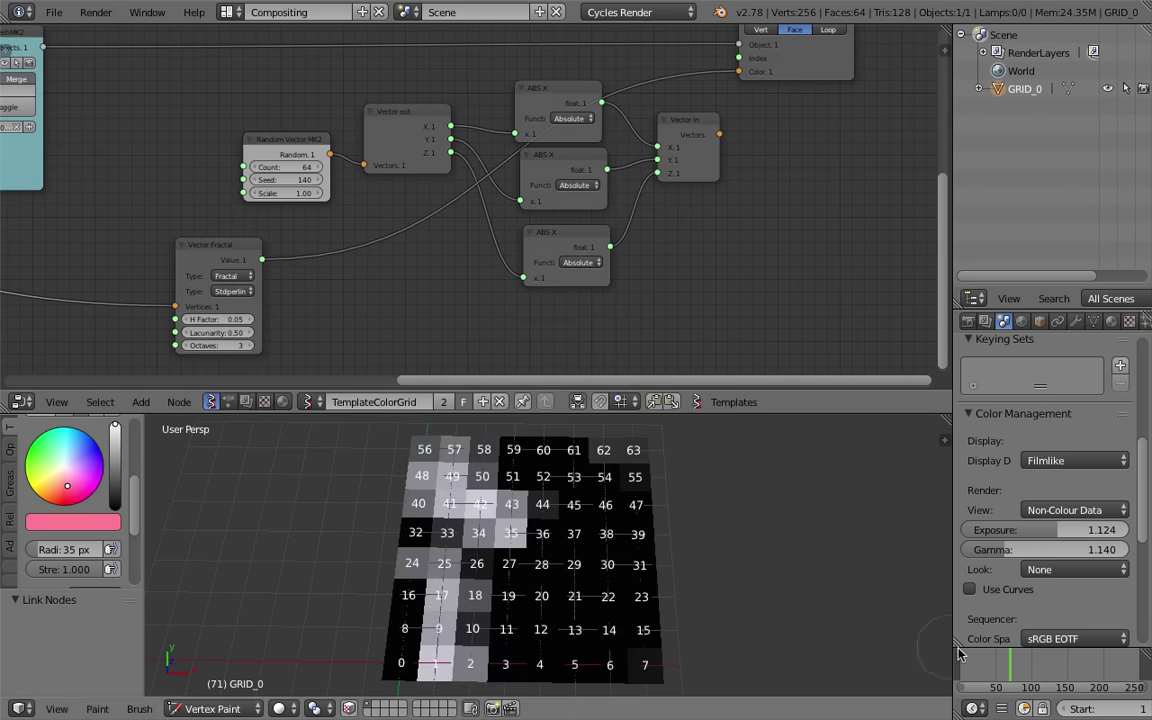
left_click(985, 664)
middle_click_drag(559, 265, 610, 256)
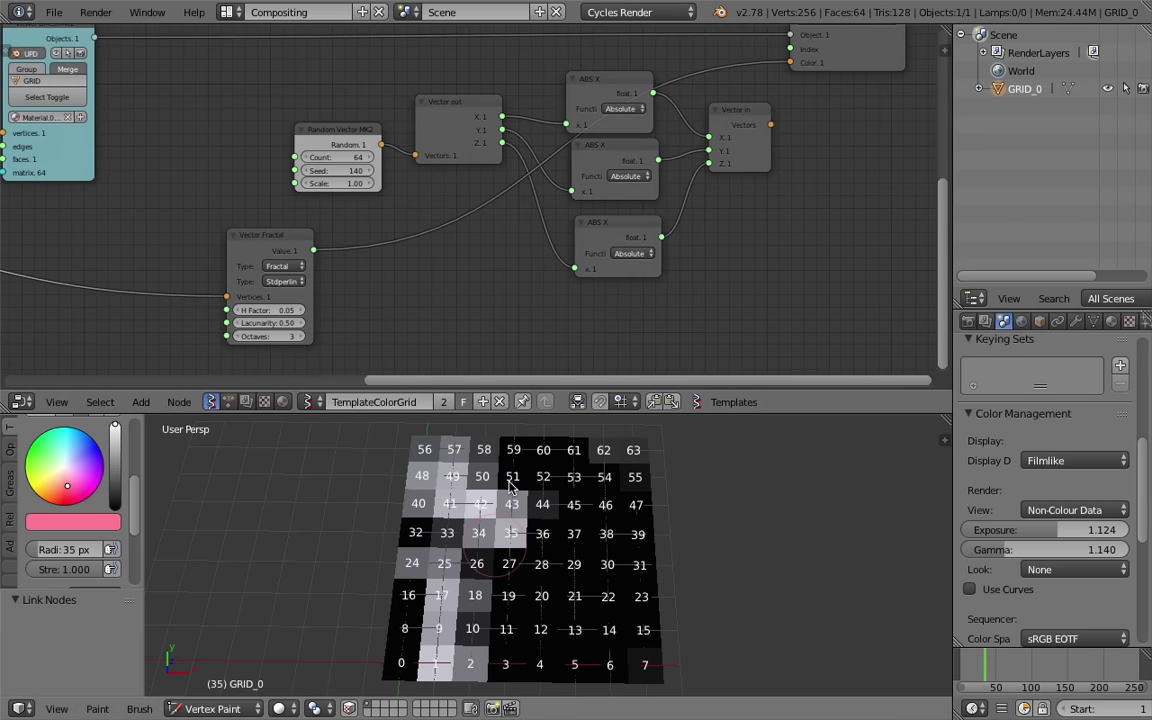
middle_click_drag(522, 322, 640, 314)
scroll(409, 318, "up", 1)
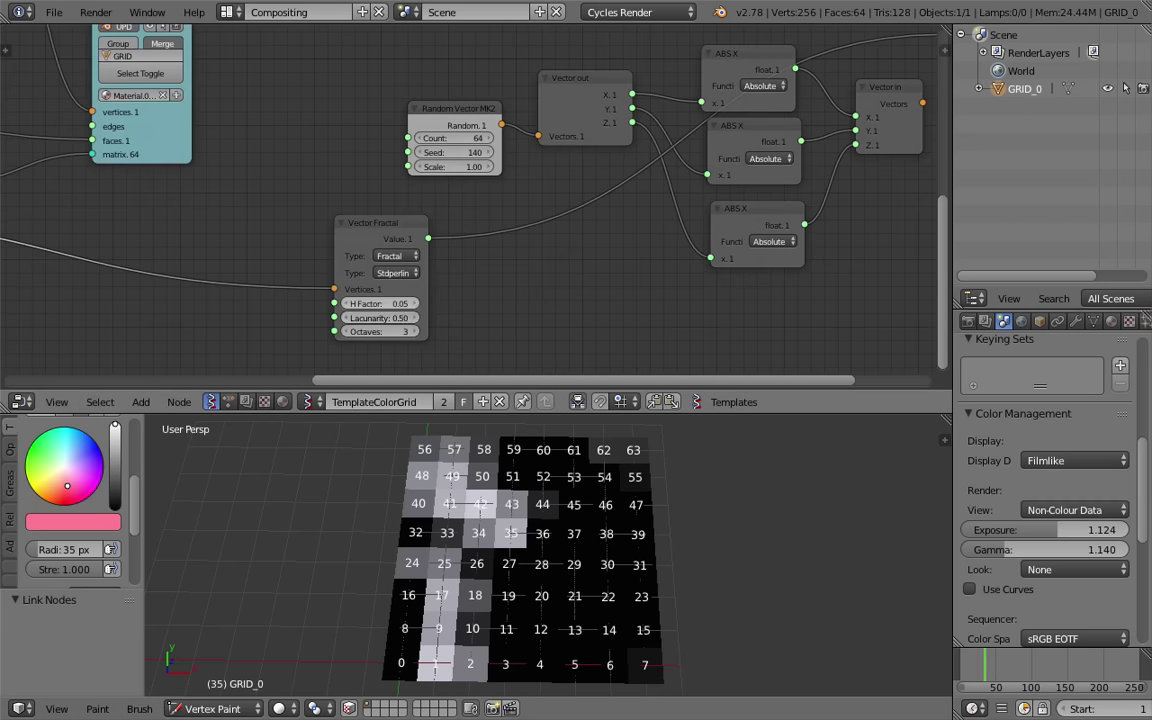
Adjust the H Factor of the Vector Fractal node and reposition the node
mouse_move(392, 306)
left_mouse_down()
mouse_move(418, 320)
mouse_move(500, 320)
mouse_move(401, 333)
mouse_move(399, 306)
mouse_move(420, 306)
mouse_move(399, 307)
left_mouse_up()
left_click(395, 306)
scroll(321, 305, "down", 3)
middle_click_drag(321, 305, 465, 257)
left_click_drag(548, 215, 575, 238)
Set N Vert X and N Vert Y of the 8 by 8 Plane node to 20
scroll(570, 556, "down", 2)
middle_click_drag(496, 226, 735, 383)
scroll(387, 252, "down", 1)
scroll(372, 238, "down", 1)
scroll(360, 226, "up", 2)
middle_click_drag(391, 136, 458, 108)
middle_click_drag(368, 225, 440, 177)
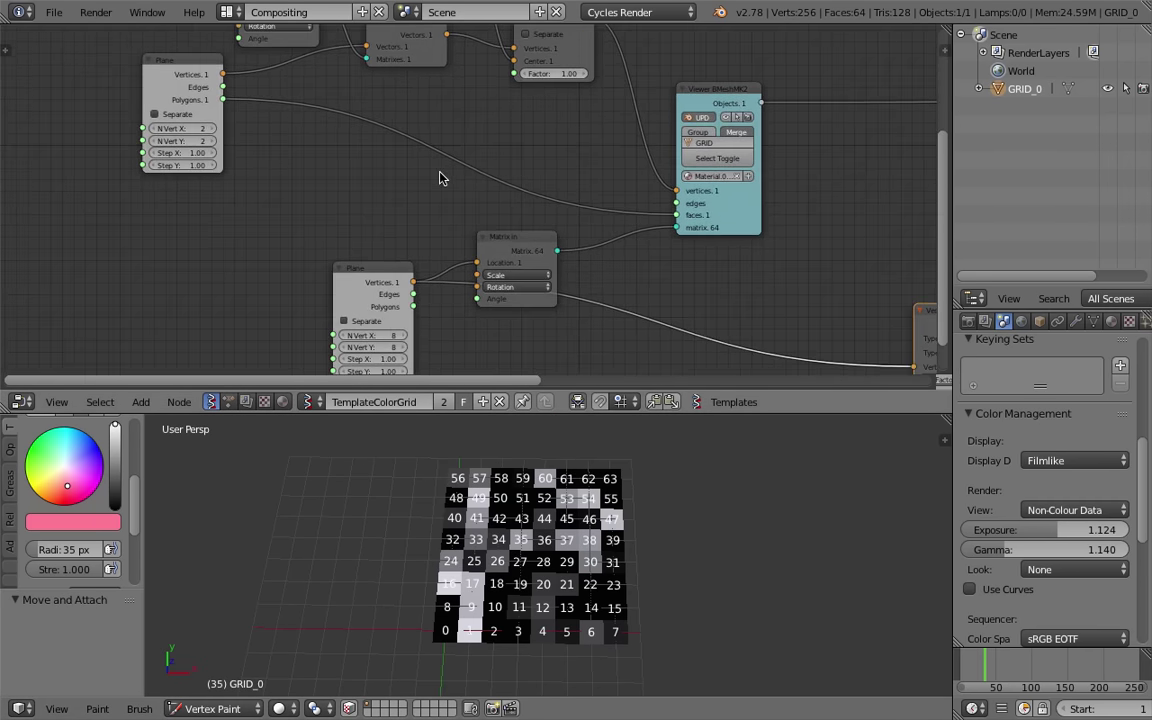
middle_click_drag(409, 285, 420, 251)
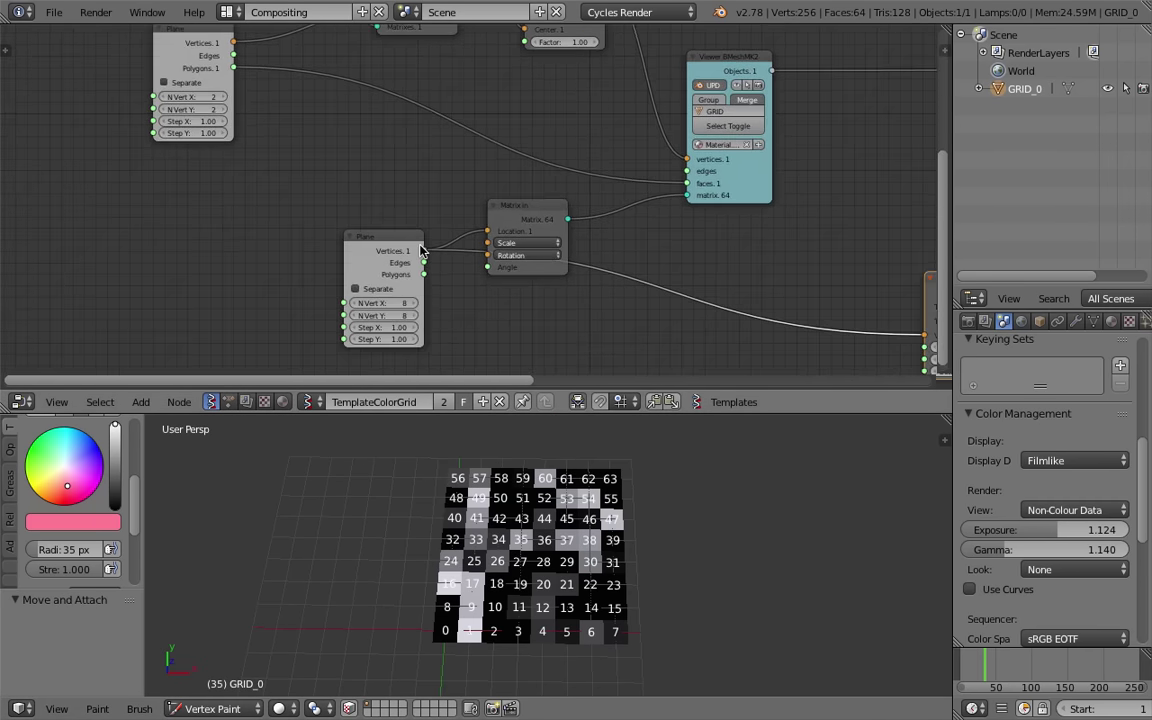
left_click(391, 303)
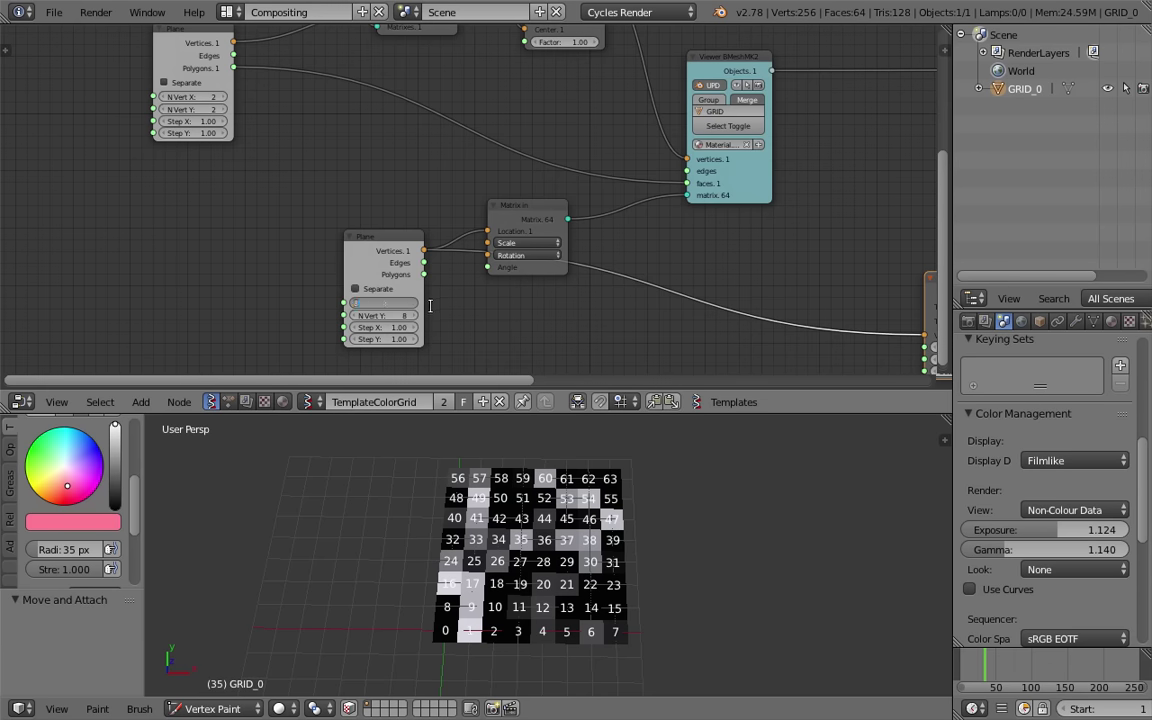
type("20")
key("Tab")
type("20")
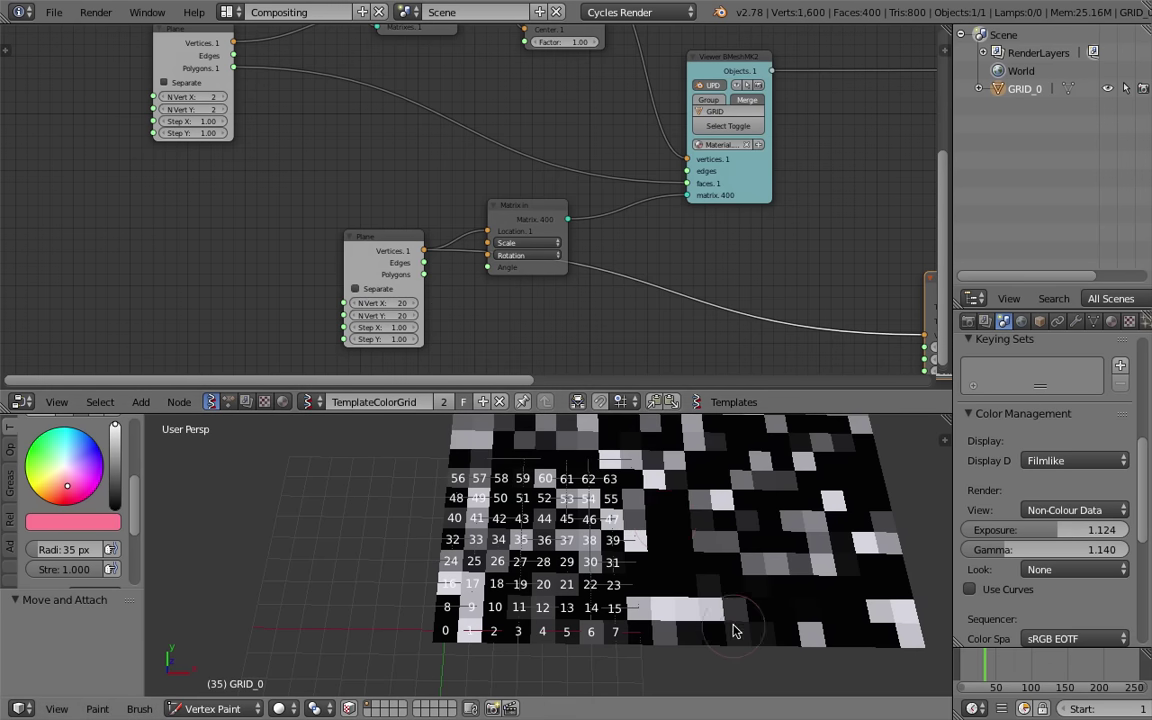
key("Return")
scroll(723, 550, "down", 2)
middle_click_drag(710, 547, 626, 578, "shift")
middle_click_drag(669, 493, 650, 541)
Set the current frame to 30 and turn off the index number display of the Viewer Index node
left_click(982, 664)
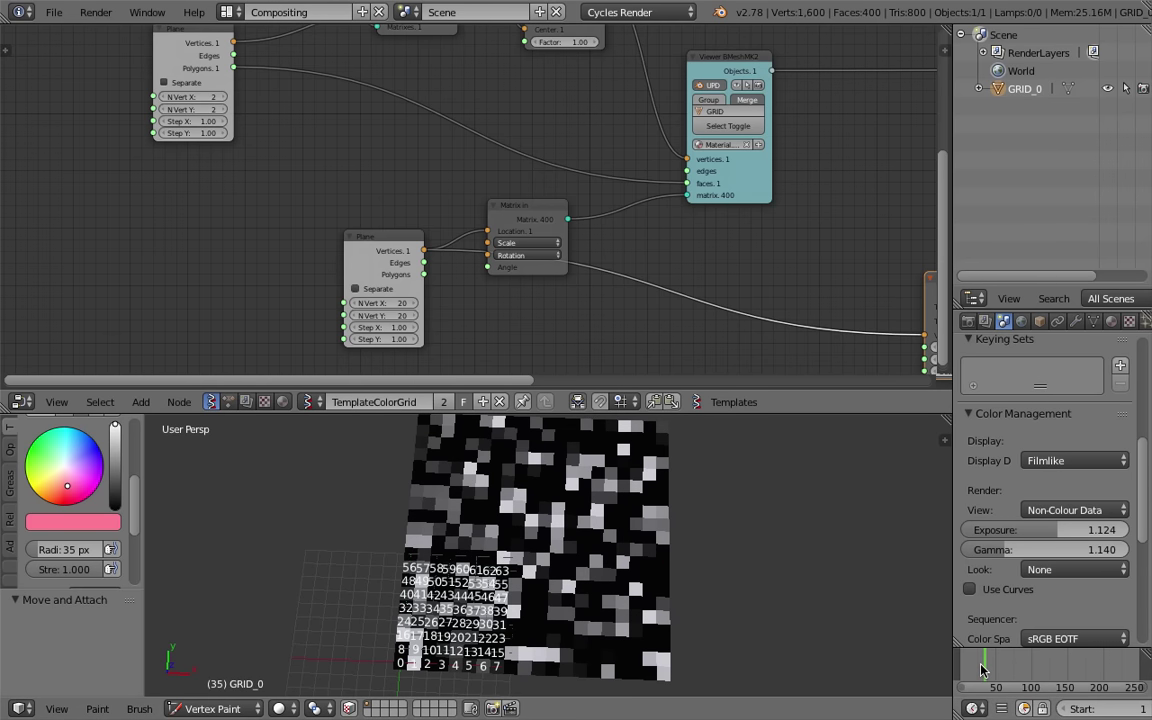
middle_click_drag(831, 93, 520, 295)
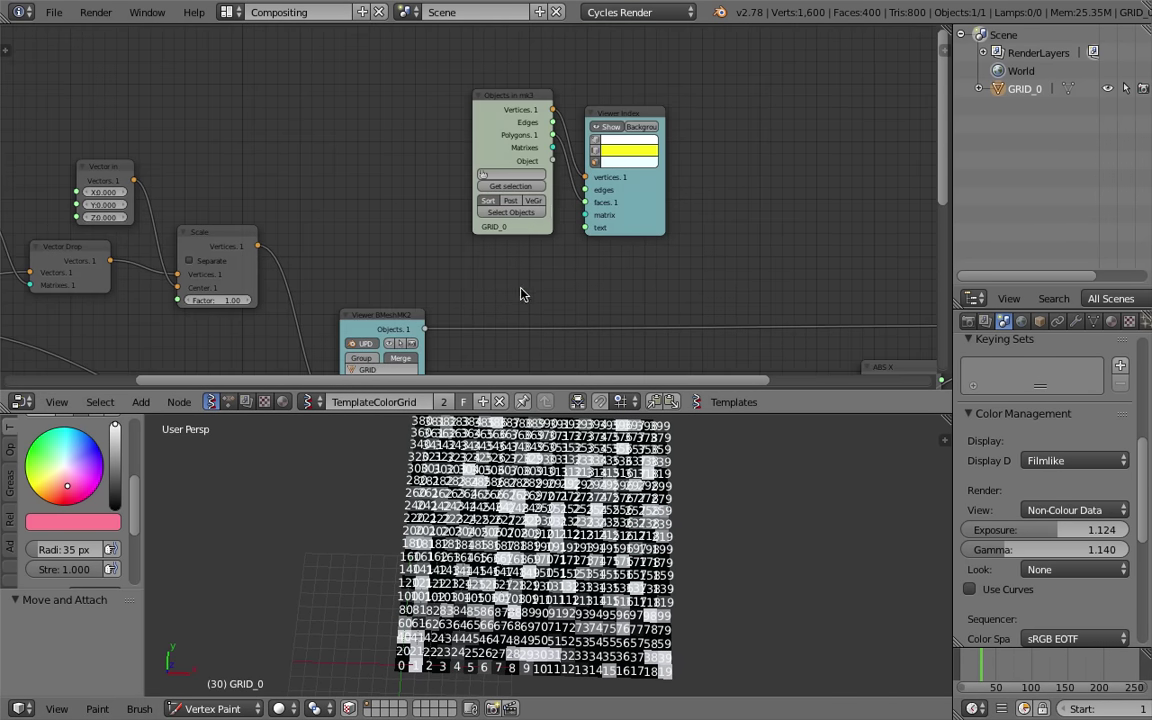
left_click(607, 127)
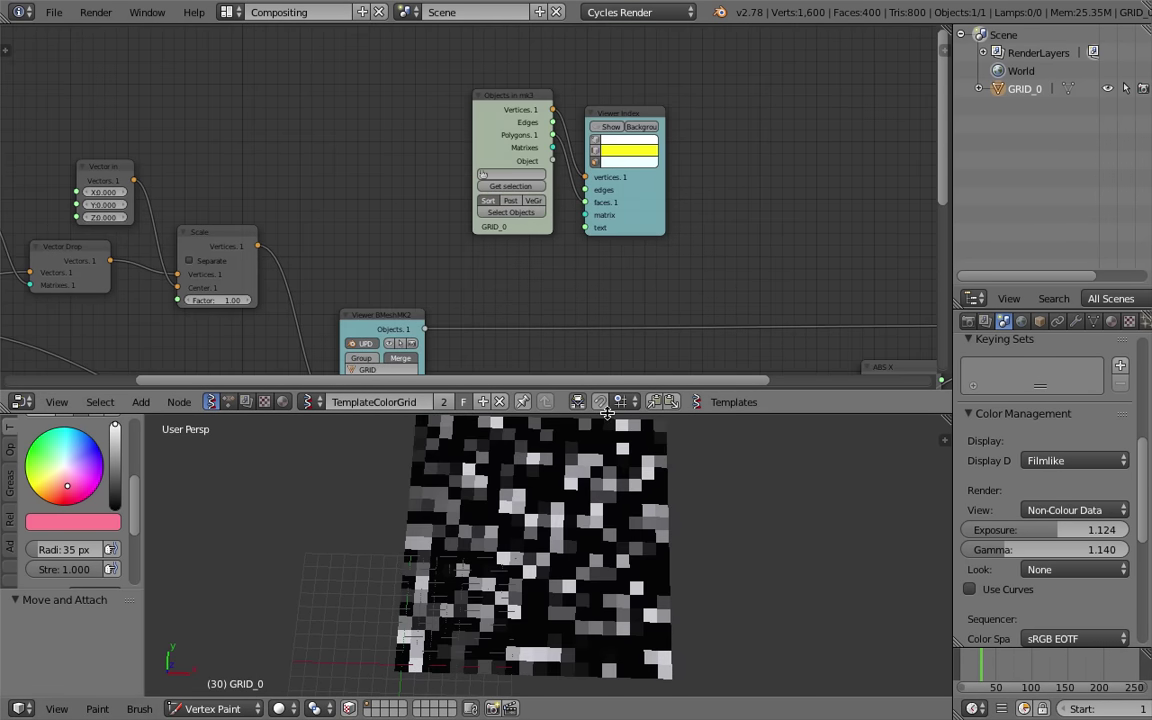
Enlarge the 3D view and set the Vector Fractal node's H Factor to 3.38 and Lacunarity to 0.65
left_click_drag(603, 413, 610, 222)
scroll(643, 463, "up", 4)
scroll(645, 463, "down", 2)
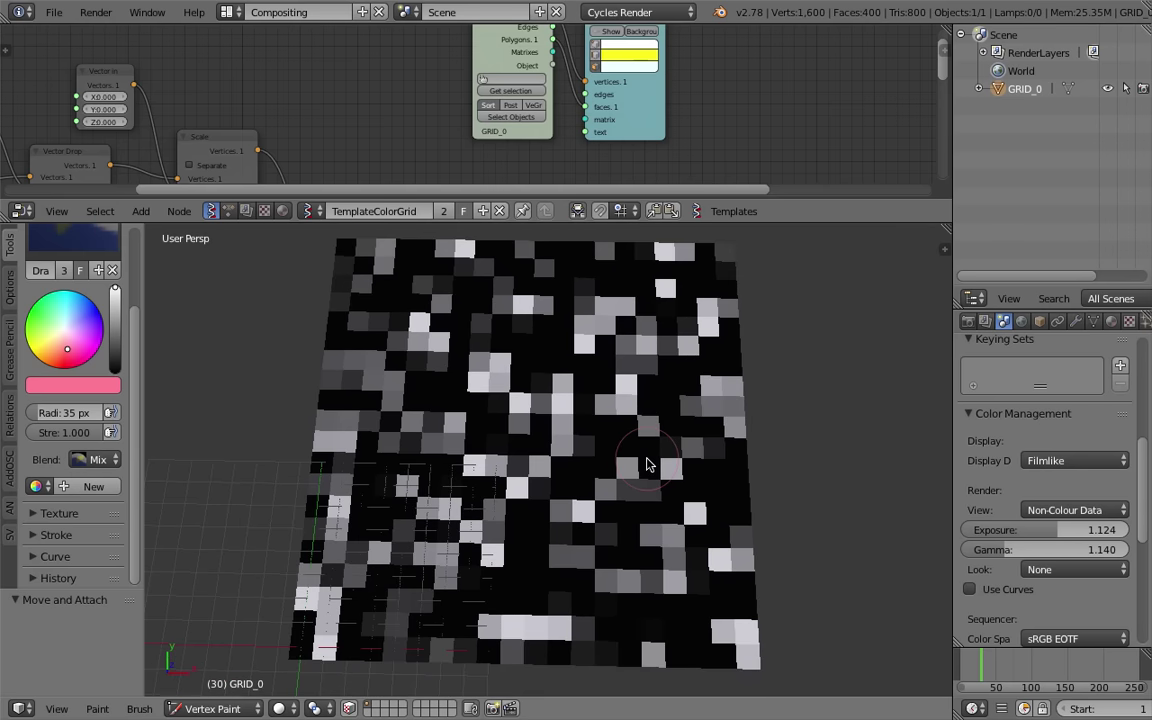
scroll(481, 138, "down", 2)
middle_click_drag(481, 138, 452, 63)
middle_click_drag(404, 185, 391, 144)
middle_click_drag(504, 188, 398, 76)
middle_click_drag(453, 133, 455, 71)
scroll(430, 108, "up", 2)
middle_click_drag(424, 138, 430, 101)
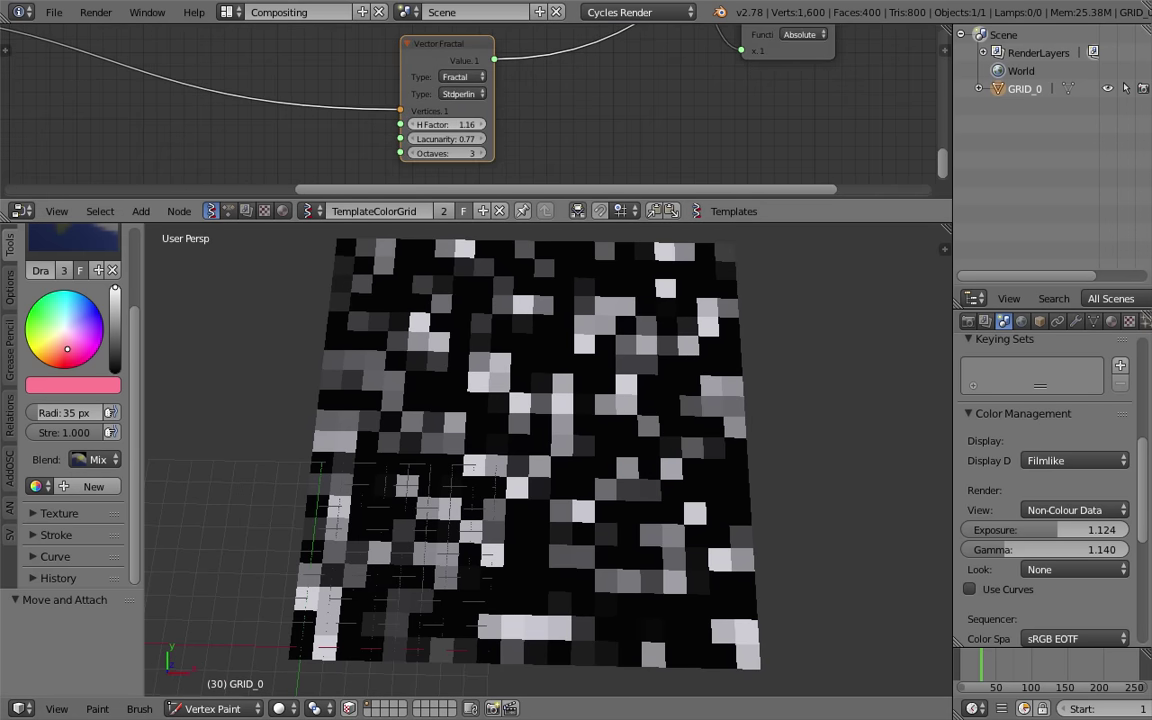
mouse_move(430, 124)
left_mouse_down()
mouse_move(518, 124)
mouse_move(455, 124)
mouse_move(466, 124)
mouse_move(456, 139)
mouse_move(472, 139)
mouse_move(428, 139)
mouse_move(447, 128)
left_mouse_up()
left_click_drag(455, 138, 431, 154)
Set the Vector Fractal node's Octaves to 4 and Lacunarity to 0.92
left_click(473, 155)
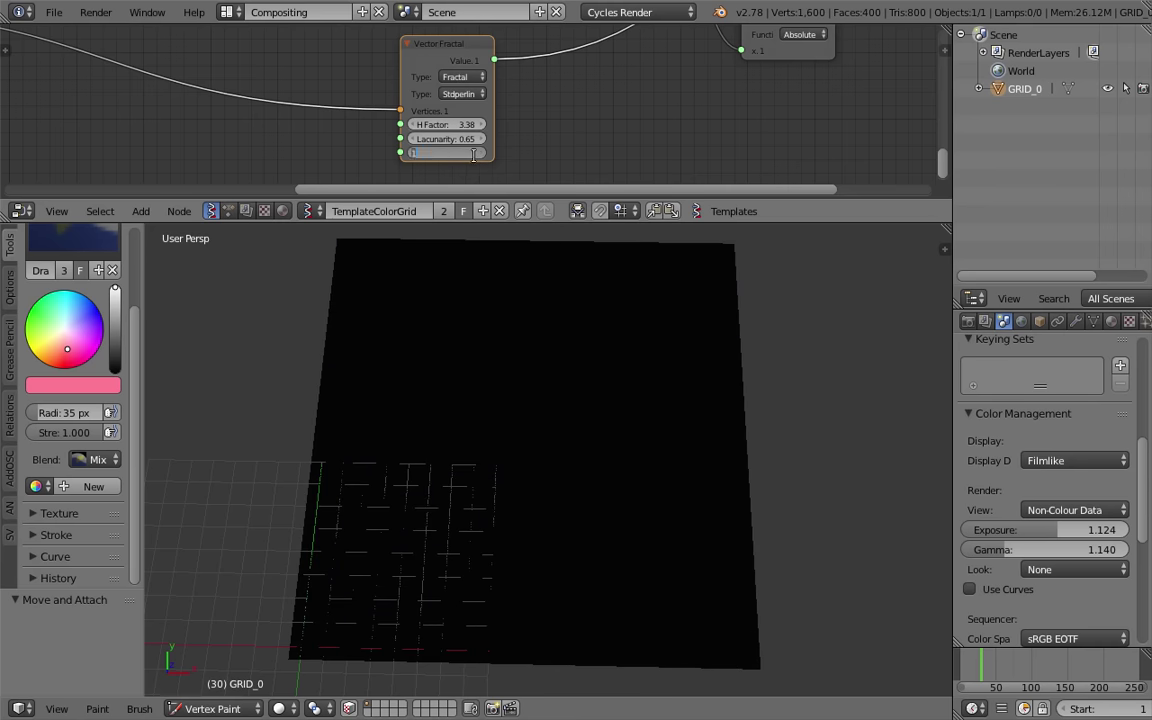
left_click(543, 160)
left_click(483, 154)
left_click(483, 154)
left_click(483, 154)
left_click(483, 154)
left_click(483, 154)
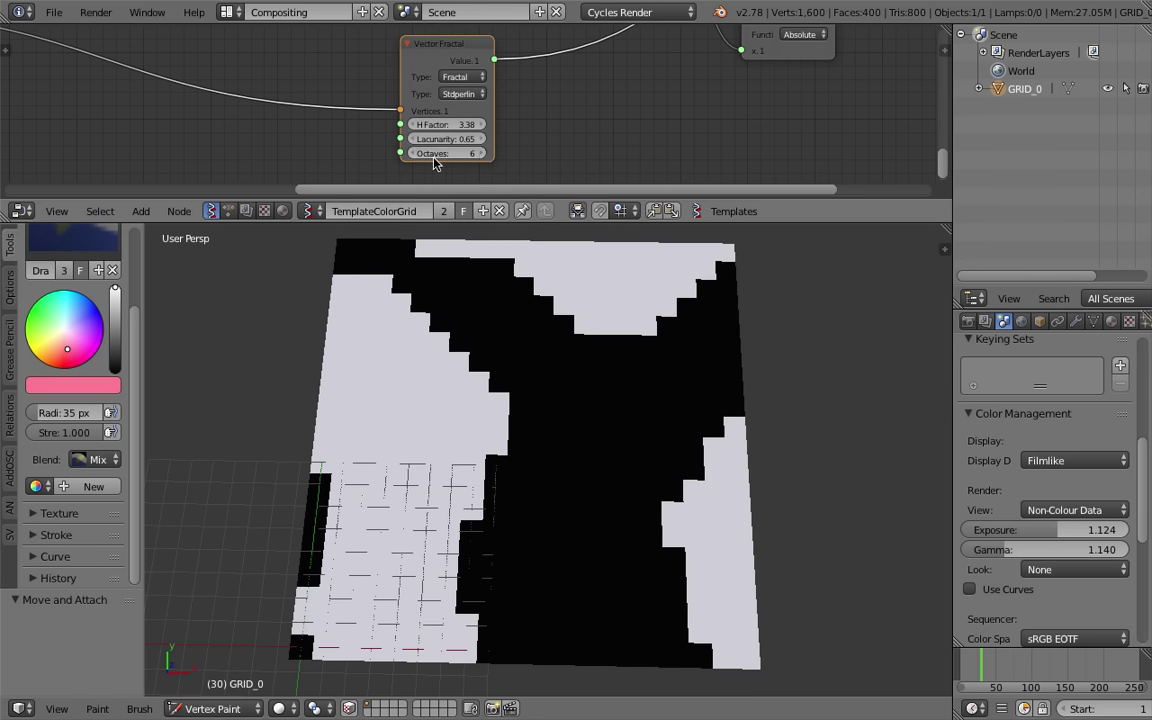
left_click_drag(434, 157, 458, 138)
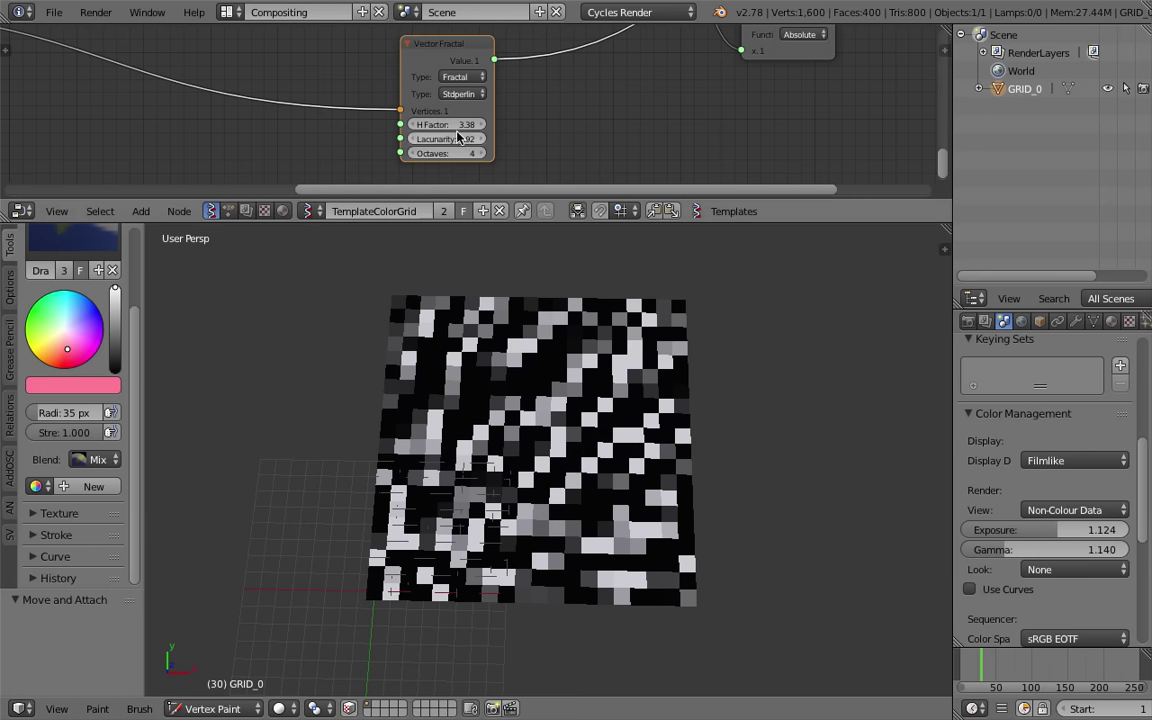
Move the 20 by 20 Plane and Vector Fractal nodes farther apart and save over sv_grid_creation_005.blend
scroll(330, 119, "down", 4)
scroll(486, 138, "down", 3)
middle_click_drag(228, 116, 443, 138)
scroll(446, 132, "up", 3)
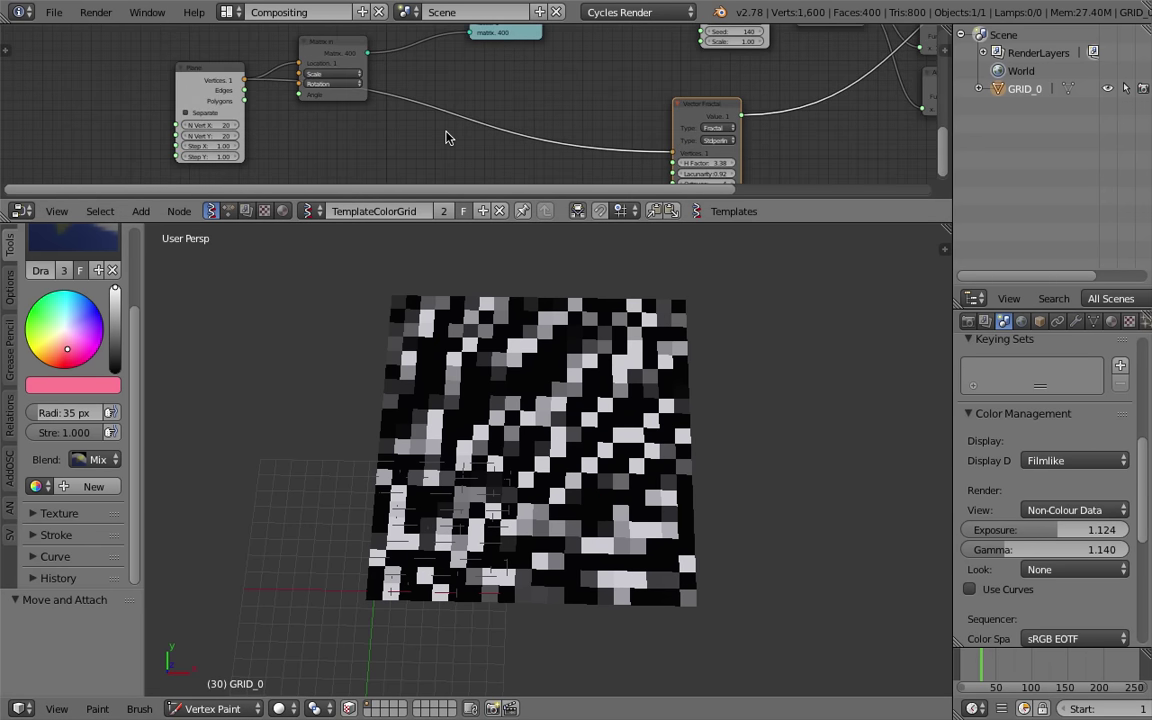
left_click_drag(201, 82, 165, 94)
left_click_drag(690, 108, 703, 128)
middle_click_drag(597, 97, 583, 62)
key("ctrl+s")
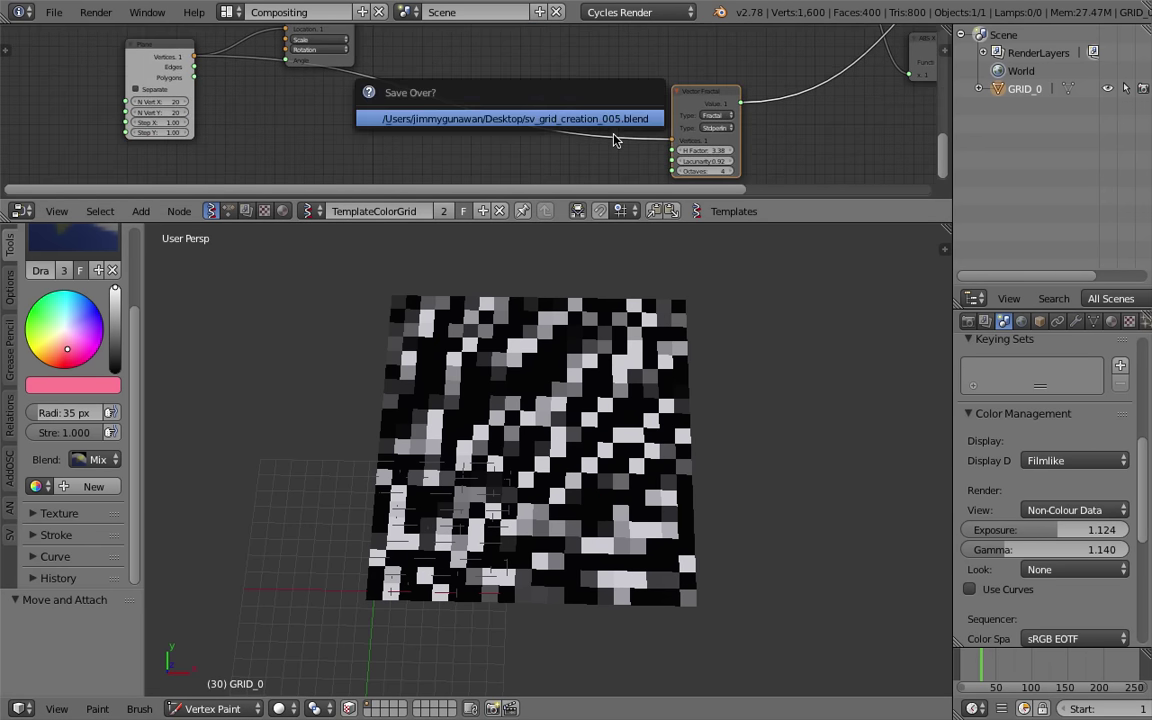
key("Return")
Enlarge the node editor and insert a Vector Math MK2 node on the link between the Plane and Vector Fractal nodes
left_click_drag(634, 222, 645, 288)
scroll(413, 132, "up", 2)
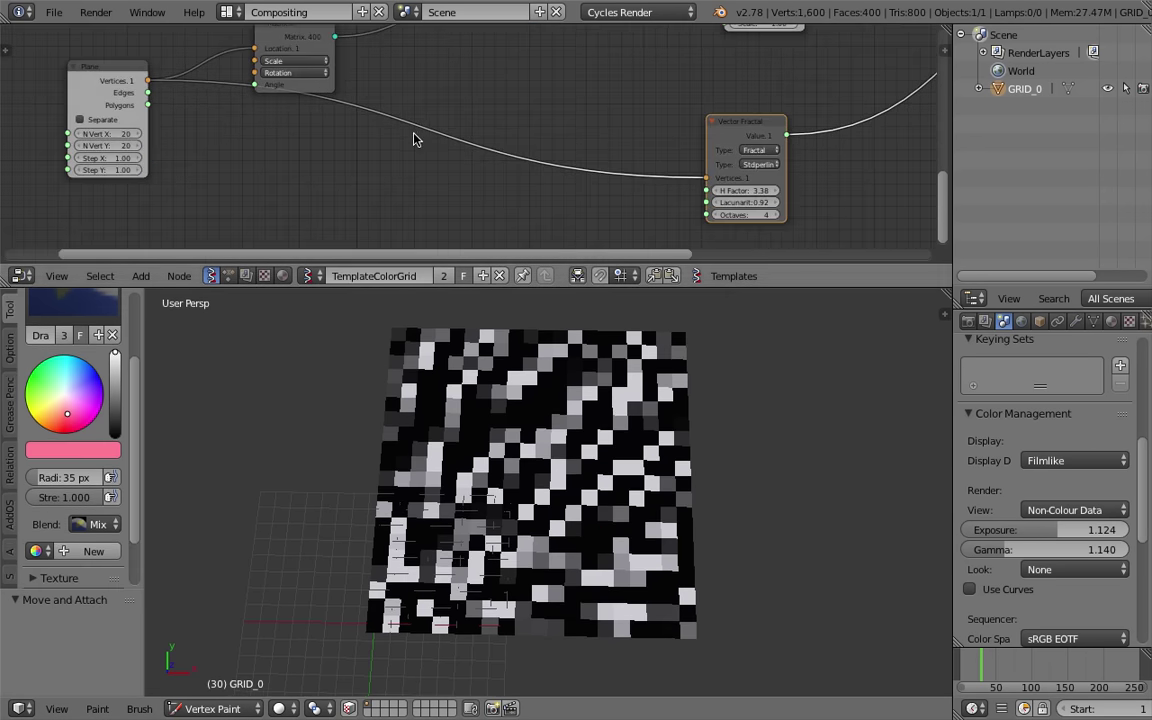
middle_click_drag(421, 141, 417, 129)
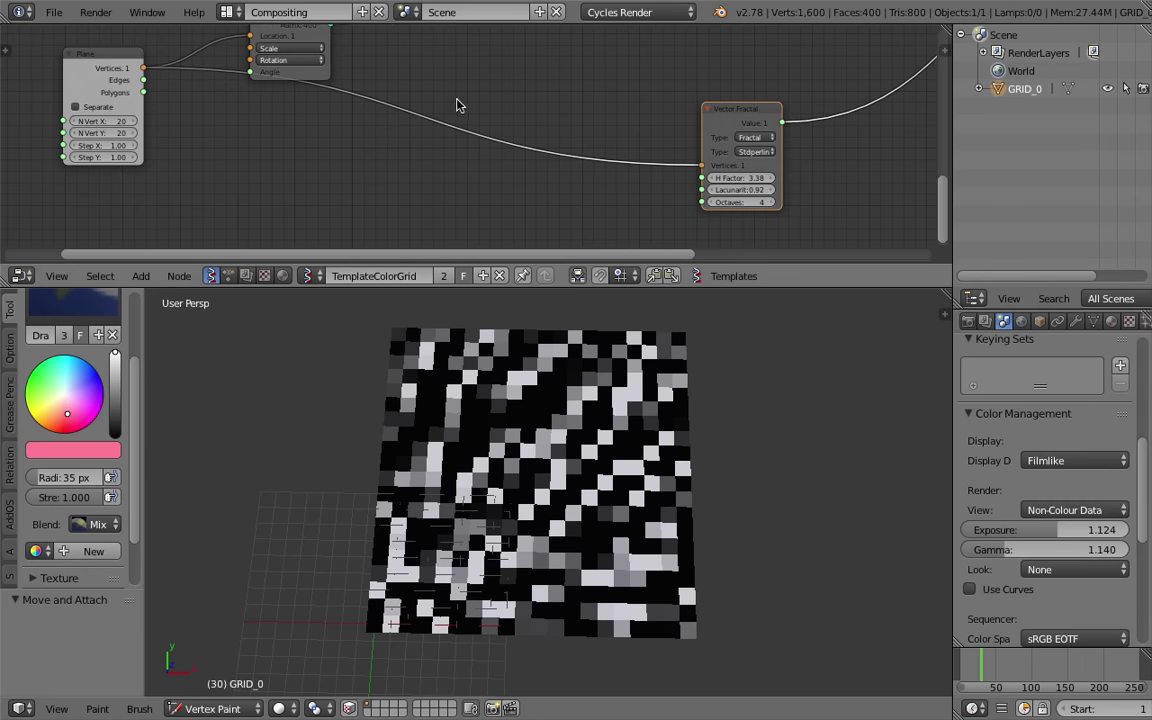
key("space")
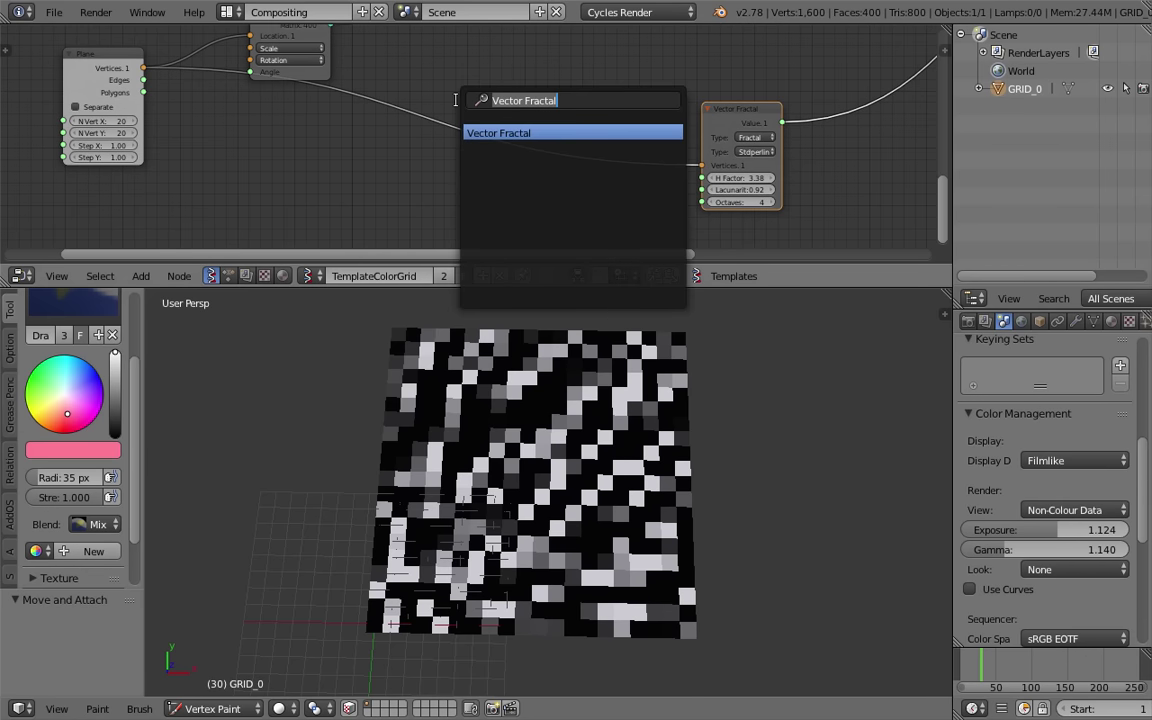
type("vector ma")
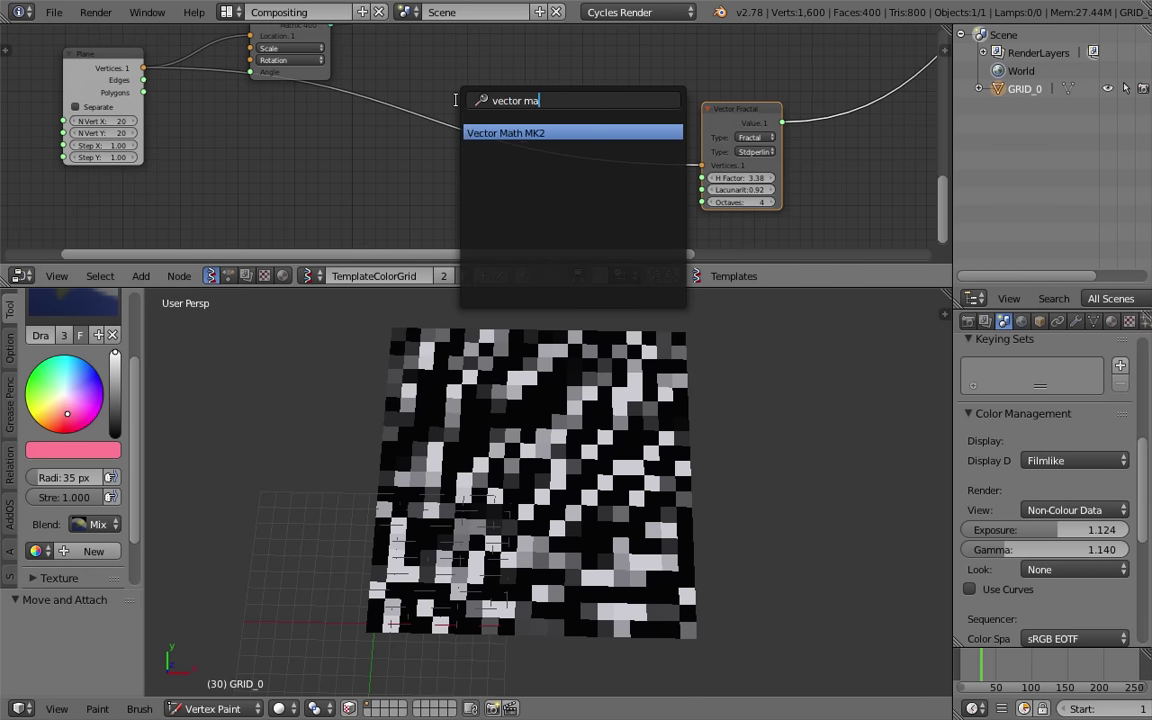
key("Return")
left_click(512, 130)
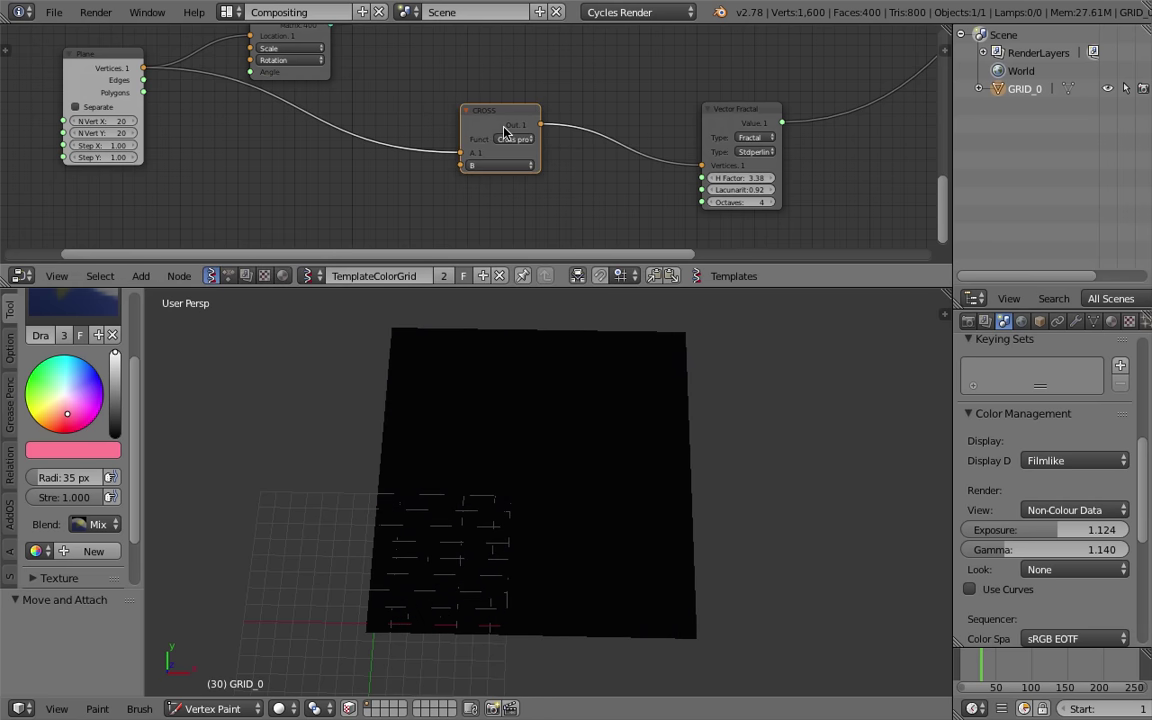
Switch the new vector math node to Multiply Scalar and set its amount to 0.34
left_click(512, 140)
left_click(522, 291)
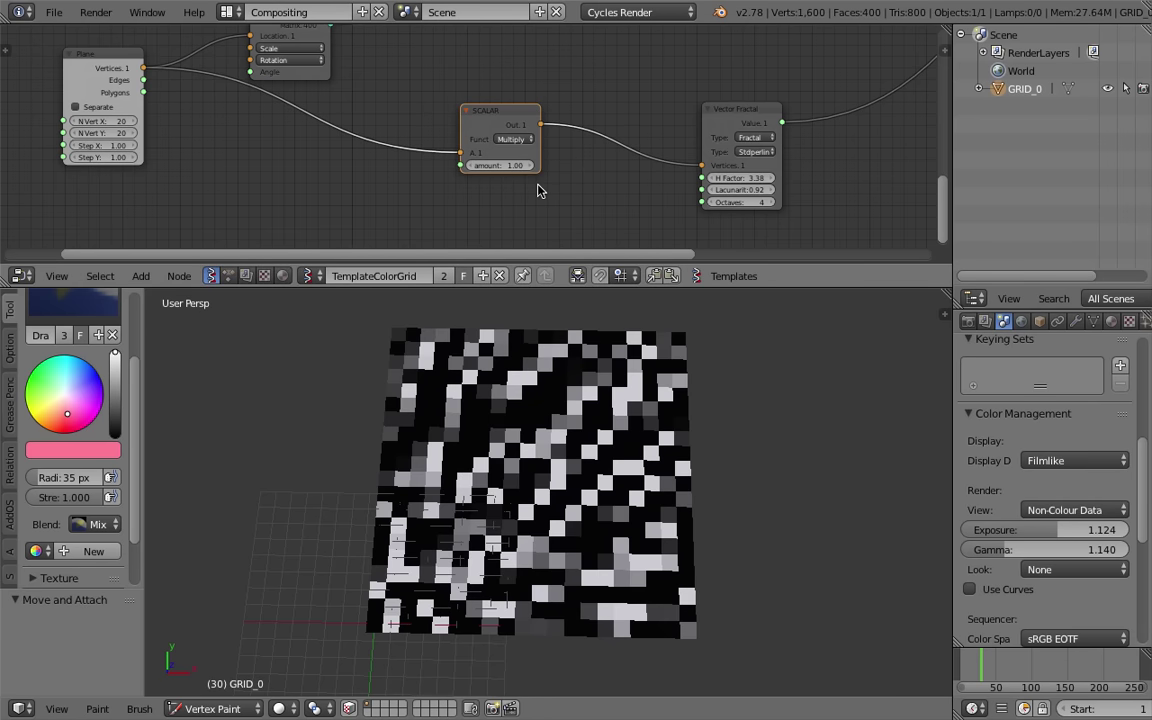
left_click_drag(500, 165, 456, 165)
Set both N Vert X and N Vert Y of the 20 by 20 Plane node to 40
scroll(400, 170, "down", 5)
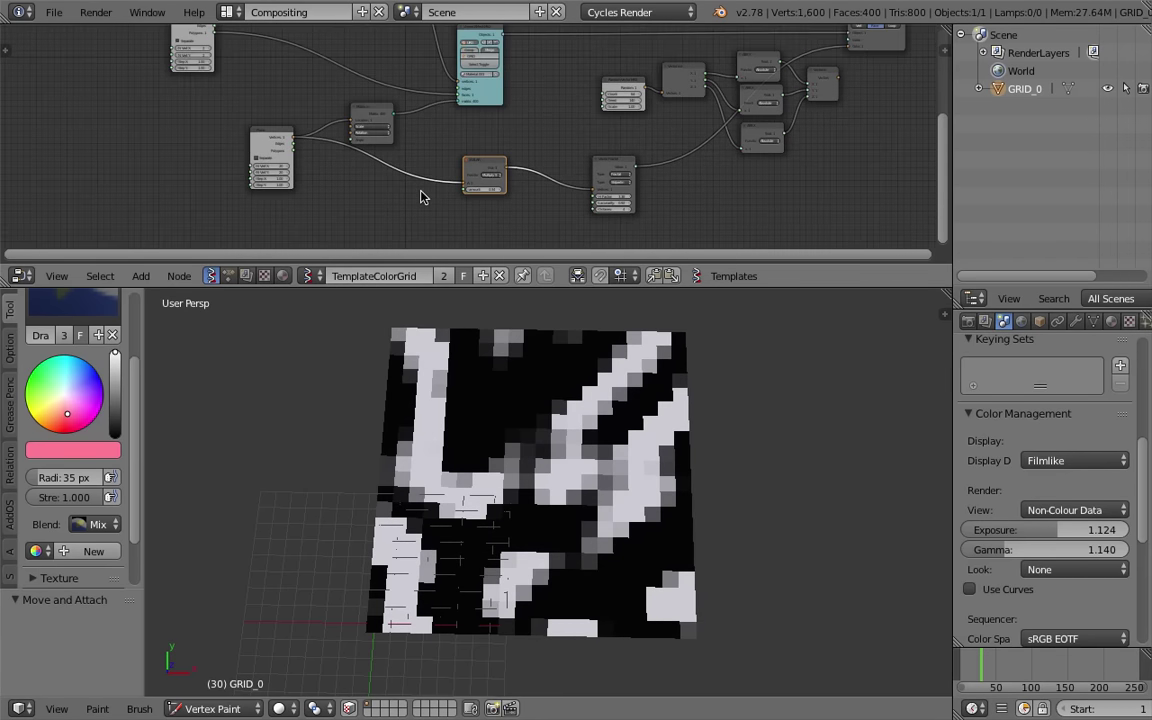
scroll(435, 202, "up", 5)
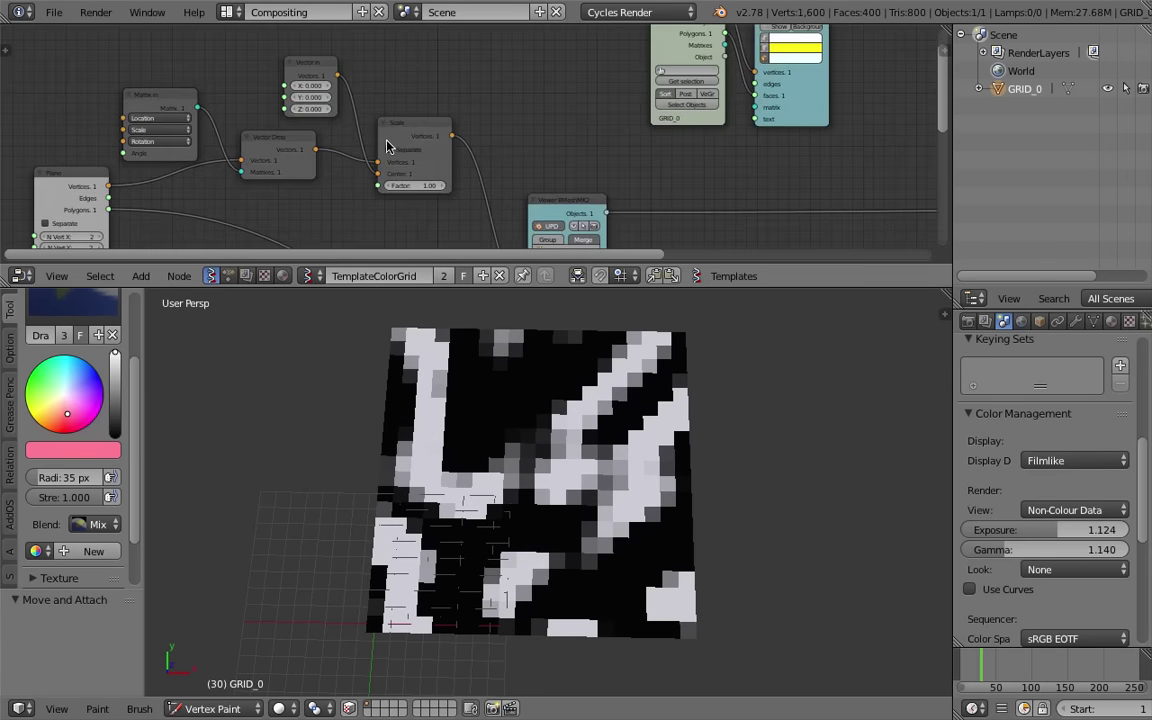
scroll(386, 144, "up", 2)
scroll(393, 220, "down", 2)
middle_click_drag(414, 120, 521, 138)
scroll(434, 214, "up", 2)
middle_click_drag(434, 214, 368, 113)
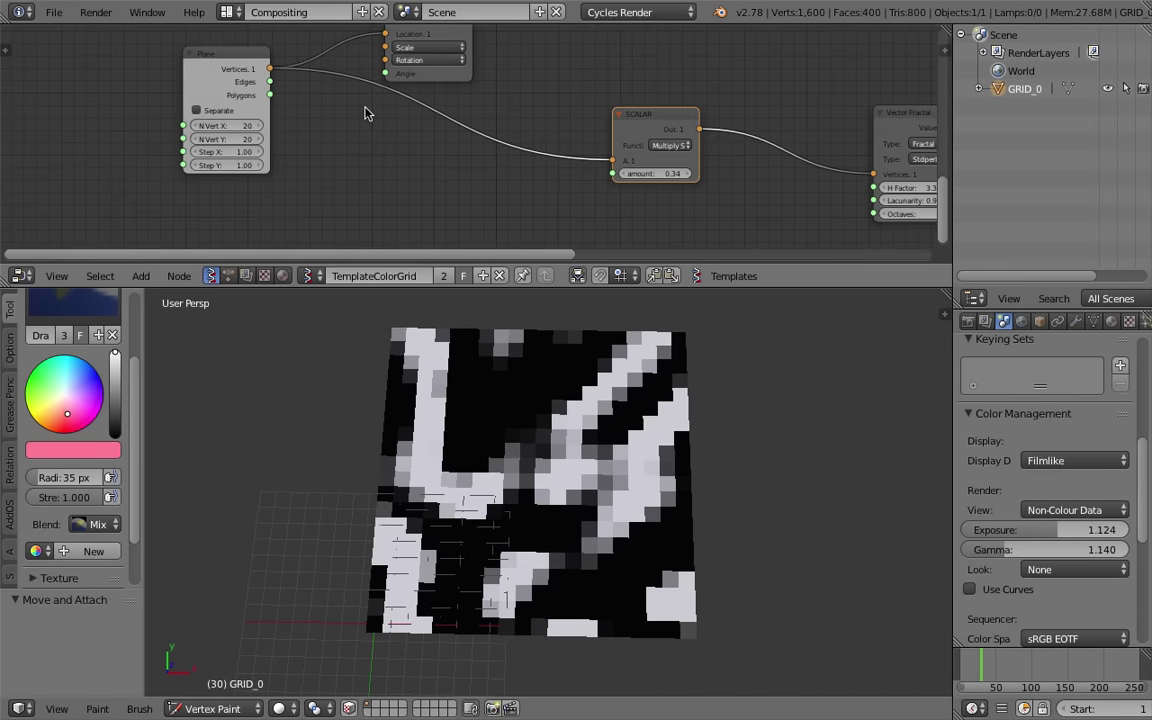
left_click(241, 124)
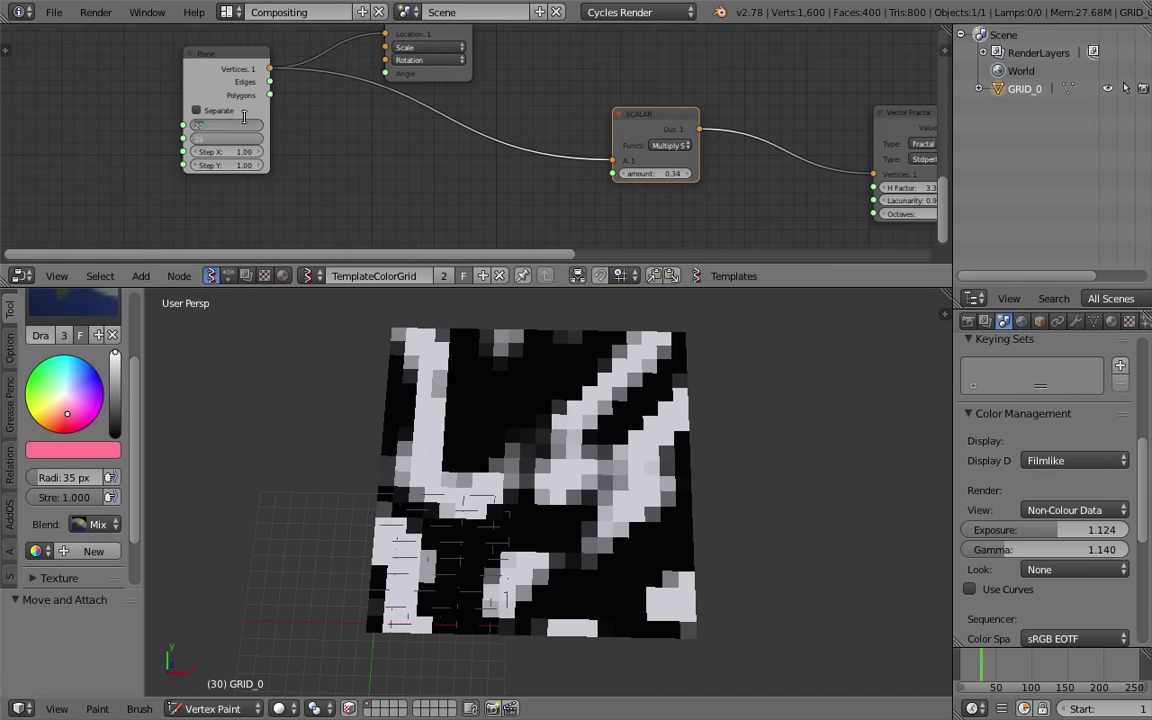
type("40")
key("Return")
scroll(805, 527, "down", 5)
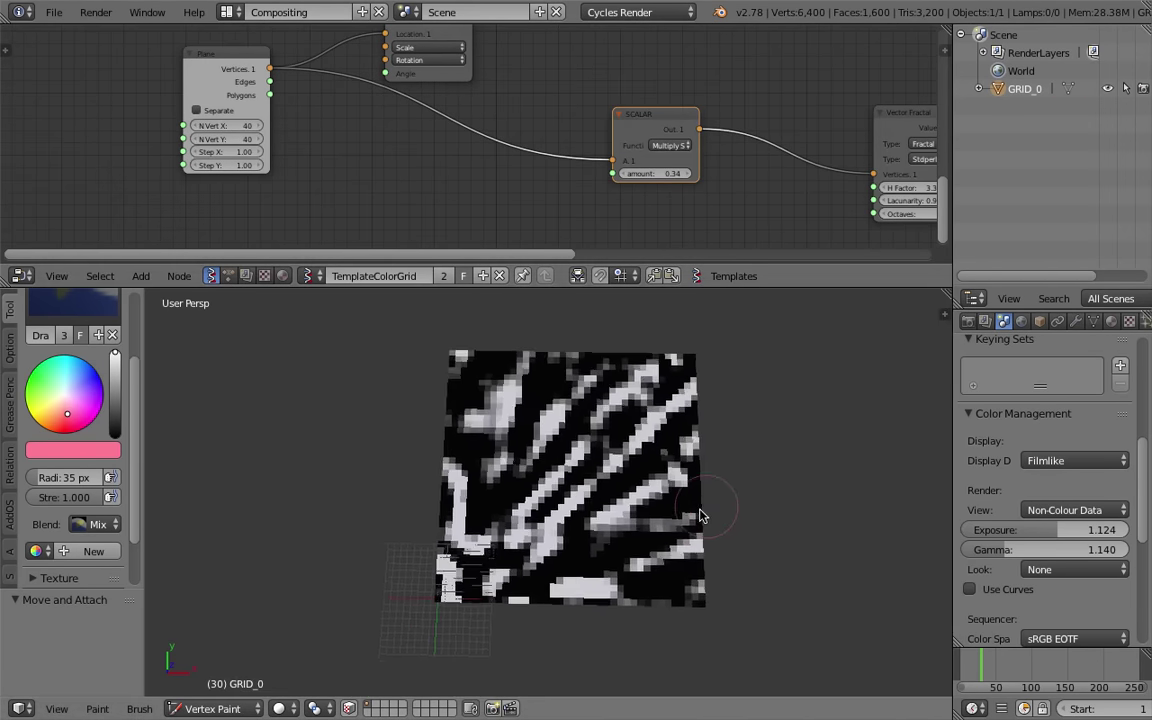
Set both N Vert X and N Vert Y of the 40 by 40 Plane node to 100
left_click(233, 126)
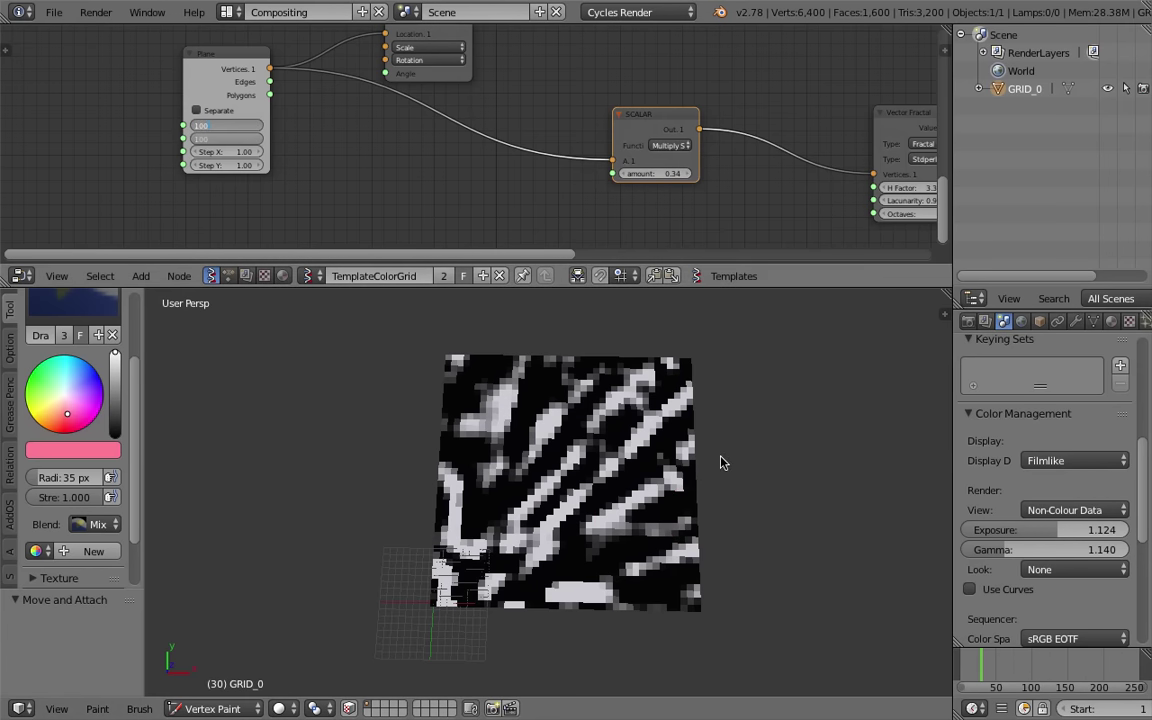
type("100")
key("Return")
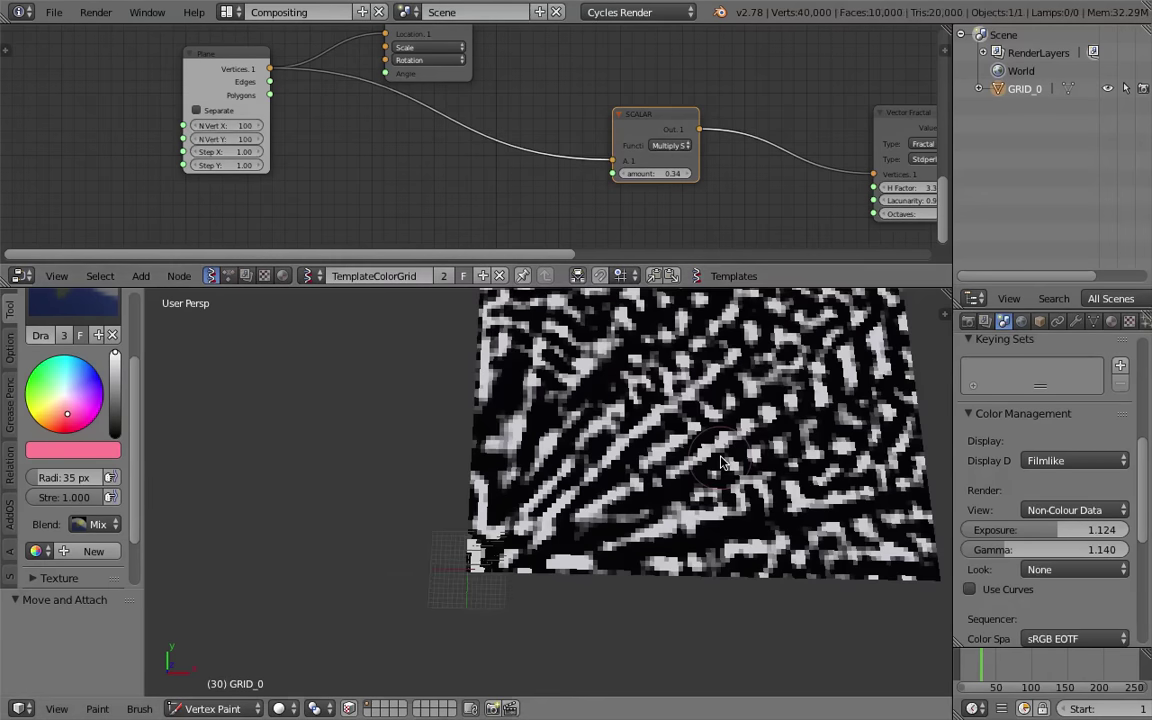
scroll(721, 457, "down", 3)
middle_click_drag(721, 457, 629, 522, "shift")
scroll(657, 548, "up", 2)
scroll(629, 522, "down", 1)
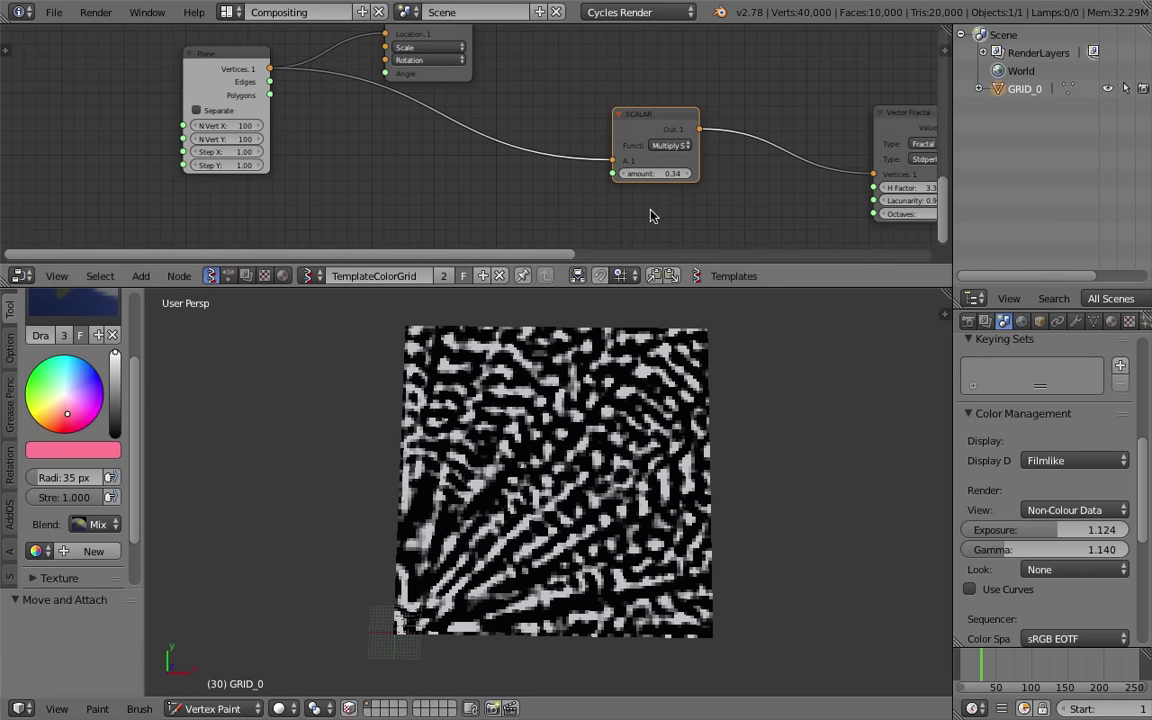
Move the Vector Fractal node closer to the Scalar node and set the scalar amount to 0.6
middle_click_drag(650, 213, 529, 224)
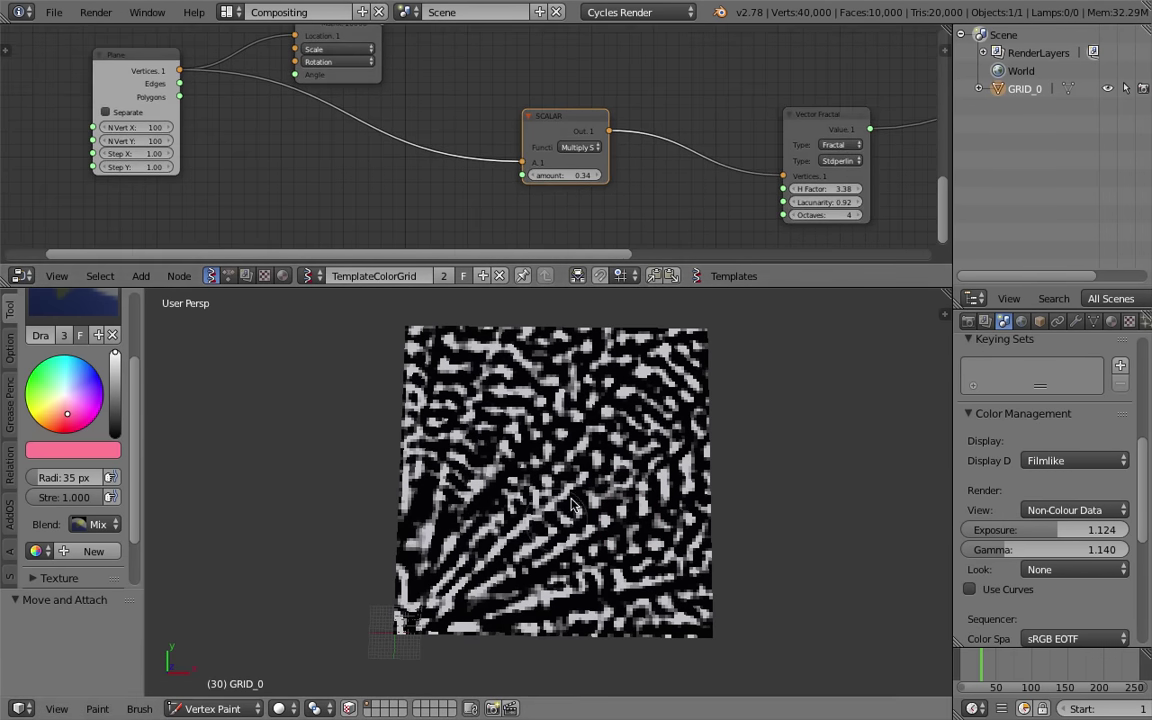
middle_click_drag(730, 216, 575, 197)
left_click_drag(681, 154, 626, 138)
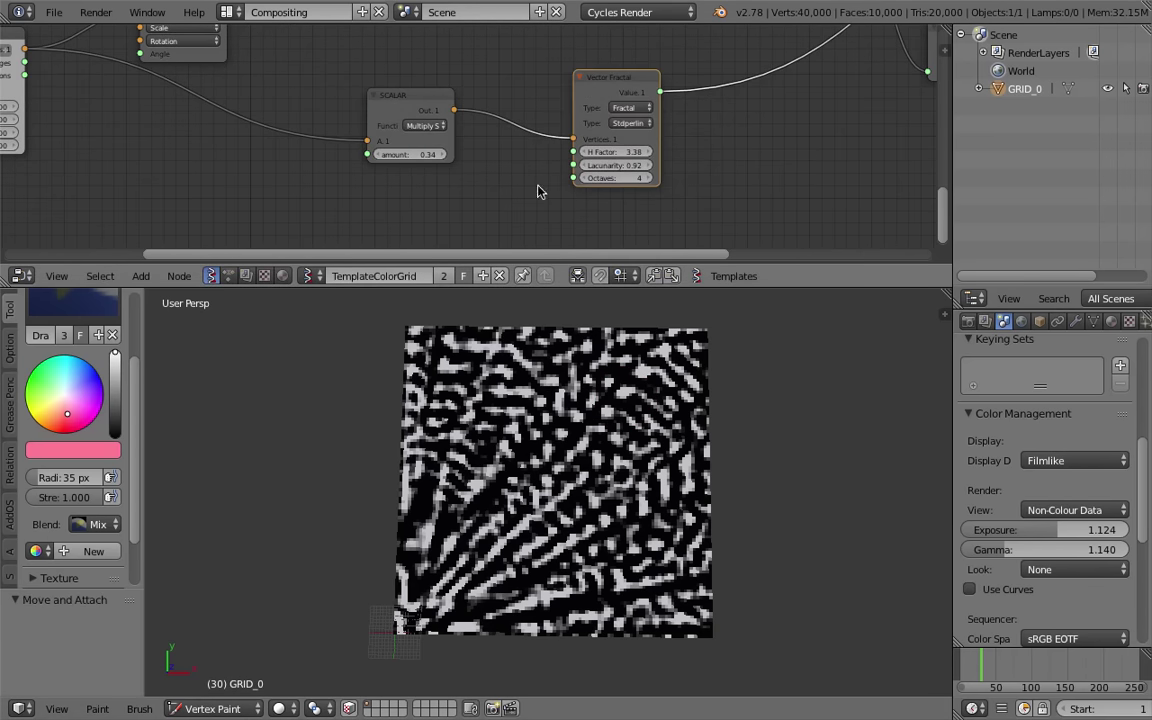
left_click(428, 155)
type("0.6")
key("Return")
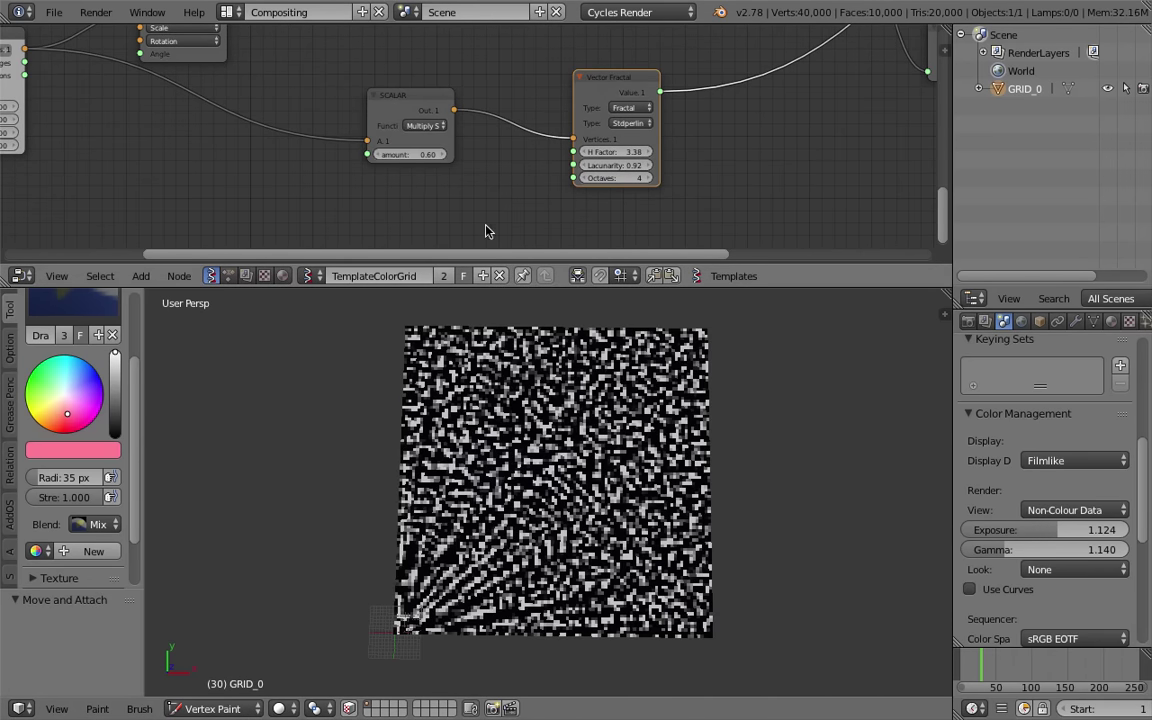
Set the Scalar node's amount to 0.3
left_click(416, 155)
type("0.3")
key("Return")
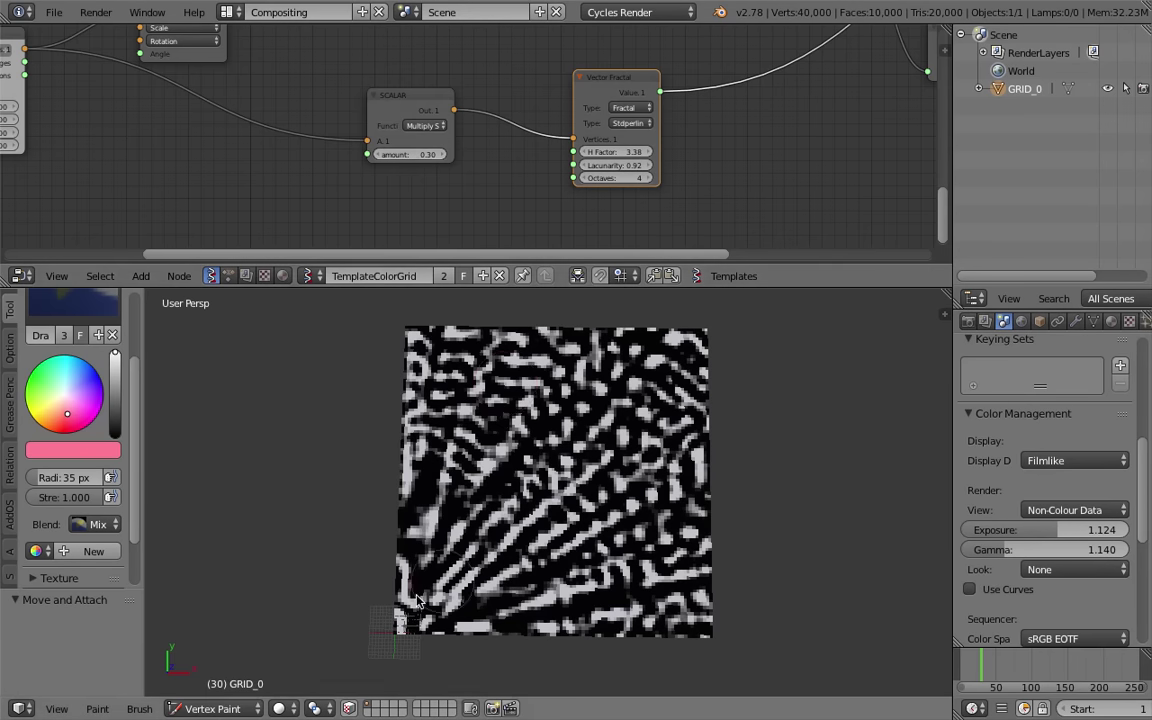
Paint a pink stroke over the grid's corner at the origin and set the current frame to 63
left_click_drag(391, 617, 398, 628)
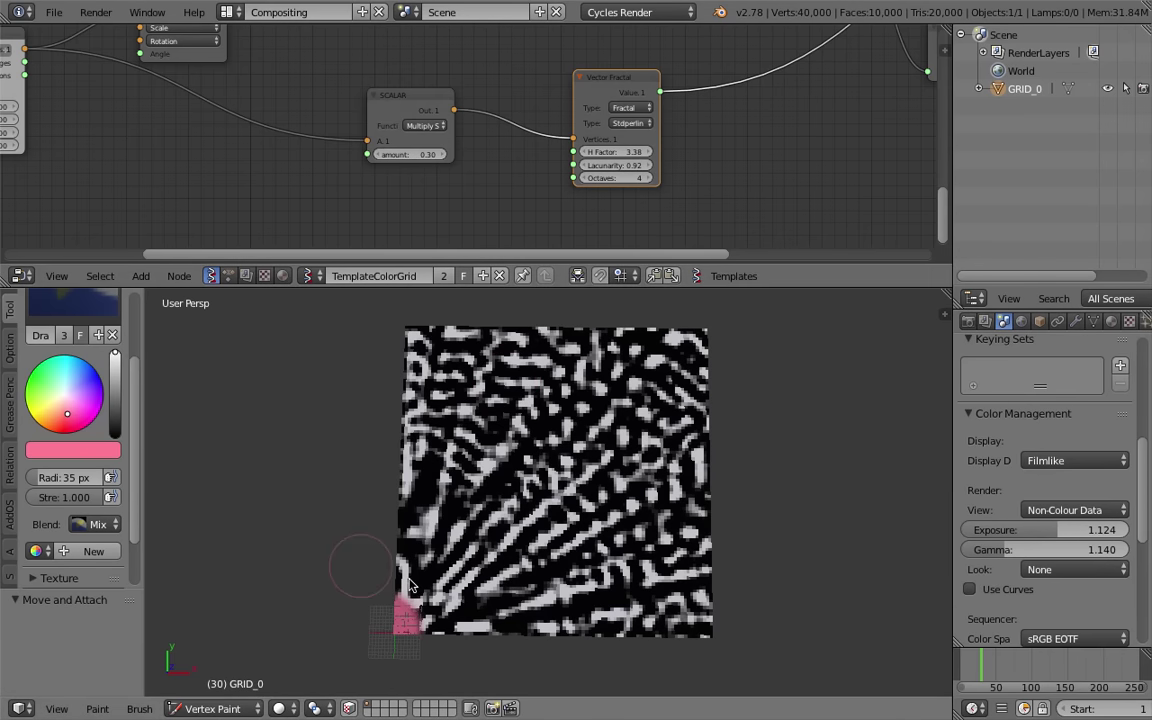
left_click(1005, 670)
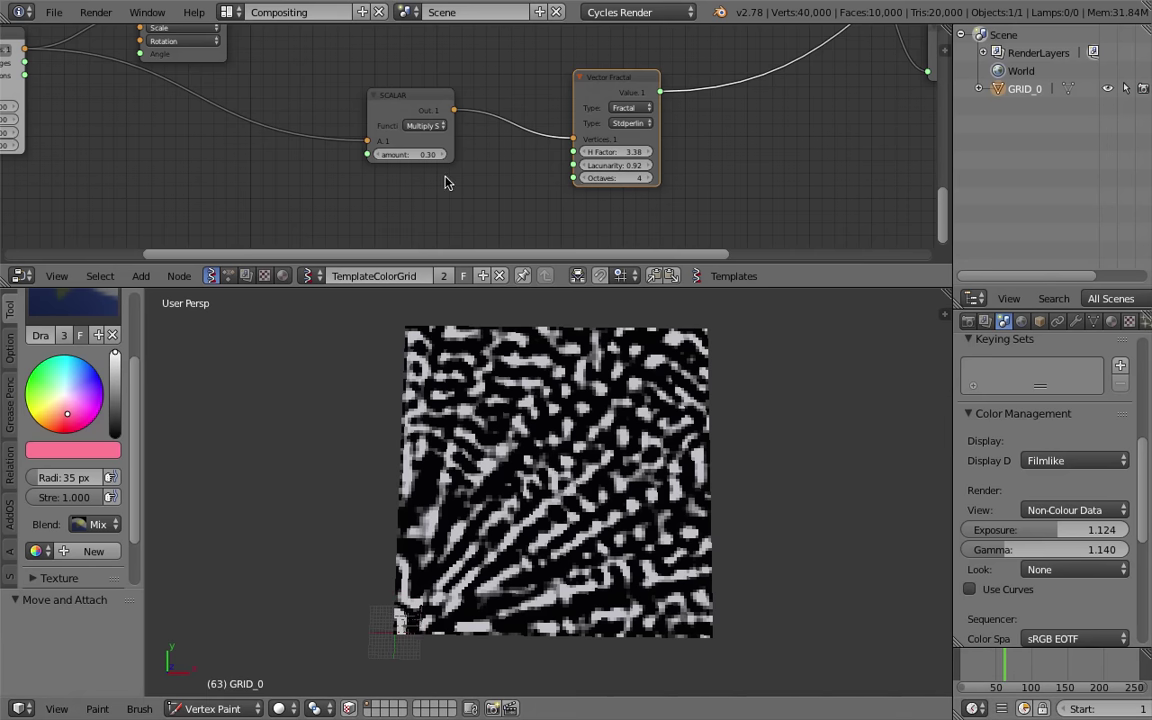
Move the Scalar node away from the Vector Fractal node toward the Plane node and keep it selected
scroll(432, 127, "down", 1)
left_click_drag(423, 109, 392, 109)
middle_click_drag(482, 102, 455, 118)
left_click(378, 128)
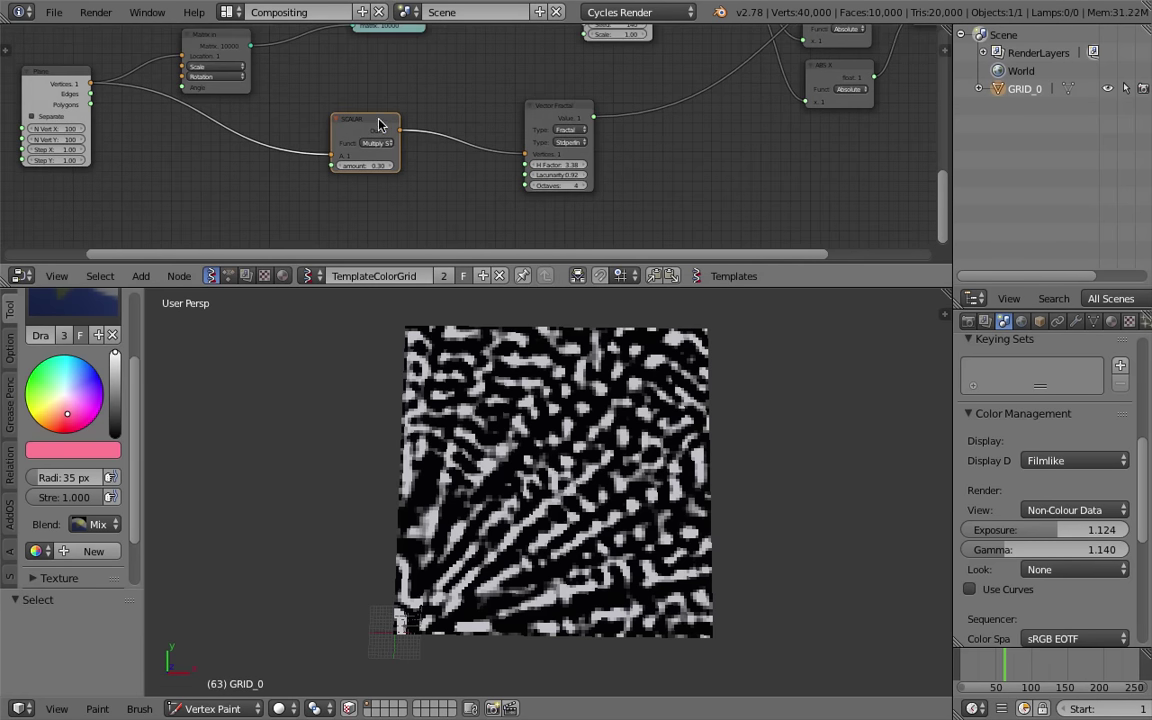
Delete the Vector Fractal node and add a Vector Noise MK2 node in its place beside the Scalar node
left_click(569, 108)
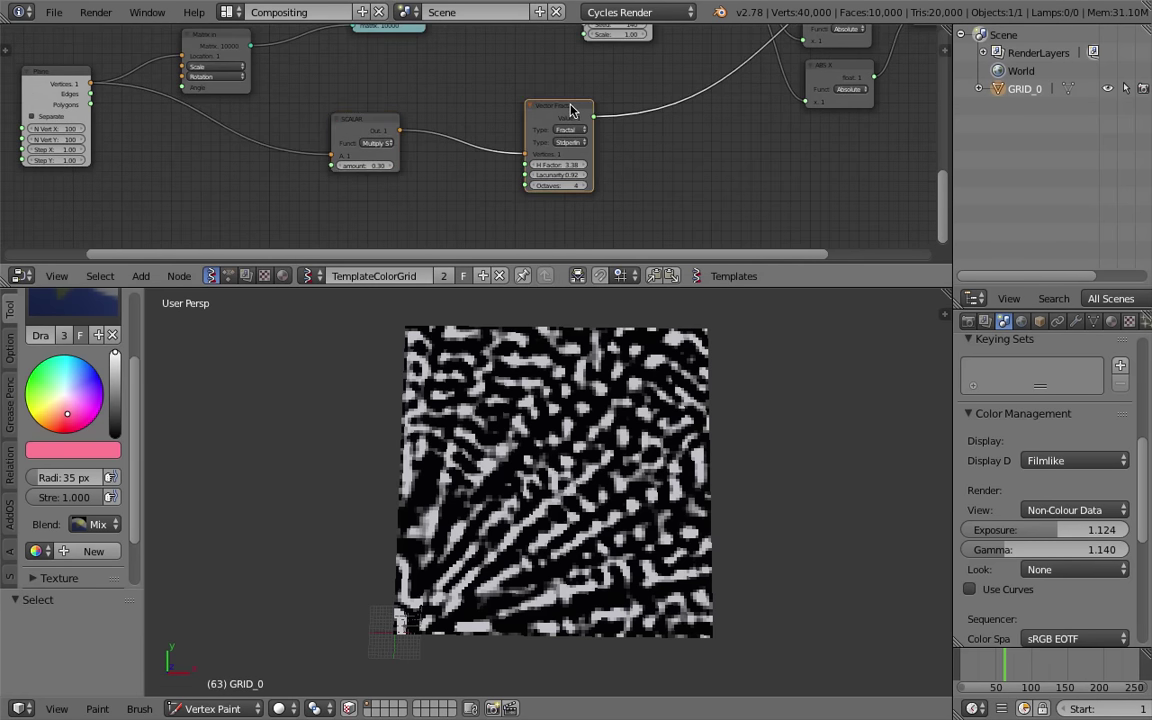
key("x")
key("shift+a")
left_click(490, 140)
type("vec")
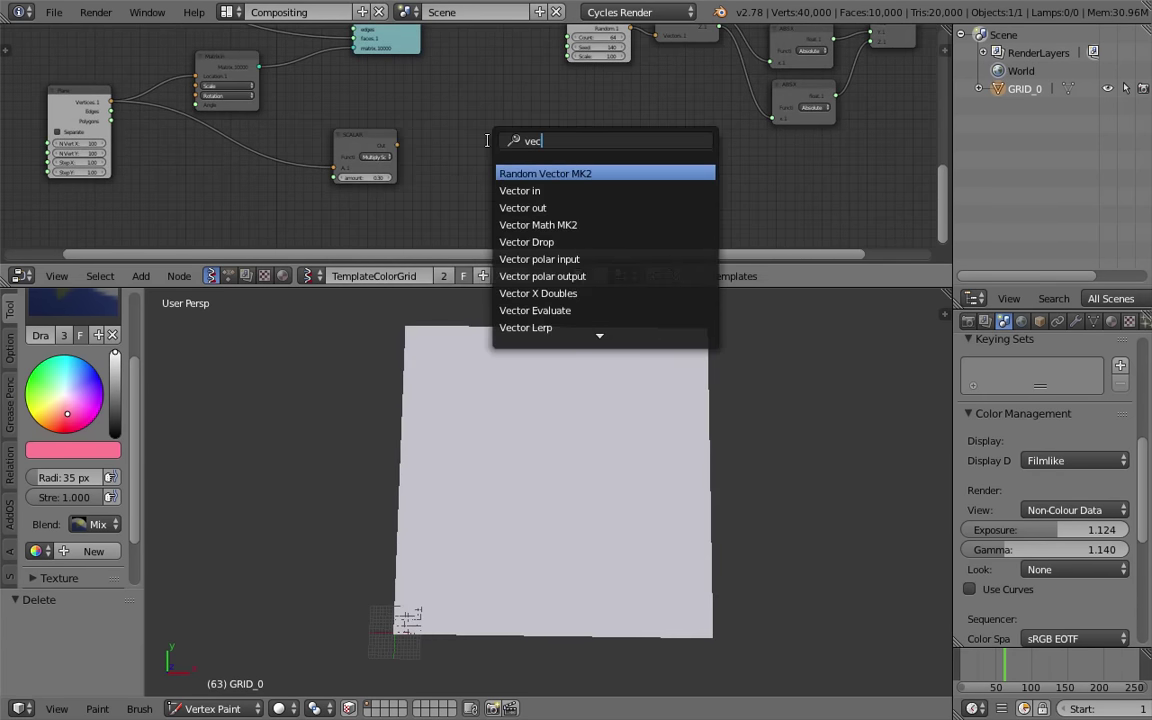
type("tor no")
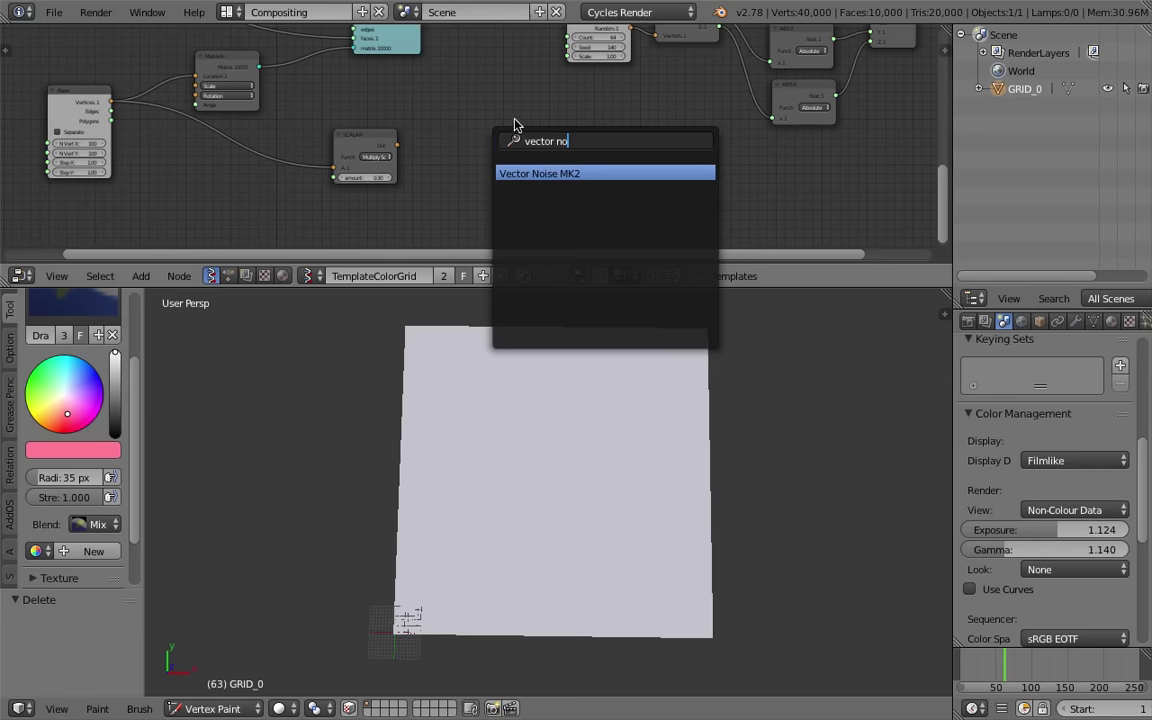
key("Return")
left_click(548, 110)
scroll(560, 150, "up", 2)
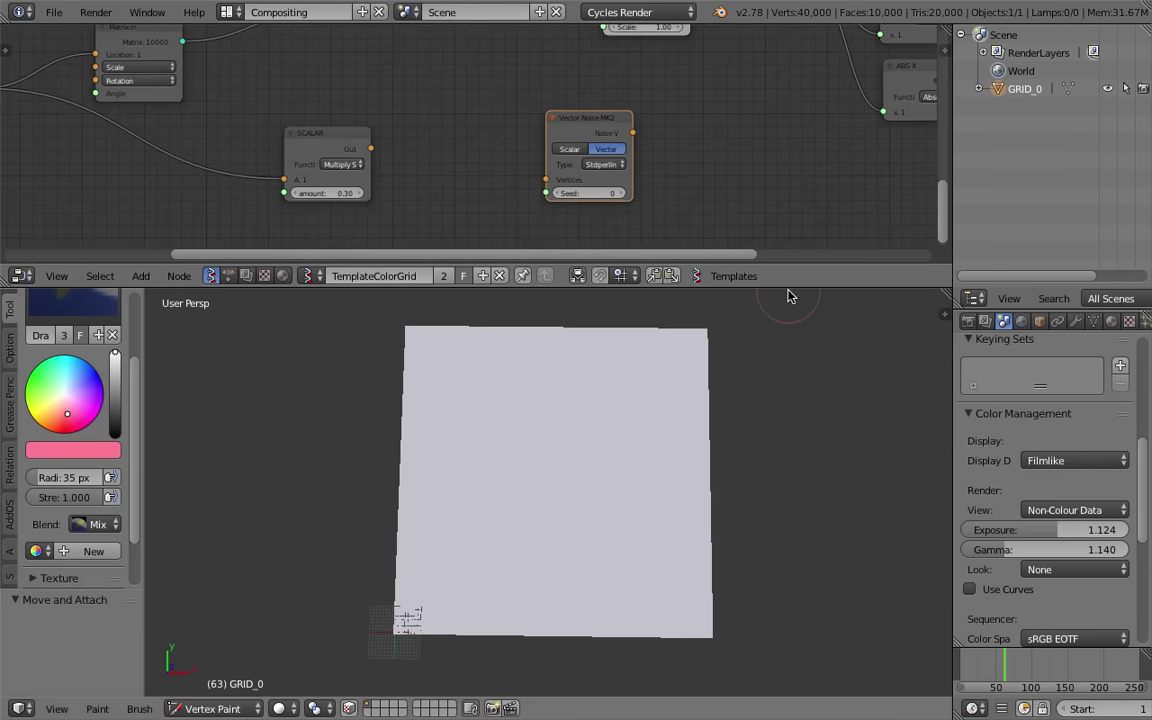
Enlarge the node editor area and link the Scalar node's Out to the Vector Noise MK2 node's Vertices input
left_click_drag(705, 288, 705, 436)
scroll(597, 334, "up", 2)
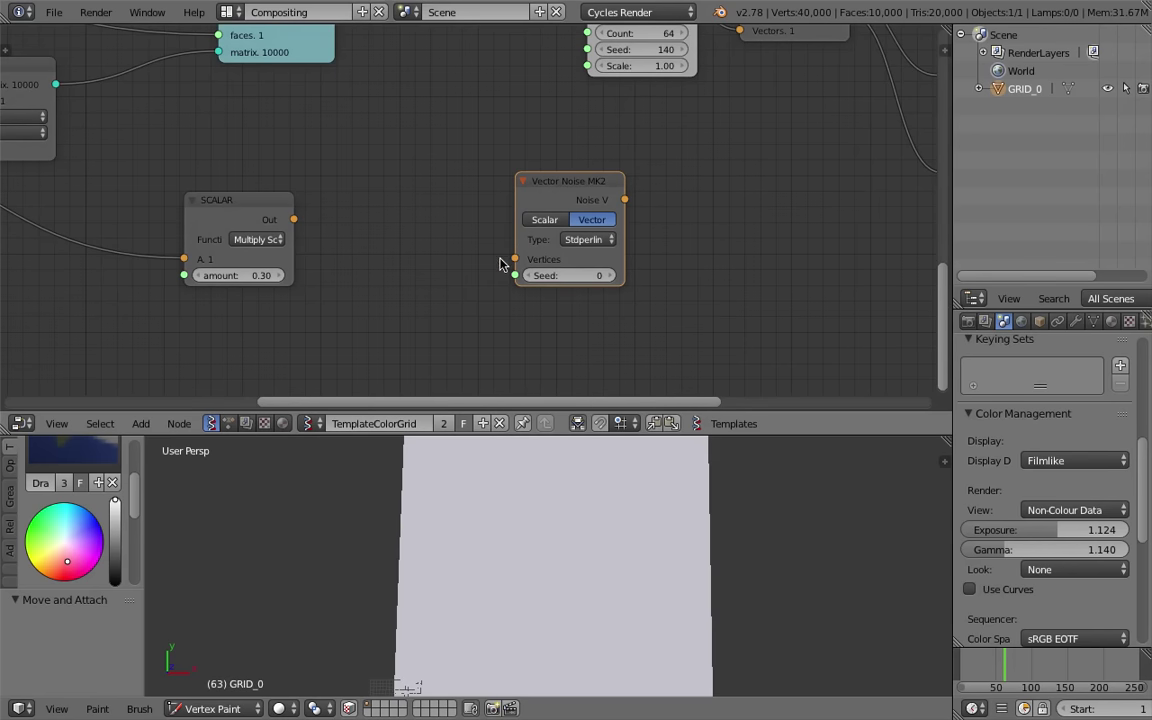
middle_click_drag(350, 234, 309, 219)
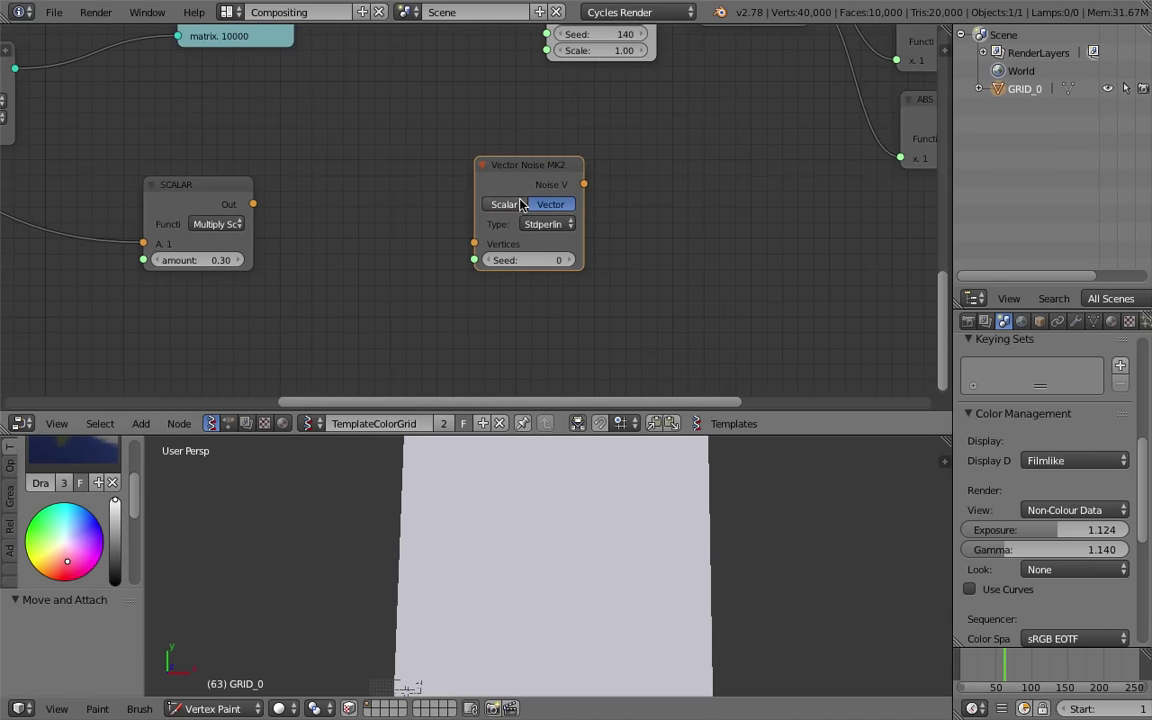
scroll(505, 203, "down", 1)
mouse_move(505, 201)
middle_mouse_down()
mouse_move(487, 207)
mouse_move(508, 214)
middle_mouse_up()
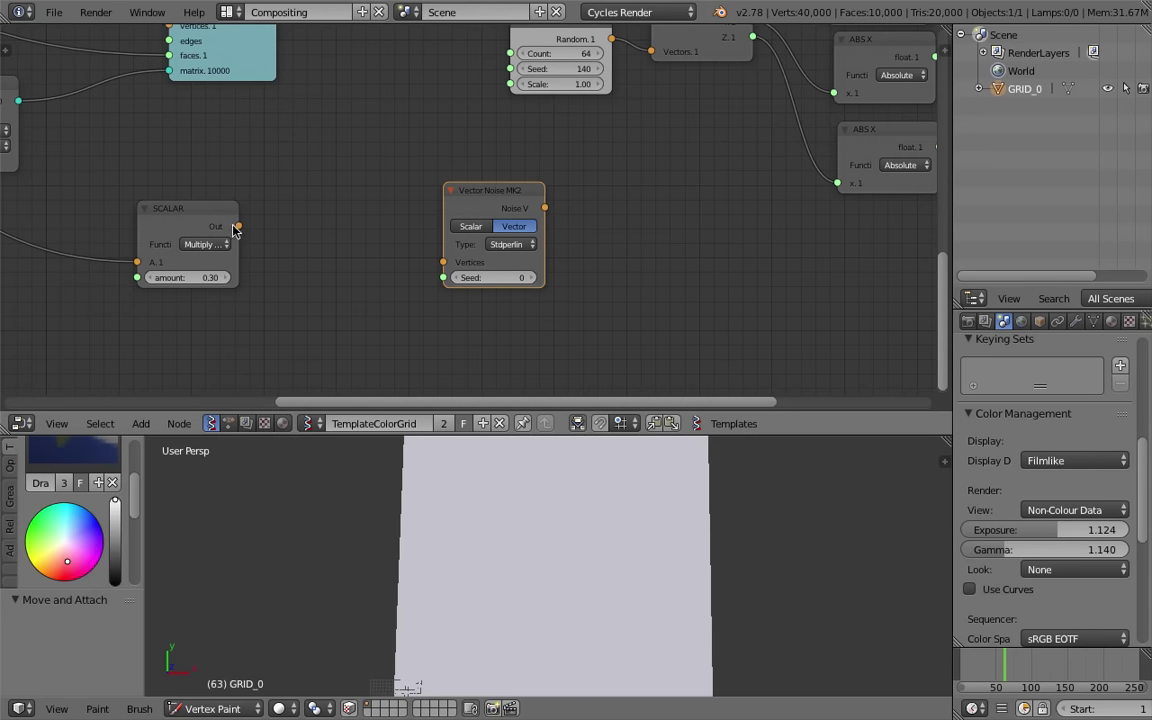
left_click_drag(236, 227, 458, 264)
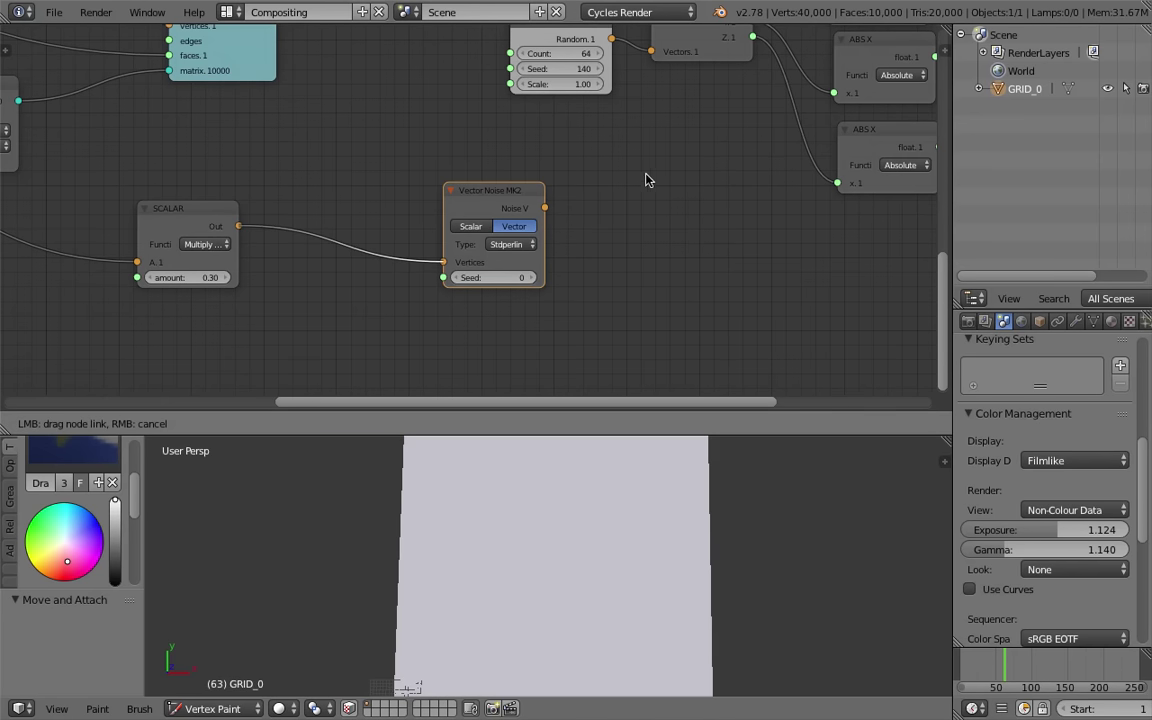
Link the Vector Noise MK2 node's Noise V output to the Color input of the Vertex color new node
scroll(632, 193, "down", 1)
middle_click_drag(632, 194, 417, 254)
scroll(440, 233, "down", 1)
left_click_drag(848, 66, 860, 106)
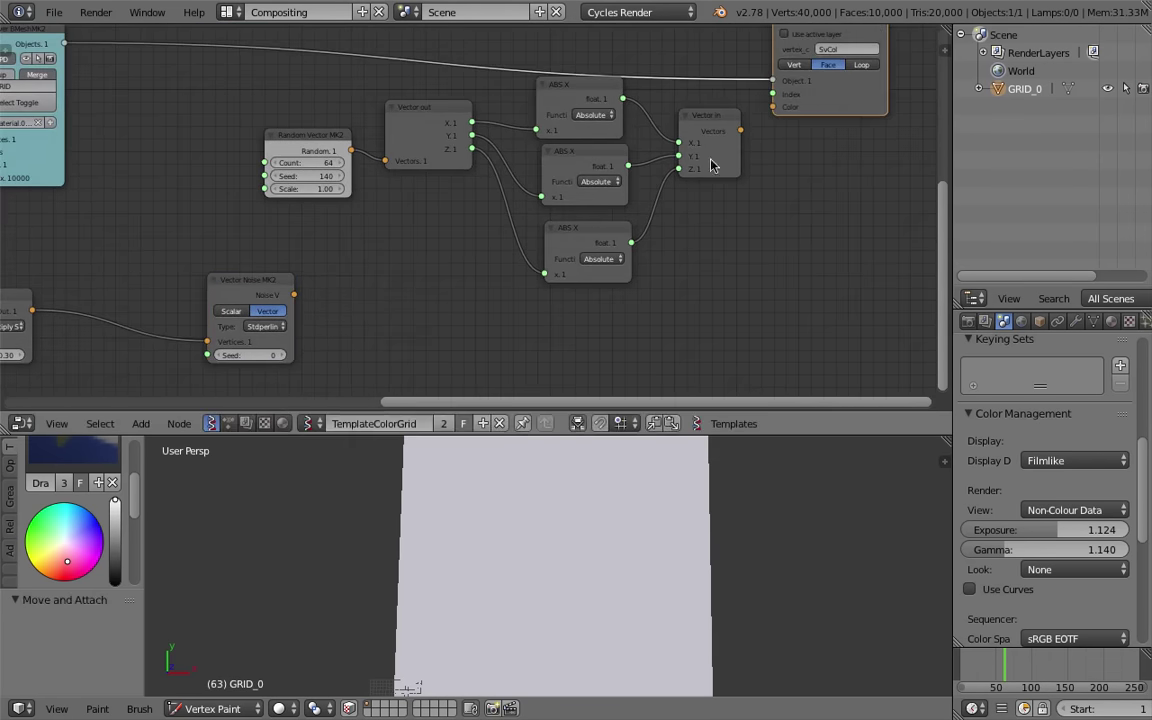
left_click_drag(295, 295, 718, 193)
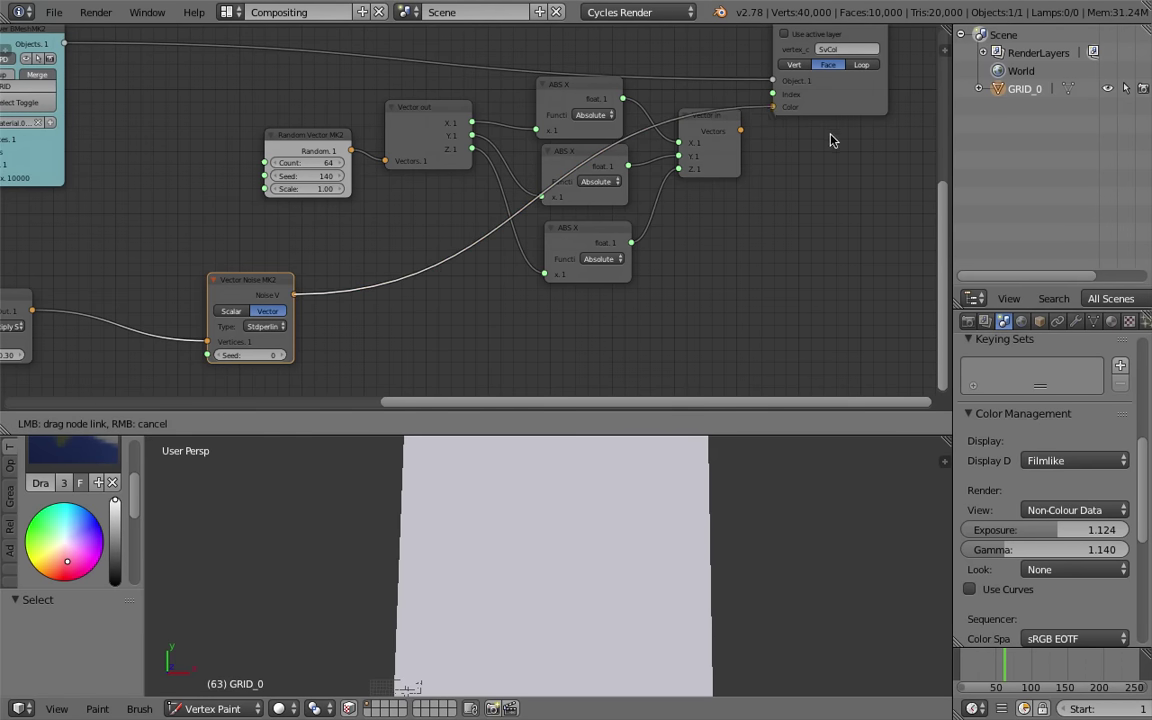
left_click_drag(829, 140, 826, 134)
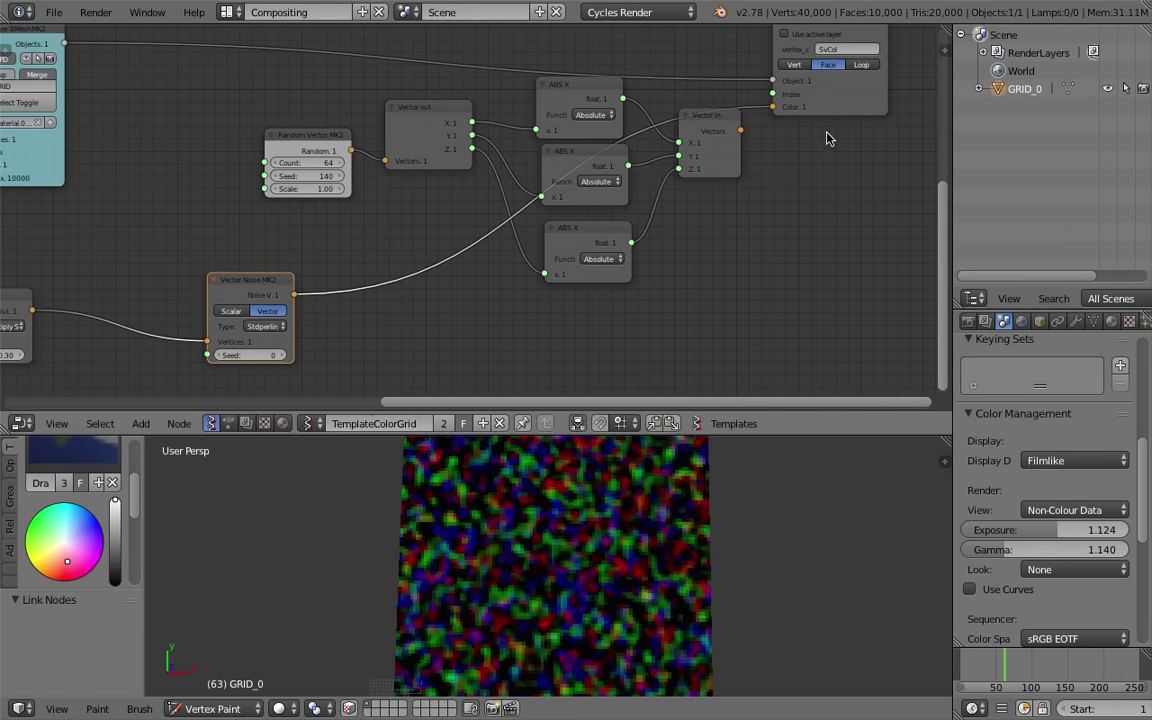
scroll(569, 533, "down", 1)
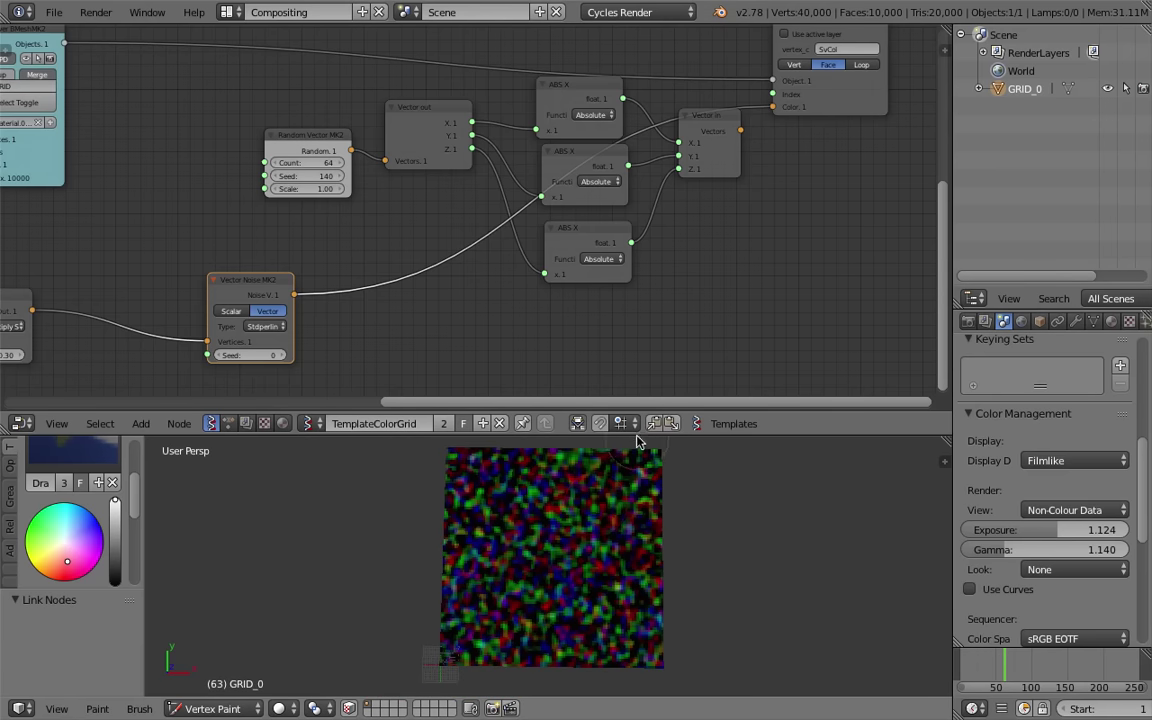
Space out the Vector in and Vertex color new nodes and shift the Vector Noise MK2 node closer to Random Vector MK2
middle_click_drag(705, 152, 705, 181)
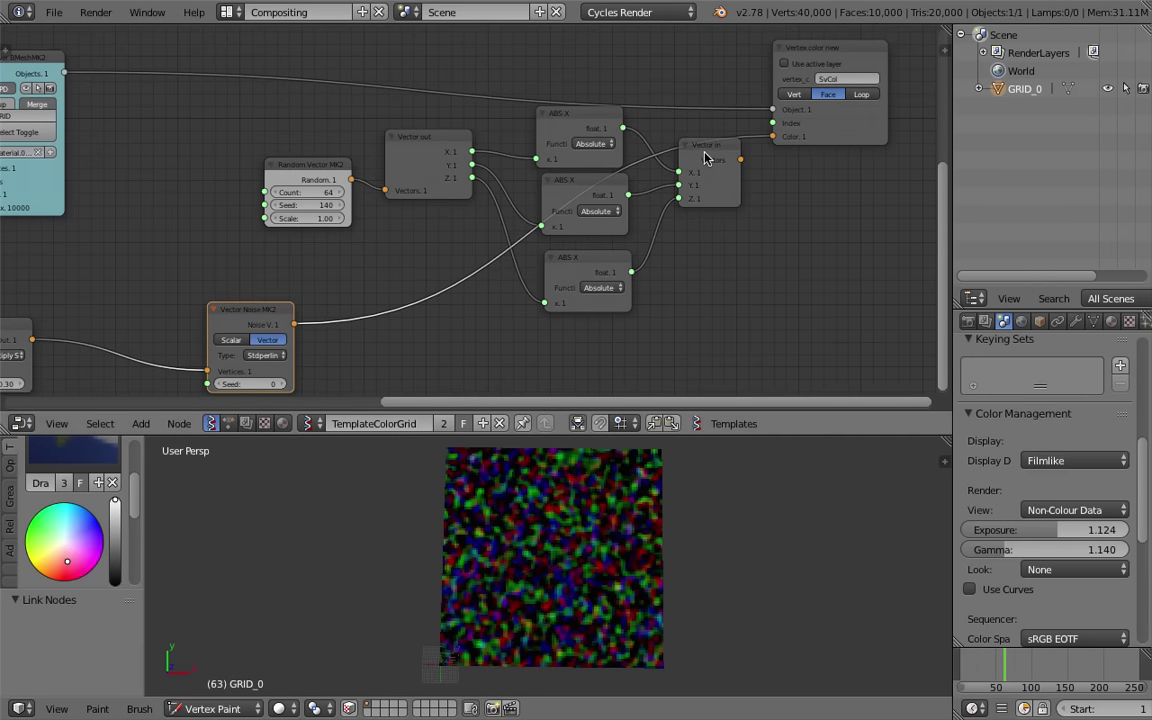
left_click_drag(706, 155, 708, 188)
left_click_drag(818, 138, 820, 105)
middle_click_drag(434, 307, 502, 262)
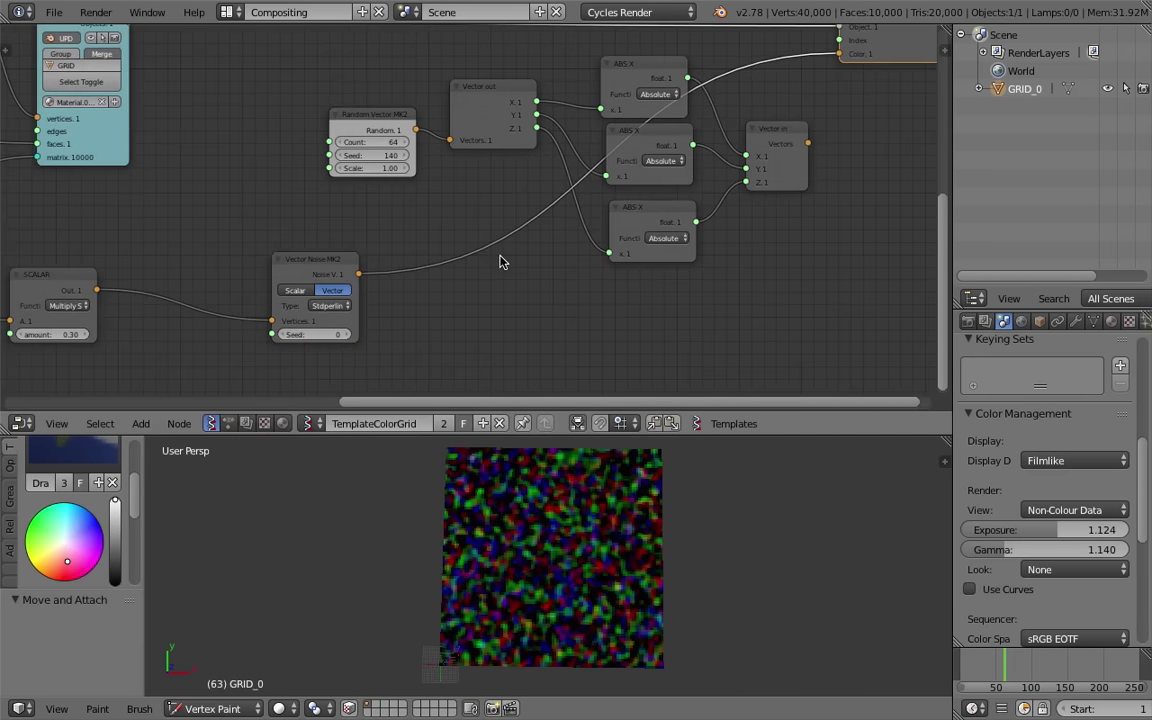
left_click_drag(334, 263, 369, 245)
middle_click_drag(331, 285, 417, 247)
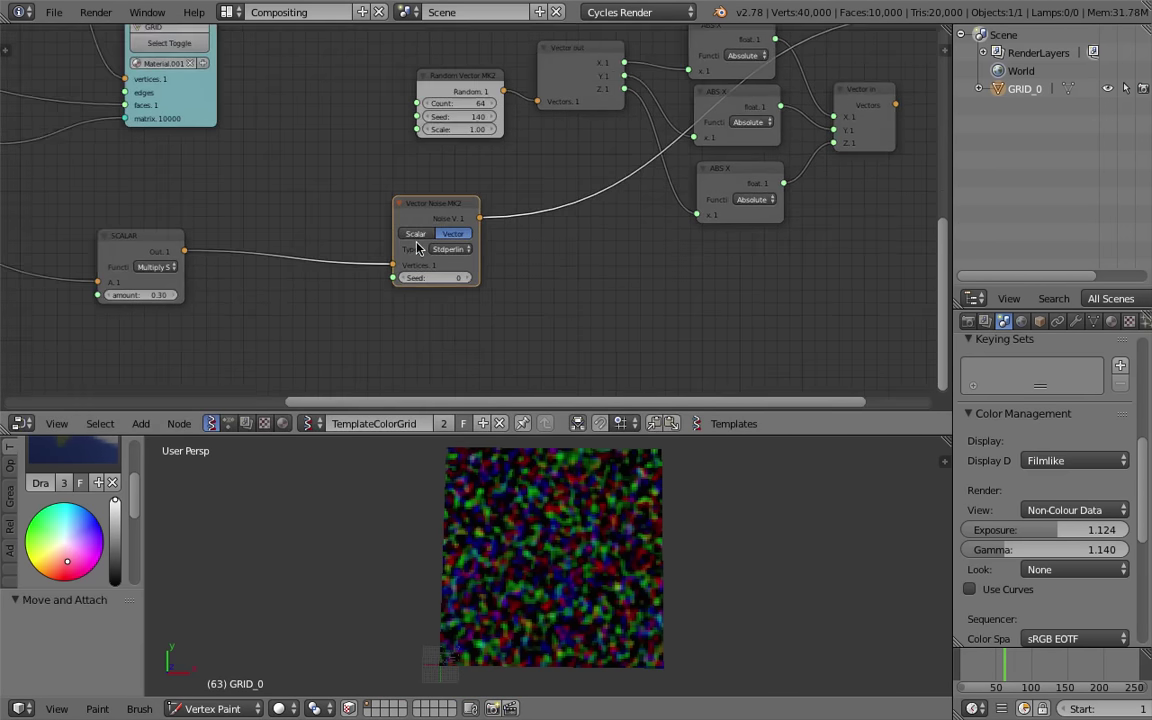
Set the Scalar node's multiply amount to 0.1
scroll(415, 250, "up", 2)
scroll(577, 539, "up", 2)
scroll(563, 550, "down", 2)
middle_click_drag(147, 326, 409, 270)
scroll(409, 270, "down", 1)
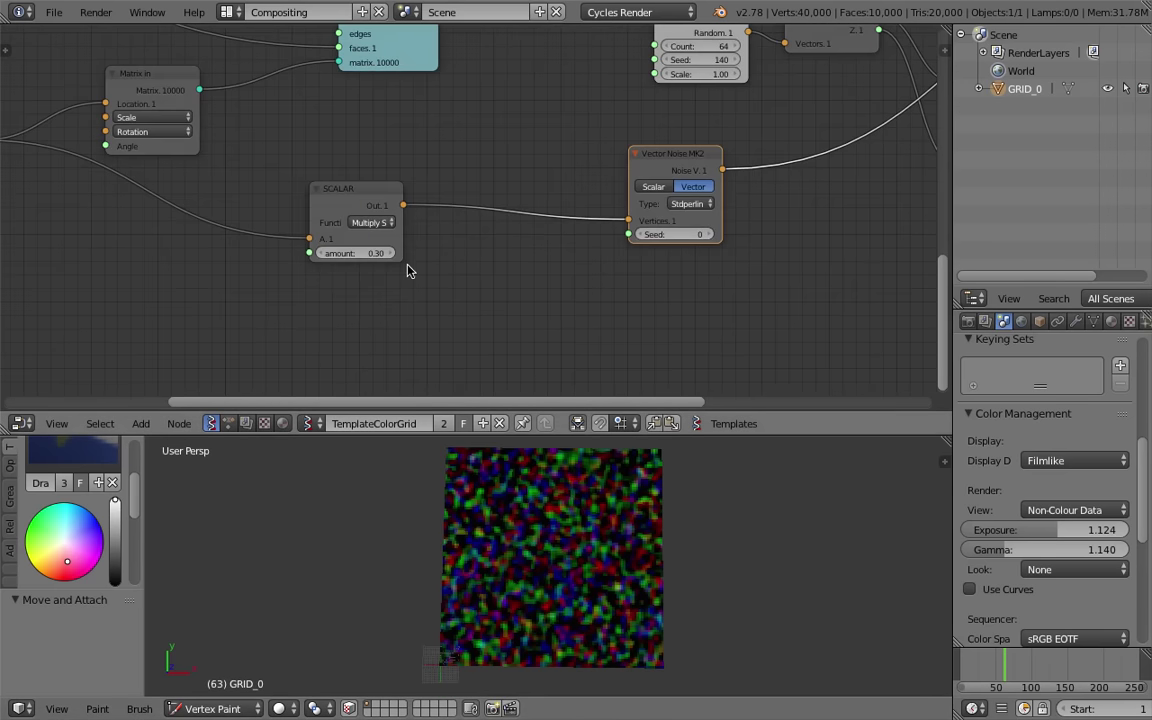
left_click_drag(357, 253, 512, 285)
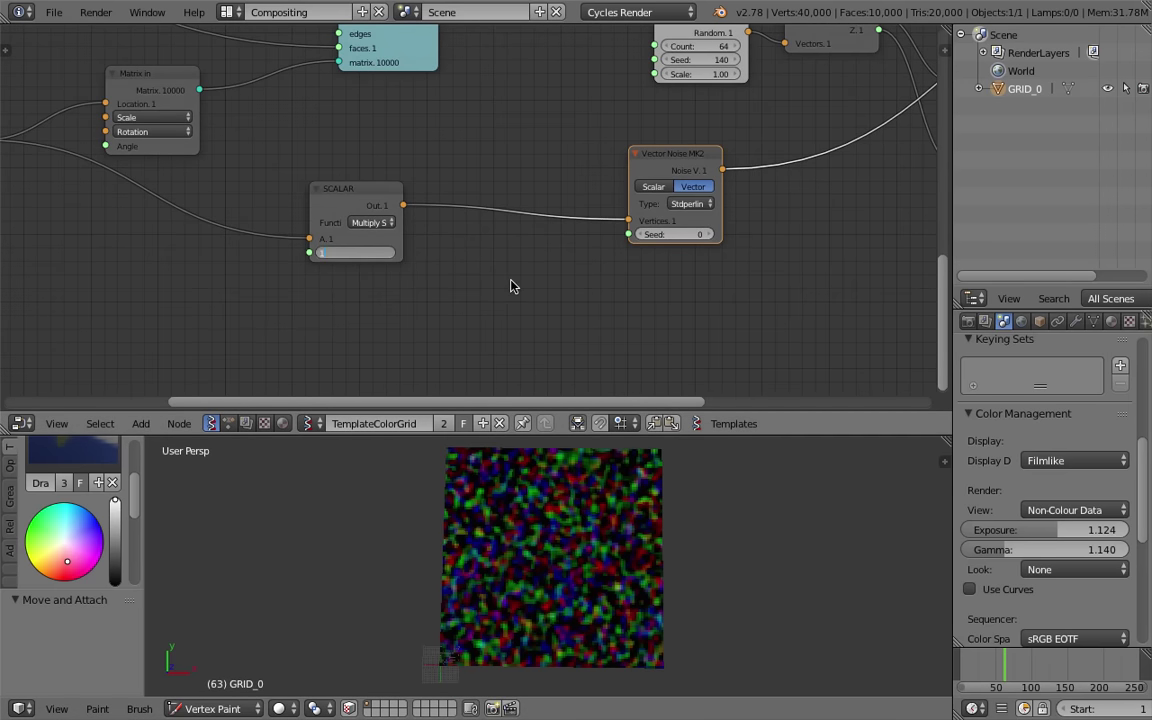
left_click(366, 254)
type("0.1")
key("Return")
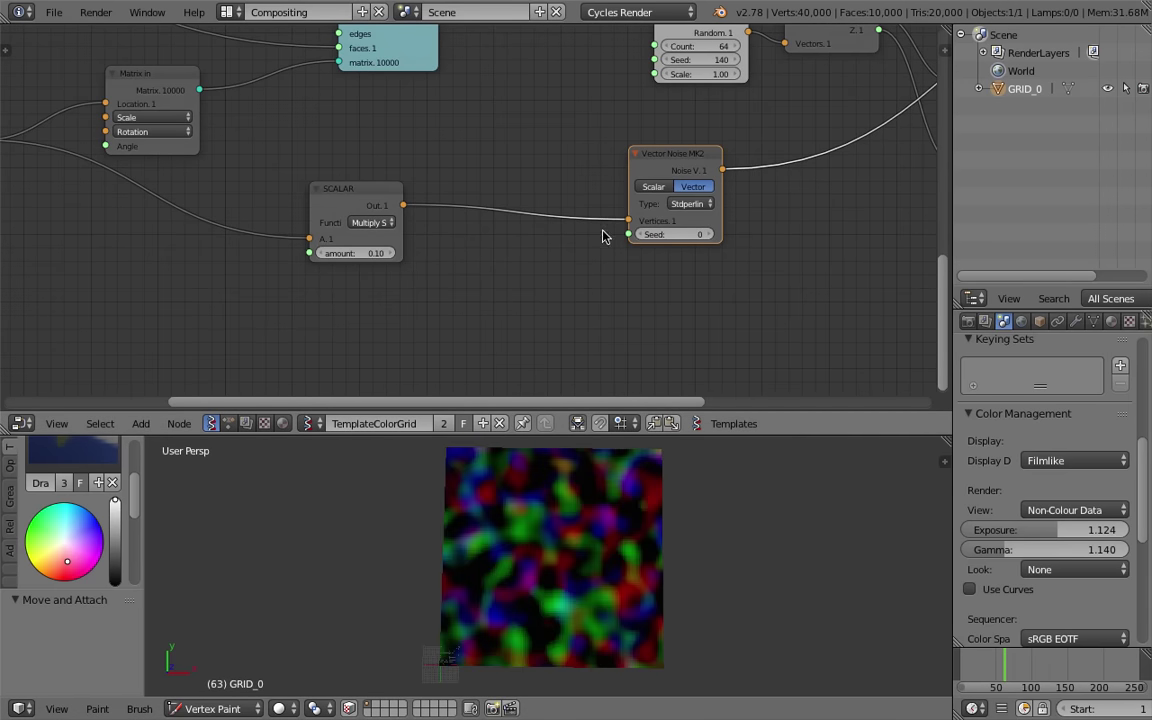
Set the Vector Noise MK2 node's seed to 98
scroll(389, 264, "up", 2)
middle_click_drag(427, 262, 418, 253)
left_click_drag(643, 250, 660, 282)
scroll(660, 282, "right", 3, "ctrl")
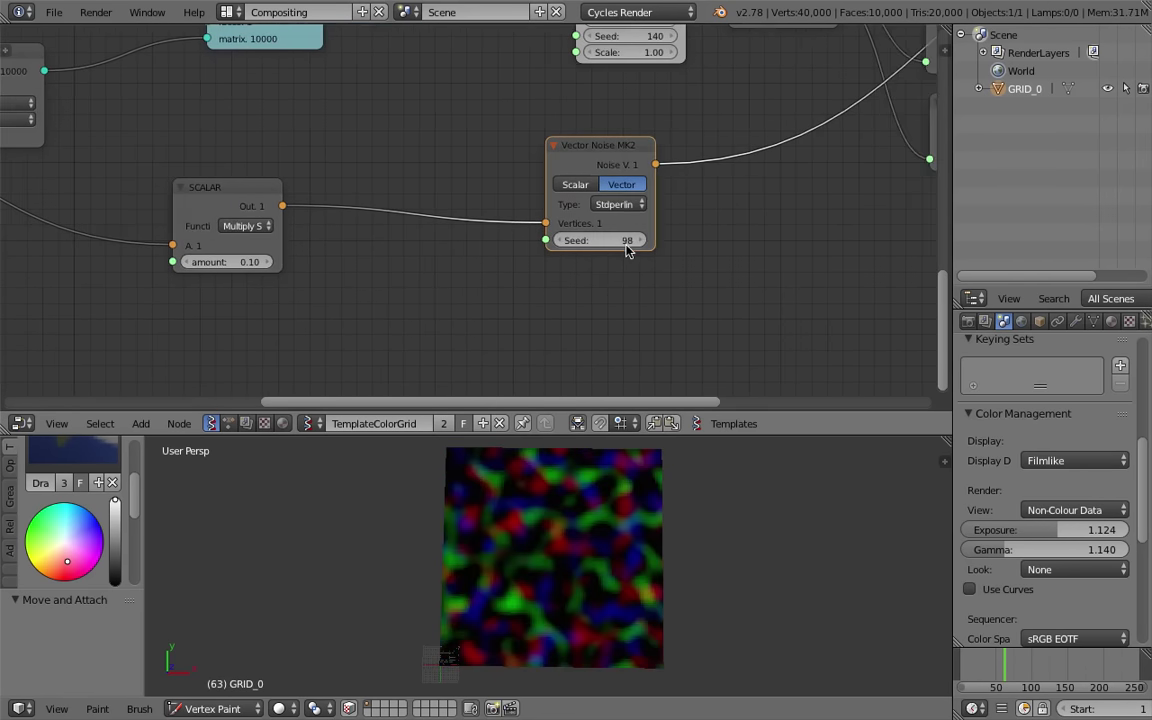
Change the Vector Noise MK2 noise type to Blender and set its seed to 167
left_click(622, 205)
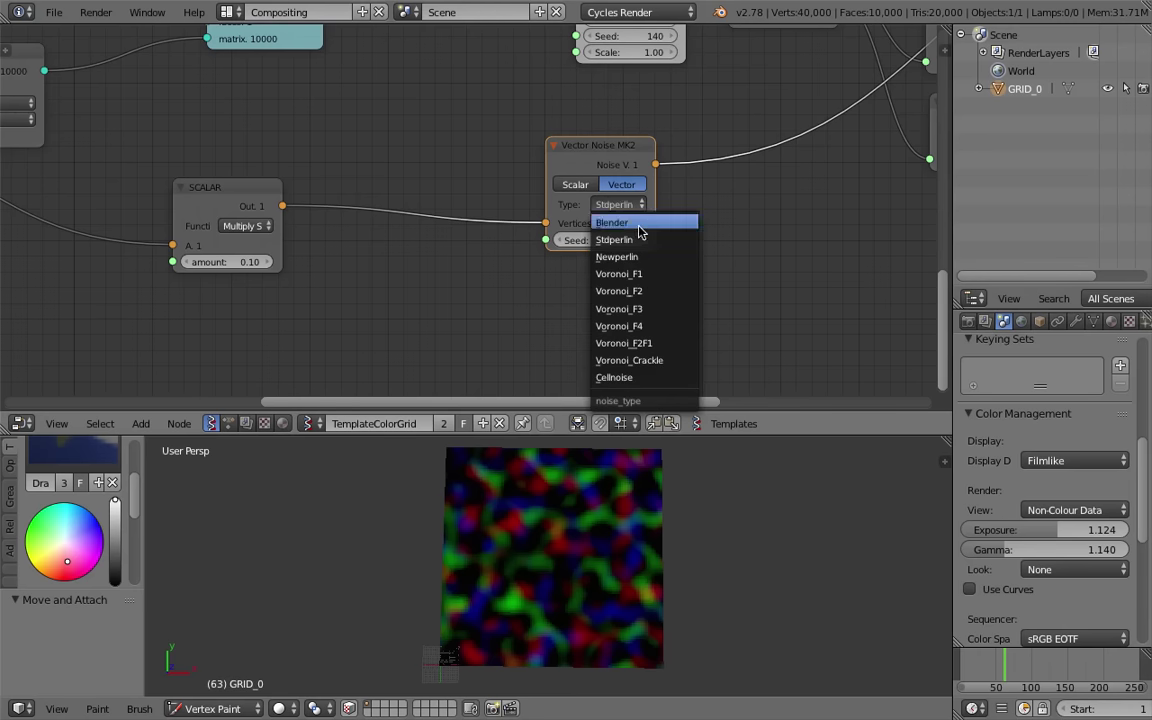
left_click(639, 231)
left_click_drag(618, 244, 688, 244)
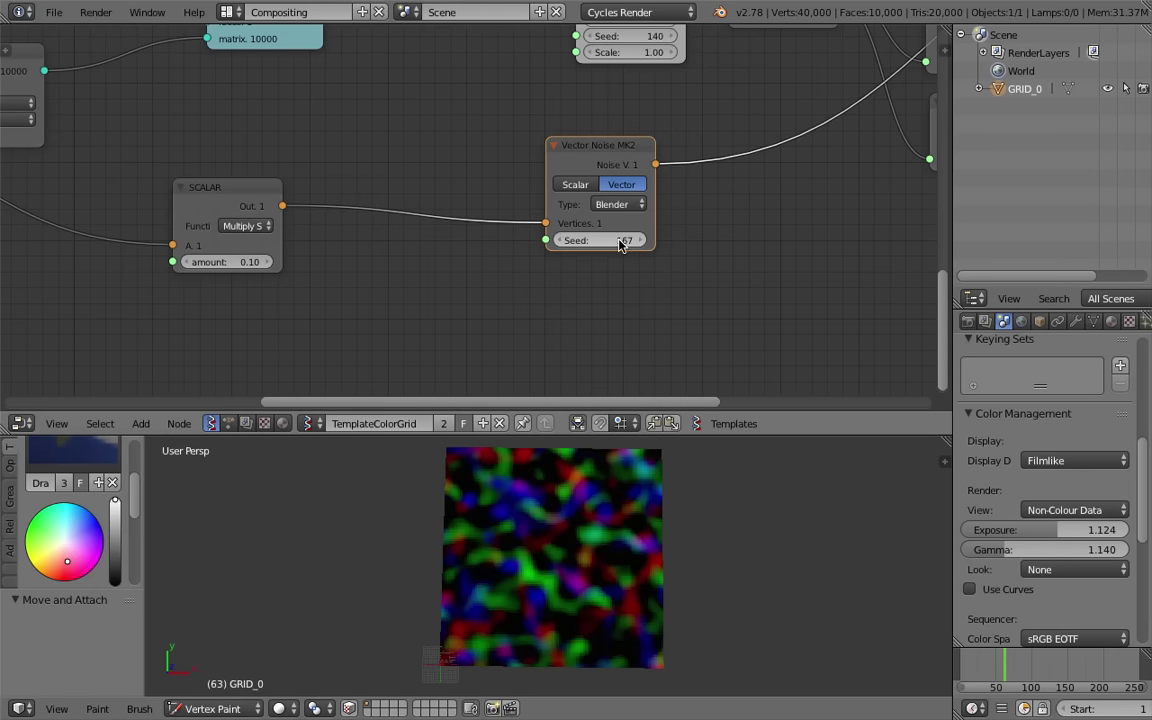
Change the Vector Noise MK2 noise type to Voronoi_F1 and set its seed to 230
left_click(620, 204)
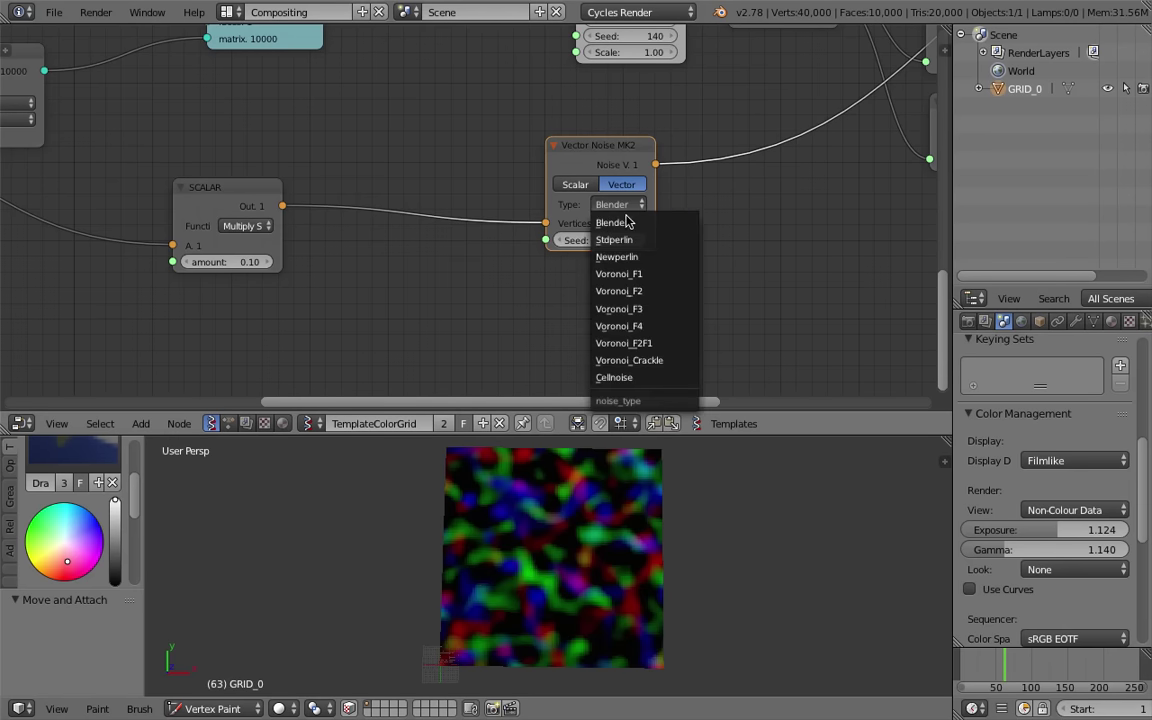
left_click(643, 274)
scroll(607, 543, "up", 2)
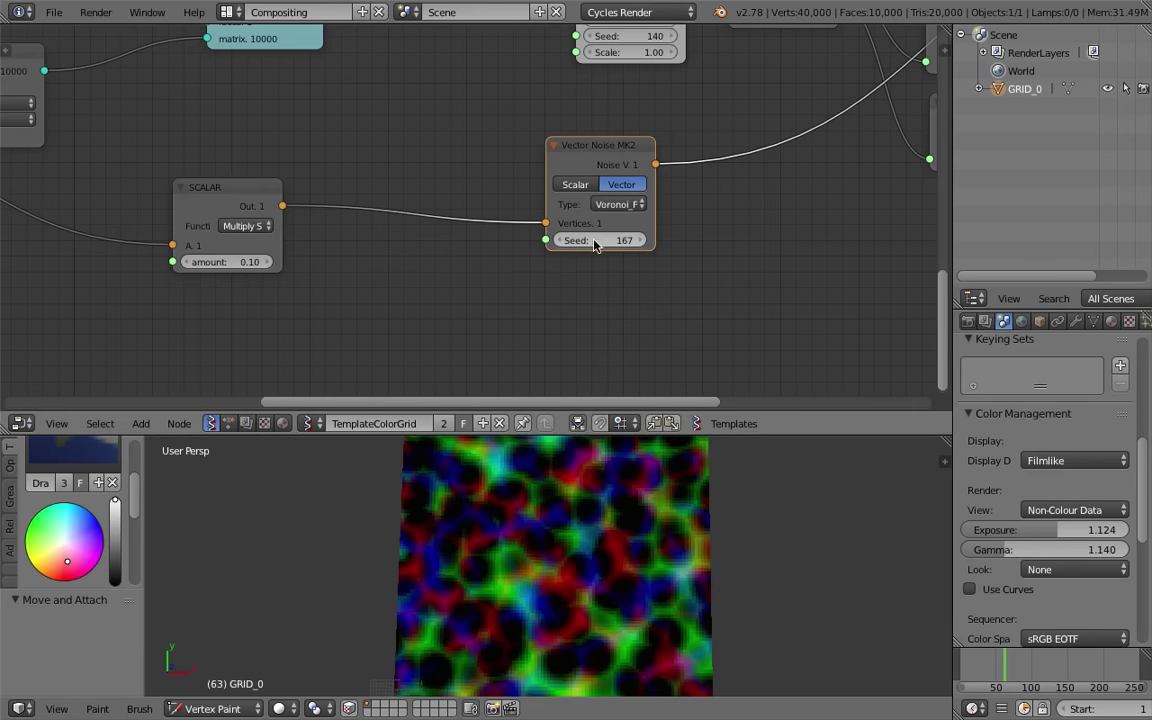
left_click_drag(594, 246, 700, 278)
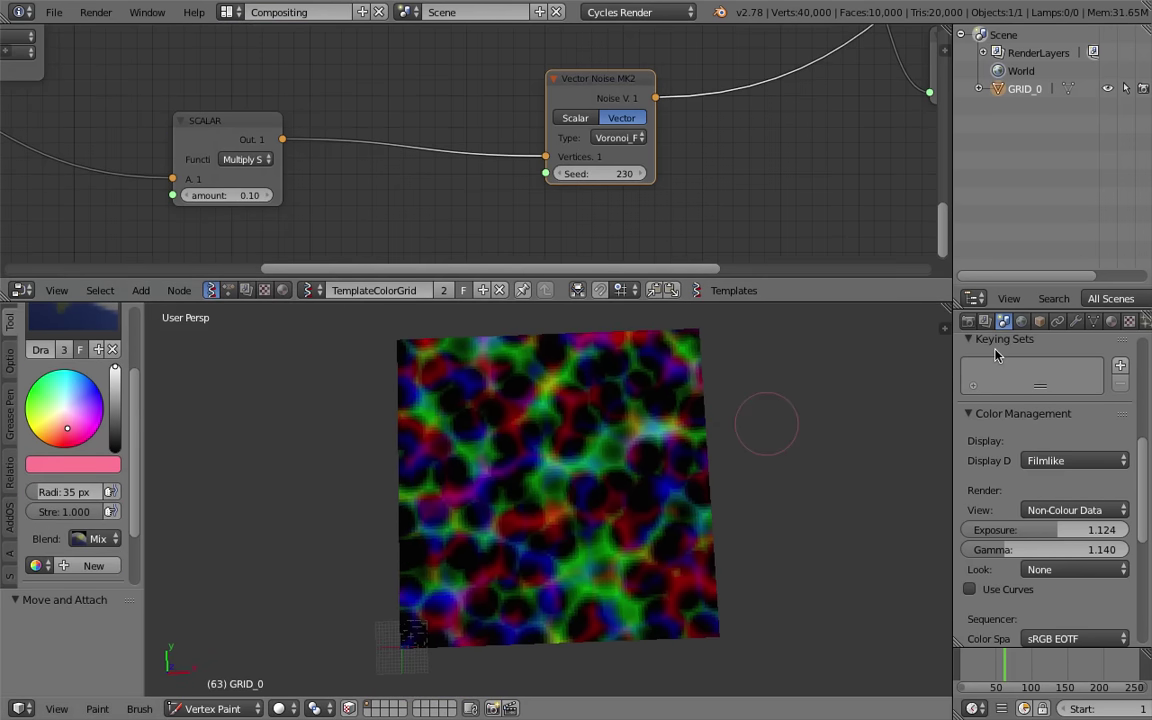
Save the current project file
scroll(694, 424, "up", 1)
key("ctrl+s")
left_click(694, 420)
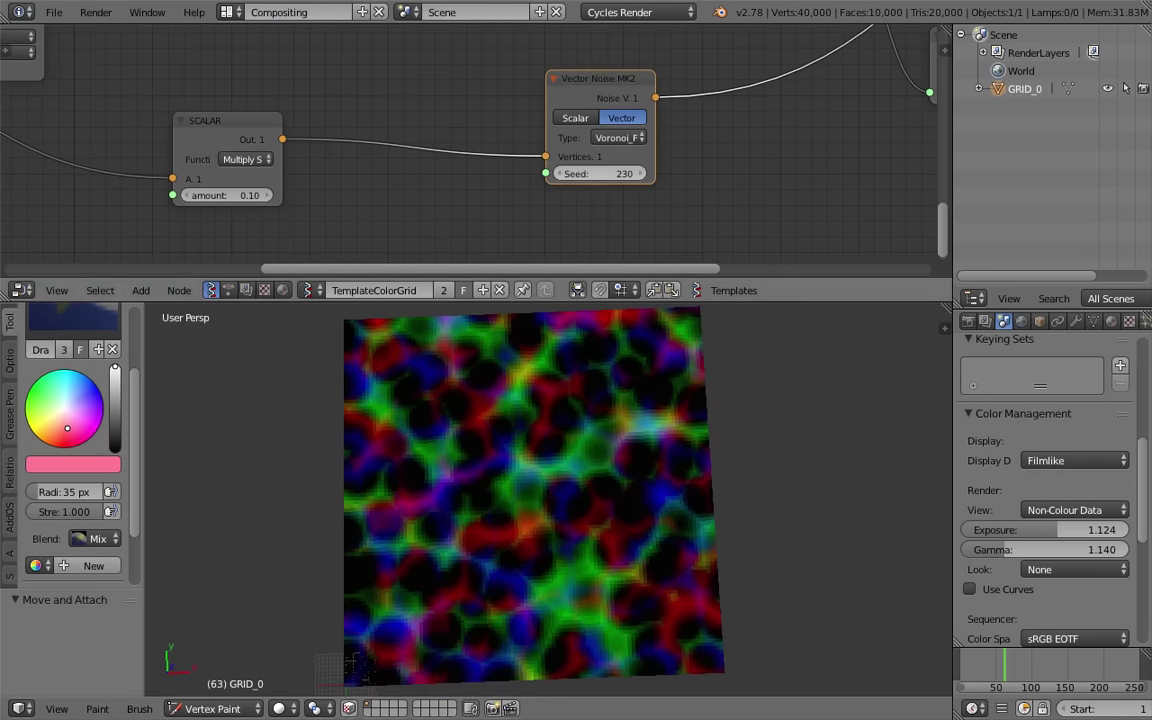
Try seeds 264 and 288 on the Vector Noise MK2 node with the Voronoi_F1 type and inspect the grid's colouring
scroll(481, 154, "down", 5)
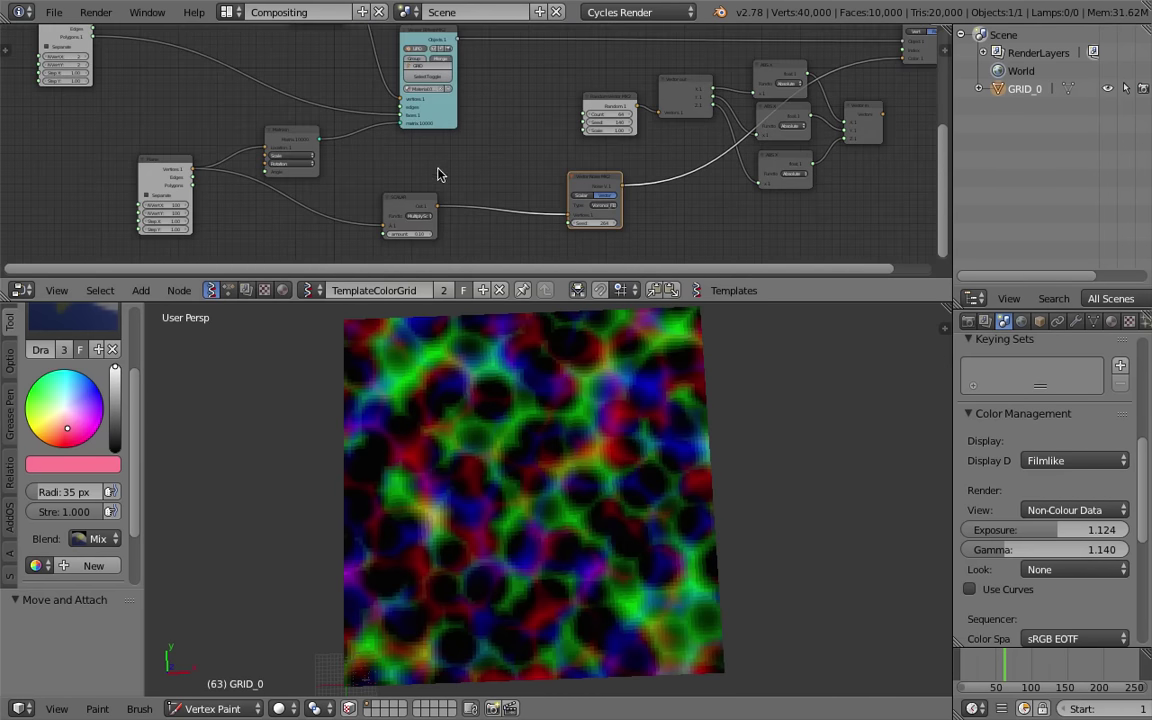
middle_click_drag(437, 174, 365, 103)
scroll(481, 244, "up", 2)
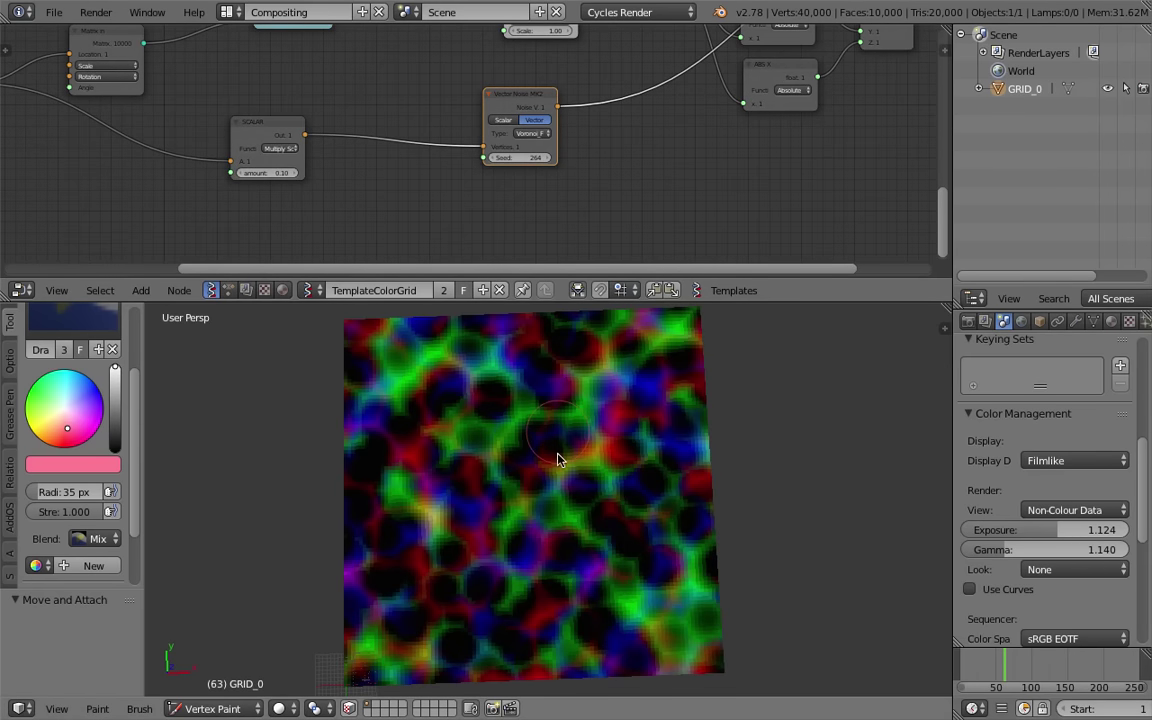
scroll(561, 490, "up", 2)
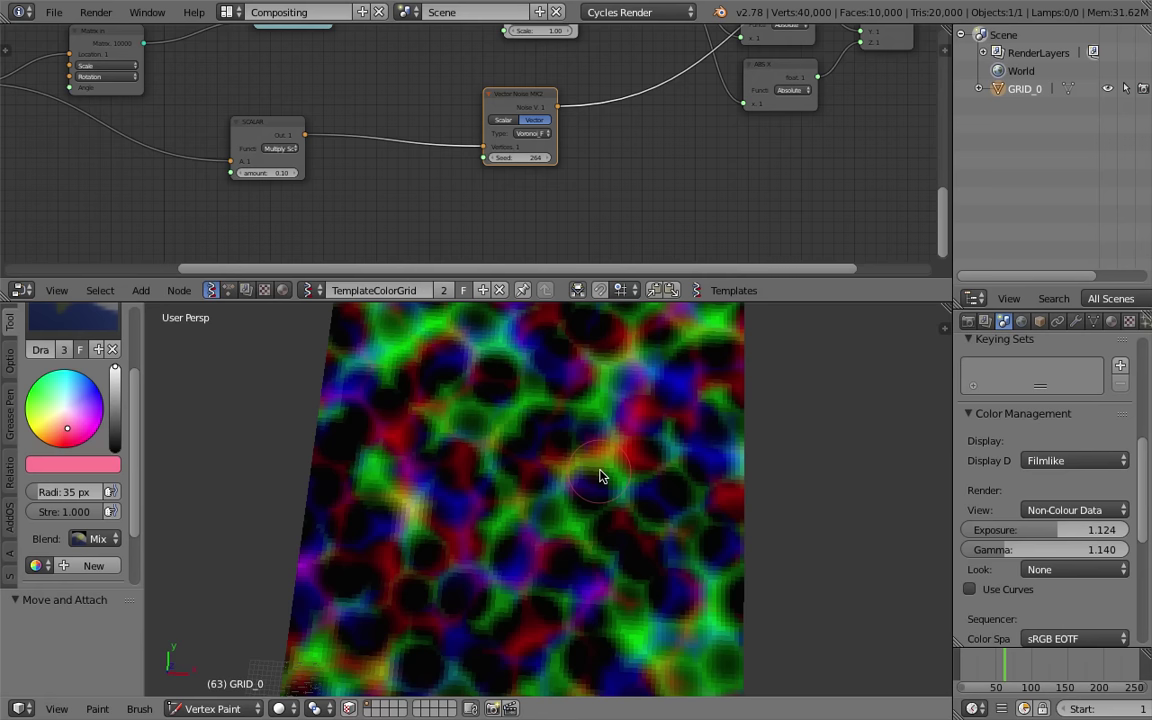
scroll(622, 208, "down", 2)
middle_click_drag(626, 192, 578, 146)
scroll(577, 146, "up", 2)
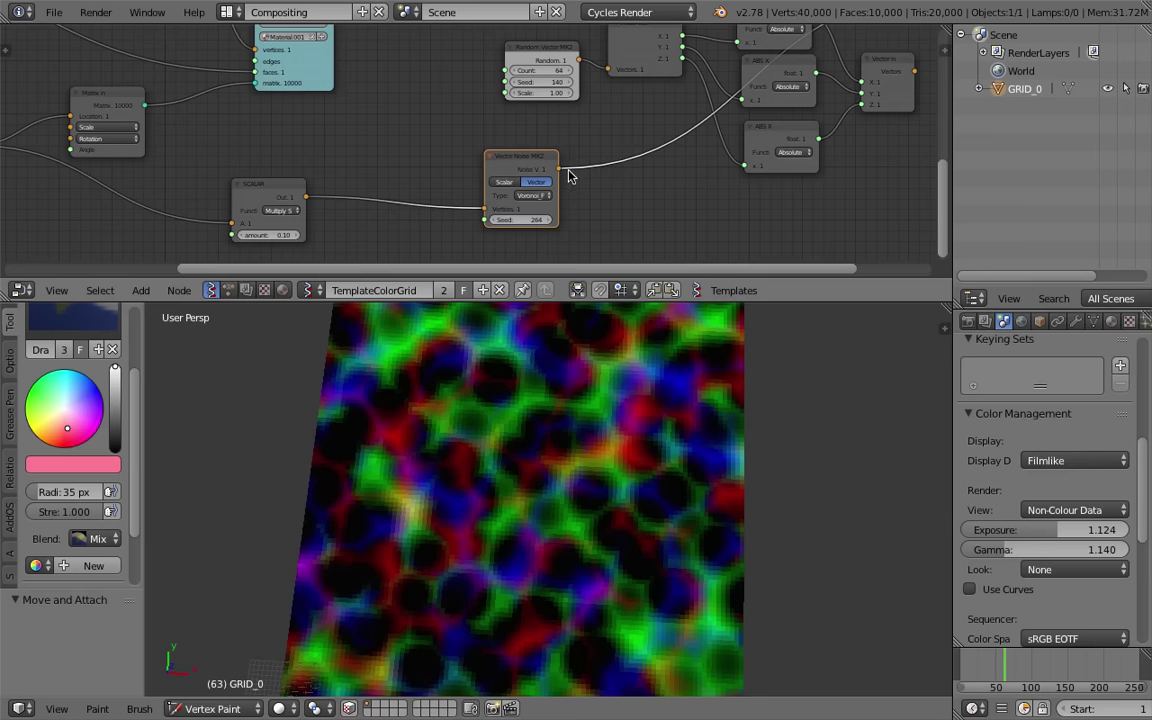
scroll(566, 176, "up", 3)
middle_click_drag(566, 176, 567, 135)
left_click_drag(518, 191, 543, 191)
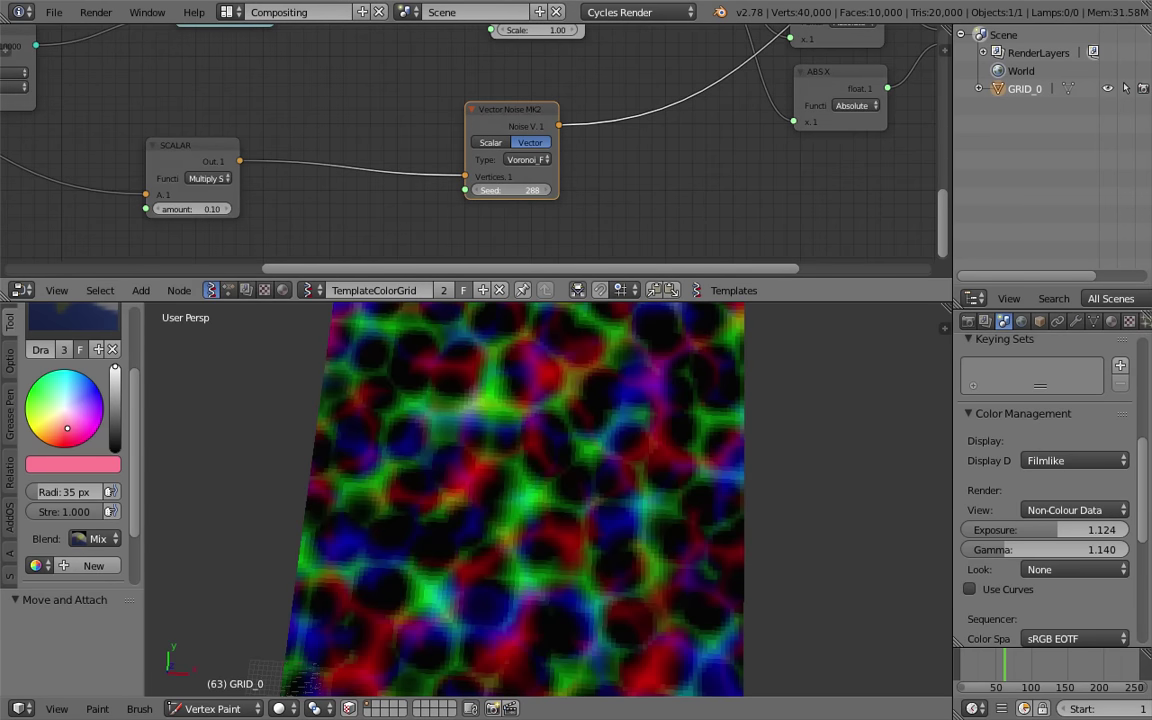
Try Voronoi_F4 on the Vector Noise MK2 node, and settle on the Cellnoise type with seed 395
left_click(527, 159)
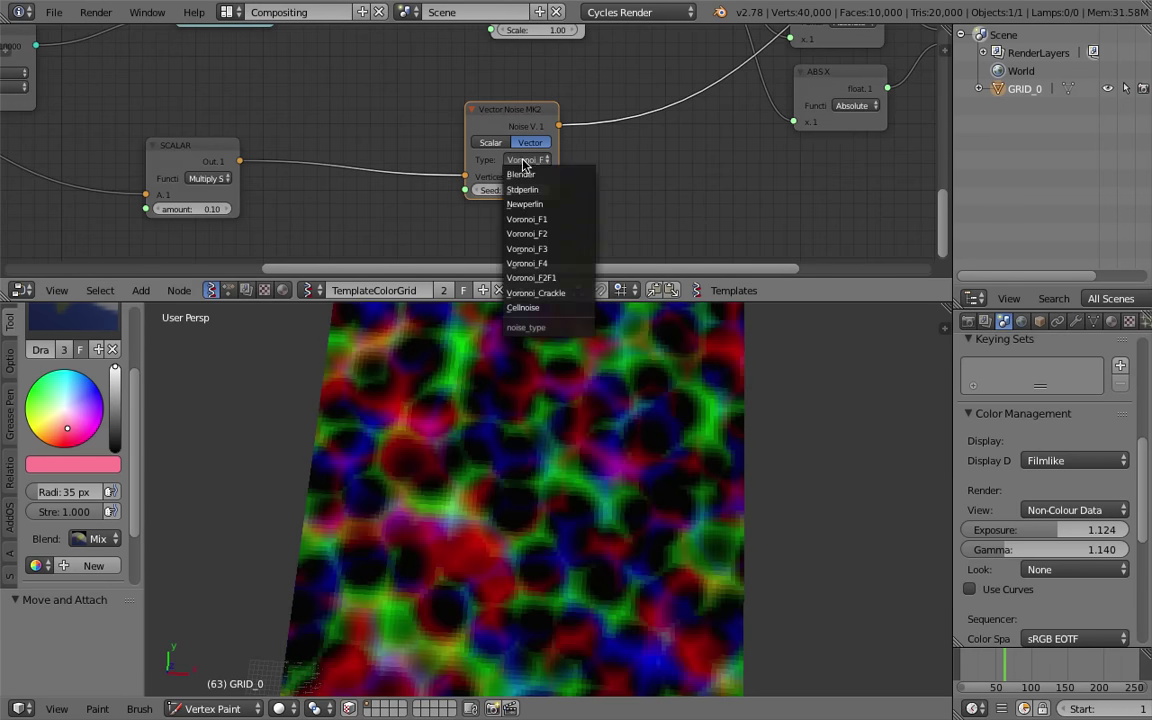
left_click(546, 264)
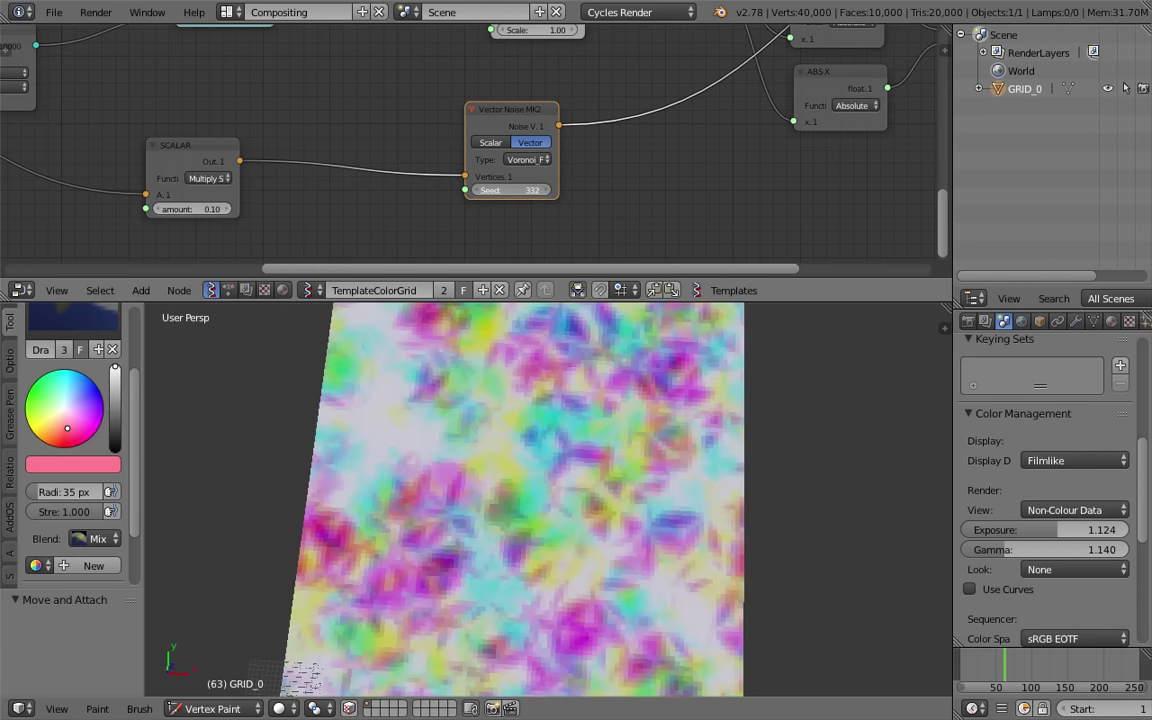
left_click(527, 159)
left_click(525, 307)
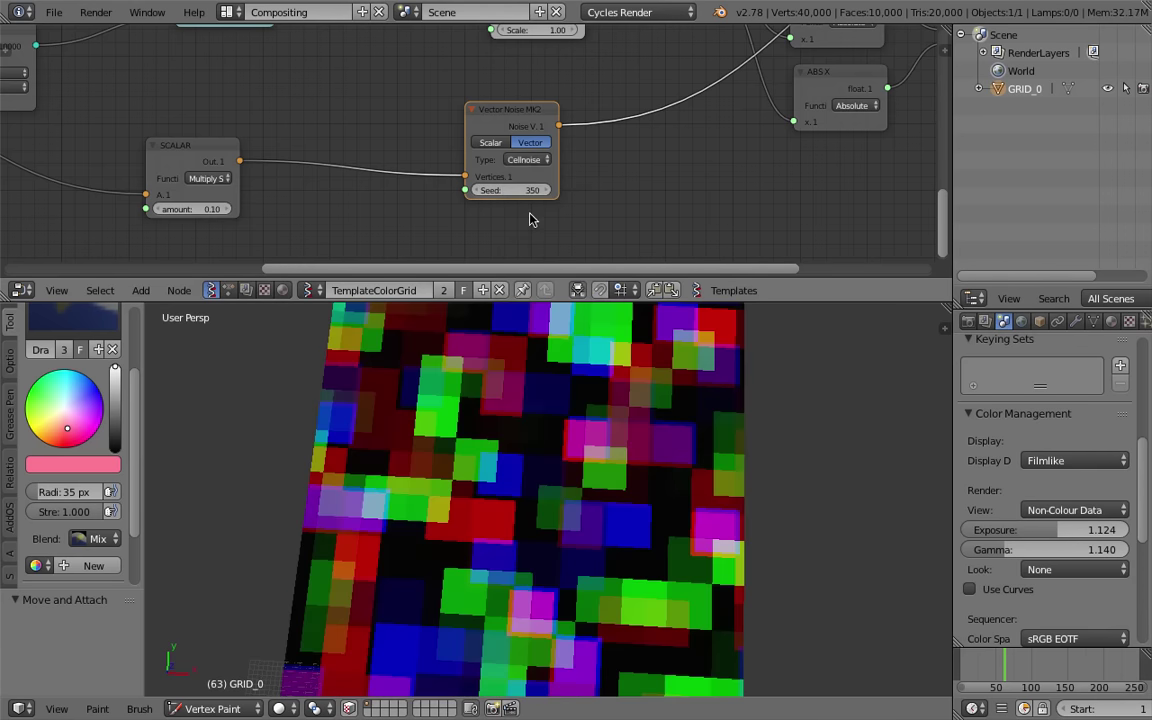
scroll(576, 337, "down", 5)
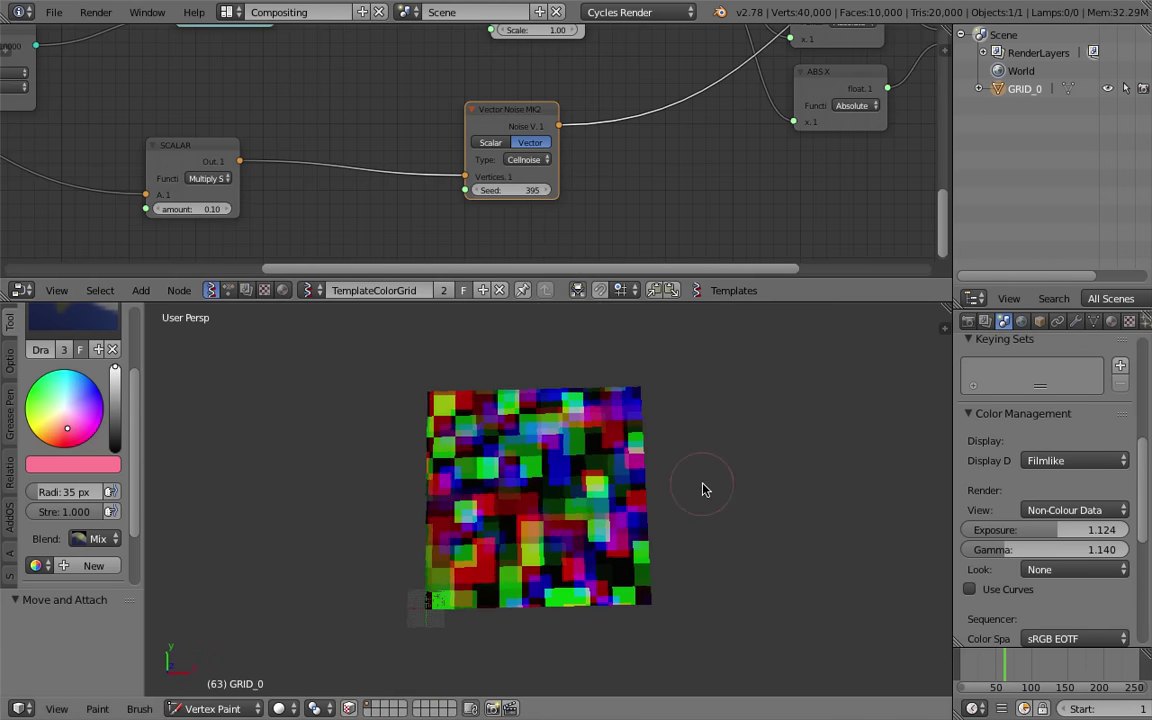
scroll(668, 120, "down", 2)
middle_click_drag(668, 120, 556, 208)
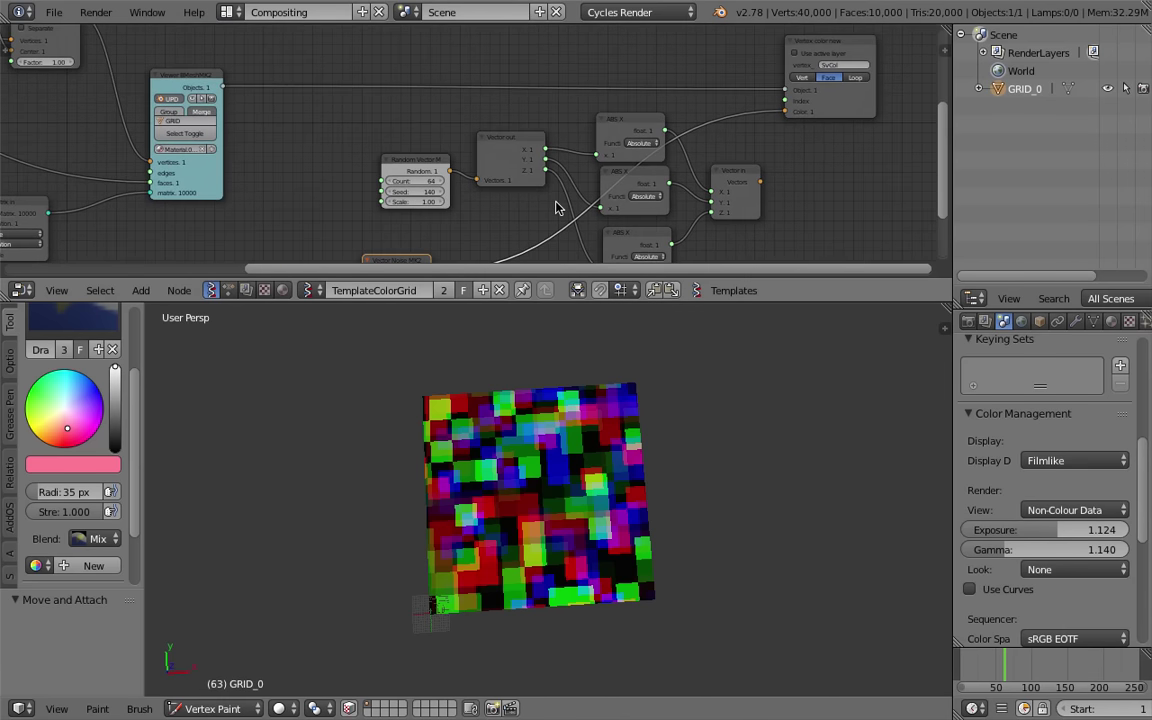
Move the Vertex color new node higher and shift the Vector in node slightly closer to the three absolute-value nodes
middle_click_drag(724, 175, 712, 165)
left_click_drag(832, 100, 832, 75)
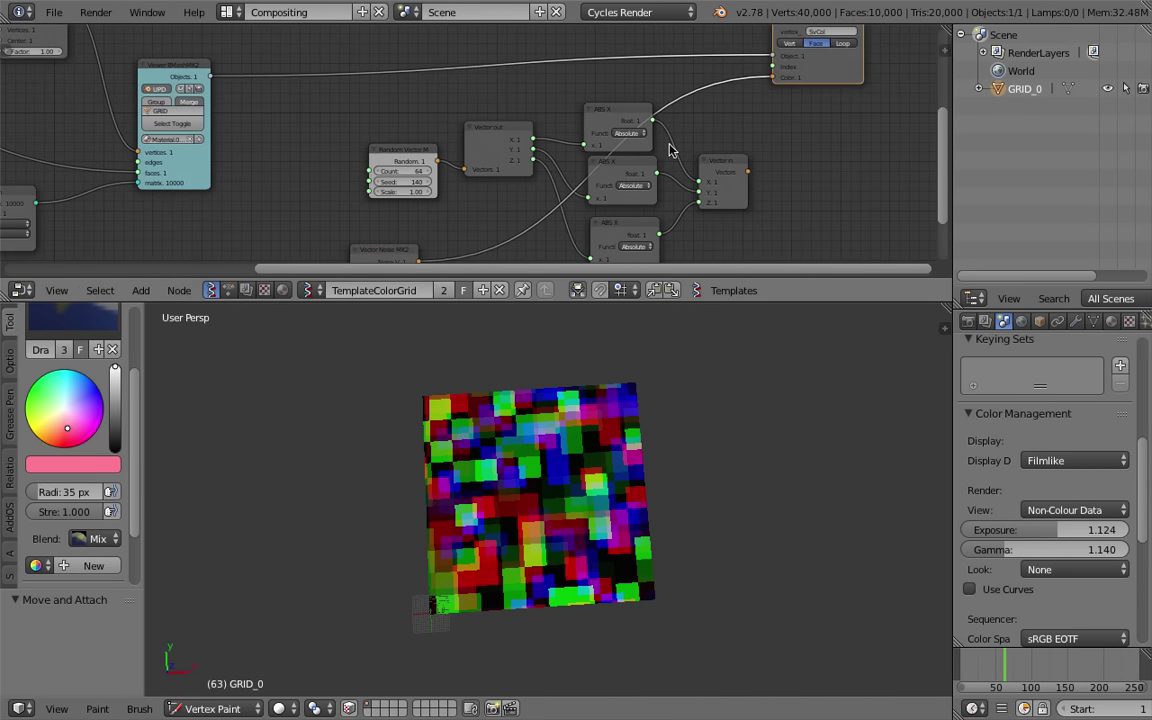
left_click_drag(731, 167, 719, 158)
middle_click_drag(684, 191, 688, 176)
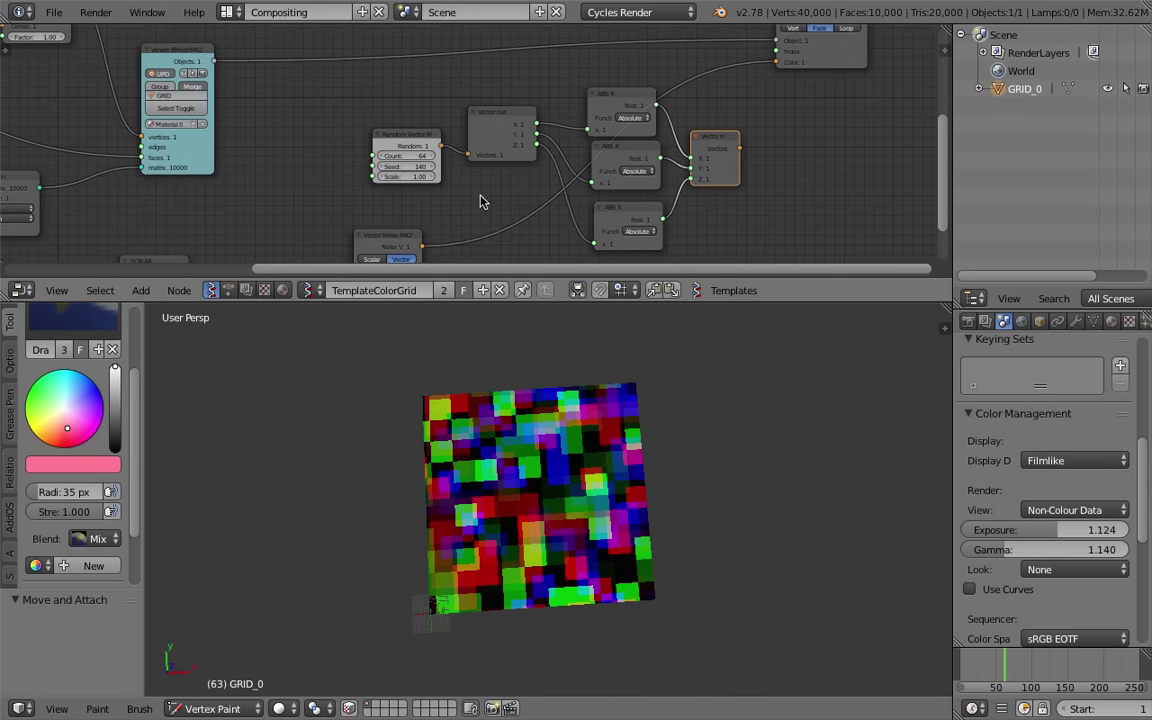
Switch the Vector Noise MK2 noise type from Cellnoise to Voronoi_C… and inspect the grid's colouring
scroll(480, 201, "up", 2)
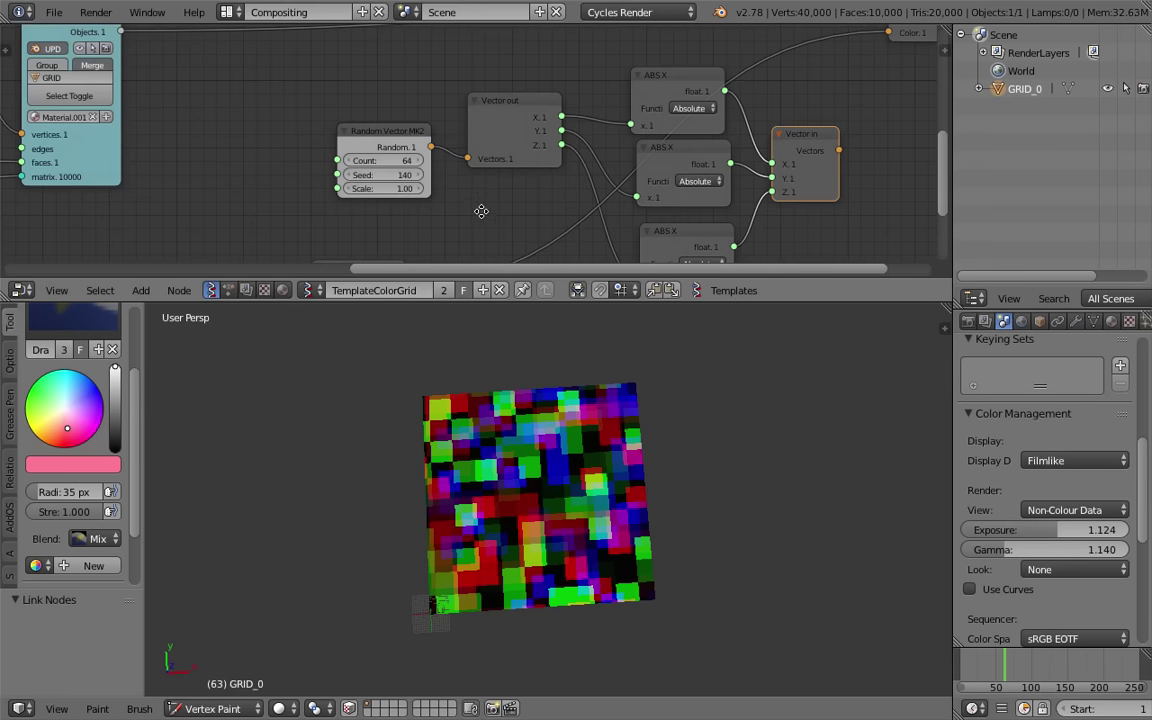
middle_click_drag(481, 208, 440, 123)
scroll(440, 150, "down", 1)
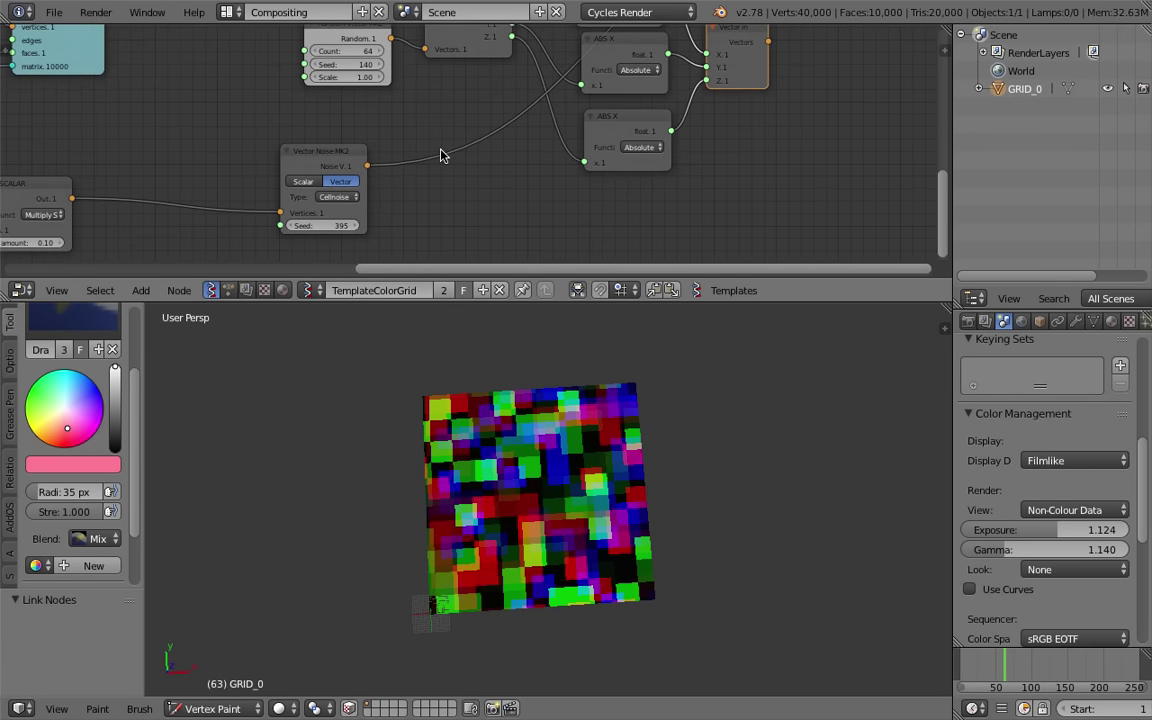
middle_click_drag(411, 193, 426, 170)
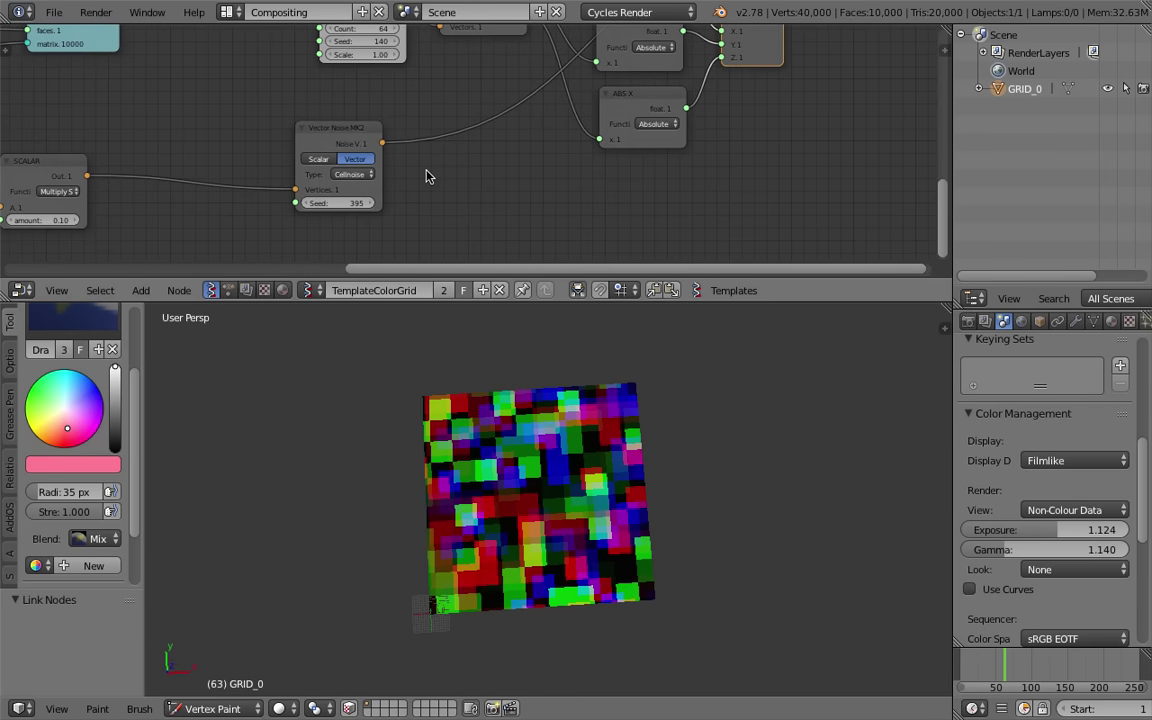
scroll(347, 137, "up", 3)
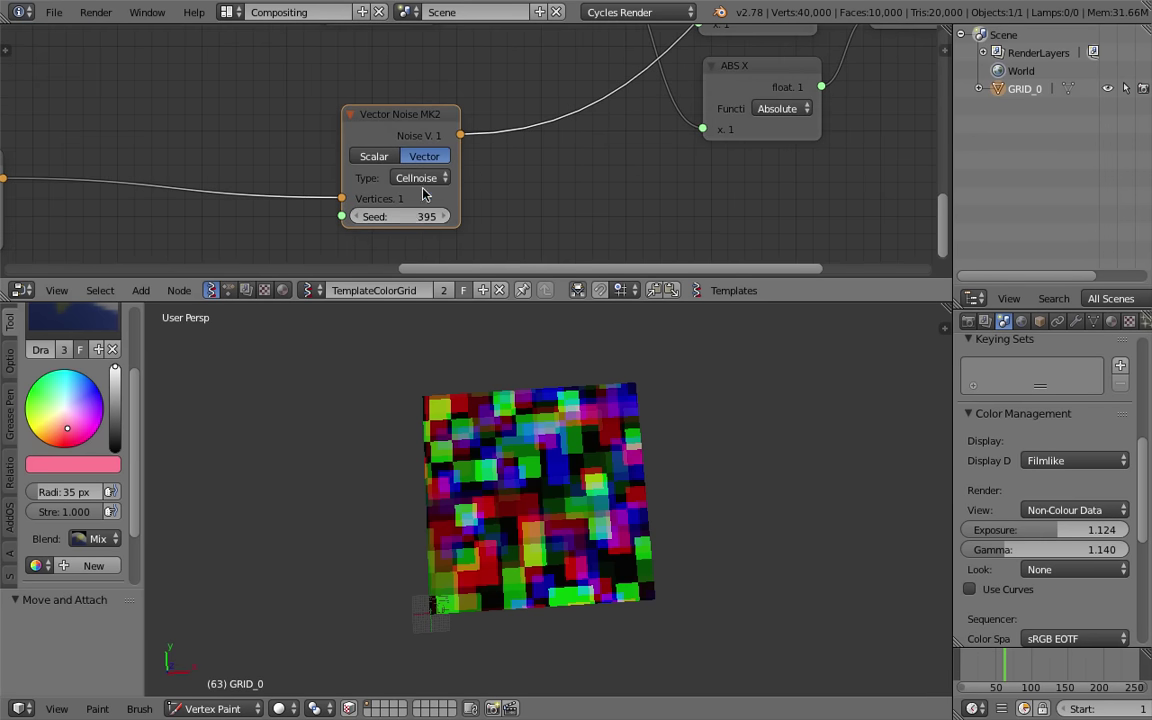
left_click(419, 179)
left_click(432, 347)
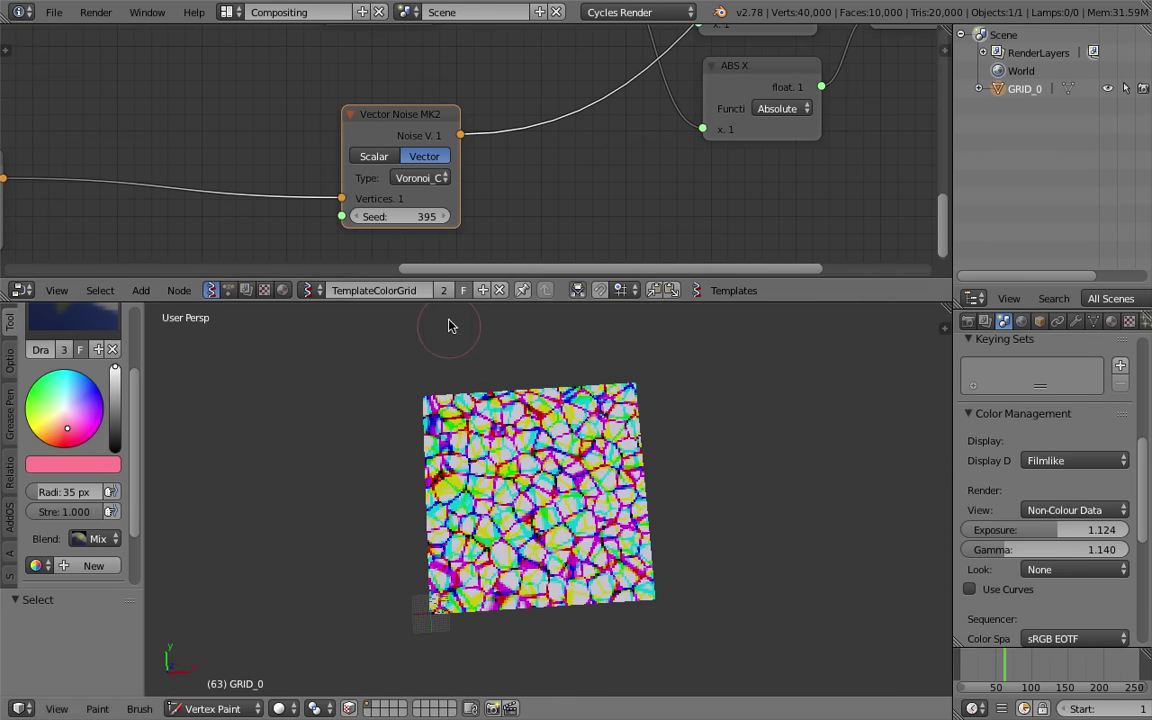
scroll(542, 424, "up", 4)
middle_click_drag(546, 424, 550, 370)
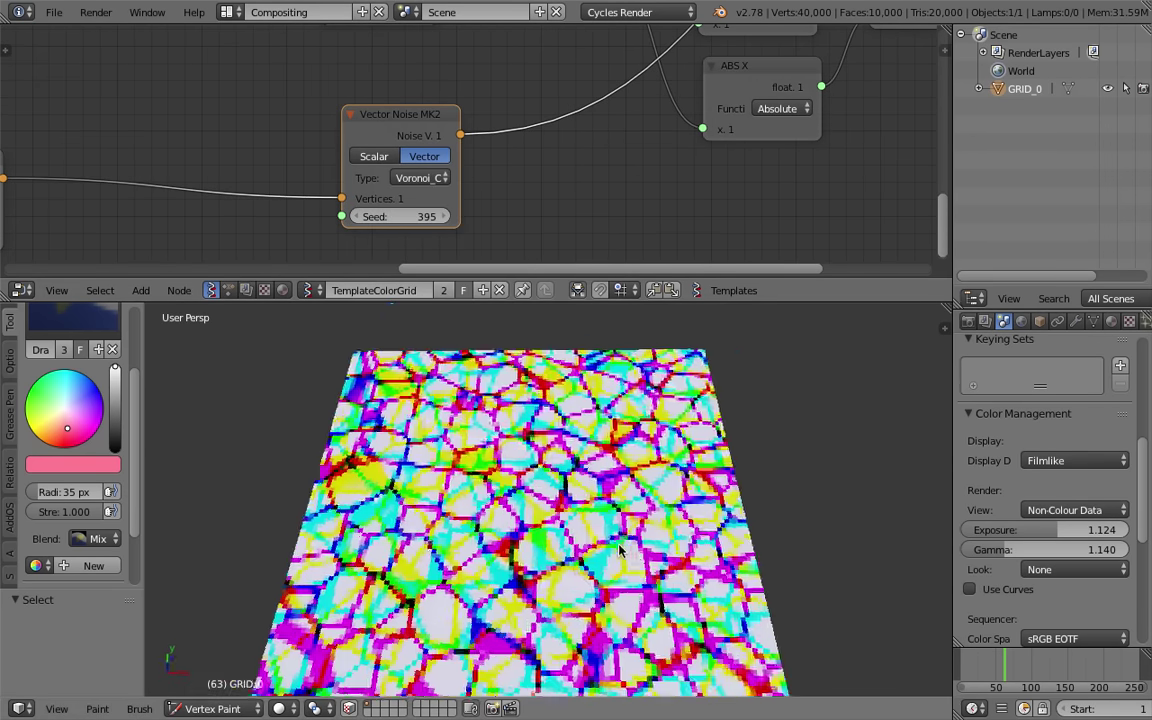
scroll(545, 372, "down", 1)
Set the Vector Noise MK2 seed to 425 and move the node further from the absolute-value nodes
left_click_drag(424, 217, 456, 217)
scroll(428, 218, "down", 5)
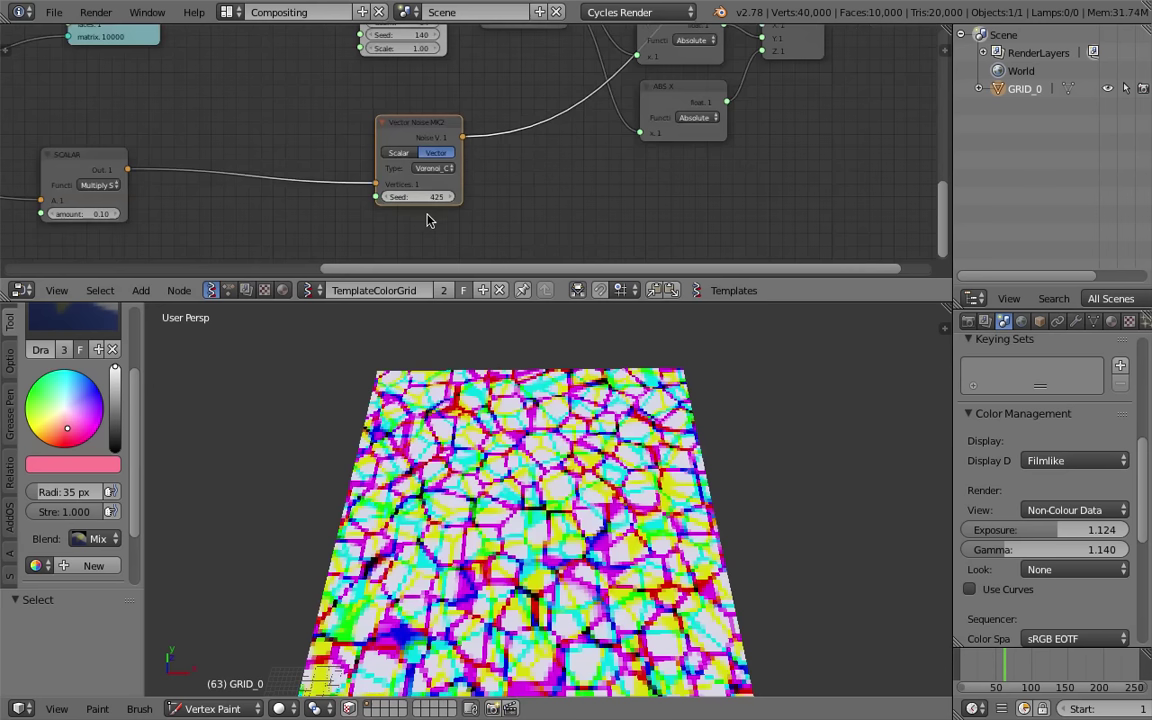
middle_click_drag(477, 194, 481, 207)
scroll(411, 154, "up", 2)
left_click_drag(411, 154, 378, 129)
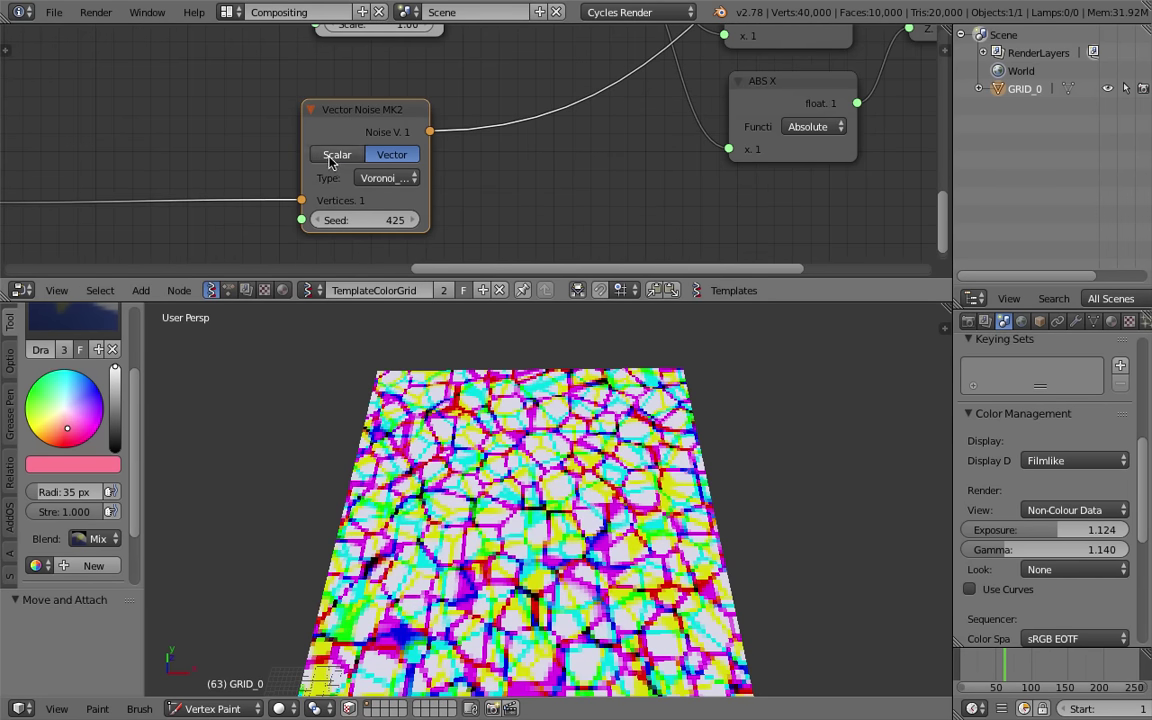
scroll(562, 160, "down", 3)
middle_click_drag(567, 150, 545, 167)
left_click_drag(415, 148, 391, 160)
scroll(538, 170, "down", 1)
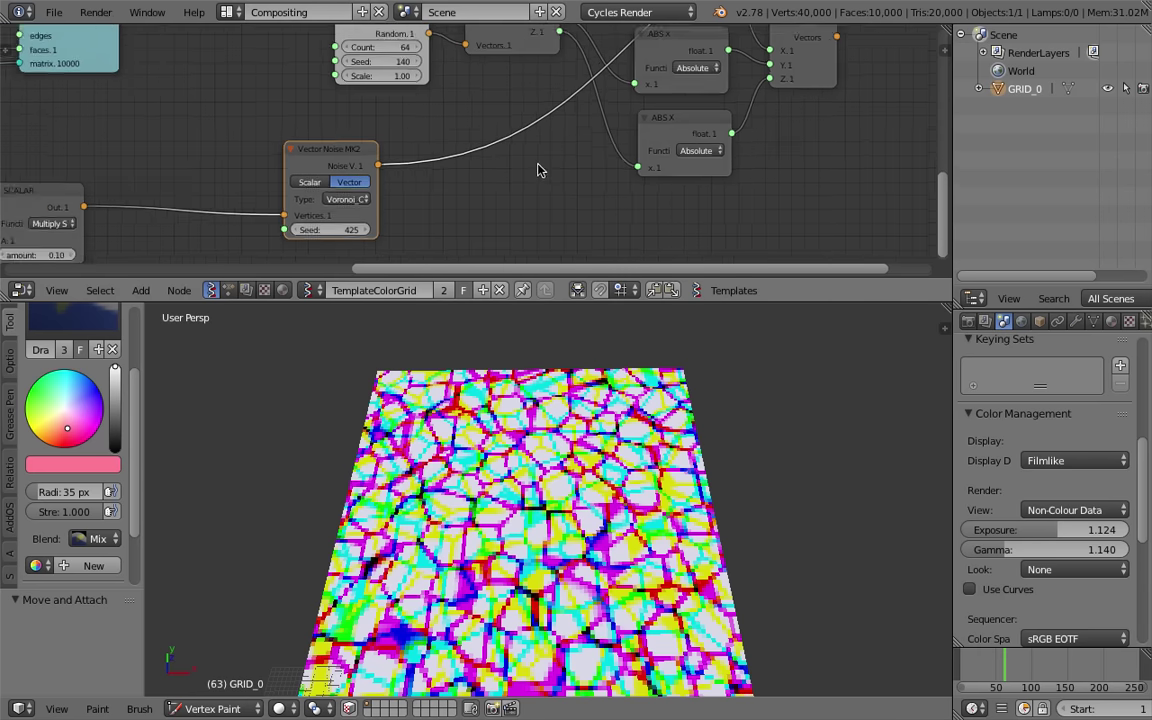
Shift the Vertex color new node further from the Vector in node, and set the Vector Noise MK2 seed to 471
scroll(538, 168, "down", 1)
middle_click_drag(595, 103, 540, 194)
scroll(588, 150, "down", 1)
left_click_drag(781, 54, 829, 61)
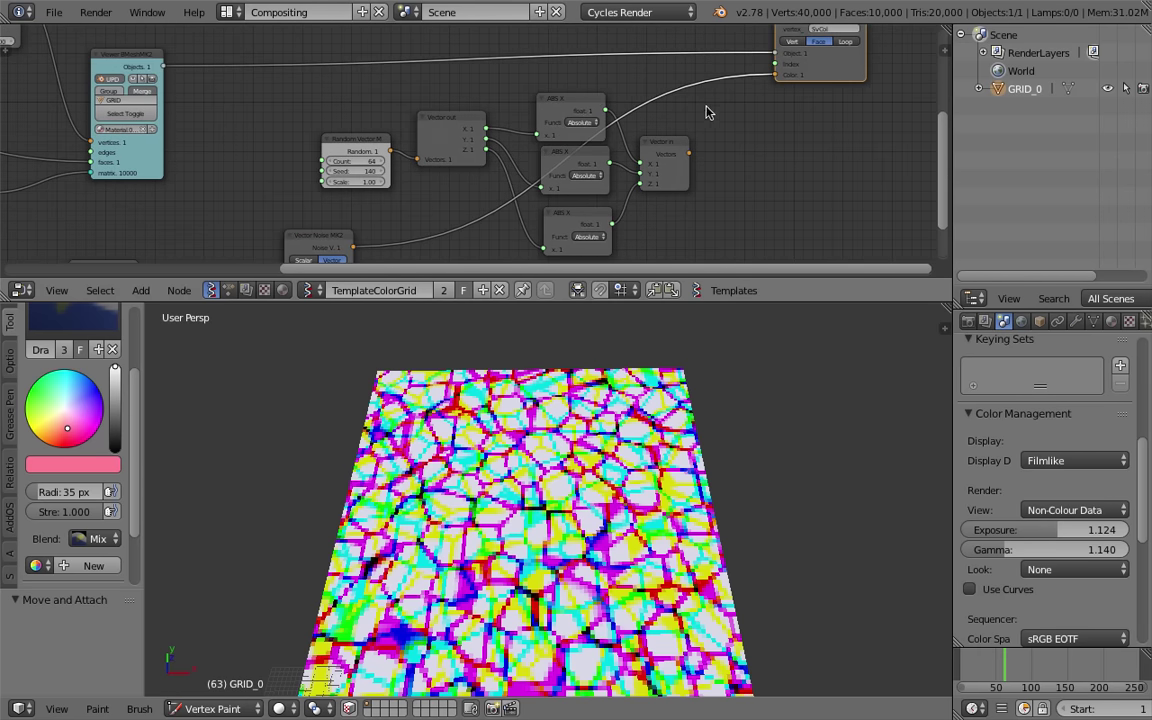
middle_click_drag(373, 193, 453, 114)
left_click_drag(383, 216, 441, 216)
middle_click_drag(696, 520, 646, 438)
middle_click_drag(428, 214, 472, 171)
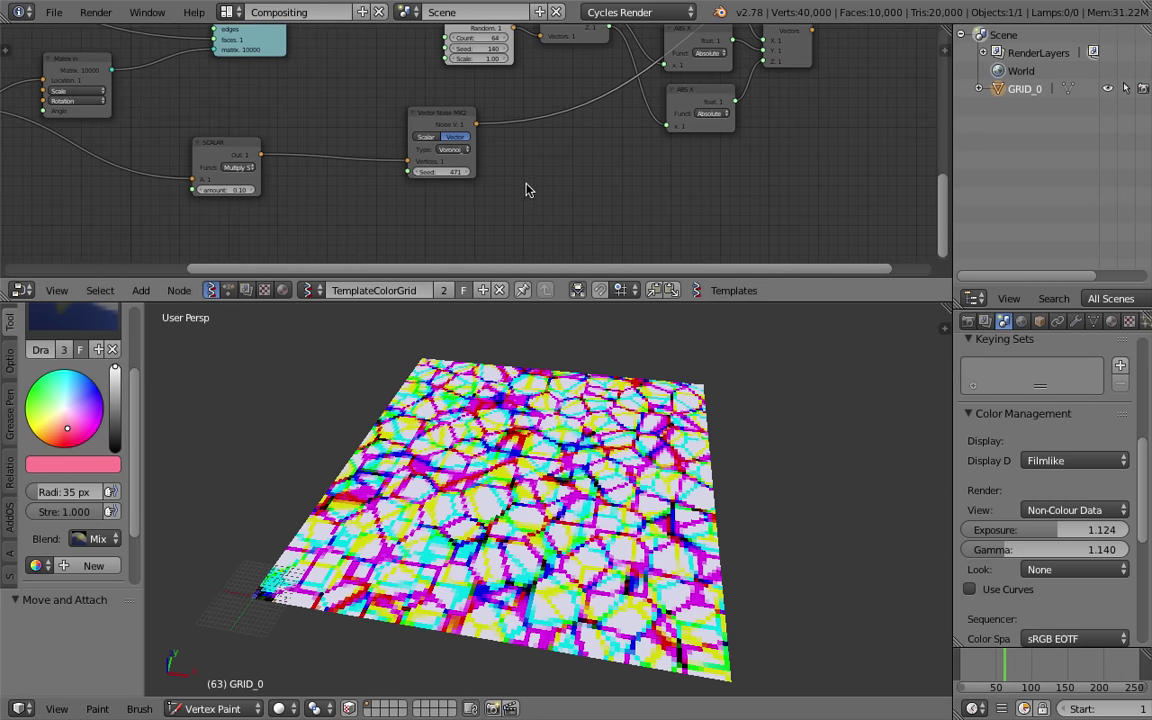
Add a Vector Fractal node near the Vector Noise MK2 node
key("shift+a")
left_click(524, 185)
type("vector f")
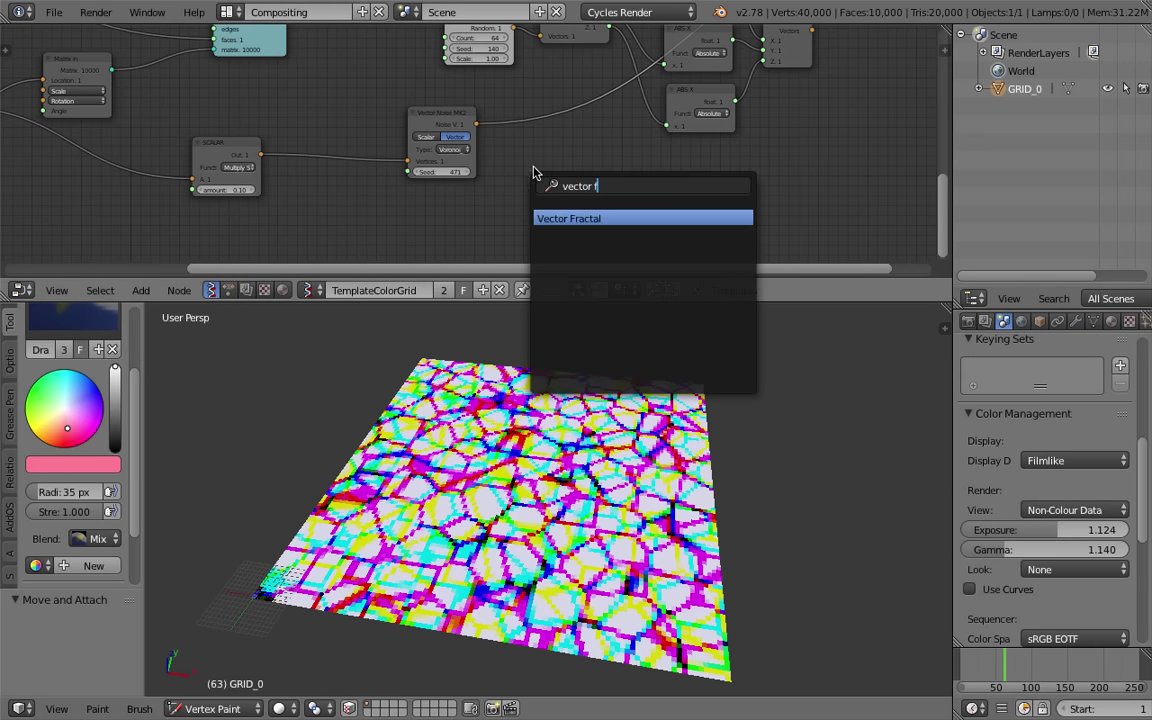
key("Return")
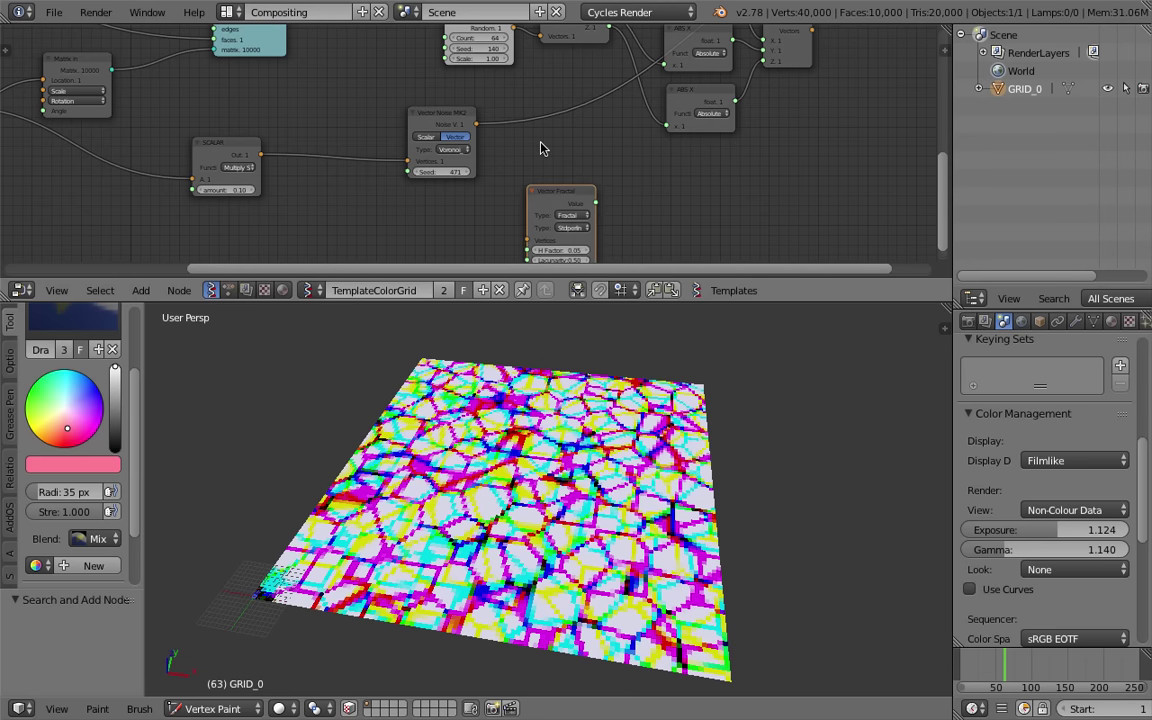
left_click(478, 148)
scroll(478, 148, "up", 2)
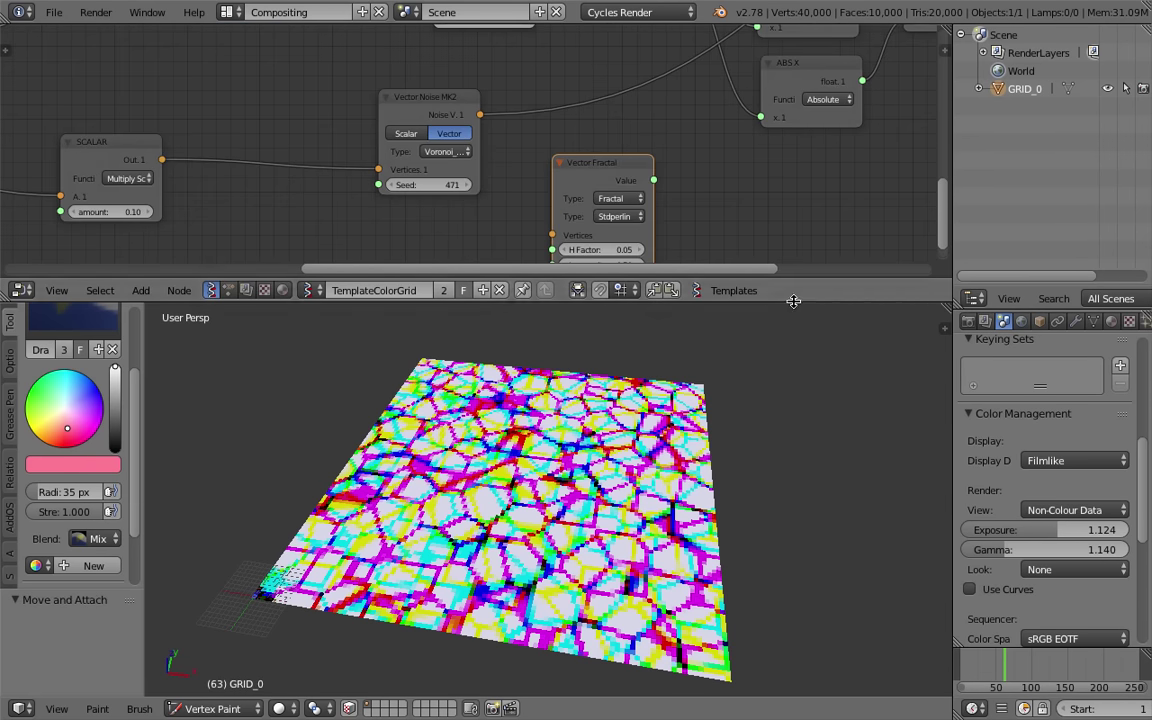
Enlarge the node editor and stack the Vector Fractal node beneath the Vector Noise MK2 node
left_click_drag(794, 302, 800, 421)
scroll(602, 249, "up", 3)
middle_click_drag(583, 209, 518, 195)
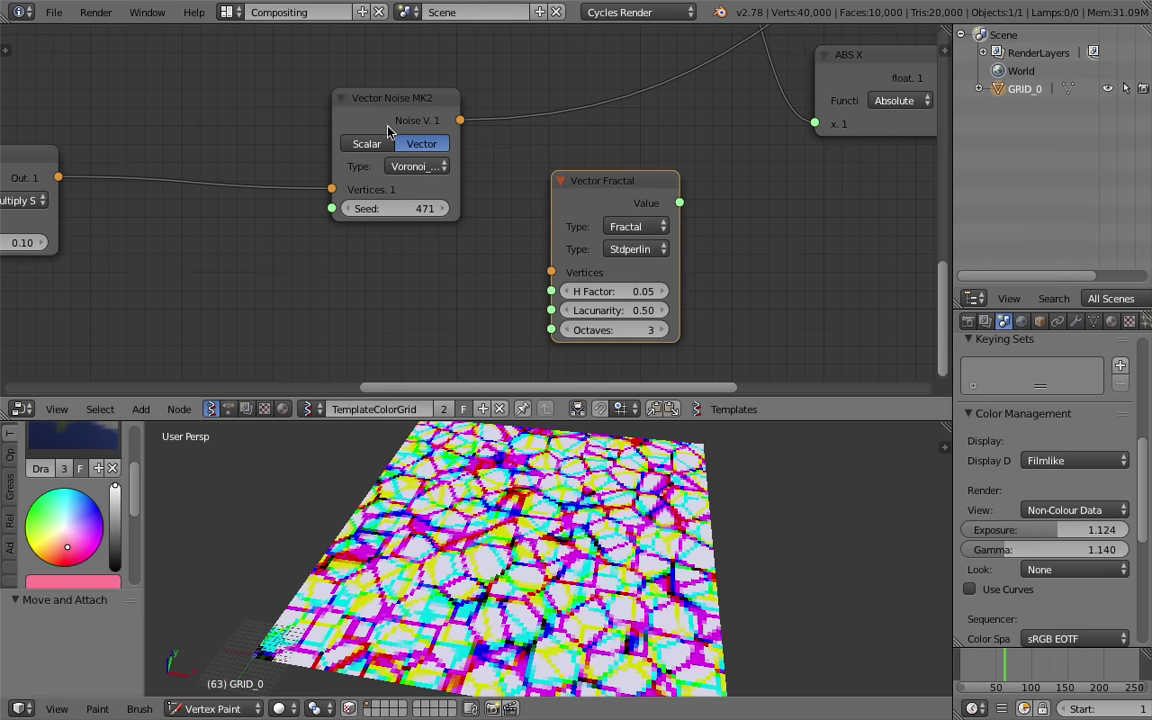
left_click_drag(408, 99, 373, 49)
left_click_drag(611, 185, 344, 197)
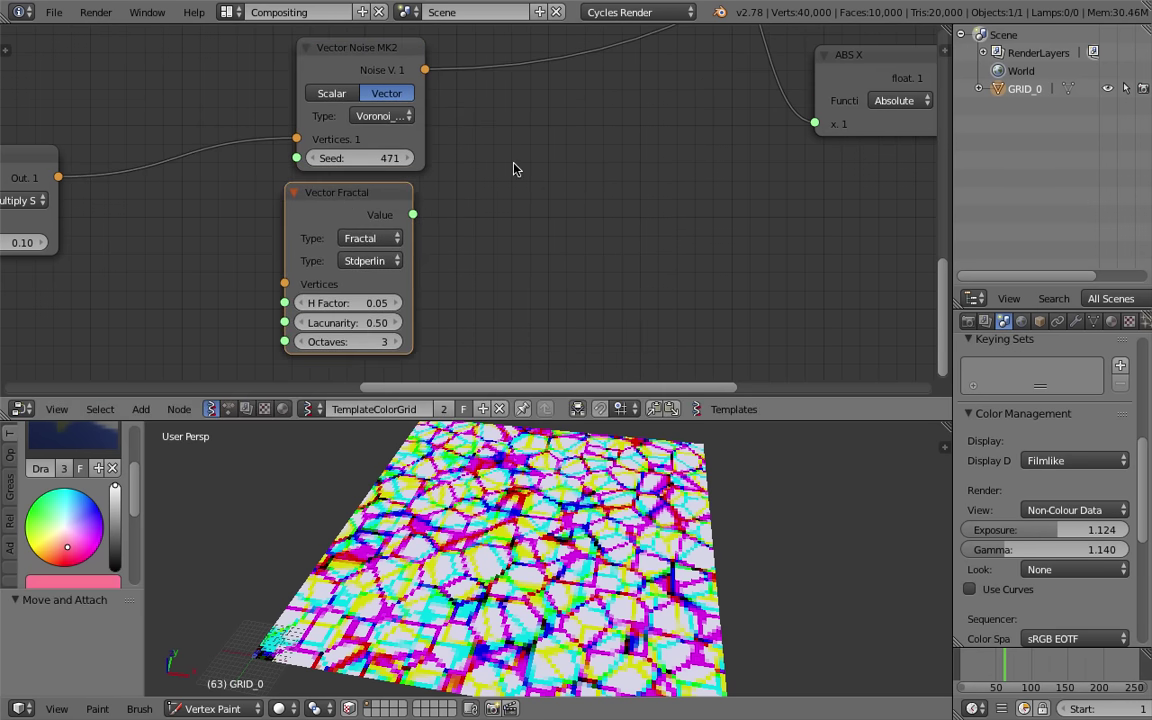
key("shift+a")
left_click(562, 179)
type("scrip")
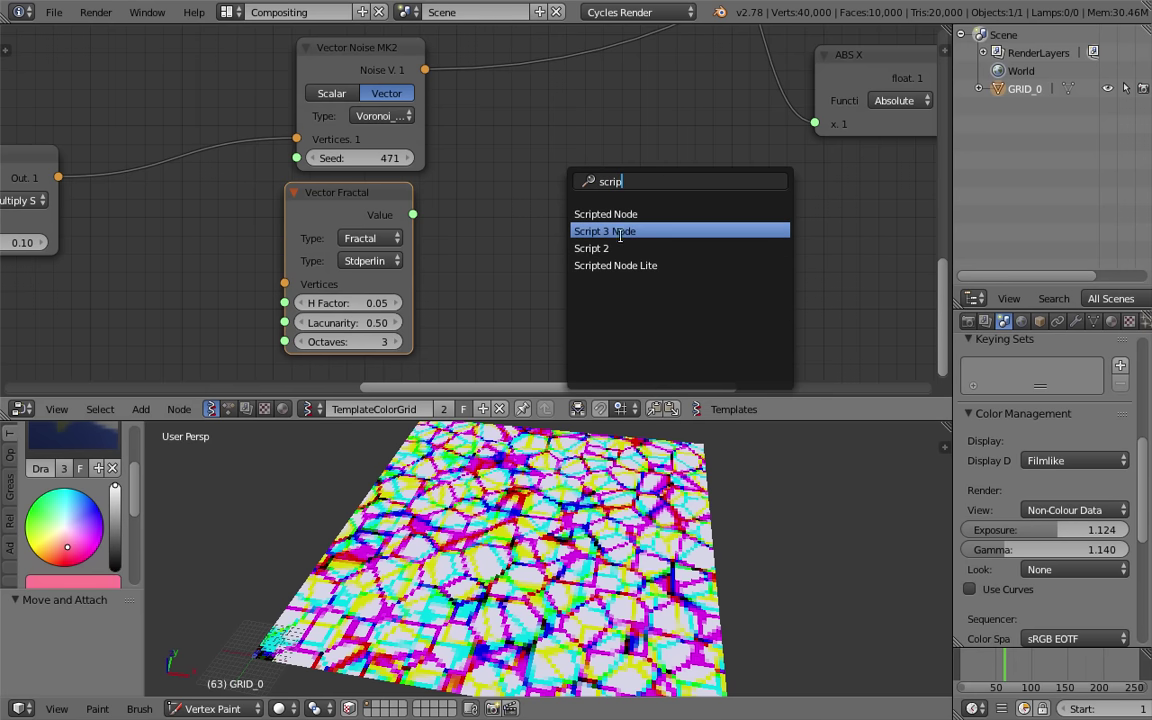
Align the Vector Fractal node directly under the Vector Noise MK2 node
left_click_drag(358, 198, 370, 206)
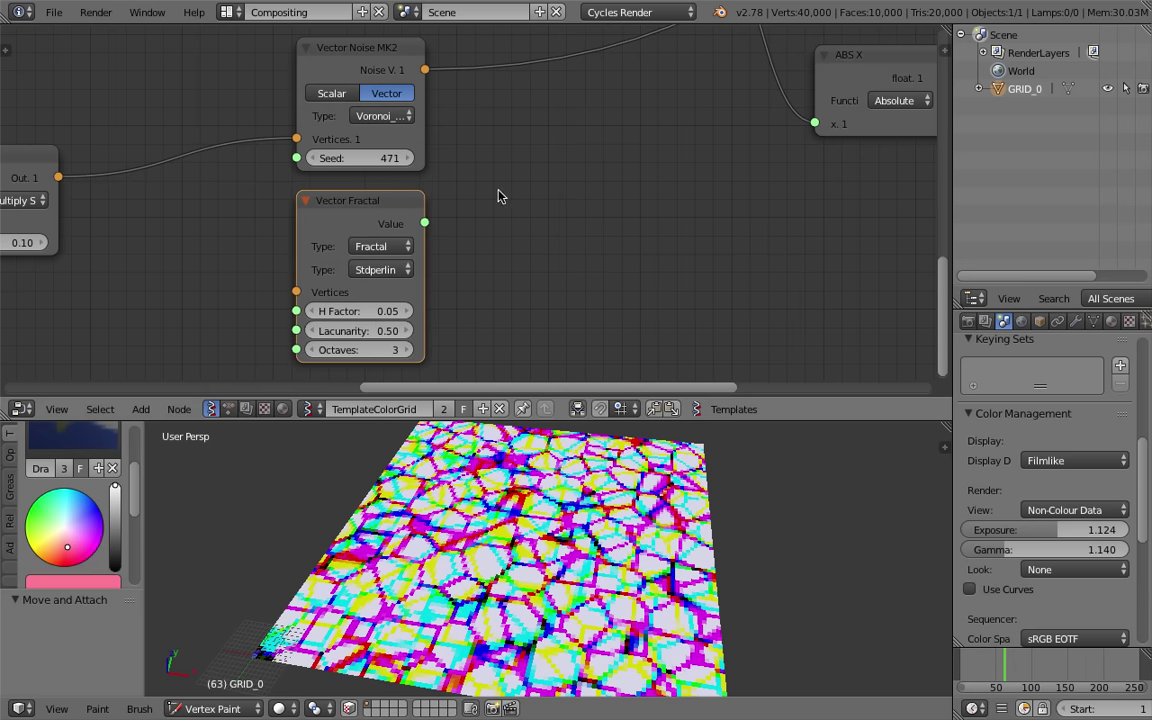
middle_click_drag(499, 196, 458, 198)
scroll(477, 207, "down", 1)
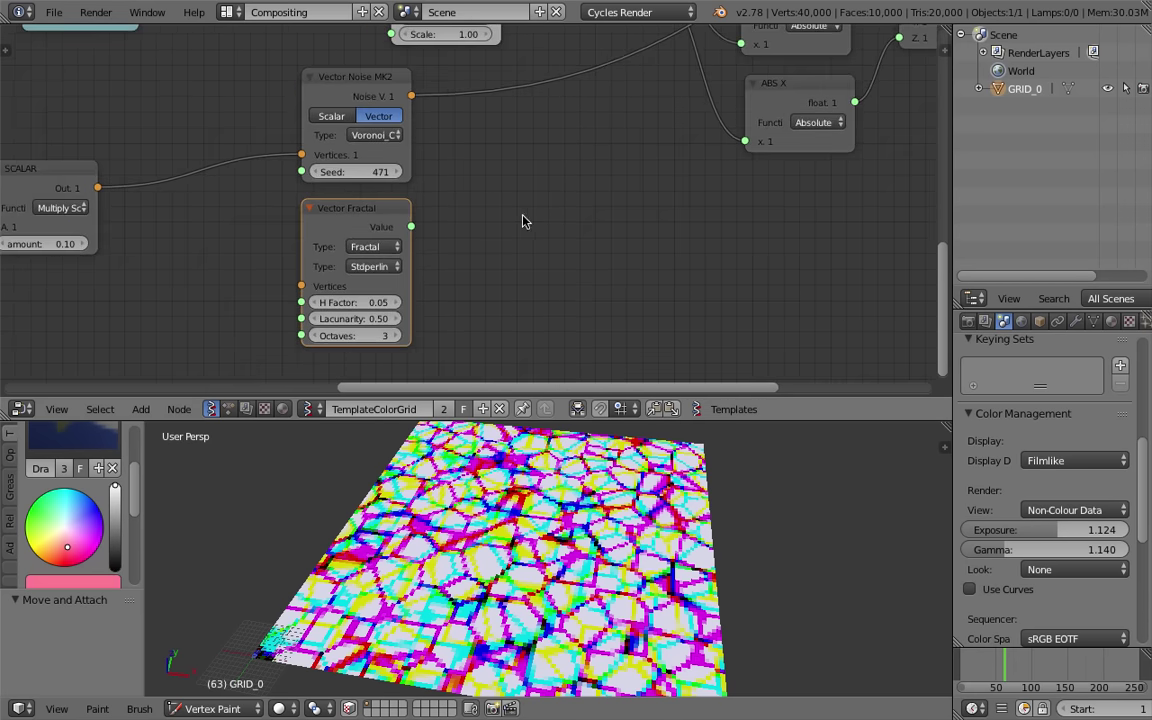
Delete the Random Vector MK2 node, the Vector out node and the three absolute-value ABS X nodes
middle_click_drag(587, 214, 567, 222)
scroll(555, 238, "down", 2)
middle_click_drag(664, 130, 674, 200)
left_click(358, 146)
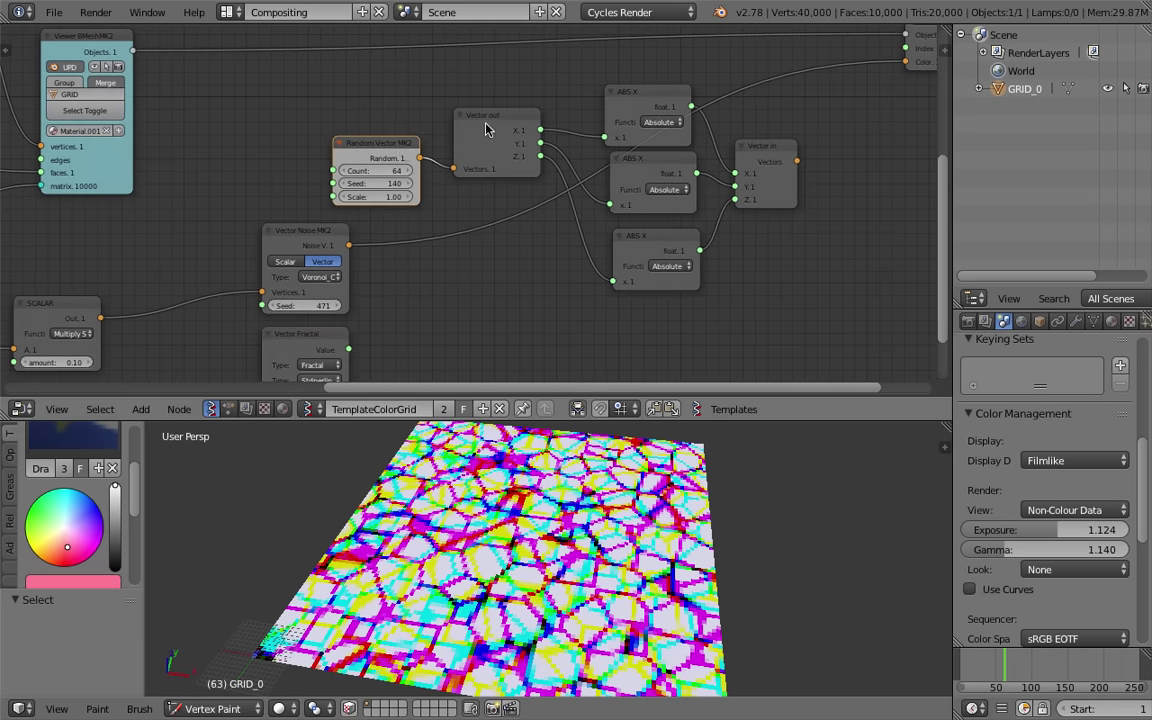
left_click(485, 128, "shift")
left_click(622, 98, "shift")
left_click(663, 182, "shift")
left_click(663, 244, "shift")
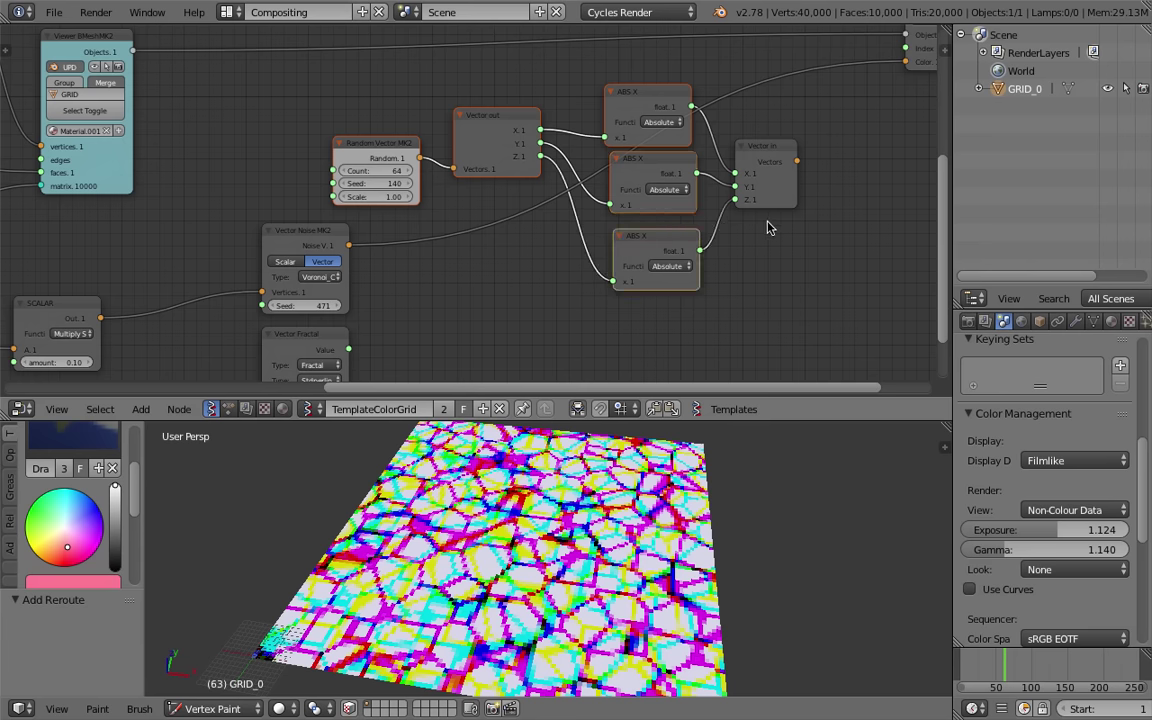
key("x")
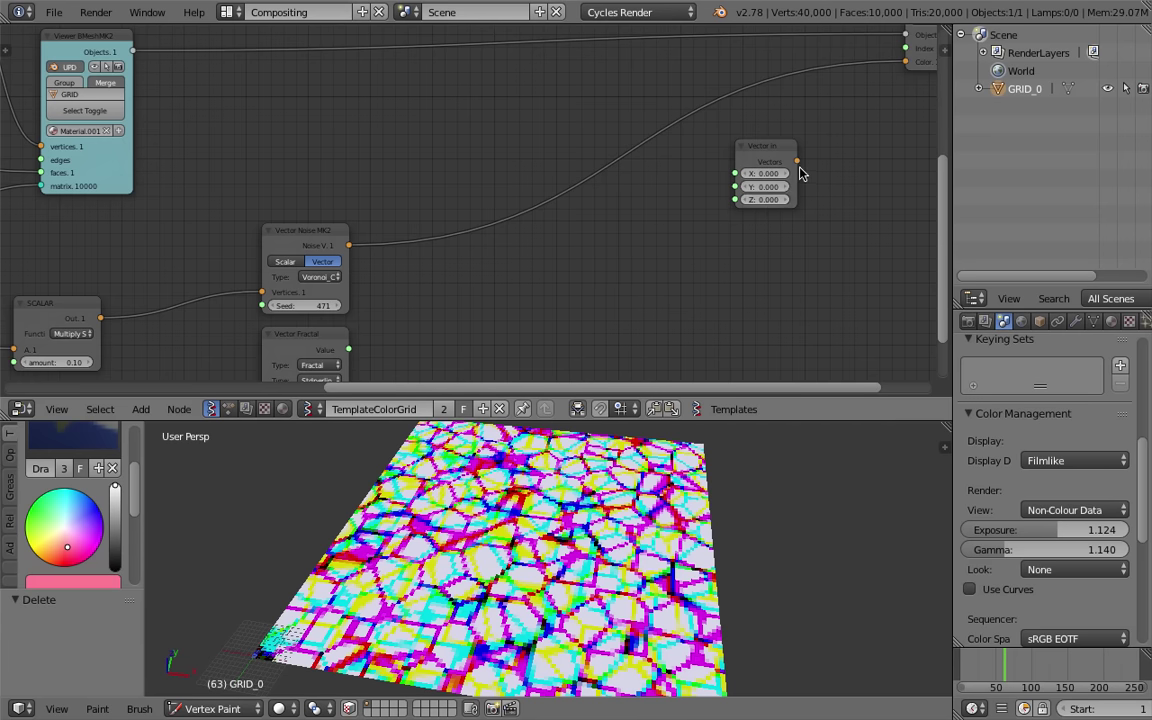
Link Vector in's output to the Vertex color node's Color input, and reposition the Vector Noise MK2 and SCALAR nodes
left_click_drag(797, 160, 905, 63)
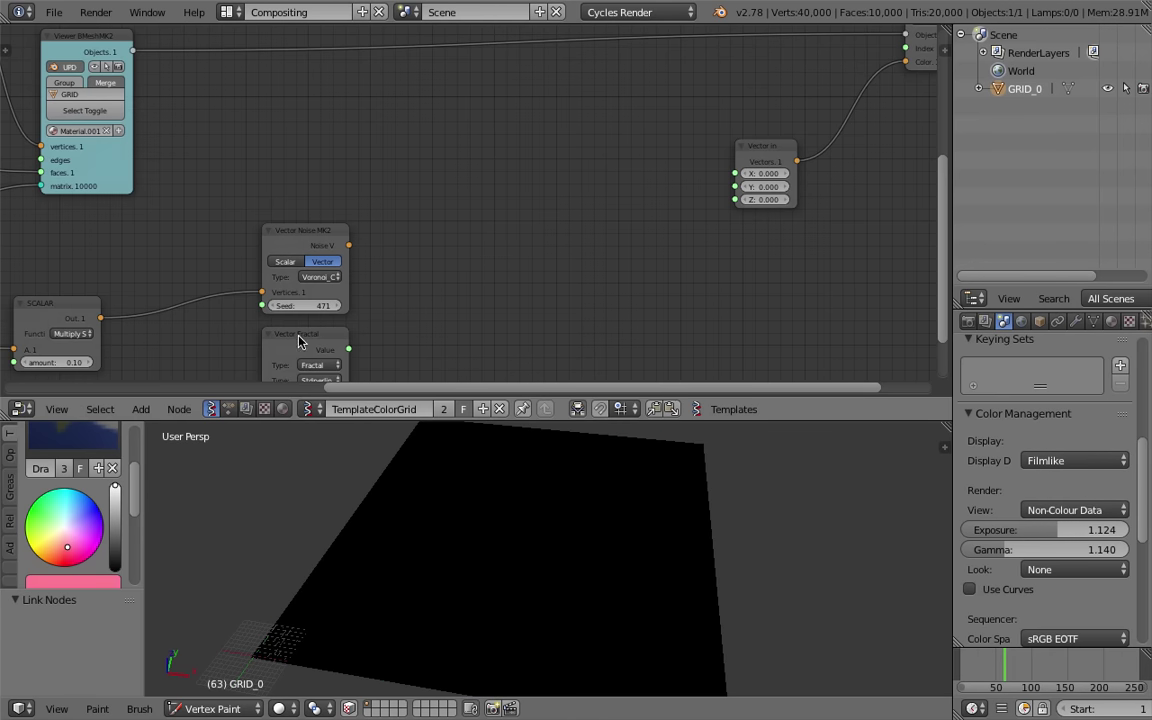
middle_click_drag(333, 237, 299, 211)
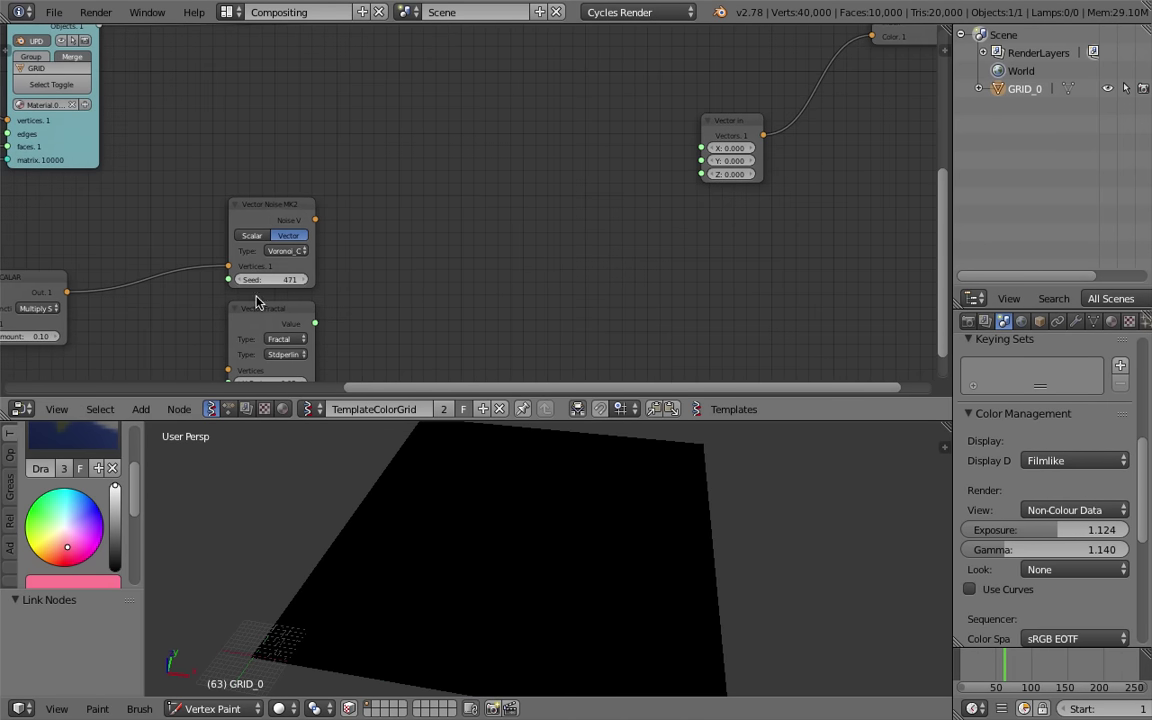
left_click_drag(274, 198, 257, 179)
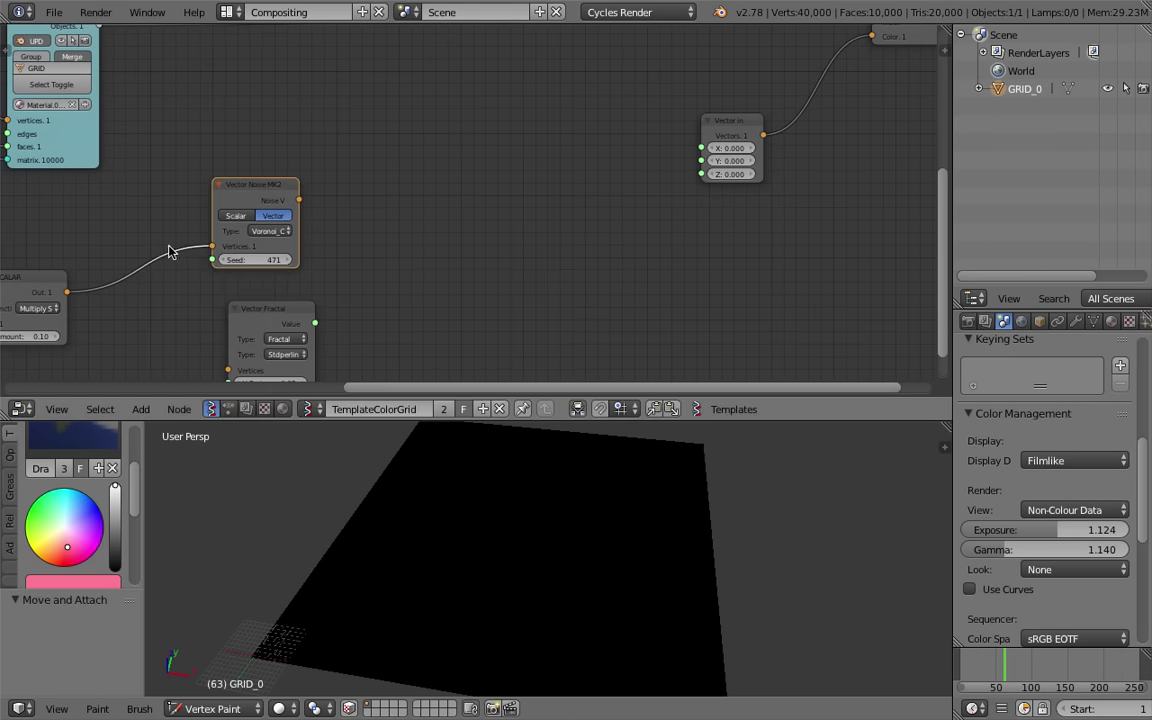
middle_click_drag(152, 259, 230, 251)
left_click_drag(112, 279, 150, 253)
scroll(445, 188, "down", 2)
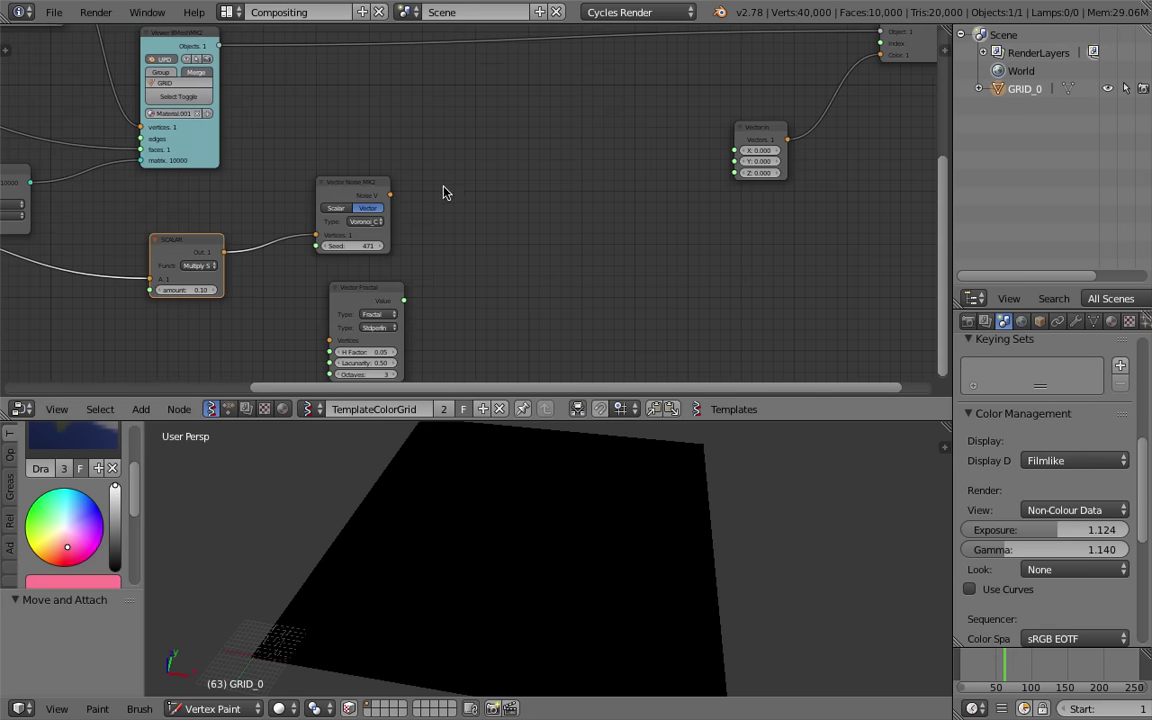
Reposition the Vector in node beside the Vertex color new node
middle_click_drag(725, 156, 552, 214)
left_click_drag(578, 187, 548, 166)
scroll(548, 166, "up", 4)
middle_click_drag(570, 167, 506, 197)
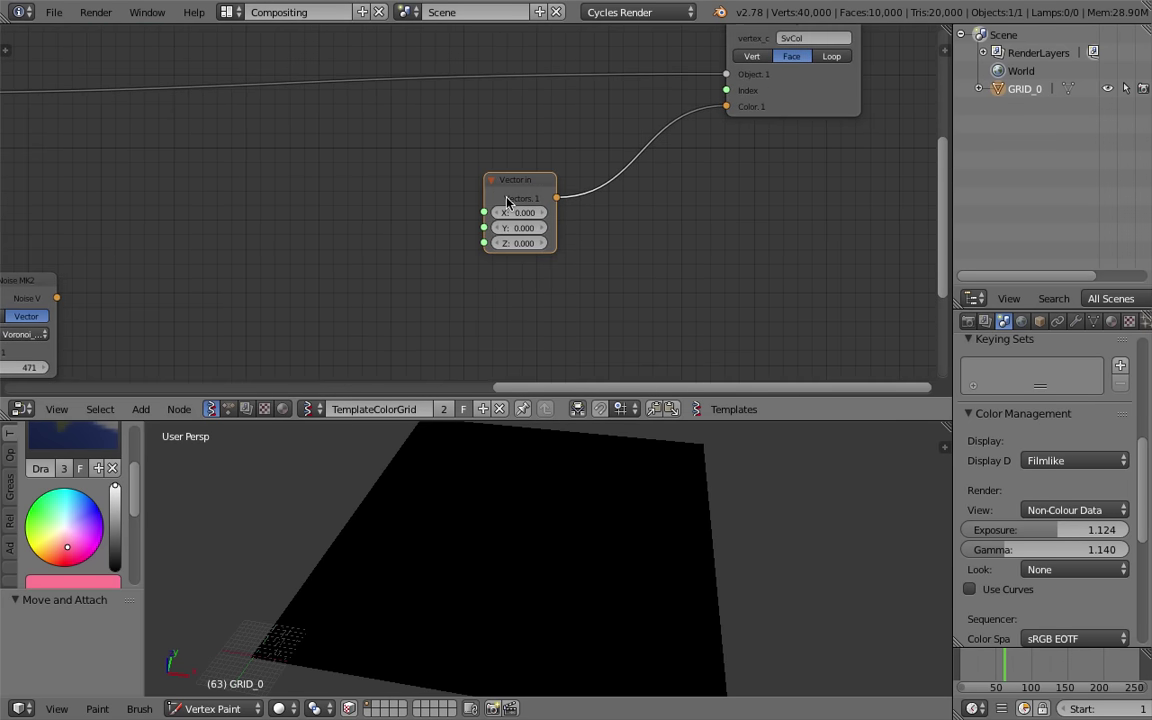
left_click_drag(517, 187, 563, 169)
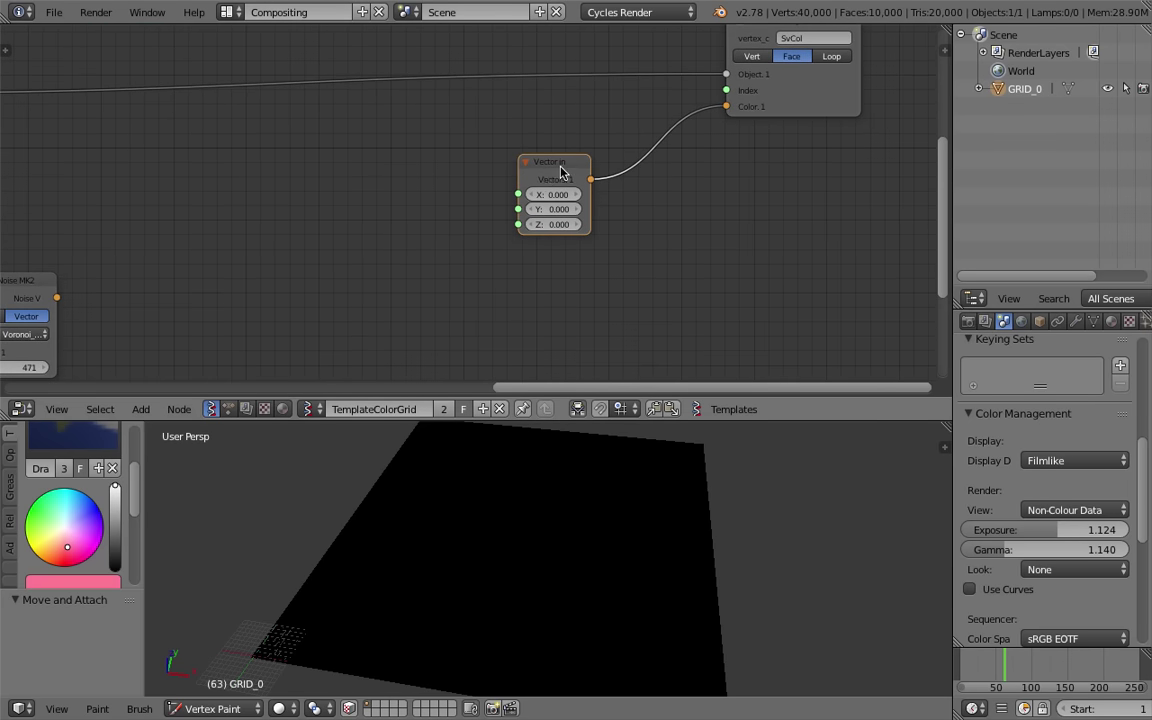
scroll(558, 193, "up", 2)
middle_click_drag(494, 155, 440, 127)
Turn on the Viewer Index node's display to show the grid's index numbers in the 3D view
middle_click_drag(585, 512, 645, 533)
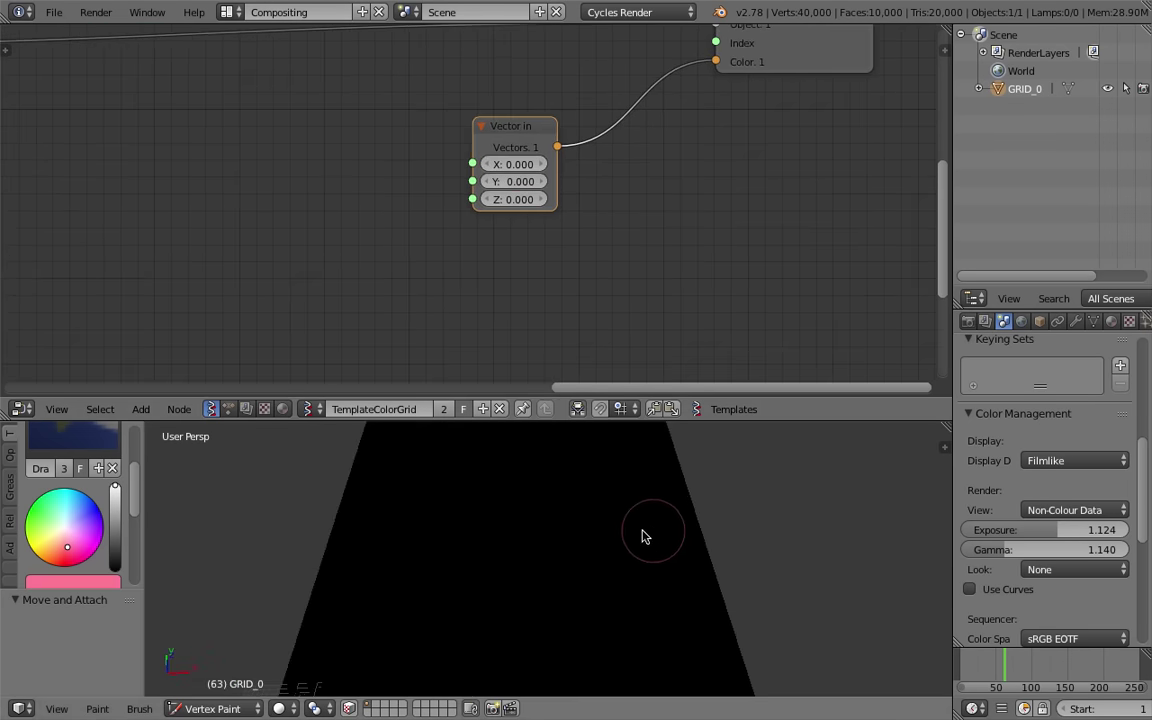
scroll(557, 549, "down", 1)
middle_click_drag(243, 134, 540, 252)
scroll(540, 252, "down", 4)
middle_click_drag(206, 89, 393, 180)
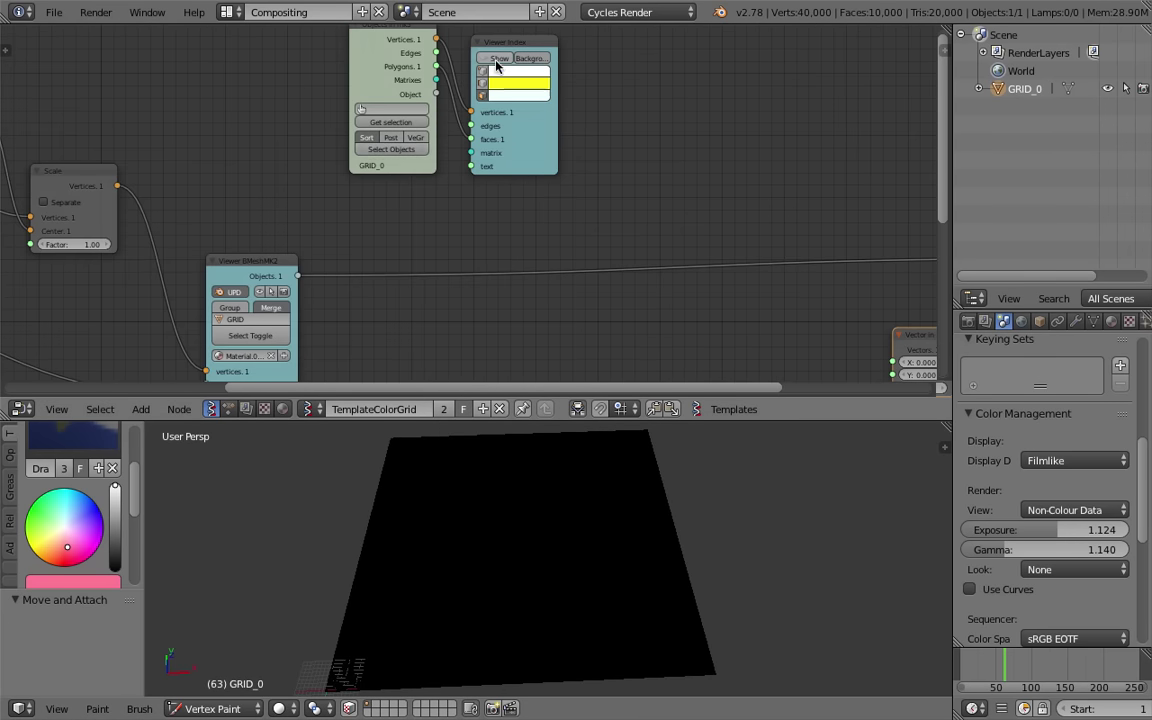
left_click(484, 58)
middle_click_drag(555, 544, 544, 561)
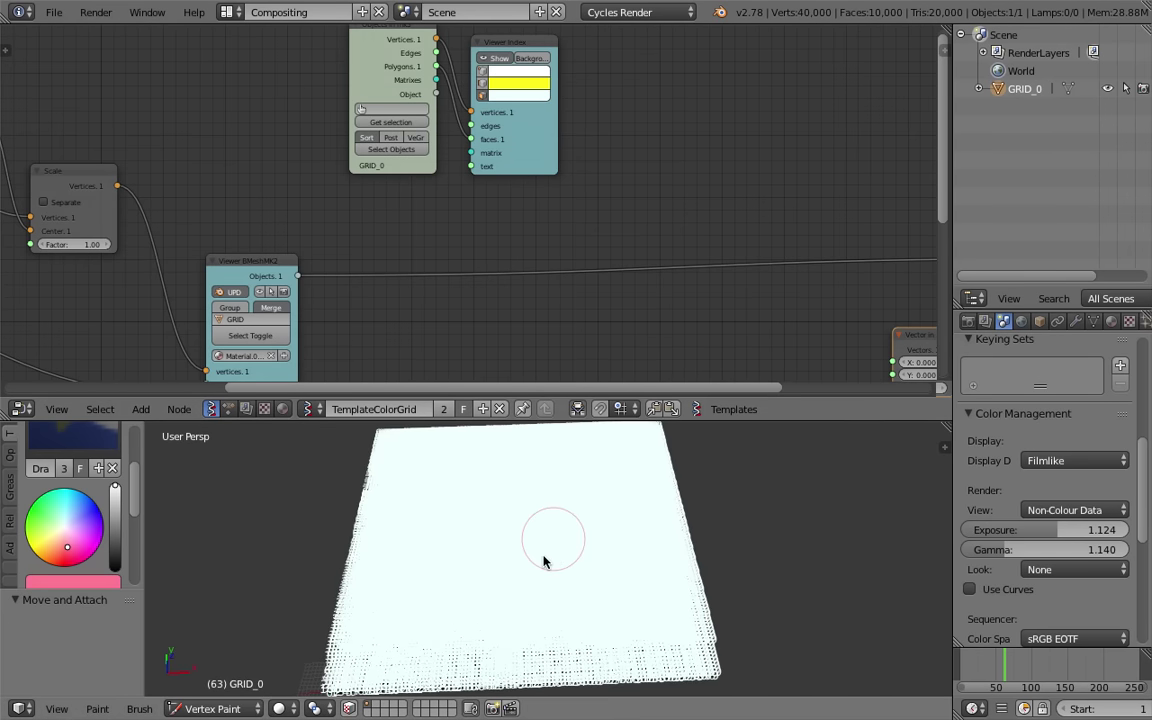
Set both N Vert X and N Vert Y of the Plane node feeding Matrix in to 10
middle_click_drag(148, 229, 666, 154)
middle_click_drag(342, 309, 500, 98)
scroll(405, 233, "up", 1)
left_click(509, 266)
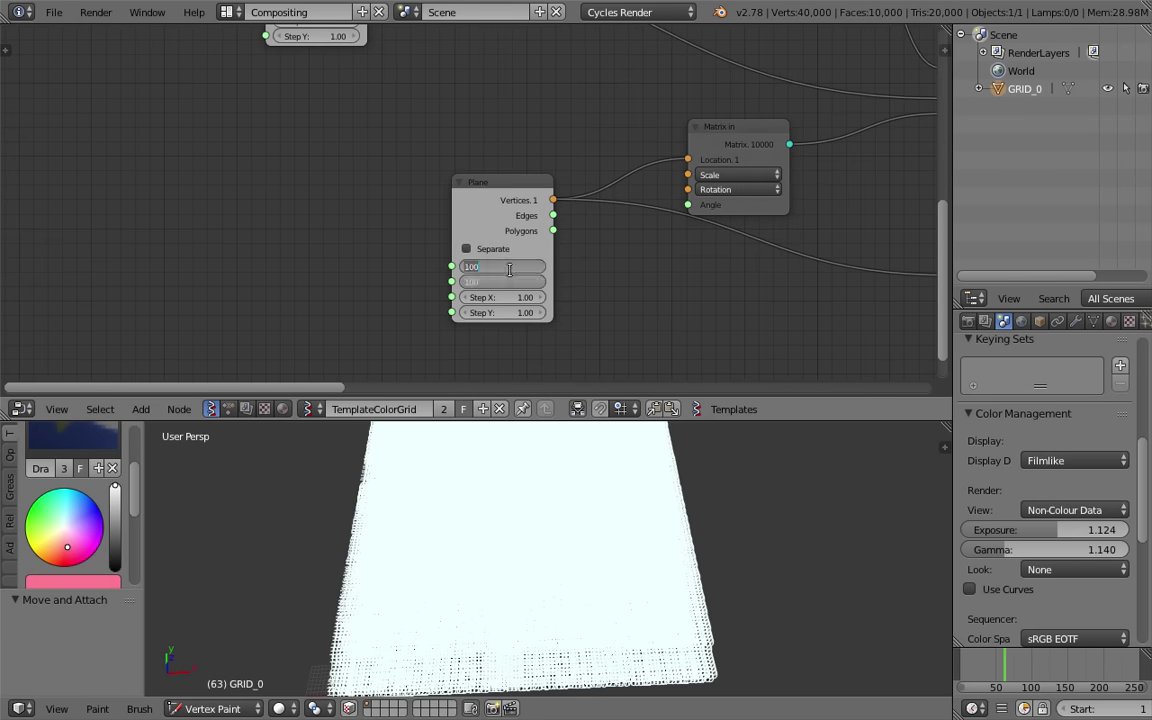
type("10")
key("Return")
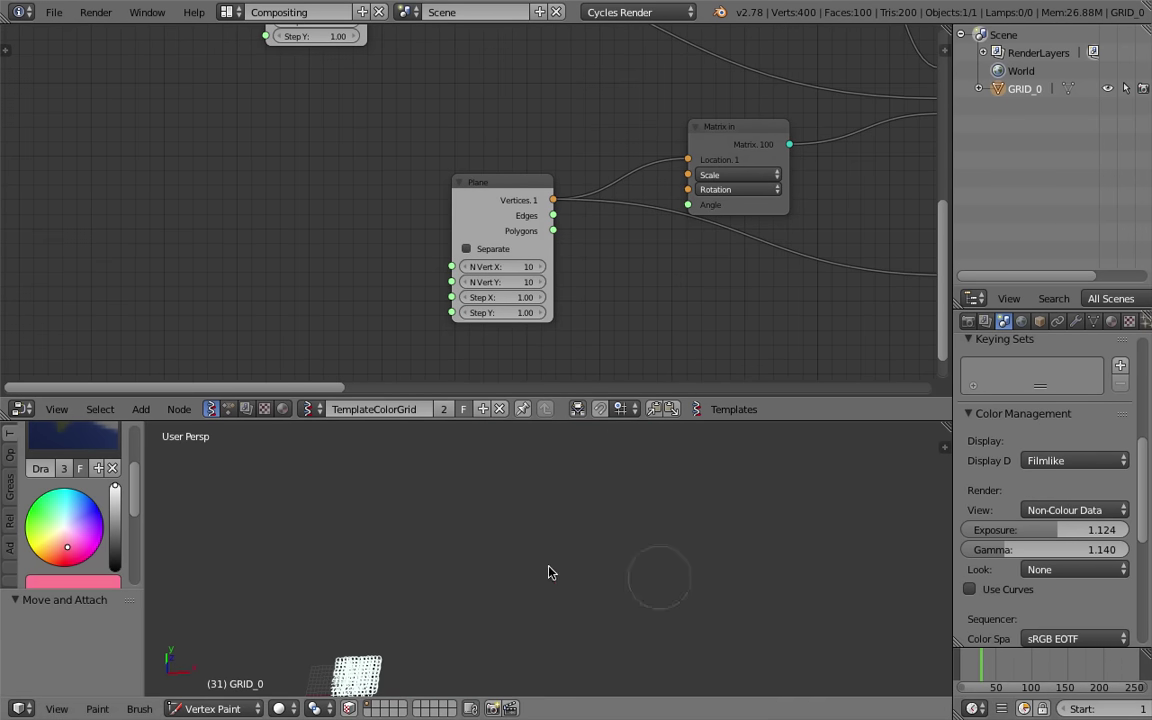
Move the Vector in node closer to the Vertex color node and save the file over the existing one
middle_click_drag(442, 543, 547, 626, "shift")
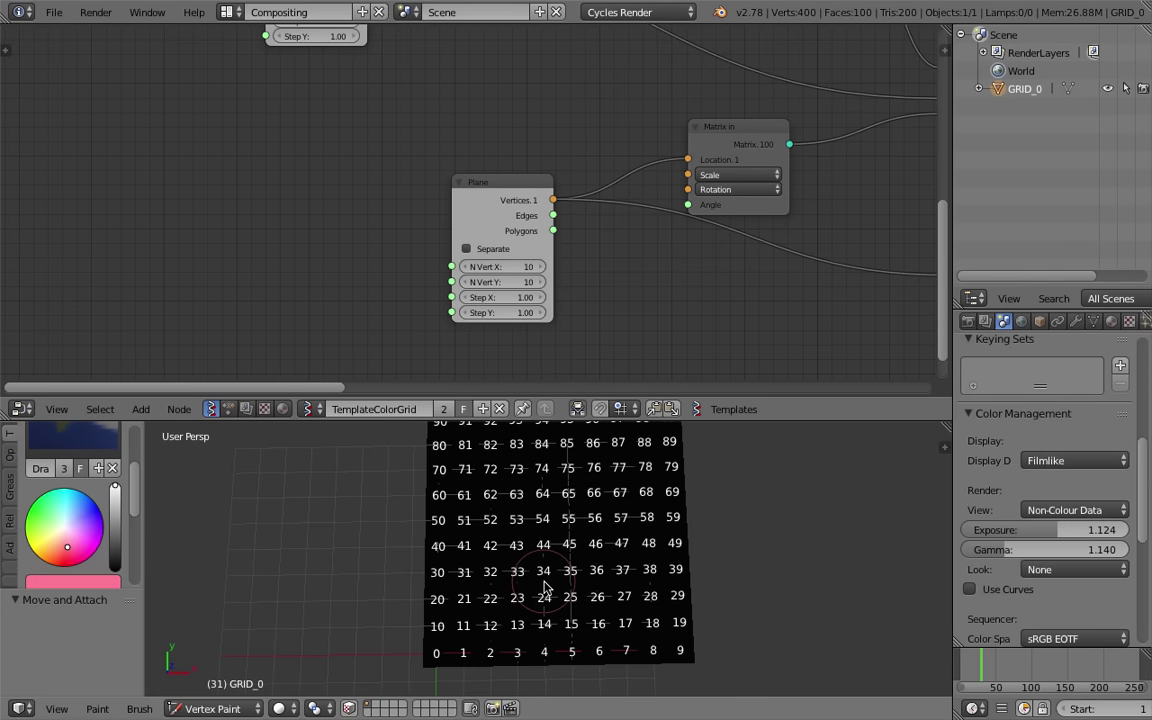
scroll(545, 591, "down", 2)
middle_click_drag(900, 285, 319, 329)
middle_click_drag(659, 285, 398, 324)
left_click_drag(562, 197, 613, 157)
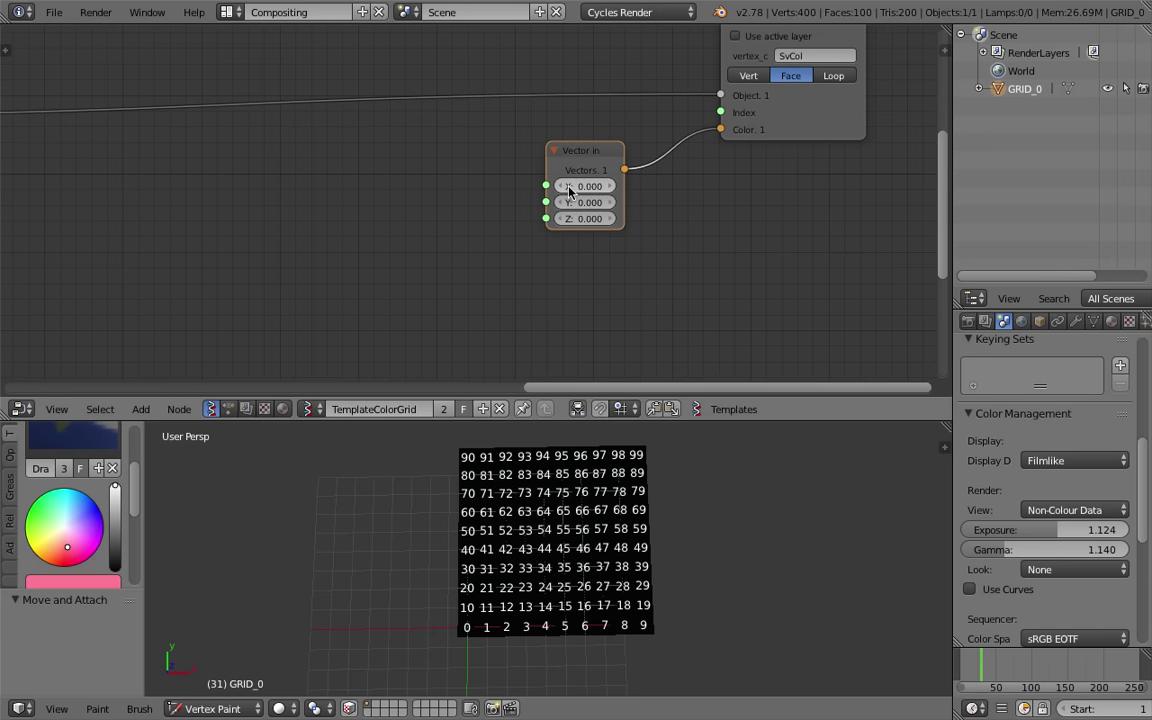
middle_click_drag(415, 184, 432, 184)
key("ctrl+s")
left_click(431, 185)
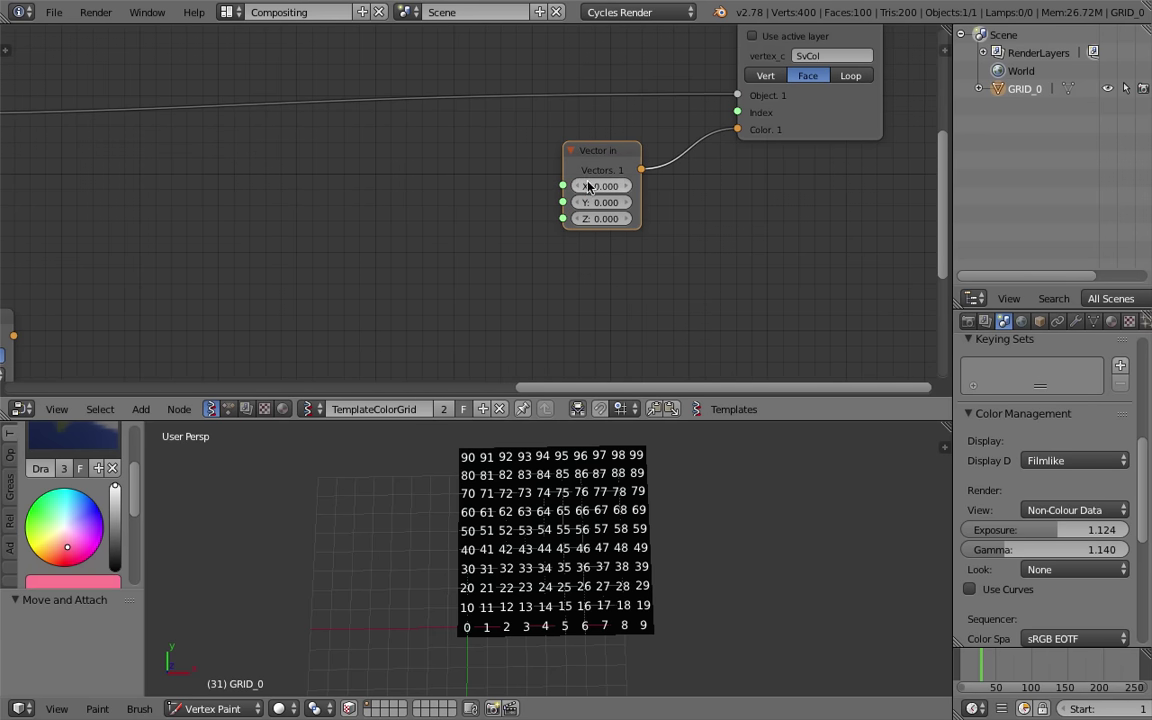
Set the Vector in node's X to 0.390, Y to 0.570 and Z to 0.690 to tint the grid blue
left_click_drag(598, 186, 637, 186)
mouse_move(600, 202)
left_mouse_down()
mouse_move(657, 202)
mouse_move(596, 227)
left_mouse_up()
key("space")
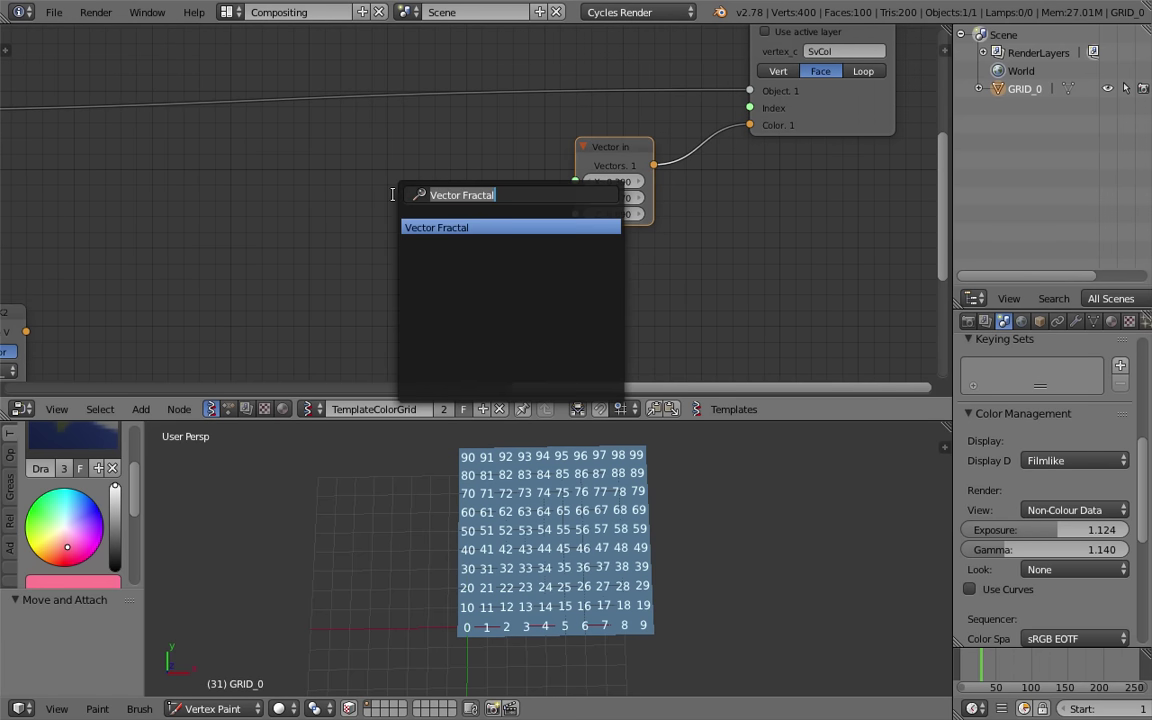
type("ste")
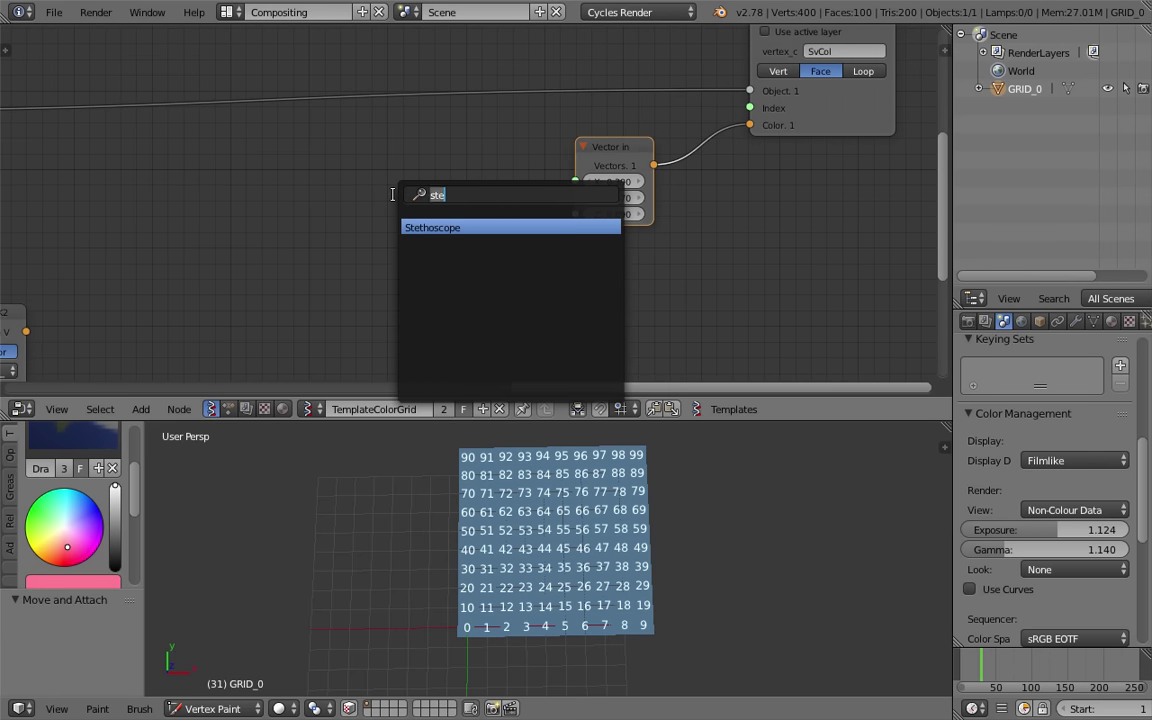
type("form")
key("Down")
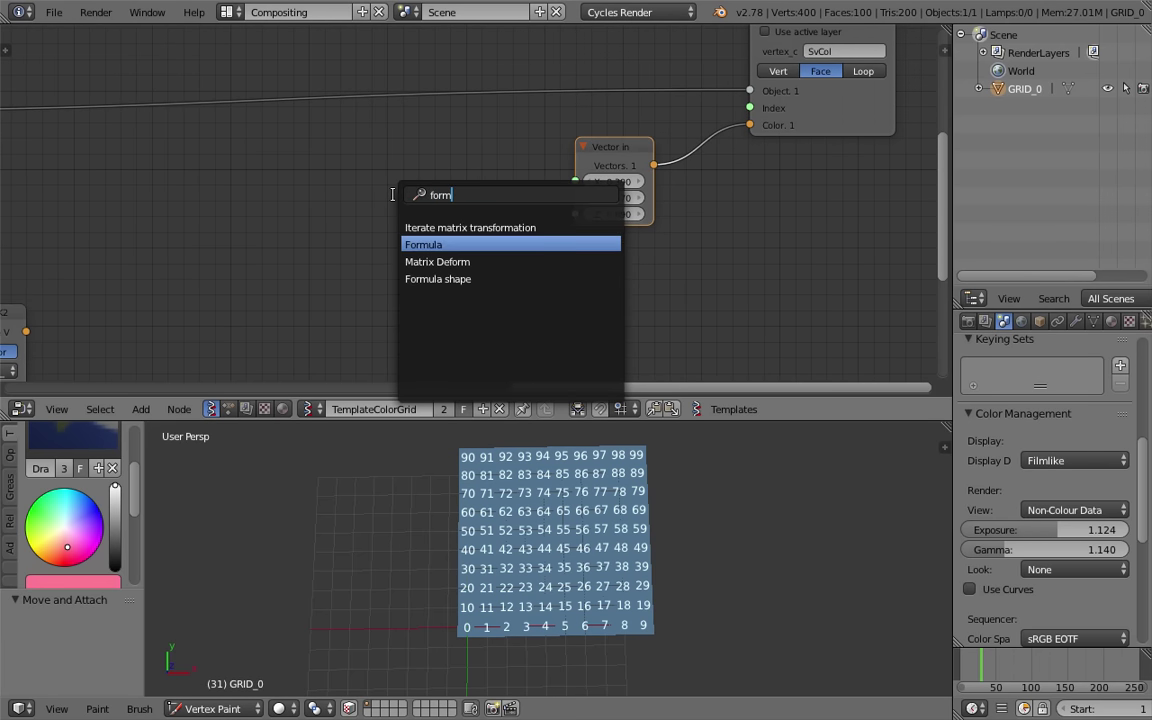
key("Return")
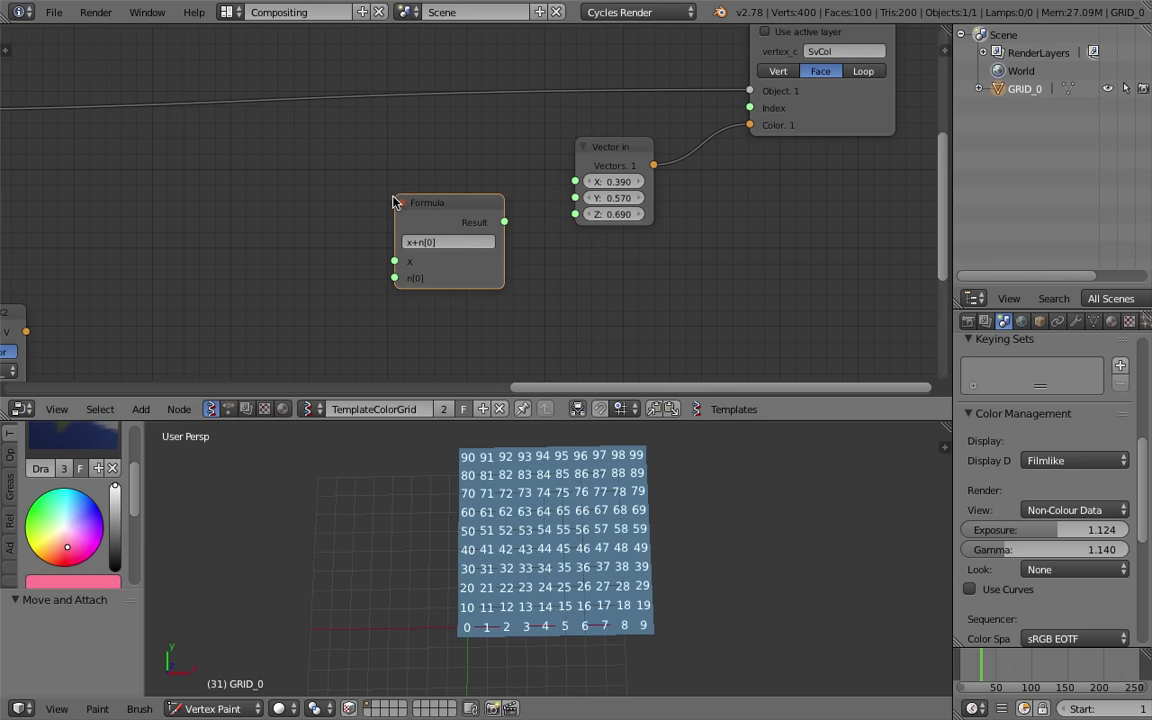
key("x")
Move the Vector in node aside and add a List Input node set to Vector mode
left_click_drag(577, 162, 466, 260)
key("ctrl+a")
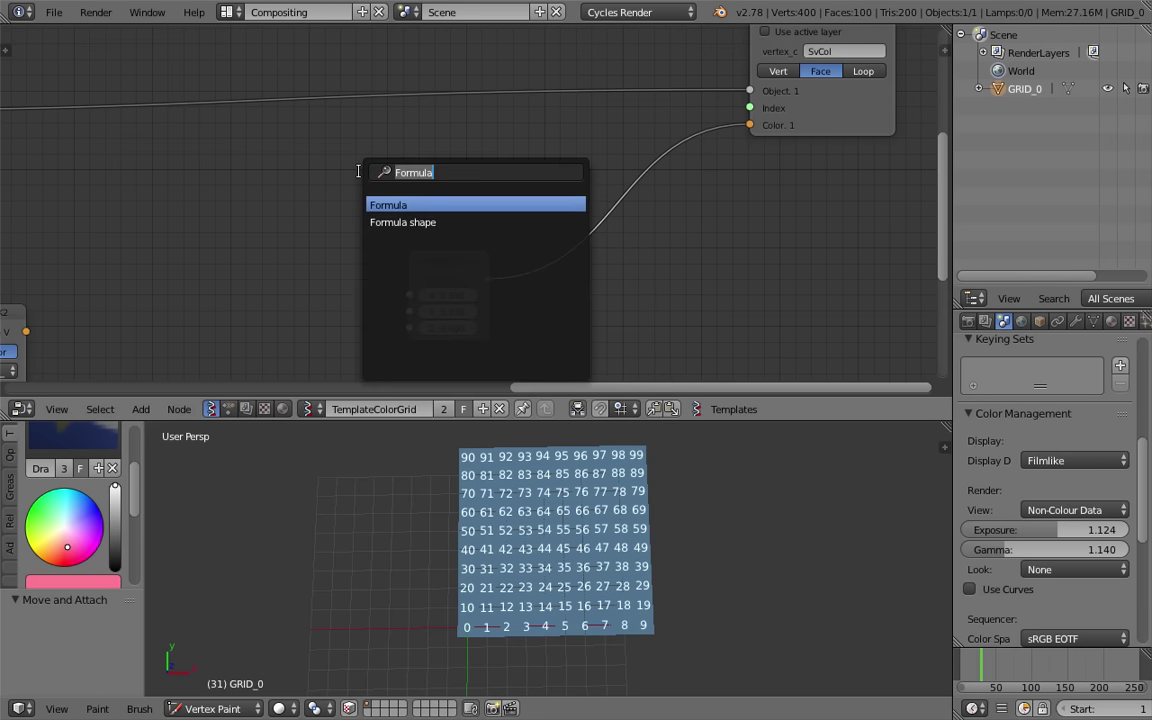
type("list i")
key("Down")
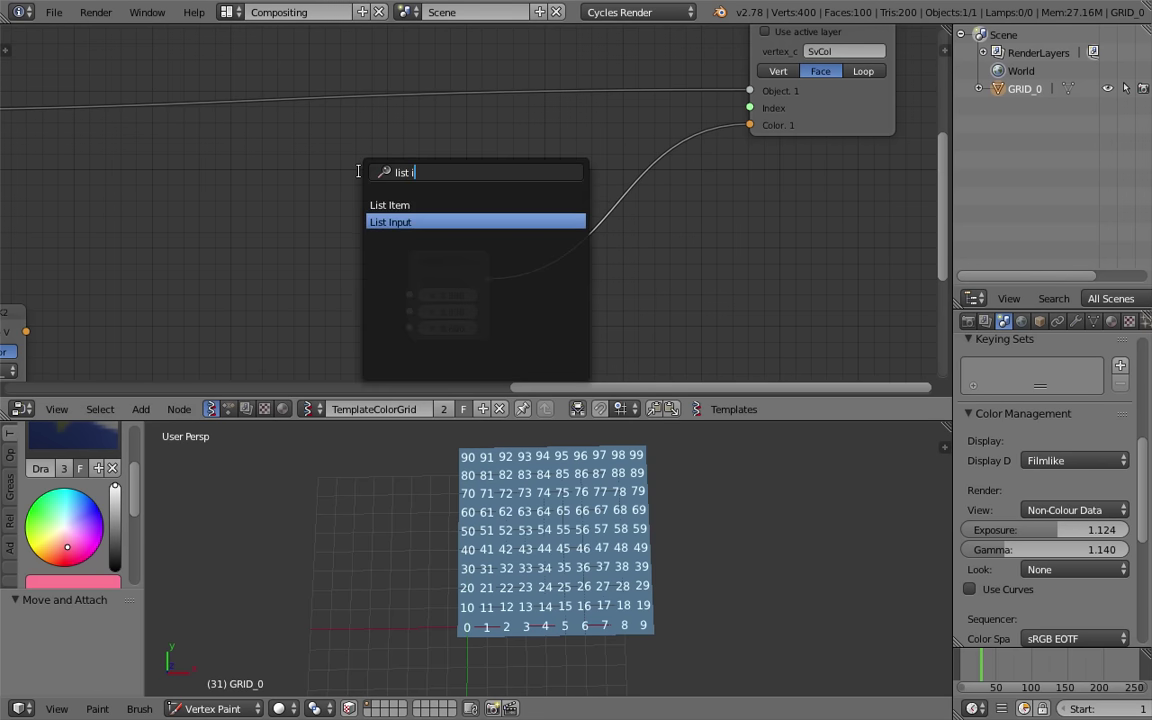
key("Return")
left_click(322, 215)
left_click(346, 213)
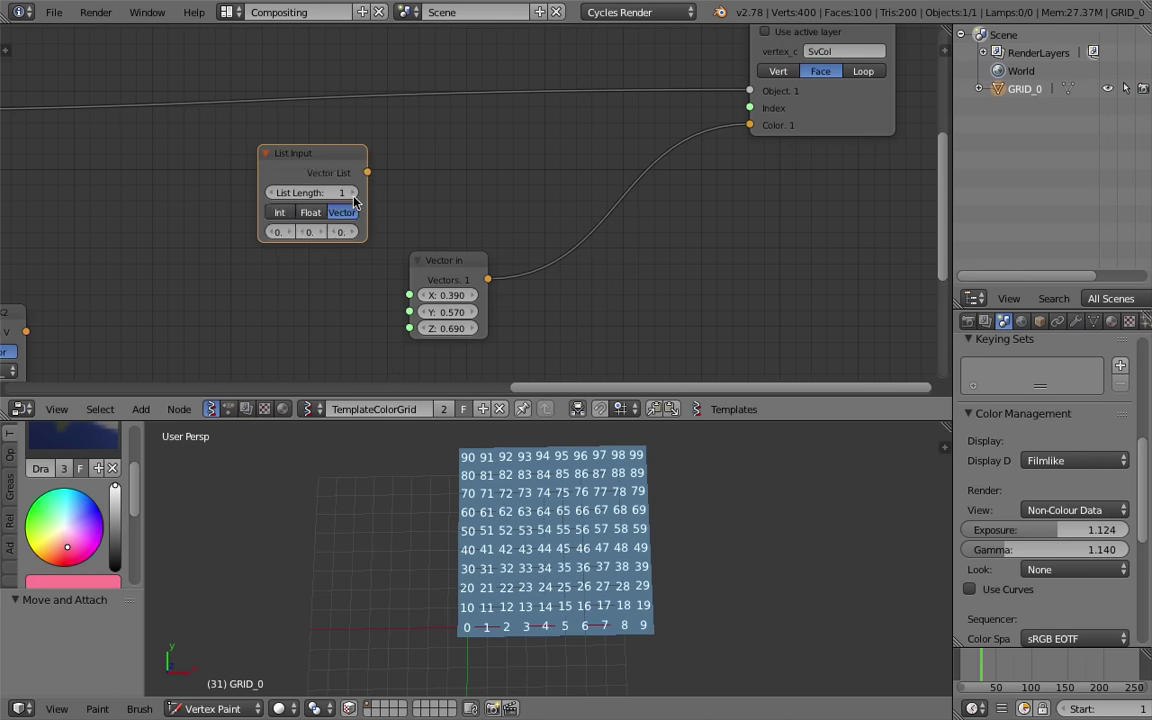
Set the List Input's length to 4 and link its Vector List output to the Vertex color node's Color input
left_click(355, 193)
left_click(355, 193)
left_click(355, 193)
left_click_drag(365, 204, 750, 125)
scroll(501, 200, "up", 1)
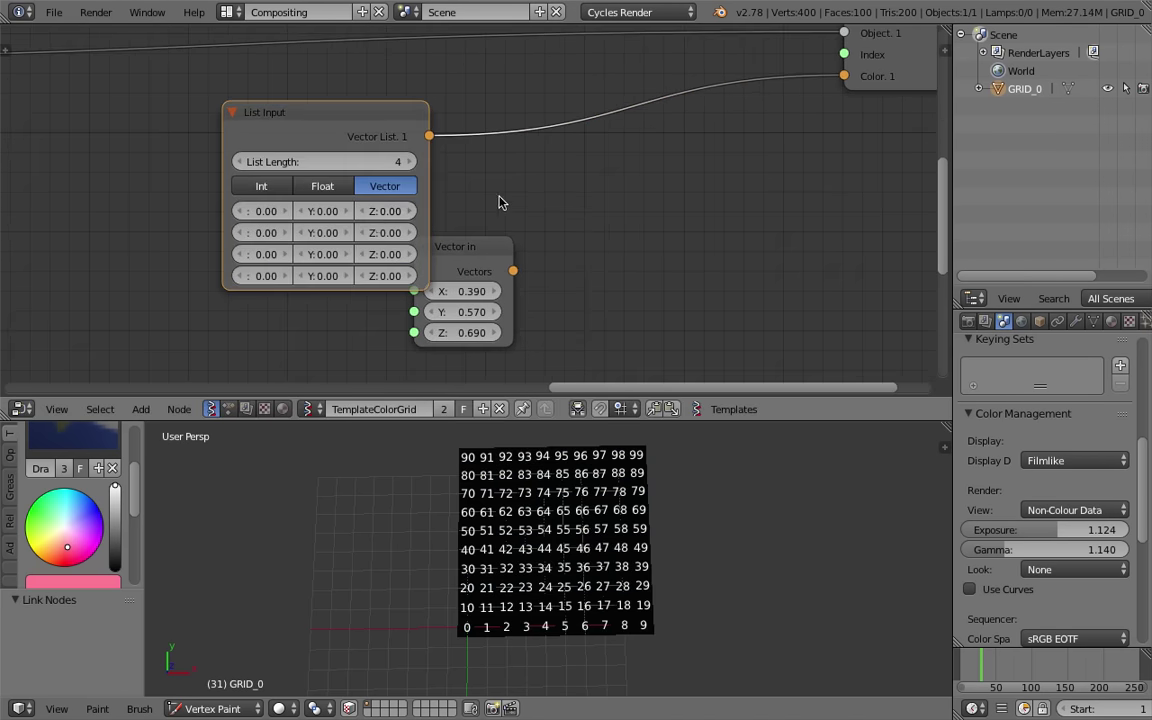
Set the List Input vectors to (1.08, 0, 0), (0, 1.50, 0), (0, 0, 1.86) and (1.35, 0.66, 0.96), and save the file over the existing one
left_click_drag(262, 211, 379, 254)
left_click_drag(268, 277, 402, 278)
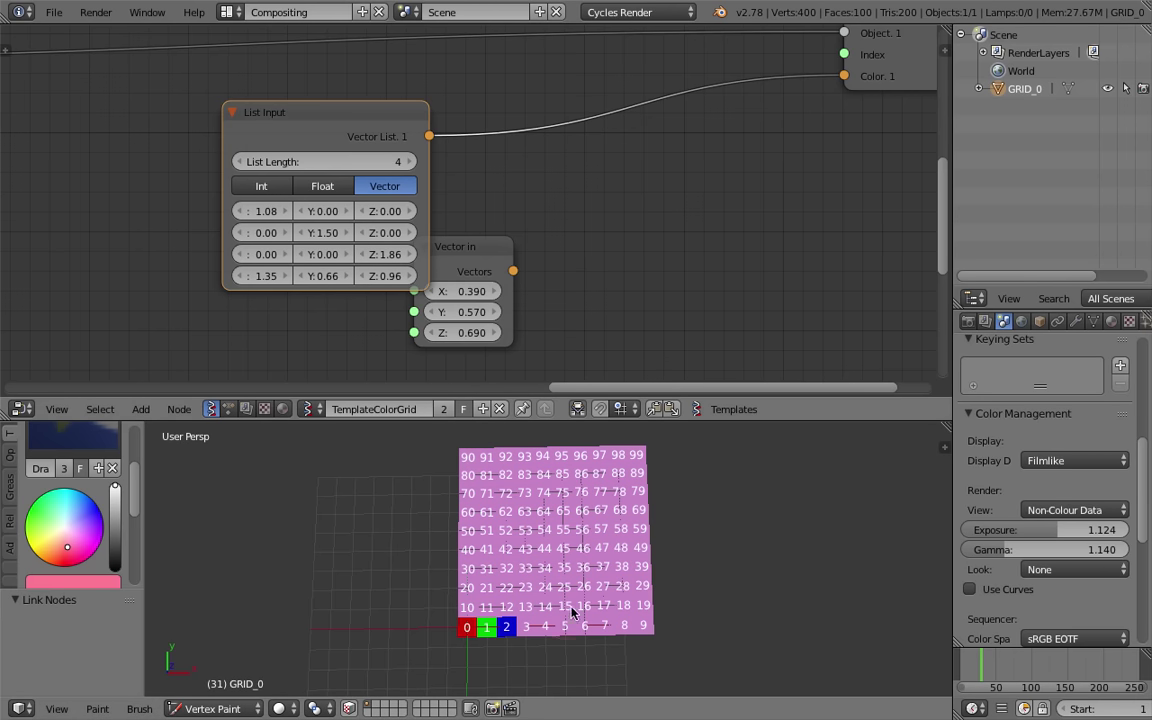
scroll(545, 625, "up", 2)
scroll(552, 612, "down", 2)
key("ctrl+s")
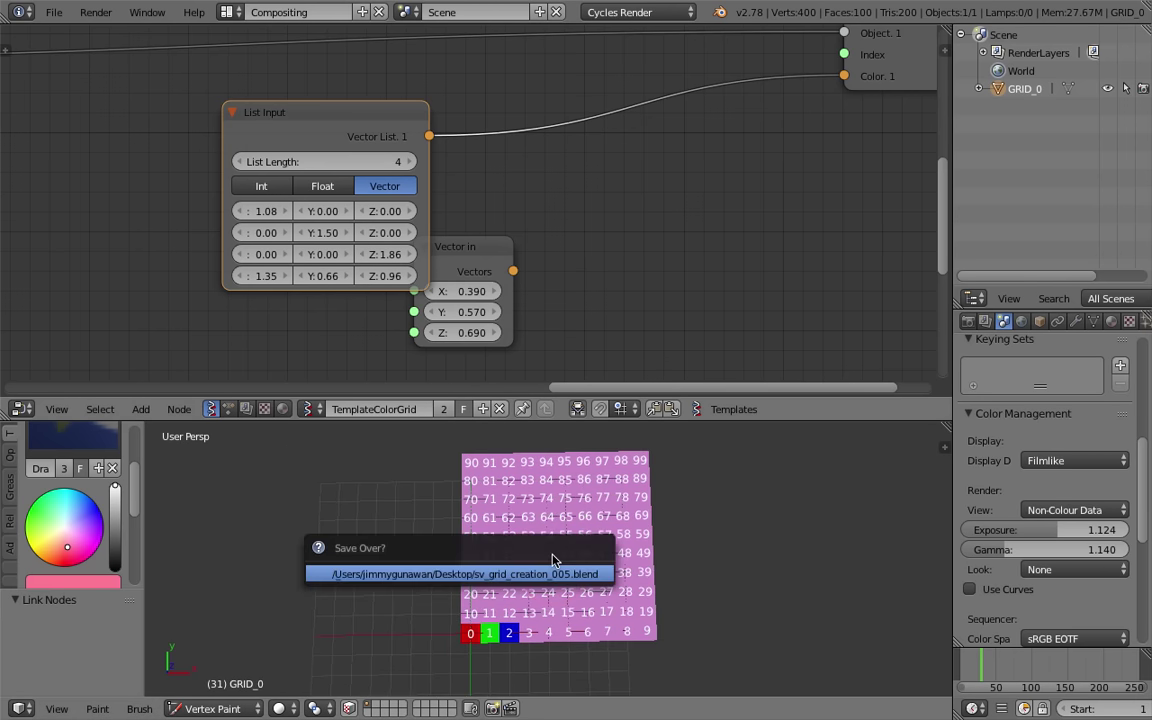
left_click(553, 563)
Insert a List Repeater node into the link between List Input and the Vertex color node's Color input
key("shift+a")
left_click(617, 190)
type("repe")
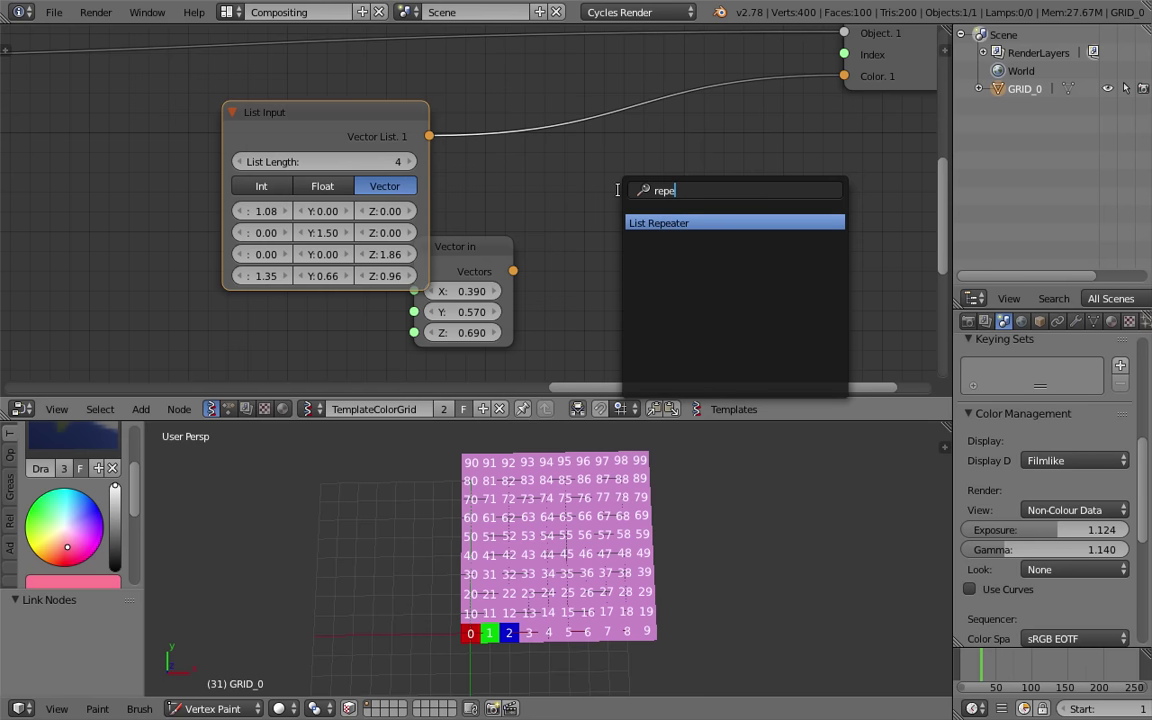
key("Return")
left_click(535, 72)
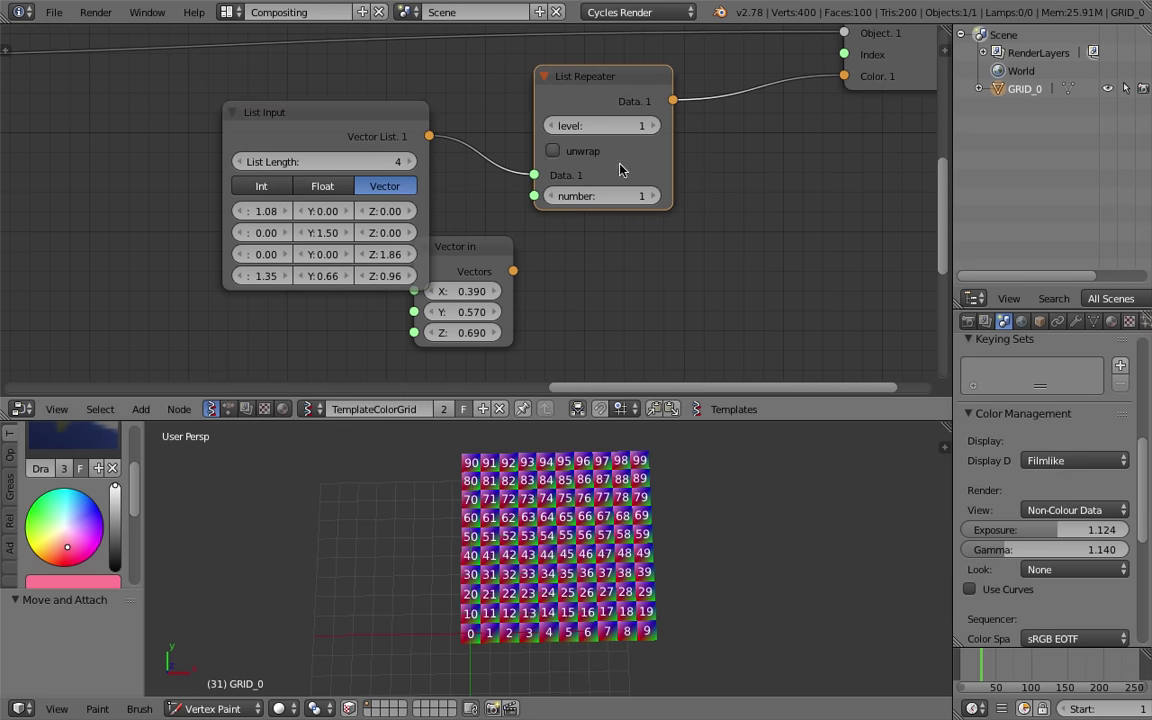
scroll(617, 430, "up", 4)
scroll(675, 485, "down", 2)
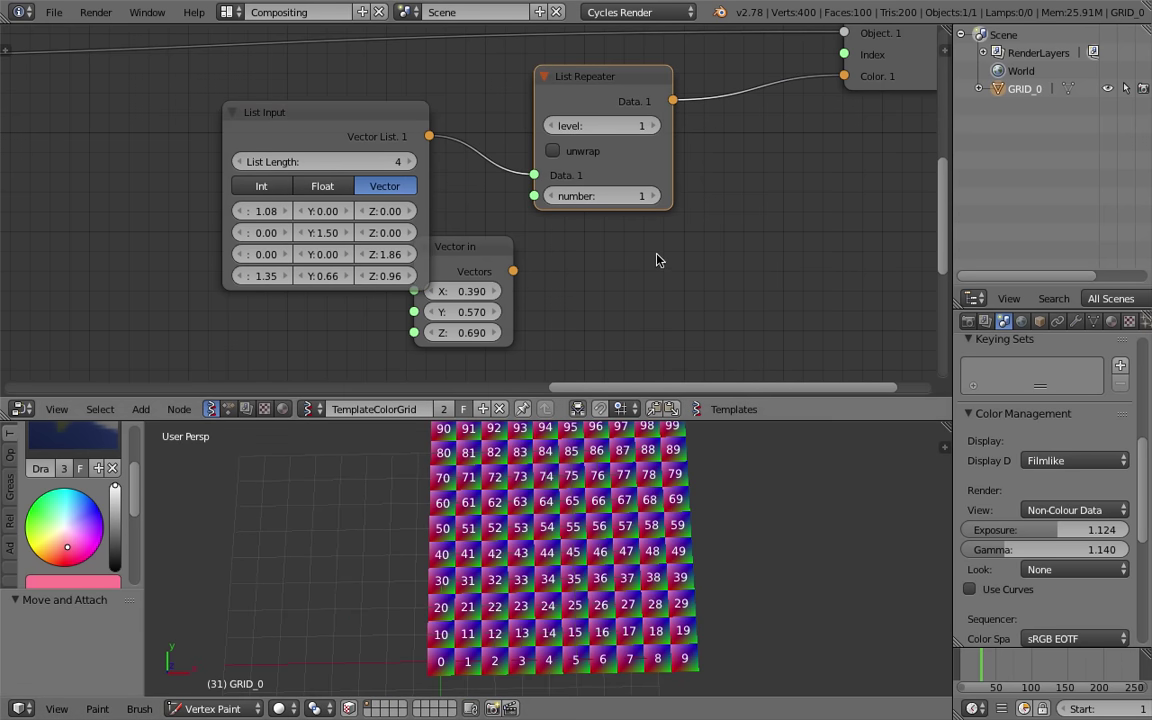
Turn on unwrap in the List Repeater and raise its number to 9
left_click(652, 196)
left_click(652, 196)
left_click(588, 151)
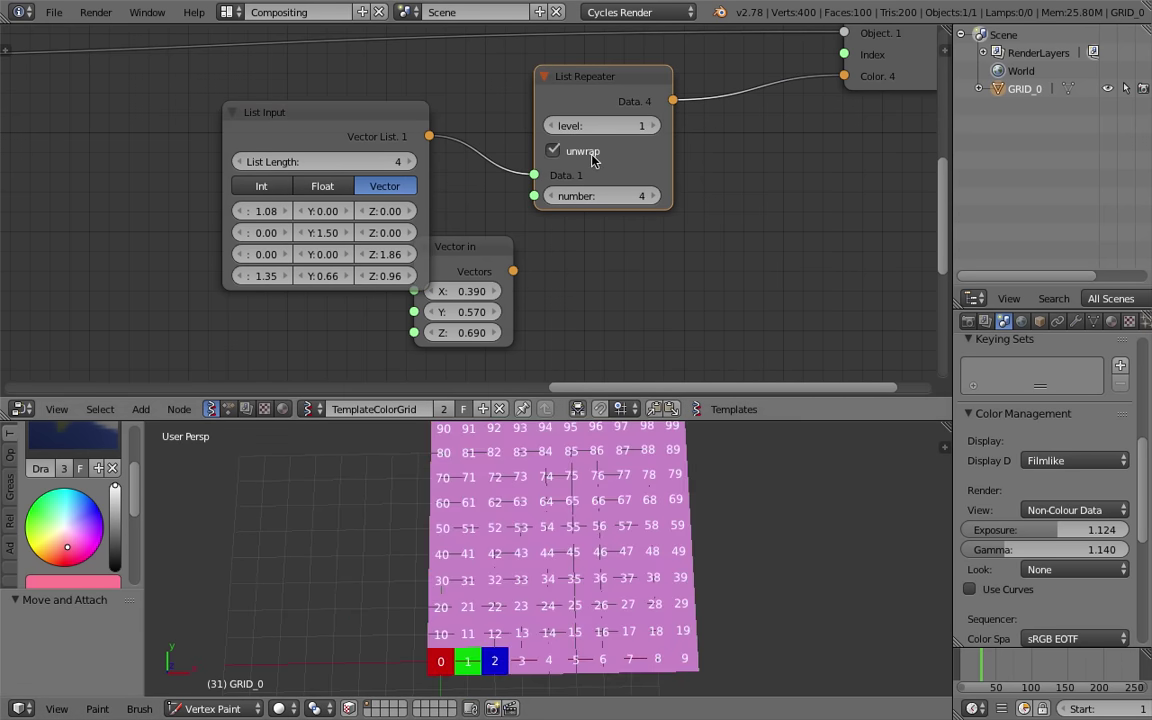
left_click(652, 196)
left_click(652, 196)
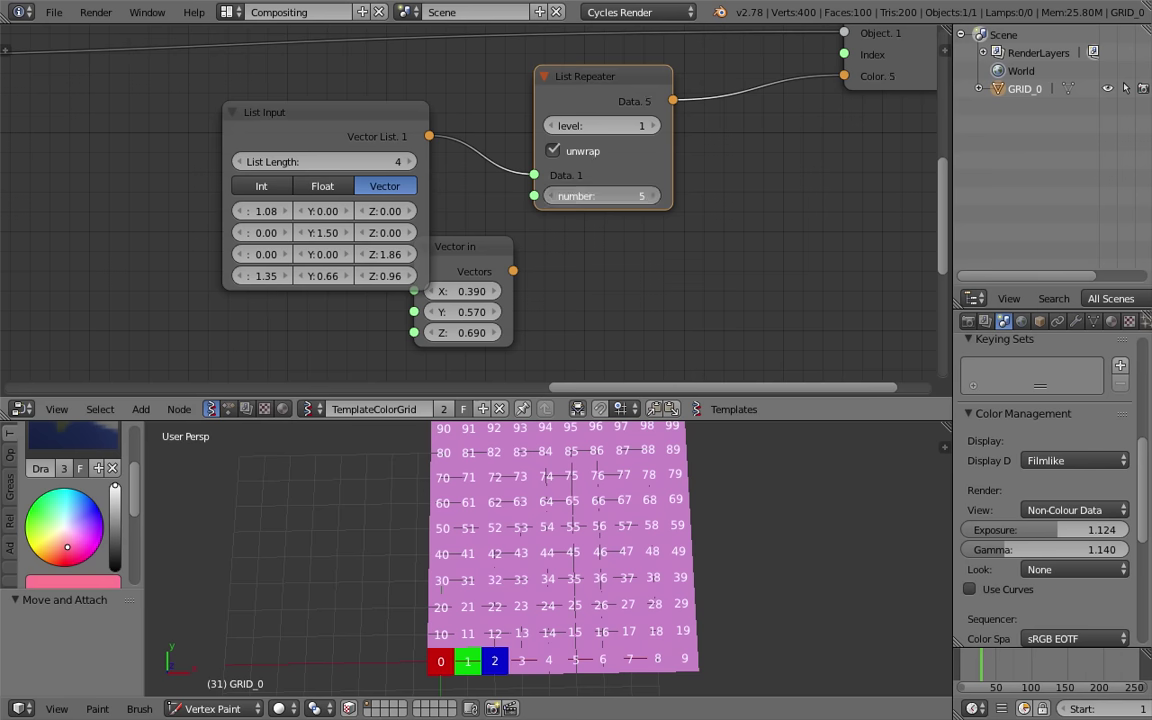
left_click(652, 196)
left_click(652, 196)
left_click(652, 196)
Set the List Repeater's level to 0 and turn its unwrap option off
left_click(652, 125)
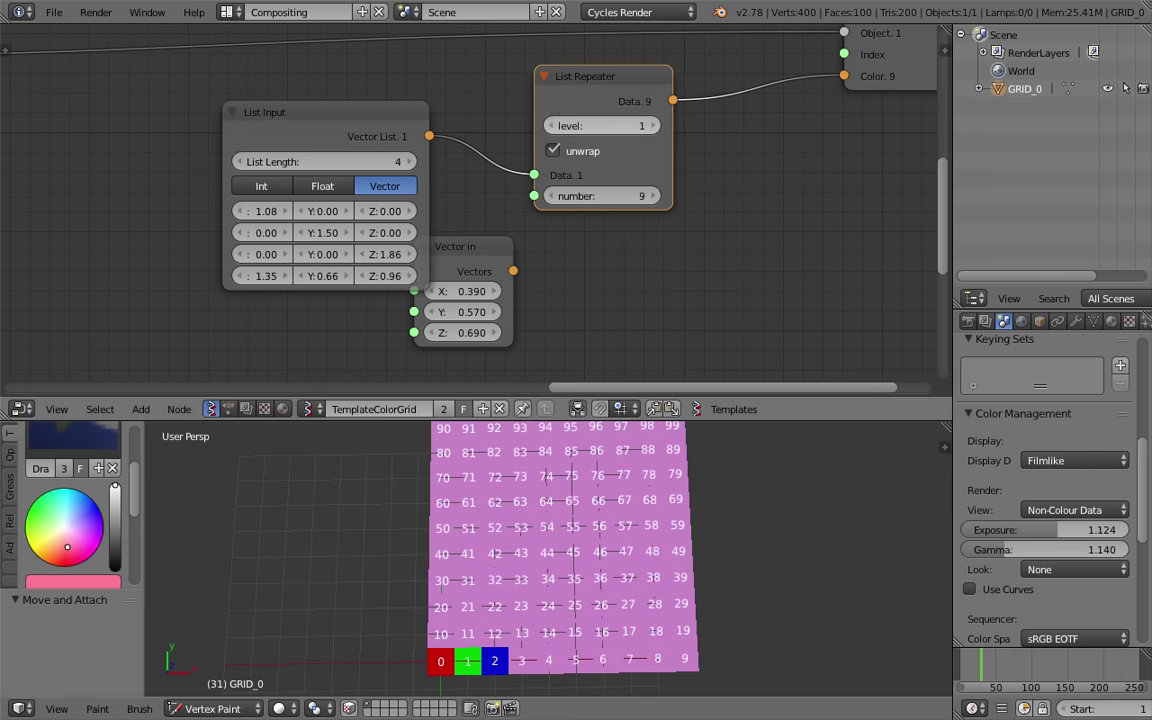
left_click(553, 150)
left_click(553, 125)
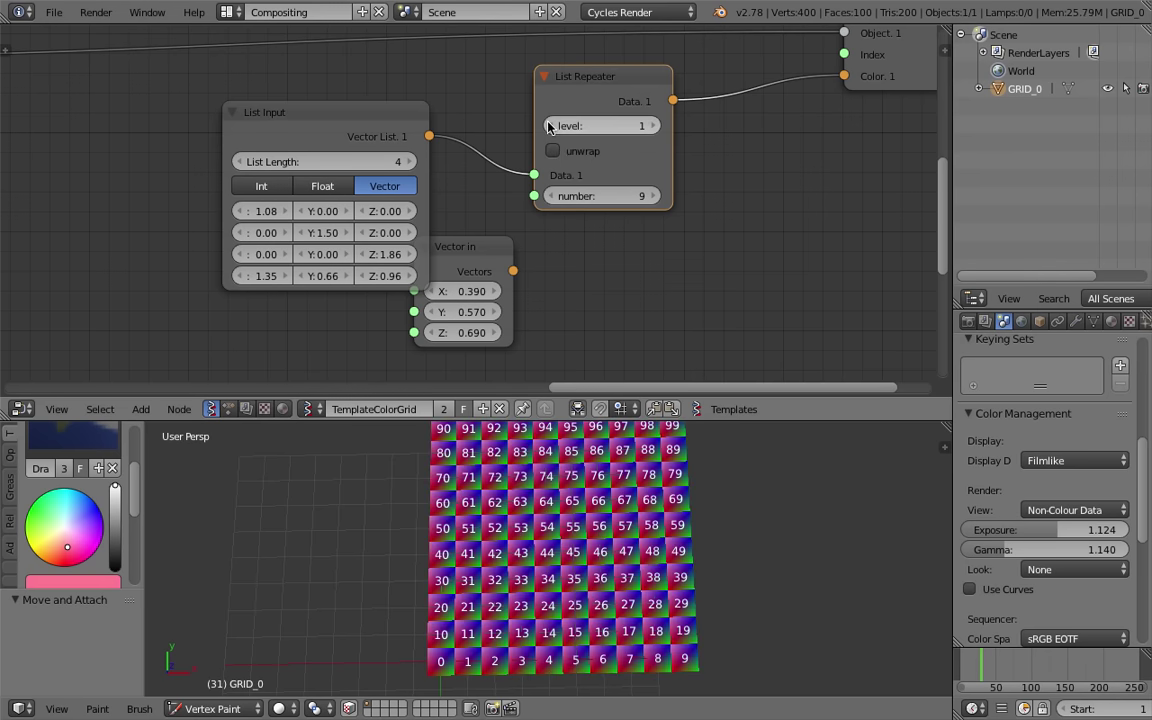
left_click(555, 126)
left_click(585, 155)
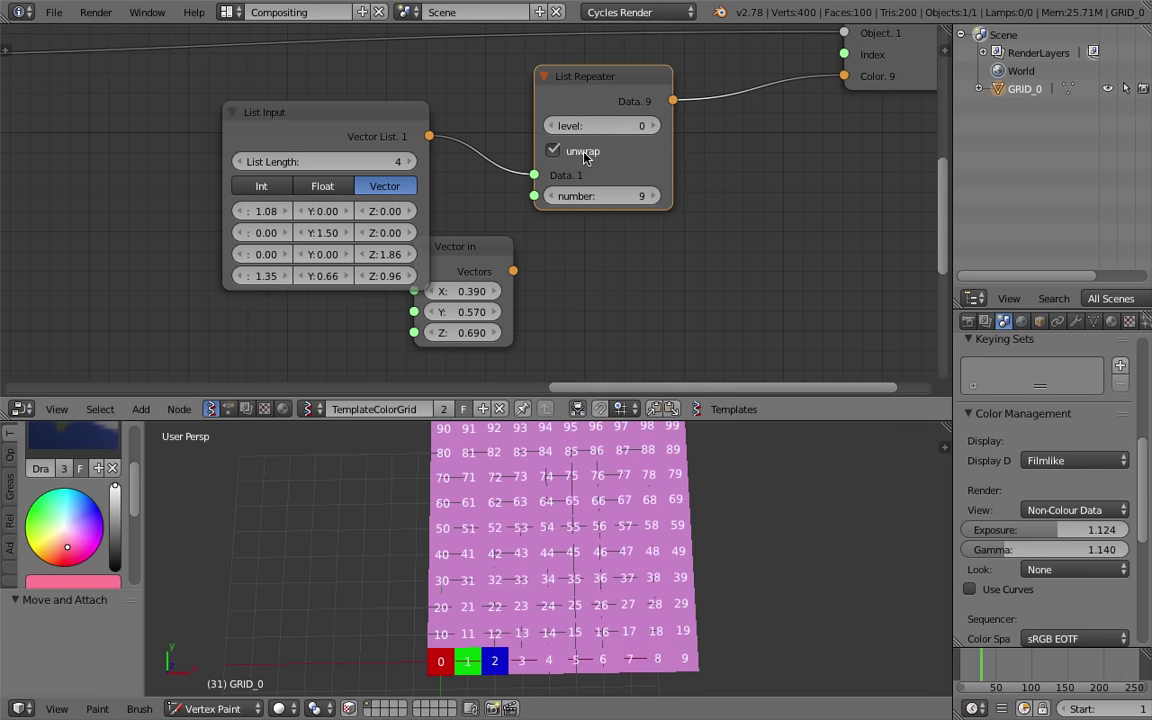
left_click(585, 156)
Spread out the List Input, List Repeater and Vector in nodes so that they no longer overlap
left_click_drag(569, 113, 557, 120)
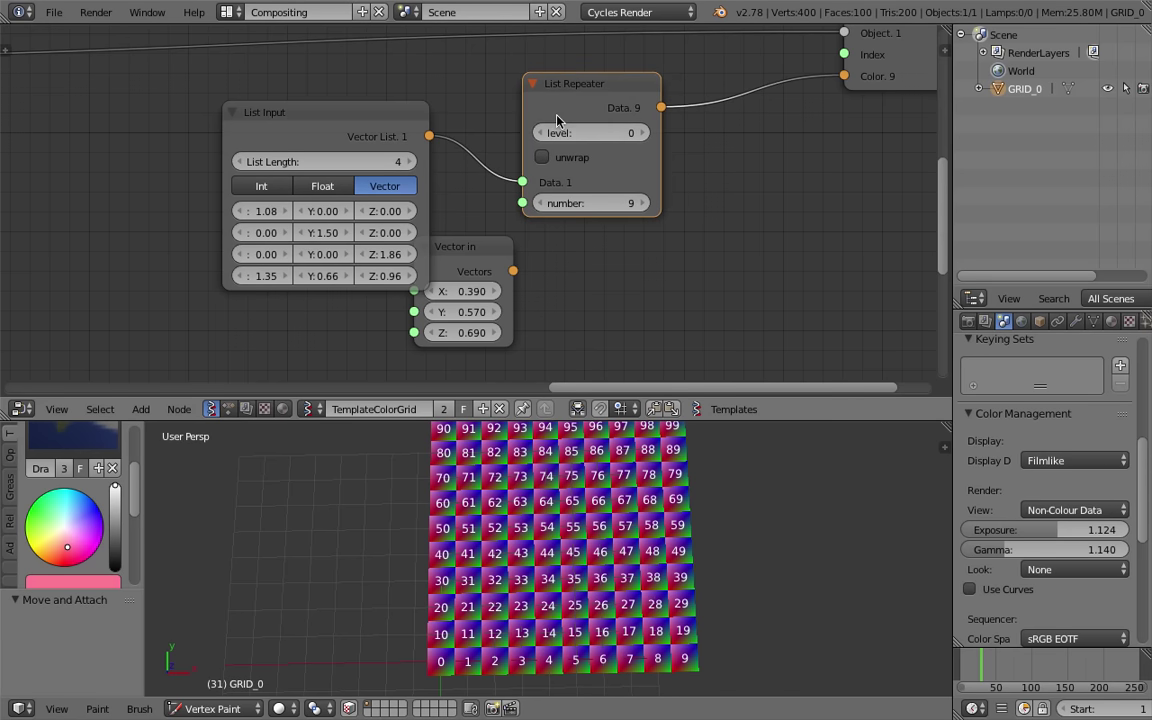
left_click_drag(490, 261, 486, 285)
left_click_drag(285, 112, 170, 119)
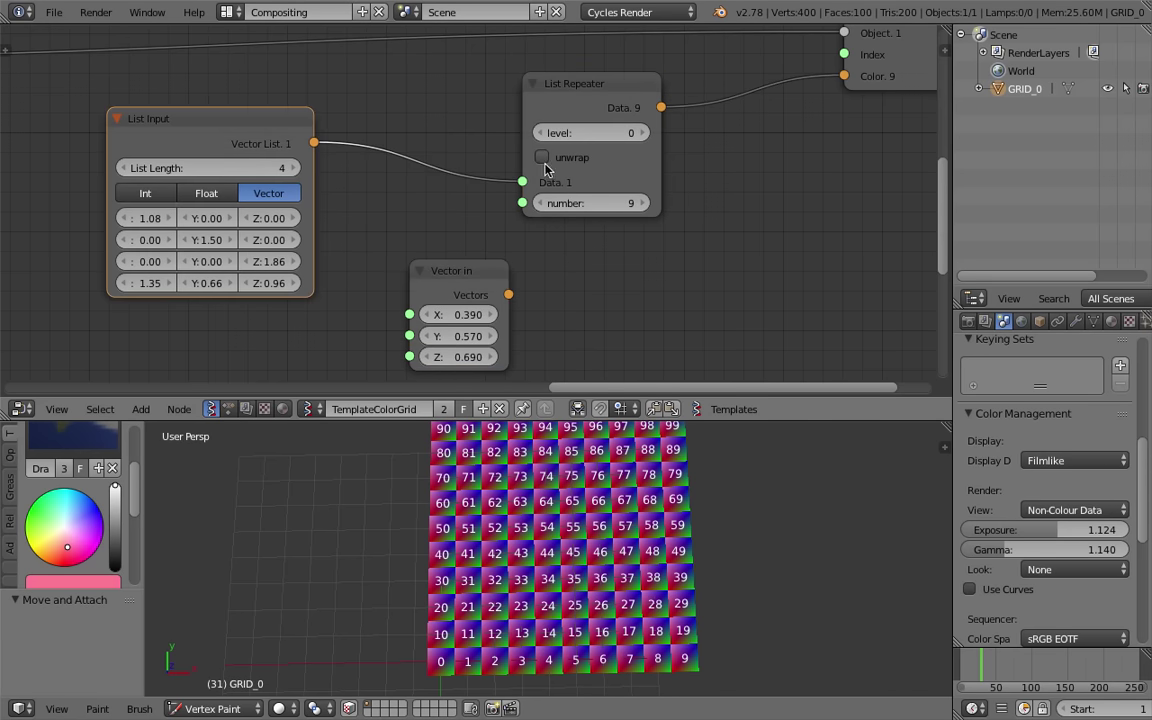
left_click_drag(614, 104, 535, 109)
middle_click_drag(655, 183, 638, 175)
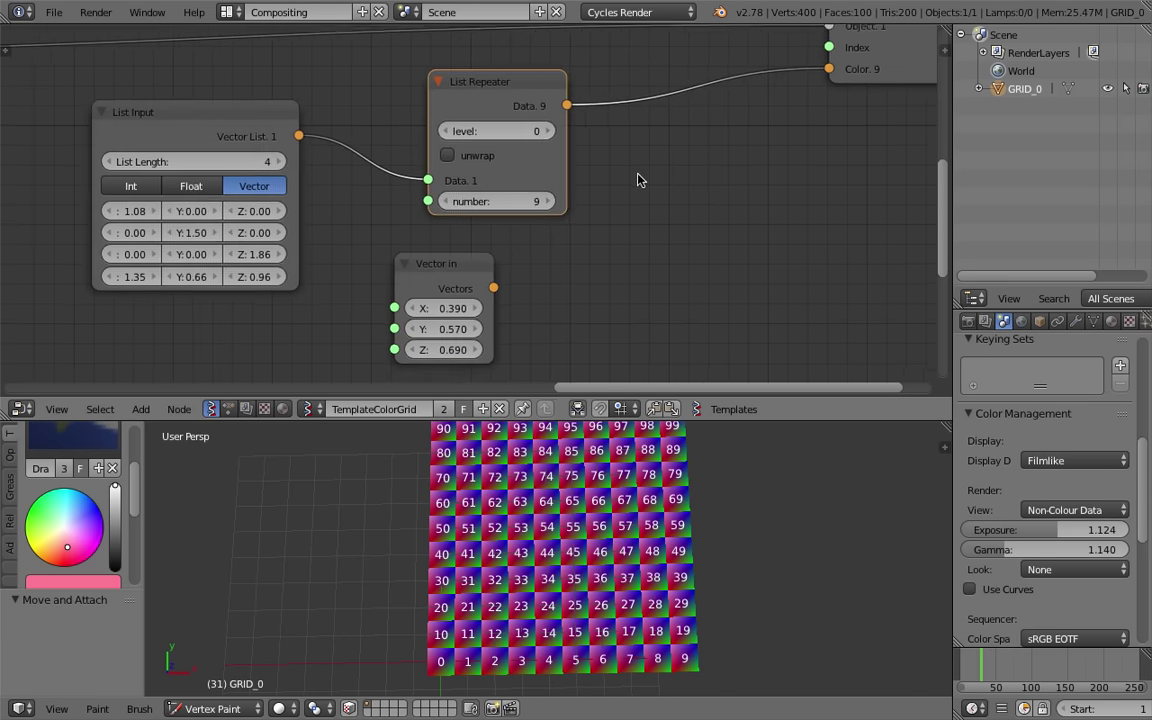
Add a Stethoscope node and link the List Repeater's Data output to it to inspect the repeated vectors
key("shift+a")
left_click(641, 177)
type("ste")
key("Return")
left_click(700, 185)
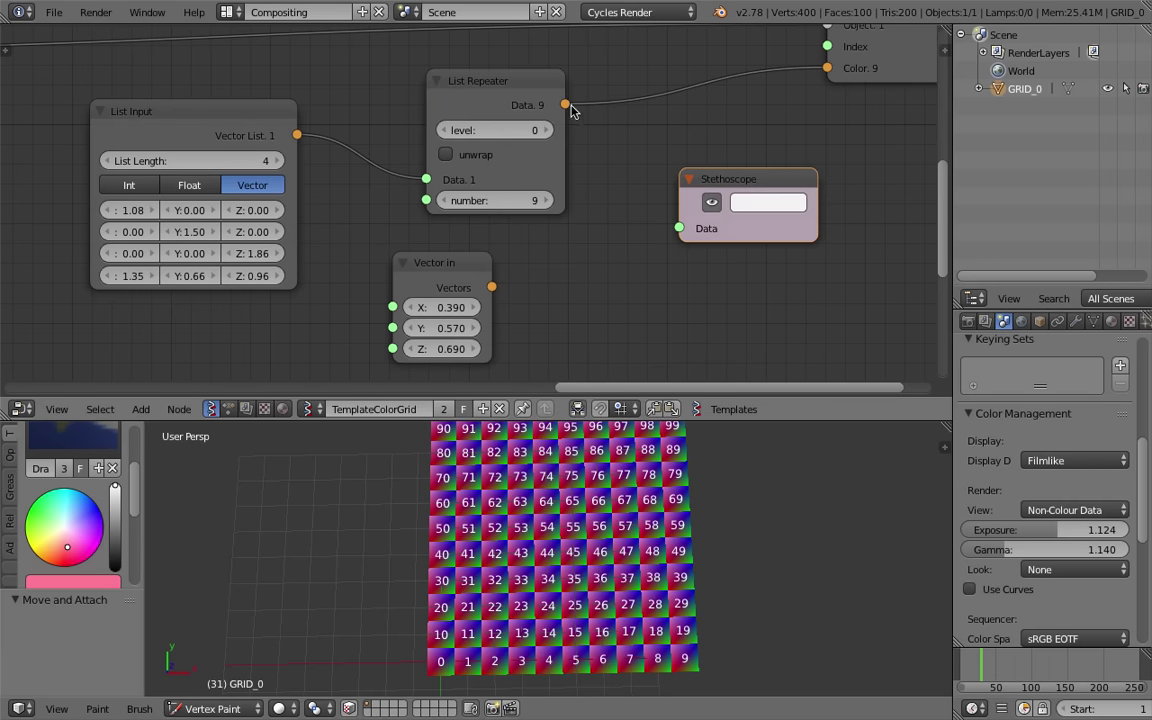
left_click_drag(565, 104, 679, 229)
middle_click_drag(702, 162, 565, 160)
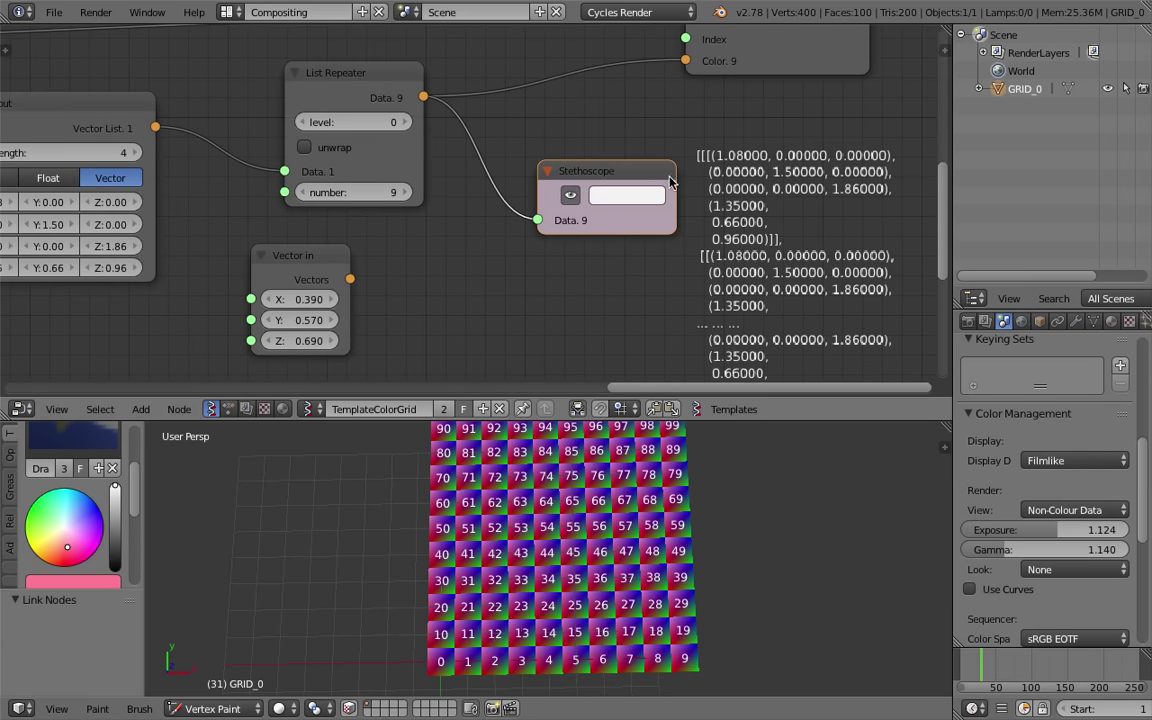
scroll(687, 189, "up", 1)
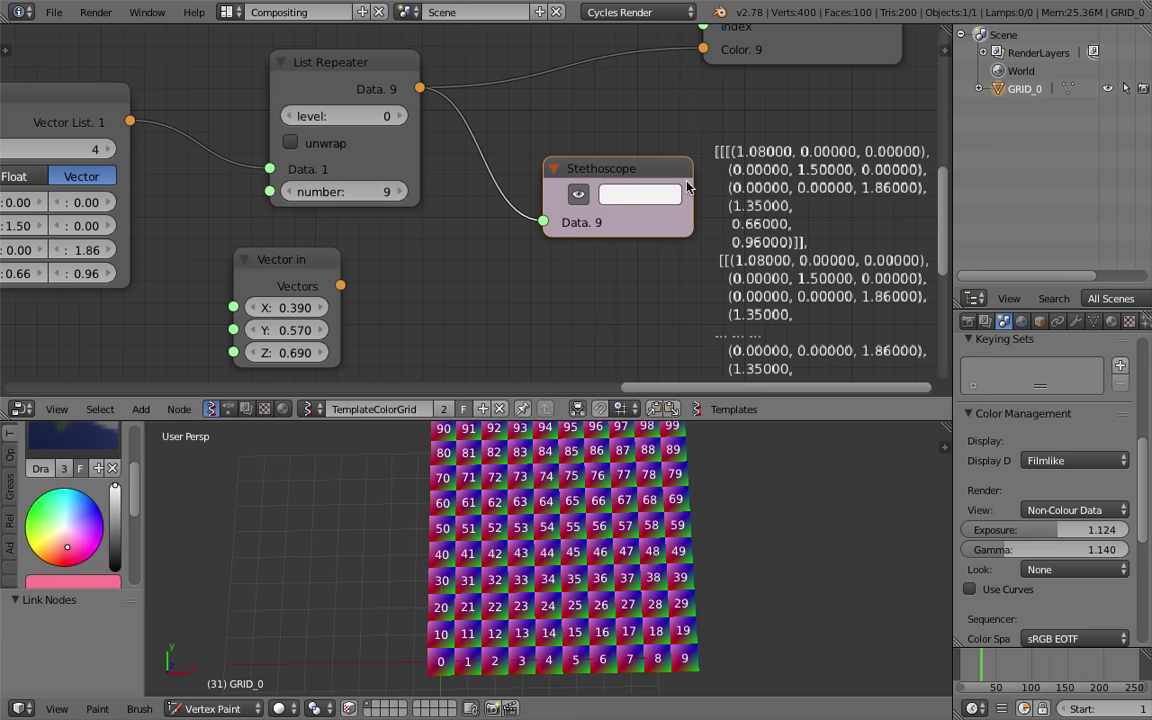
scroll(611, 186, "down", 1)
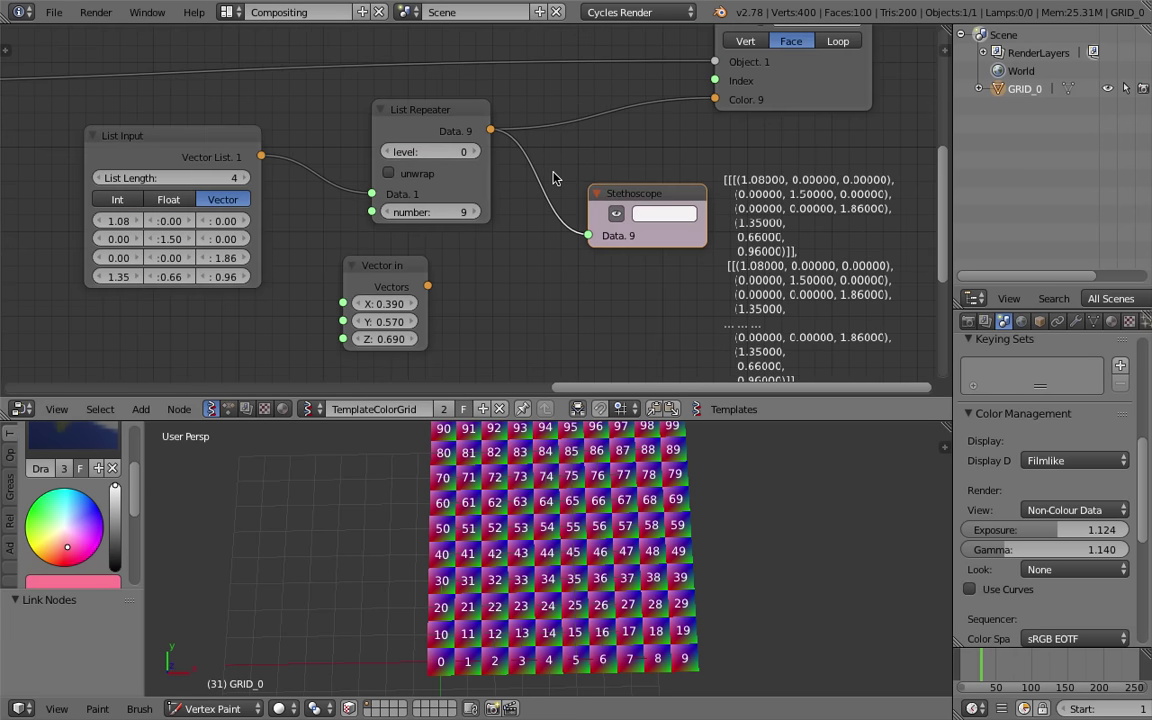
Try the List Repeater with level 2, unwrap on and number 12
left_click(470, 151)
left_click(389, 172)
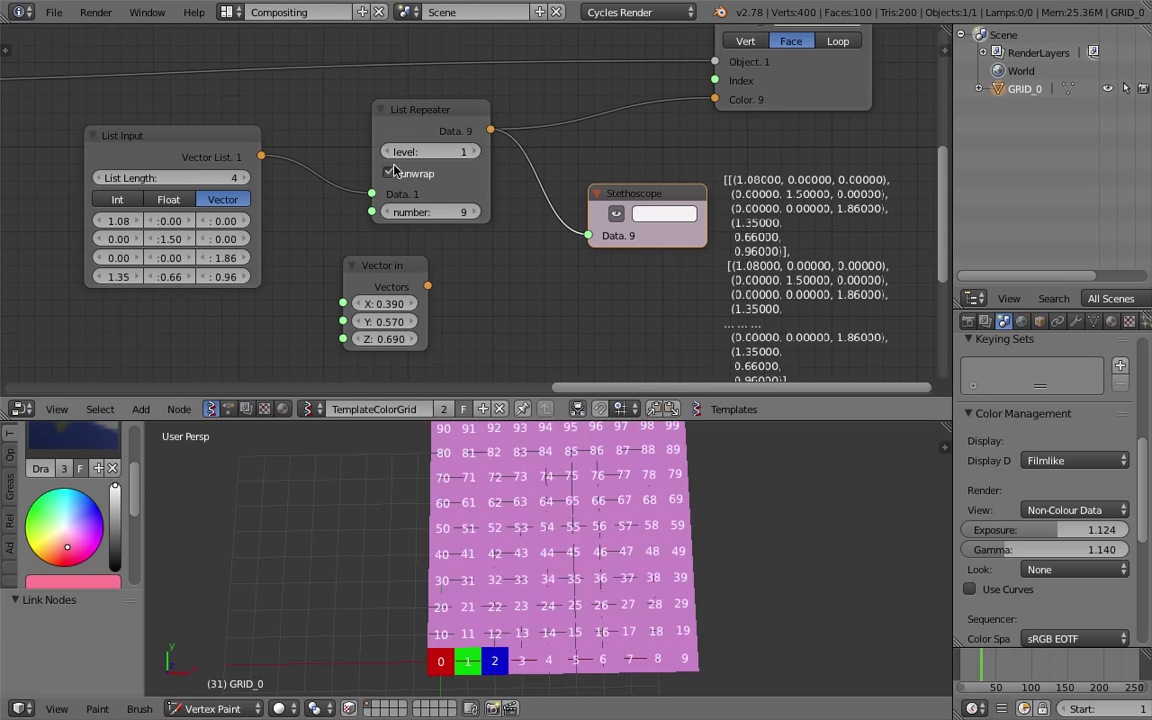
left_click(475, 151)
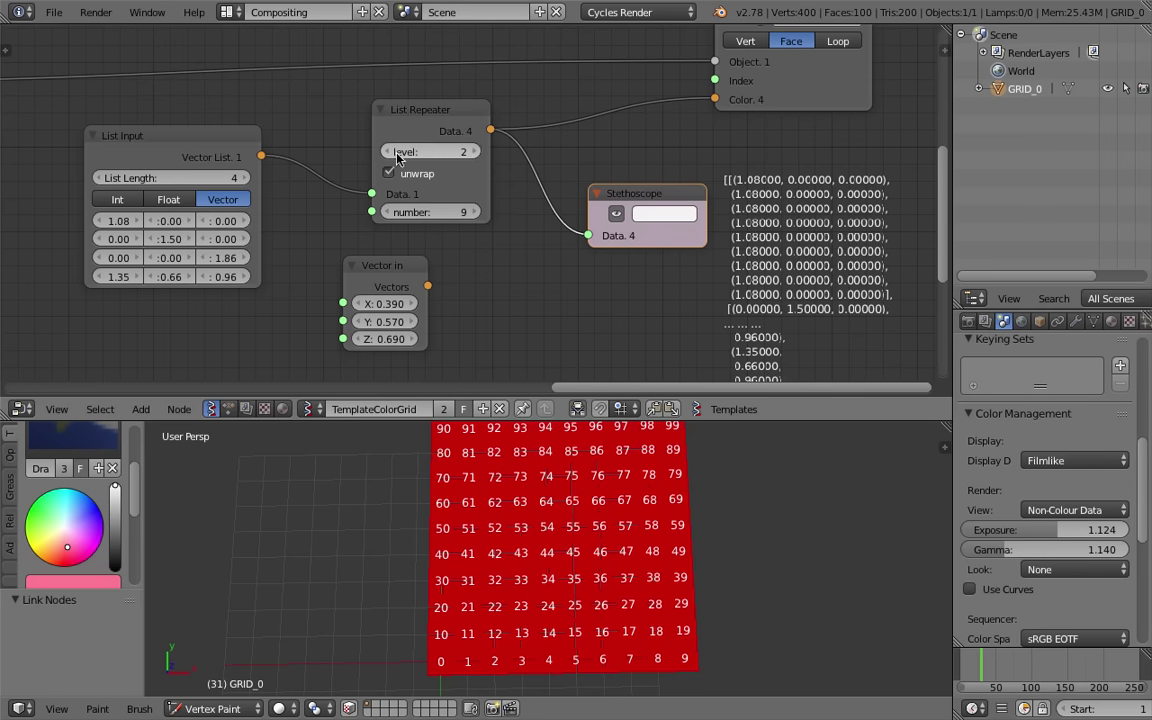
left_click(475, 212)
left_click(475, 212)
left_click(475, 212)
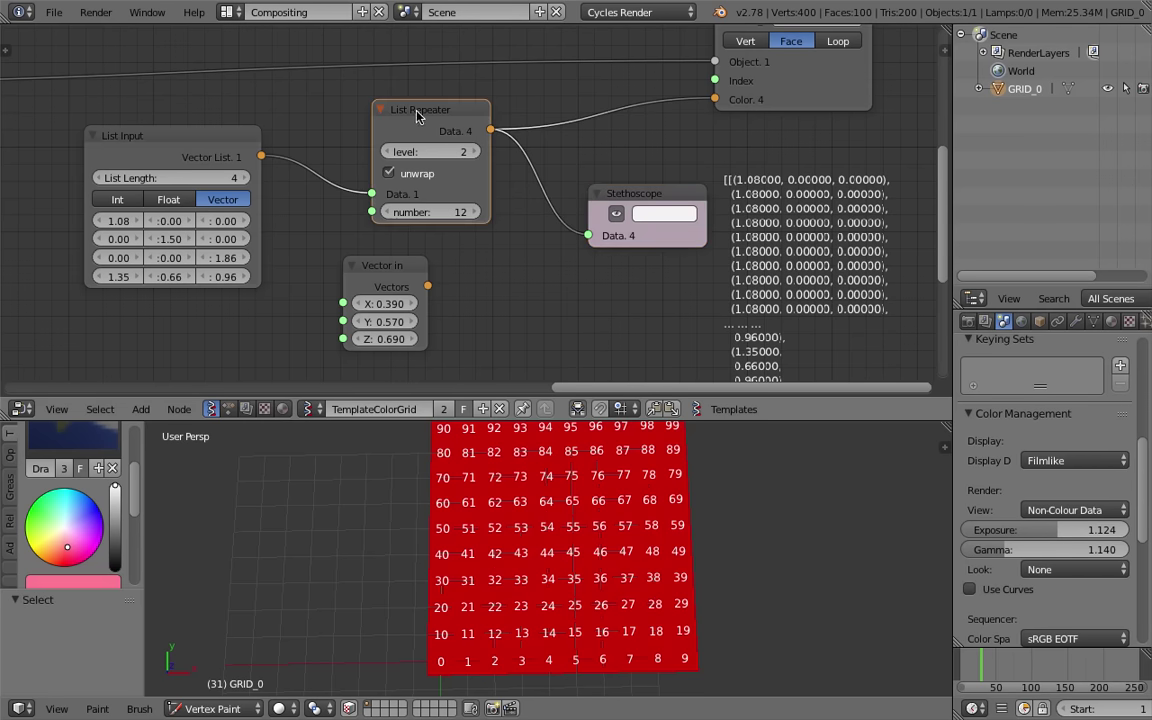
Delete the List Repeater node from between List Input and the Vertex color node
left_click_drag(418, 115, 437, 121)
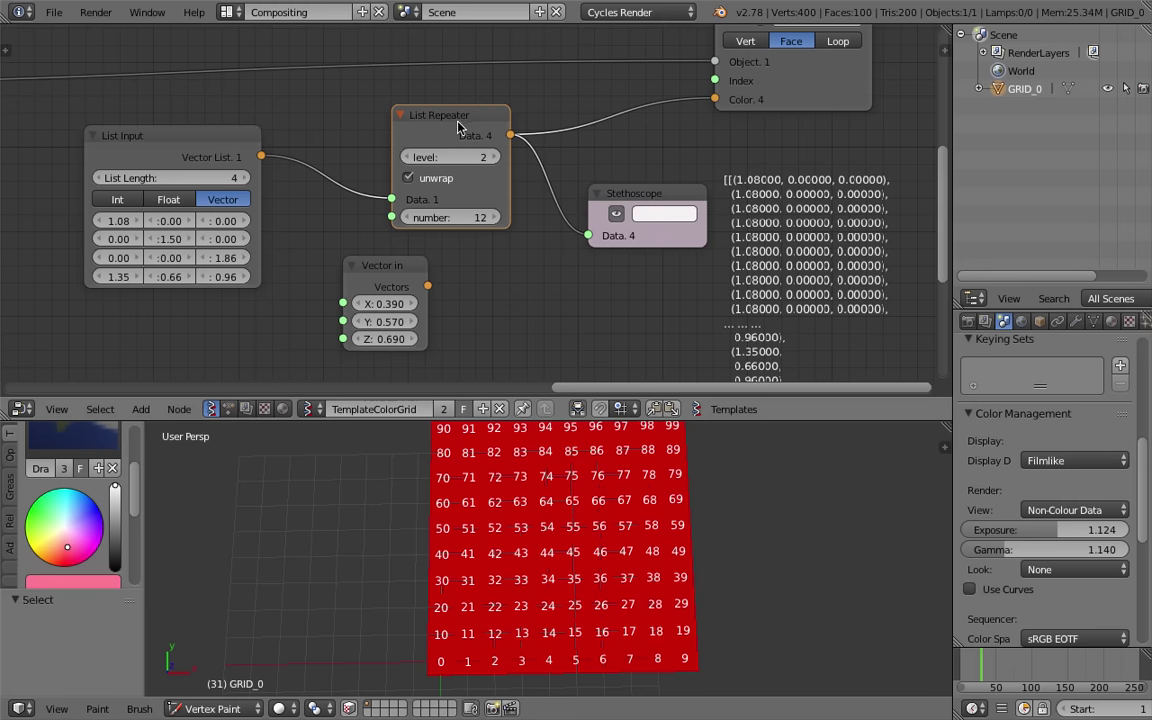
key("x")
Increase the List Input's length to 8 and link its Vector List output directly to the Vertex color node's Color input
middle_click_drag(259, 175, 303, 158)
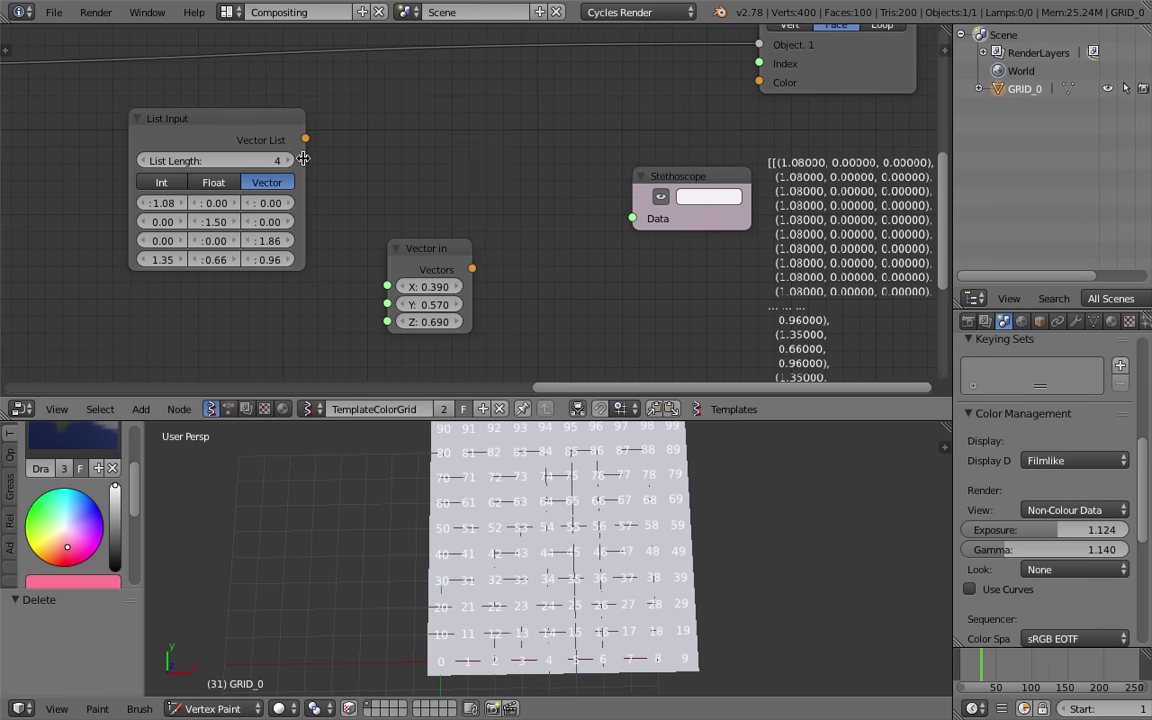
left_click(288, 160)
left_click(288, 160)
left_click(288, 160)
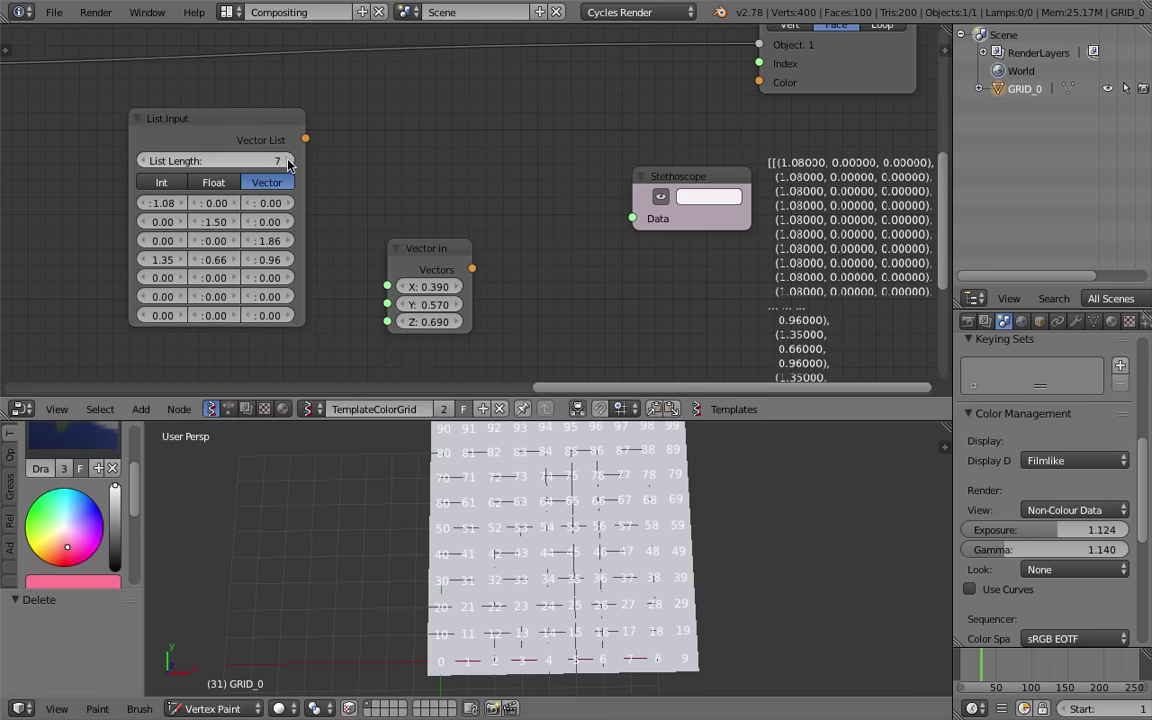
left_click(288, 160)
left_click_drag(306, 138, 759, 81)
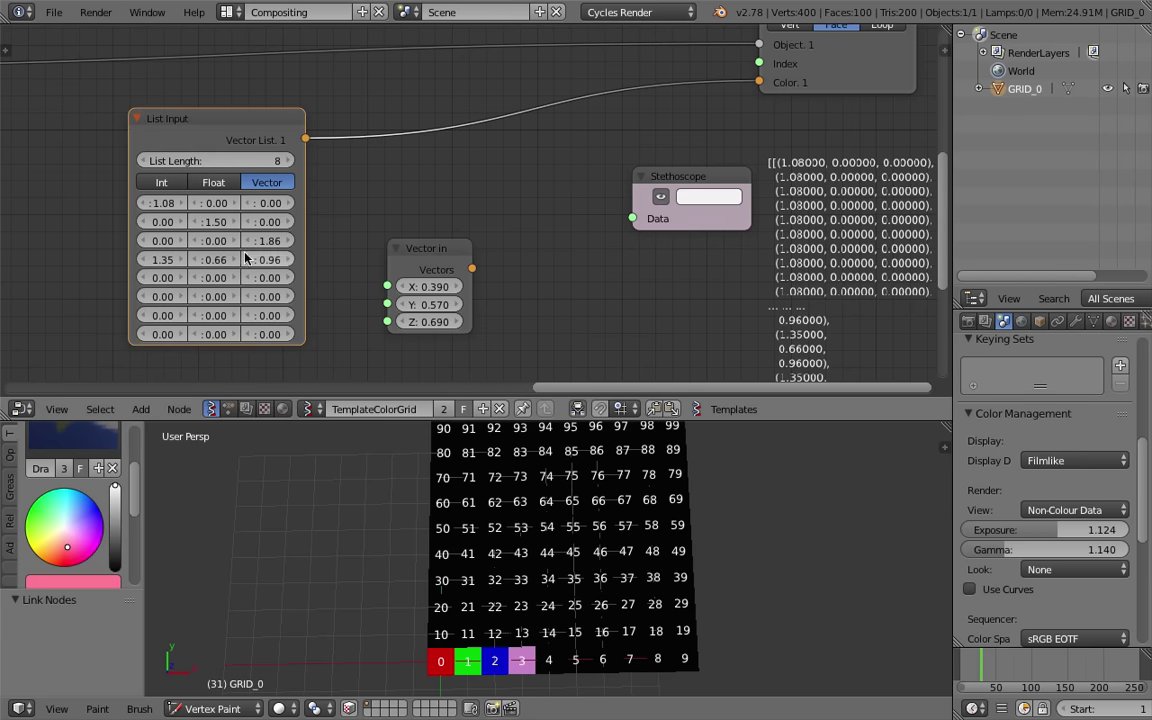
Give the List Input's fifth to seventh vectors colour values of (0, 0.51, 0), (0.72, 0.51, 0.15) and (0, 0.45, 0)
left_click_drag(211, 272, 262, 272)
left_click_drag(202, 300, 175, 303)
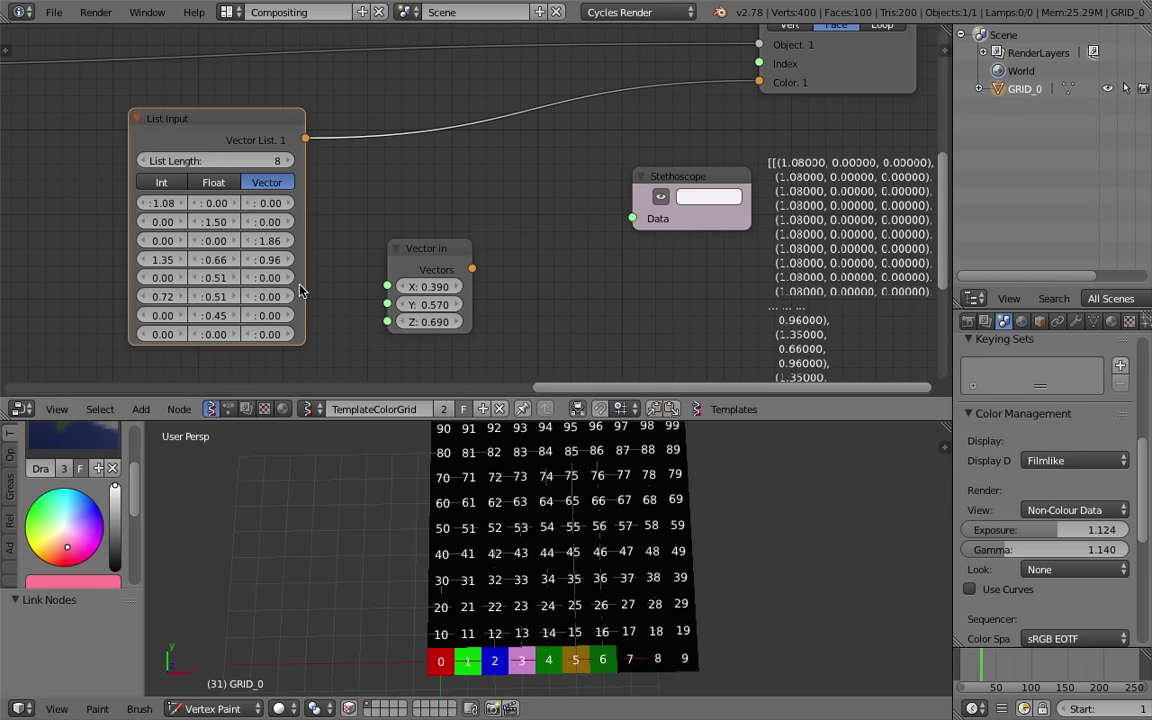
left_click_drag(262, 298, 277, 317)
left_click(270, 316)
Paint pink vertex colour over the numbered grid's lowest rows, from faces 0 to 9 up to about face 39
left_click(662, 664)
left_click(672, 660)
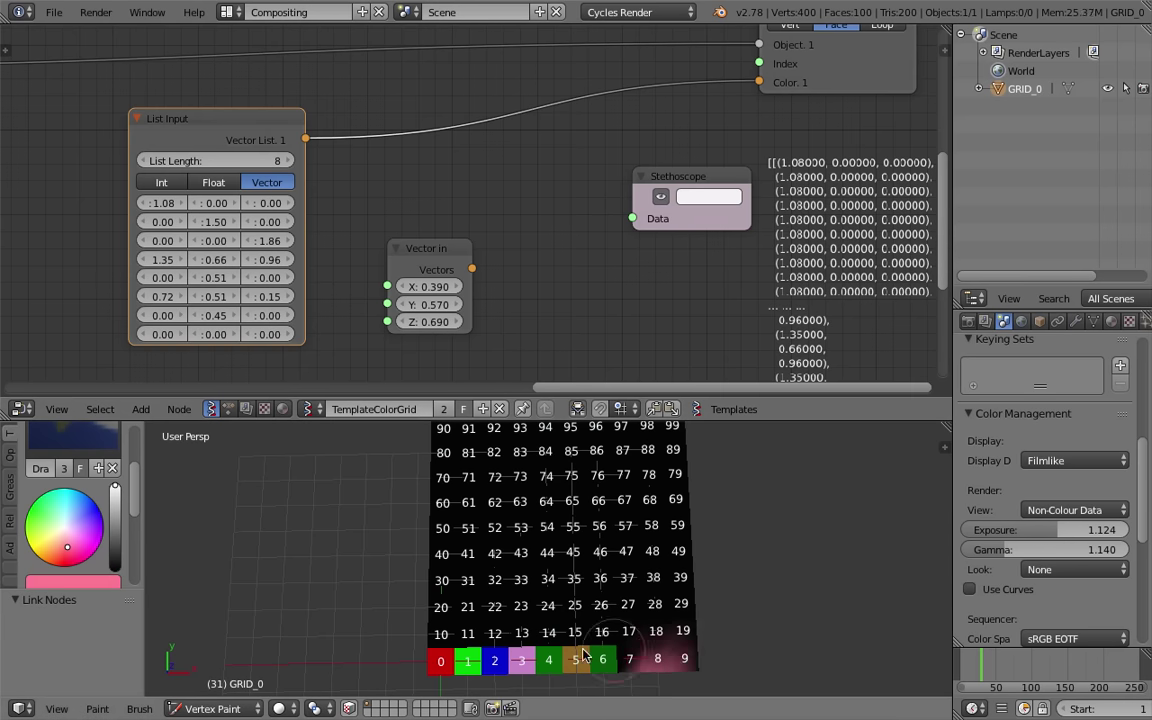
left_click_drag(440, 663, 612, 662)
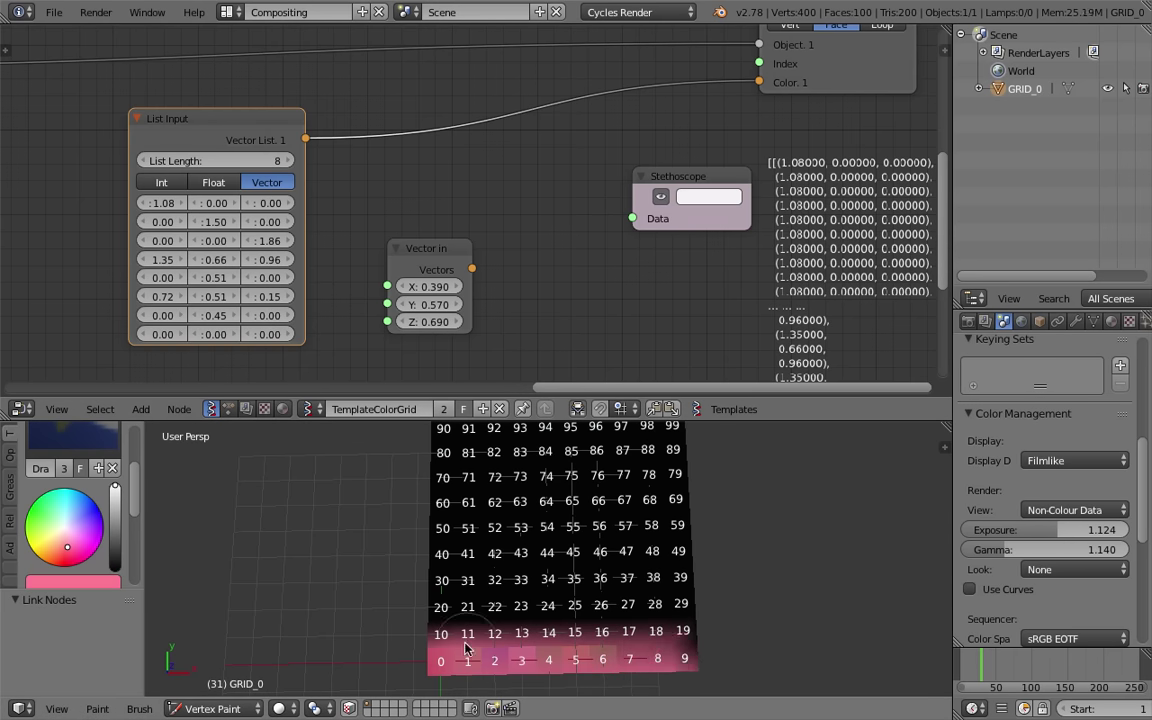
mouse_move(465, 648)
left_mouse_down()
mouse_move(525, 585)
mouse_move(615, 580)
mouse_move(430, 565)
mouse_move(680, 601)
left_mouse_up()
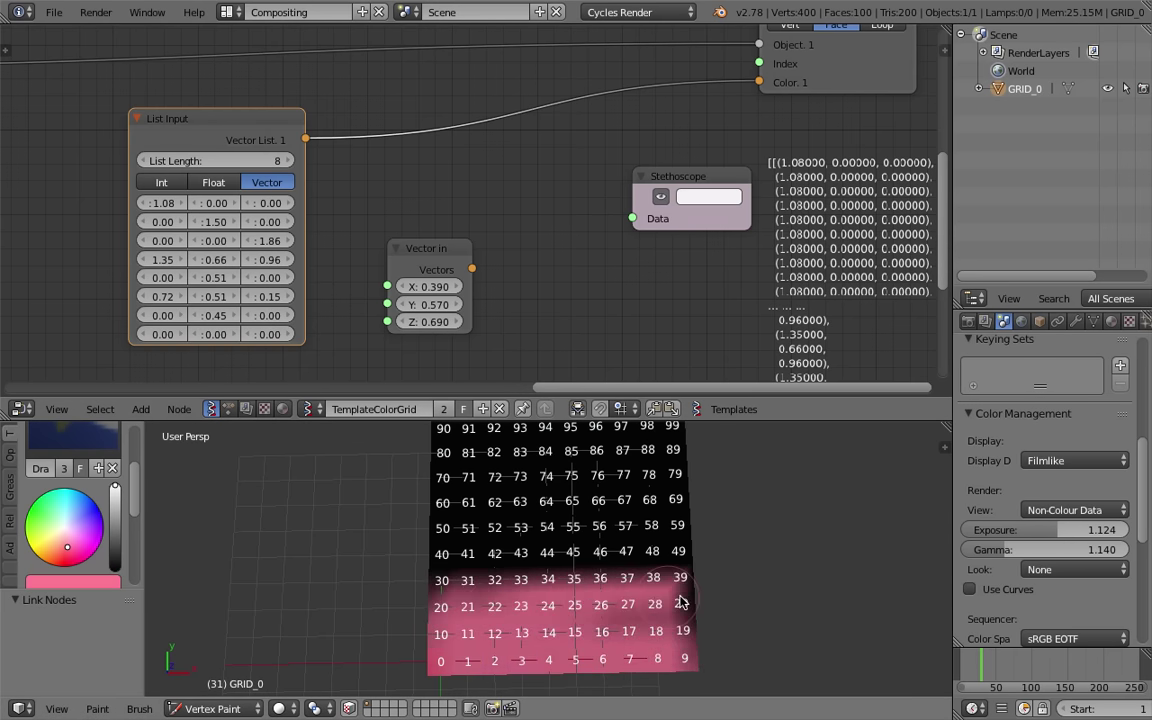
Move the Vector in node clear and delete the List Input node that feeds the Vertex color node
left_click_drag(404, 248, 420, 284)
scroll(433, 192, "down", 1)
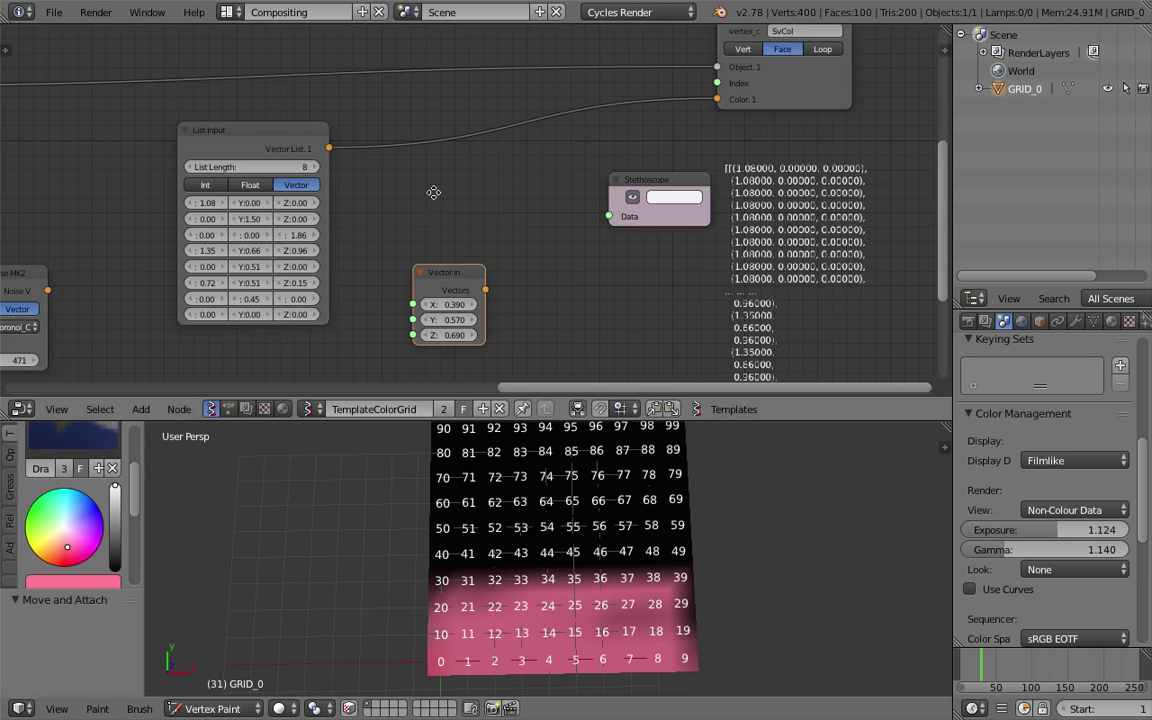
left_click(258, 138)
key("x")
Add a Range Float node to the node tree
key("space")
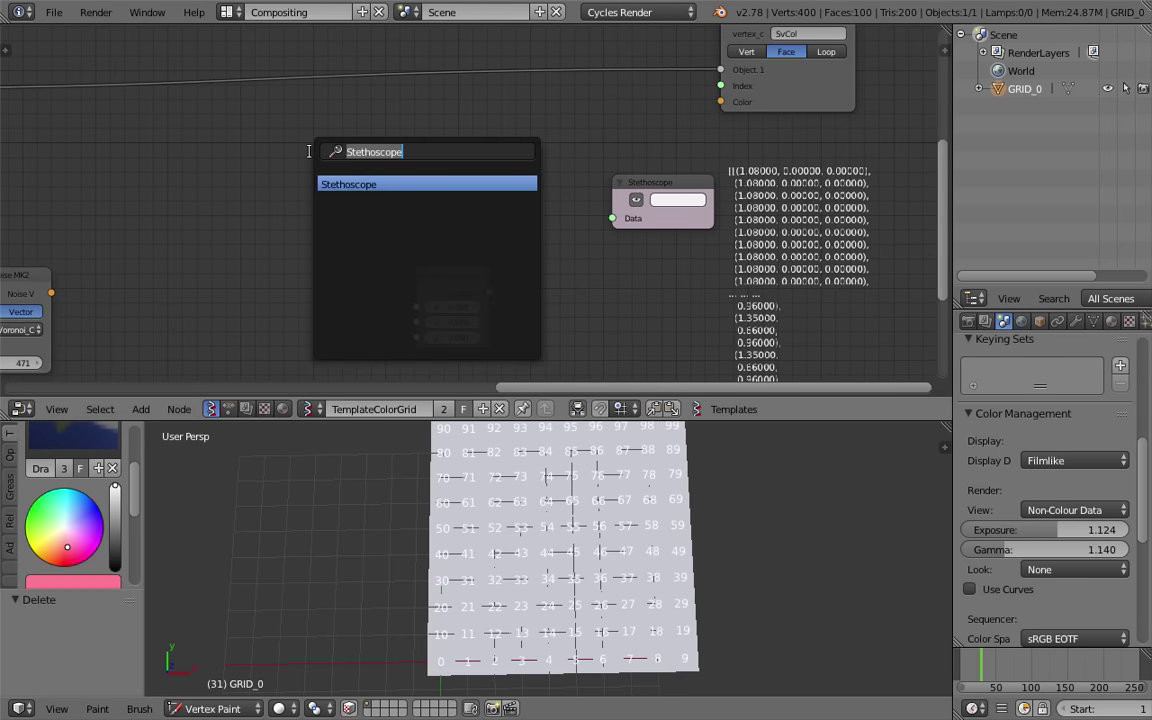
type("range")
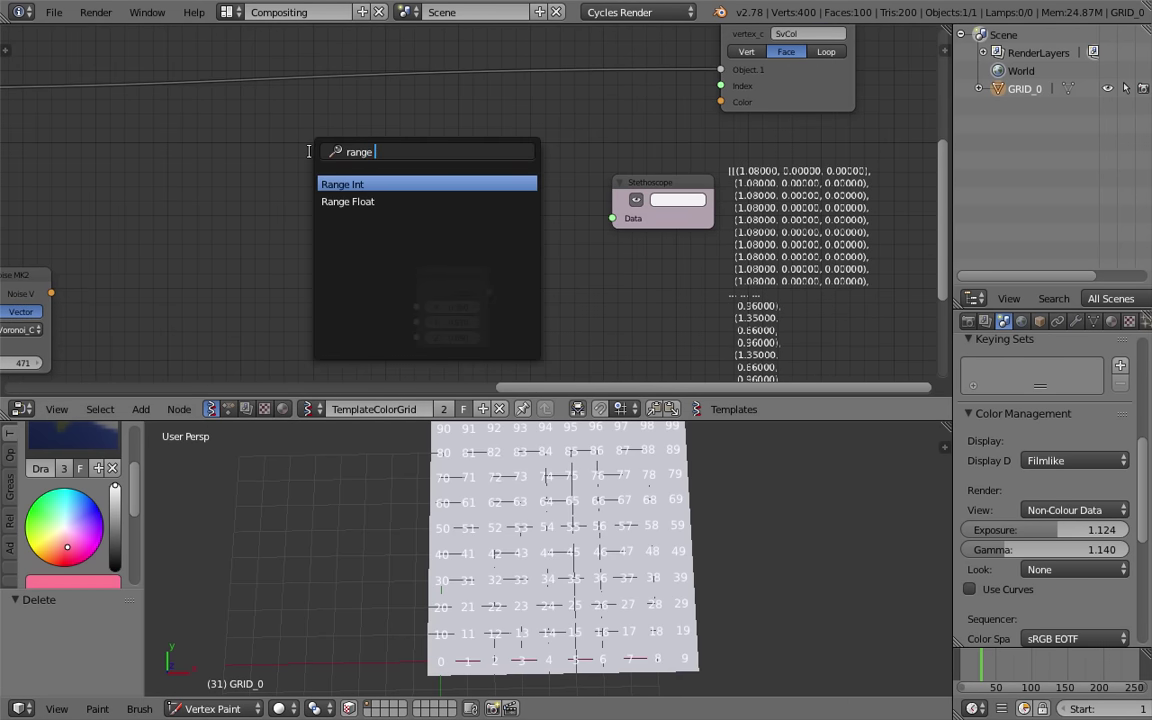
key("Down")
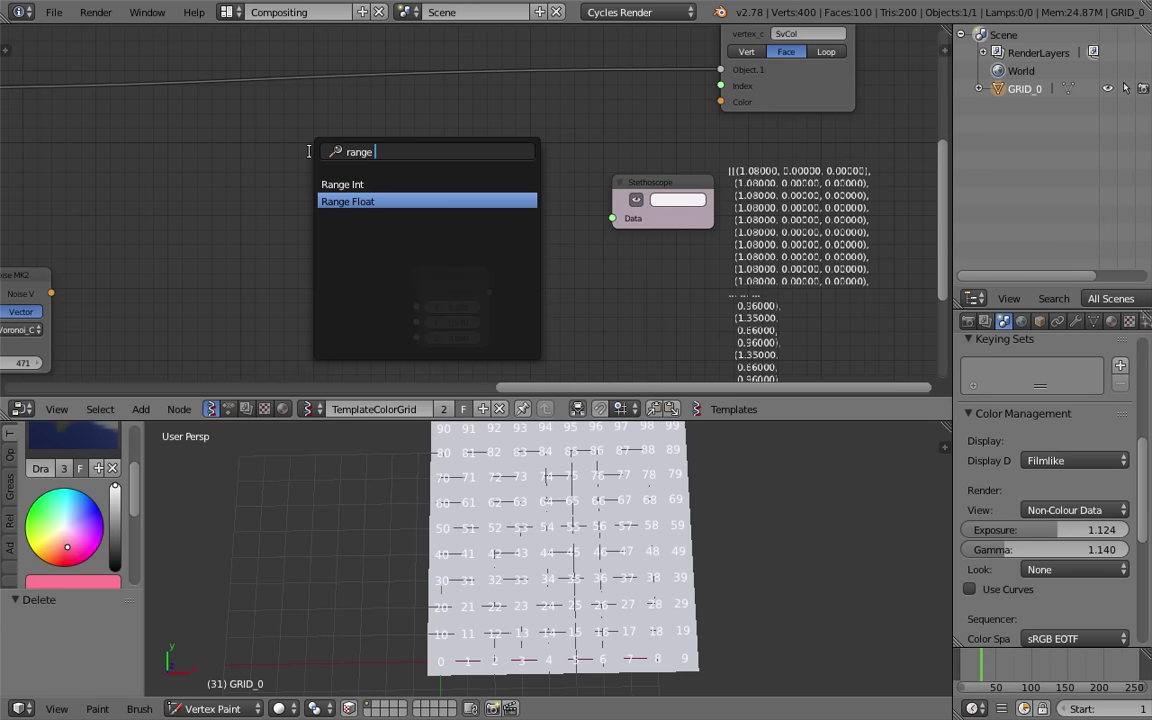
key("Return")
left_click(353, 175)
Link Vector in to the Vertex color node's Color input and the Range Float output to Vector in's X, Y and Z inputs
left_click_drag(410, 160, 325, 154)
left_click_drag(451, 273, 720, 101)
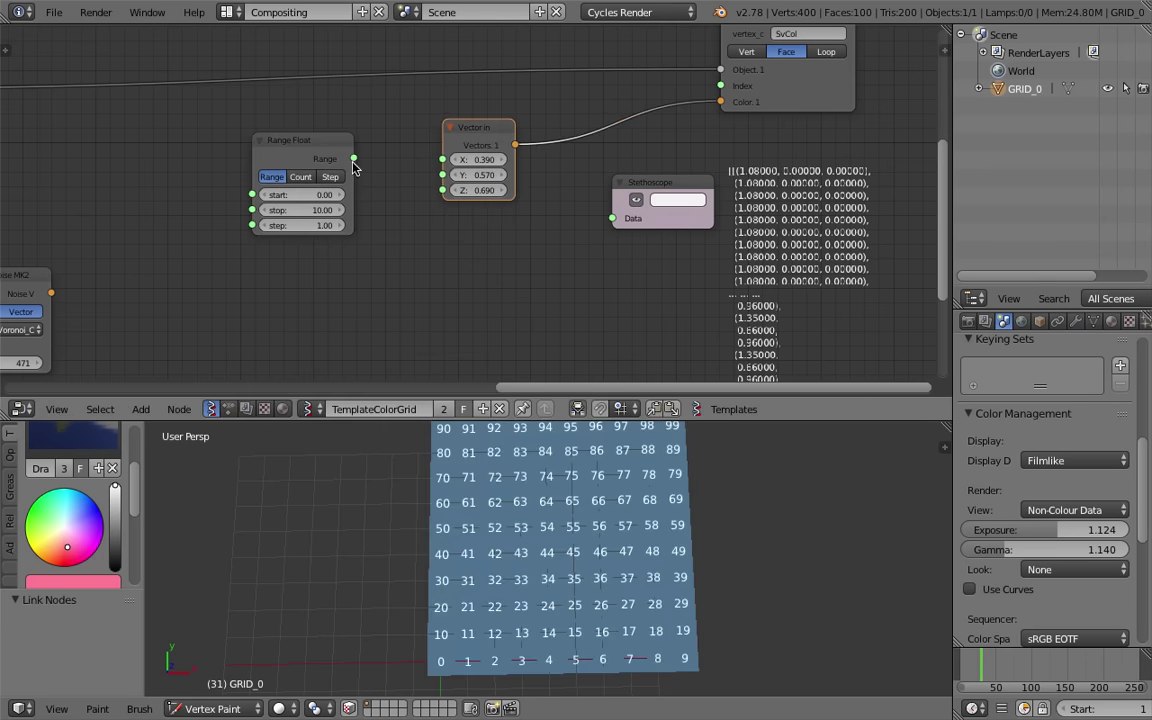
left_click_drag(353, 159, 443, 190)
Switch the Range Float node to Count mode with stop 1 and count 100
left_click(300, 176)
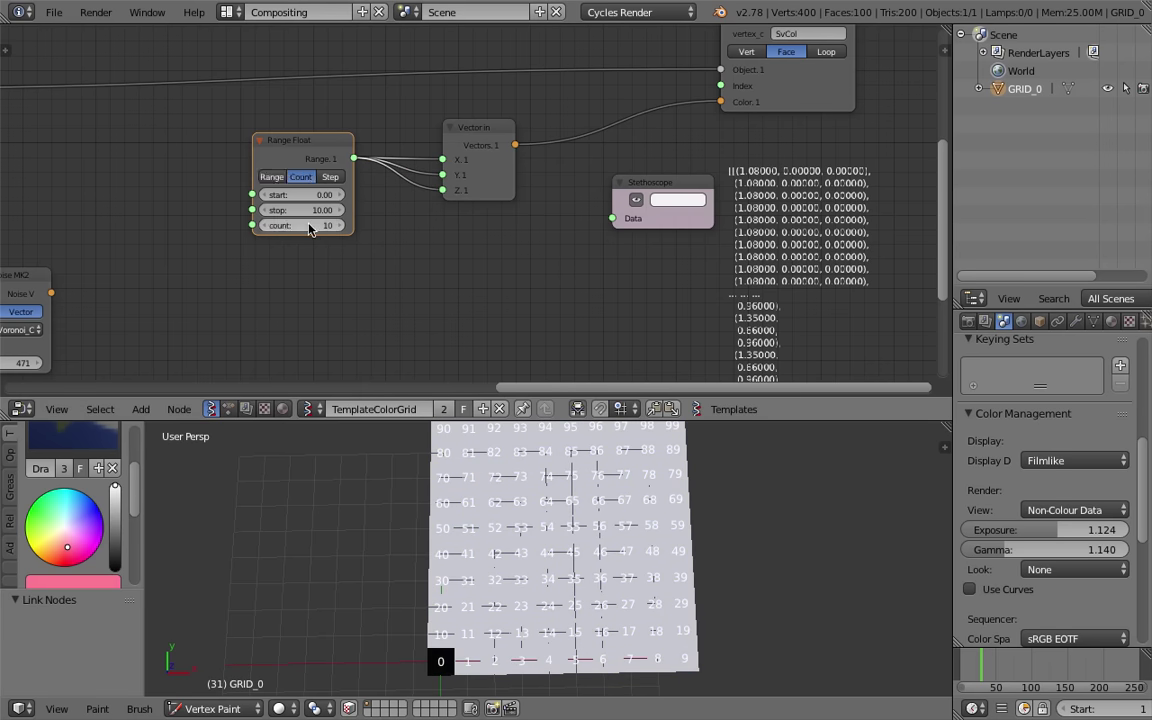
left_click_drag(309, 224, 345, 225)
left_click(314, 211)
type("1")
key("Return")
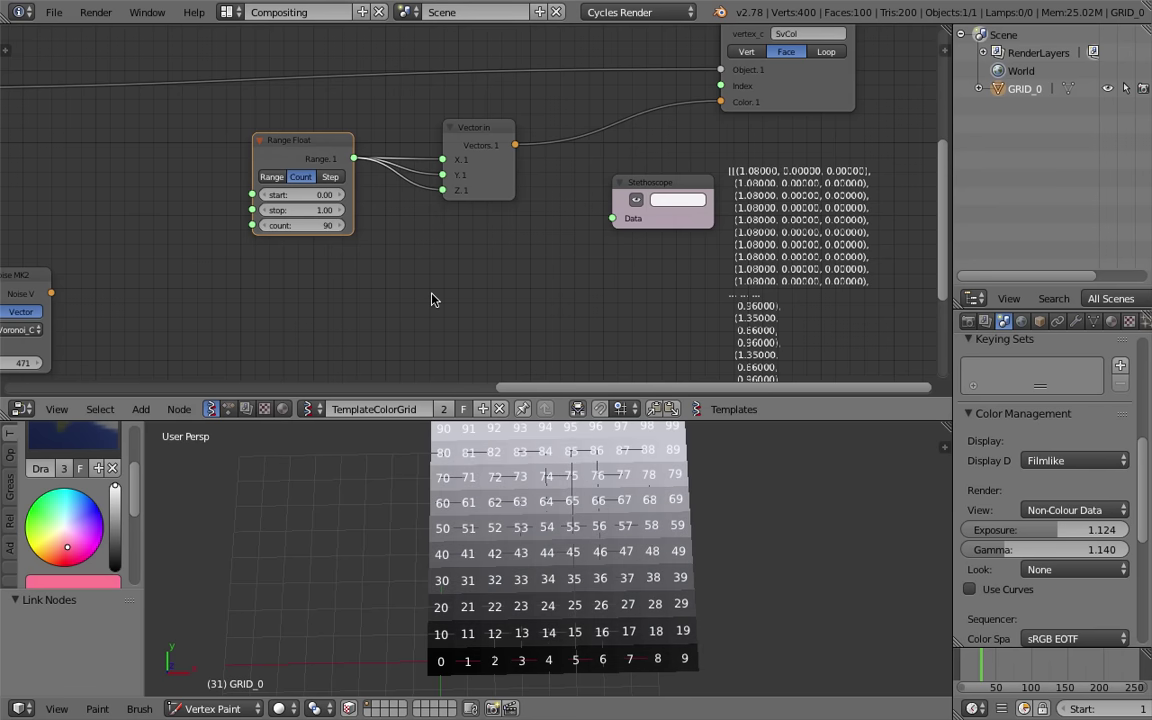
scroll(566, 533, "down", 2)
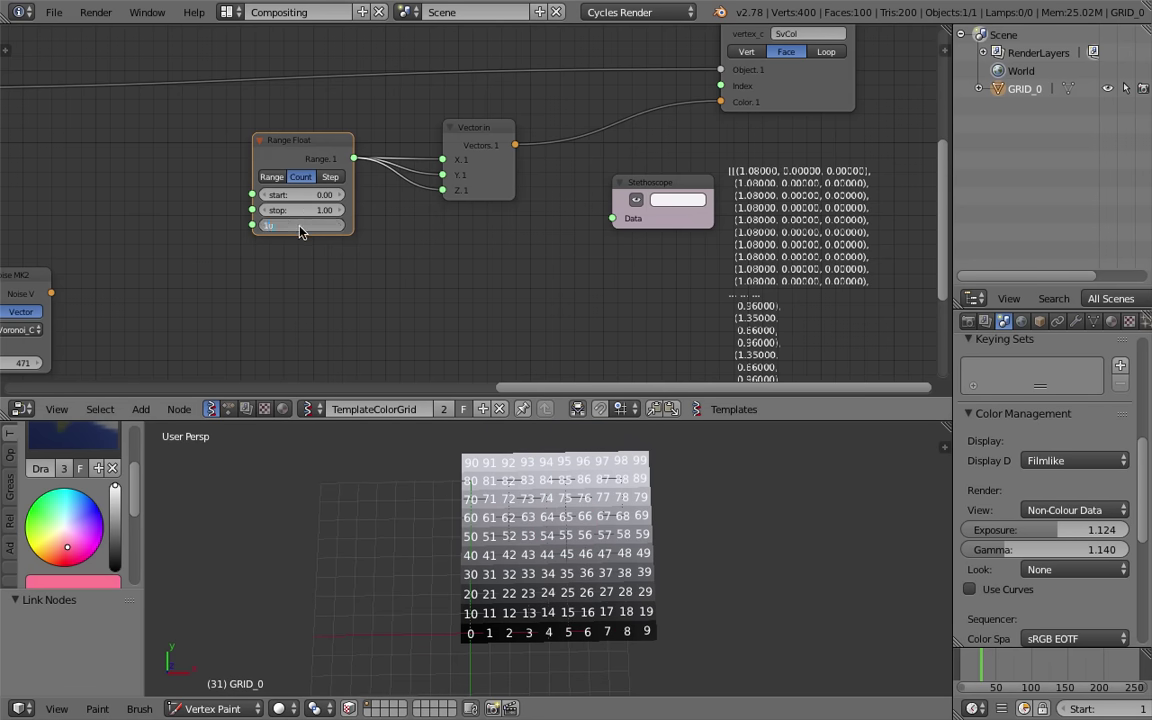
type("0")
key("Return")
scroll(300, 232, "up", 2)
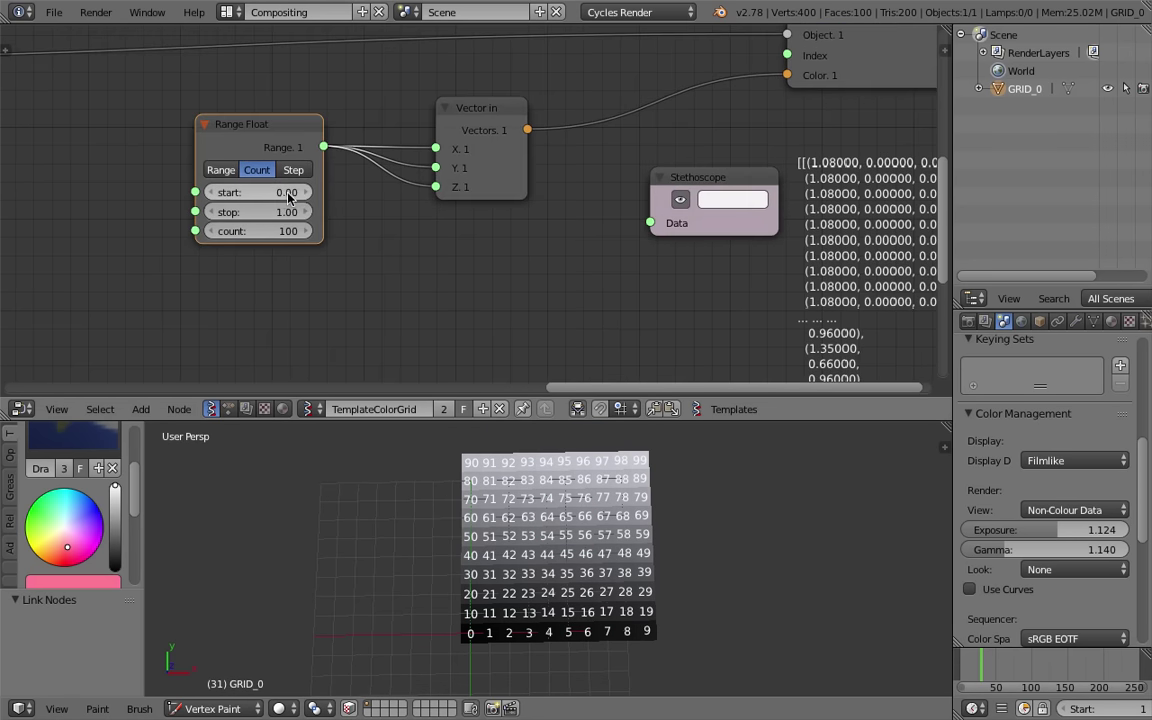
Move the Vertex color node closer to Vector in and save over sv_grid_creation_005.blend
left_click(296, 140)
key("ctrl+s")
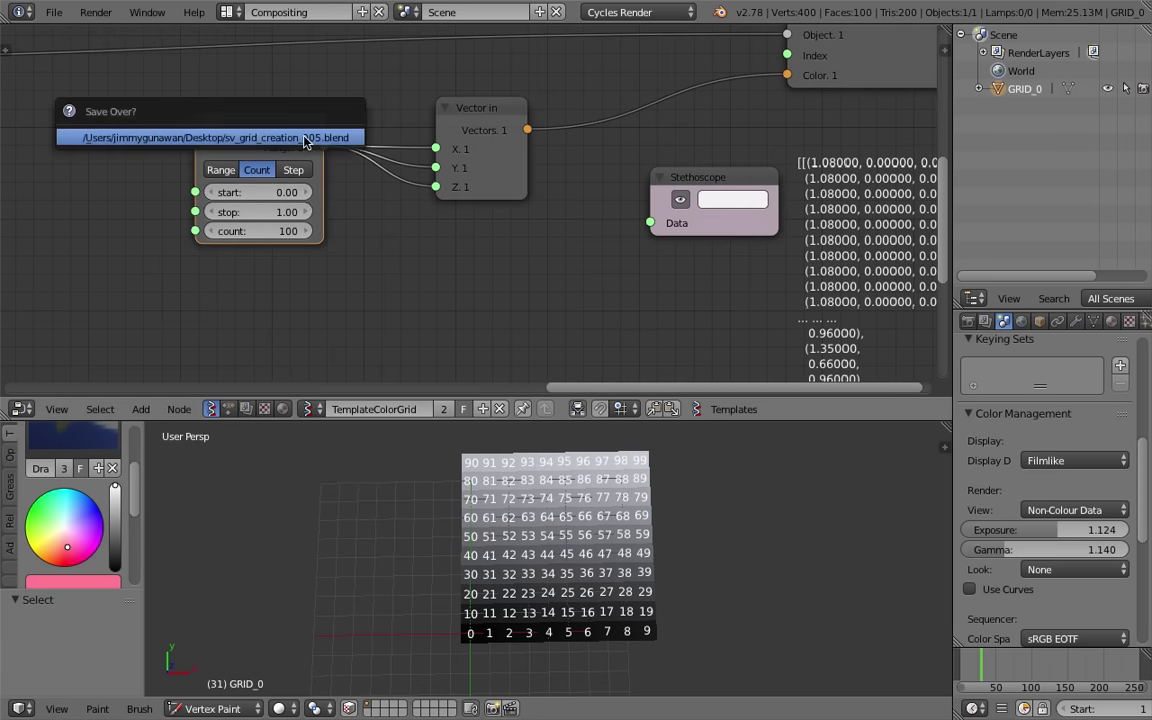
left_click(309, 139)
middle_click_drag(391, 144, 345, 195)
left_click_drag(753, 112, 667, 108)
scroll(490, 176, "up", 3)
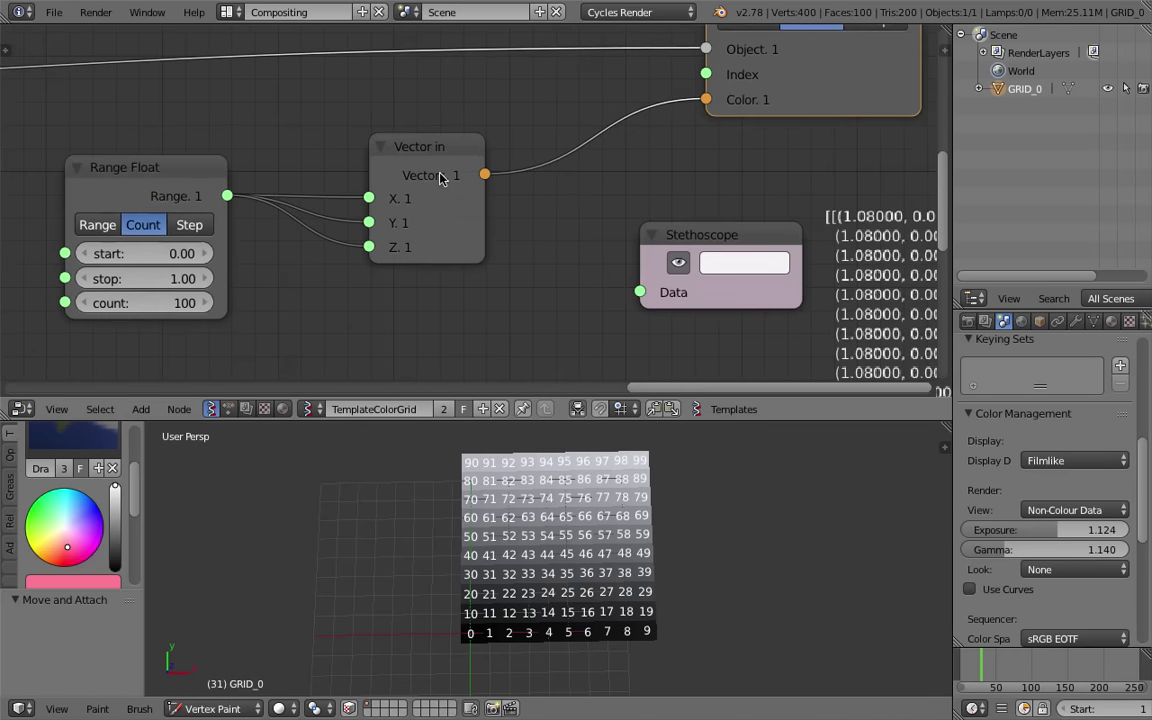
middle_click_drag(450, 168, 514, 159)
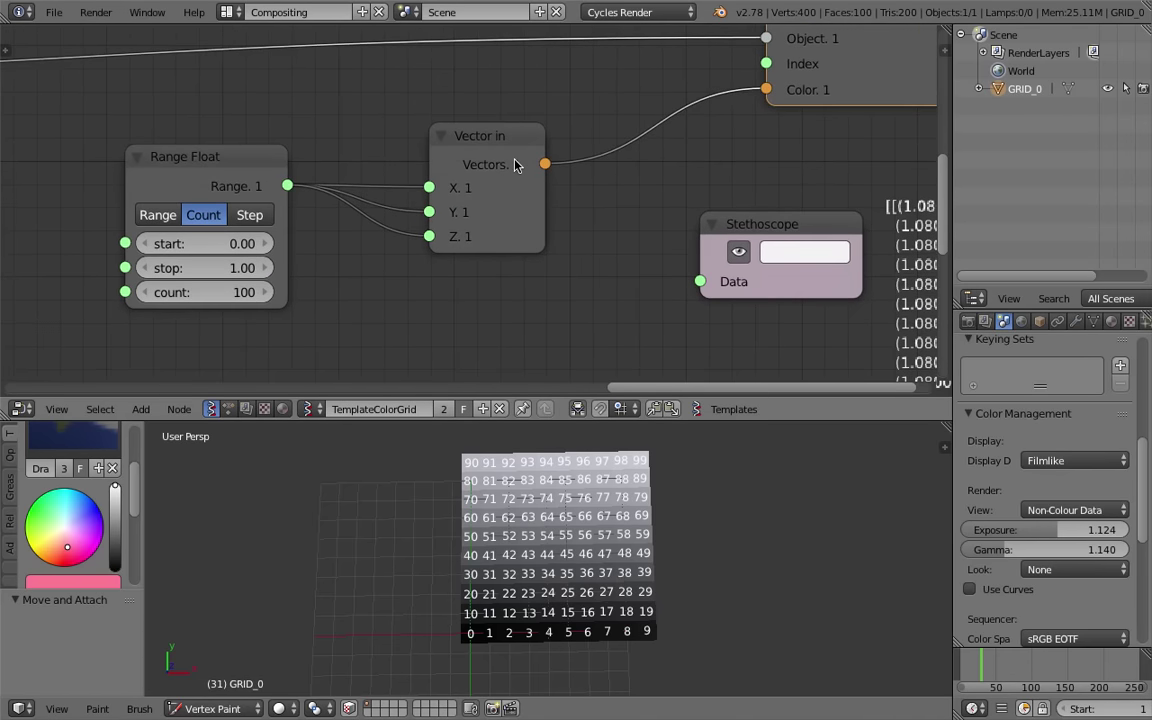
middle_click_drag(380, 224, 422, 201)
key("ctrl+s")
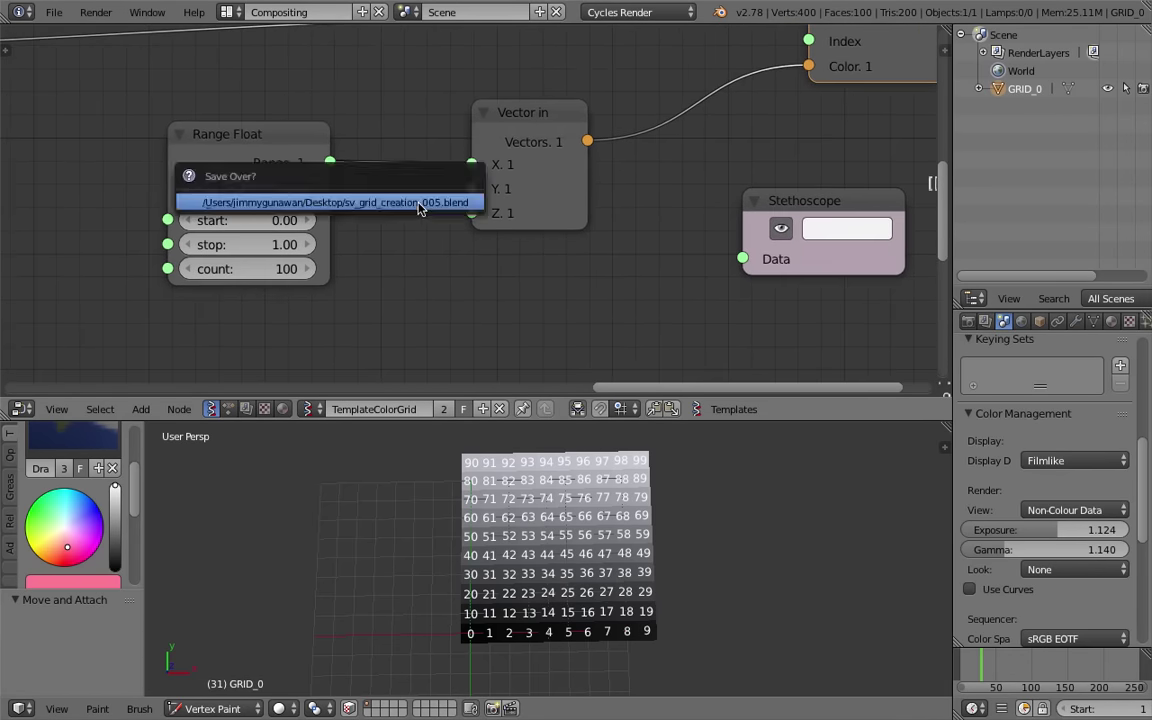
left_click(421, 202)
Link the Range Float output to the Stethoscope's Data input and compare its values with the grid's face colours
left_click_drag(229, 136, 245, 145)
middle_click_drag(238, 143, 295, 143)
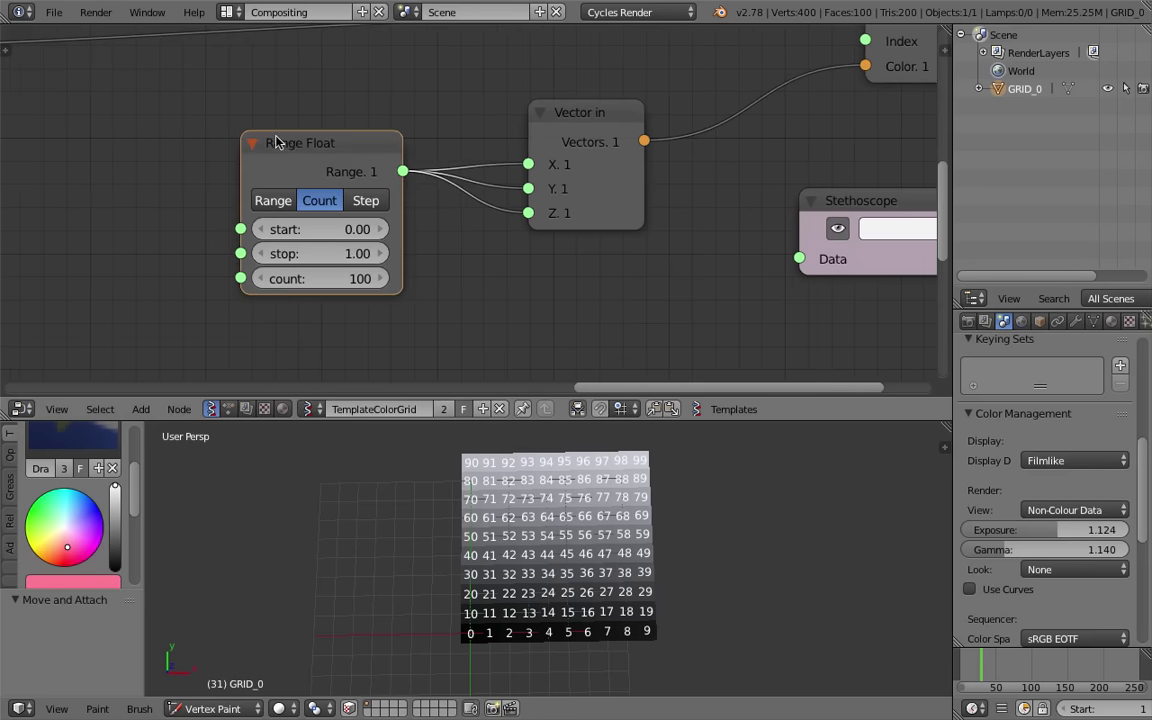
scroll(295, 243, "up", 1)
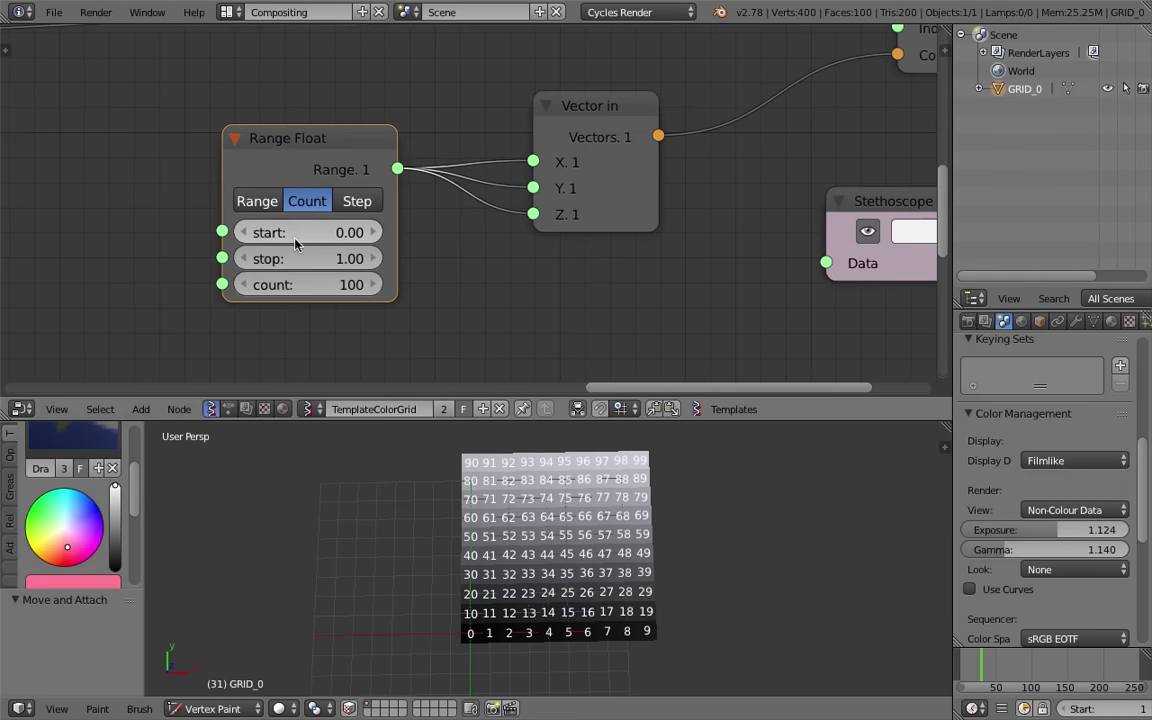
scroll(400, 175, "down", 1)
left_click_drag(407, 174, 770, 255)
middle_click_drag(744, 209, 578, 194)
middle_click_drag(681, 192, 669, 164)
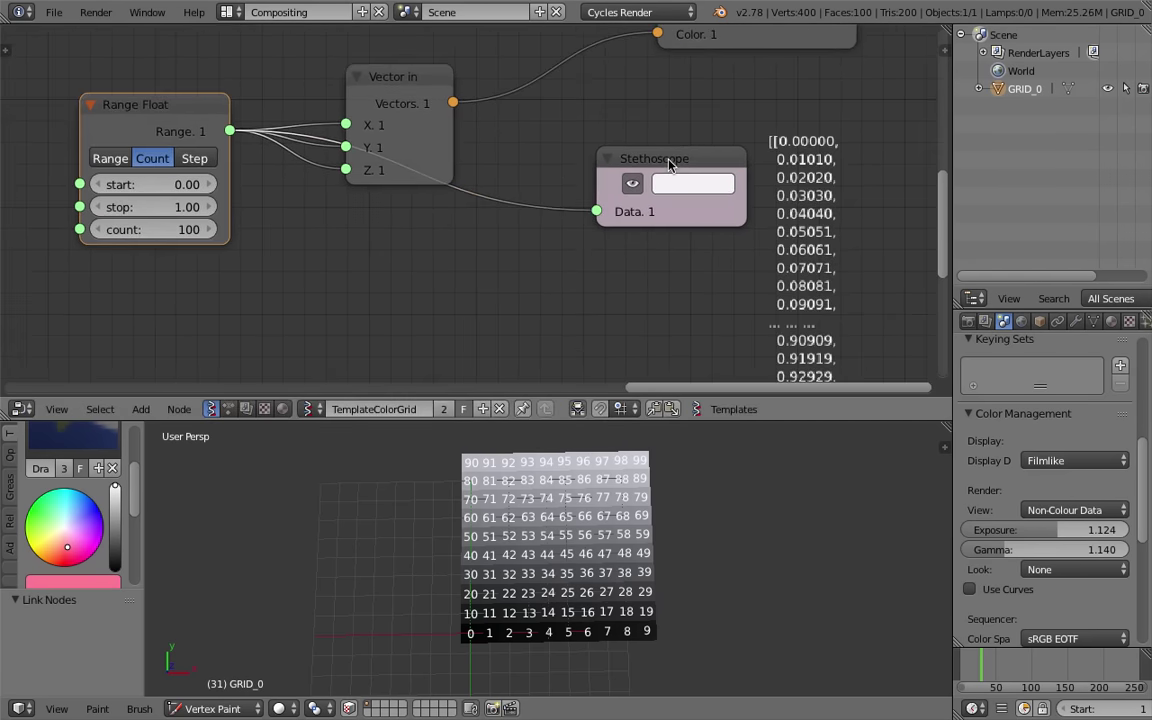
scroll(224, 208, "left", 2, "ctrl")
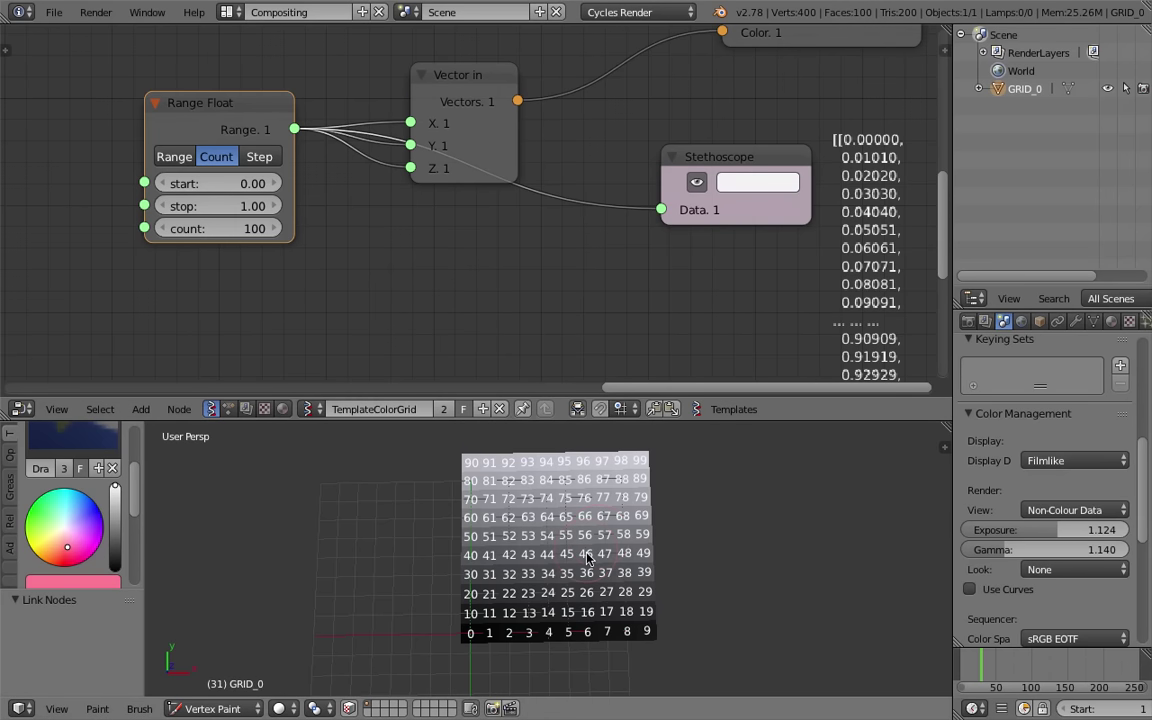
middle_click_drag(586, 552, 584, 540)
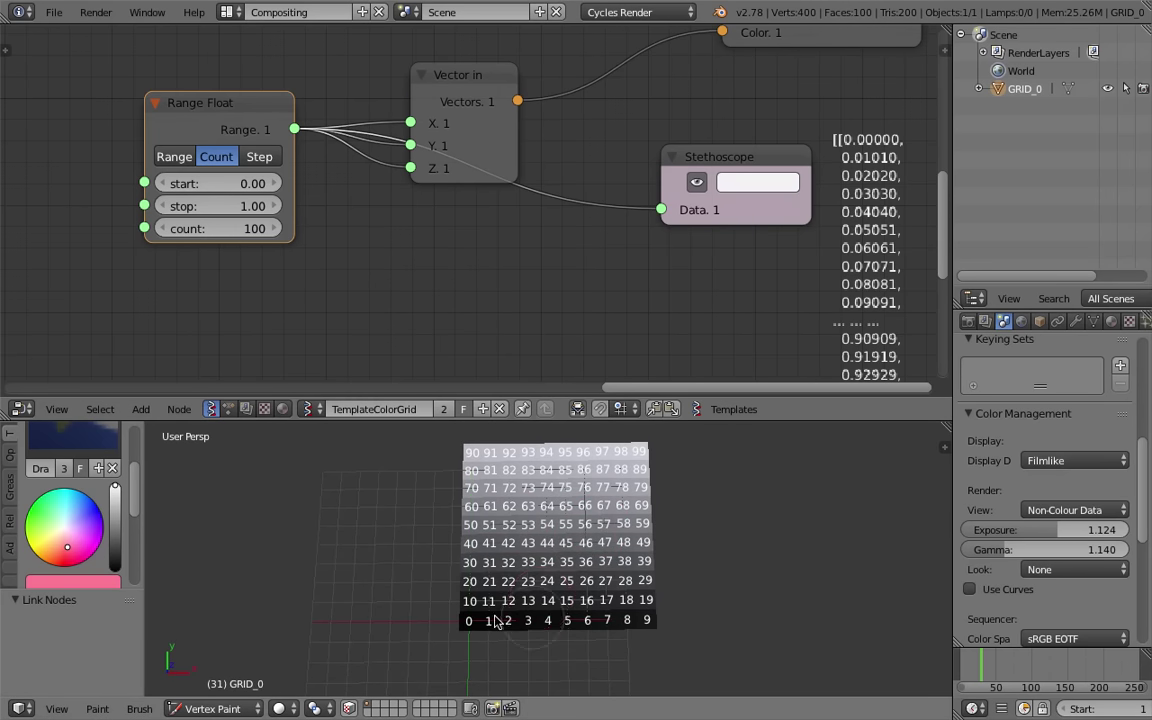
scroll(555, 575, "up", 2, "shift")
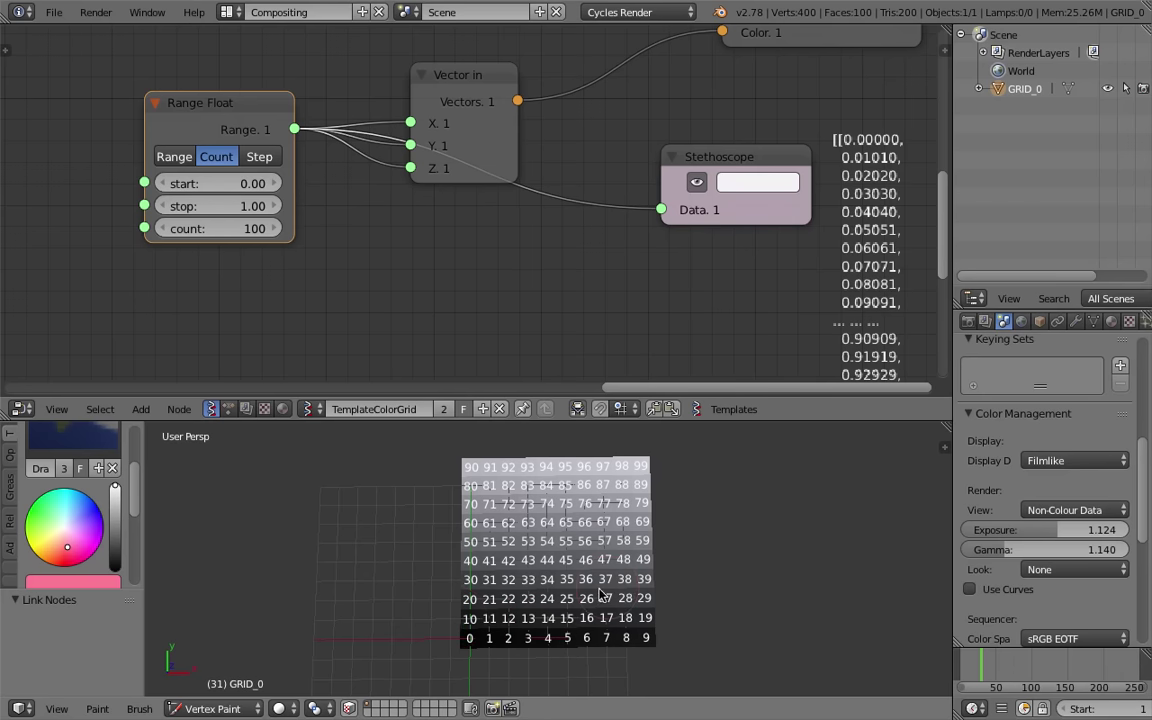
Spread the Vector in and Range Float nodes apart to make room between them, and save over the blend file
key("ctrl+s")
left_click(436, 264)
middle_click_drag(434, 256, 435, 251)
key("ctrl+s")
left_click(432, 248)
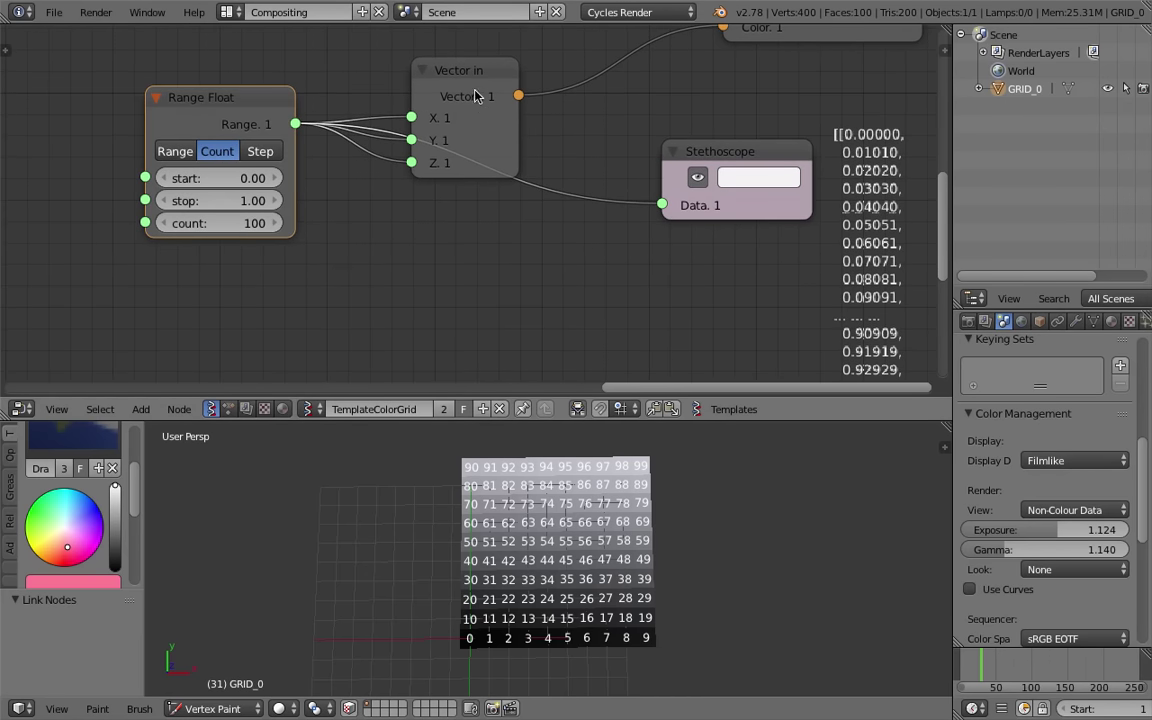
left_click_drag(476, 96, 480, 249)
key("ctrl+s")
key("Return")
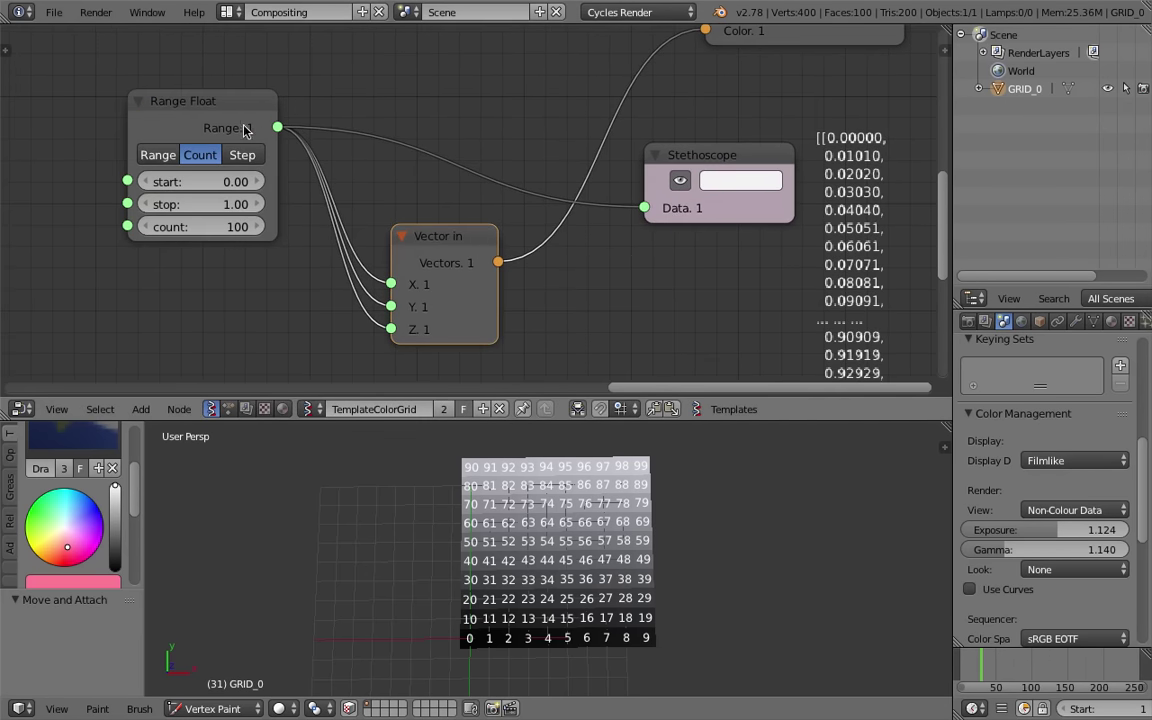
left_click_drag(247, 130, 98, 150)
key("ctrl+s")
left_click(154, 197)
Add a Math node and insert it into the link from Range Float to Vector in's X input
middle_click_drag(271, 237, 366, 236)
key("alt+space")
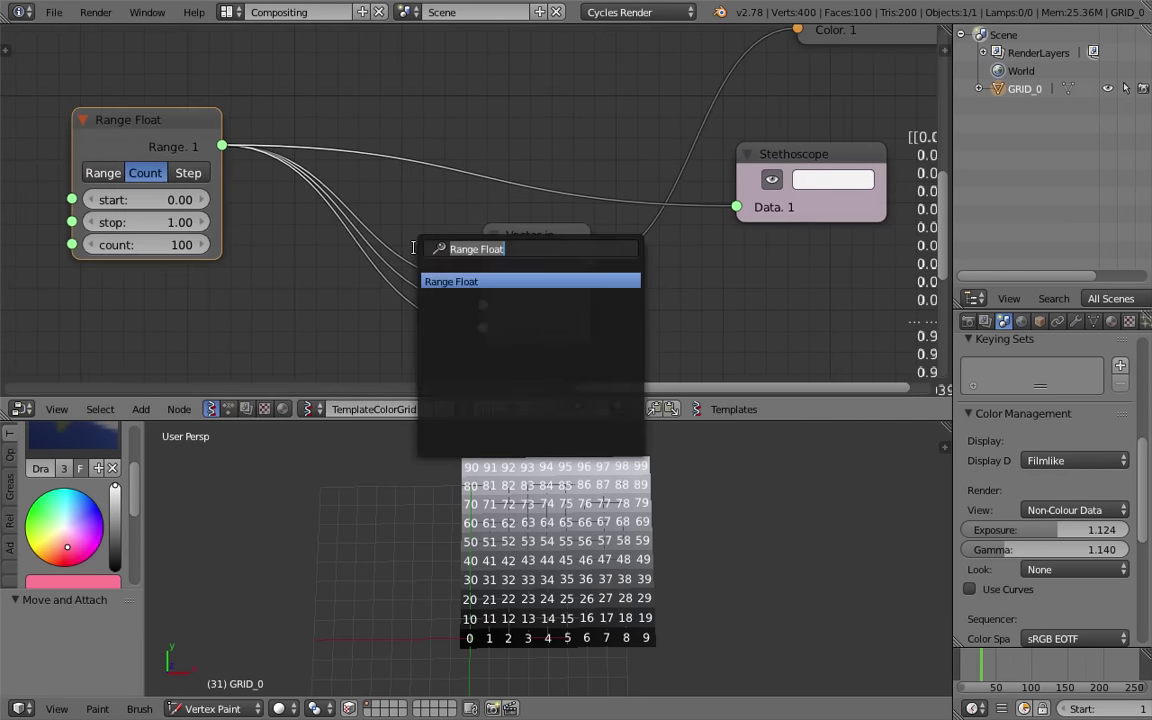
type("math")
key("Down")
key("Return")
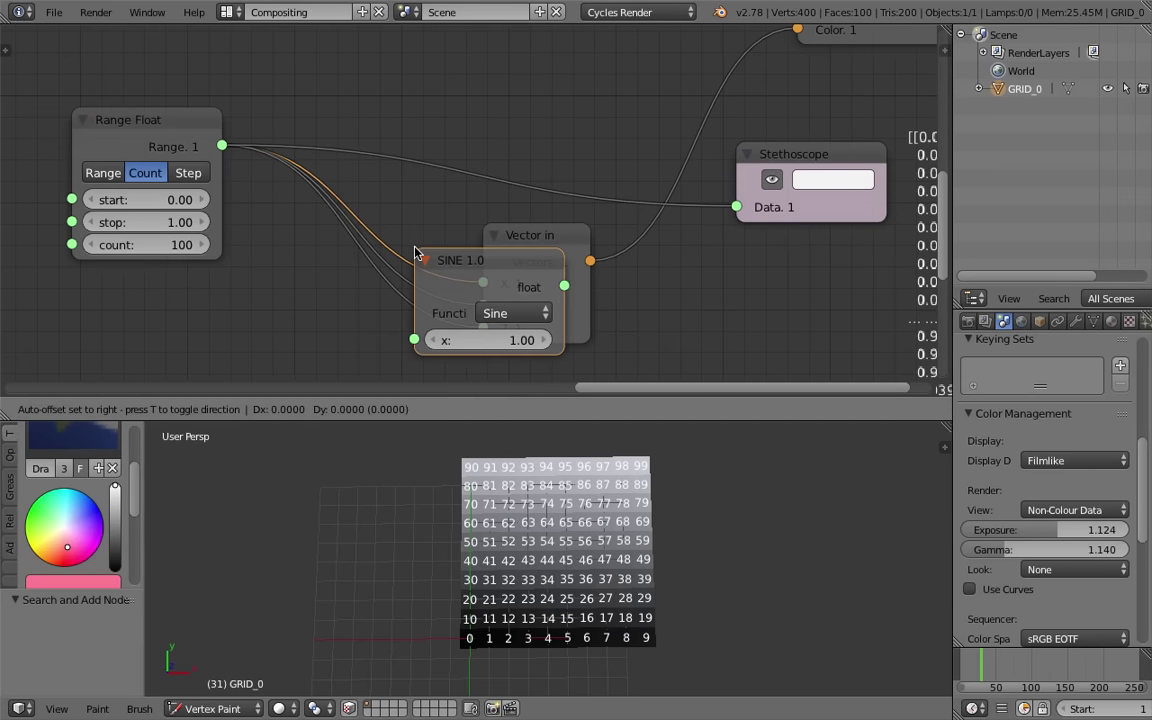
left_click(352, 192)
Set the Math node's function to modulo with y at 10
left_click(452, 251)
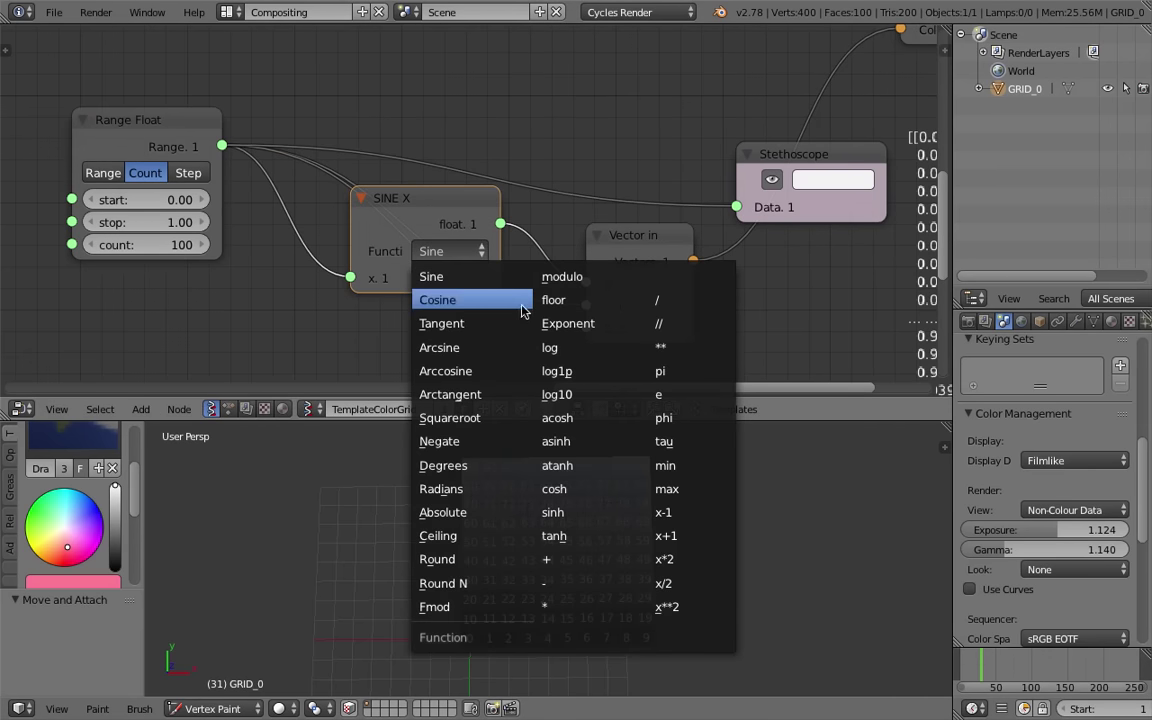
left_click(562, 276)
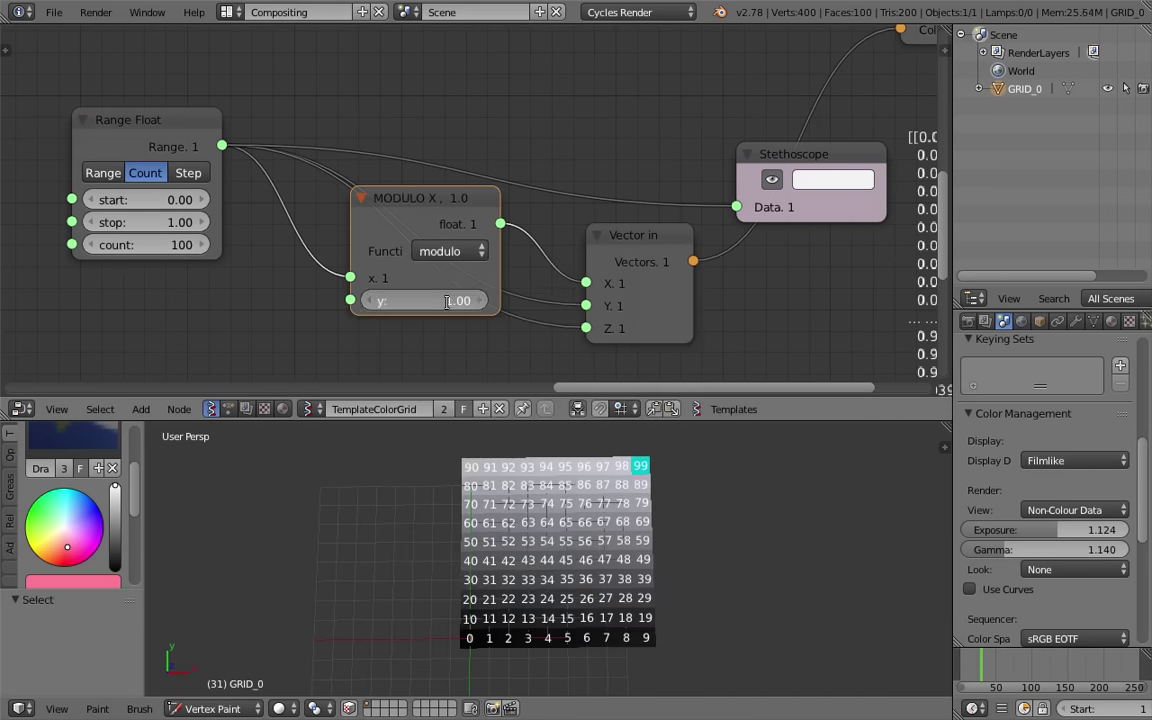
type("10")
key("Return")
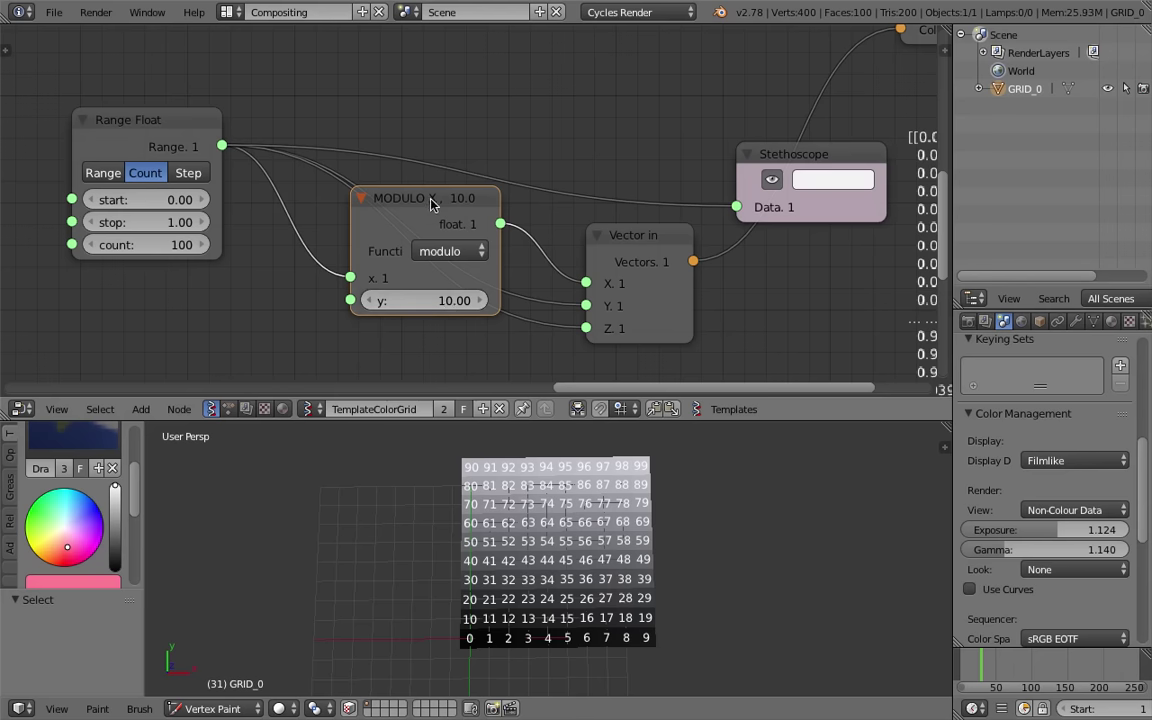
Duplicate the modulo node twice and insert the copies into the links to Vector in's Z and Y inputs
key("shift+d")
left_click(460, 285)
left_click_drag(462, 283, 335, 349)
left_click_drag(404, 310, 382, 310)
key("shift+d")
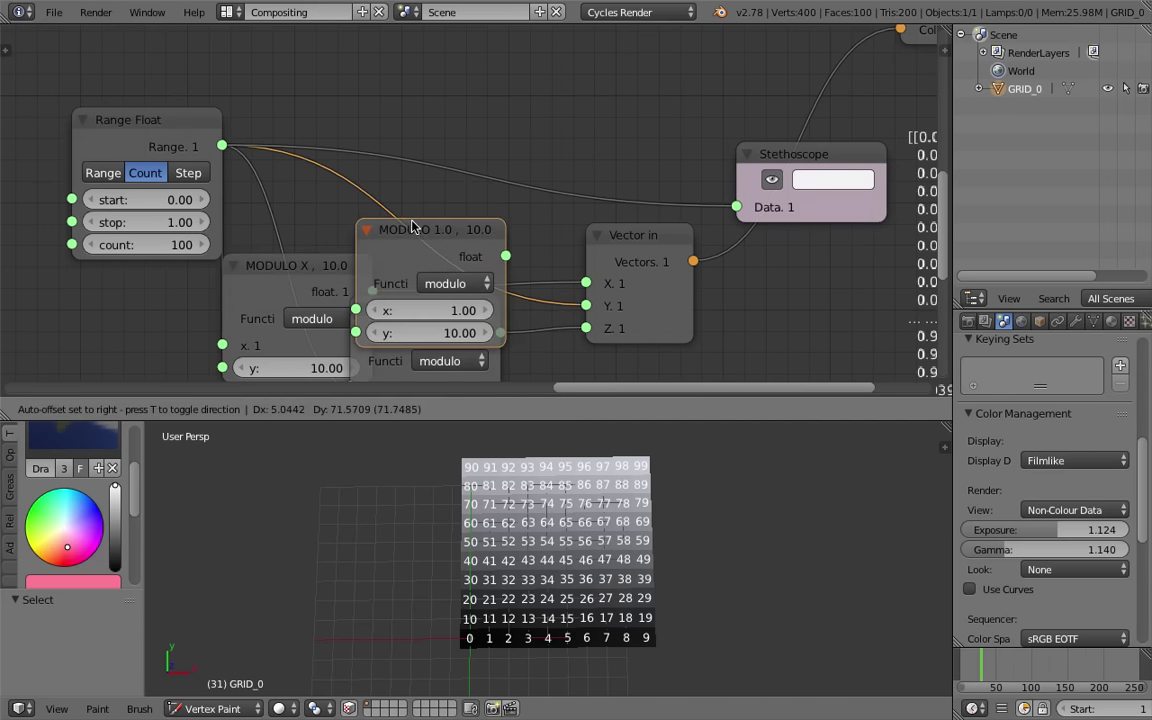
left_click(407, 212)
Examine the face colours across the numbered grid with the modulo nodes in place
middle_click_drag(430, 206, 383, 98)
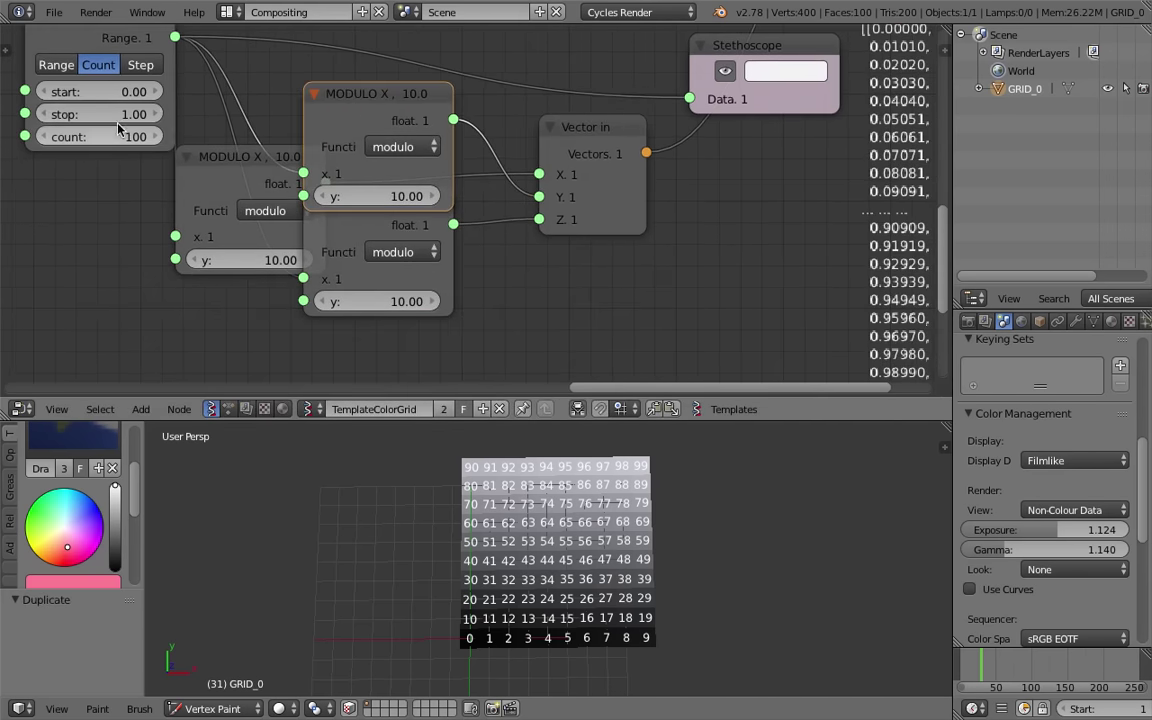
left_click(46, 136)
scroll(101, 137, "up", 1, "ctrl")
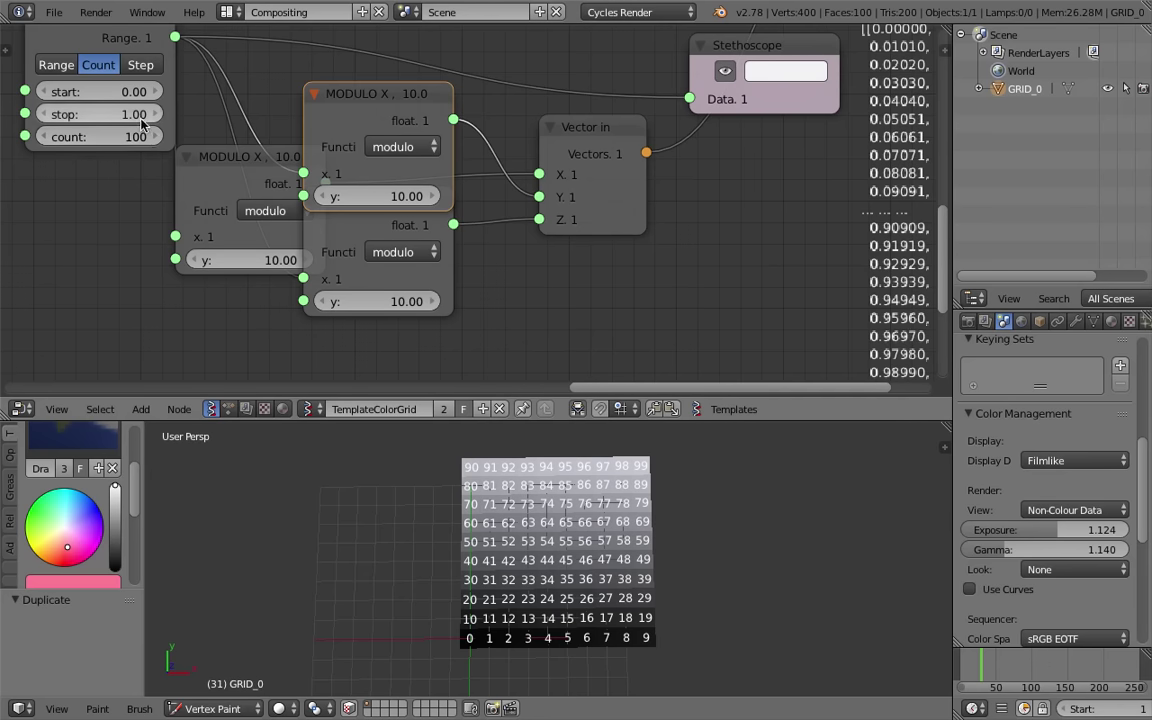
middle_click_drag(630, 522, 445, 462)
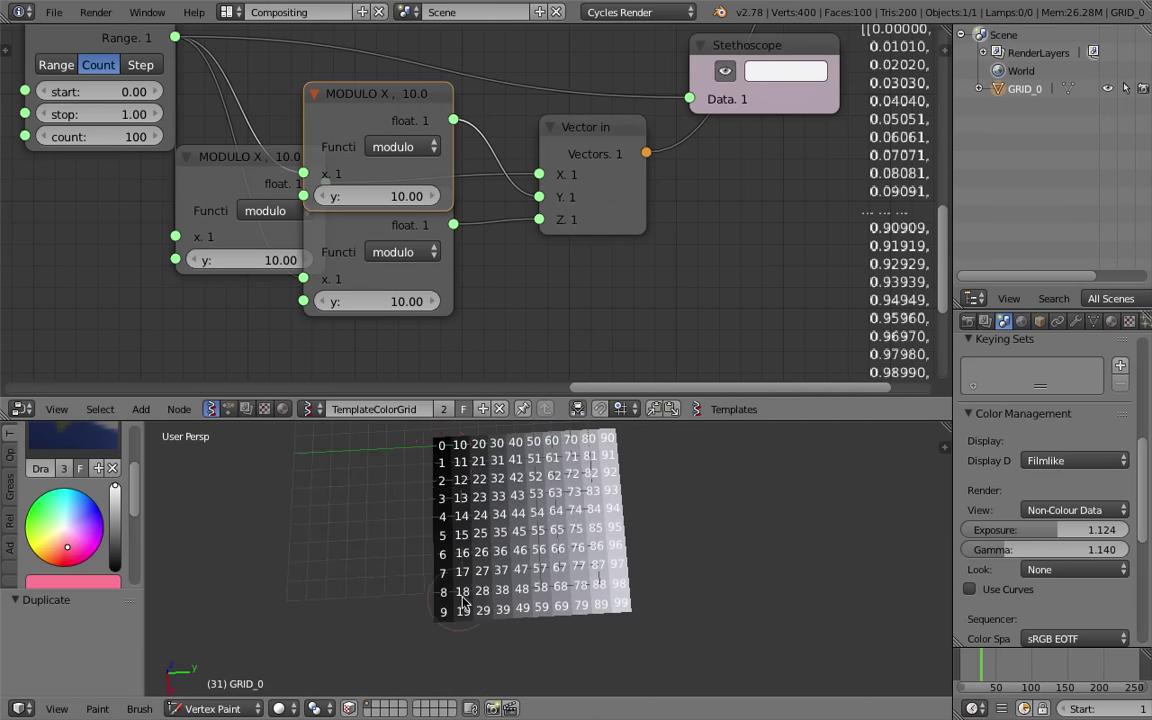
middle_click_drag(604, 509, 598, 542)
scroll(597, 562, "up", 4)
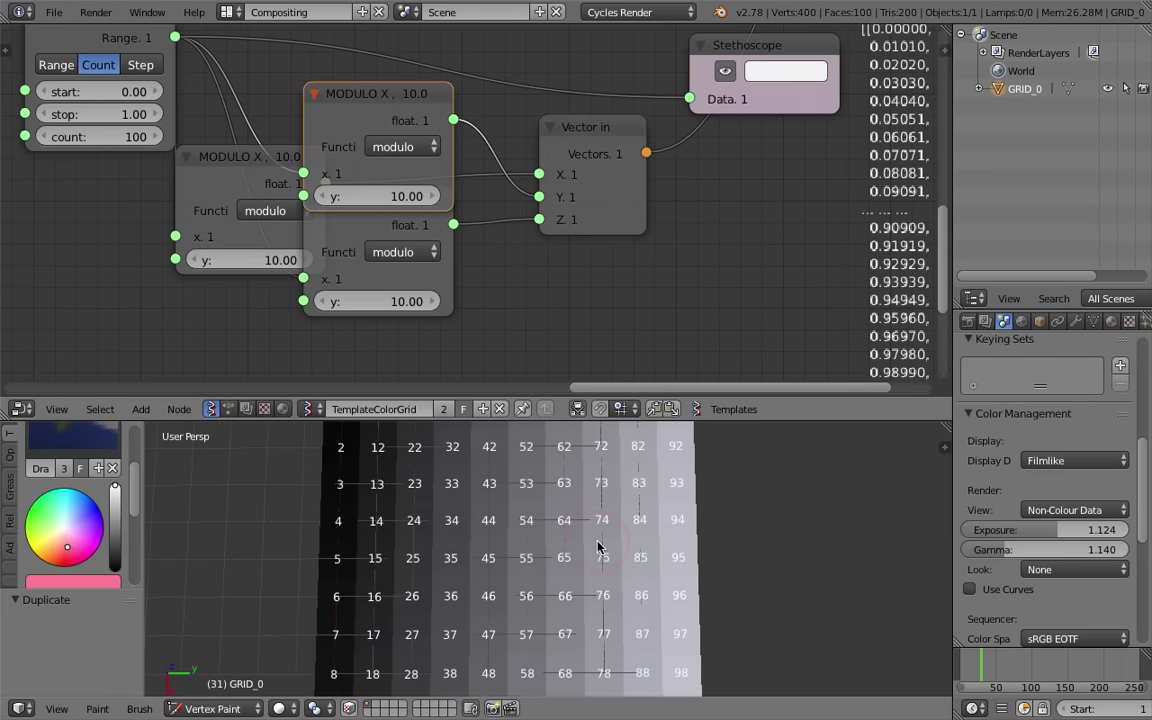
Save the Blender file over its existing version
scroll(598, 542, "down", 5)
key("ctrl+s")
left_click(598, 541)
scroll(400, 180, "down", 4)
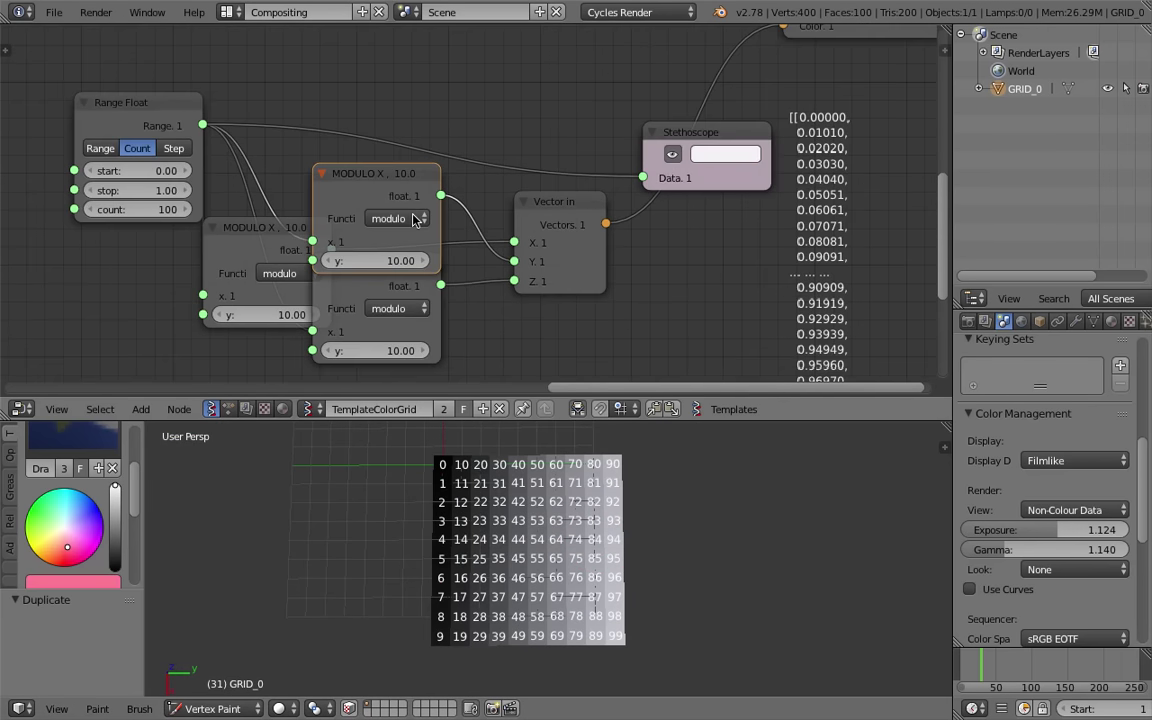
Spread out the Range Float, Vector in and modulo nodes to clear space above them
scroll(437, 220, "up", 1)
left_click_drag(175, 195, 152, 191)
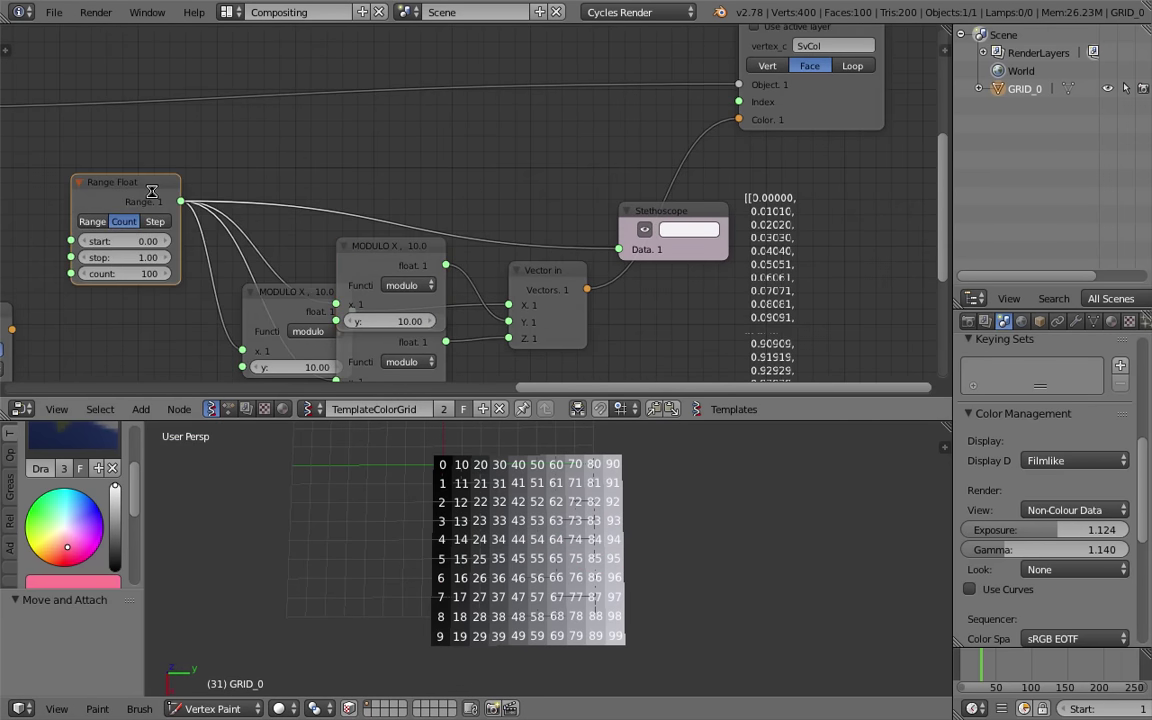
left_click_drag(543, 293, 544, 325)
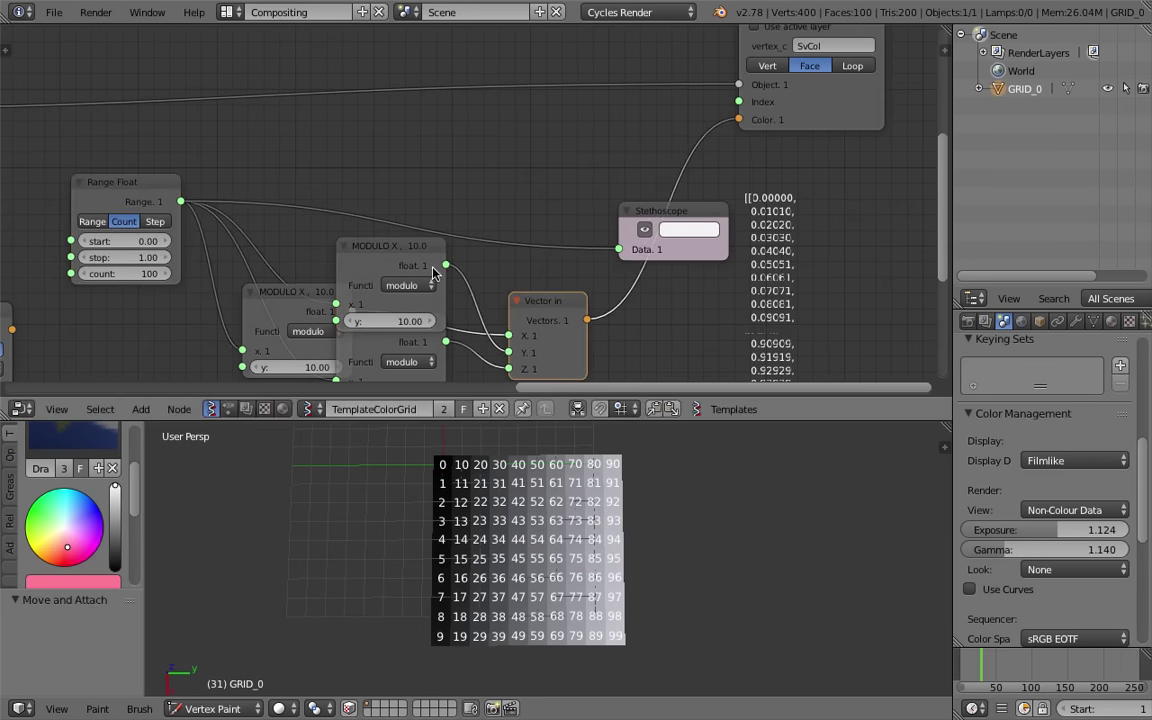
left_click_drag(424, 269, 420, 368)
left_click_drag(399, 325, 356, 383)
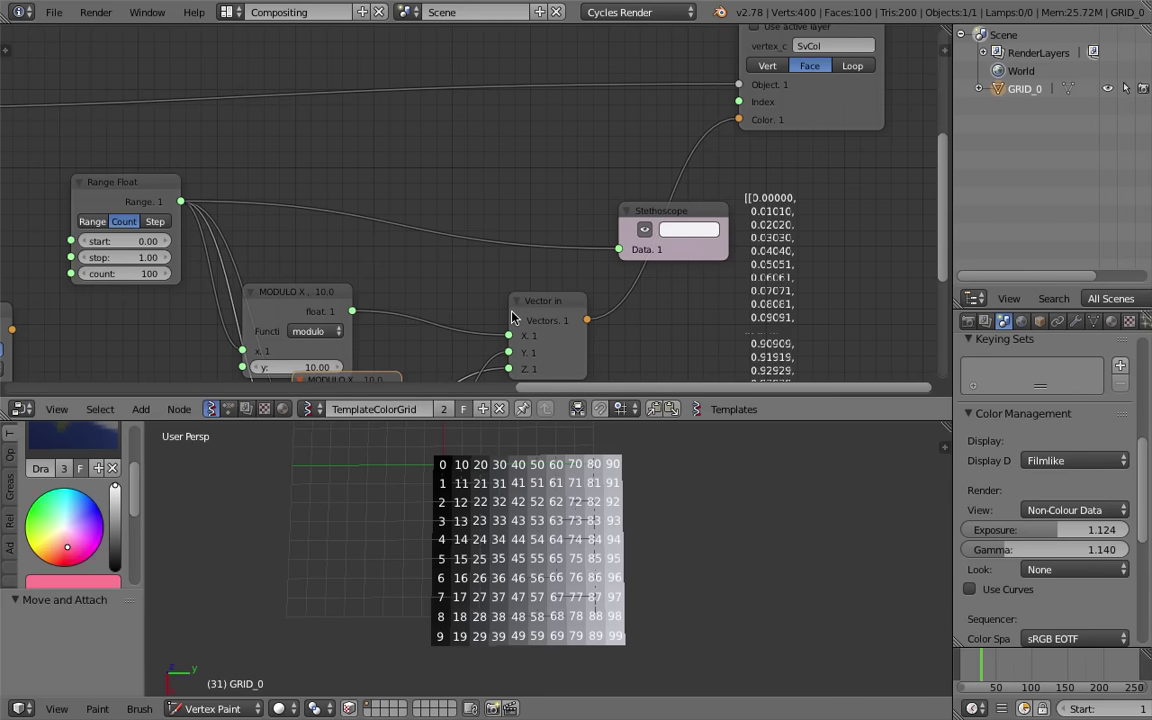
Duplicate Vector in, feed the copy's X, Y and Z from Range Float, and link its output to the vertex color node's Color input
left_click(543, 304)
key("shift+d")
left_click(485, 127)
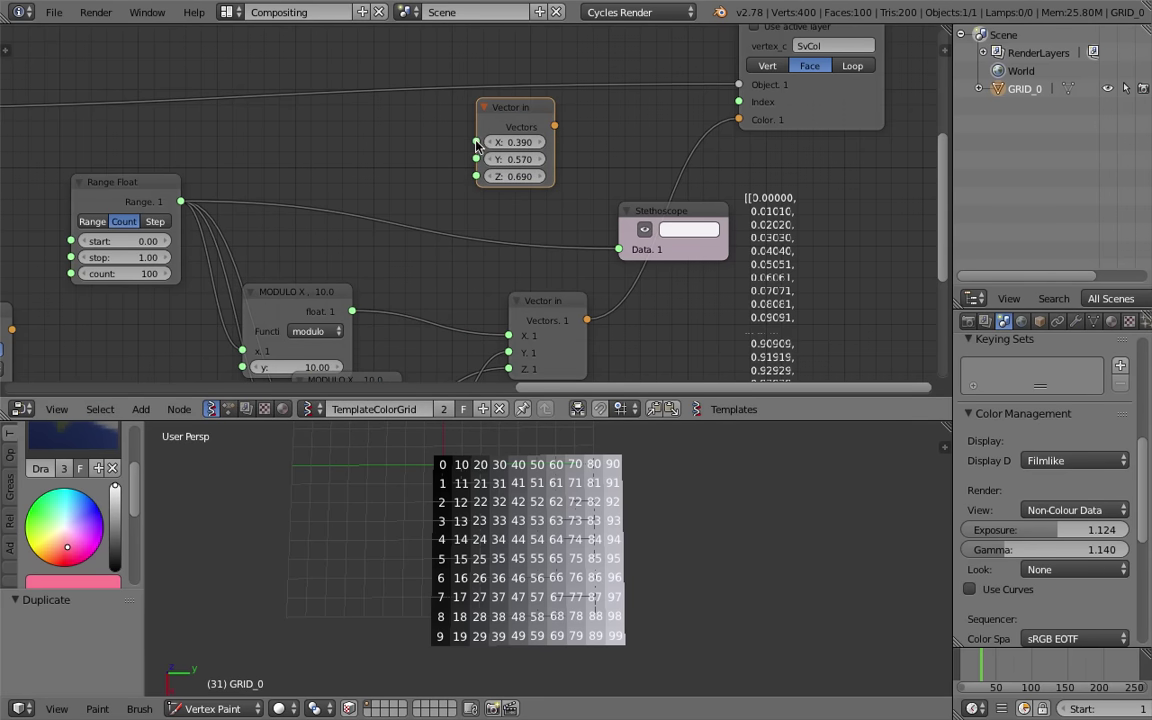
left_click_drag(476, 142, 181, 201)
left_click_drag(476, 118, 741, 121)
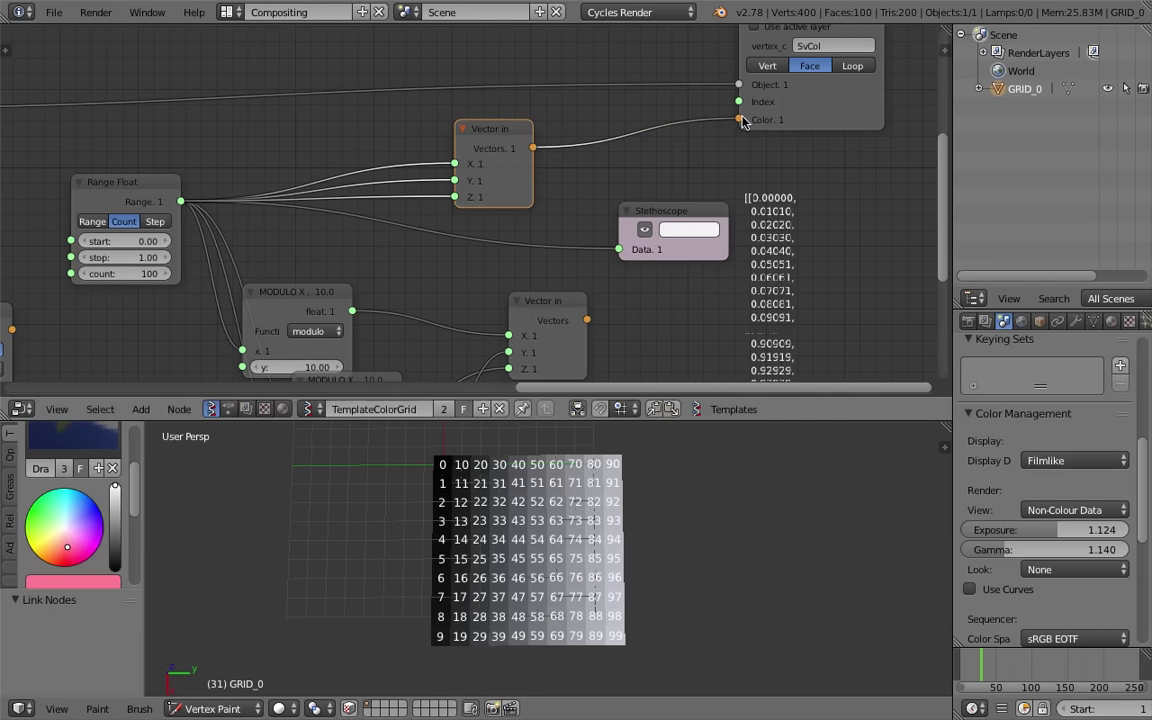
Link the modulo-fed Vector in back to the Color input and go to frame 39 on the timeline
left_click_drag(698, 207, 721, 217)
left_click(1006, 665)
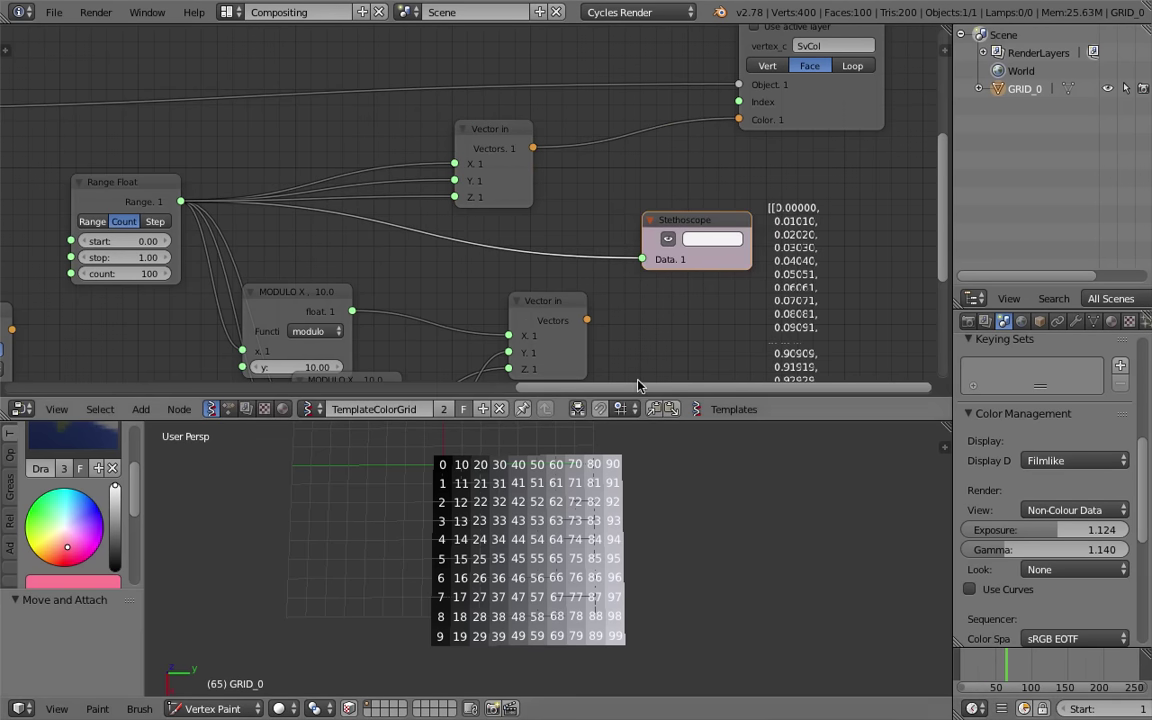
left_click_drag(588, 320, 740, 119)
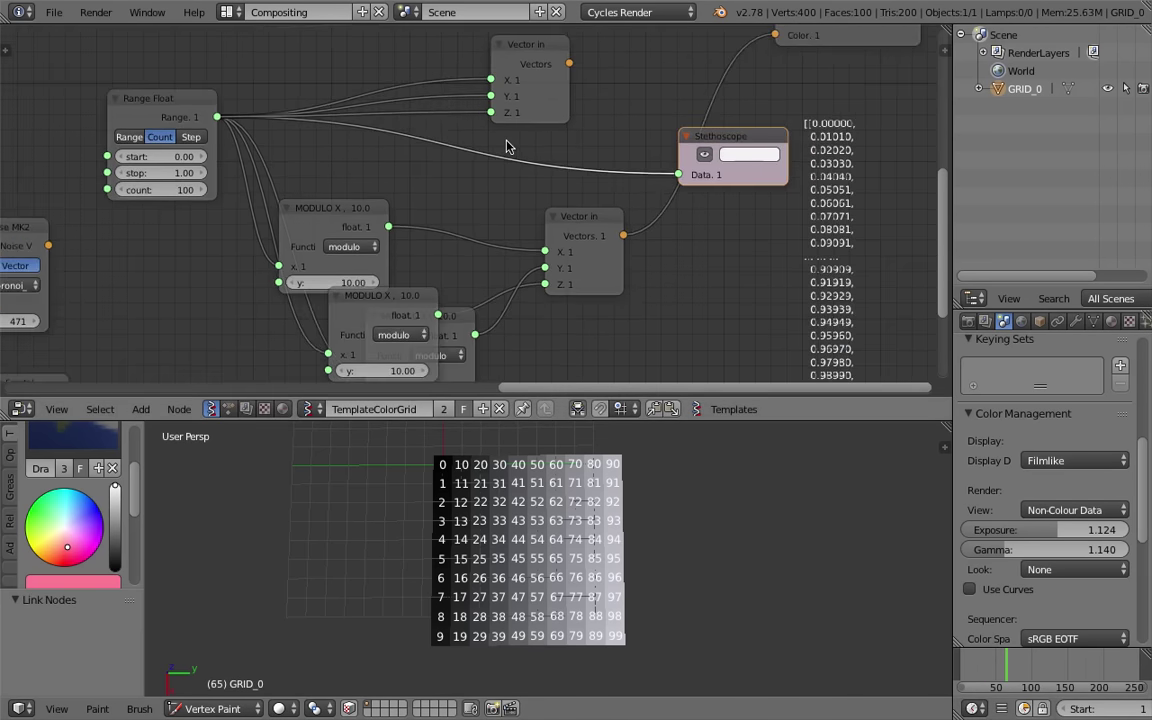
left_click(988, 672)
middle_click_drag(428, 235, 446, 196)
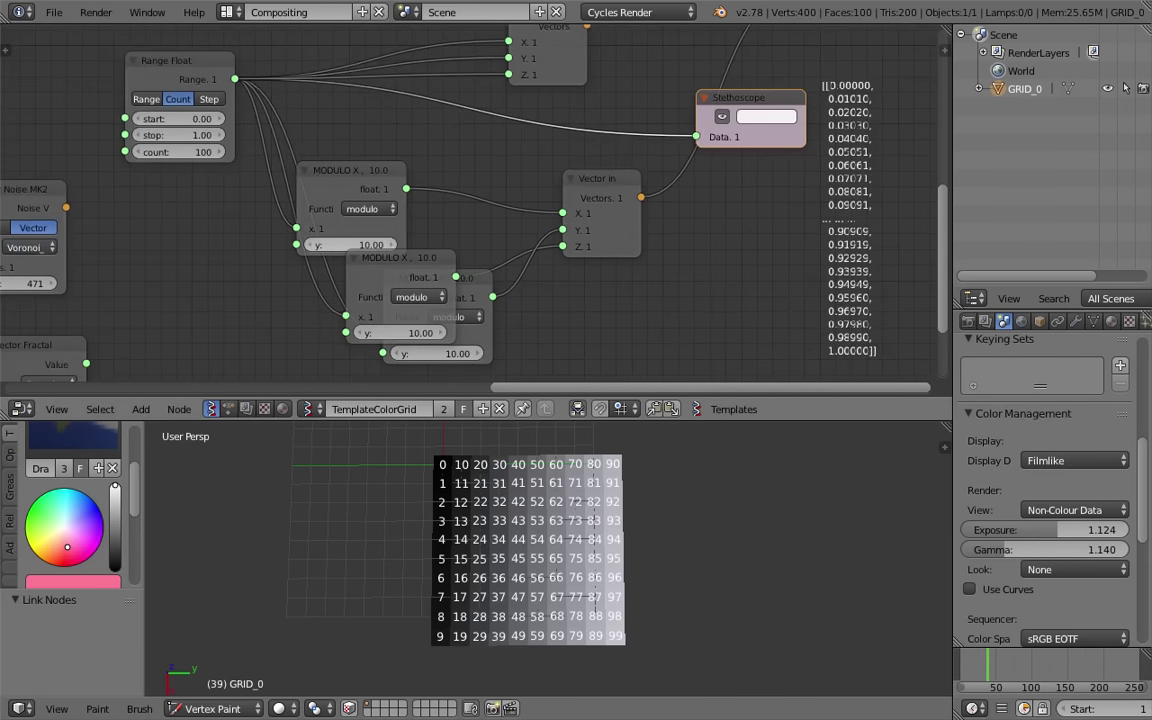
Set the y values of two modulo nodes to 9.07 and 7.84, and move the second one up
left_click_drag(365, 245, 350, 245)
left_click_drag(411, 332, 388, 332)
left_click_drag(394, 276, 431, 238)
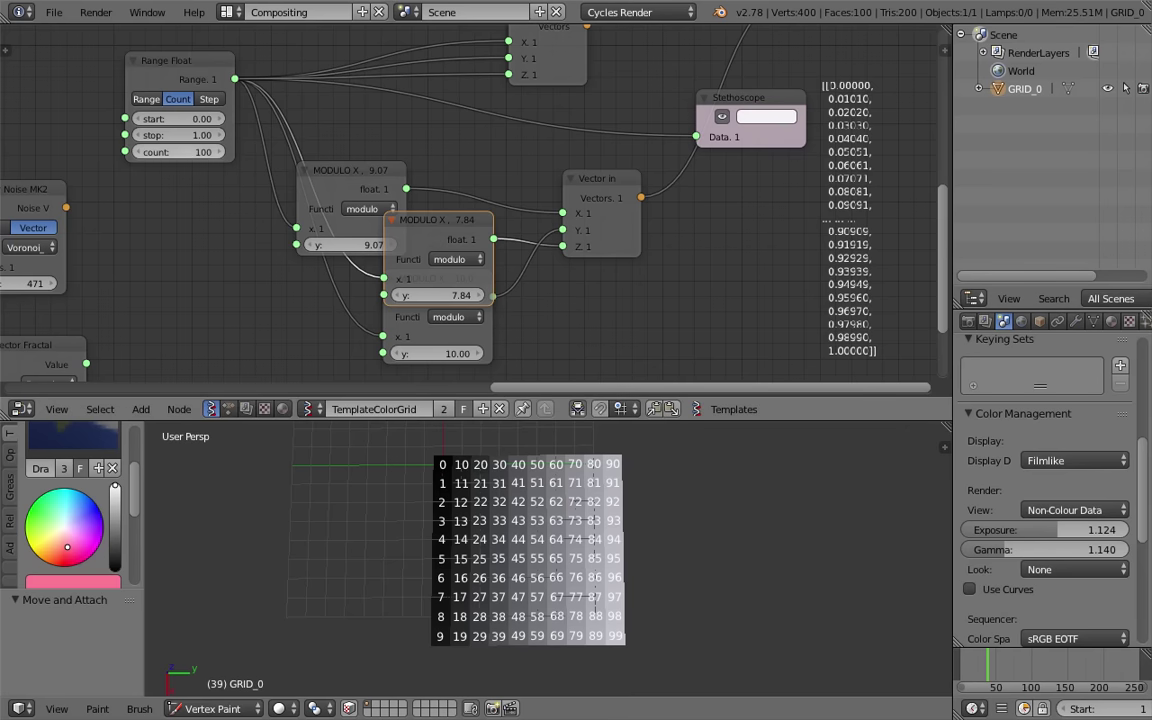
Set Range Float's count to 44 and the y of the modulo feeding X to 5.71, repositioning the modulo nodes
mouse_move(175, 152)
left_mouse_down()
mouse_move(225, 152)
mouse_move(120, 152)
mouse_move(236, 134)
mouse_move(184, 134)
left_mouse_up()
key("ctrl+z")
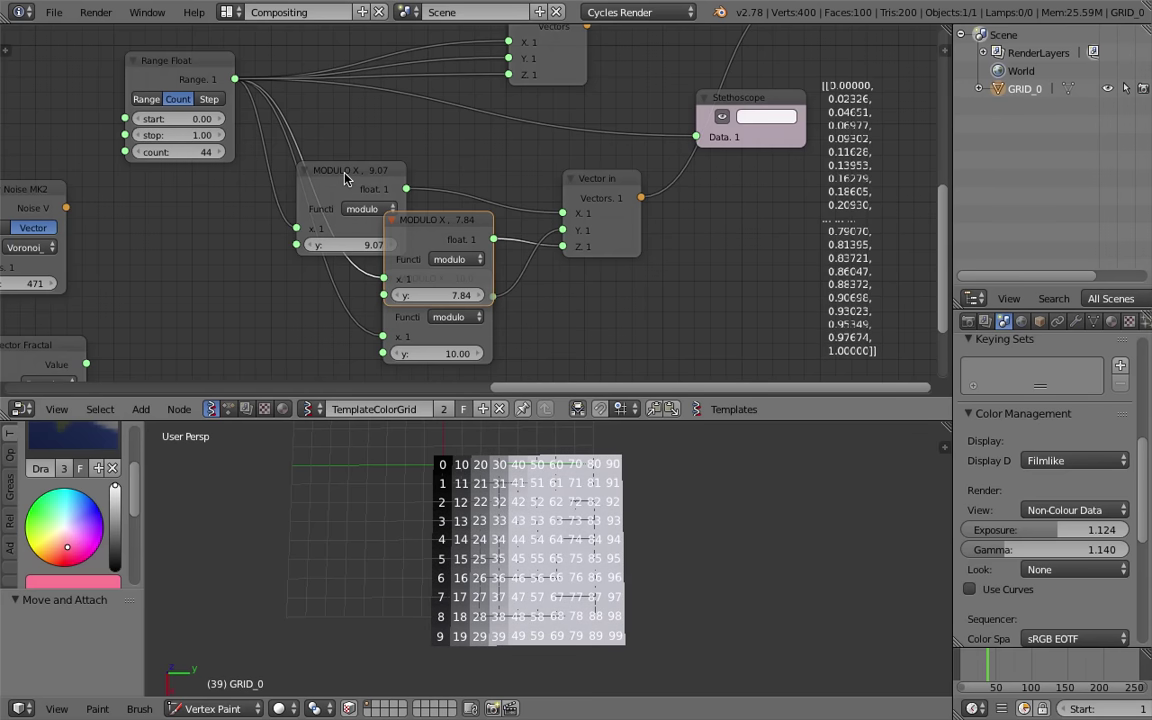
left_click_drag(345, 172, 296, 207)
left_click_drag(302, 281, 299, 281)
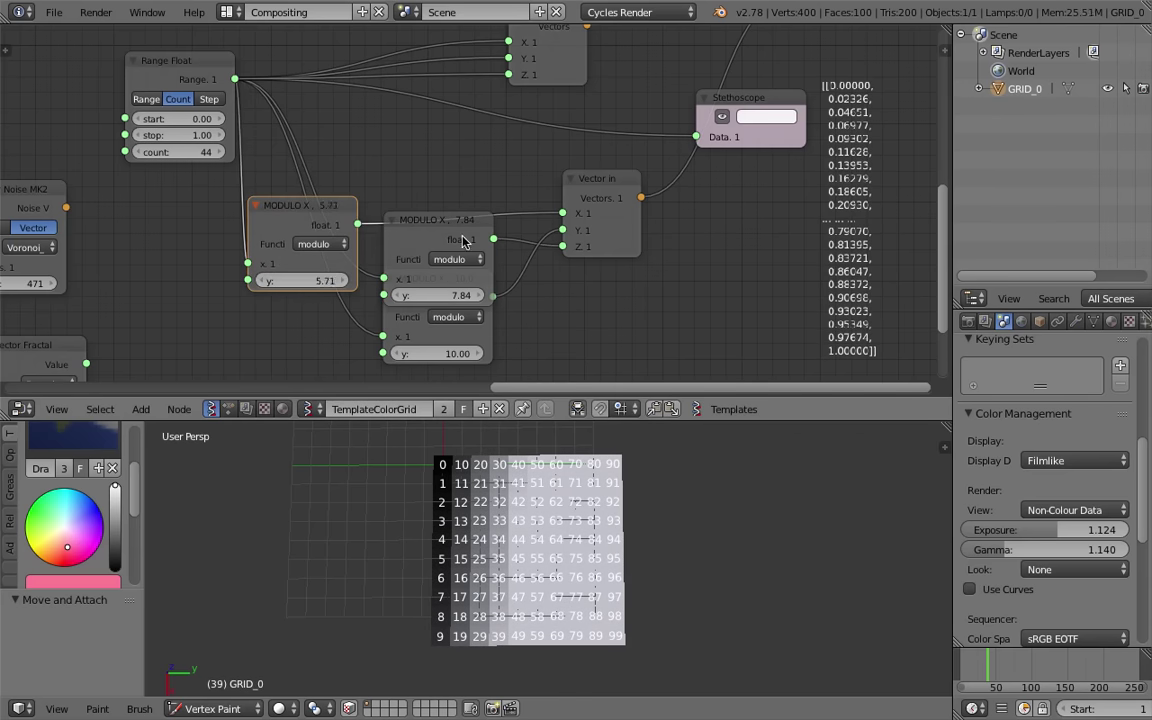
left_click_drag(440, 220, 424, 271)
Move the Stethoscope out of the way and link the directly fed upper Vector in to the Color input
scroll(680, 170, "down", 1)
middle_click_drag(751, 146, 710, 215)
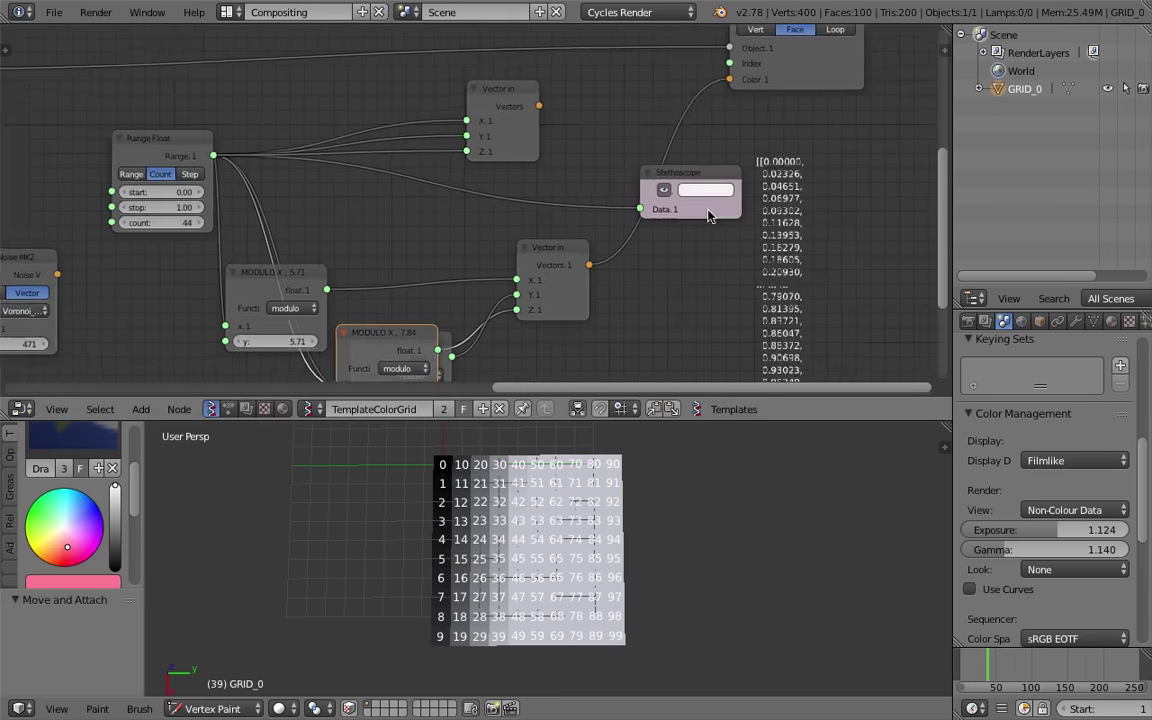
scroll(712, 212, "down", 1)
left_click(779, 82)
left_click_drag(688, 187, 777, 234)
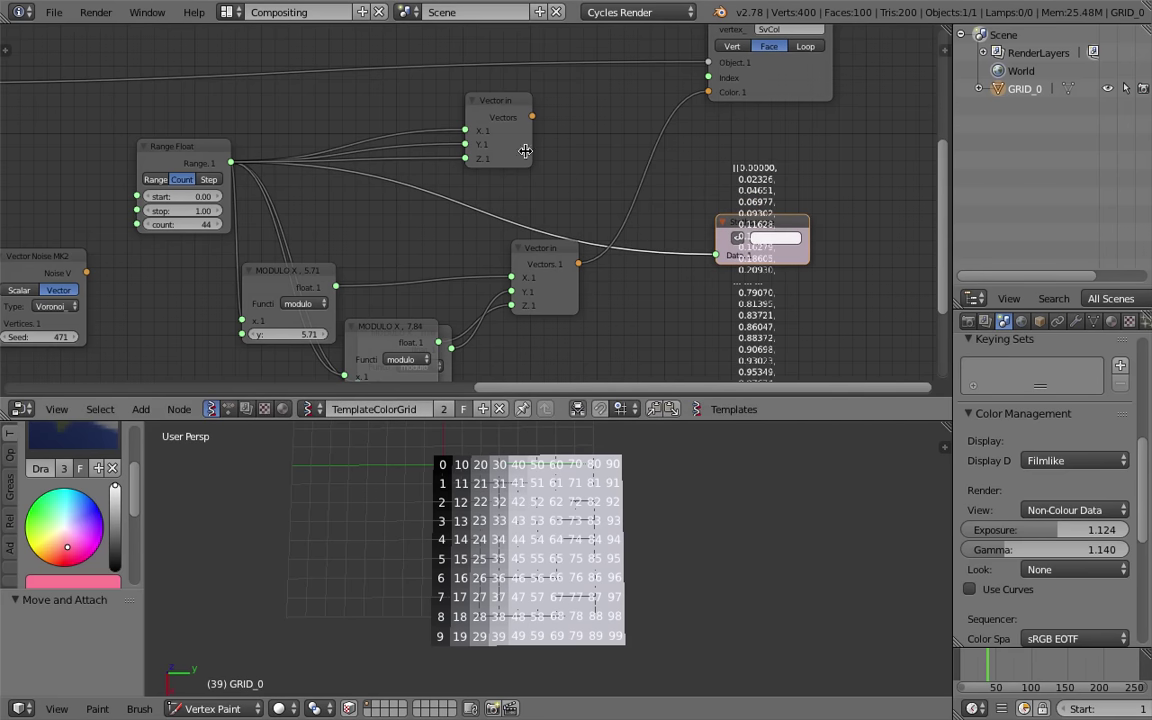
left_click_drag(532, 118, 593, 117)
left_click_drag(701, 97, 704, 94)
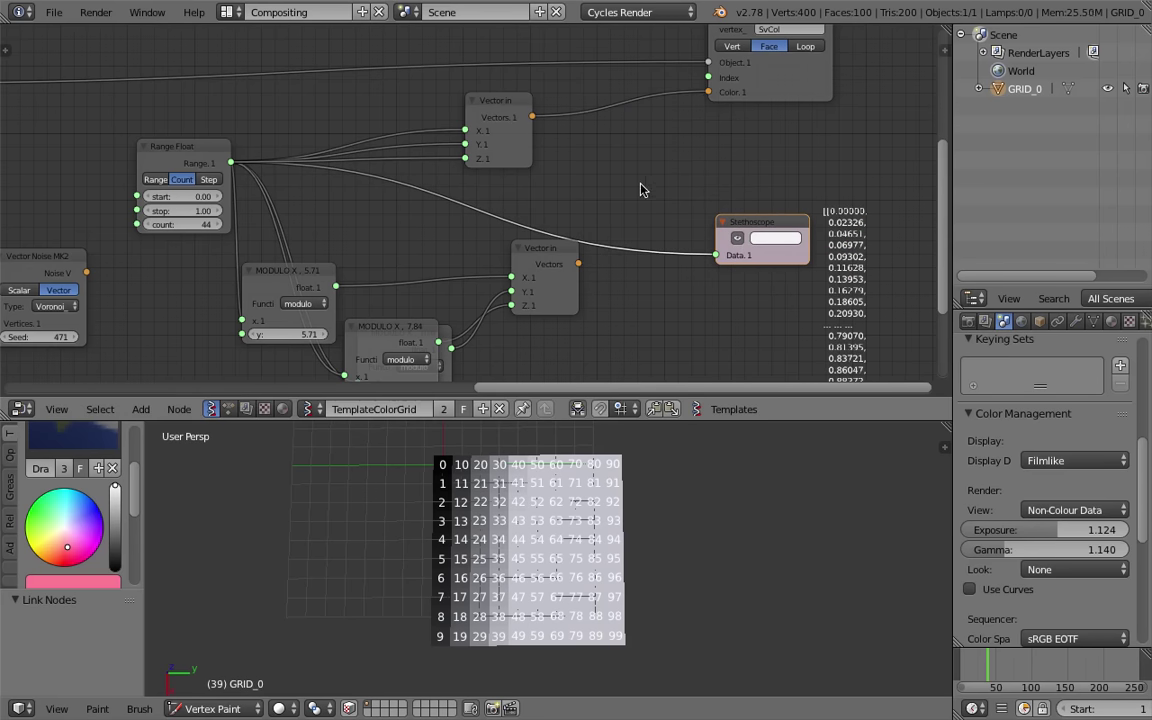
Set Range Float's count to 95 and save the file, moving the upper Vector in and first modulo closer to their targets
left_click_drag(493, 130, 543, 138)
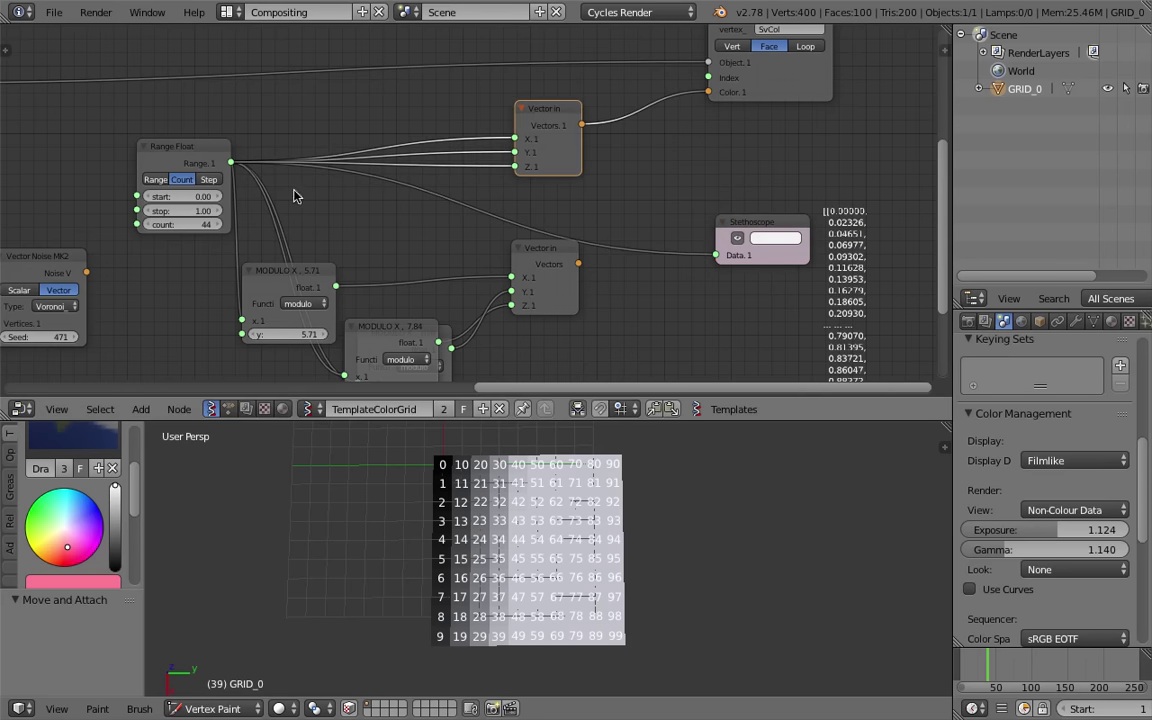
left_click_drag(180, 211, 239, 224)
key("ctrl+s")
left_click(199, 228)
left_click_drag(299, 277, 369, 246)
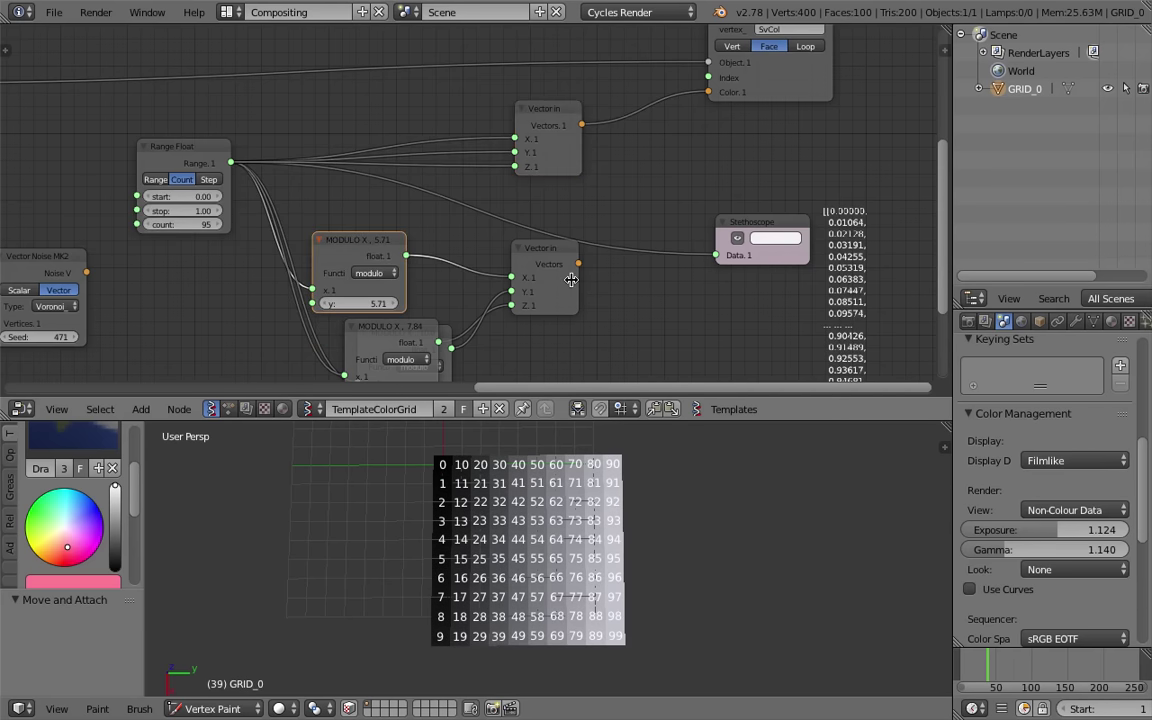
Link the modulo-fed Vector in to the Color input and set the y of the modulo feeding X to 0.49
left_click_drag(578, 264, 703, 105)
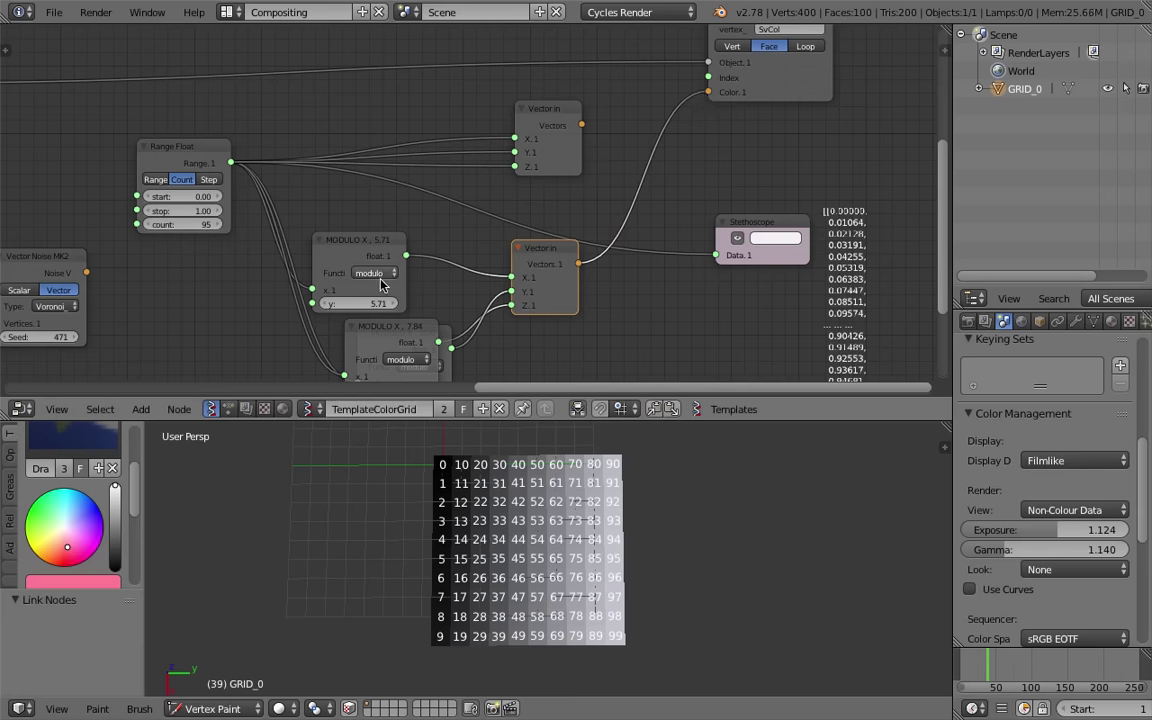
left_click_drag(375, 303, 350, 303)
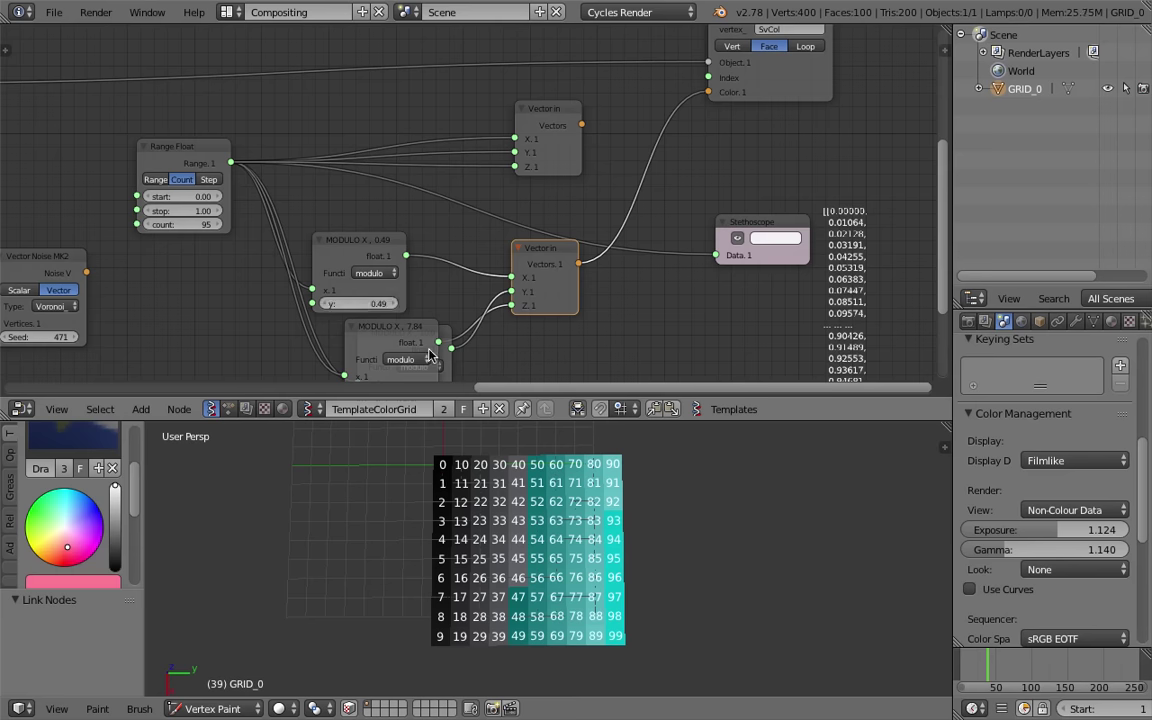
scroll(522, 576, "up", 2)
scroll(522, 576, "down", 3)
scroll(522, 576, "up", 4)
middle_click_drag(522, 576, 558, 571)
scroll(490, 180, "down", 3)
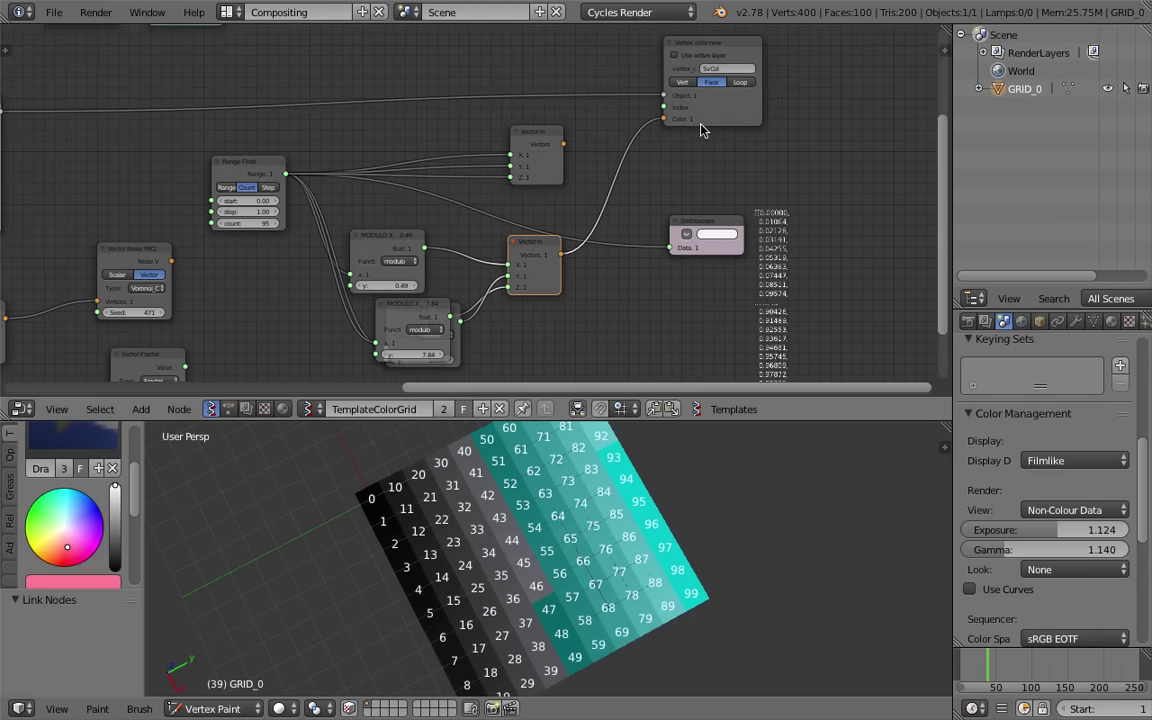
Delete all three modulo nodes, reposition the Vector in they fed and set its X to 0.6
left_click_drag(702, 126, 720, 135)
scroll(400, 165, "up", 1)
left_click(383, 270)
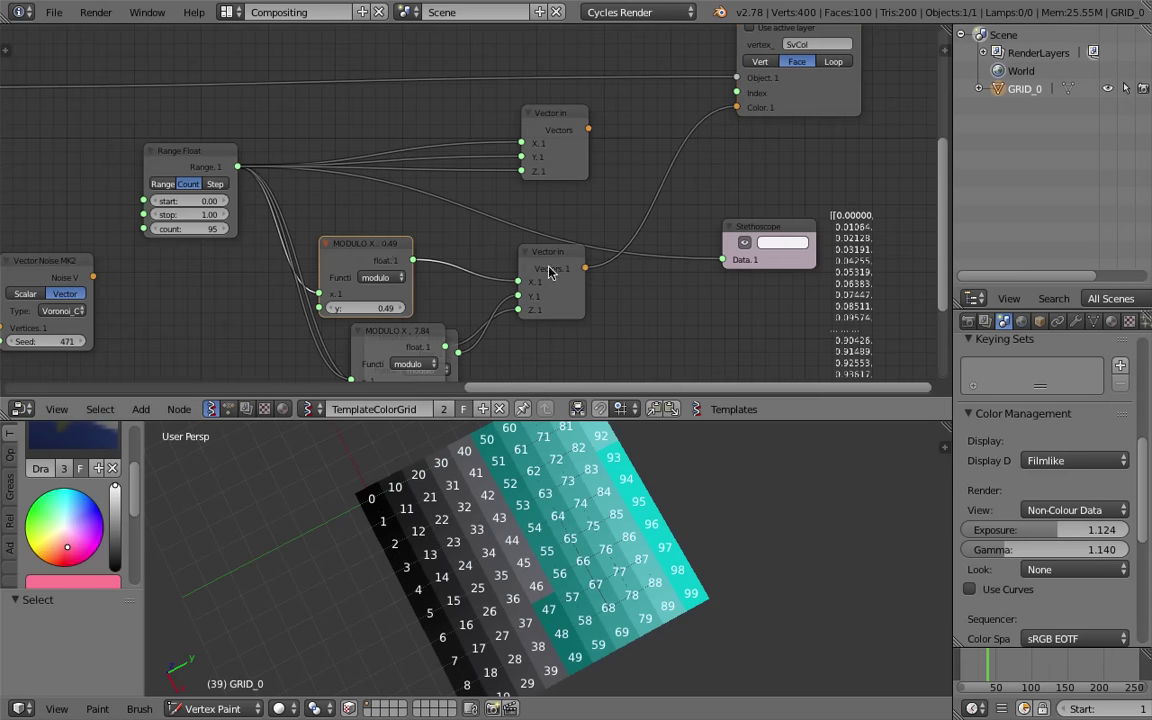
key("x")
left_click_drag(407, 340, 393, 263)
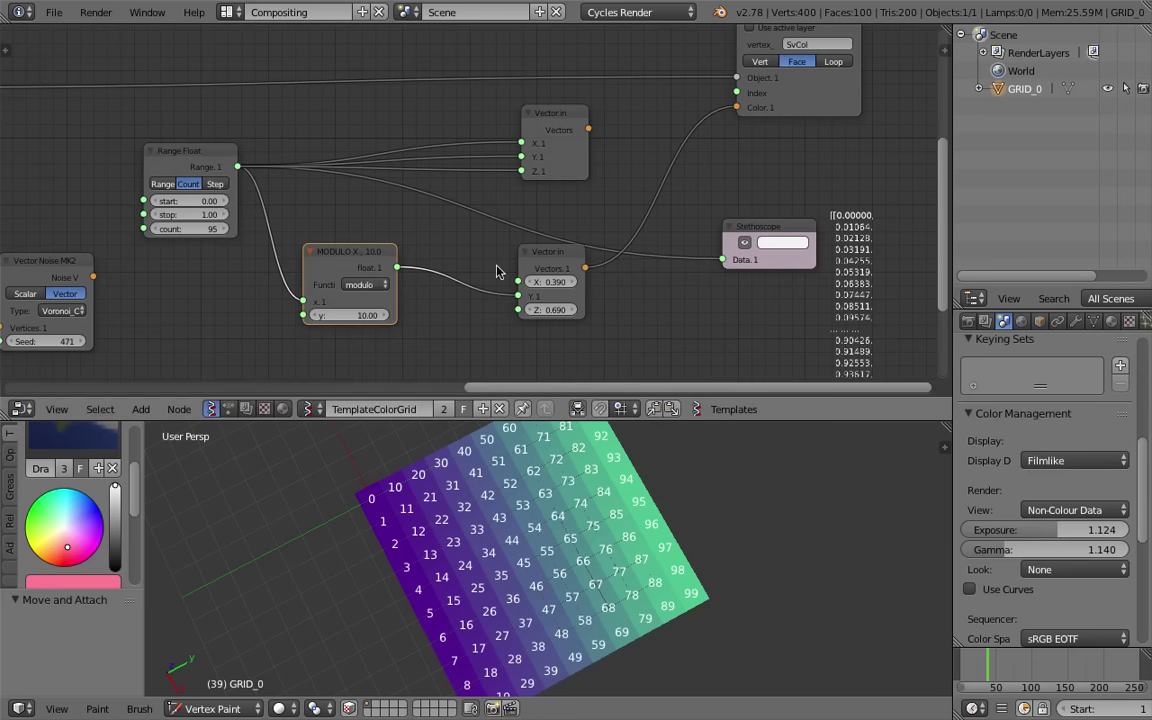
left_click_drag(564, 271, 478, 280)
left_click(364, 261)
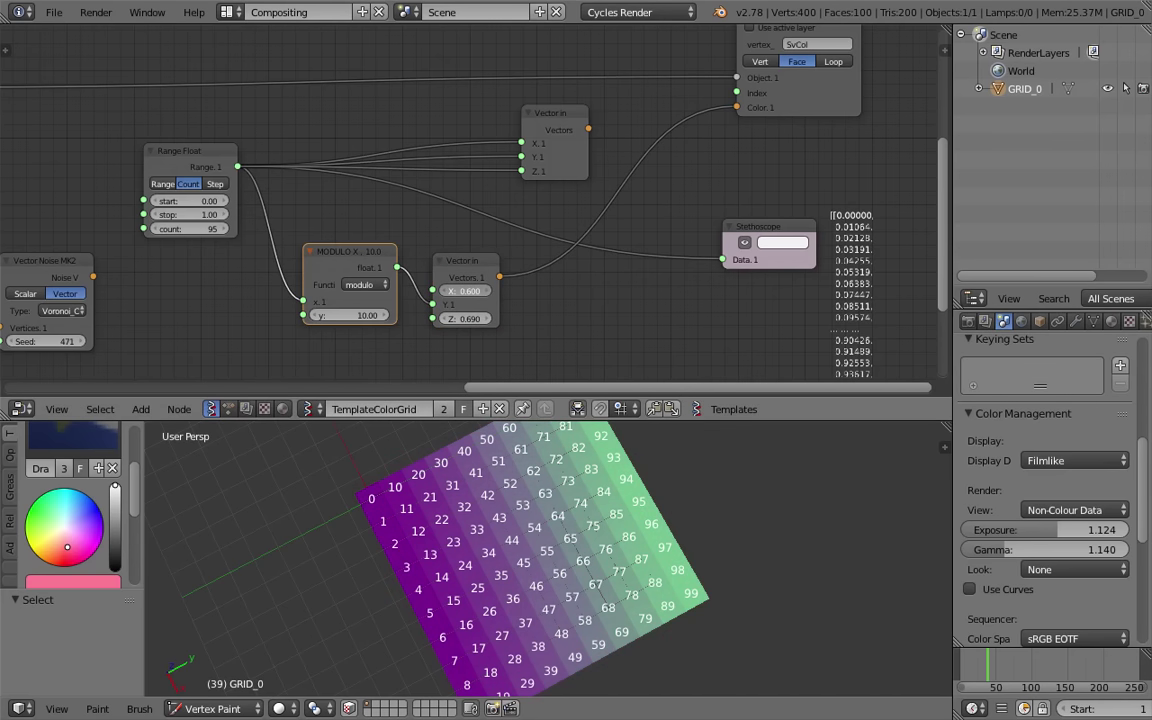
key("x")
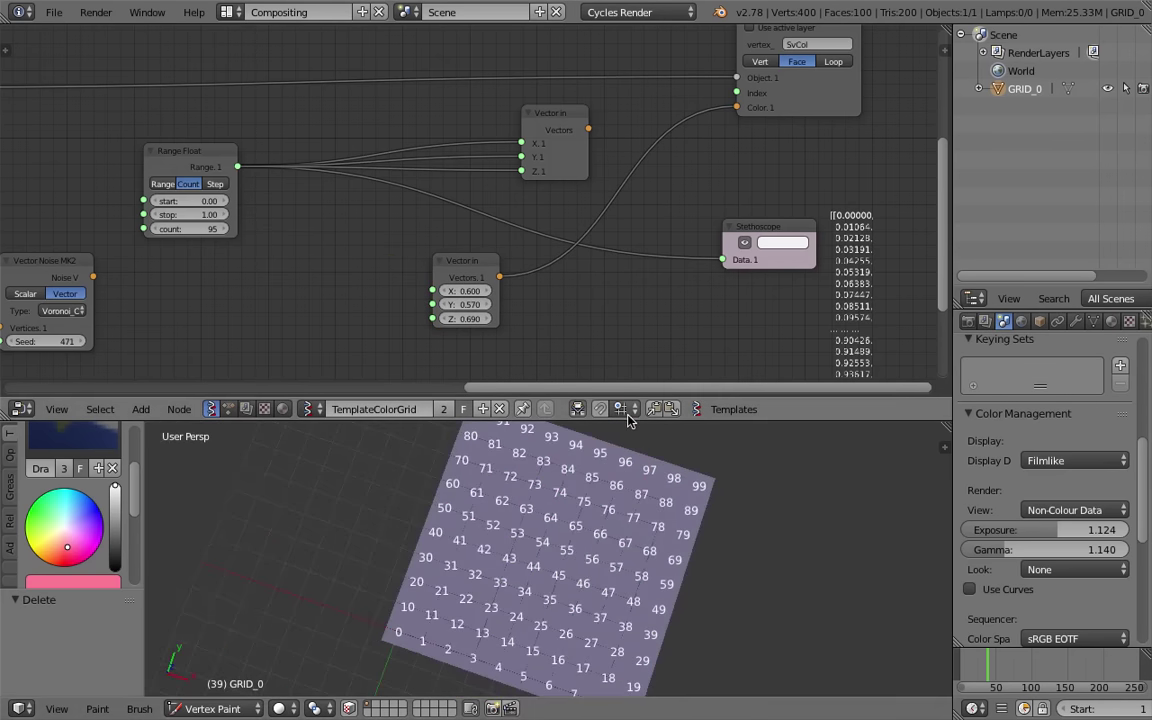
Enlarge the 3D view and vertex-paint the grid's left side blue and its right side red
left_click_drag(629, 420, 629, 248)
middle_click_drag(666, 368, 640, 362, "shift")
middle_click_drag(551, 375, 553, 391, "shift")
middle_click_drag(400, 435, 402, 451, "shift")
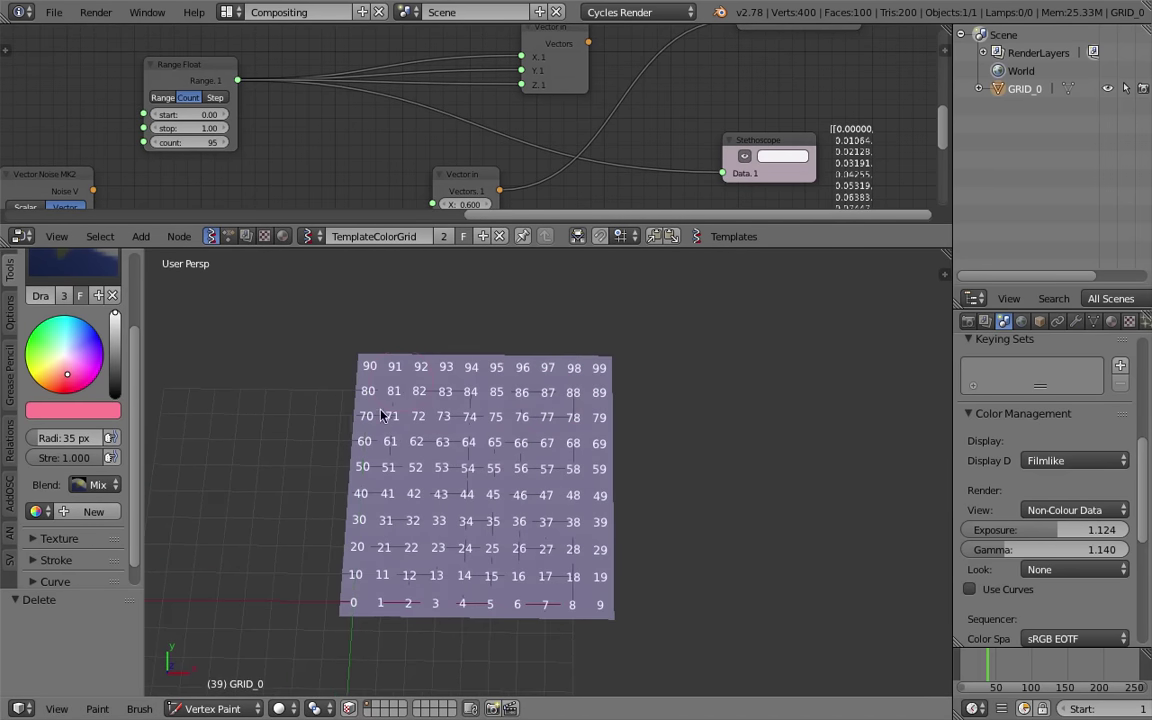
left_click_drag(32, 350, 86, 322)
mouse_move(367, 363)
left_mouse_down()
mouse_move(380, 607)
mouse_move(430, 400)
mouse_move(420, 552)
left_mouse_up()
mouse_move(603, 380)
left_mouse_down()
mouse_move(605, 595)
mouse_move(528, 638)
mouse_move(458, 485)
left_mouse_up()
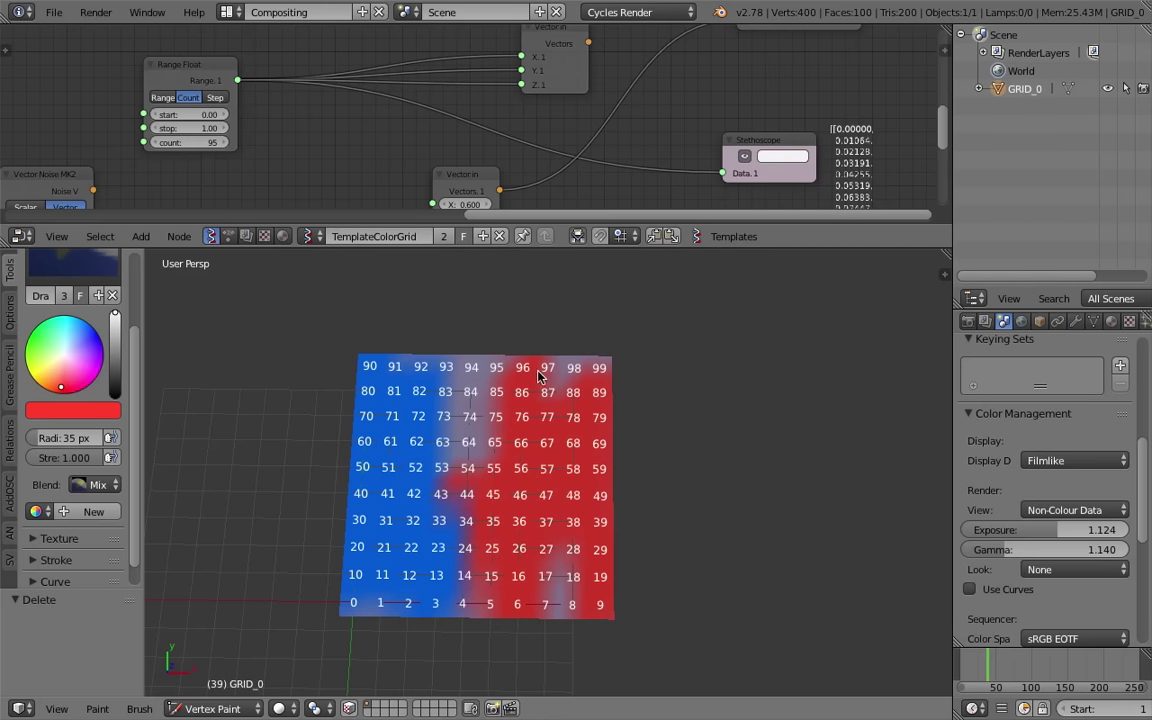
Save the file over the existing version with the hand-painted colours
middle_click_drag(535, 396, 559, 491)
key("ctrl+s")
left_click(560, 492)
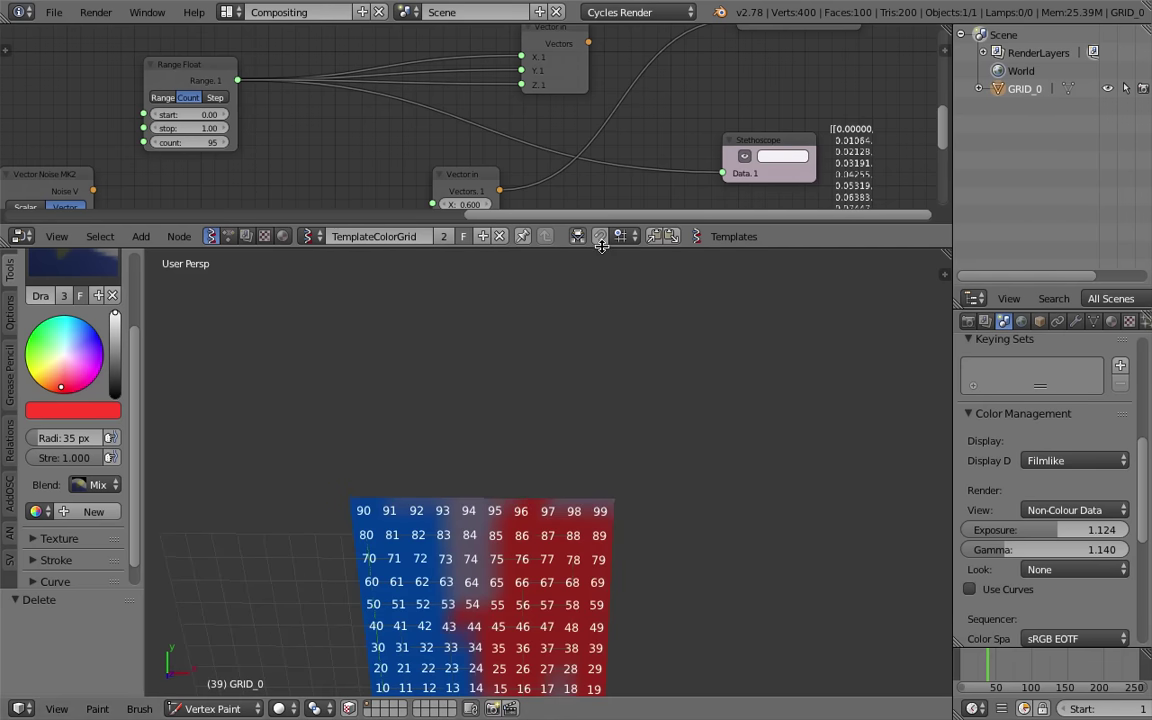
Enlarge the node editor and delete the Range Float node and the unlinked upper Vector in
left_click_drag(600, 225, 545, 364)
scroll(522, 213, "down", 2)
left_click(294, 133)
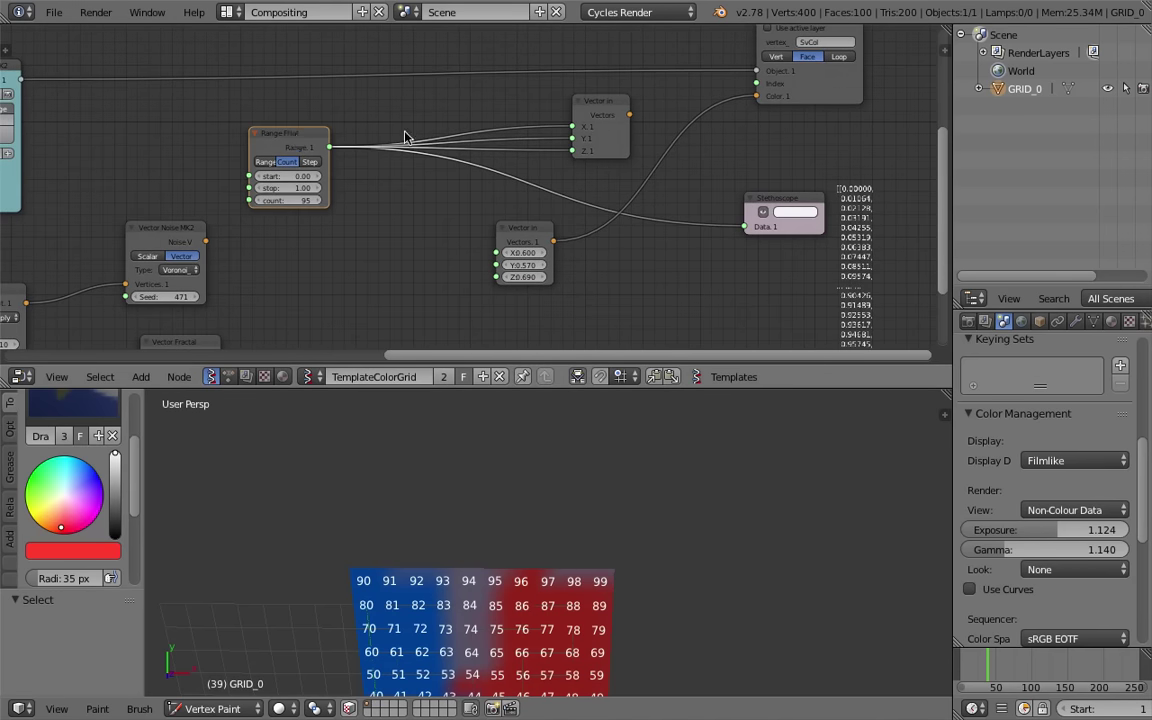
key("x")
left_click(592, 105)
key("x")
Move the remaining Vector in closer to the vertex color node and set its X to 0.9
left_click(538, 228)
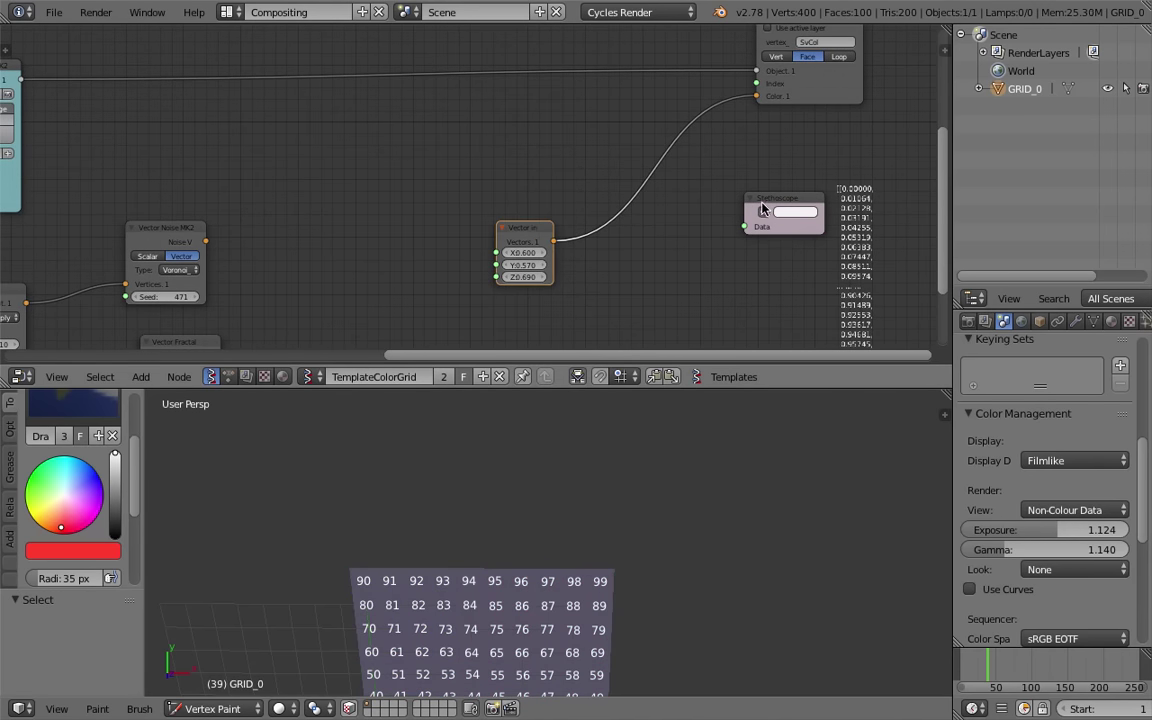
left_click_drag(537, 238, 608, 168)
scroll(638, 168, "up", 2)
middle_click_drag(638, 168, 600, 197)
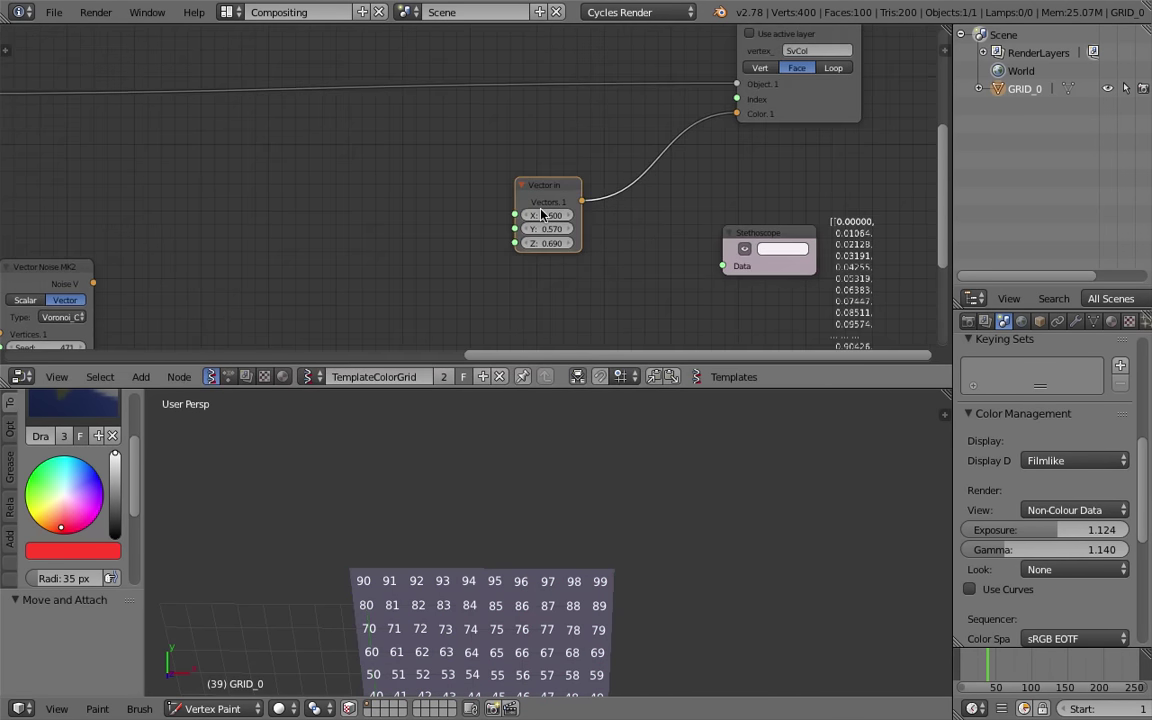
scroll(637, 172, "up", 3)
left_click_drag(525, 231, 555, 231)
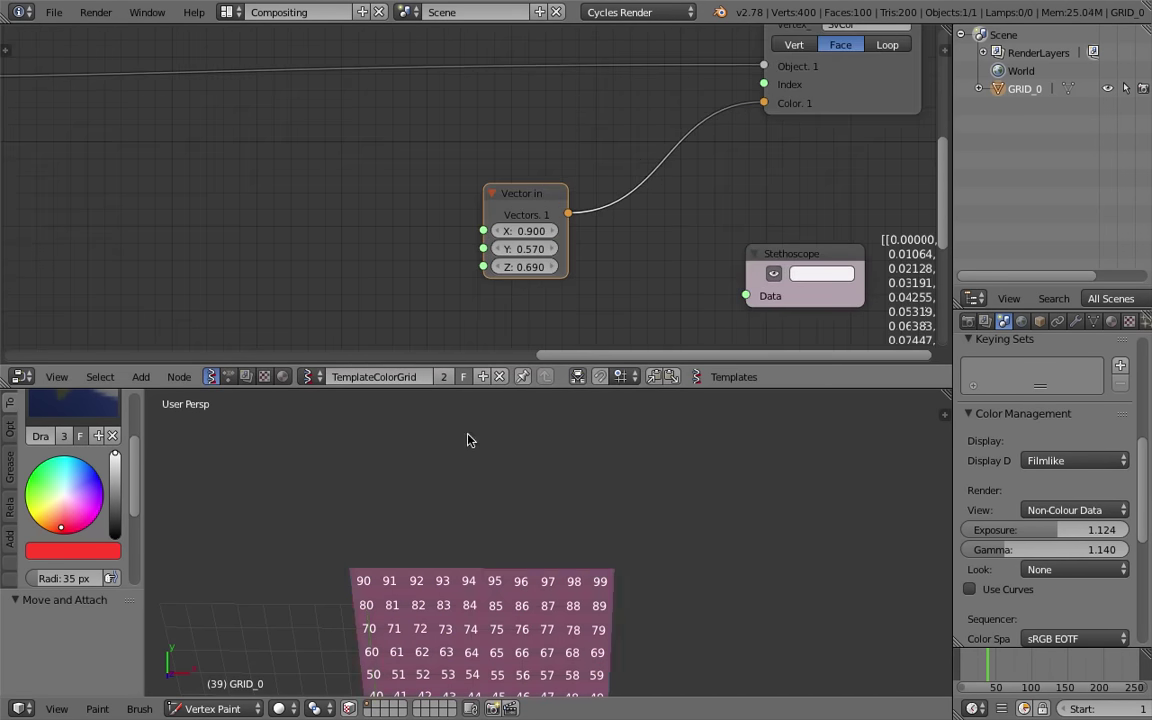
middle_click_drag(468, 437, 527, 514)
middle_click_drag(541, 464, 519, 505, "shift")
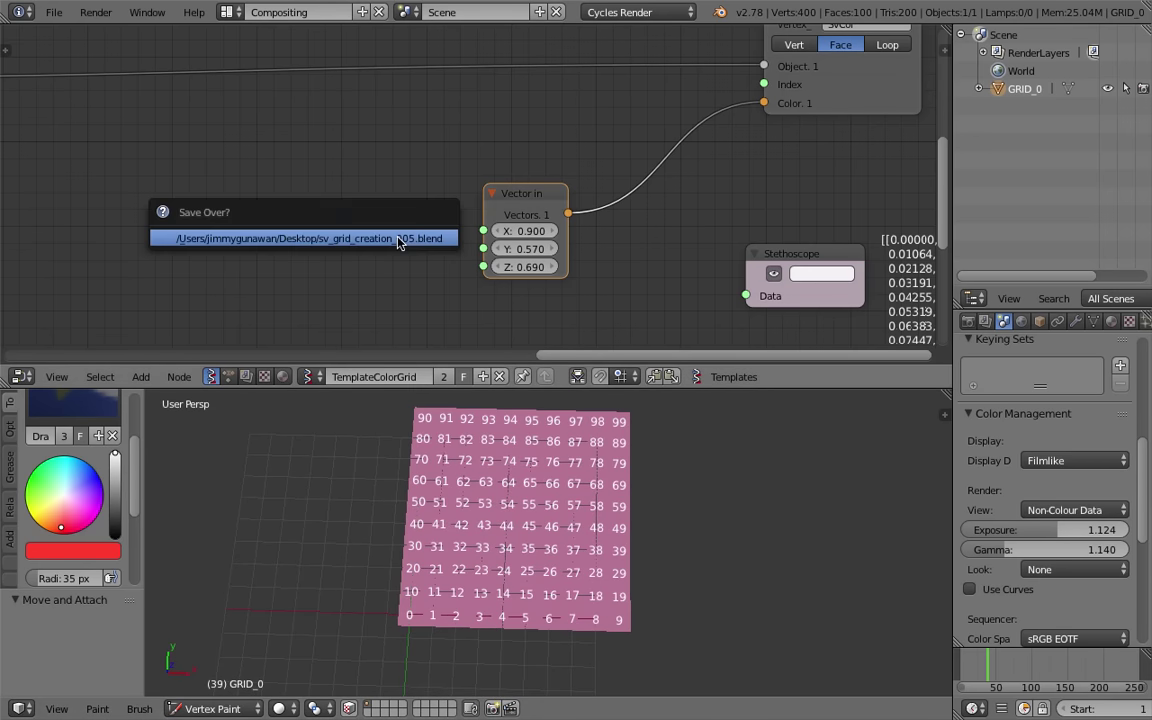
Add a Random Num Gen node and place it before Vector in
key("shift+a")
left_click(277, 162)
type("ran")
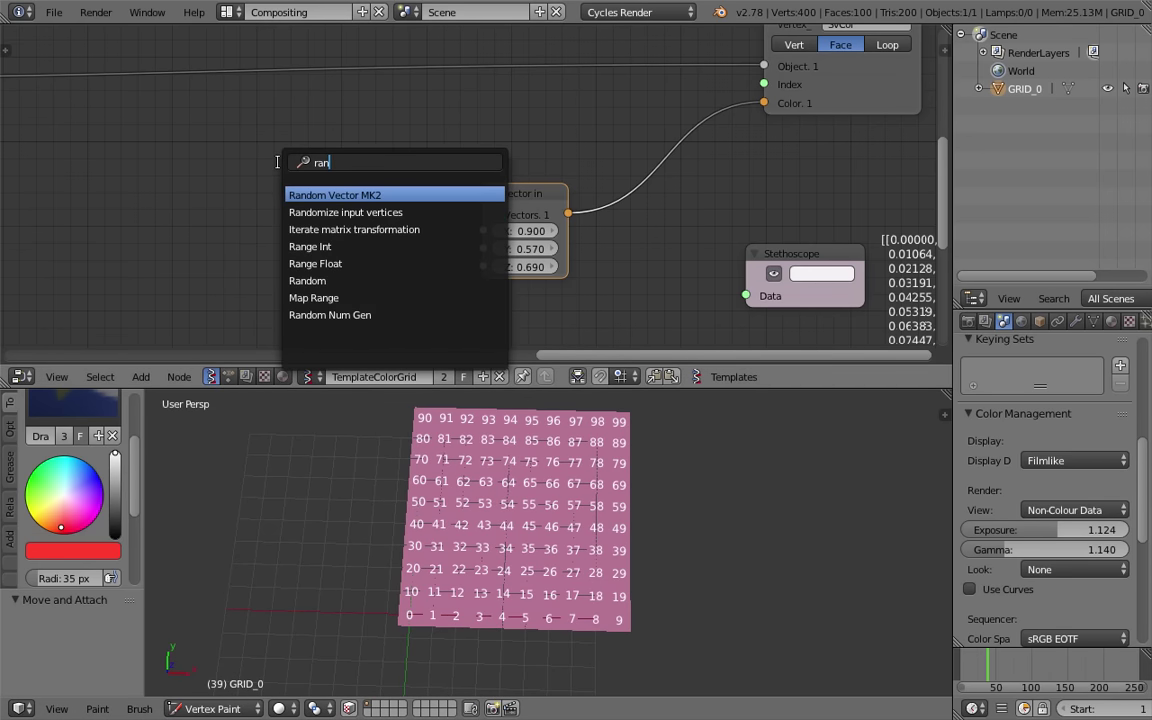
type("dom n")
key("Return")
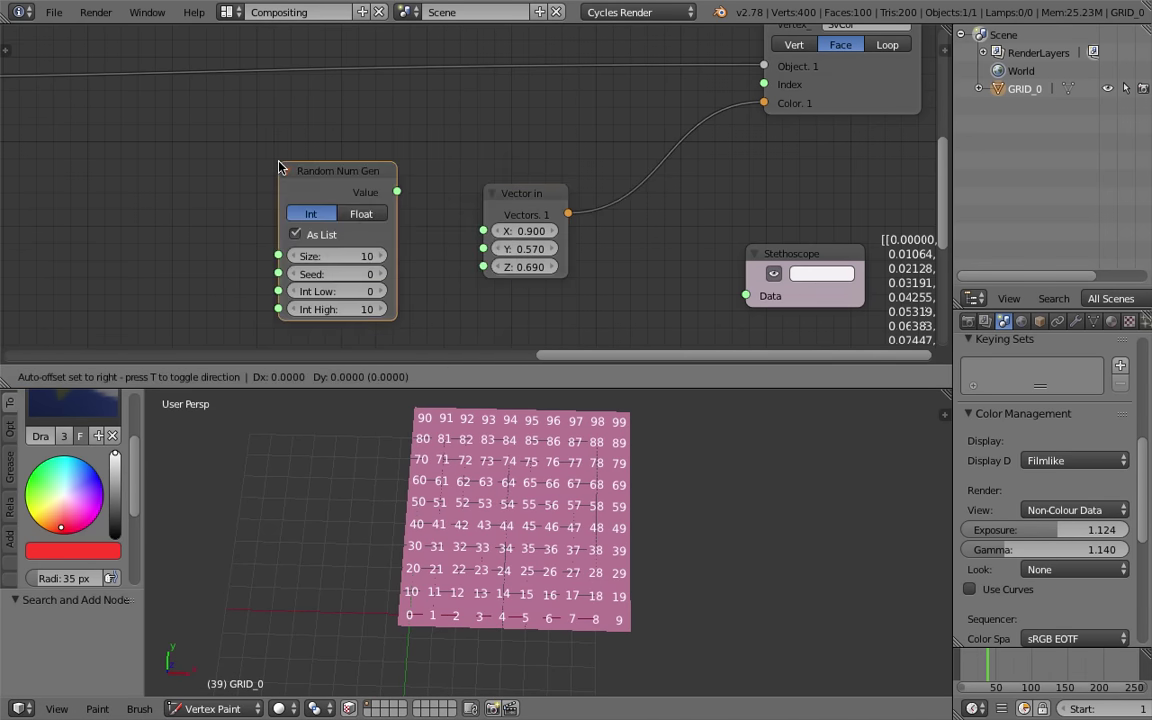
left_click(210, 165)
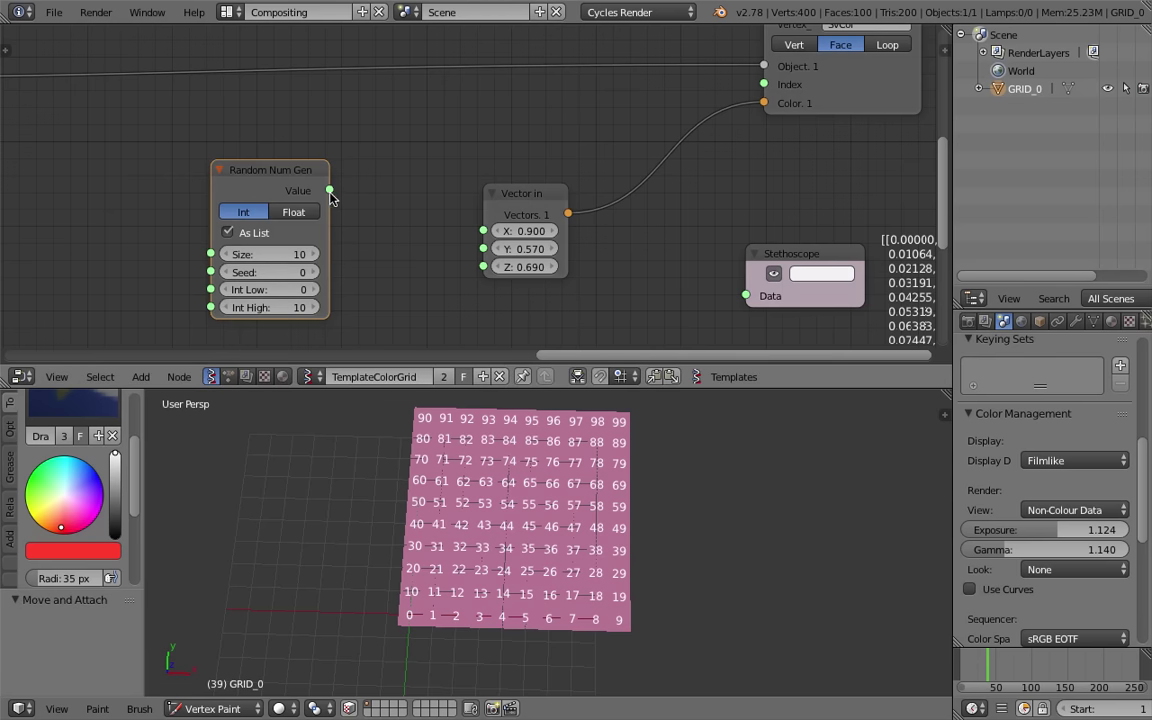
Link the Random Num Gen value to the X input of Vector in and set its Size to 100
left_click_drag(329, 189, 483, 231)
left_click_drag(316, 188, 279, 175)
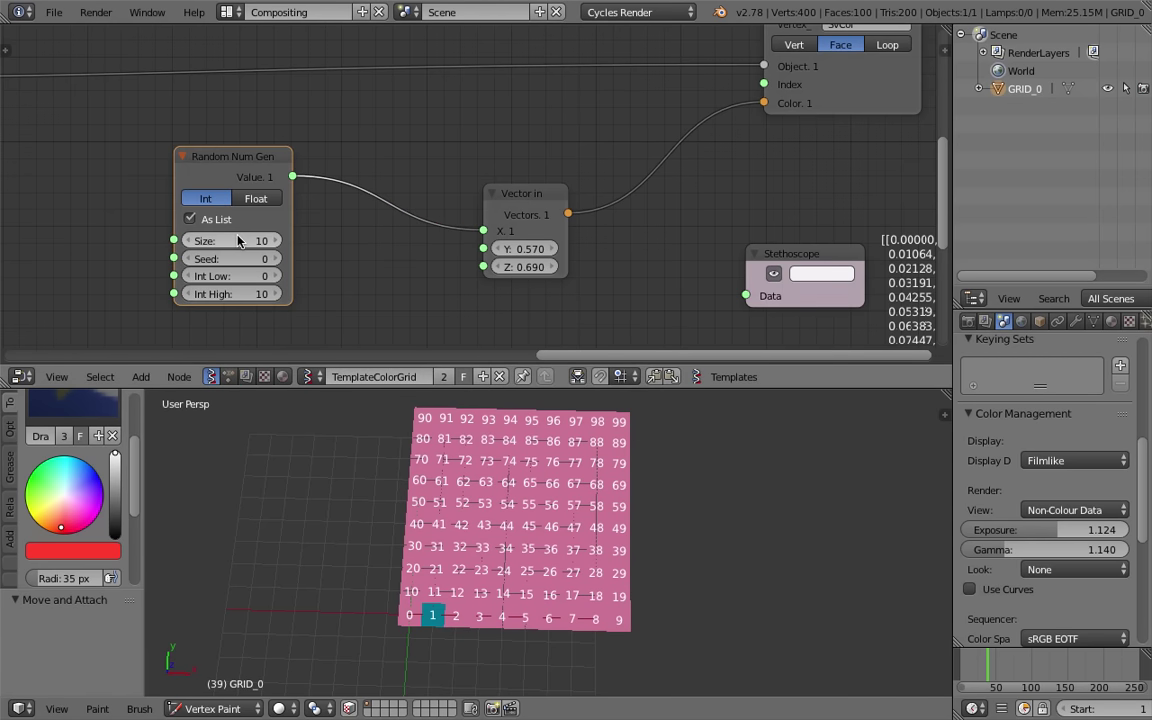
left_click(242, 244)
type("0")
key("Return")
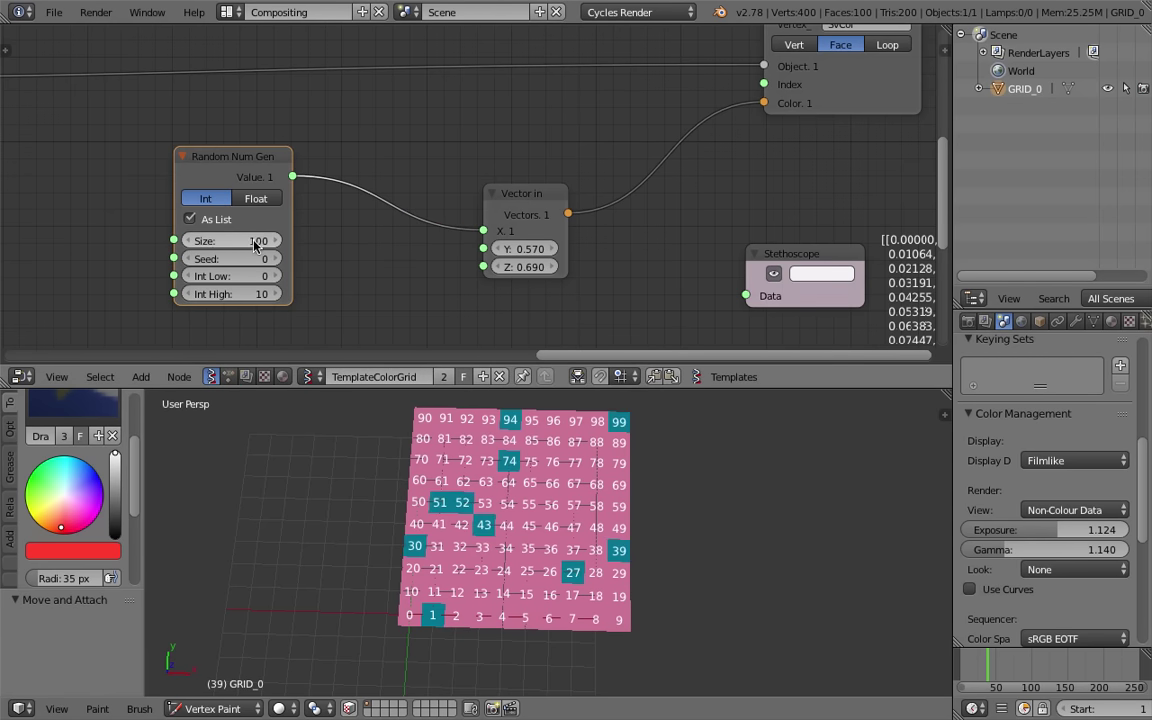
Switch the Random Num Gen to Float with Seed 36, and space it and Vector in apart
left_click_drag(506, 231, 529, 204)
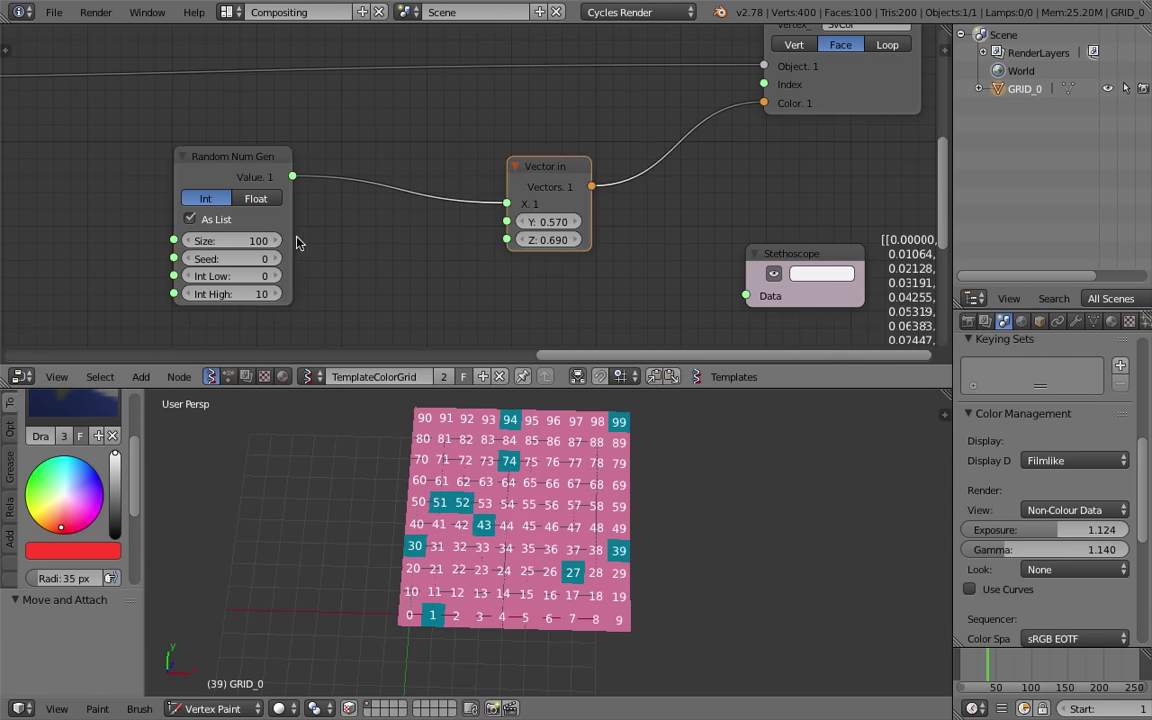
left_click(256, 198)
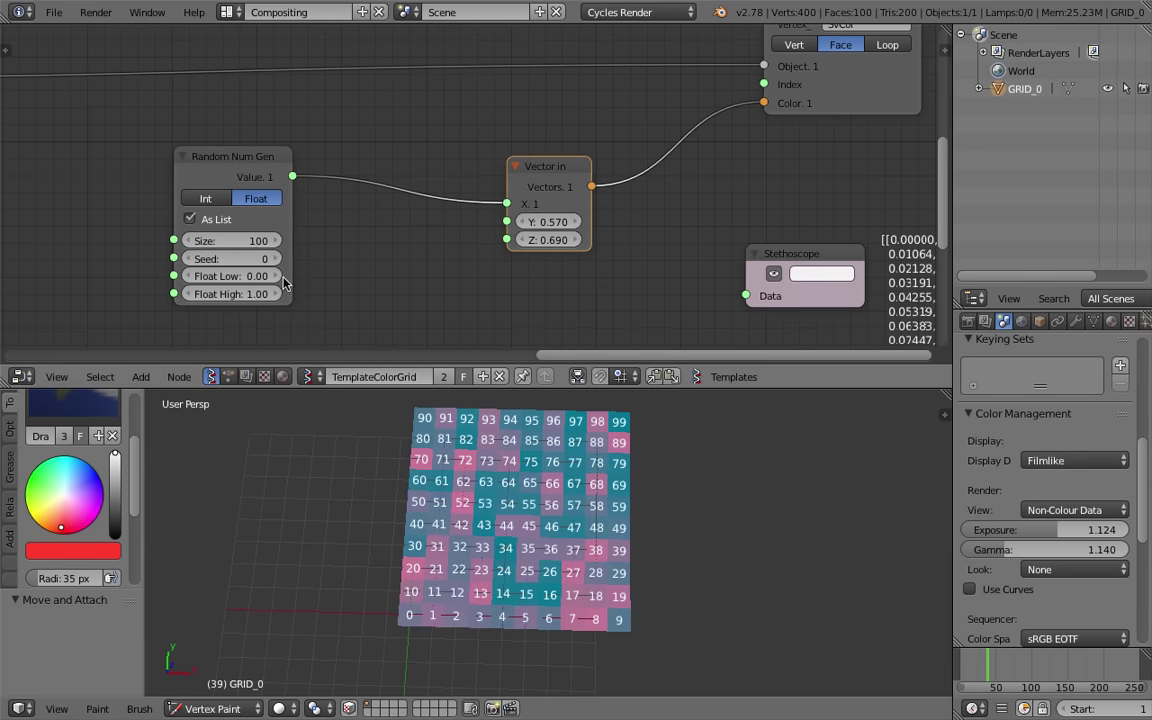
mouse_move(237, 258)
left_mouse_down()
mouse_move(270, 258)
mouse_move(239, 247)
left_mouse_up()
left_click_drag(236, 167, 205, 142)
Duplicate the Random Num Gen node, link the copy to the Y input of Vector in and place it below the original
key("shift+d")
left_click(336, 255)
left_click_drag(373, 247, 502, 220)
middle_click_drag(356, 246, 393, 201)
left_click_drag(376, 193, 294, 198)
Duplicate the Random Num Gen feeding Y and link this copy to the Z input of Vector in
key("shift+d")
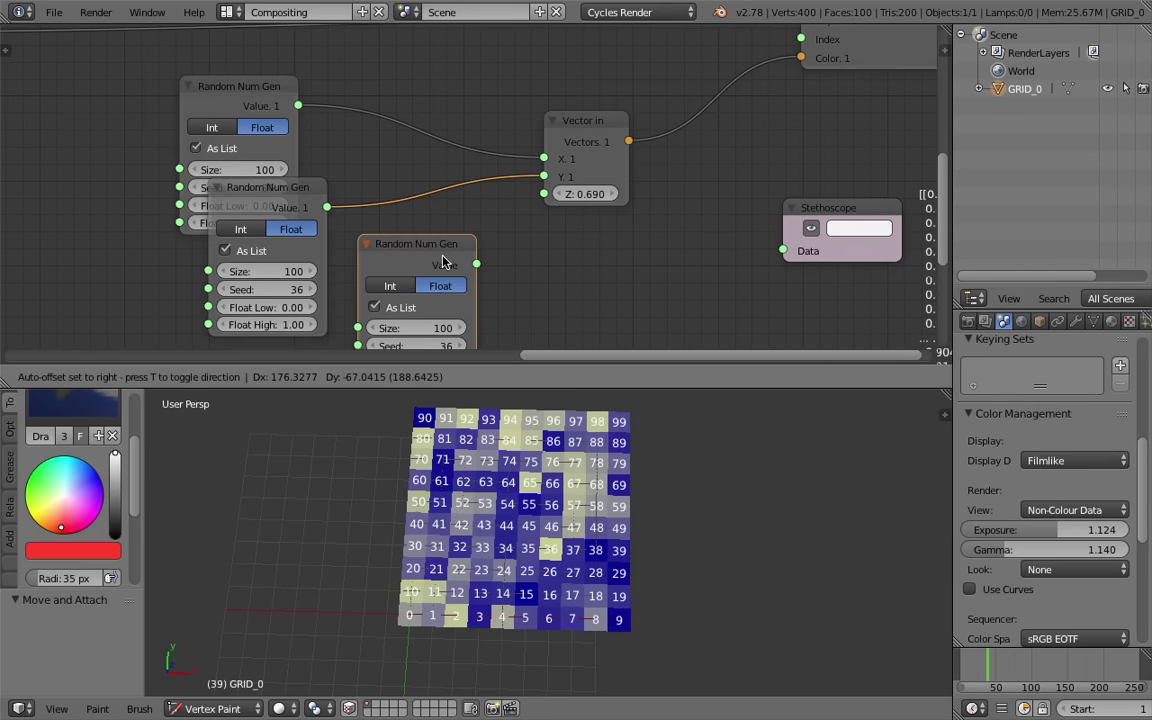
left_click(443, 262)
left_click_drag(476, 263, 543, 193)
middle_click_drag(485, 338, 500, 319)
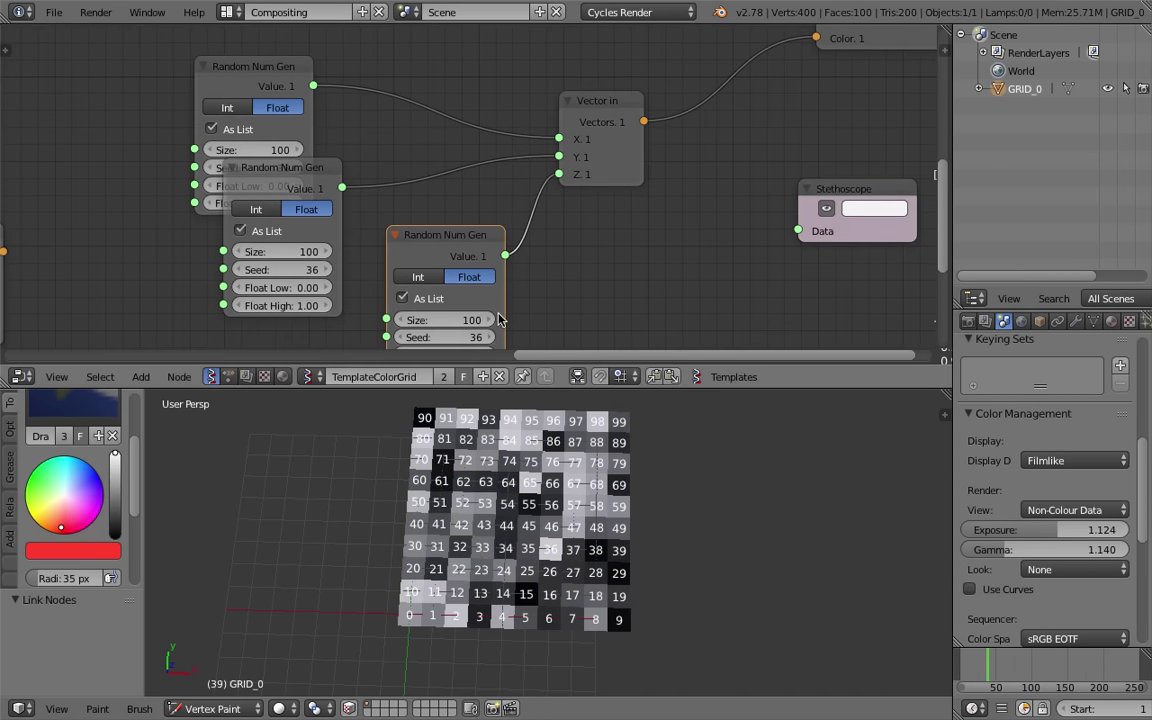
Align the Y generator beneath the X one and set the seeds to 82 for X, 119 for Y and 126 for Z
left_click_drag(311, 181, 282, 217)
middle_click_drag(419, 295, 432, 270)
left_click_drag(455, 312, 510, 312)
left_click_drag(298, 280, 348, 280)
left_click_drag(267, 143, 298, 143)
Save the randomly coloured grid over the existing sv_grid_creation_005.blend file
middle_click_drag(645, 595, 628, 600)
key("ctrl+s")
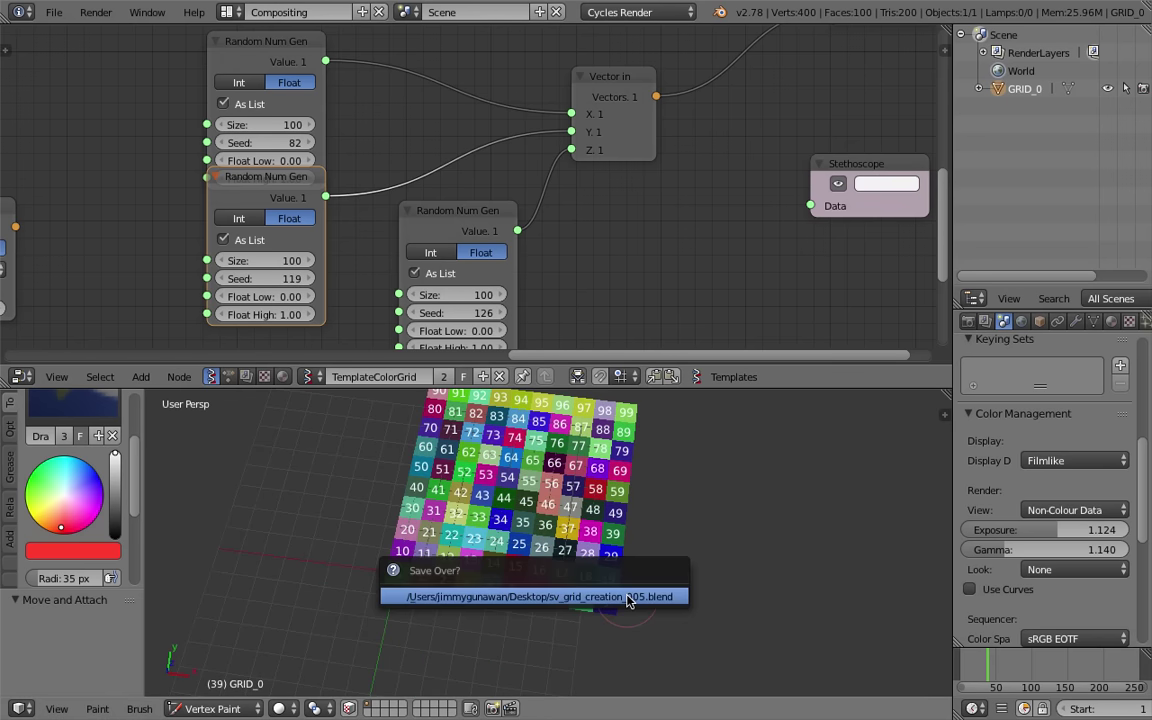
left_click(628, 599)
Examine the random face colours on the grid and review how the whole node tree is connected
middle_click_drag(571, 506, 540, 533)
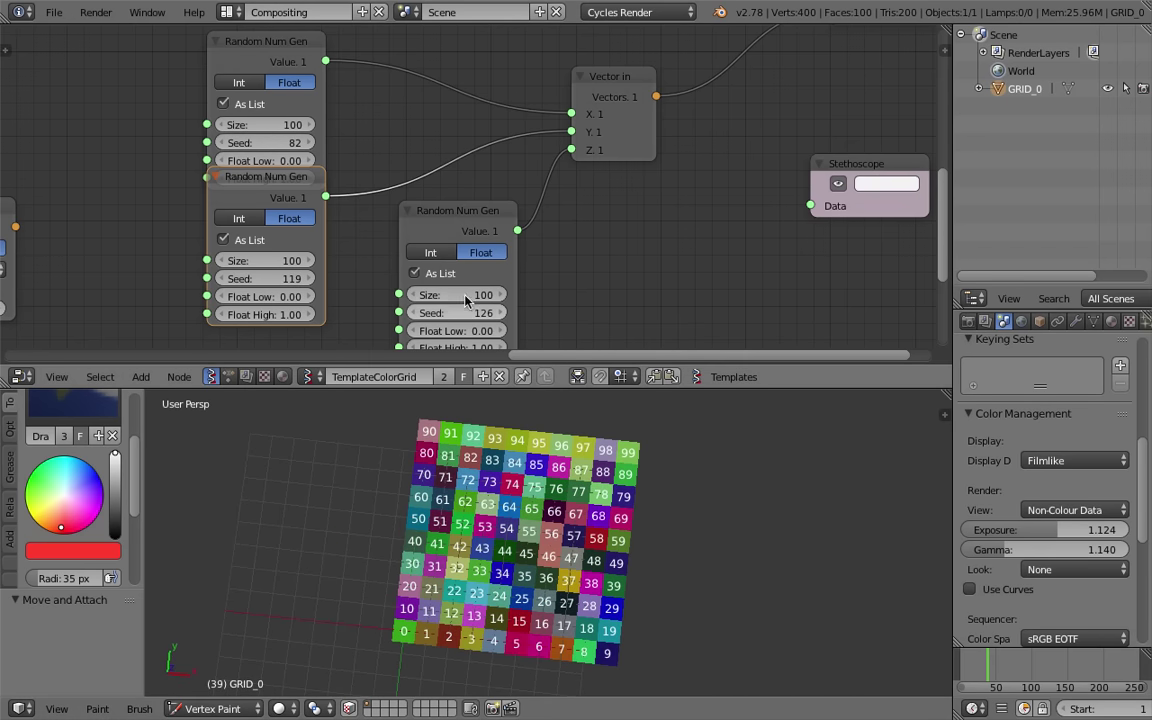
scroll(460, 285, "down", 1)
middle_click_drag(478, 240, 530, 246)
scroll(498, 234, "down", 1)
middle_click_drag(662, 551, 710, 528)
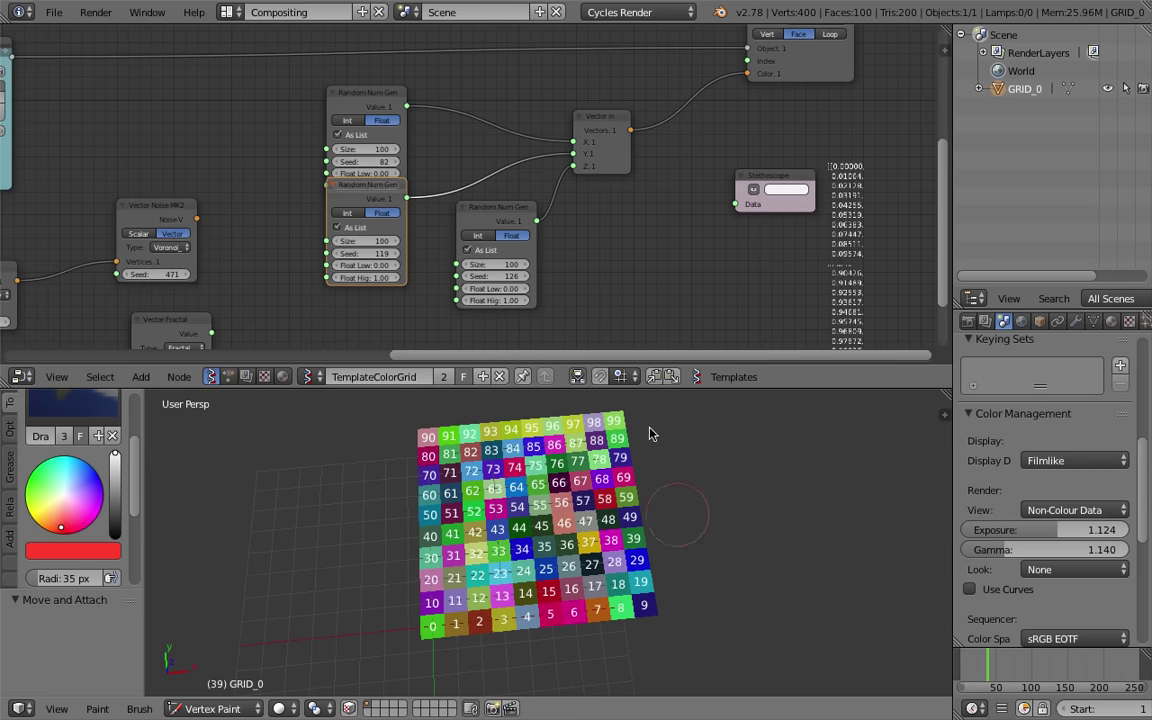
middle_click_drag(616, 432, 604, 476)
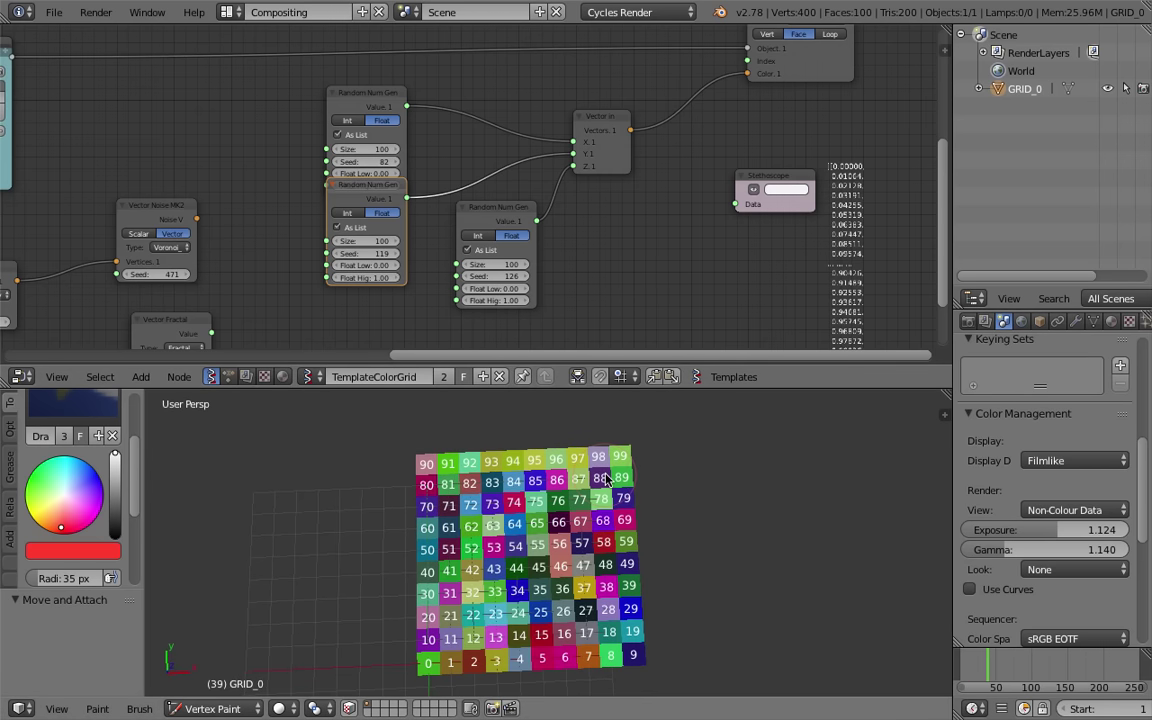
scroll(432, 167, "down", 1)
middle_click_drag(317, 84, 357, 99)
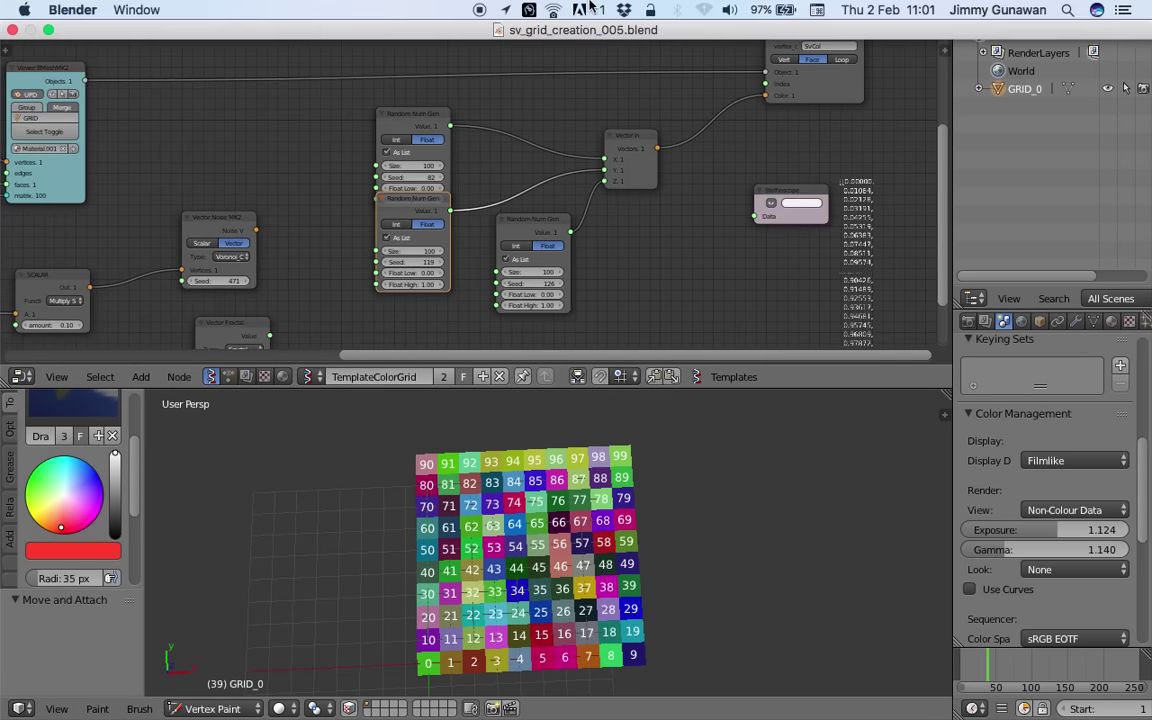
middle_click_drag(671, 257, 683, 256)
scroll(440, 235, "down", 1)
middle_click_drag(321, 170, 500, 163)
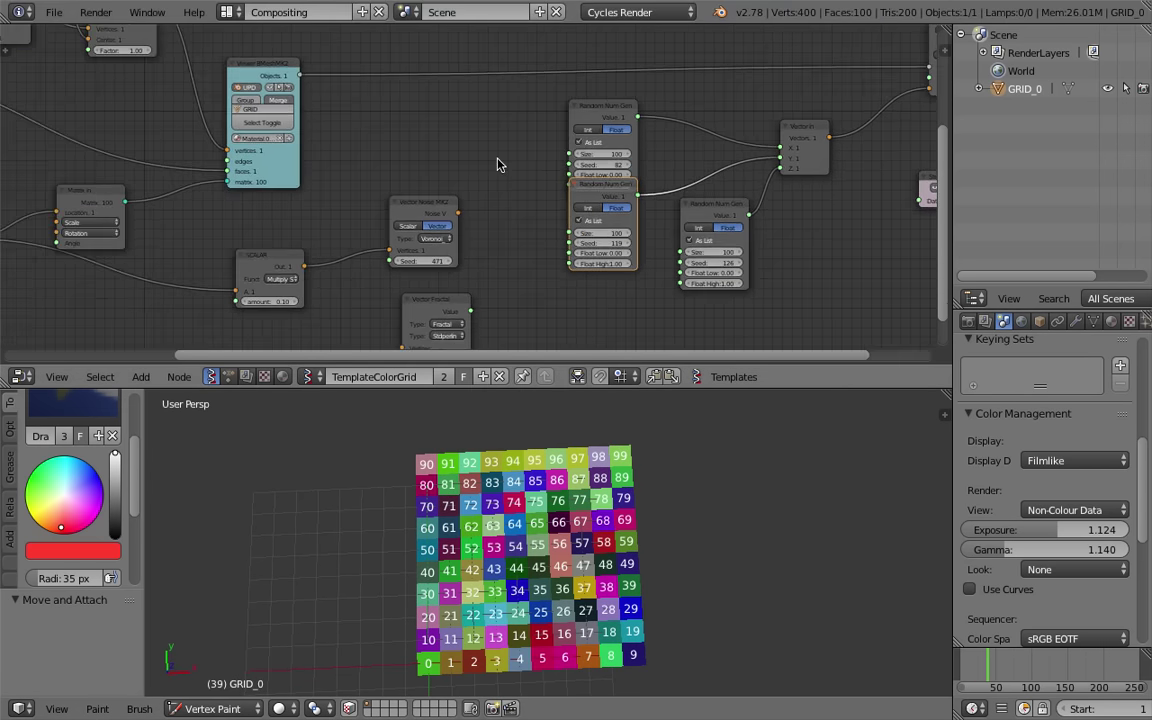
middle_click_drag(345, 193, 524, 199)
scroll(516, 208, "down", 2)
scroll(514, 217, "down", 8)
Spread out the overlapping Random Num Gen nodes, placing the Y generator clear below the X generator
middle_click_drag(616, 208, 532, 232)
scroll(566, 218, "up", 7)
left_click_drag(570, 187, 685, 279)
left_click_drag(555, 235, 573, 262)
scroll(562, 560, "up", 2)
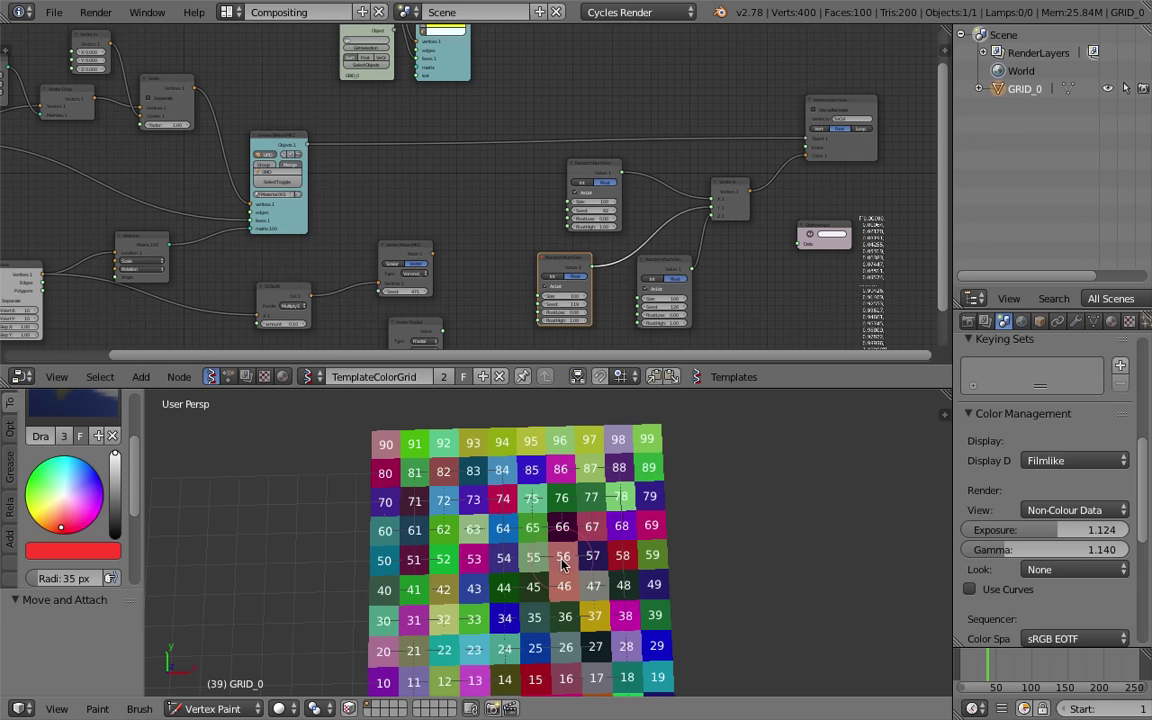